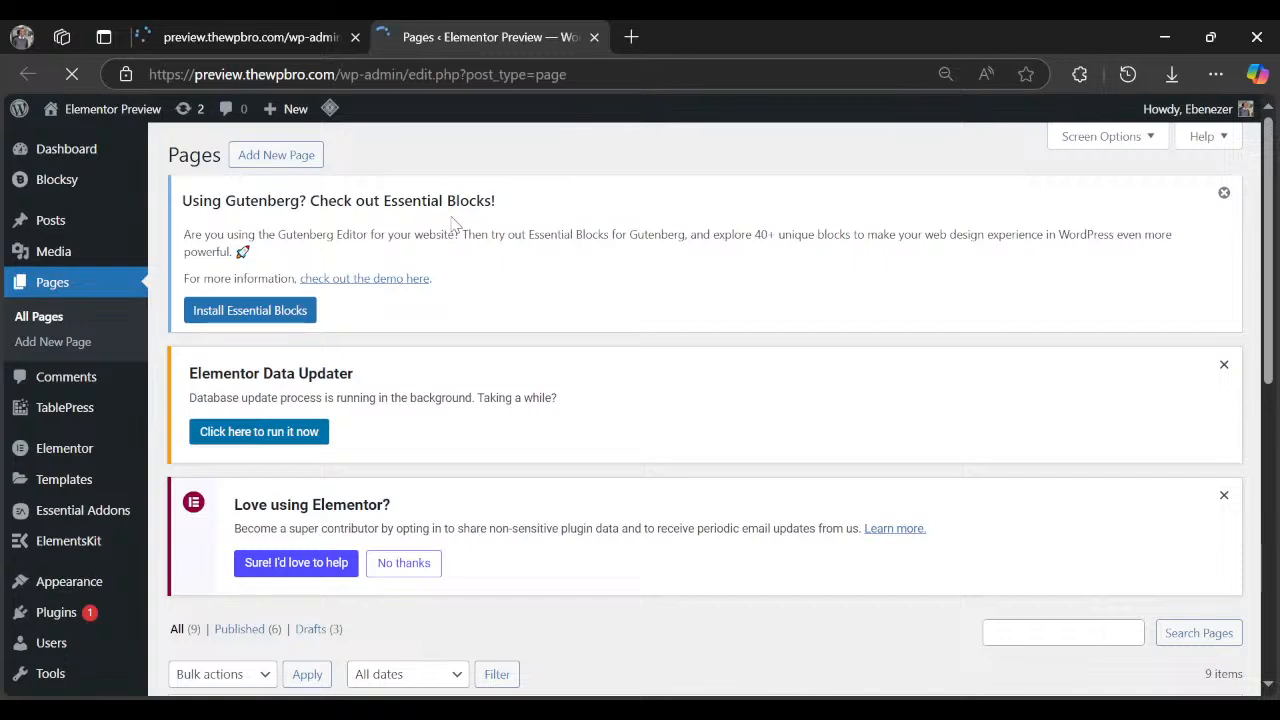
Preview the Form Tutorial draft page from the All Pages list.
scroll(455, 245, down, 2)
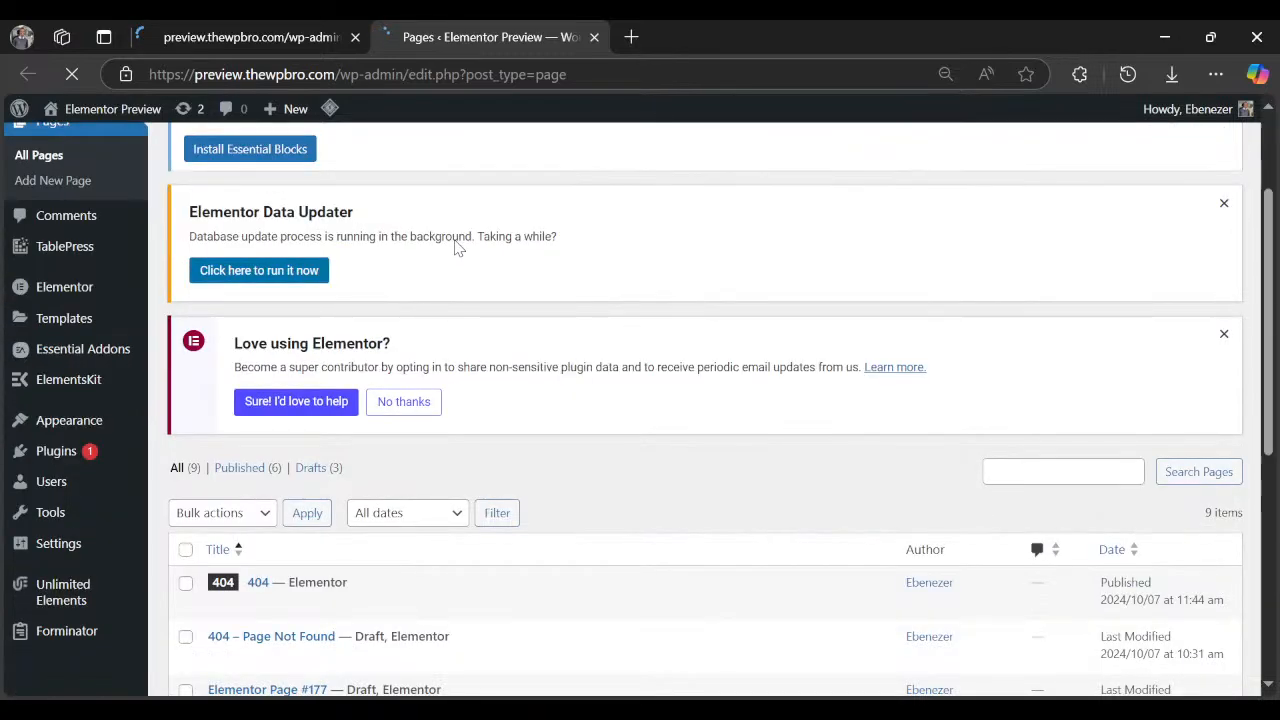
scroll(391, 358, down, 5)
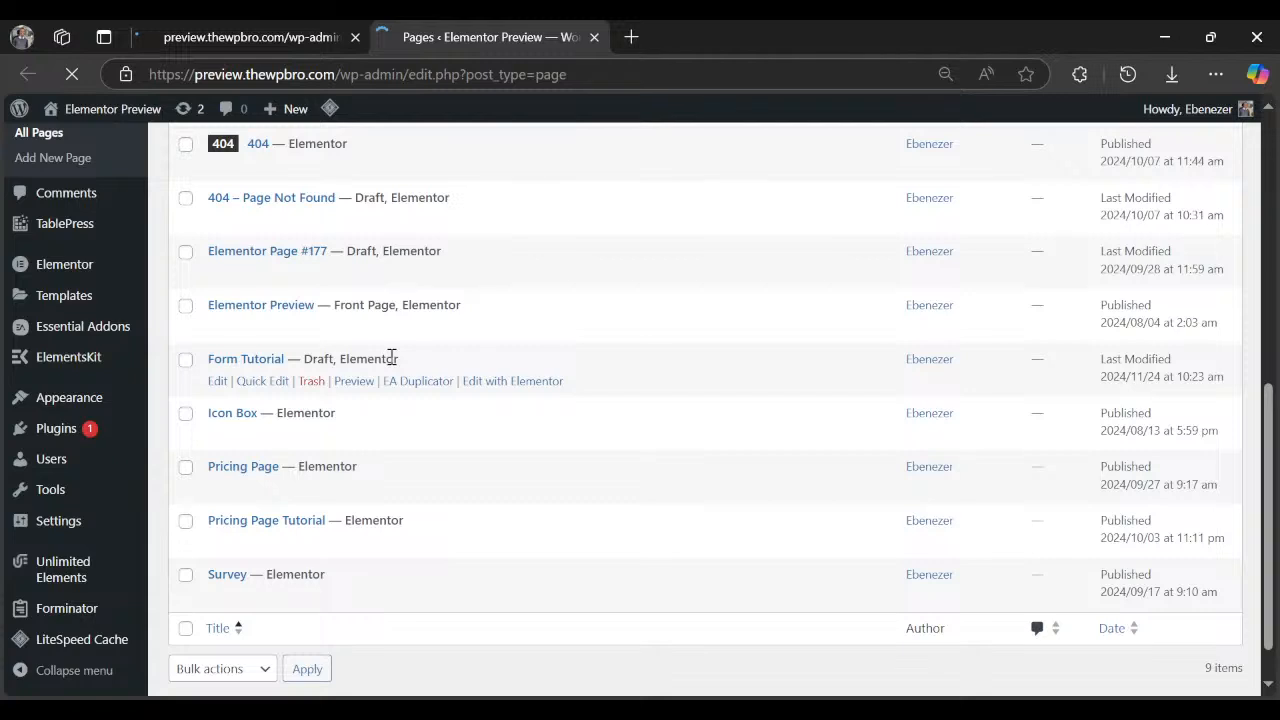
scroll(391, 358, up, 1)
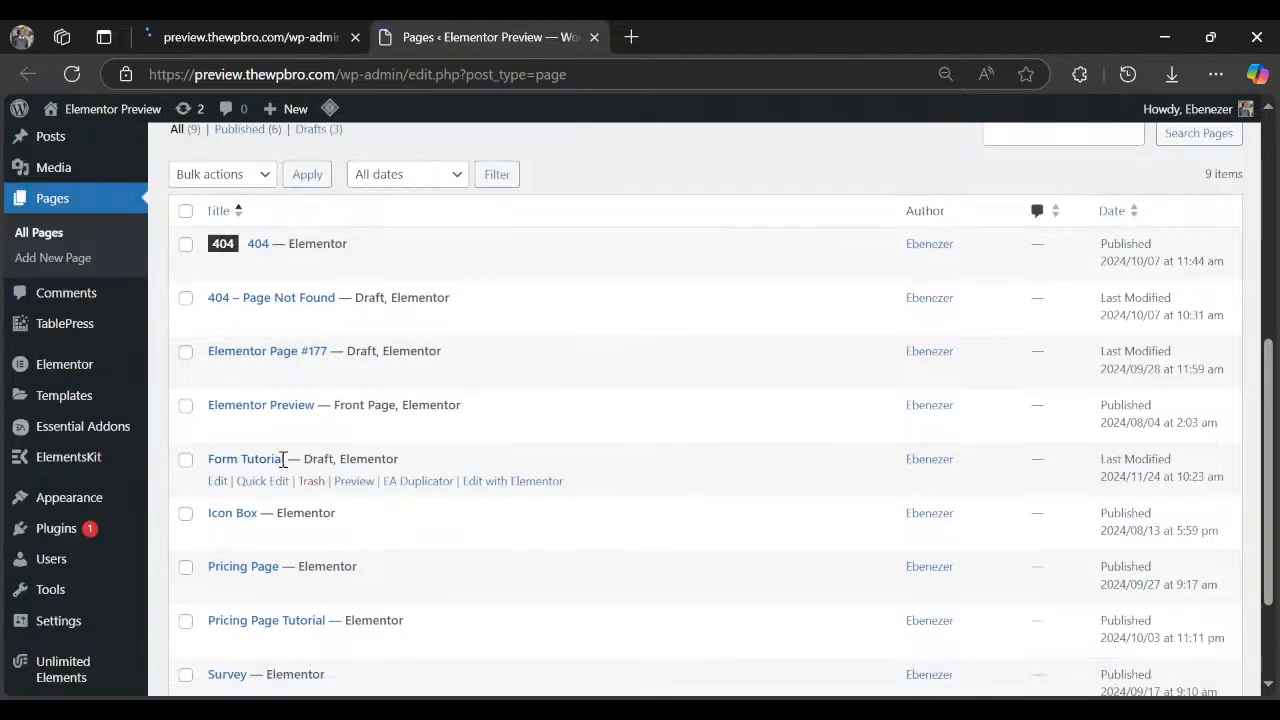
click(353, 482)
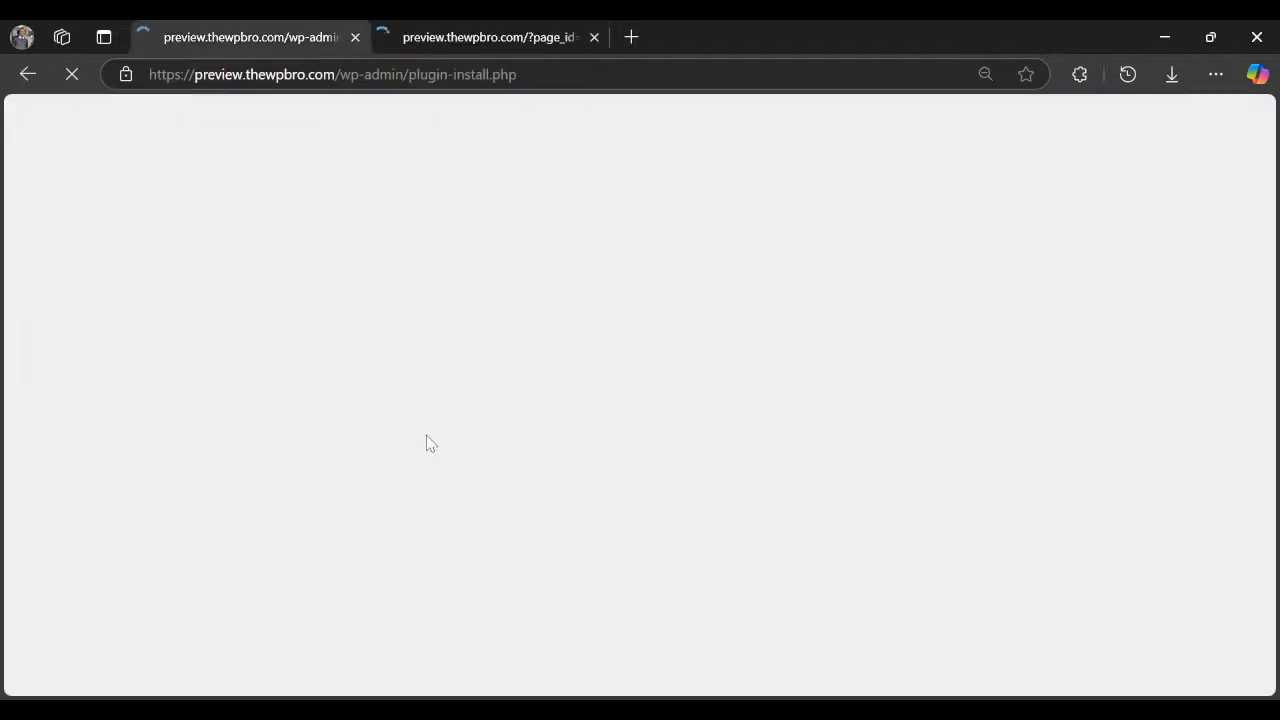
In the preview tab, autofill the Personal Information step with the saved name, e-mail and phone number.
click(449, 30)
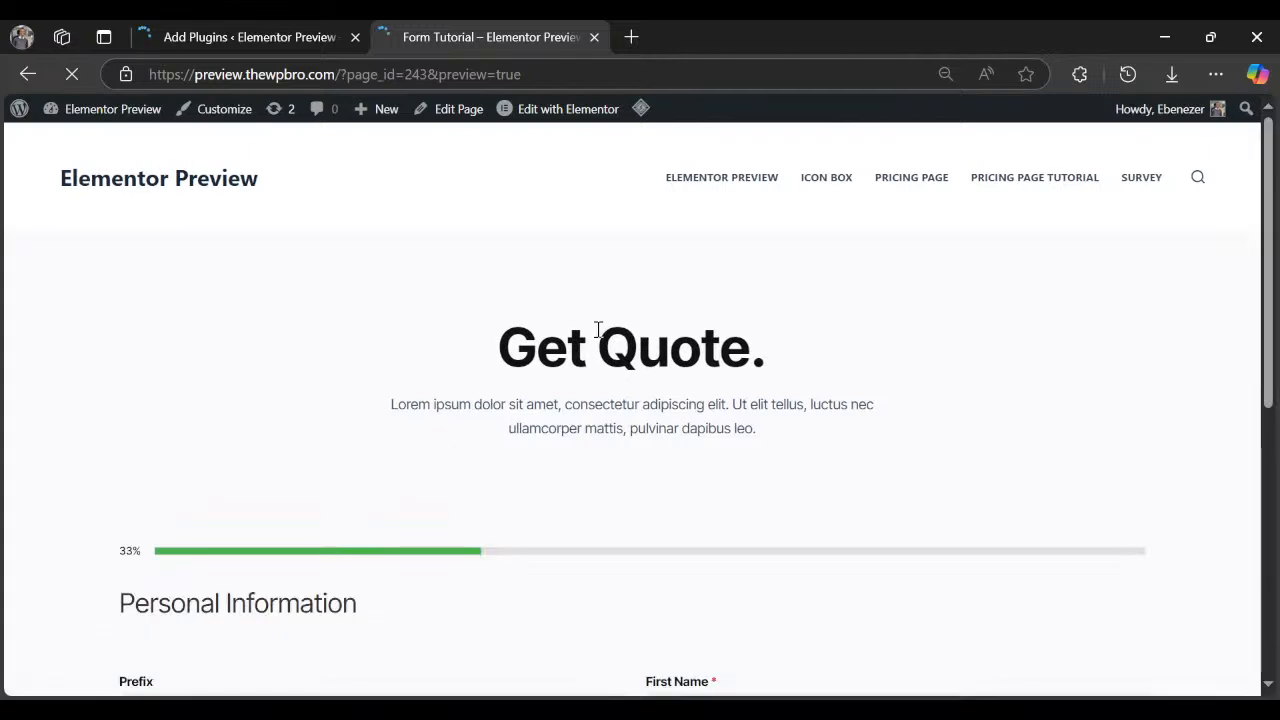
scroll(585, 322, down, 3)
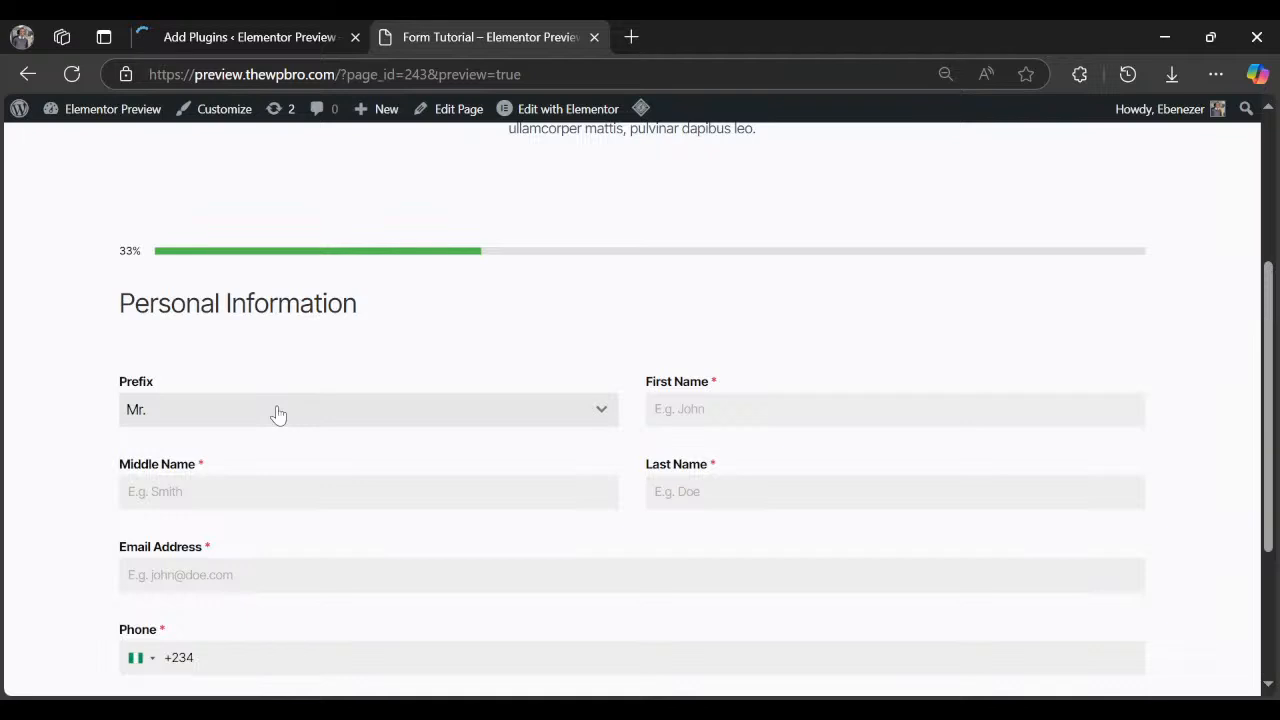
scroll(278, 415, down, 2)
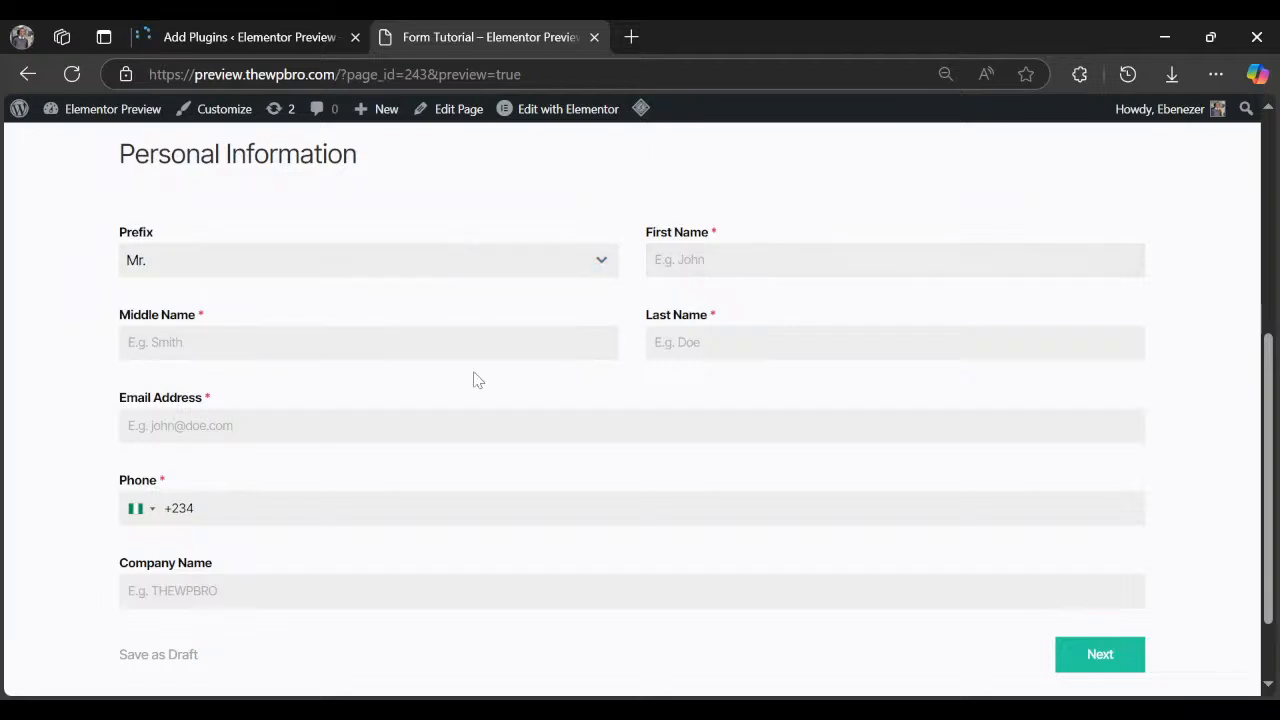
scroll(485, 406, down, 1)
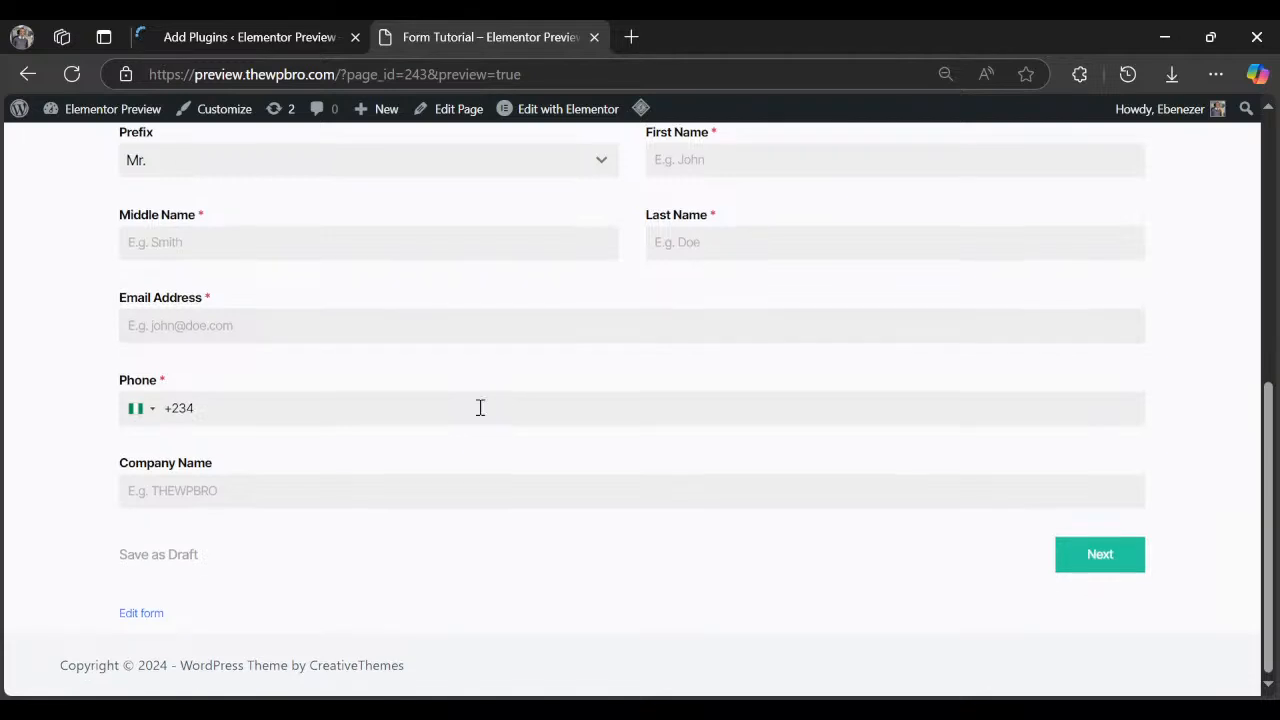
scroll(634, 380, up, 1)
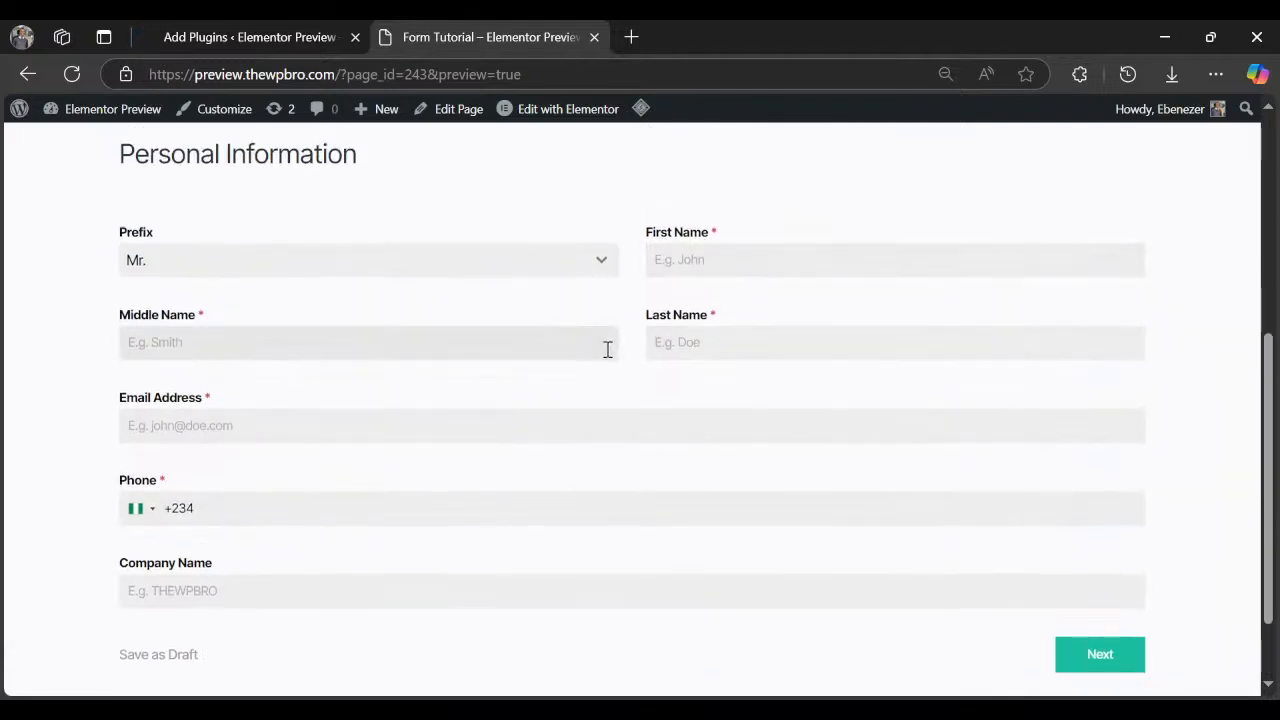
click(782, 259)
click(784, 292)
click(330, 511)
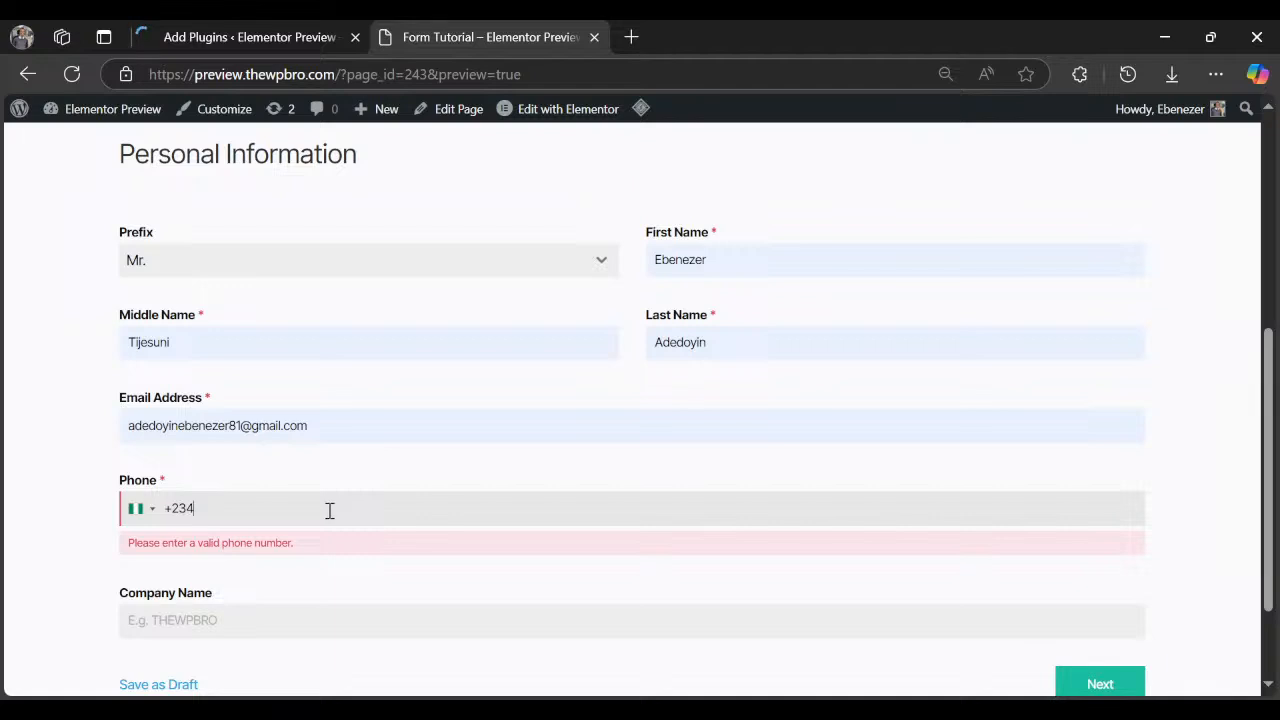
click(341, 347)
scroll(341, 347, down, 1)
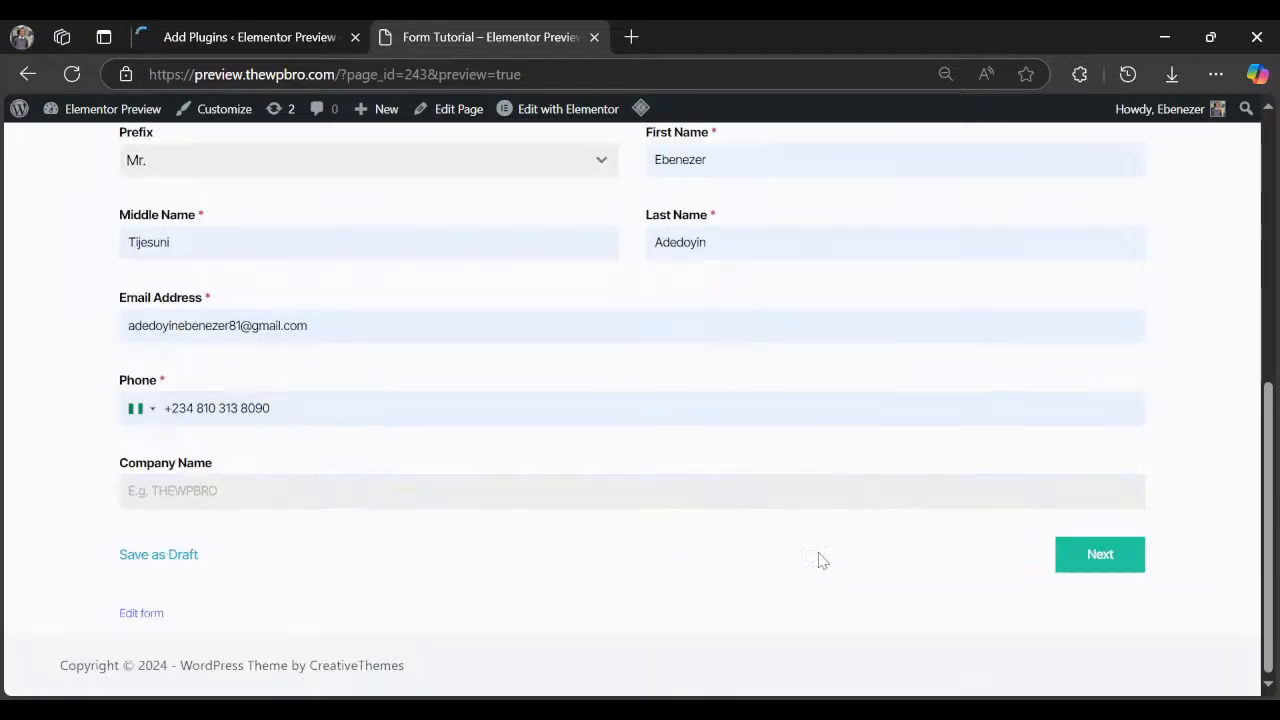
Advance to Project Details and choose Personal Portfolio and Business website as website types.
click(1100, 555)
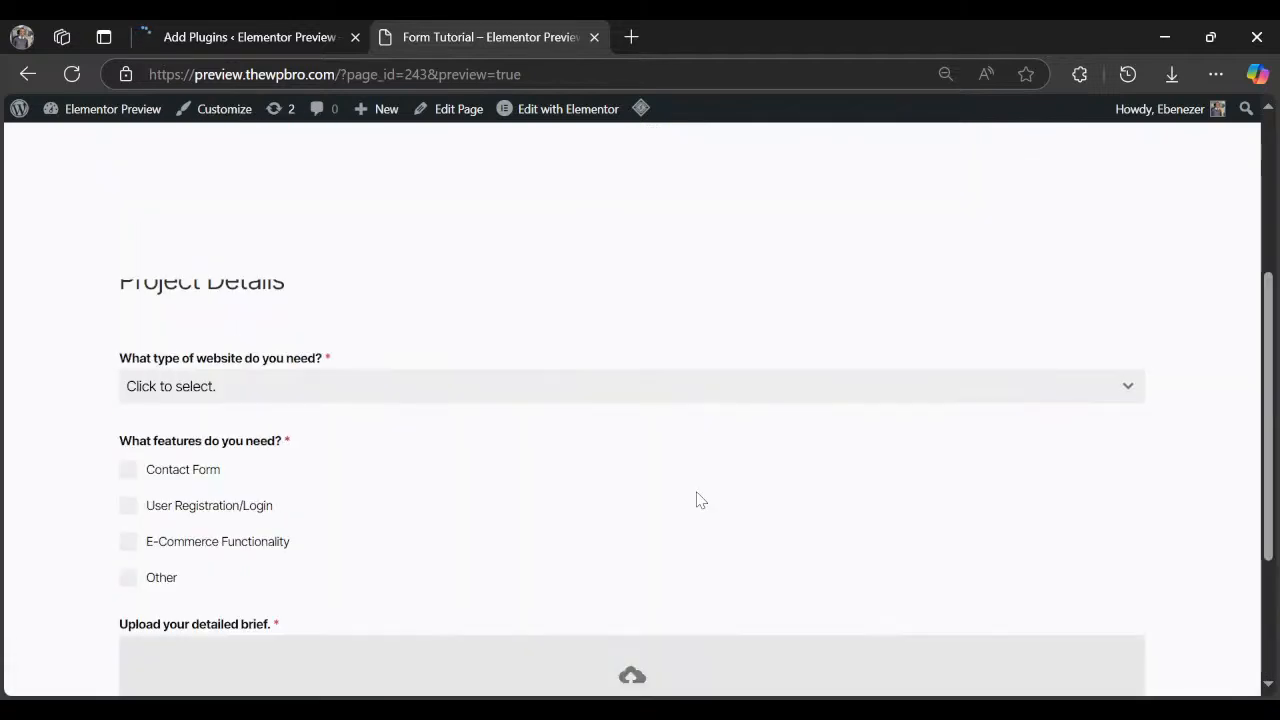
scroll(214, 382, down, 2)
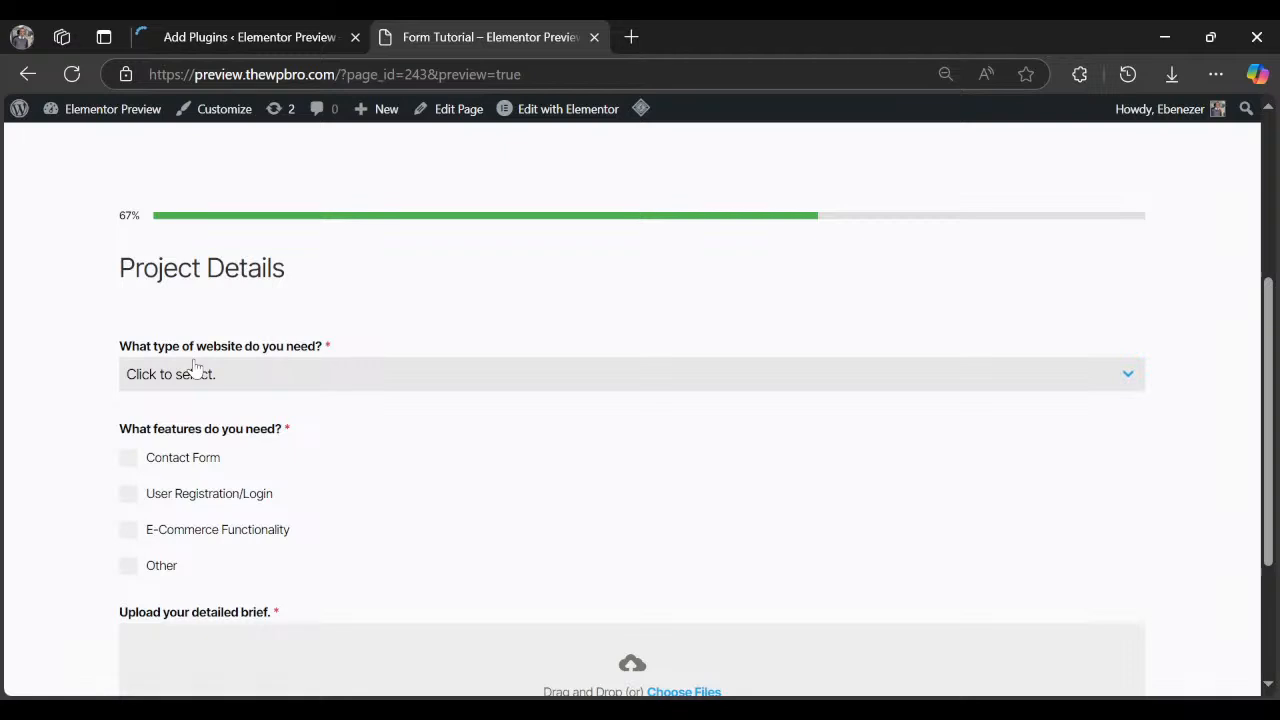
click(197, 370)
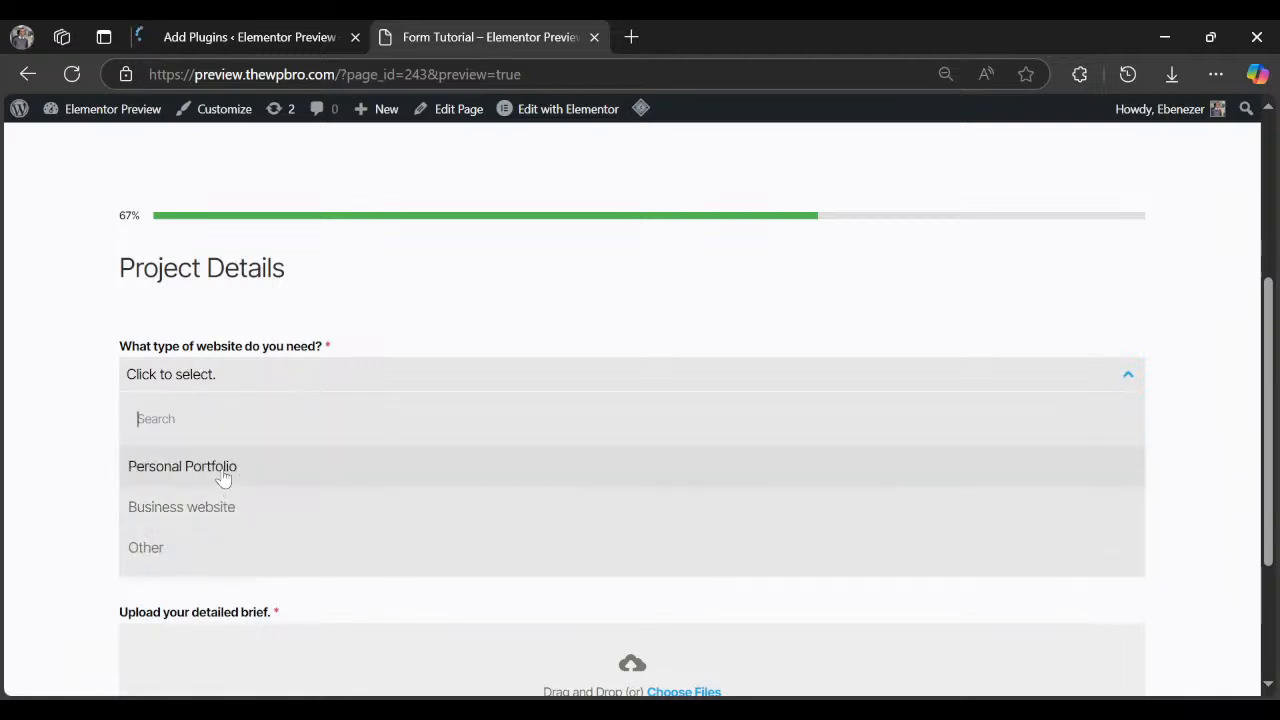
click(222, 476)
click(288, 386)
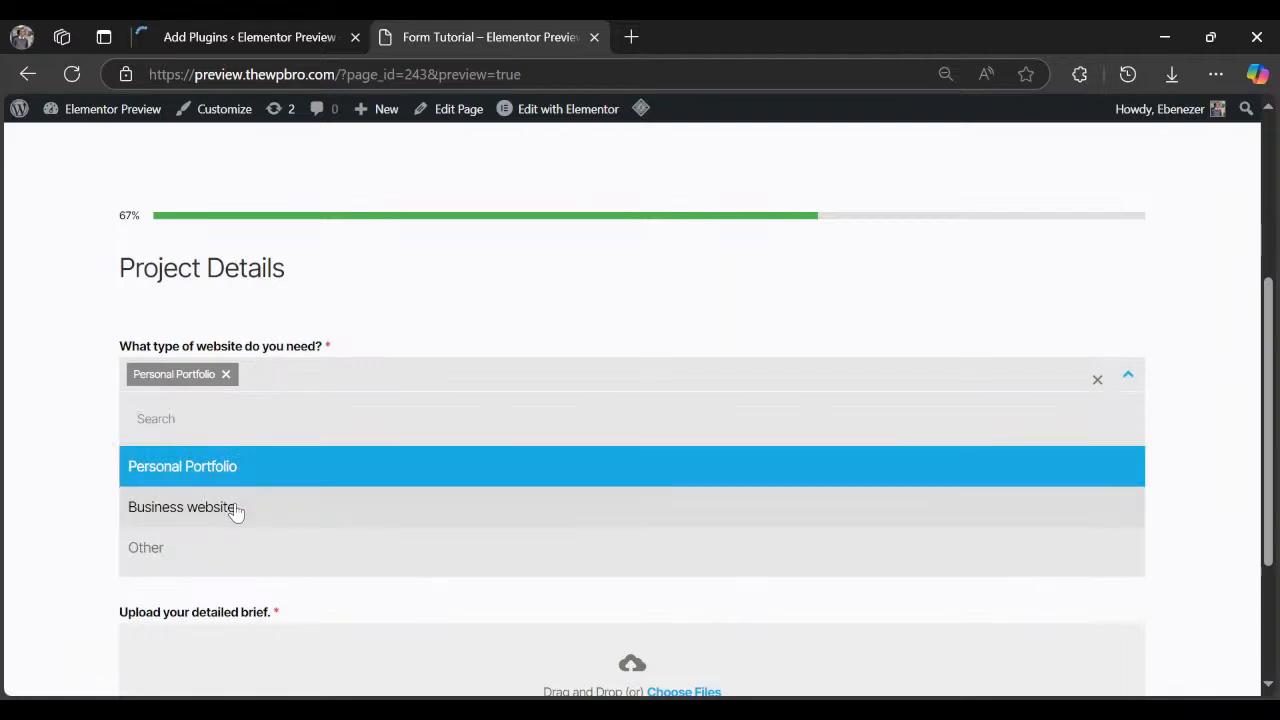
click(236, 512)
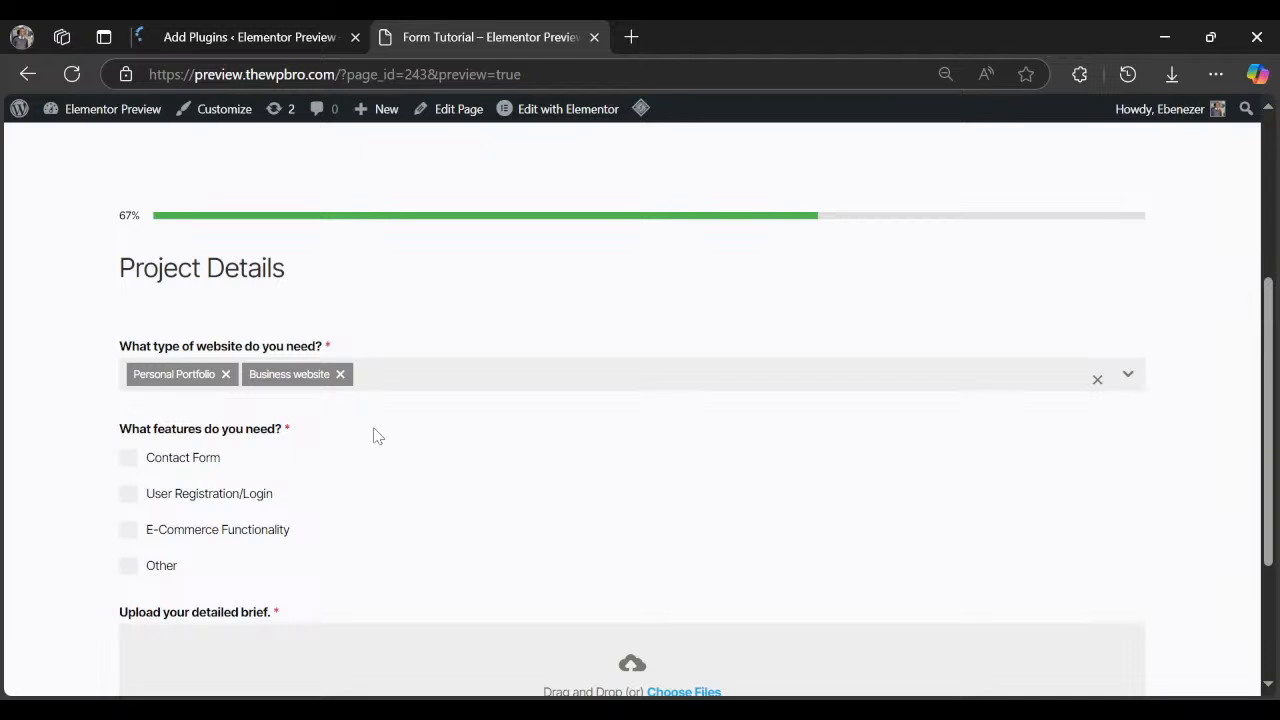
Tick all four features, including Other, and describe the other feature as 'Landing page'.
click(133, 465)
scroll(133, 465, down, 1)
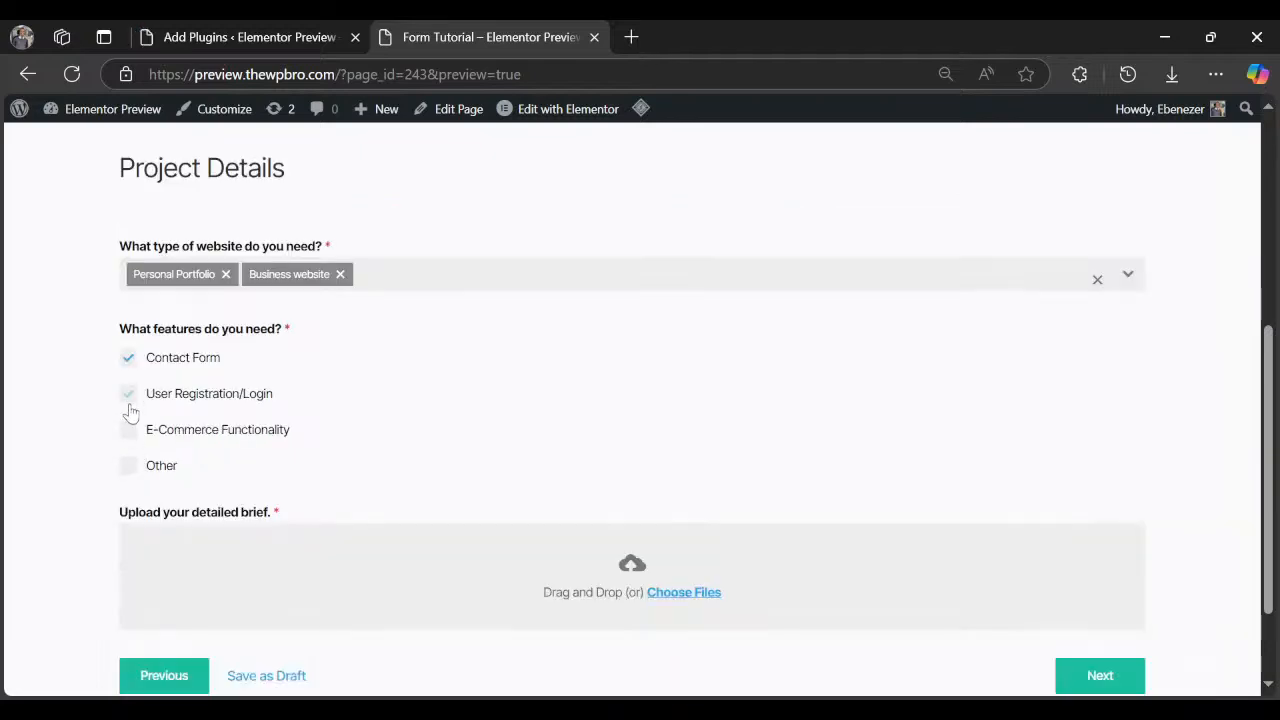
click(130, 412)
click(131, 432)
click(129, 467)
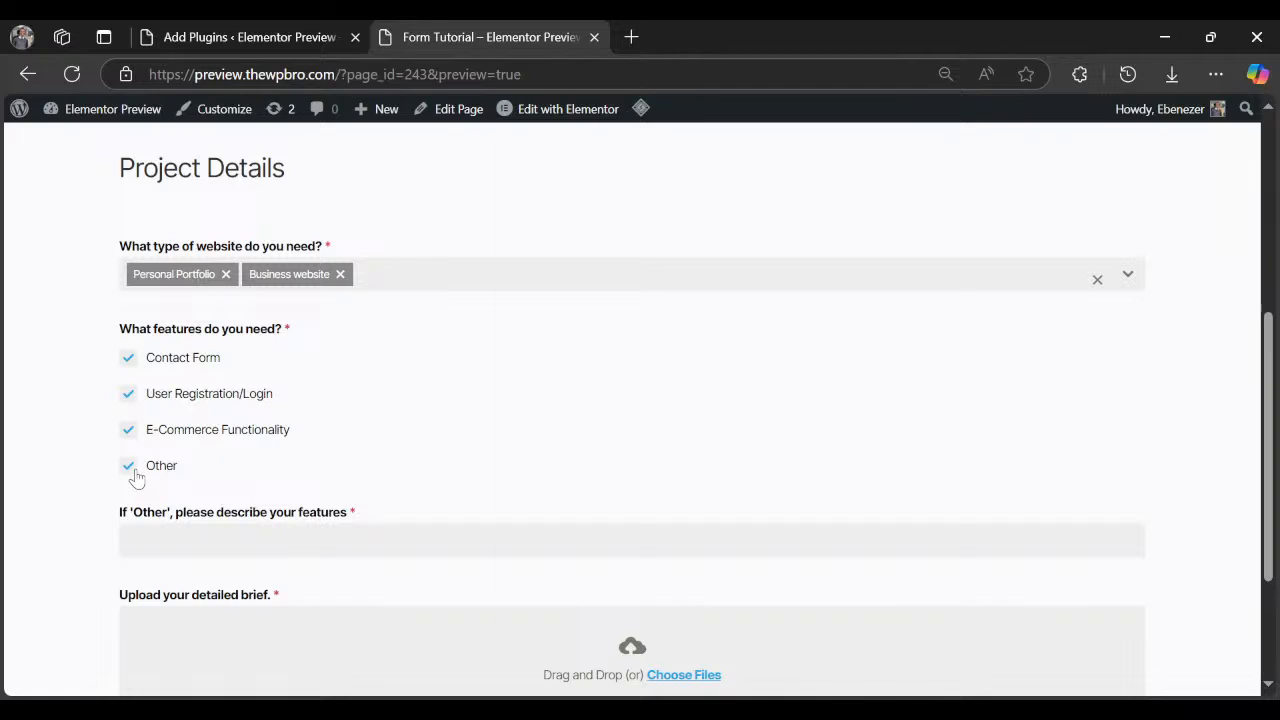
click(132, 470)
click(128, 466)
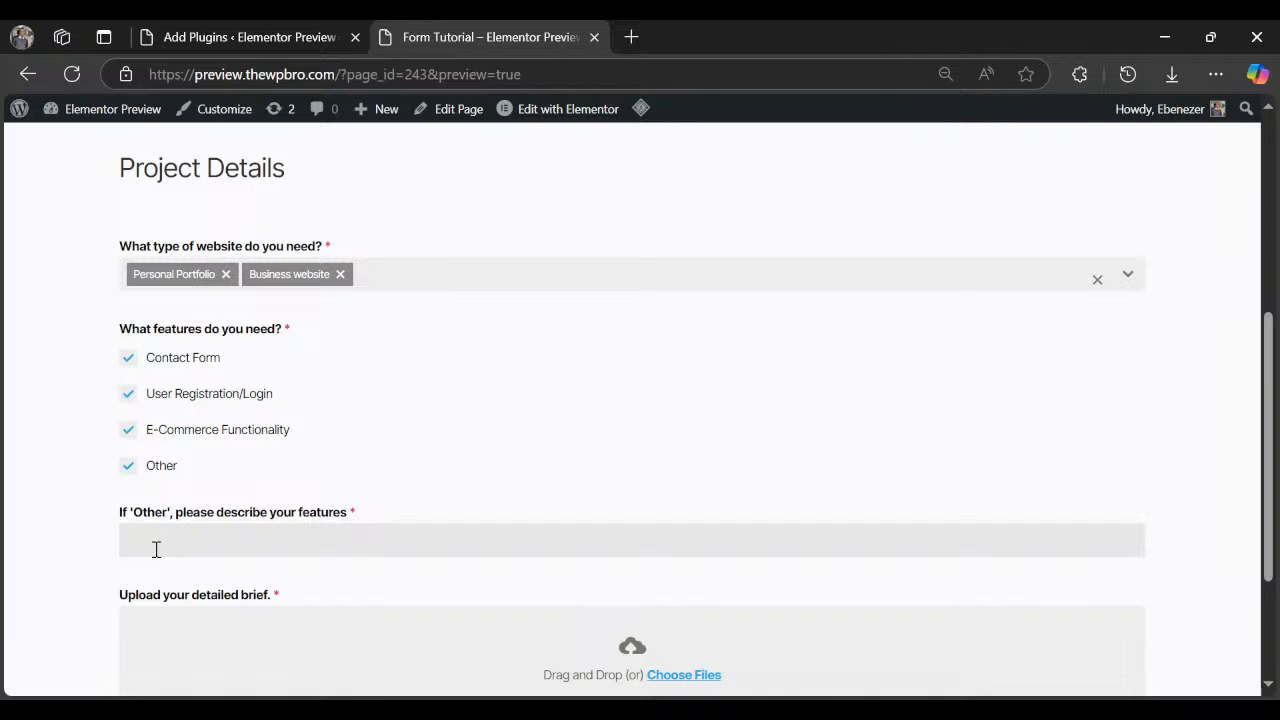
scroll(156, 549, down, 1)
click(154, 440)
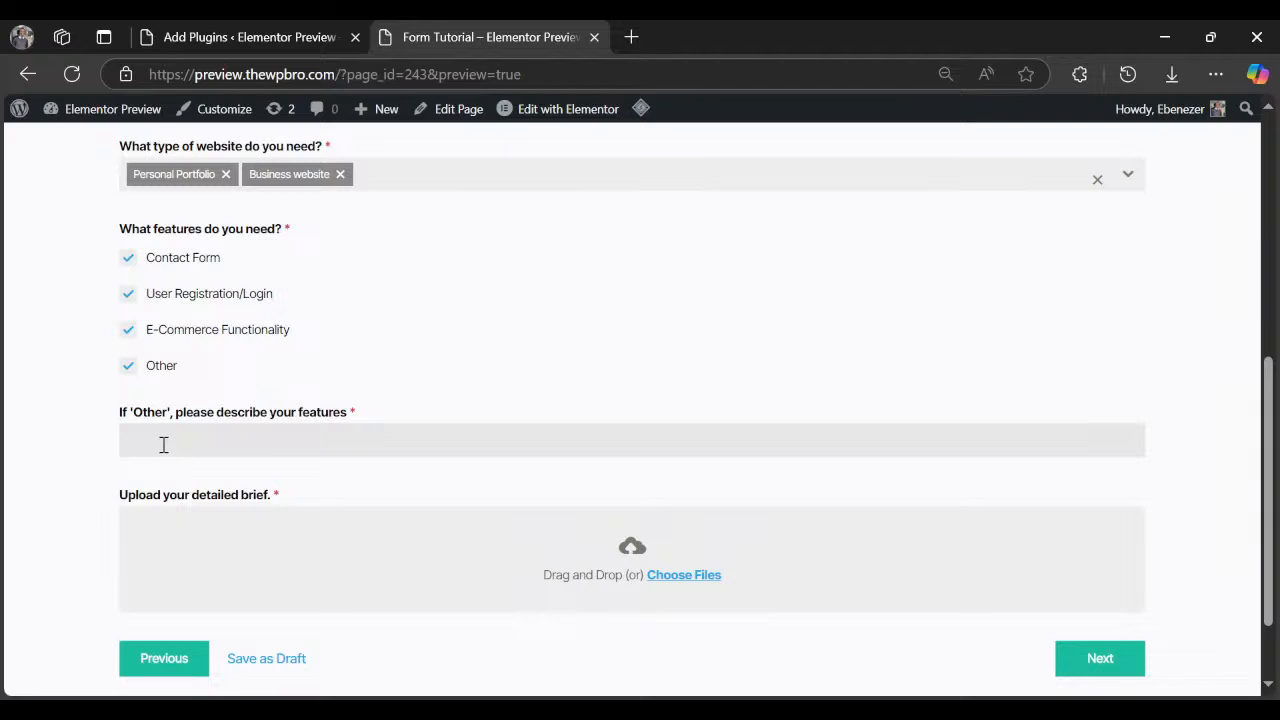
text(Landing page)
Upload a PDF brief and advance to the Budget and Timeline step.
scroll(183, 478, down, 1)
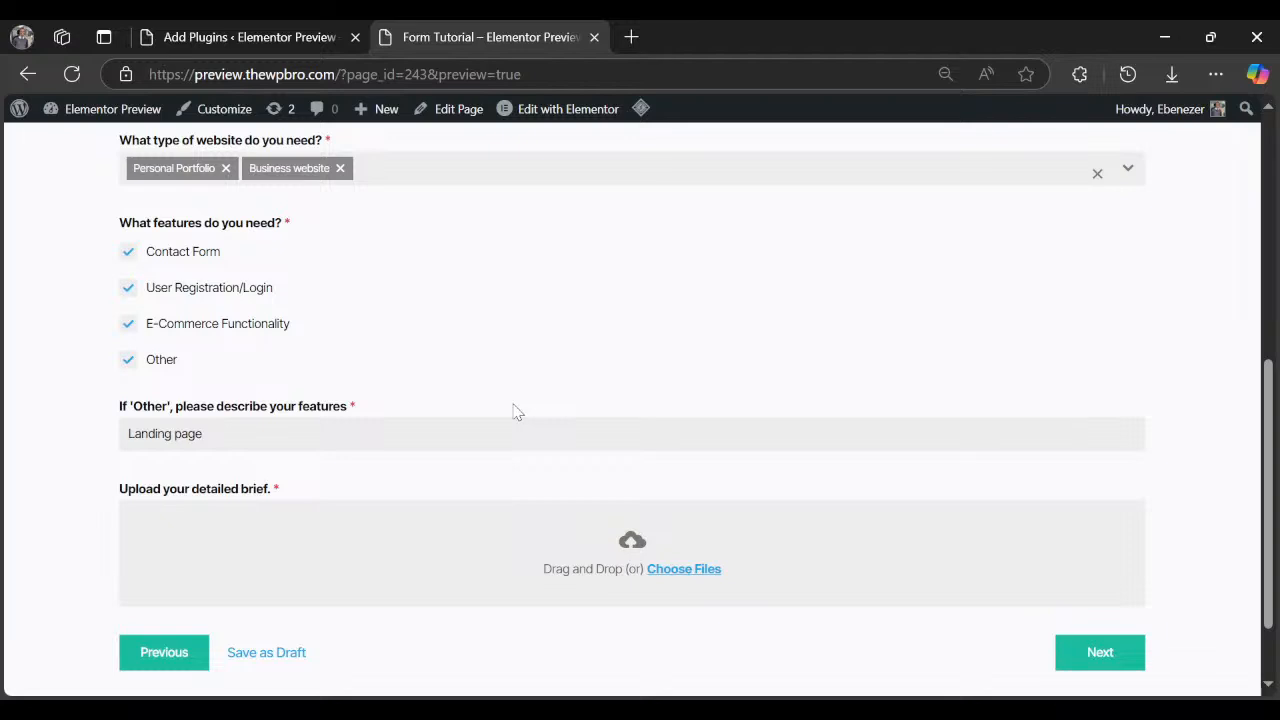
scroll(513, 411, down, 2)
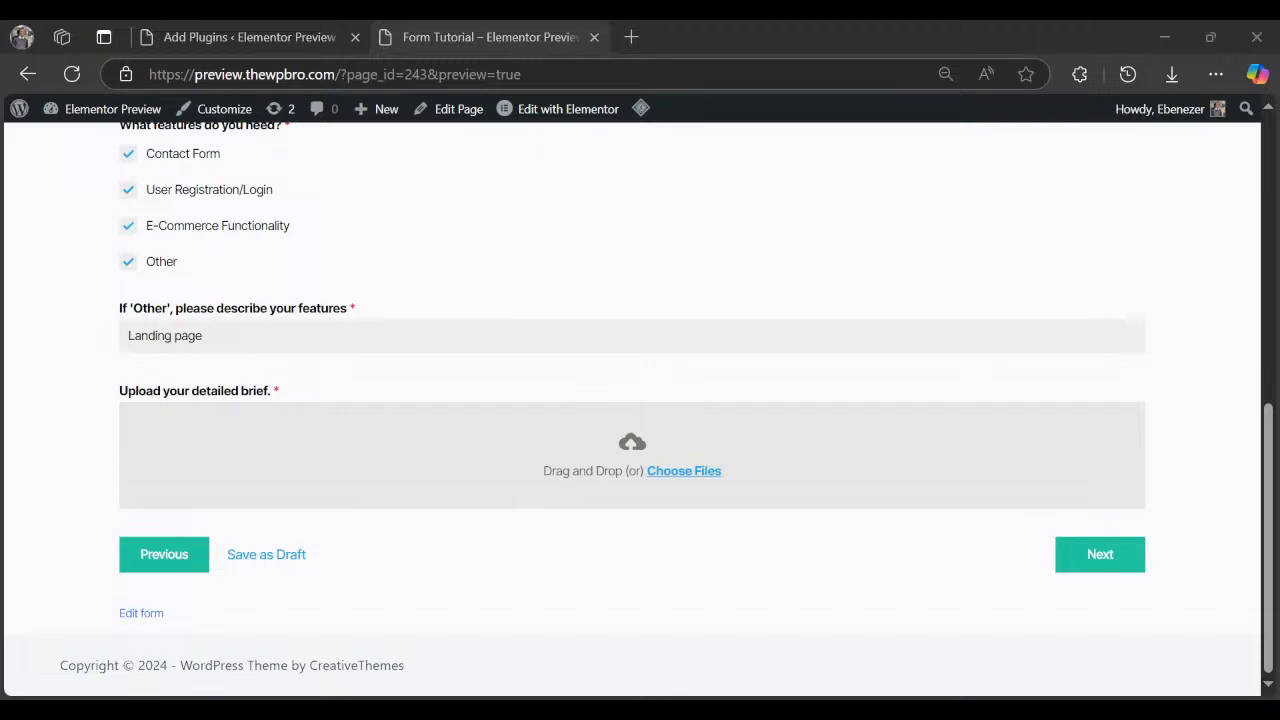
click(464, 473)
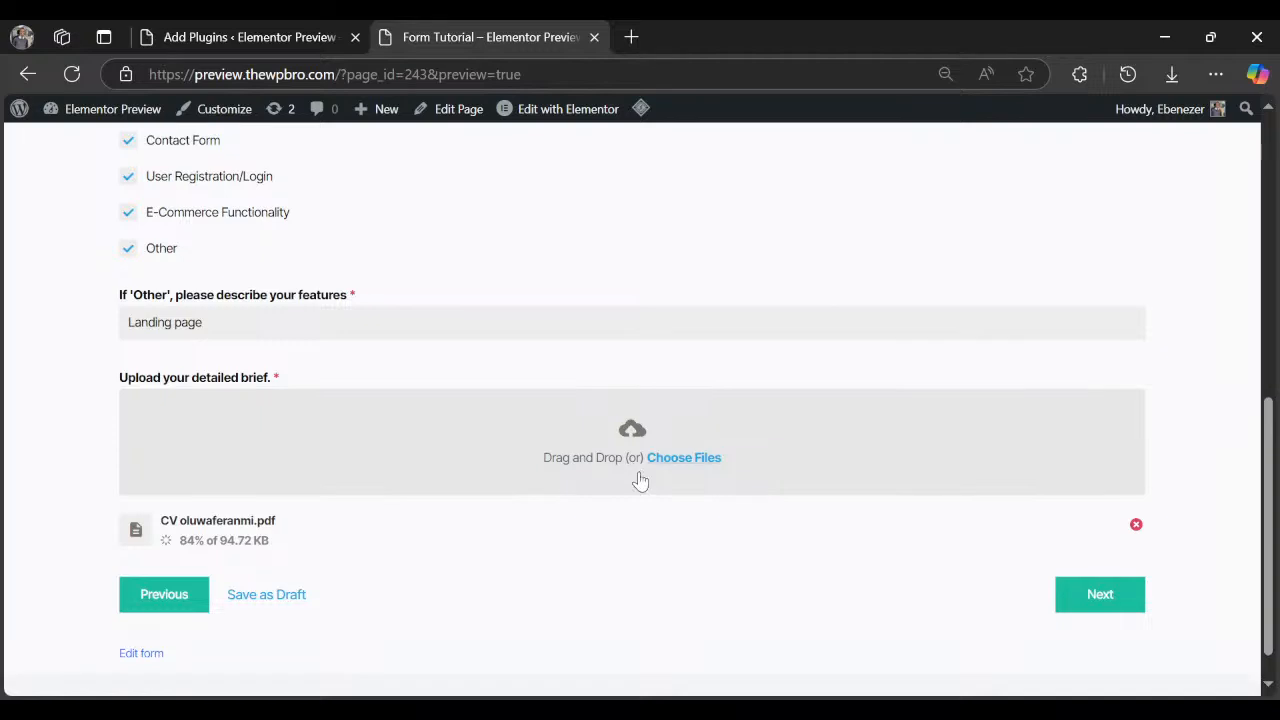
scroll(925, 416, down, 1)
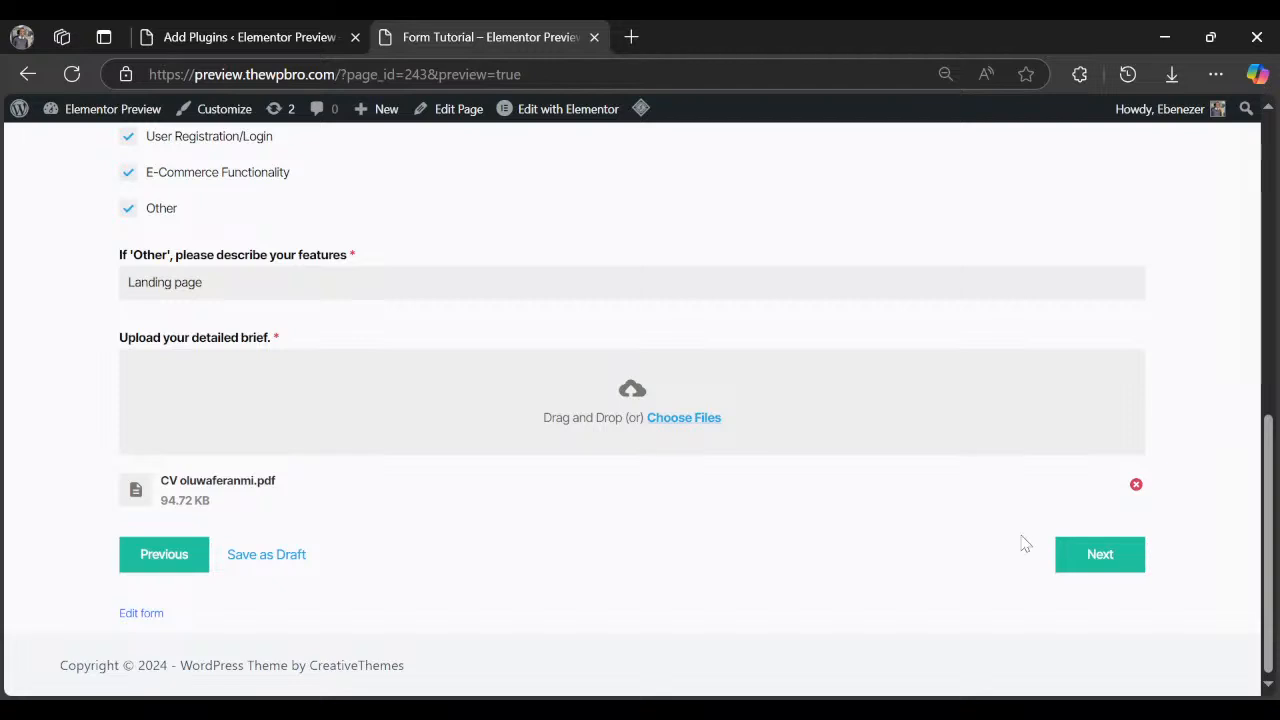
click(1074, 574)
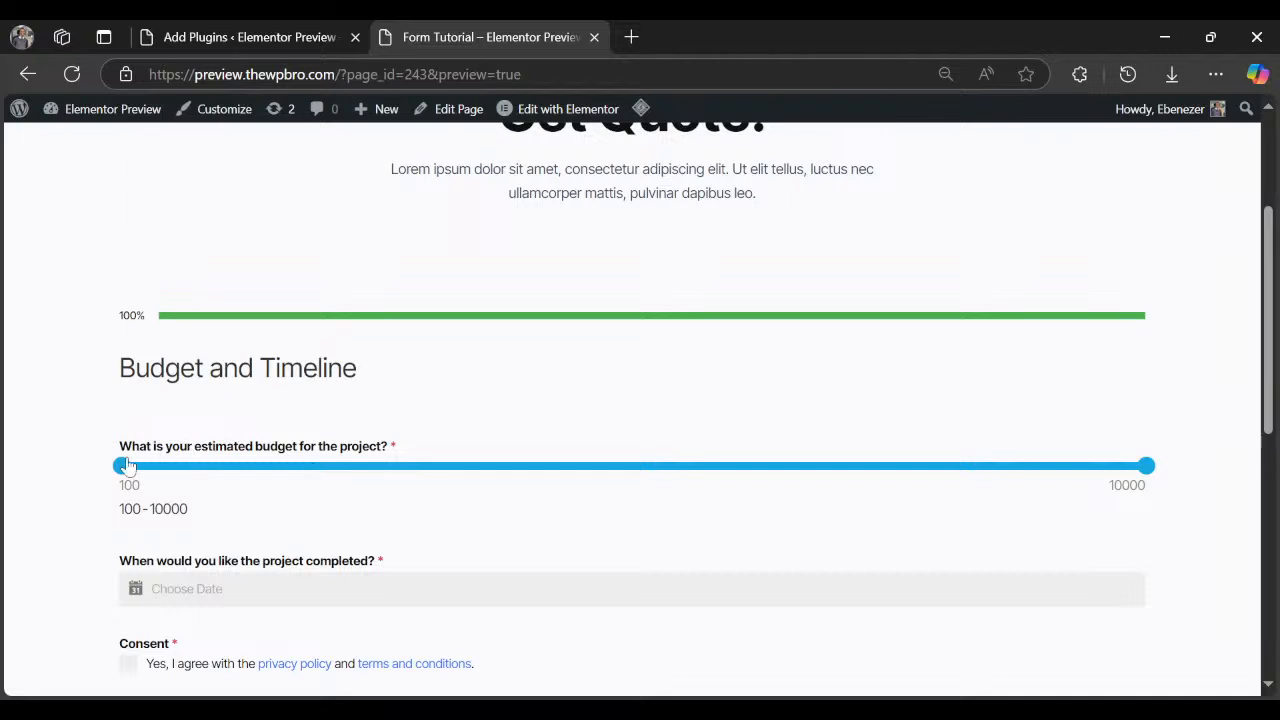
Set the budget range to 2100–5100 and the completion date to 02-01-2025.
drag(127, 465, 337, 467)
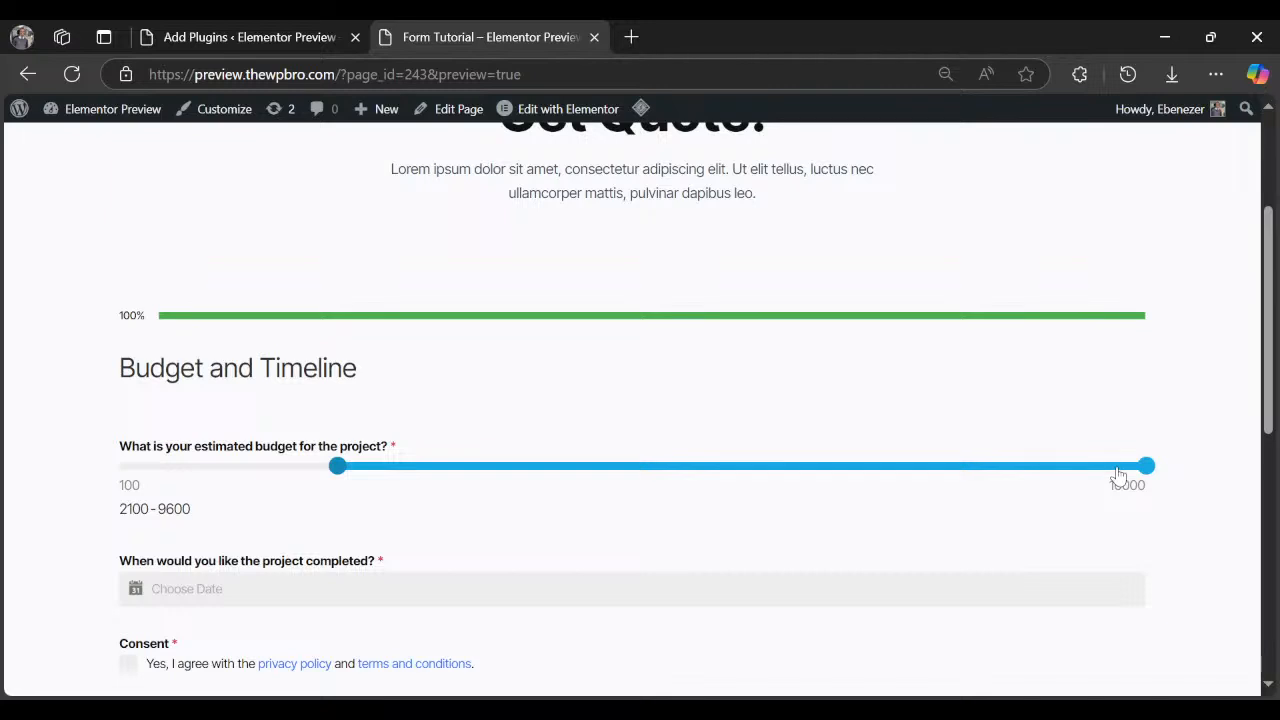
drag(1118, 475, 660, 482)
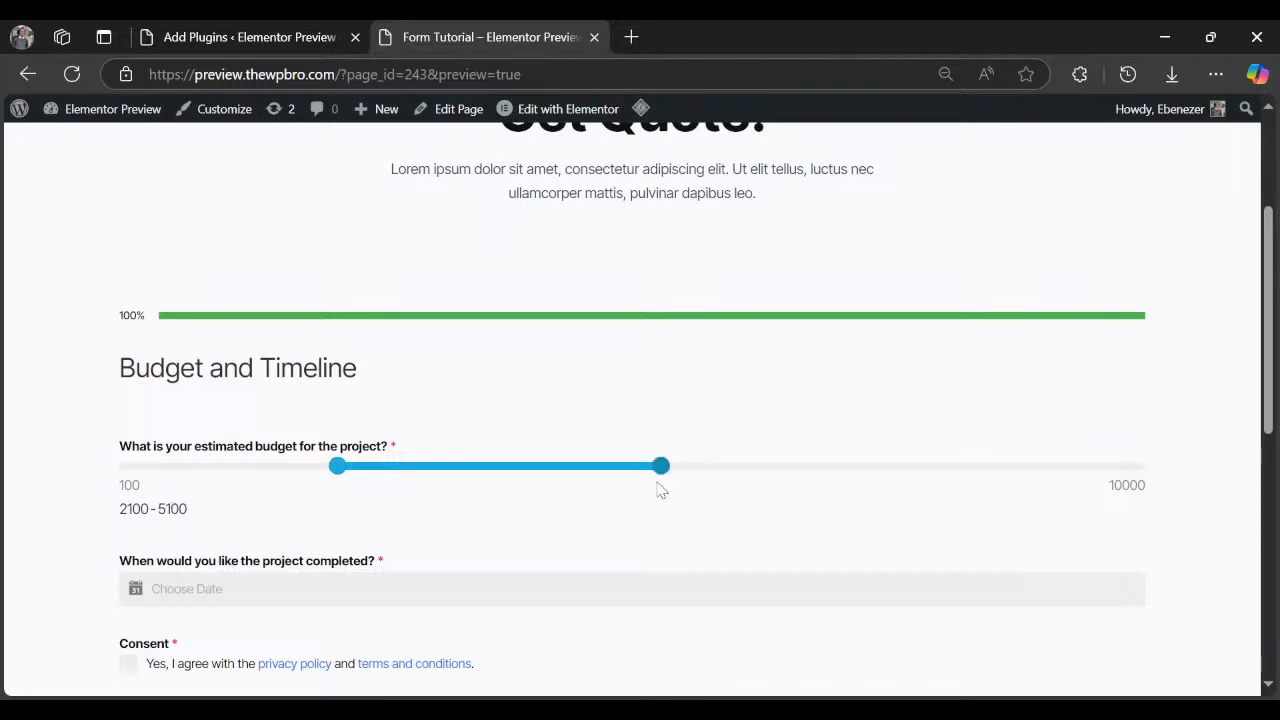
click(240, 568)
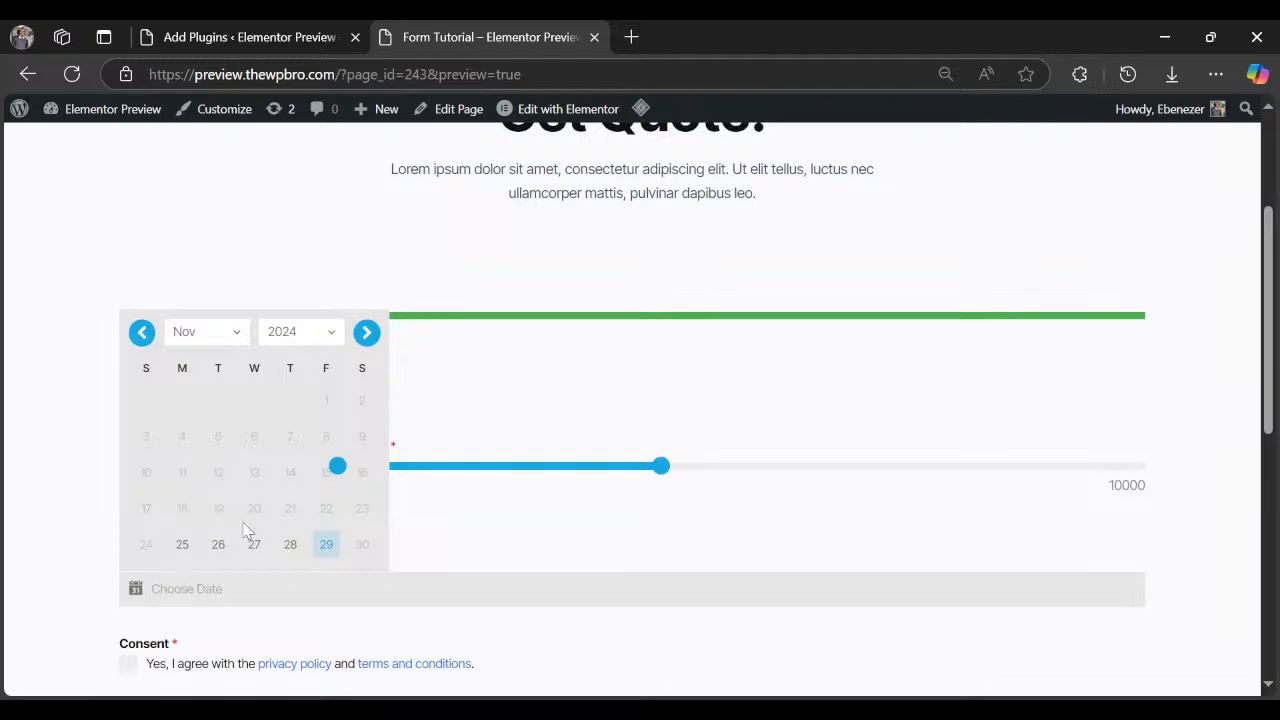
click(366, 332)
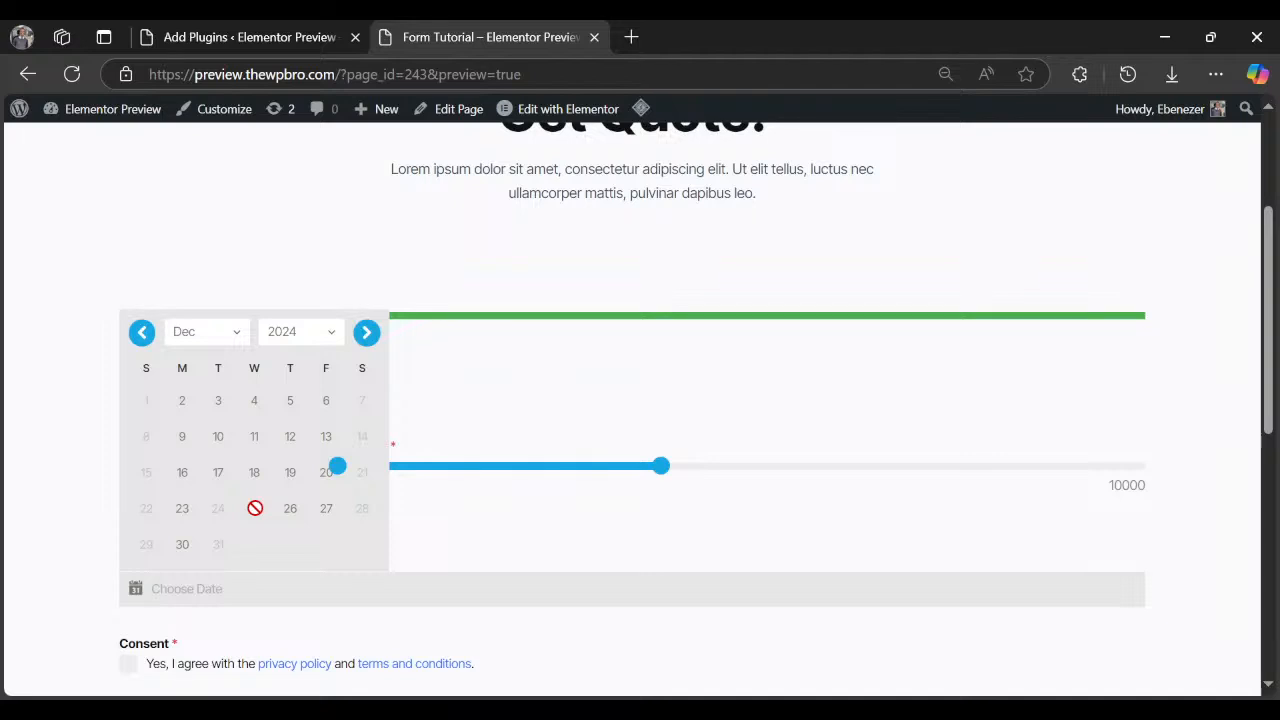
click(366, 334)
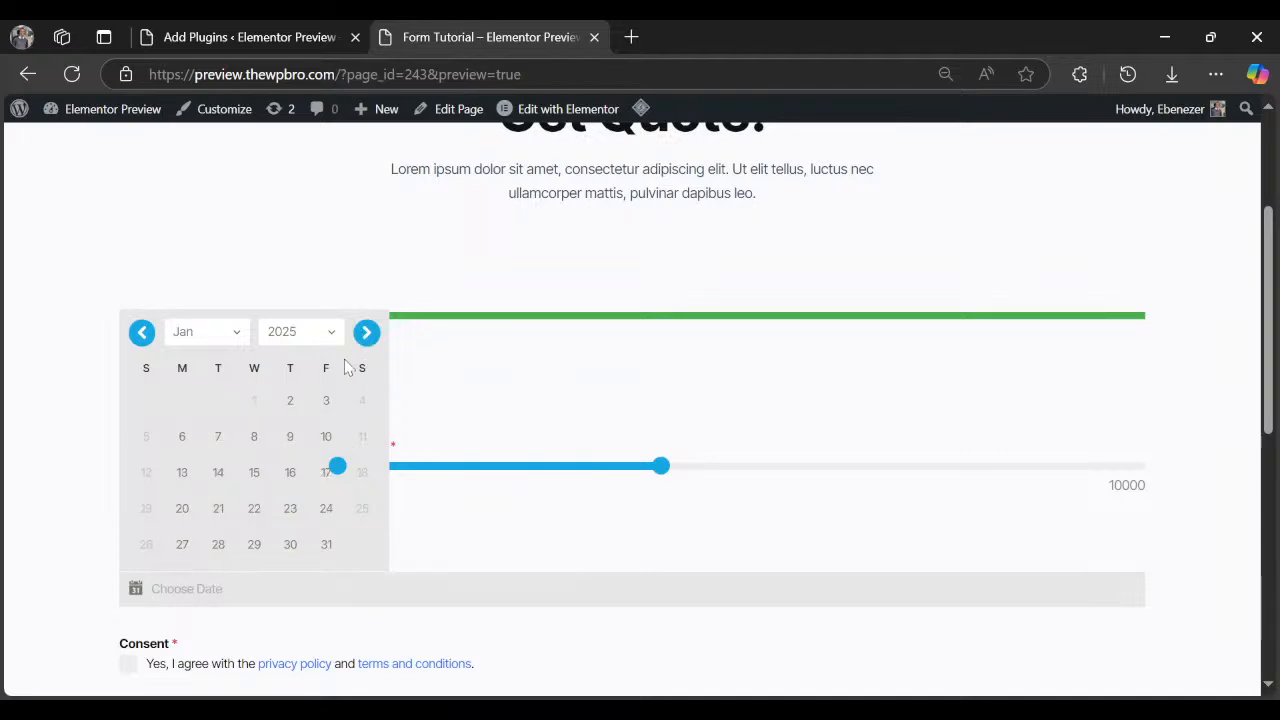
click(292, 404)
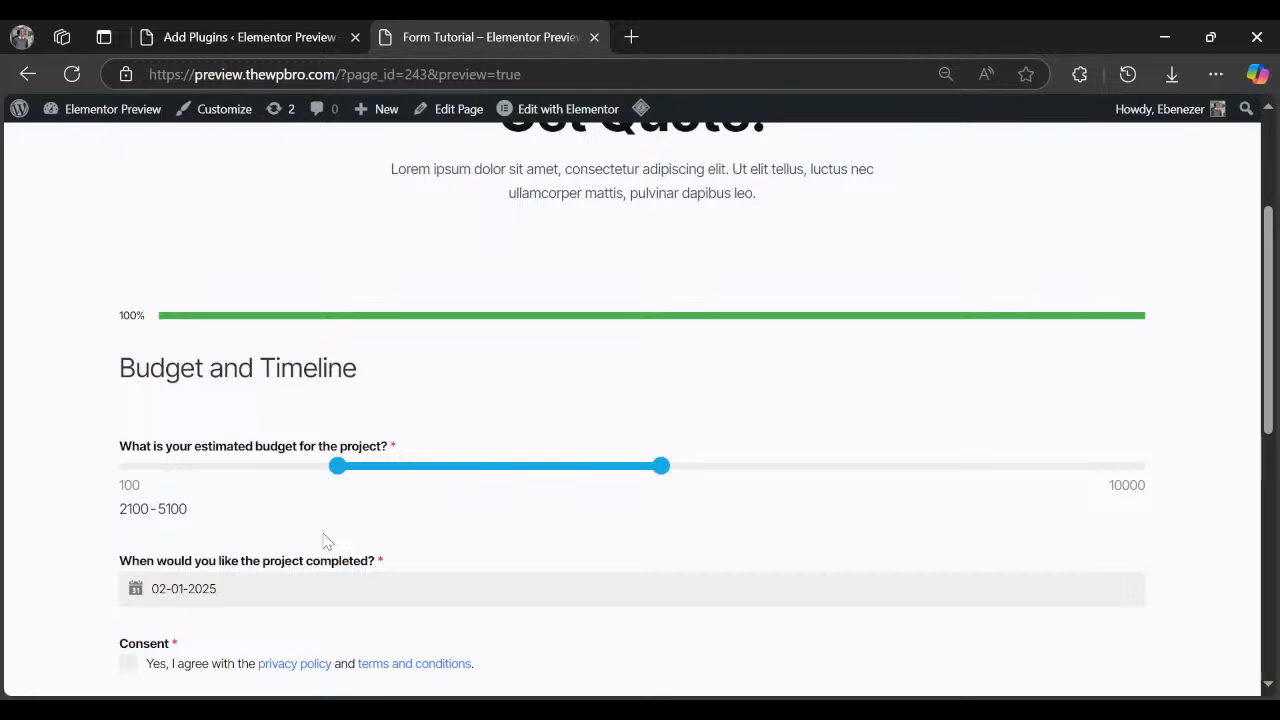
Agree to the privacy policy and terms, then submit the Get Quote form.
scroll(122, 466, down, 2)
click(127, 464)
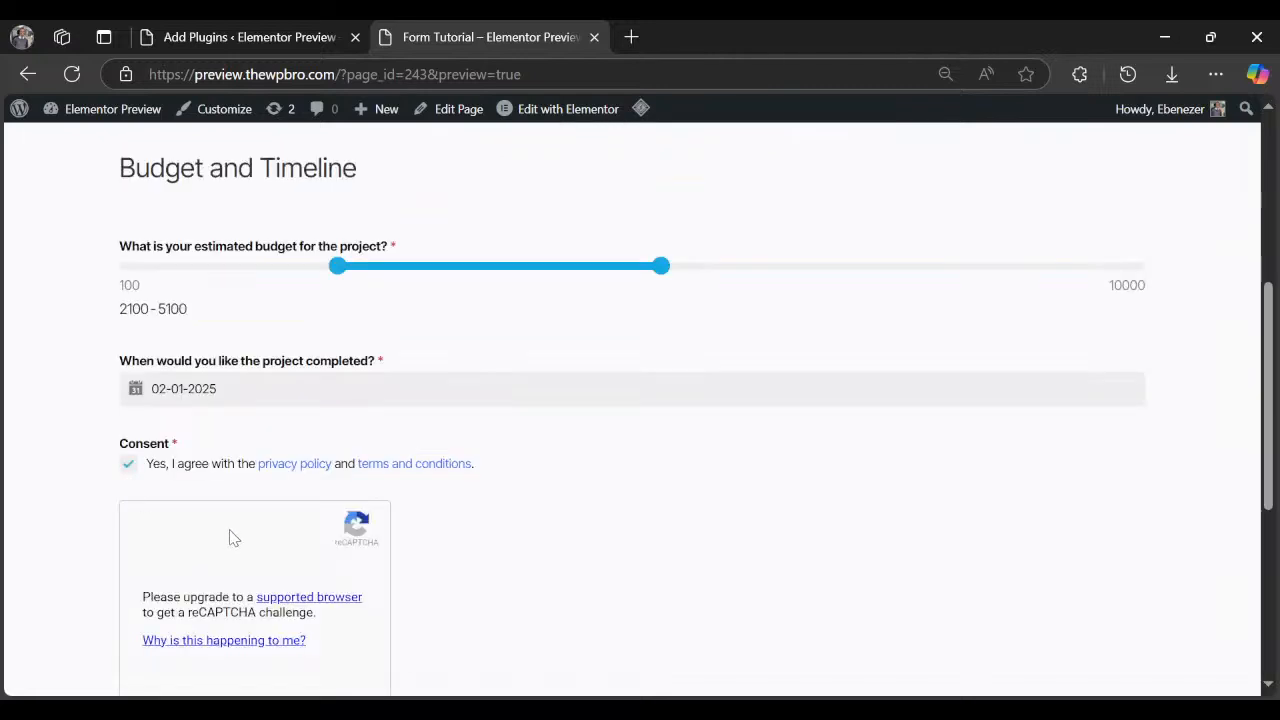
scroll(233, 538, down, 2)
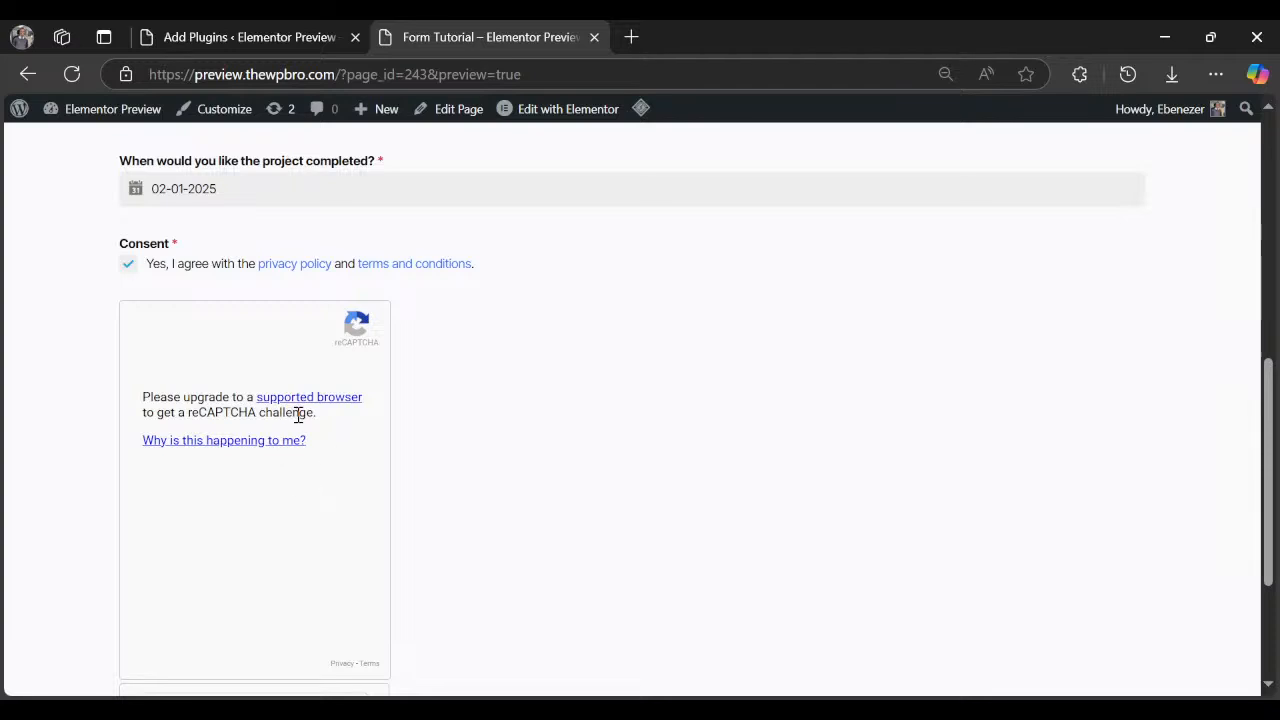
scroll(298, 415, down, 2)
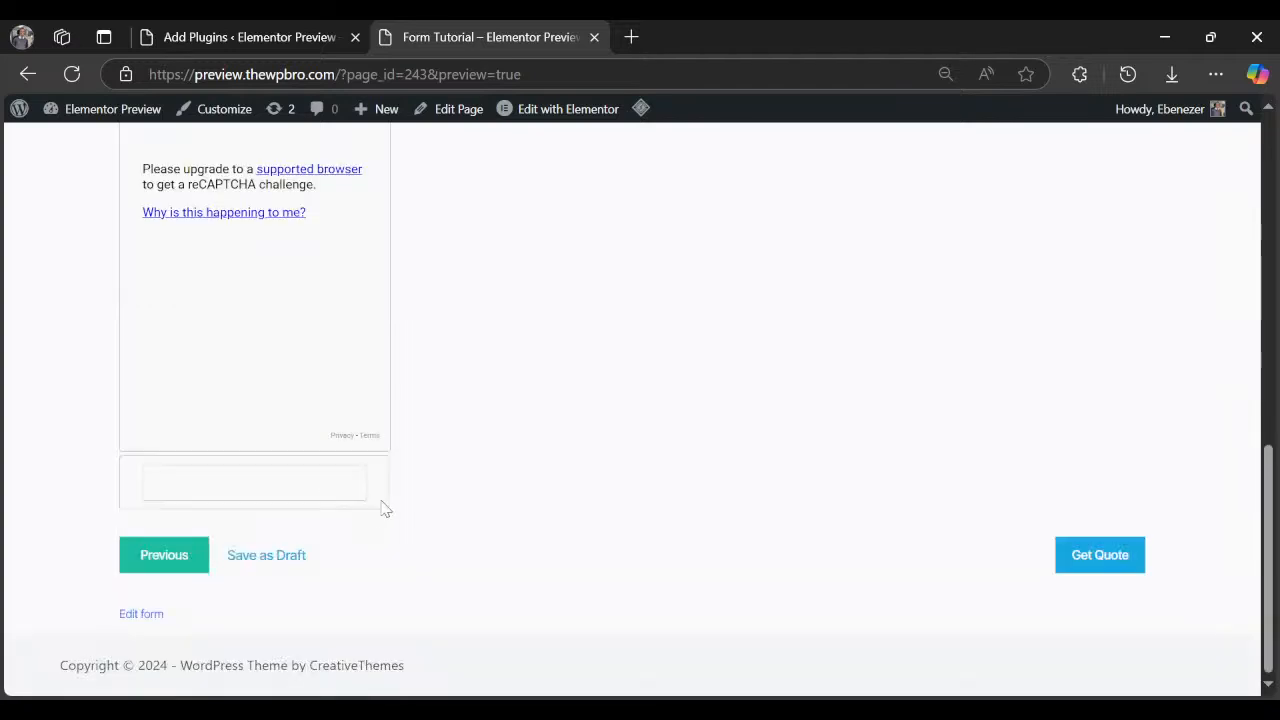
click(1129, 561)
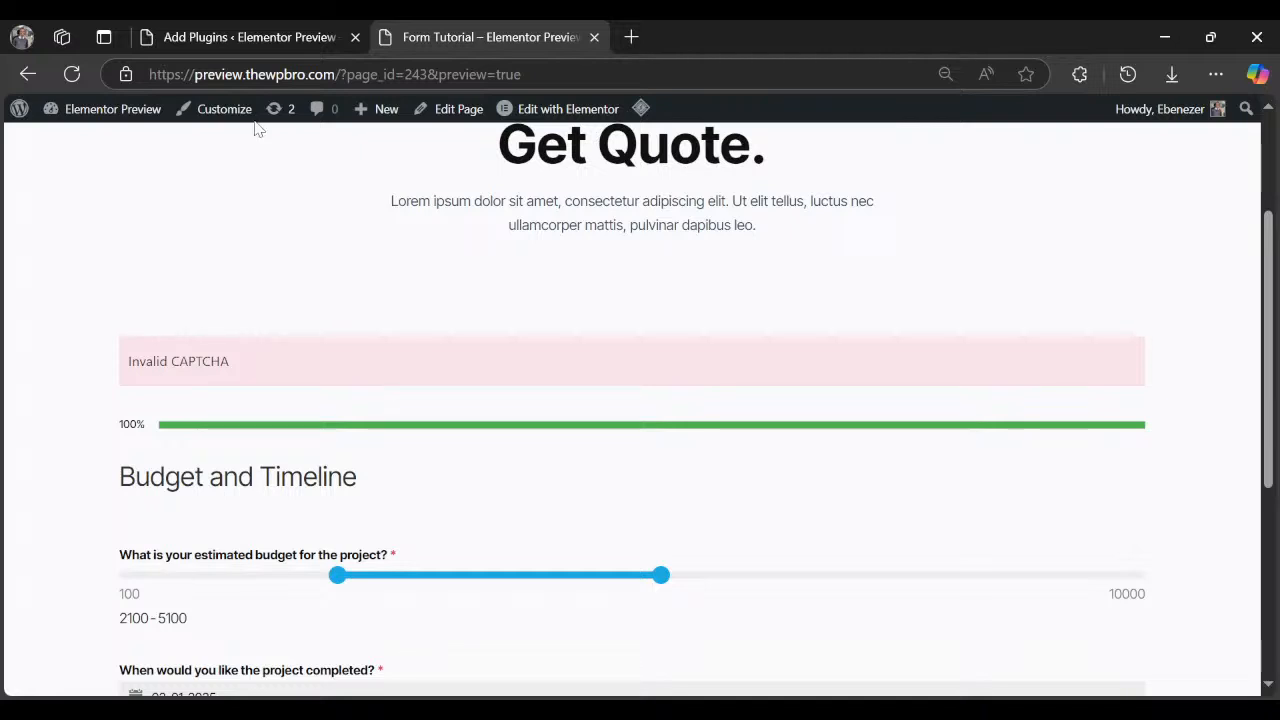
Back on the Add Plugins tab, search the plugin directory for 'forminator'.
click(255, 38)
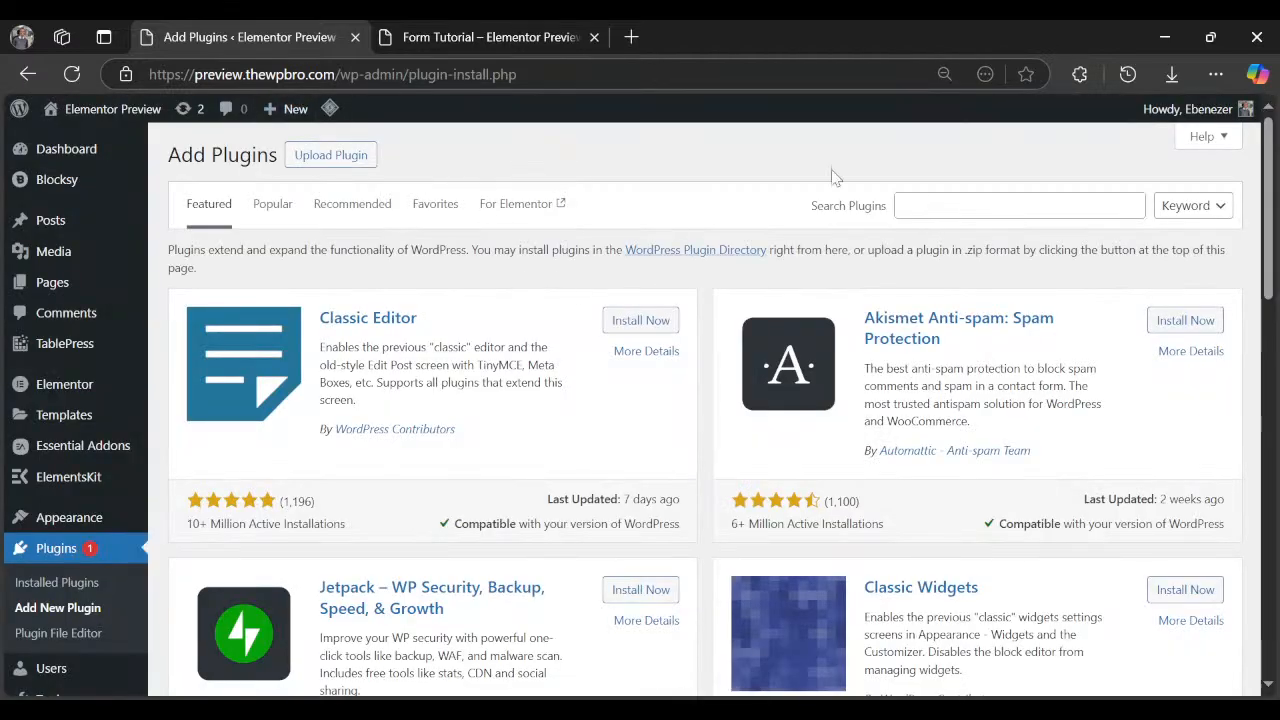
click(978, 204)
text(fo)
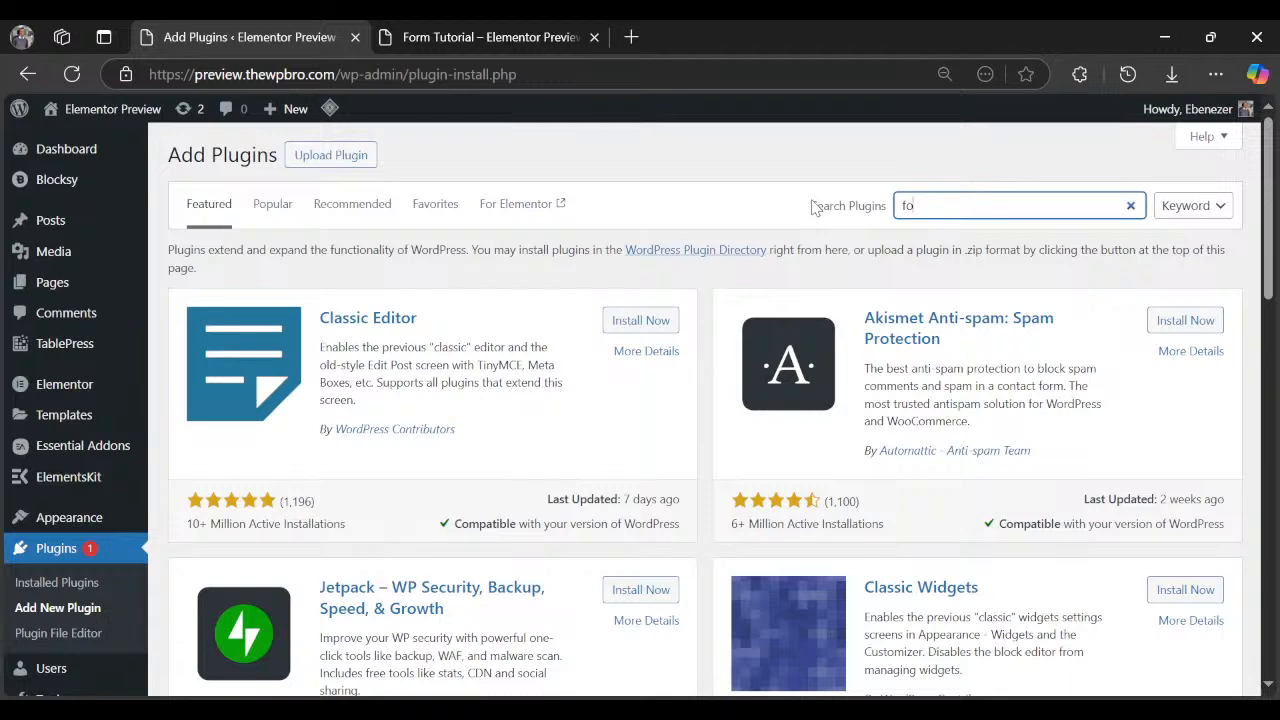
text(rminator)
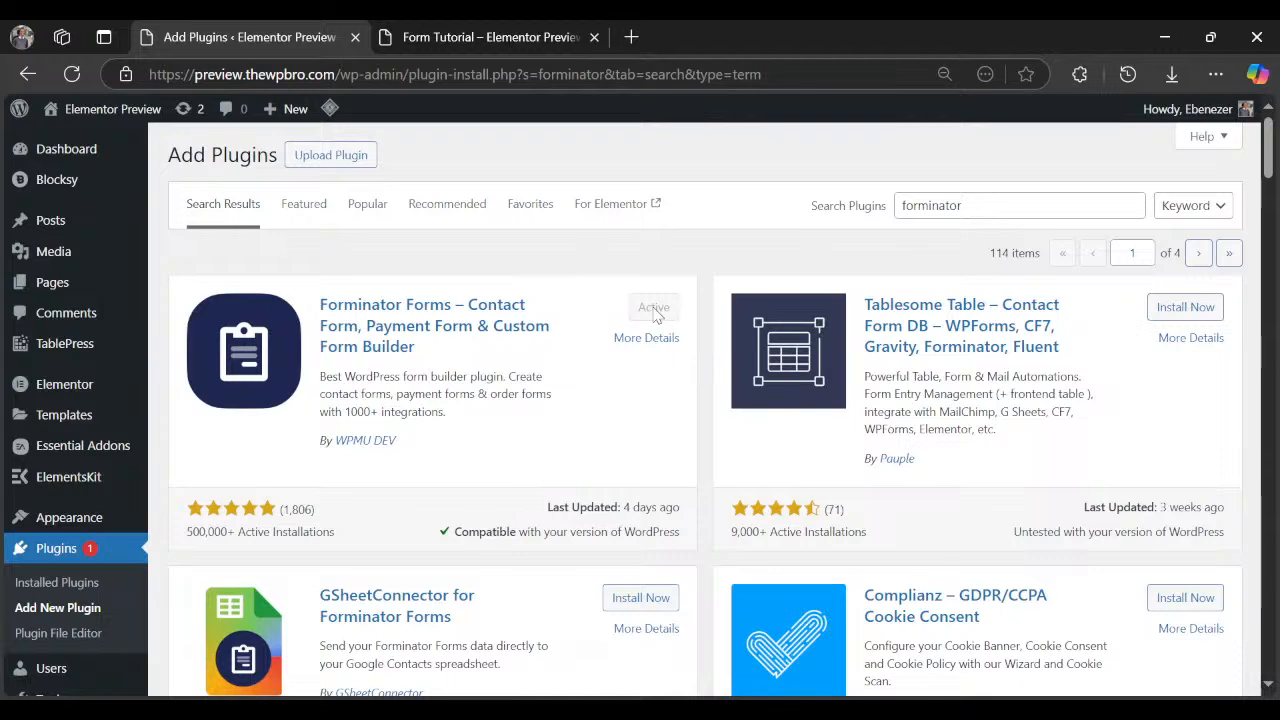
scroll(357, 360, down, 8)
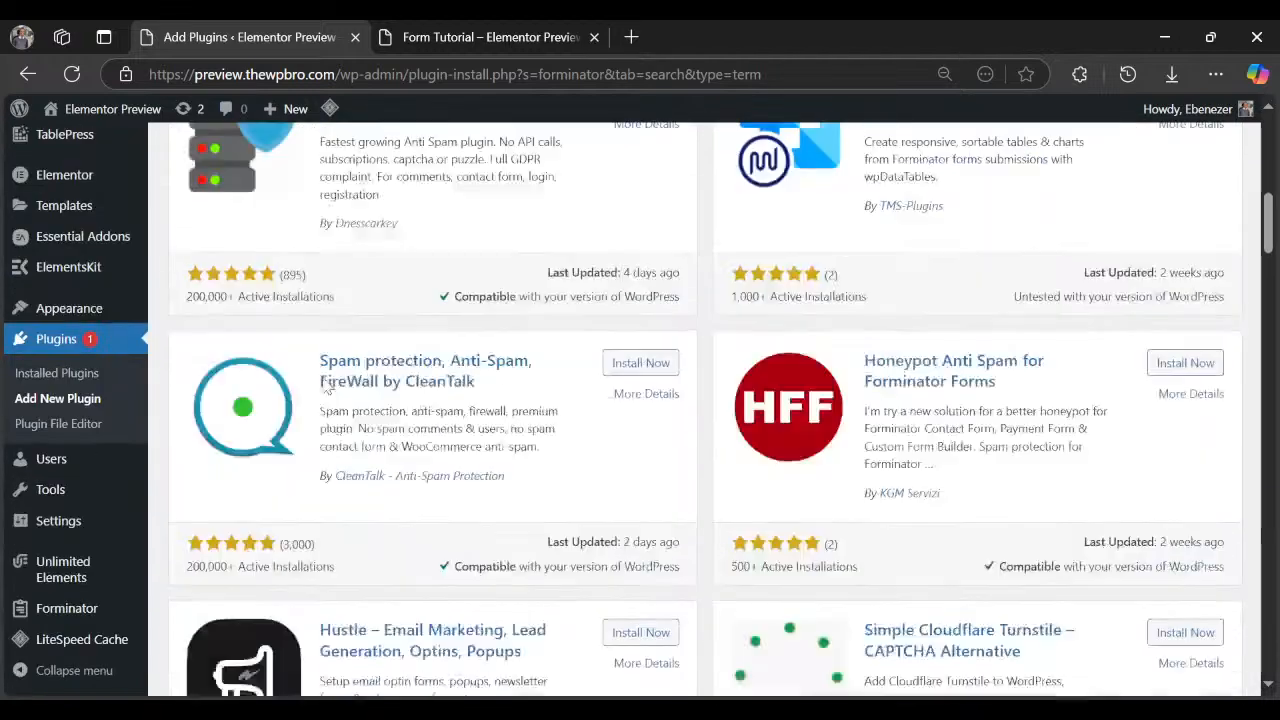
scroll(326, 386, down, 2)
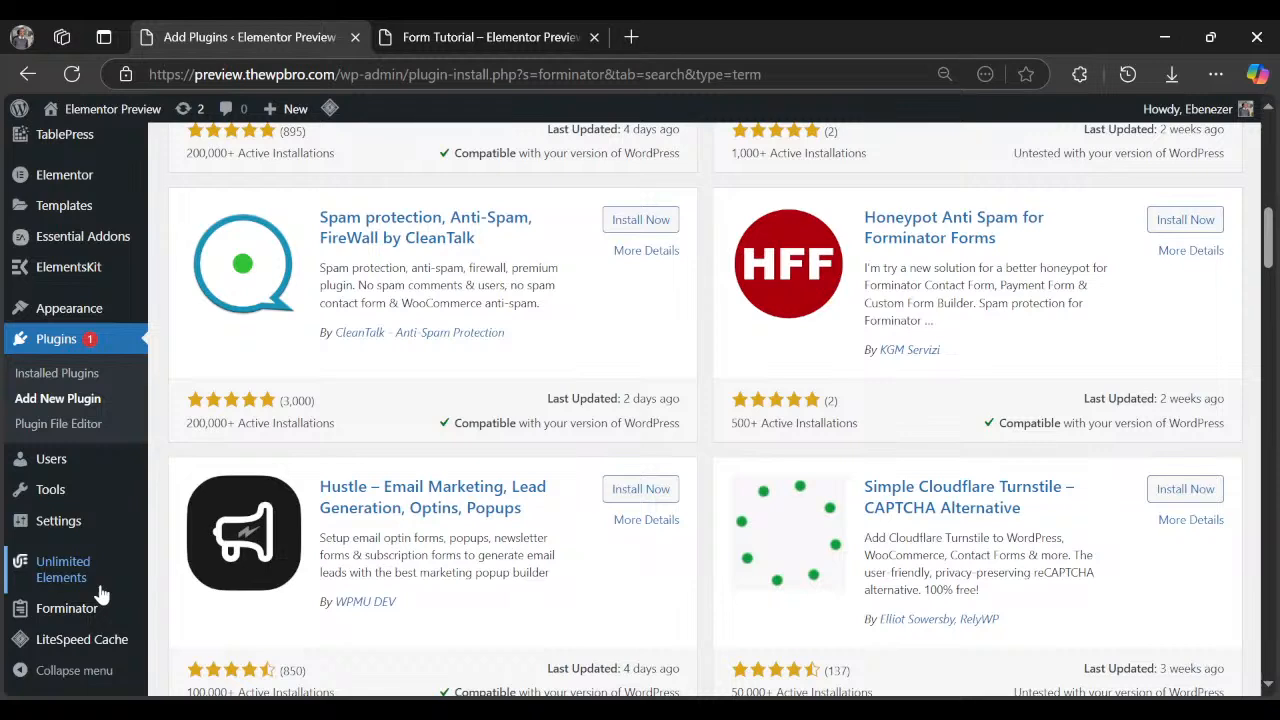
mouse_move(95, 609)
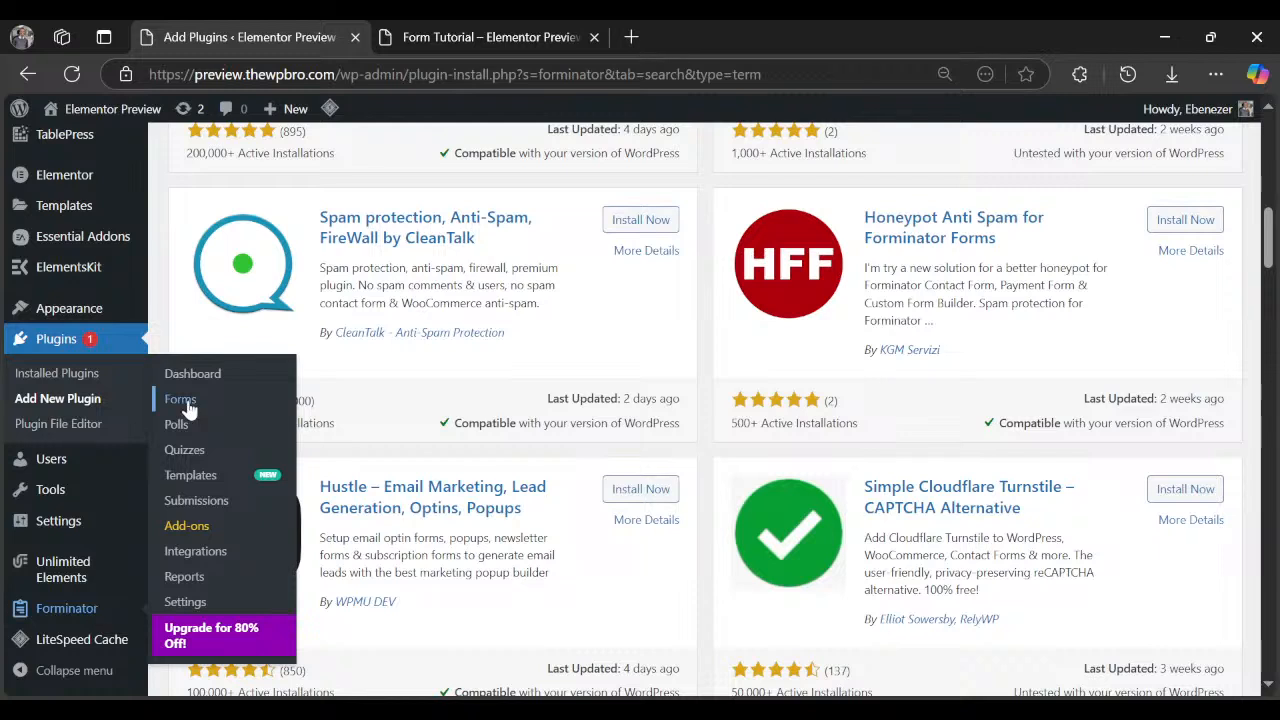
Open Forminator's settings page and look through the general settings.
click(197, 608)
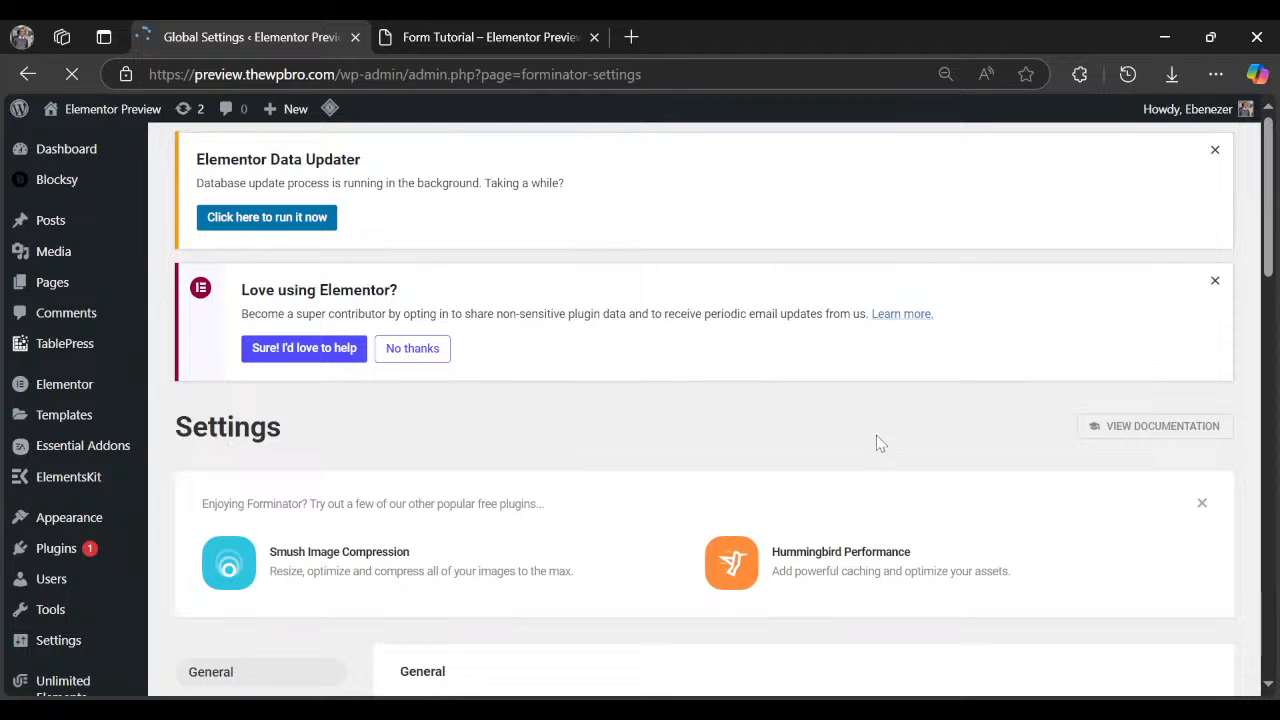
scroll(667, 373, down, 3)
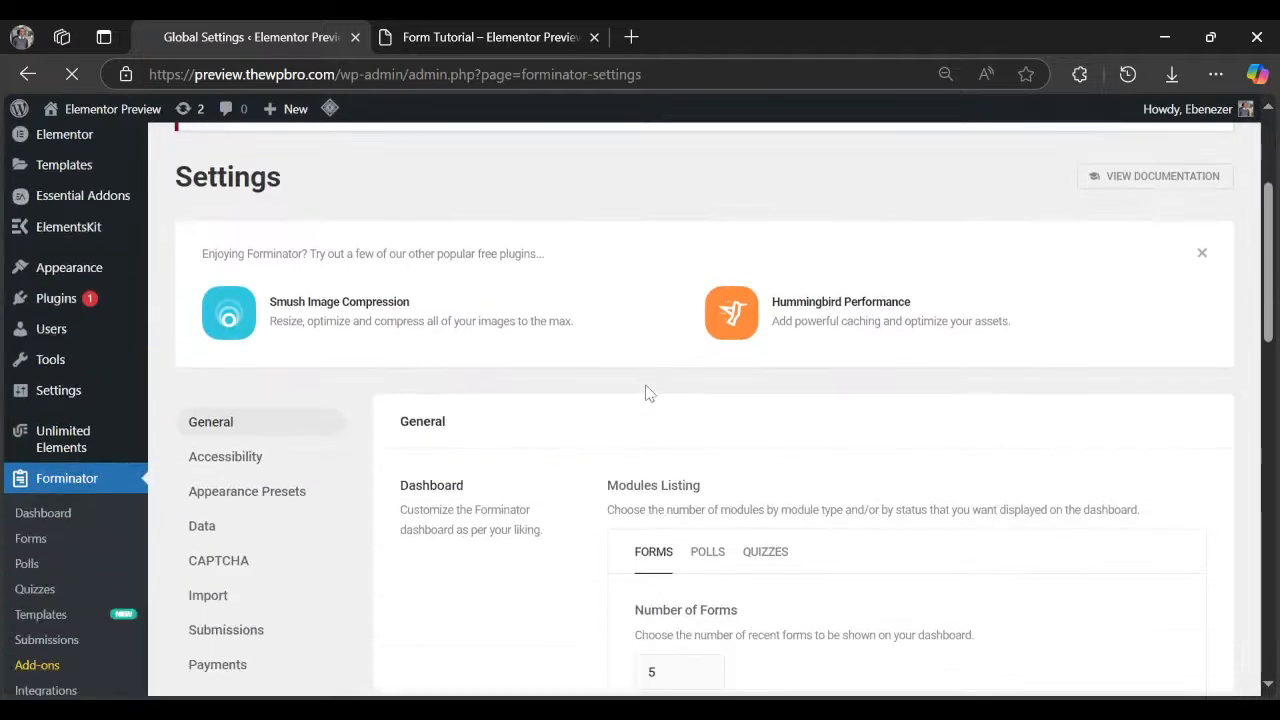
scroll(646, 393, down, 3)
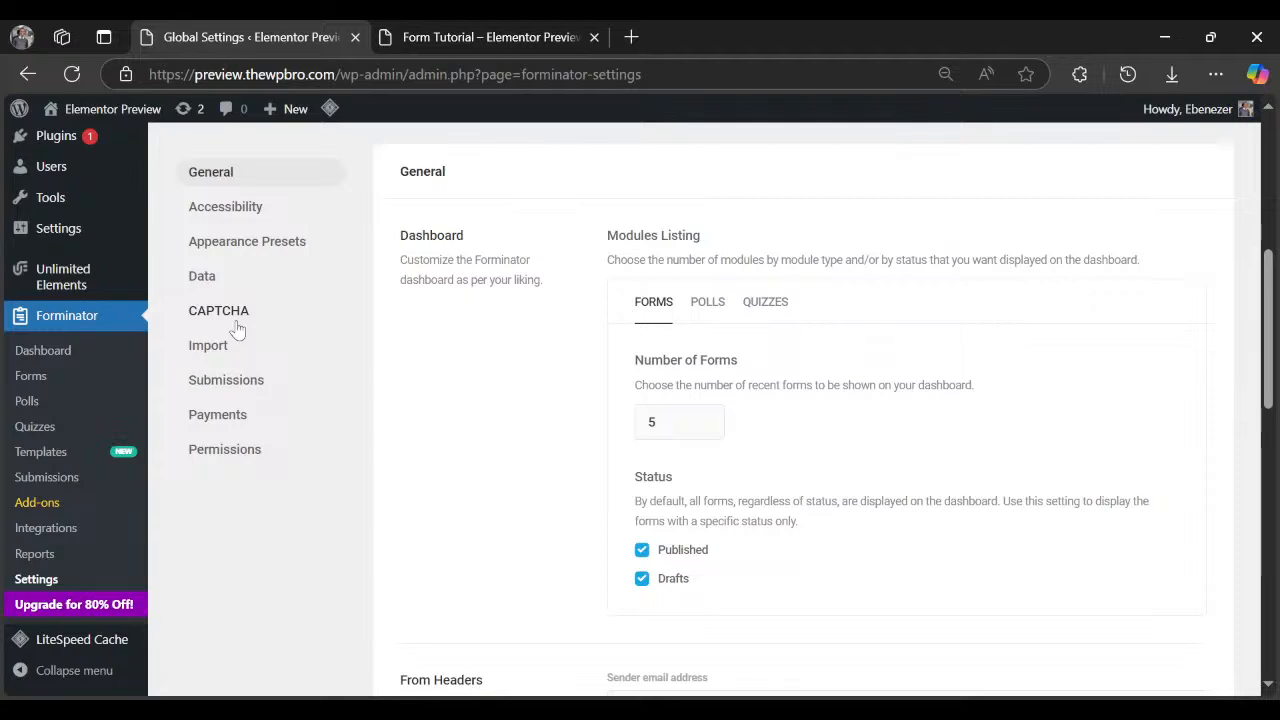
scroll(640, 360, up, 5)
scroll(700, 365, down, 4)
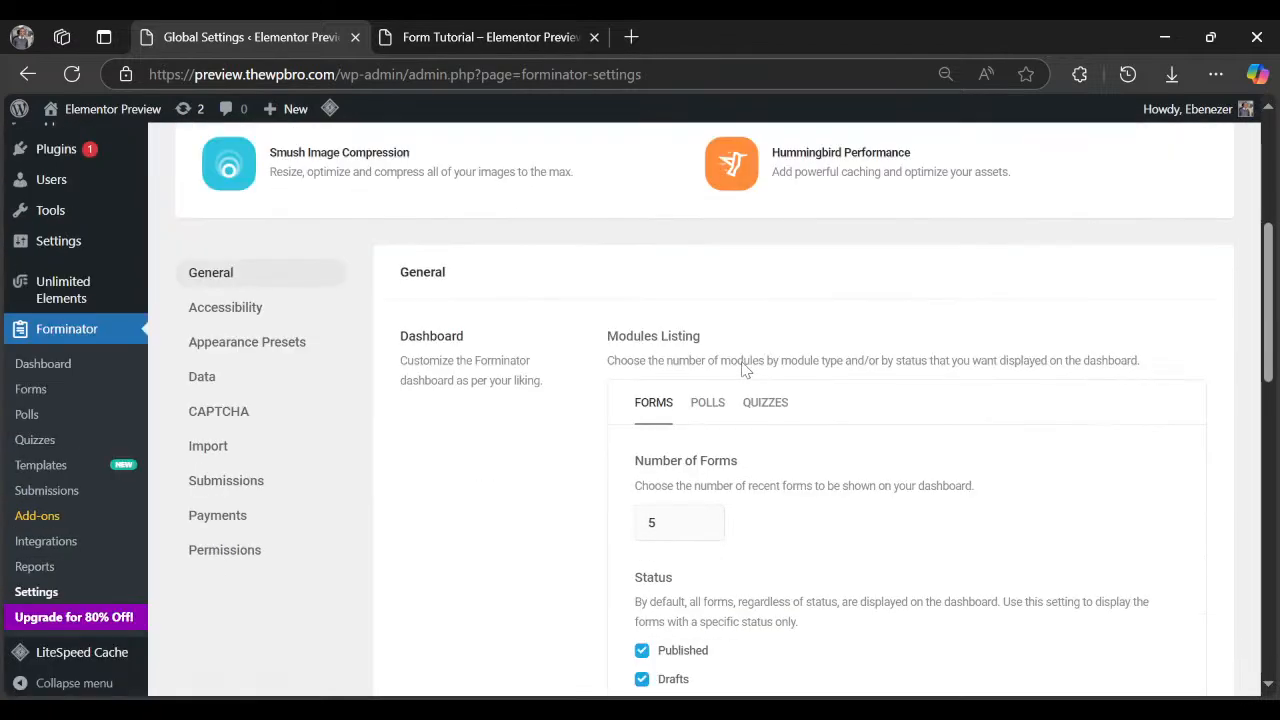
scroll(744, 370, down, 3)
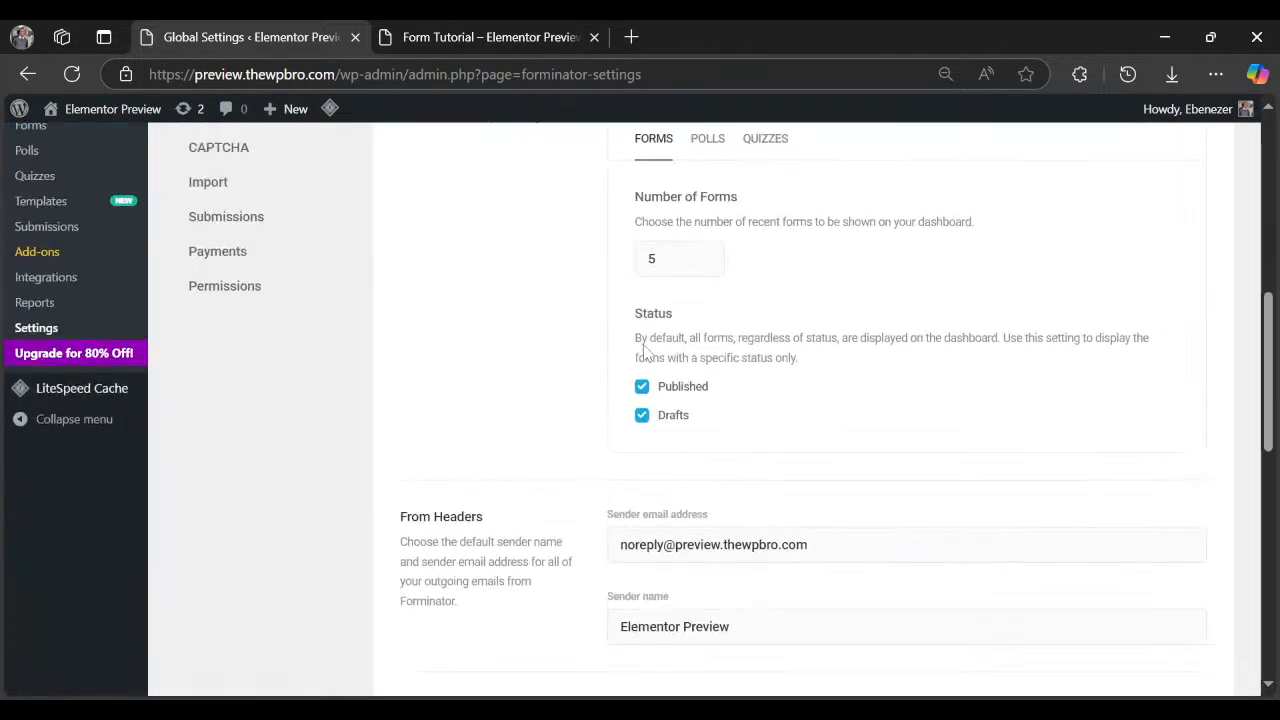
scroll(600, 365, down, 3)
scroll(421, 330, up, 5)
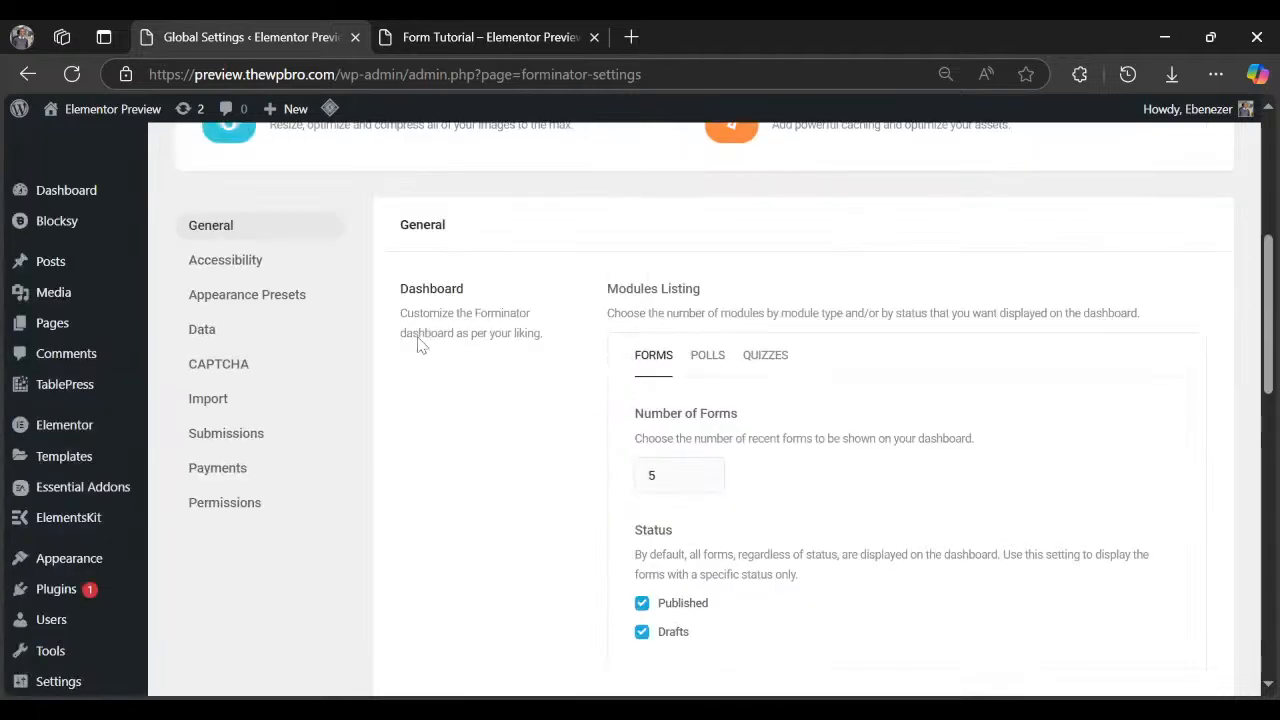
scroll(490, 375, up, 1)
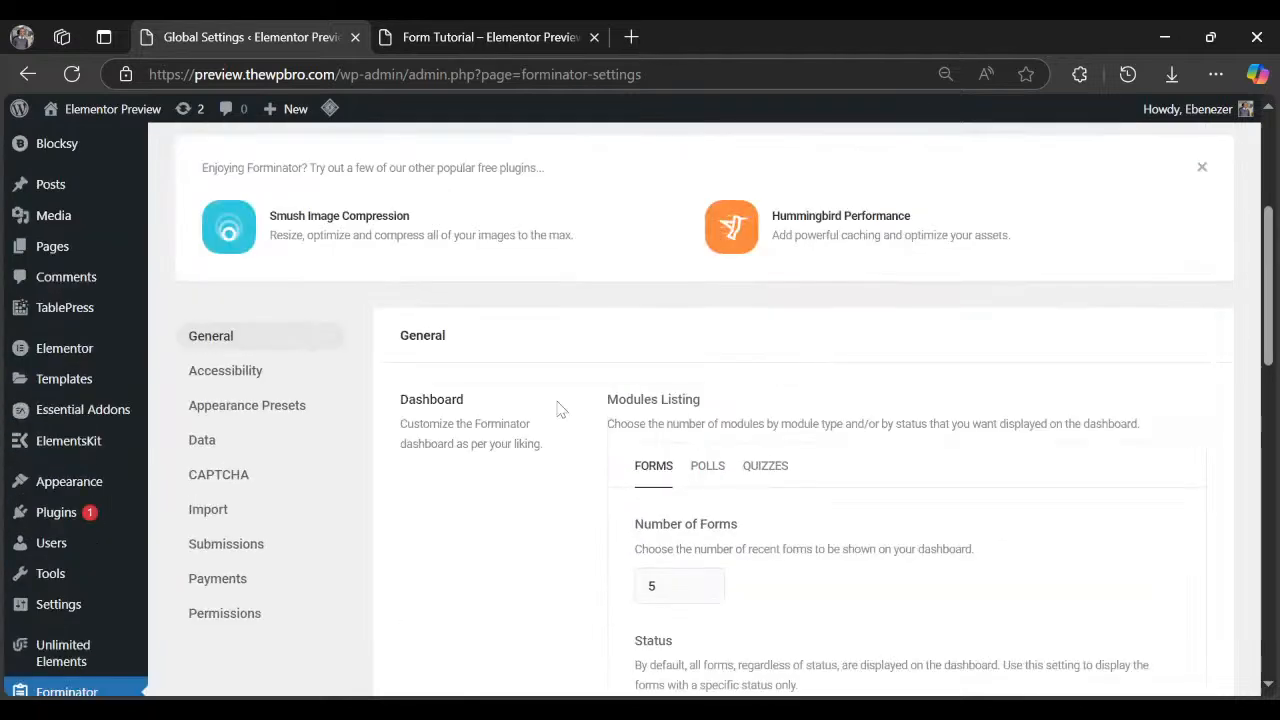
scroll(560, 410, down, 5)
Replace the From Headers sender email with a new address, then view Accessibility settings.
click(728, 415)
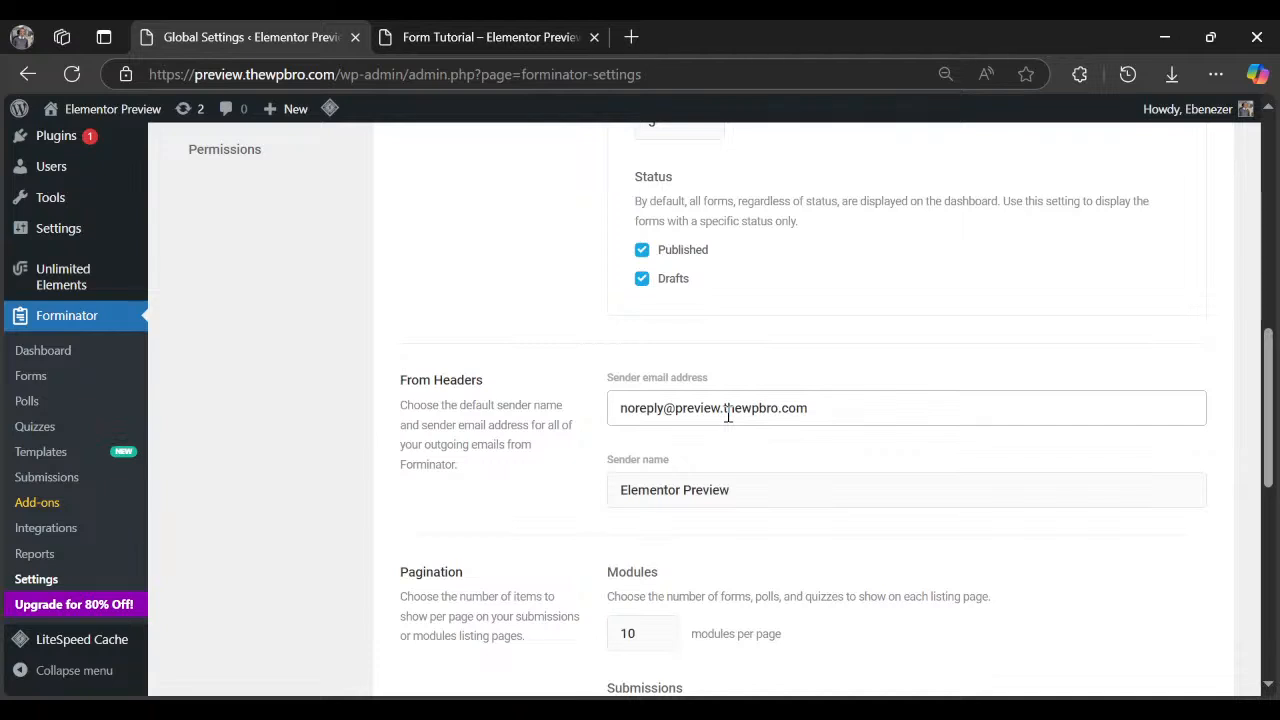
drag(780, 410, 800, 454)
click(753, 467)
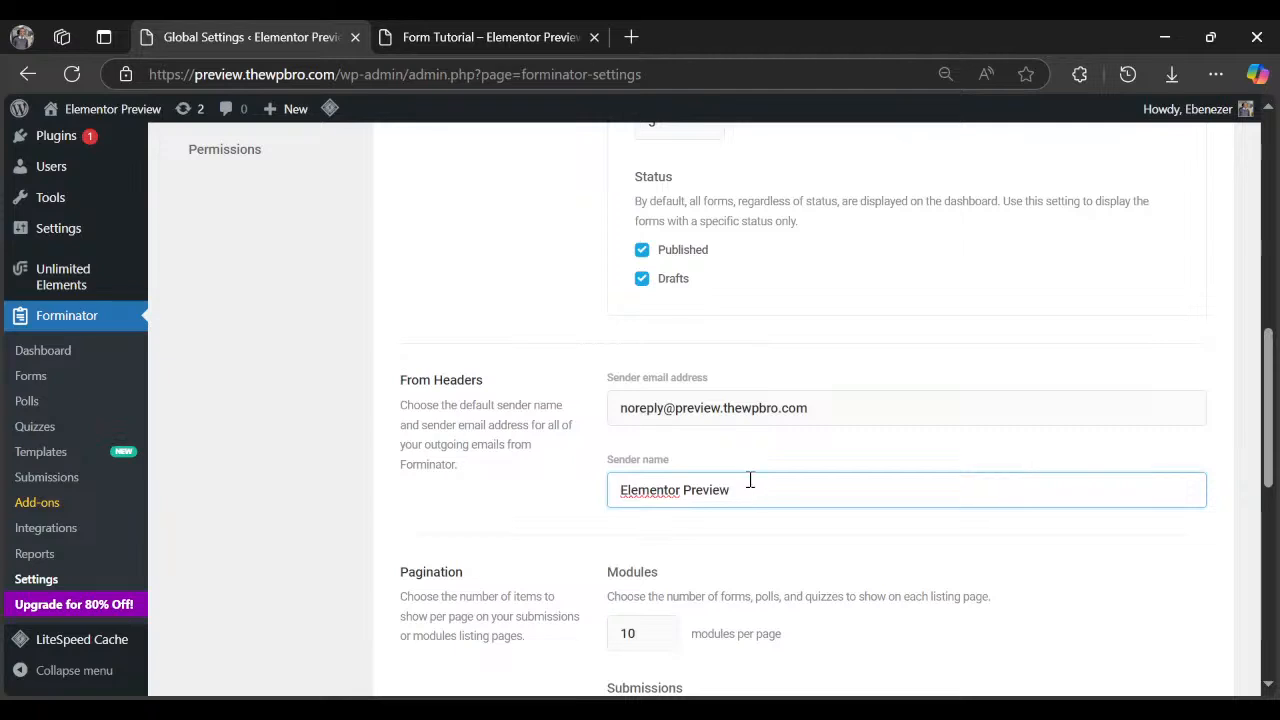
triple_click(697, 400)
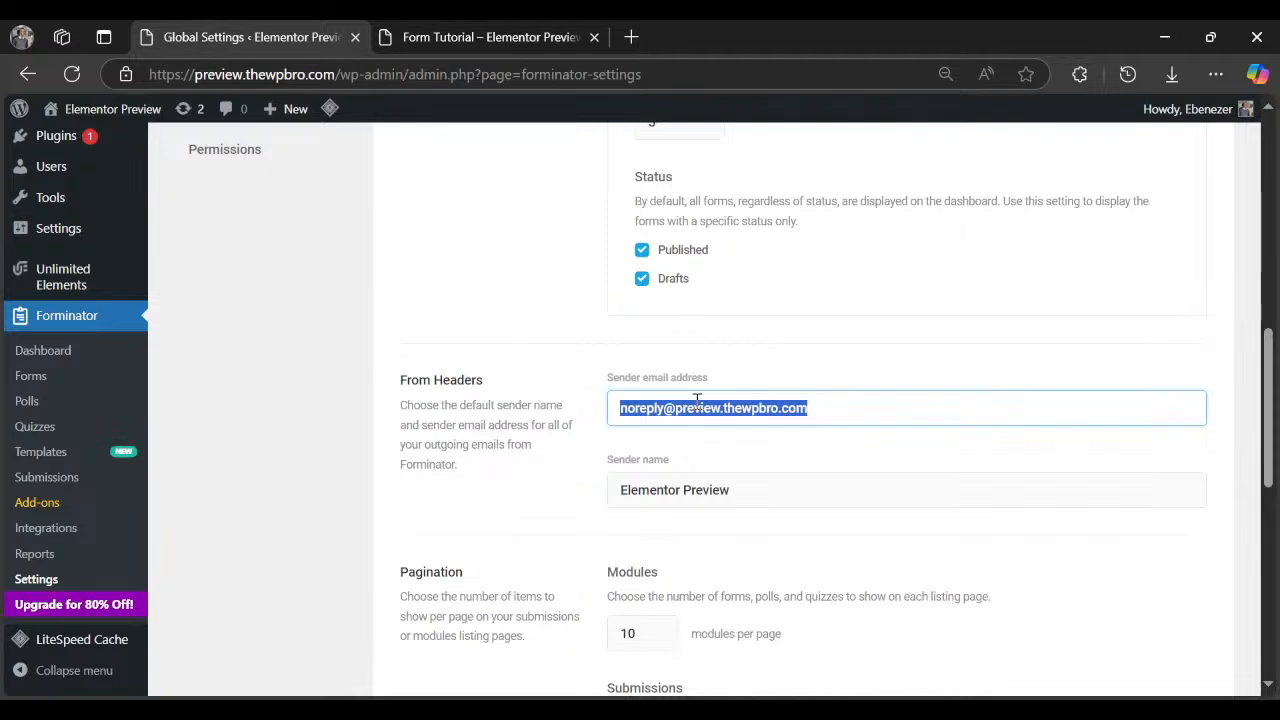
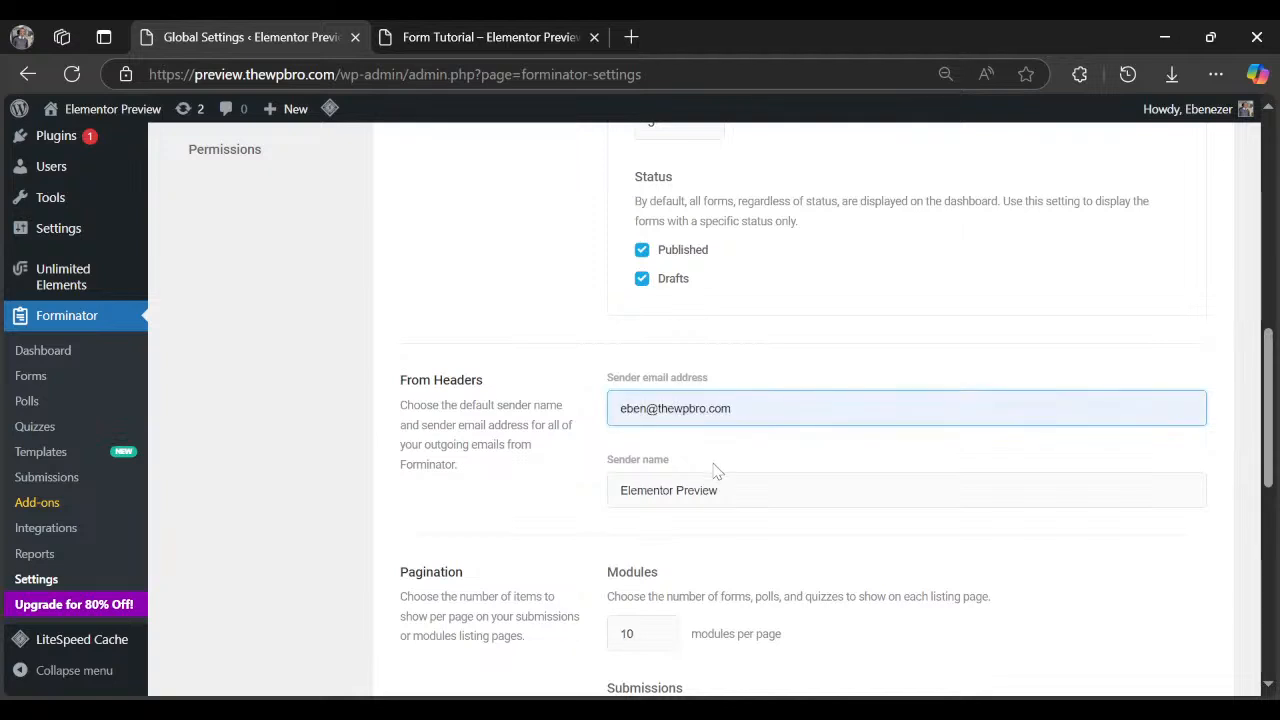
scroll(670, 385, down, 2)
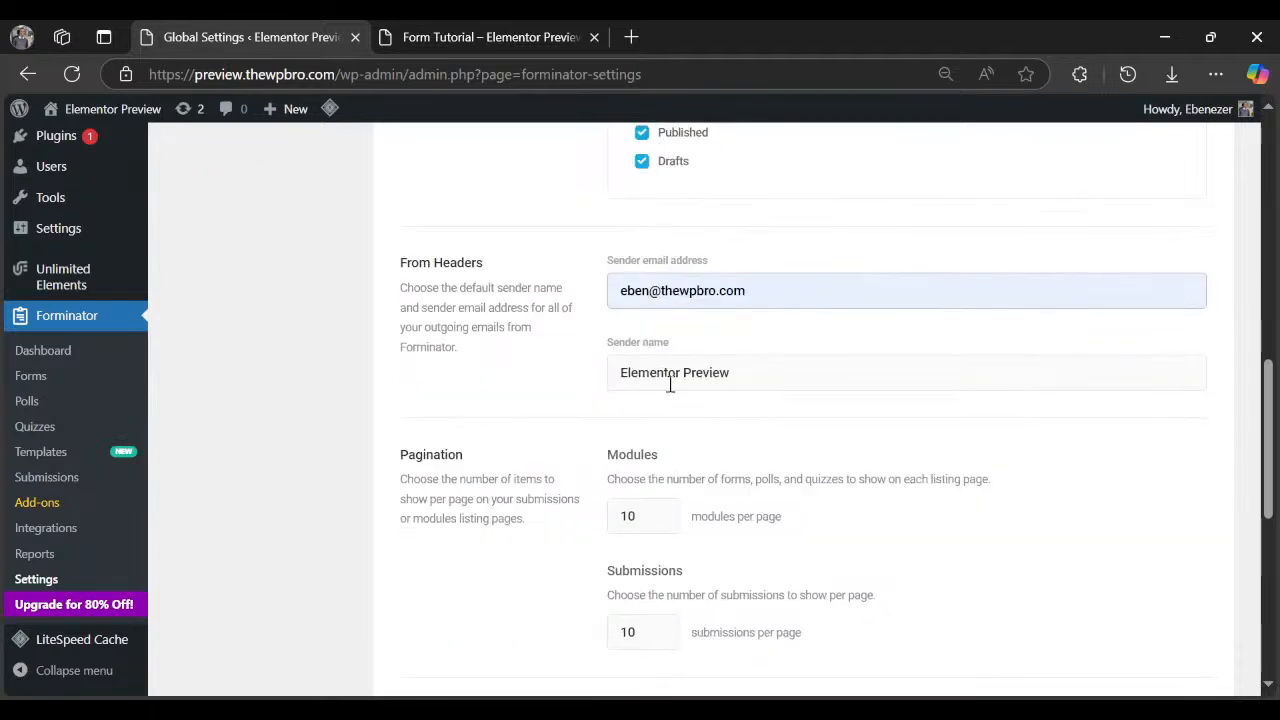
scroll(690, 390, down, 5)
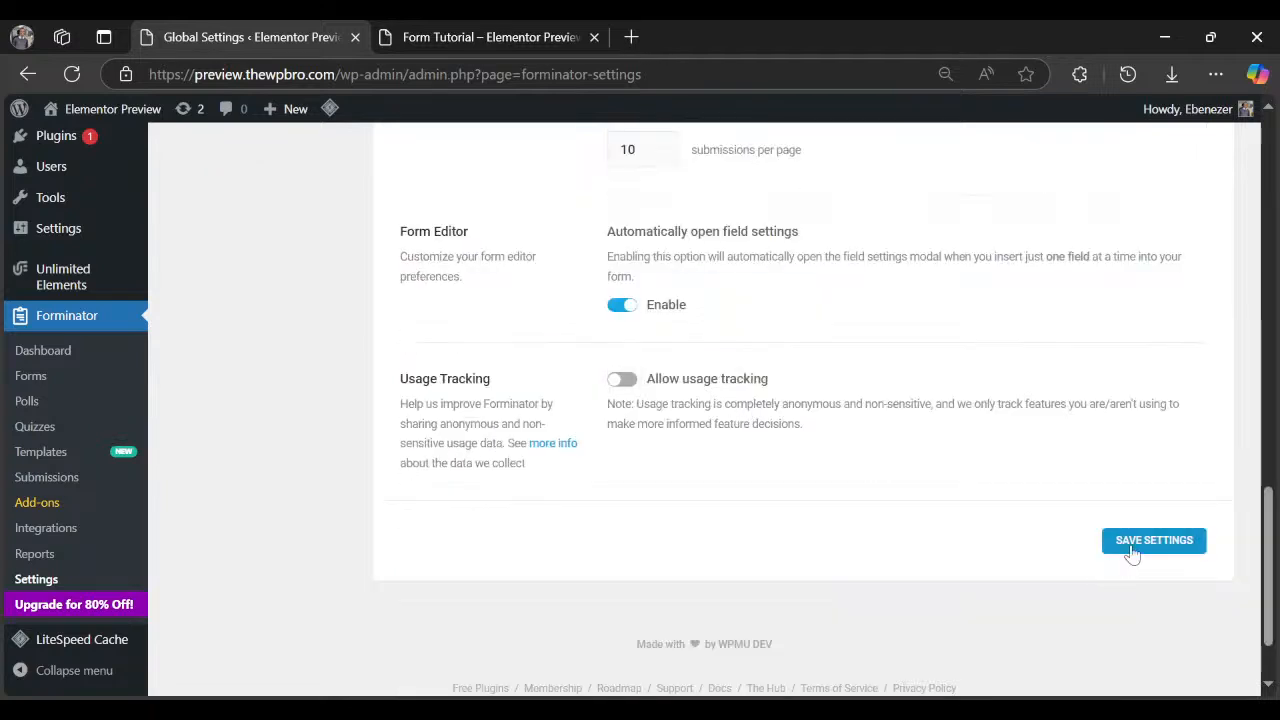
scroll(723, 534, up, 4)
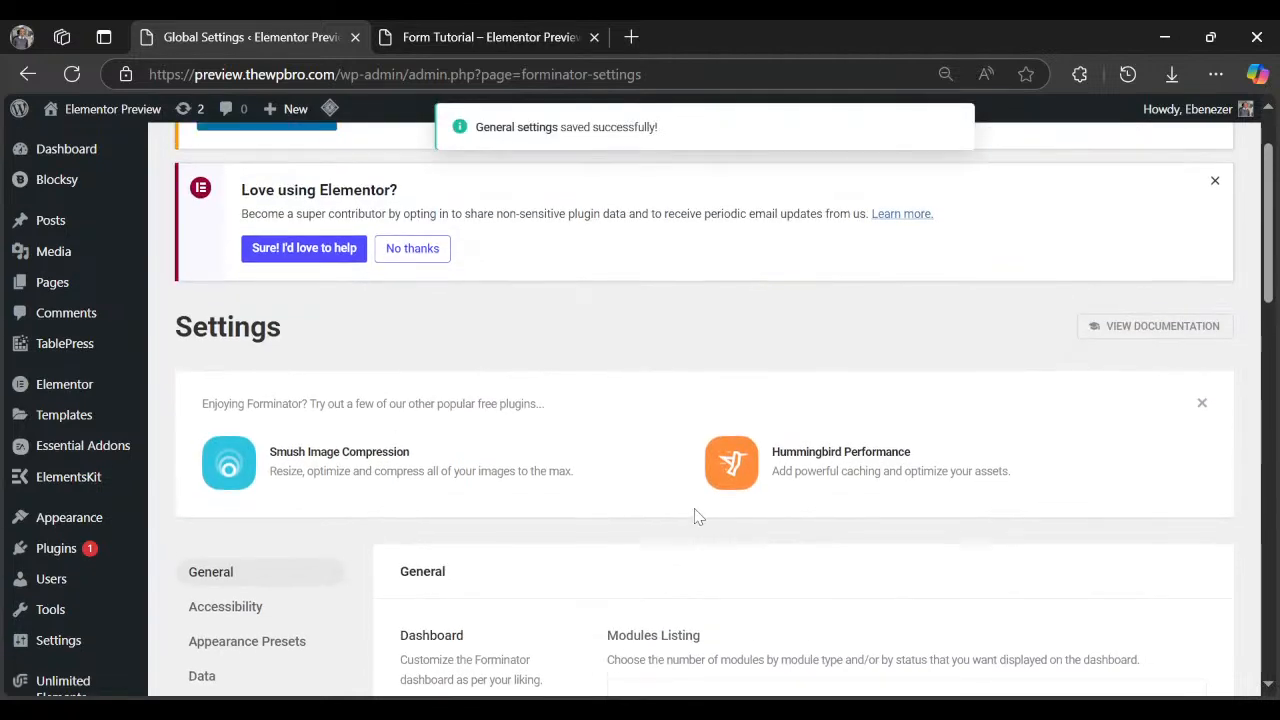
click(225, 606)
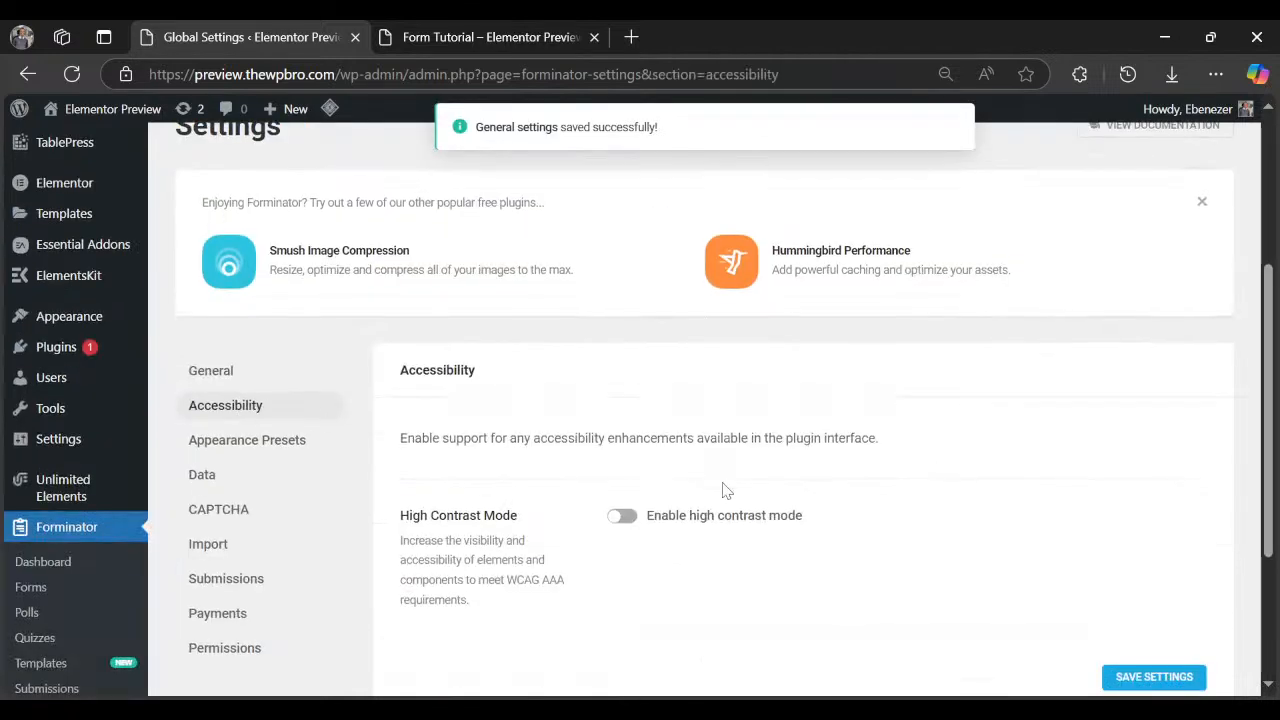
Open Appearance Presets and review the Default Preset using the Default design style.
click(250, 440)
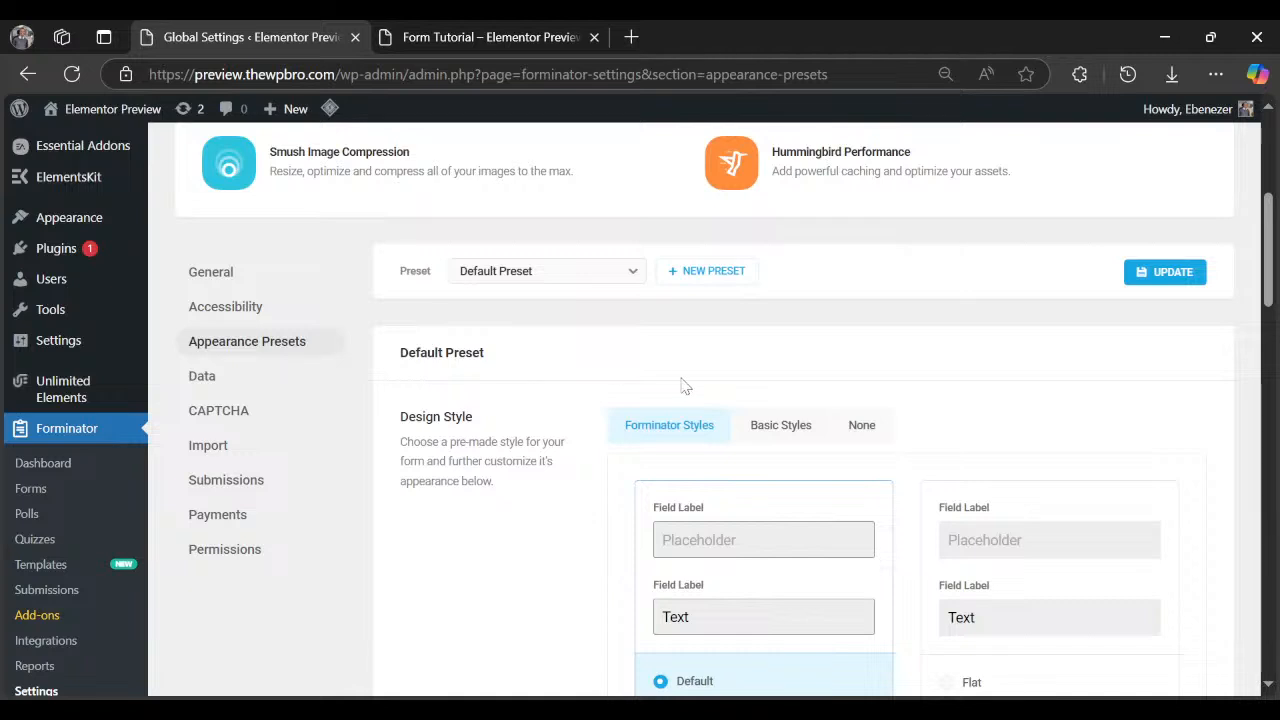
scroll(683, 385, down, 1)
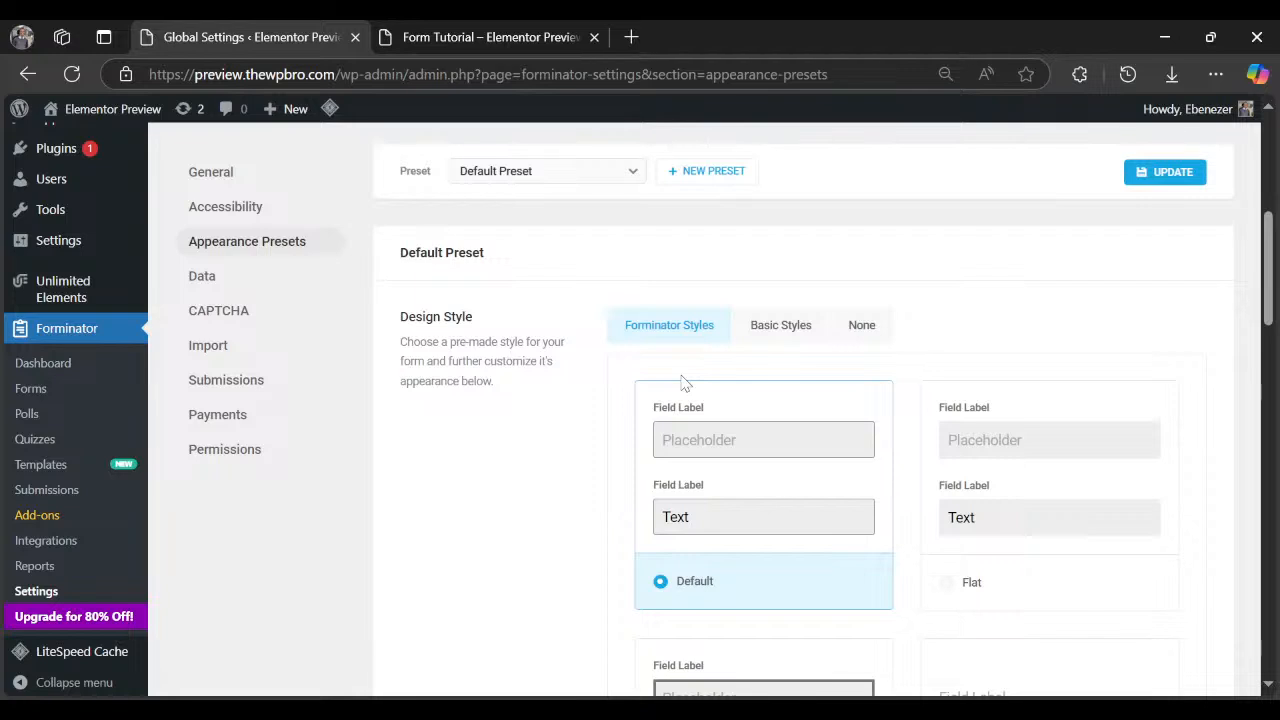
scroll(683, 385, down, 2)
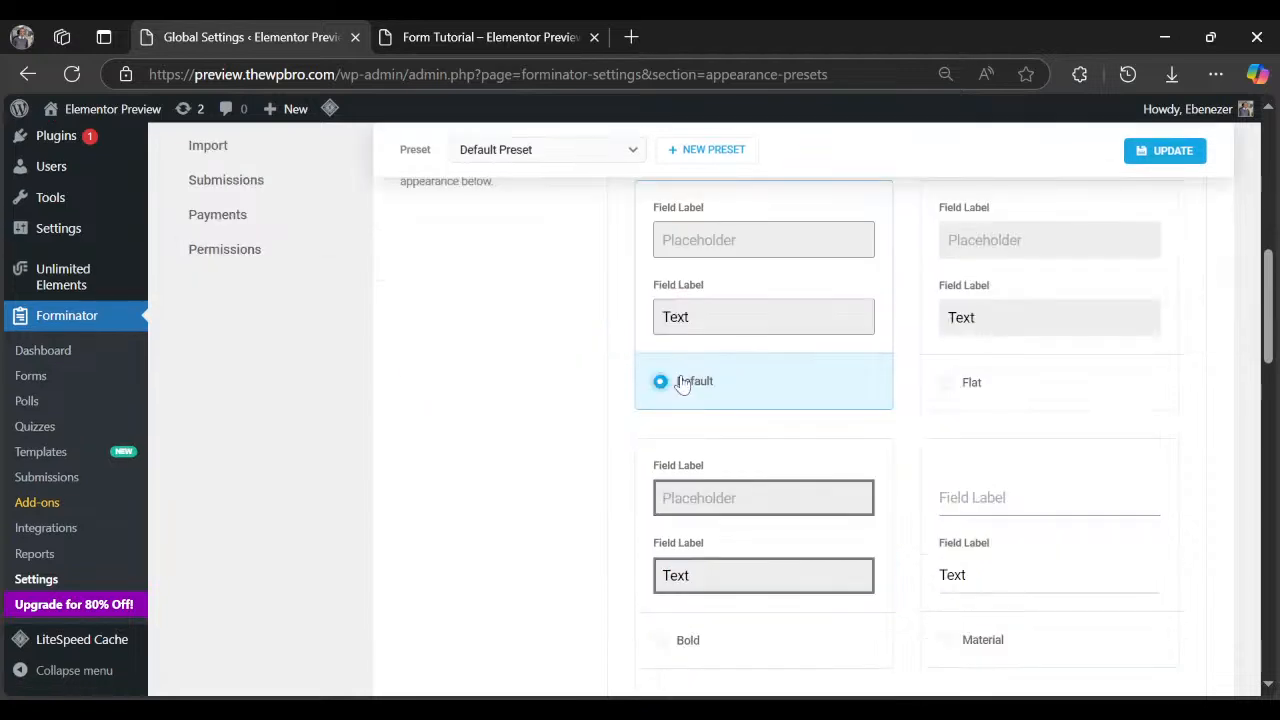
scroll(683, 385, up, 1)
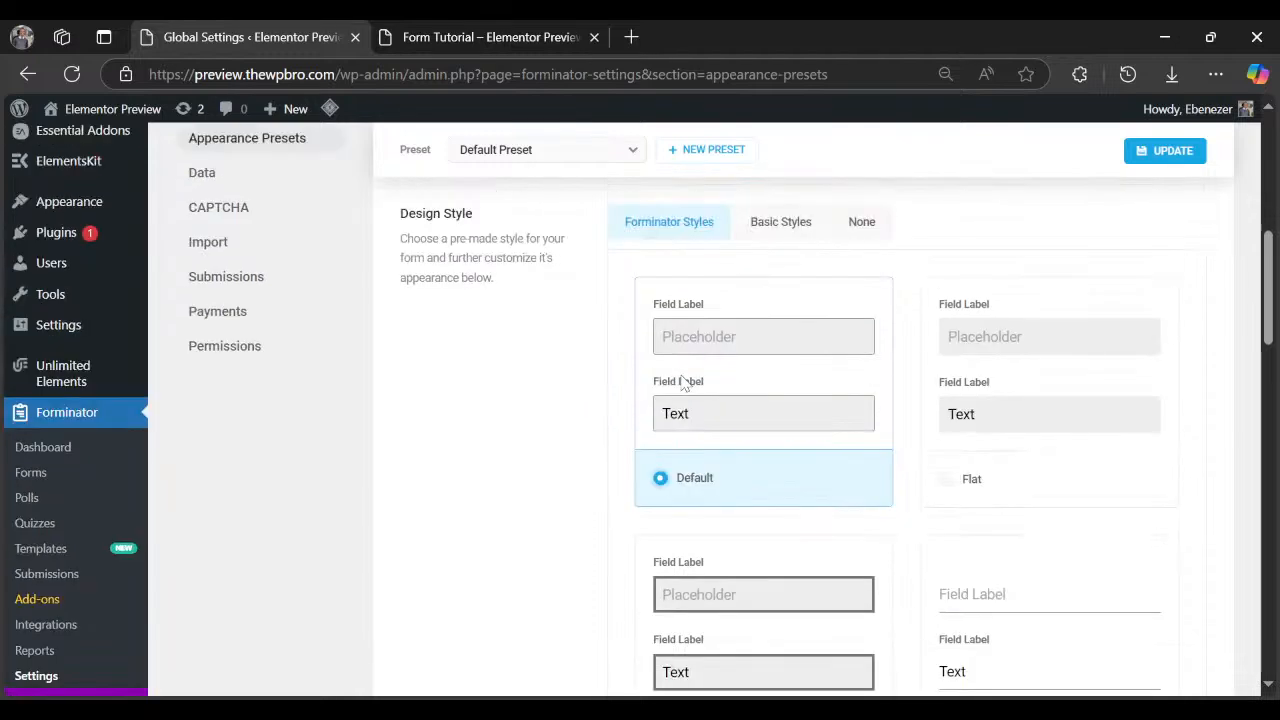
scroll(670, 400, down, 5)
scroll(660, 420, down, 1)
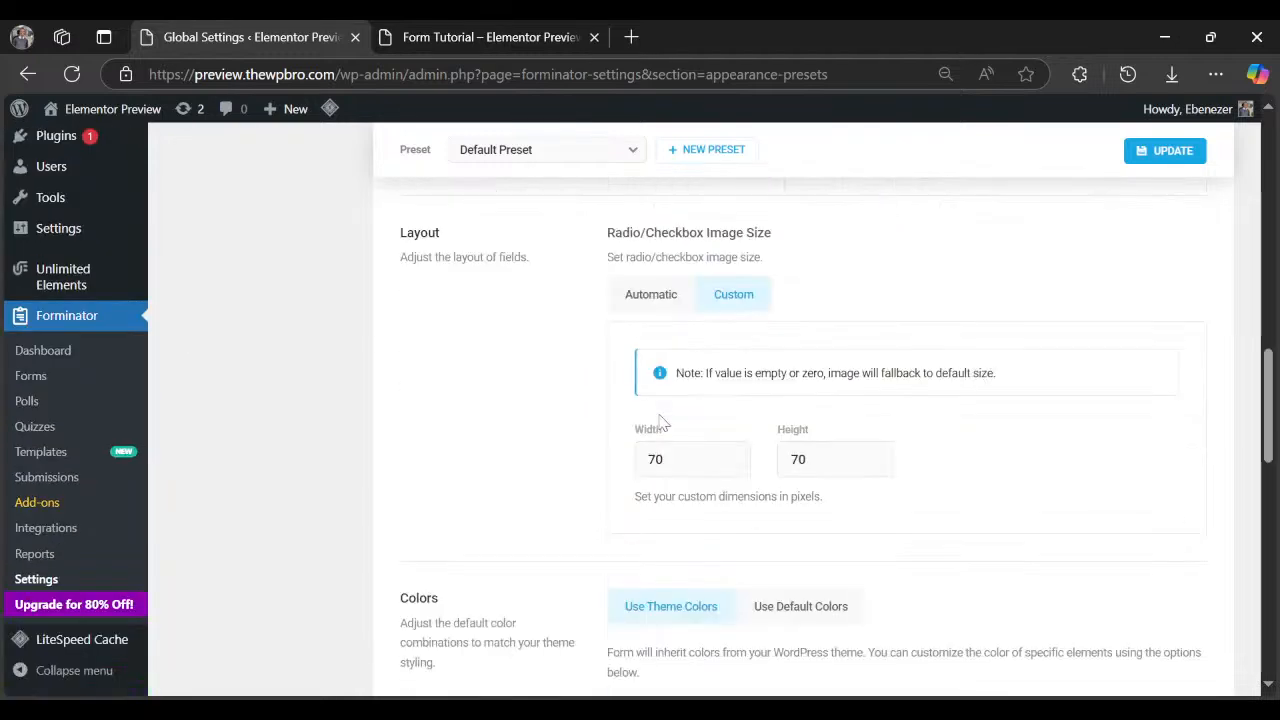
scroll(660, 422, down, 5)
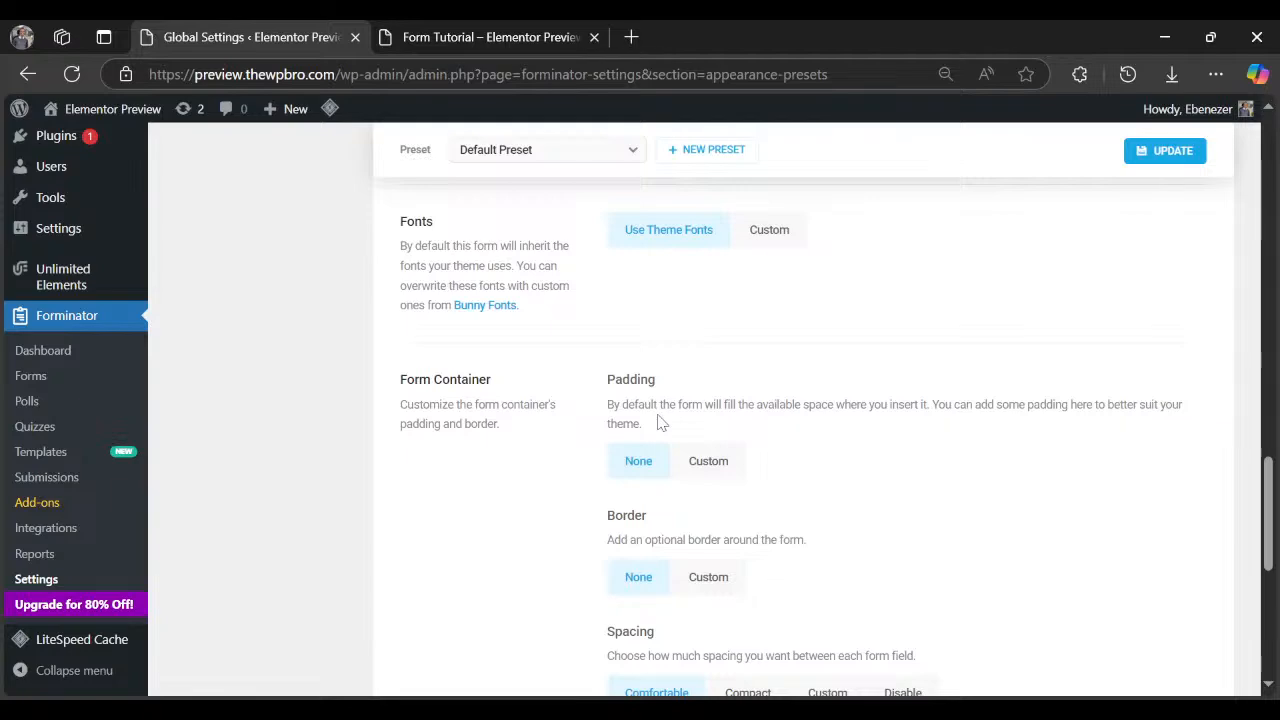
scroll(658, 420, up, 10)
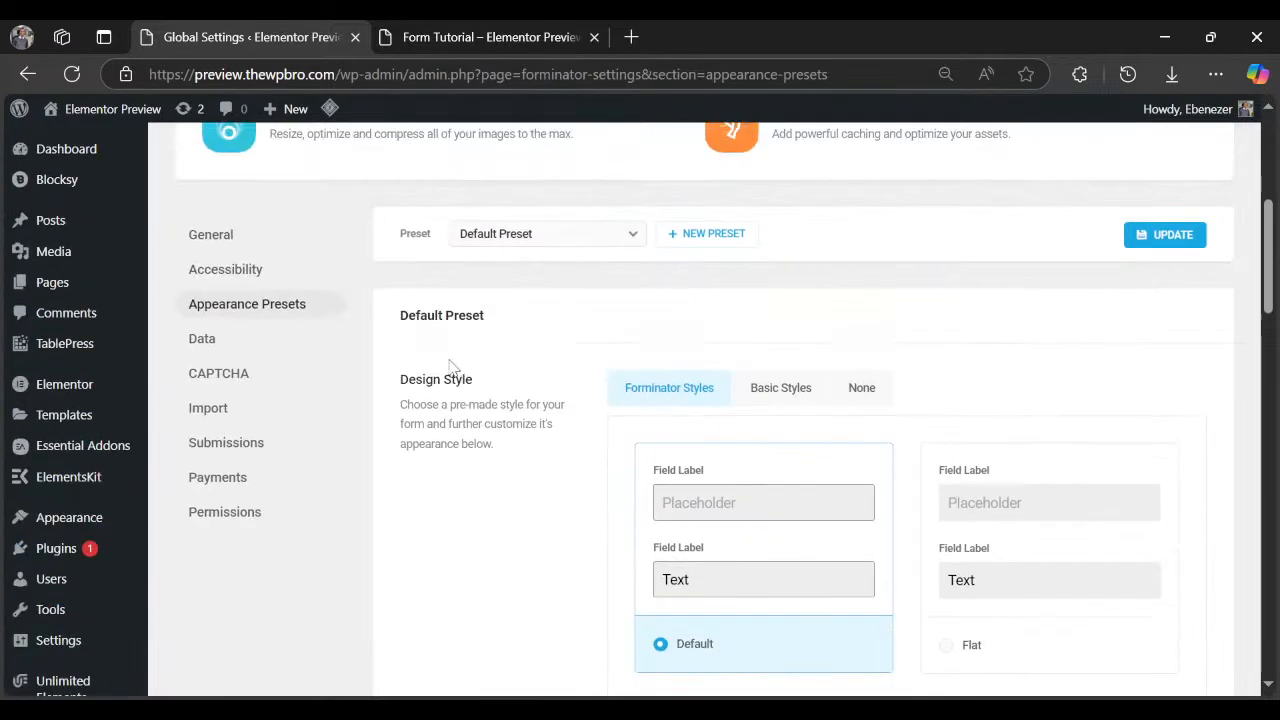
click(251, 338)
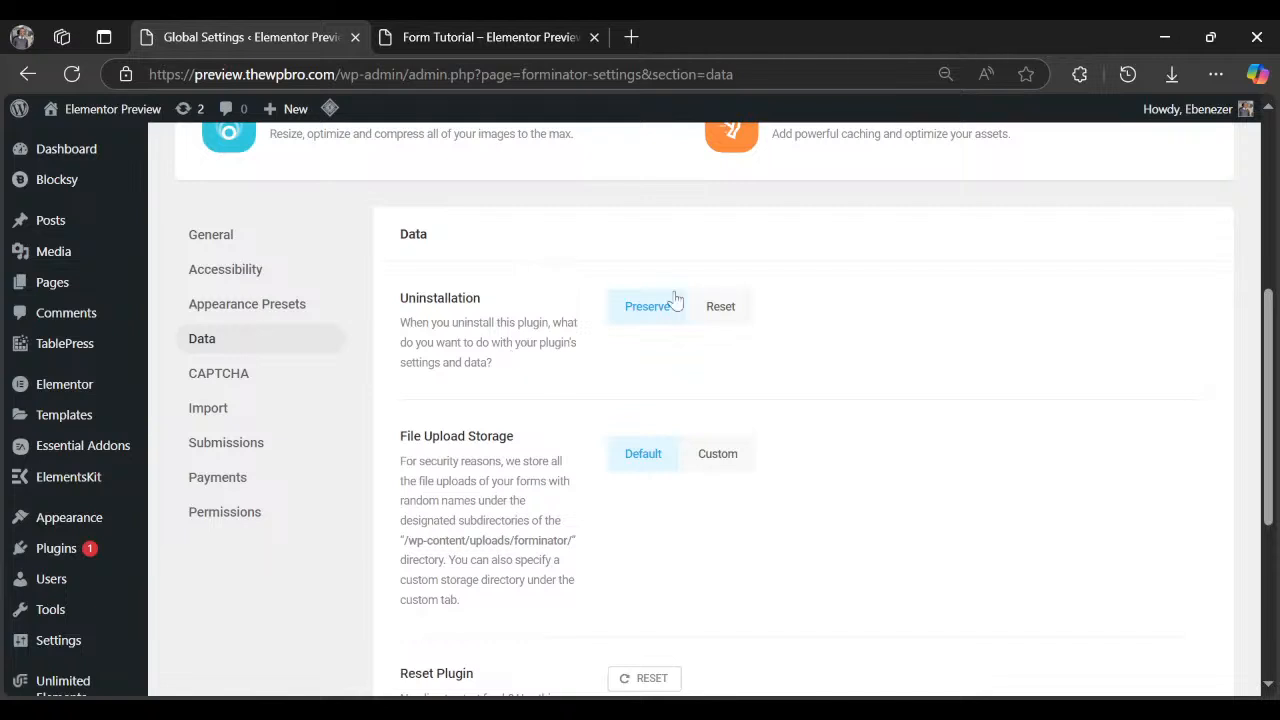
scroll(443, 366, down, 1)
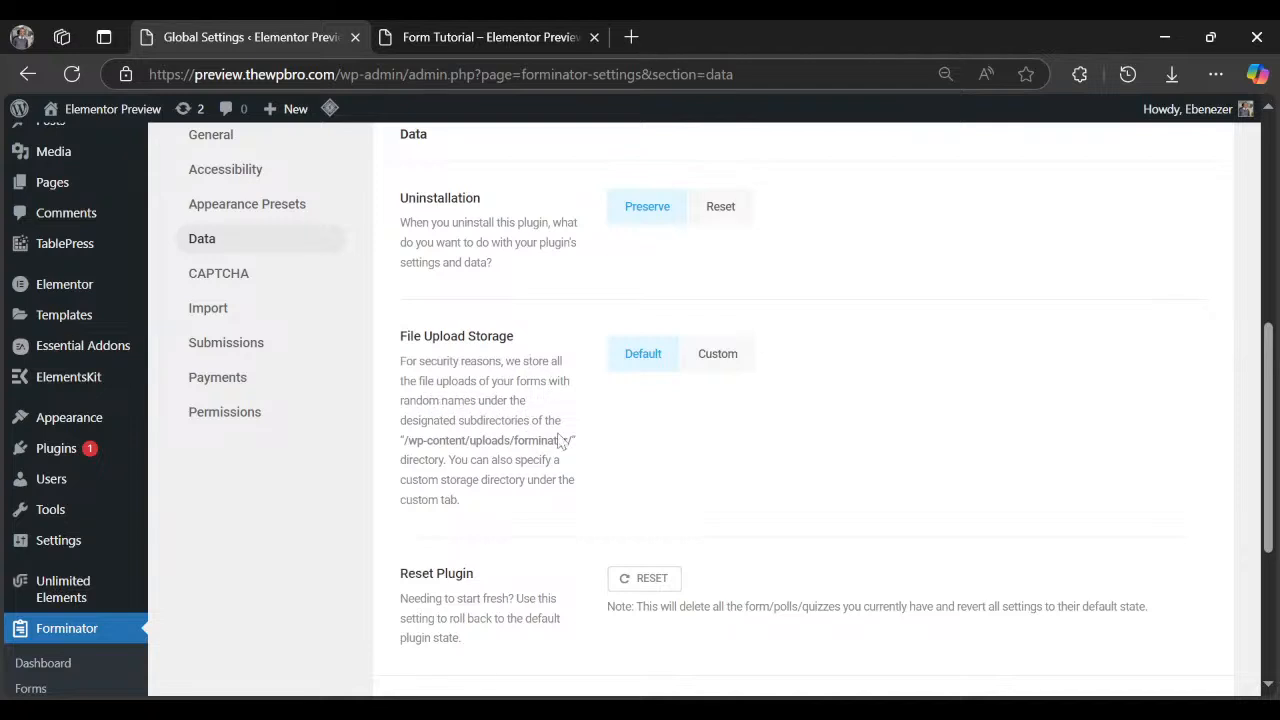
click(720, 355)
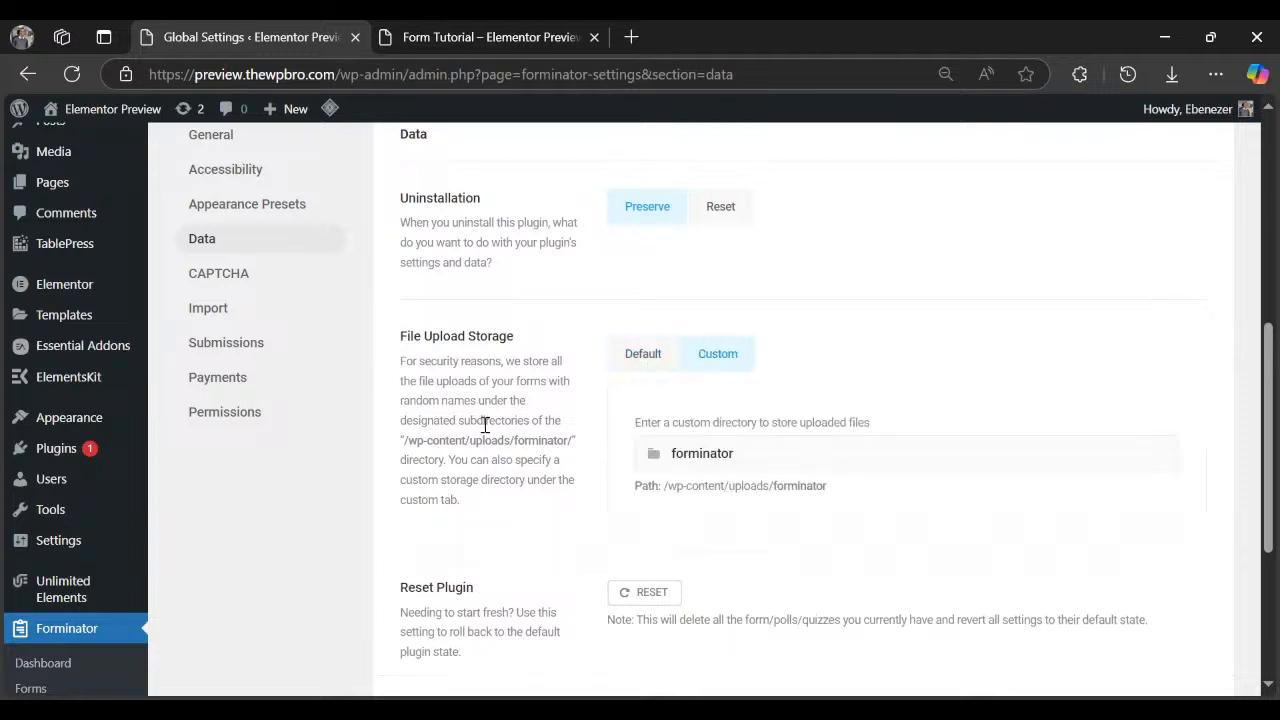
drag(458, 422, 495, 422)
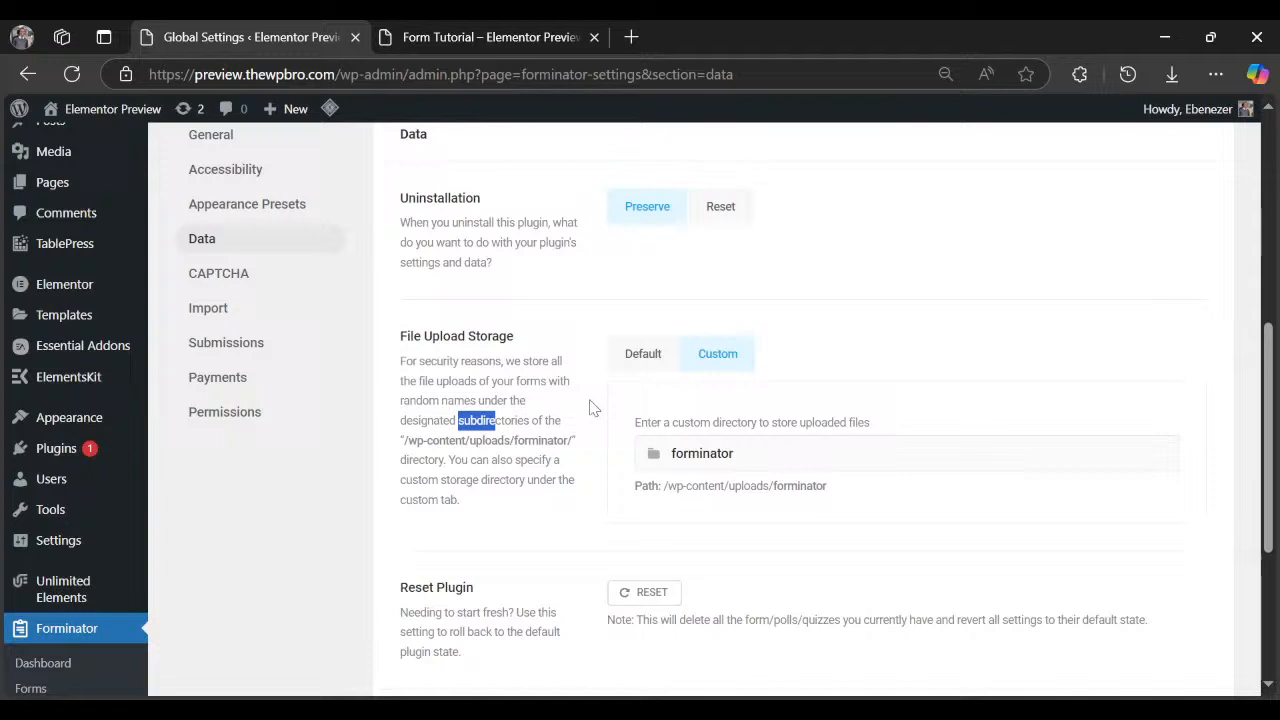
click(632, 364)
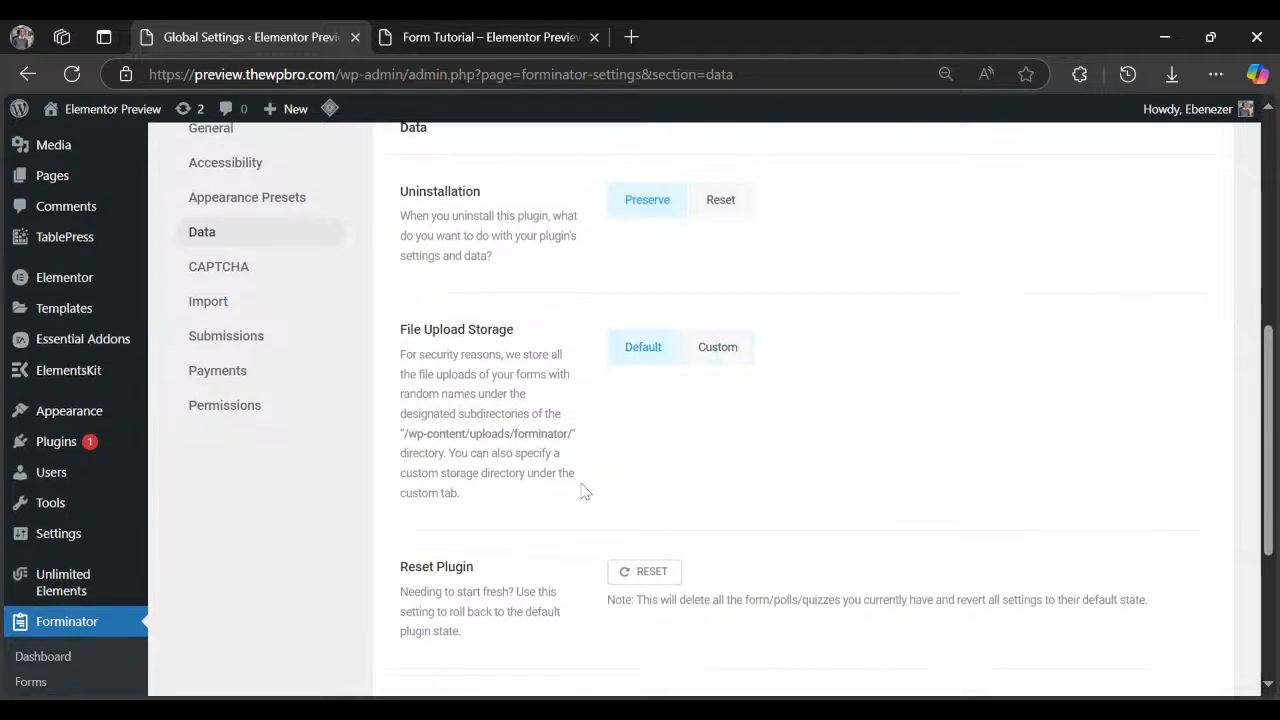
scroll(436, 473, down, 2)
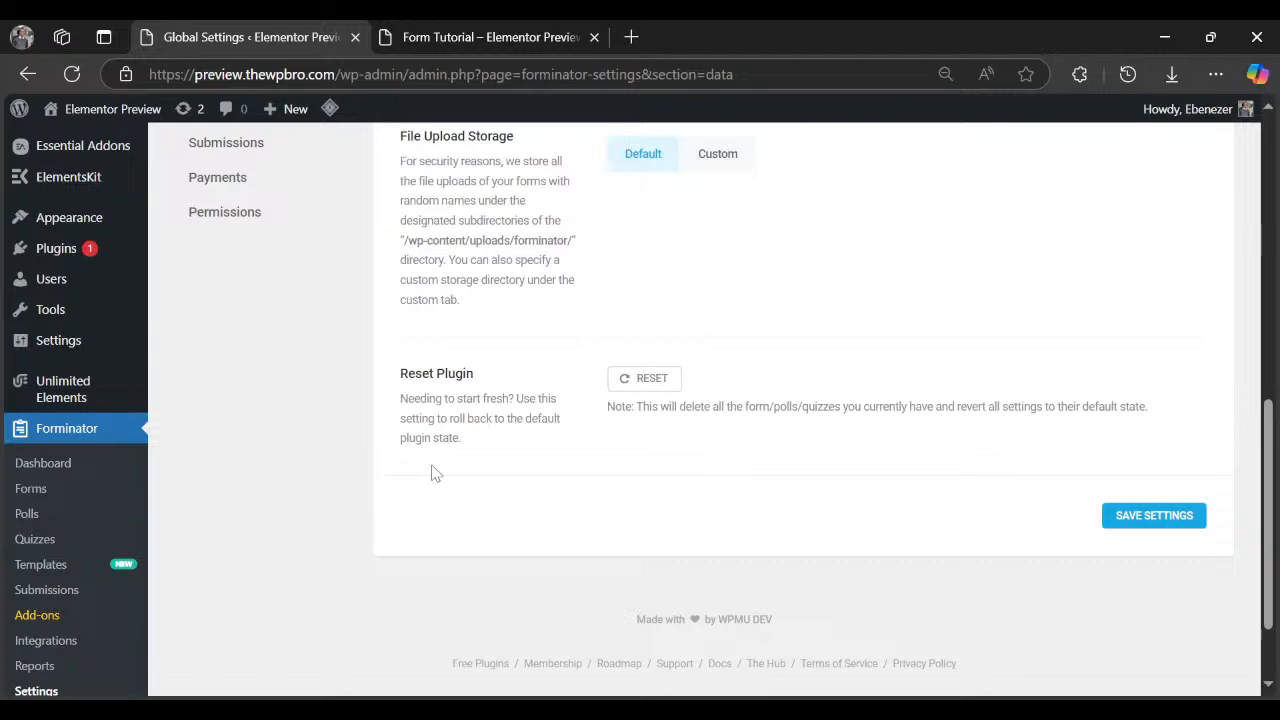
scroll(429, 471, up, 4)
Open the CAPTCHA settings section and read the anti-spam description.
click(243, 475)
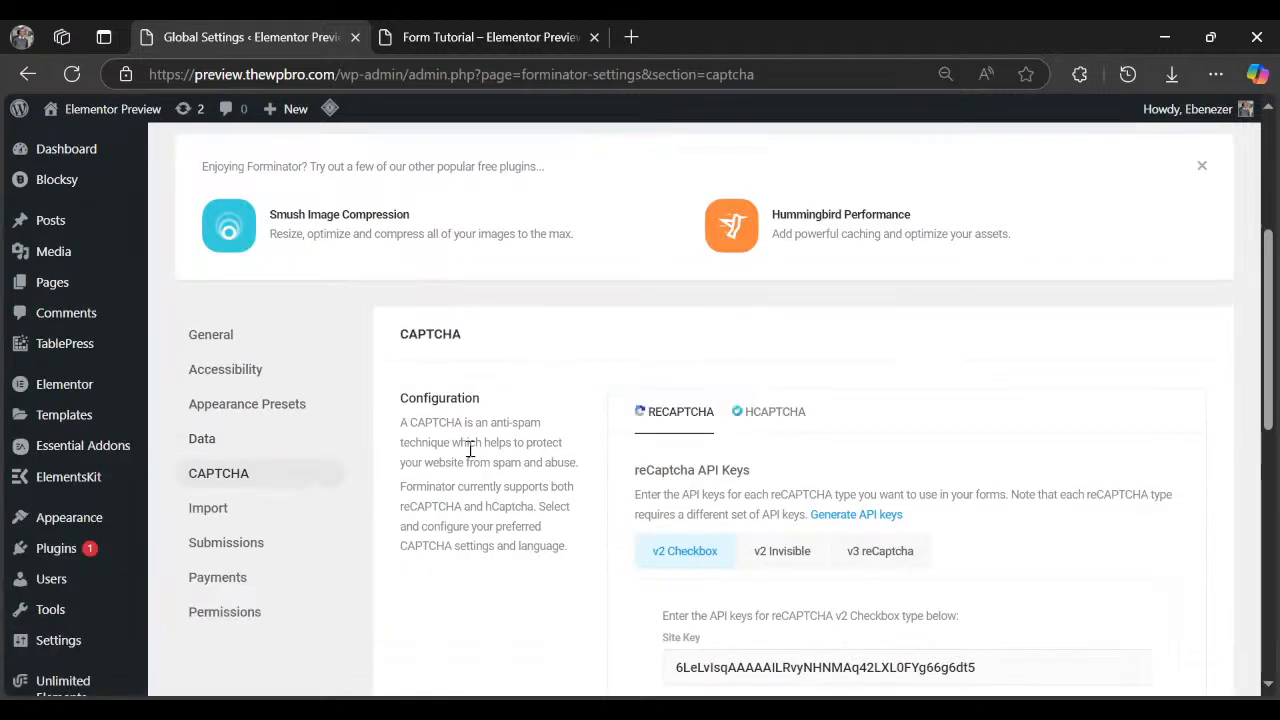
scroll(794, 390, down, 5)
scroll(800, 385, up, 3)
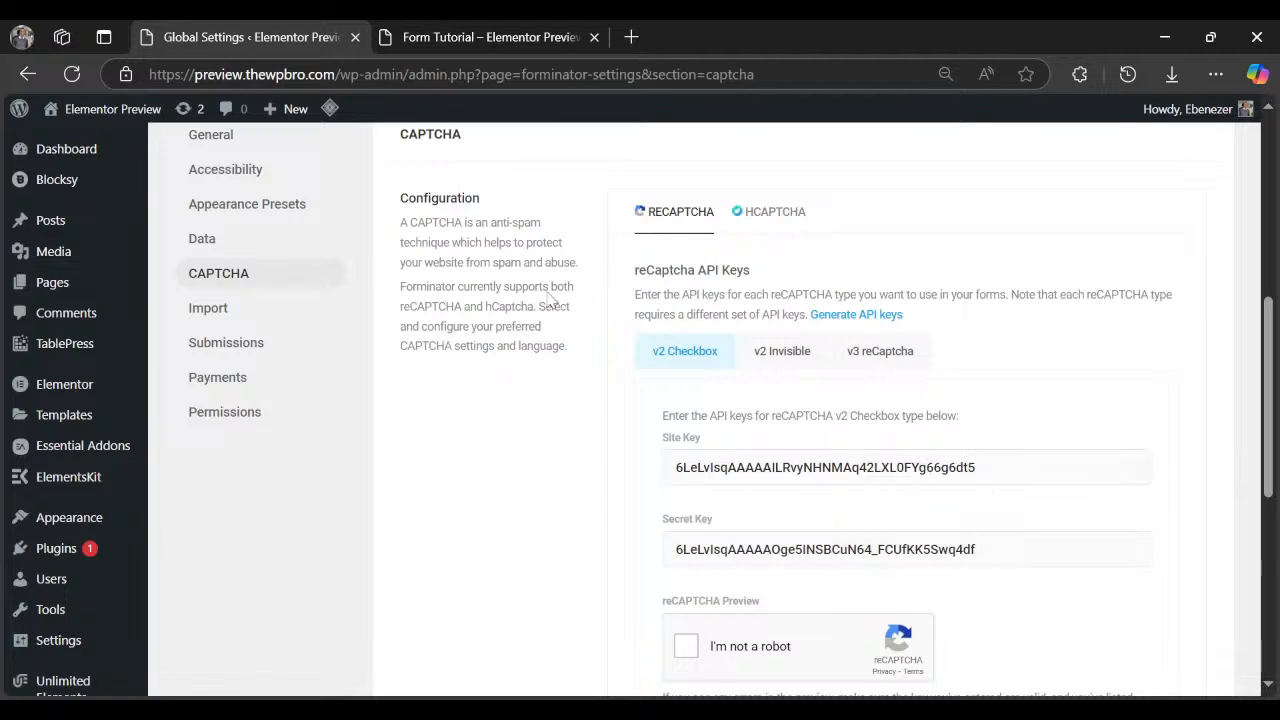
scroll(428, 334, up, 1)
scroll(428, 340, up, 1)
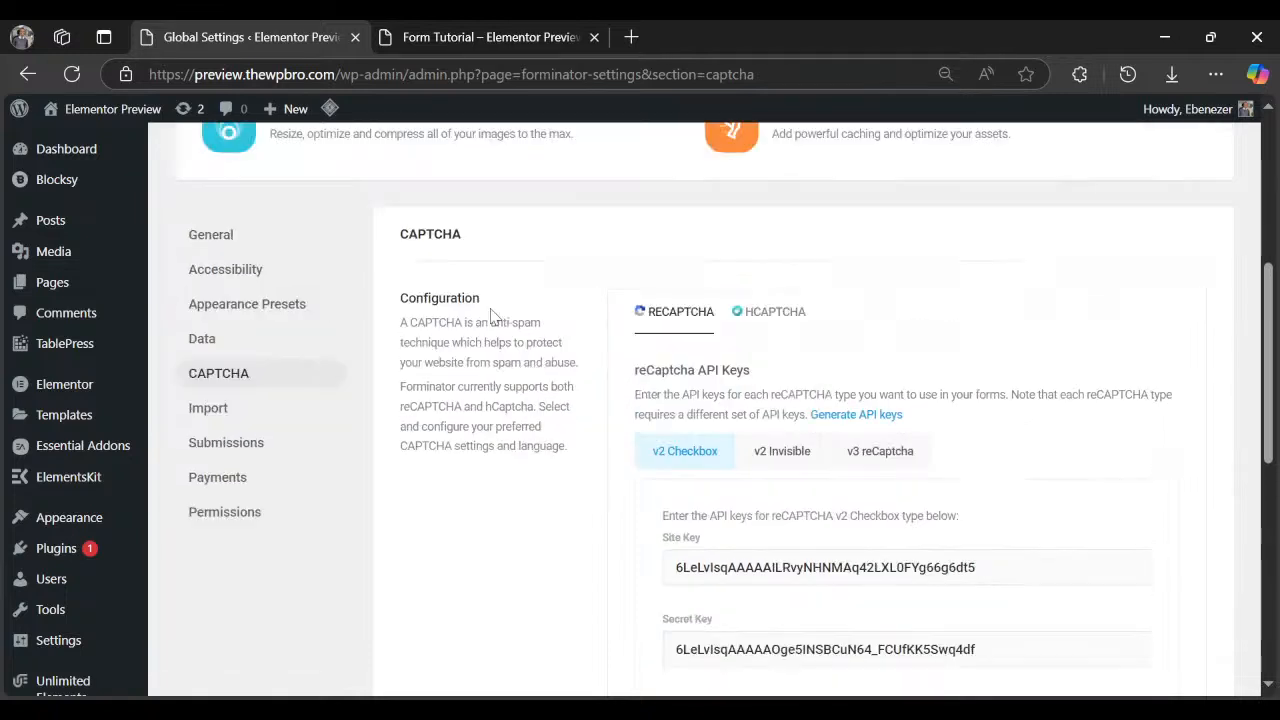
drag(496, 322, 557, 364)
click(557, 364)
scroll(557, 364, down, 1)
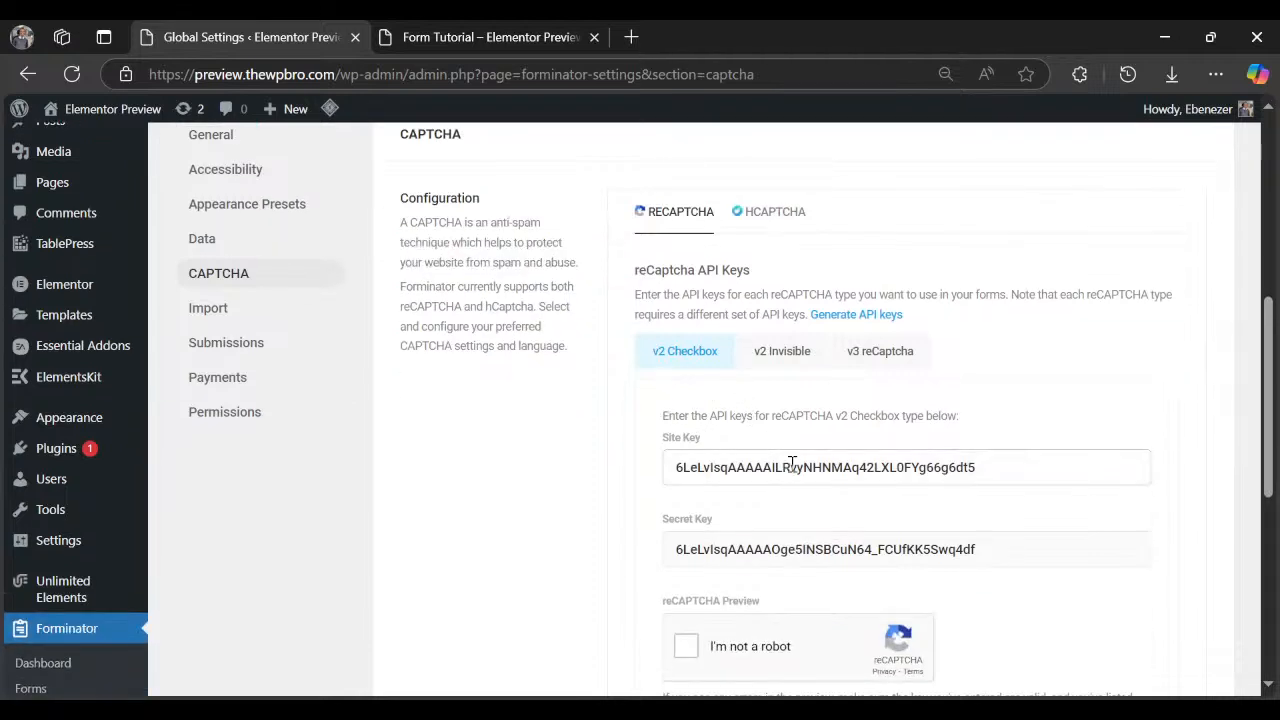
Clear the reCAPTCHA v2 Checkbox site key and secret key, and save.
double_click(716, 468)
key(BackSpace)
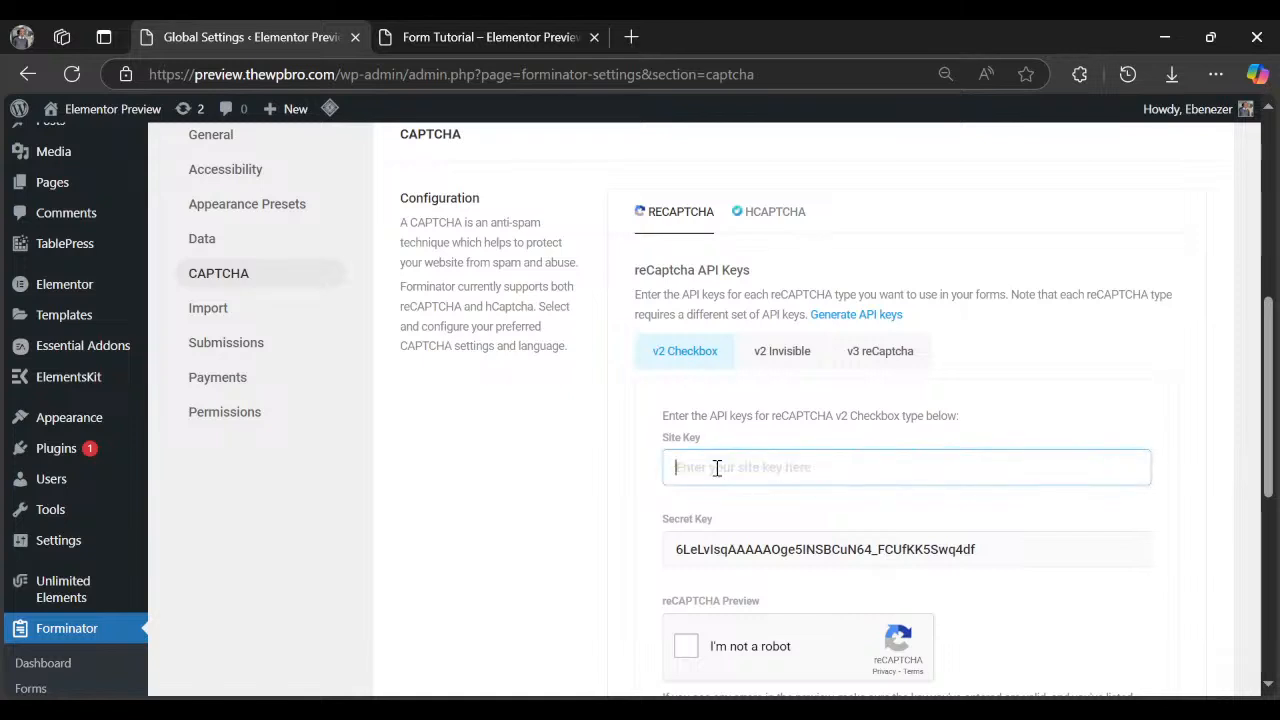
double_click(734, 549)
key(BackSpace)
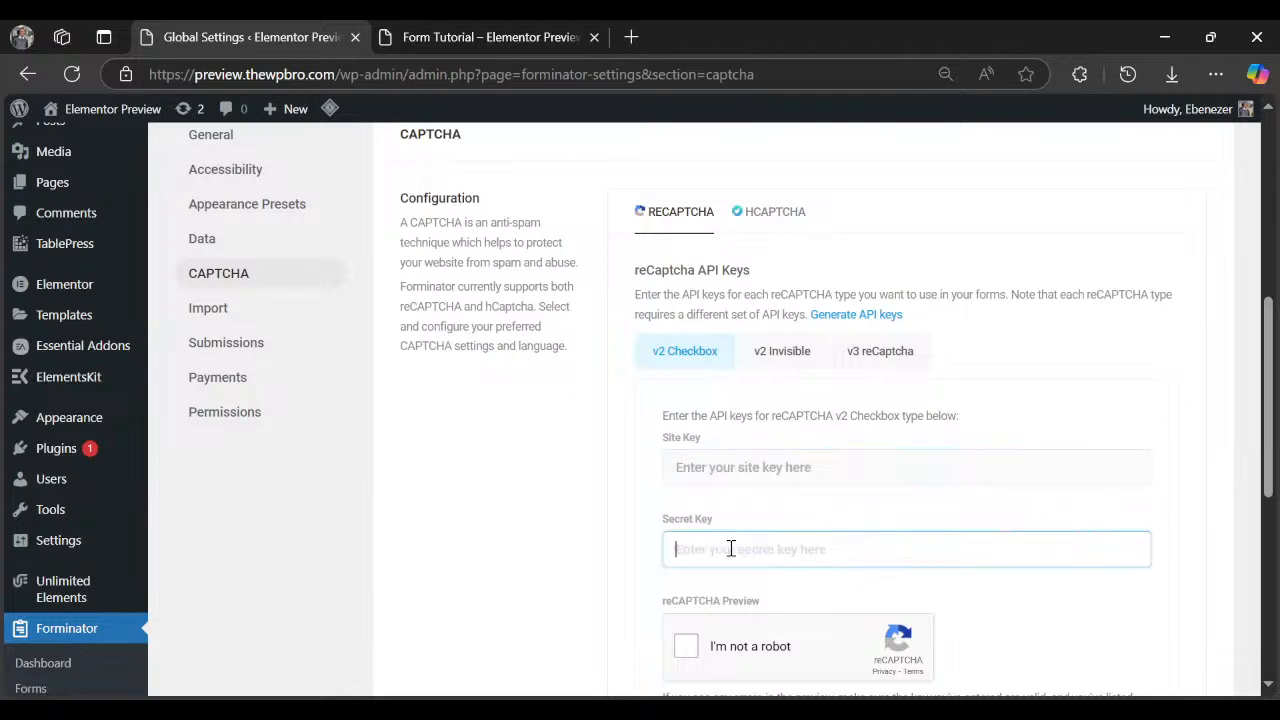
scroll(556, 518, down, 5)
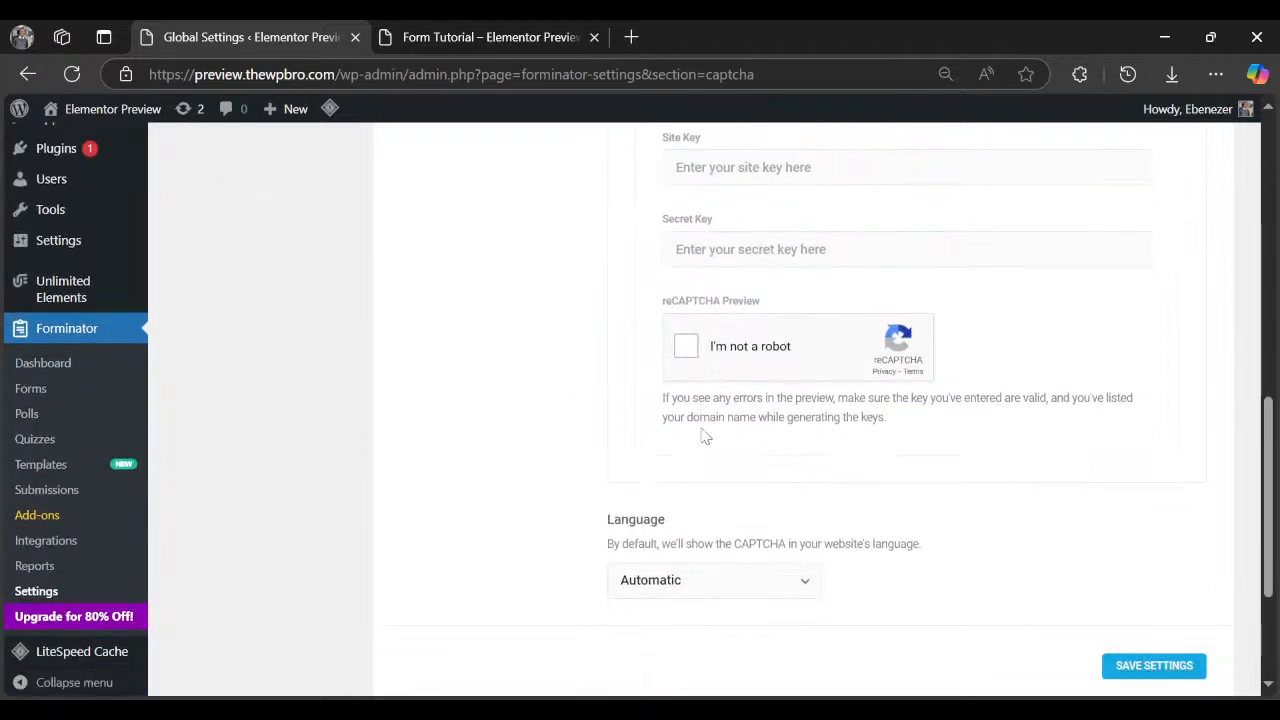
click(1150, 468)
scroll(749, 491, up, 4)
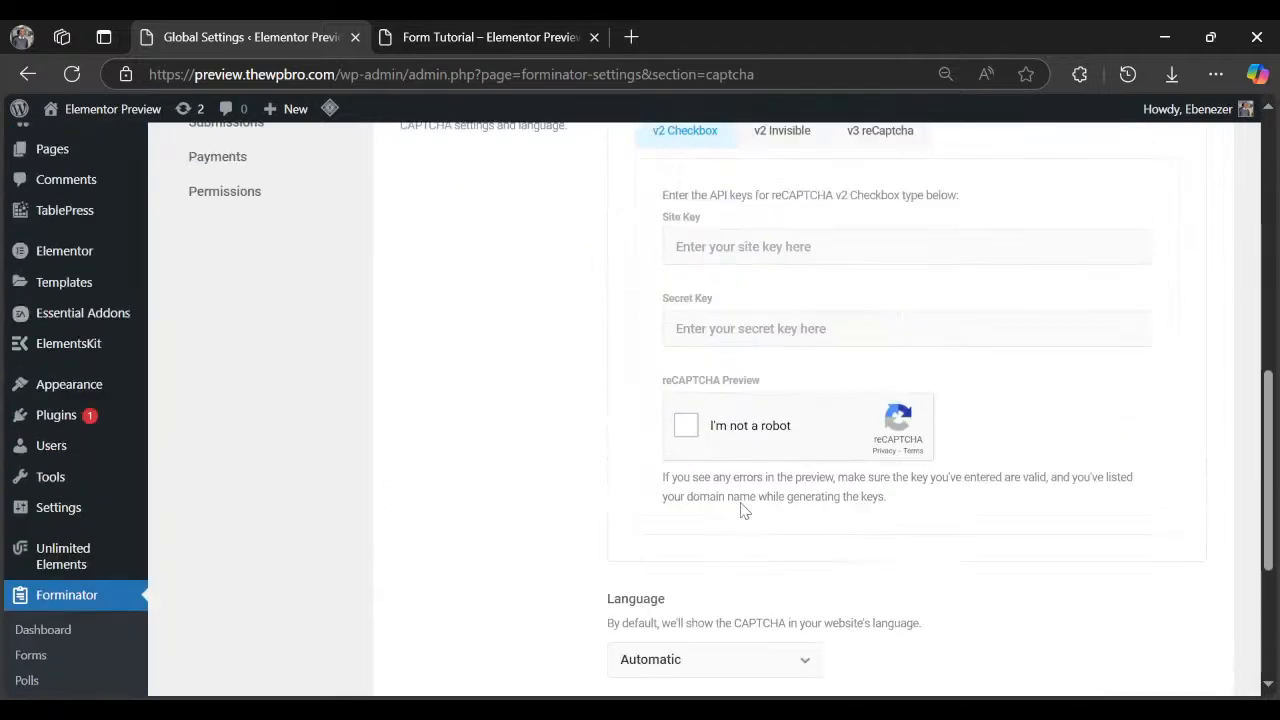
Open the Import settings and read the third-party import description.
click(300, 215)
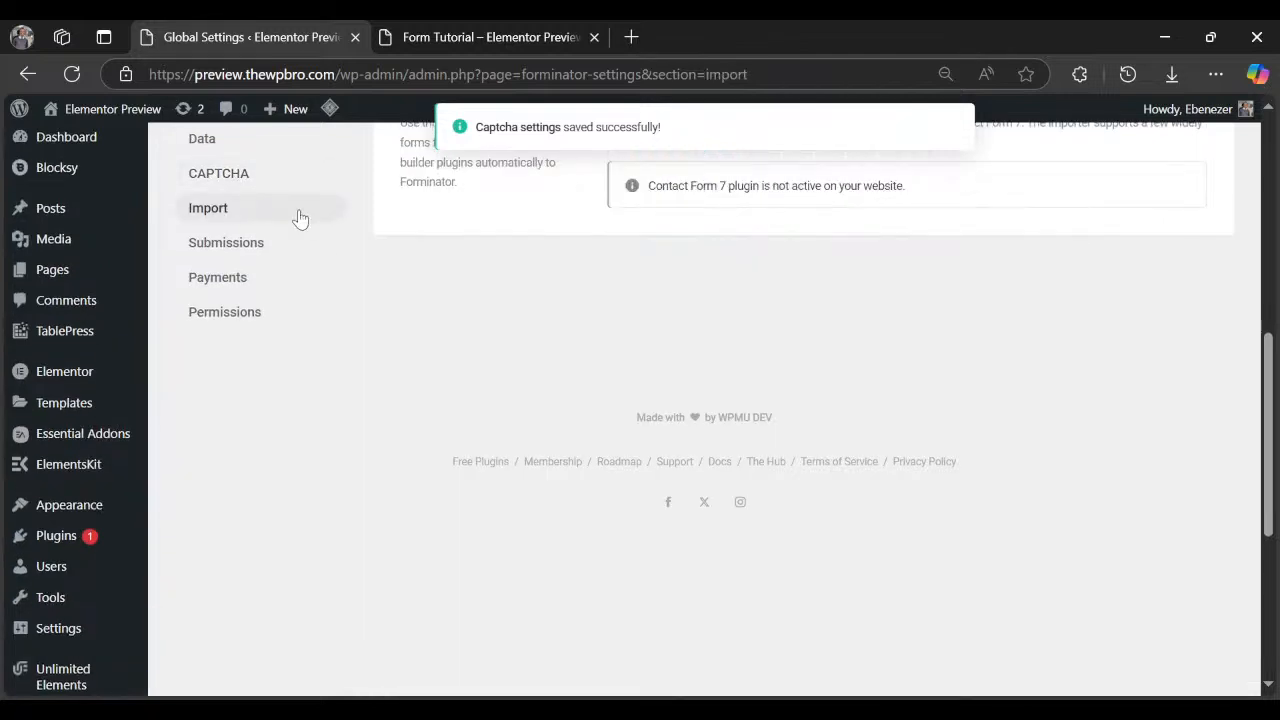
scroll(457, 271, up, 4)
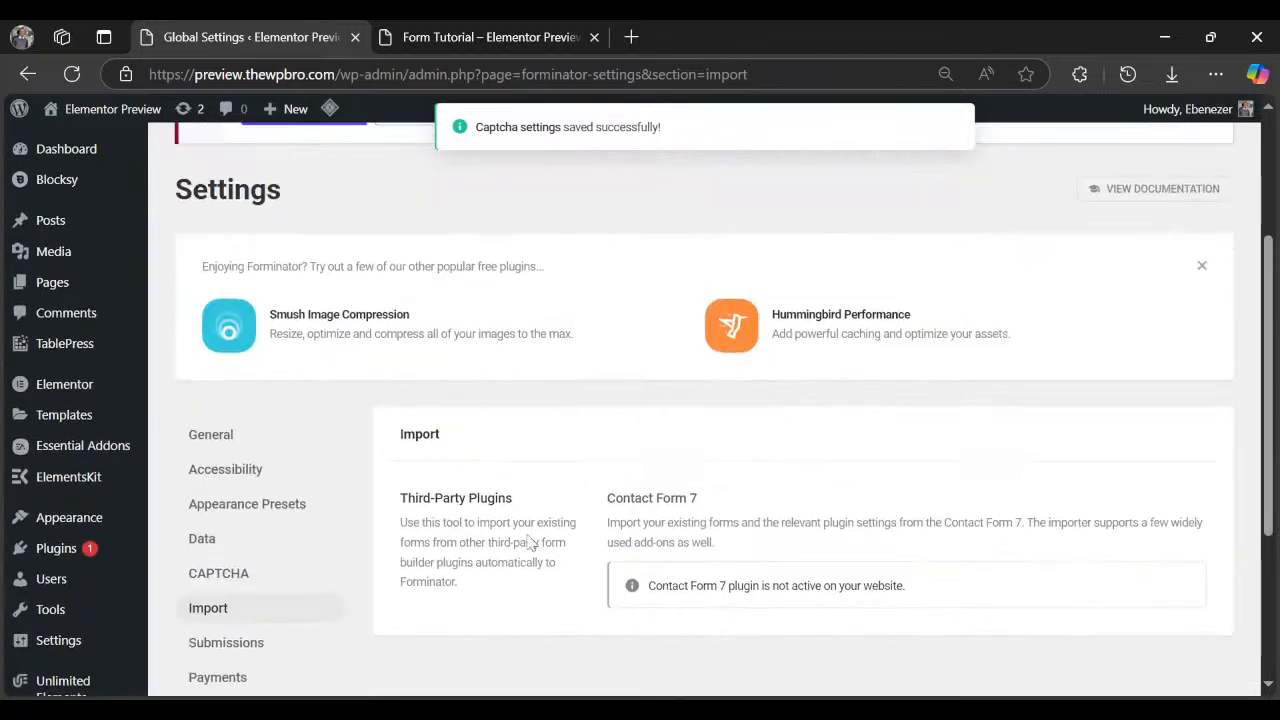
drag(444, 522, 460, 541)
drag(463, 563, 497, 588)
click(471, 540)
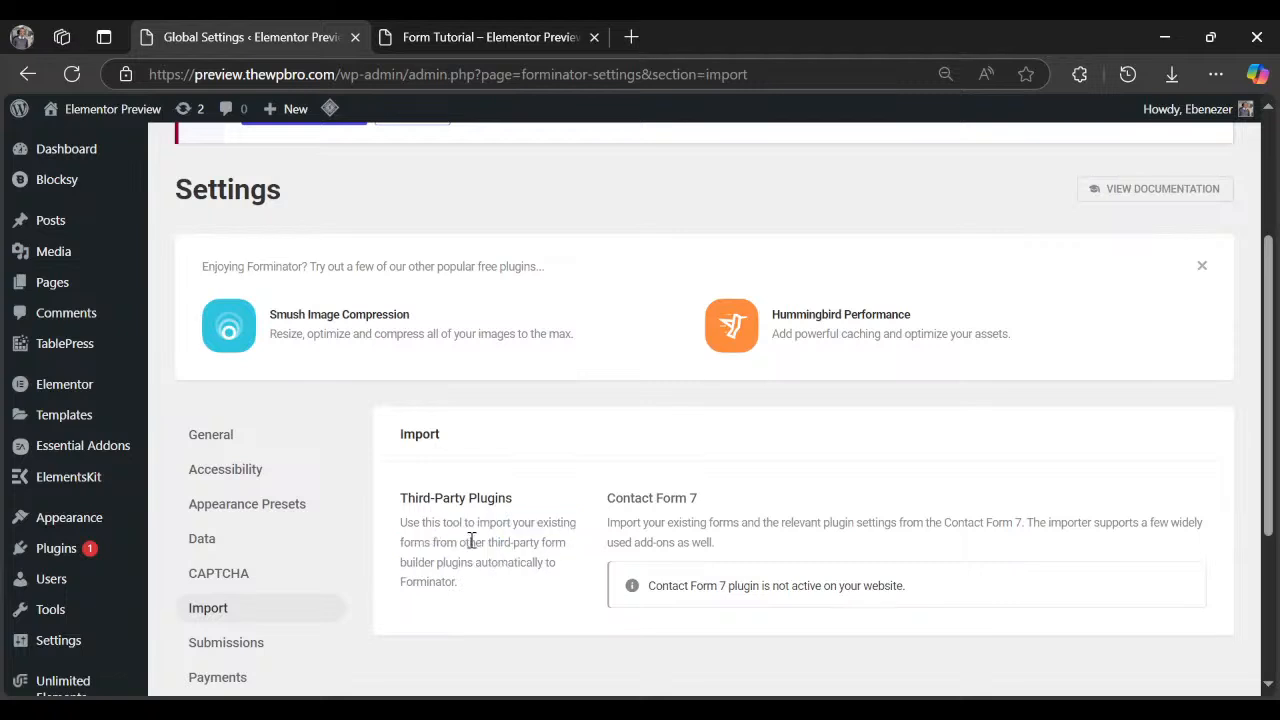
scroll(371, 549, down, 2)
Review the Submissions settings, including Submissions Retention and IP Retention.
click(226, 442)
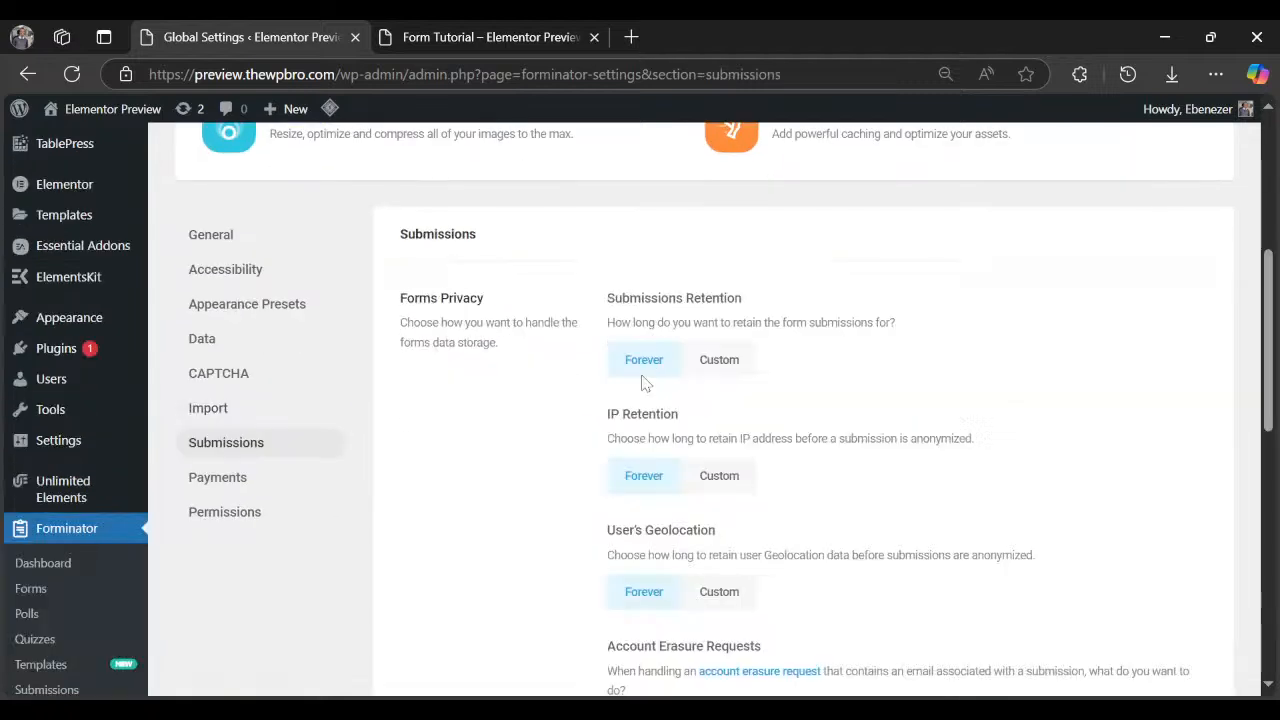
drag(660, 298, 733, 332)
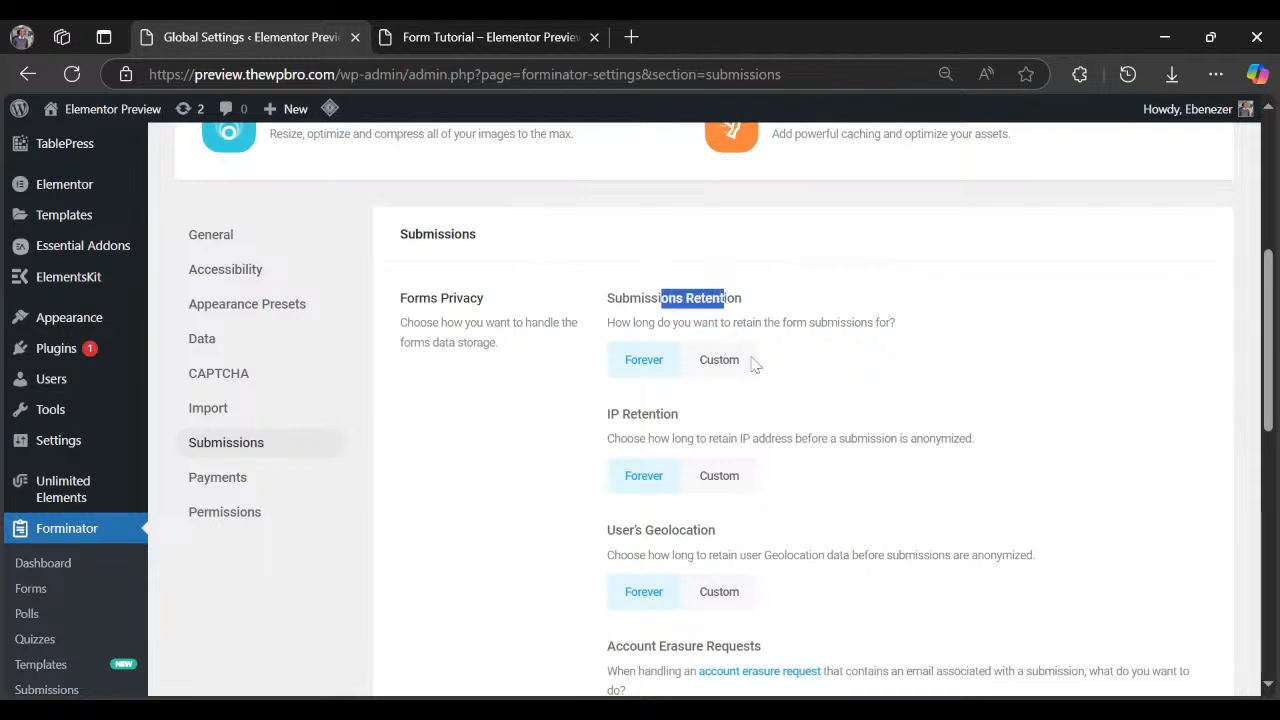
click(672, 360)
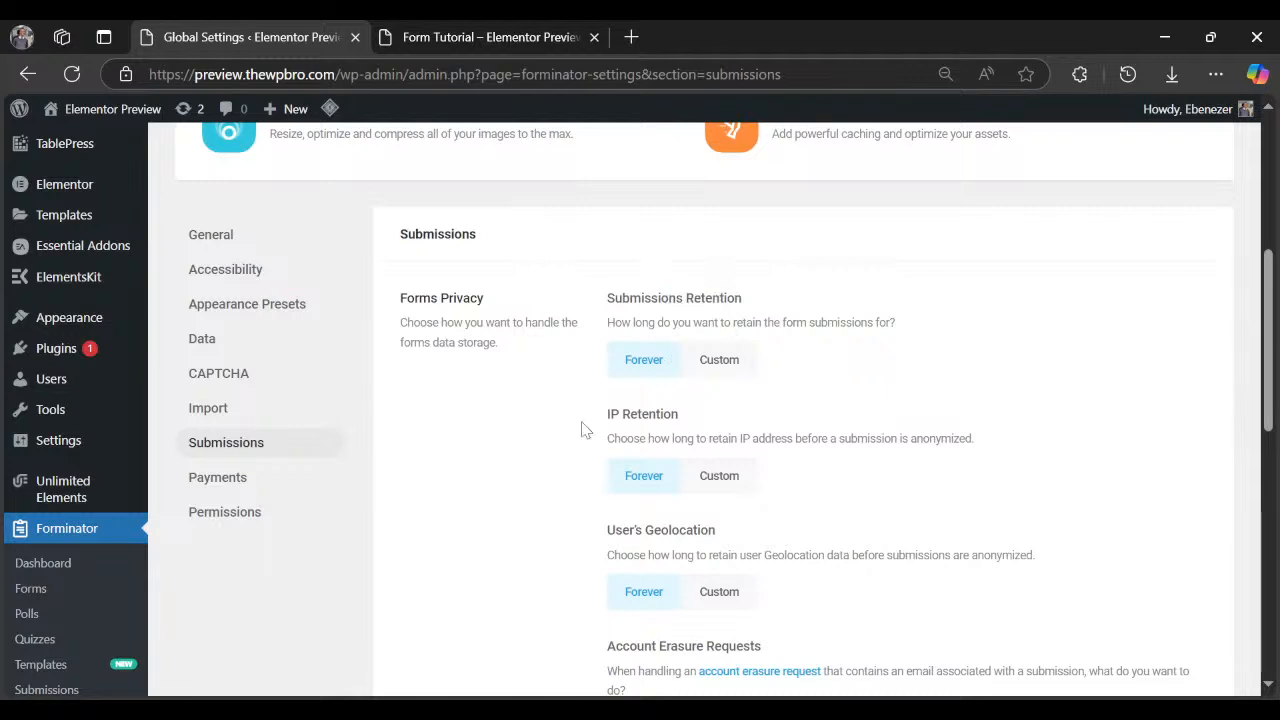
drag(604, 421, 702, 424)
click(663, 437)
scroll(613, 523, down, 3)
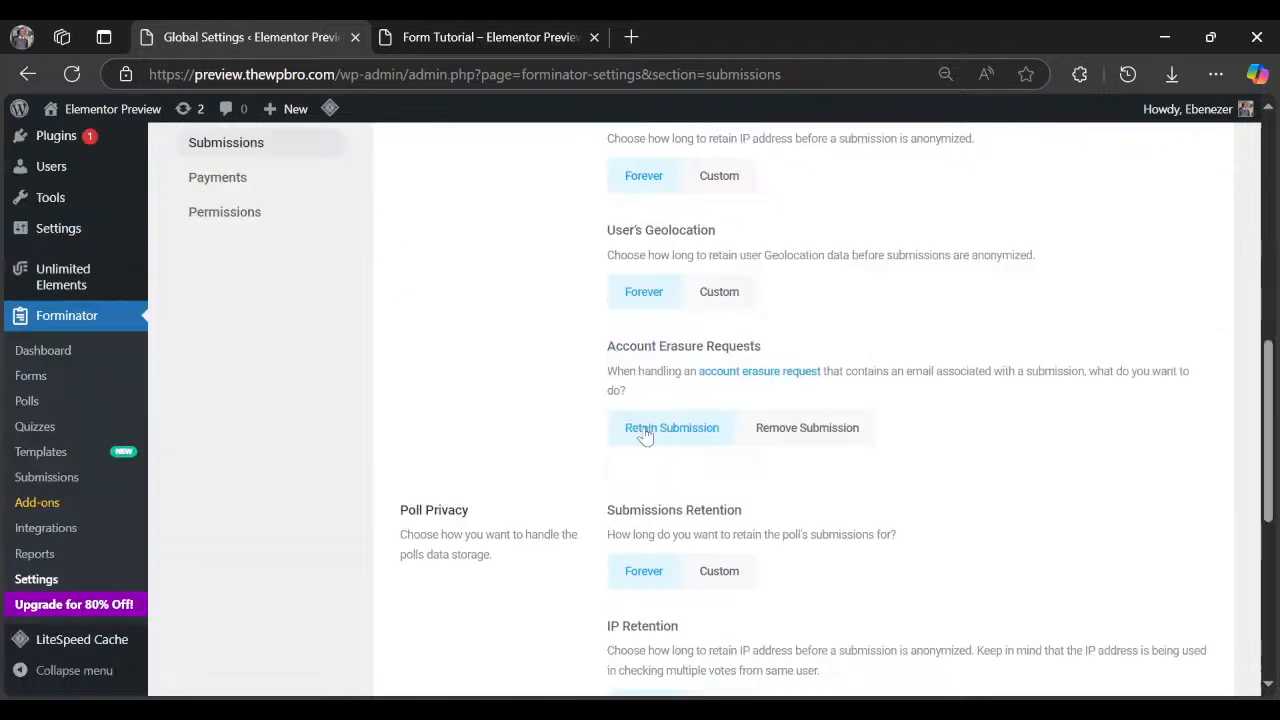
scroll(724, 485, down, 2)
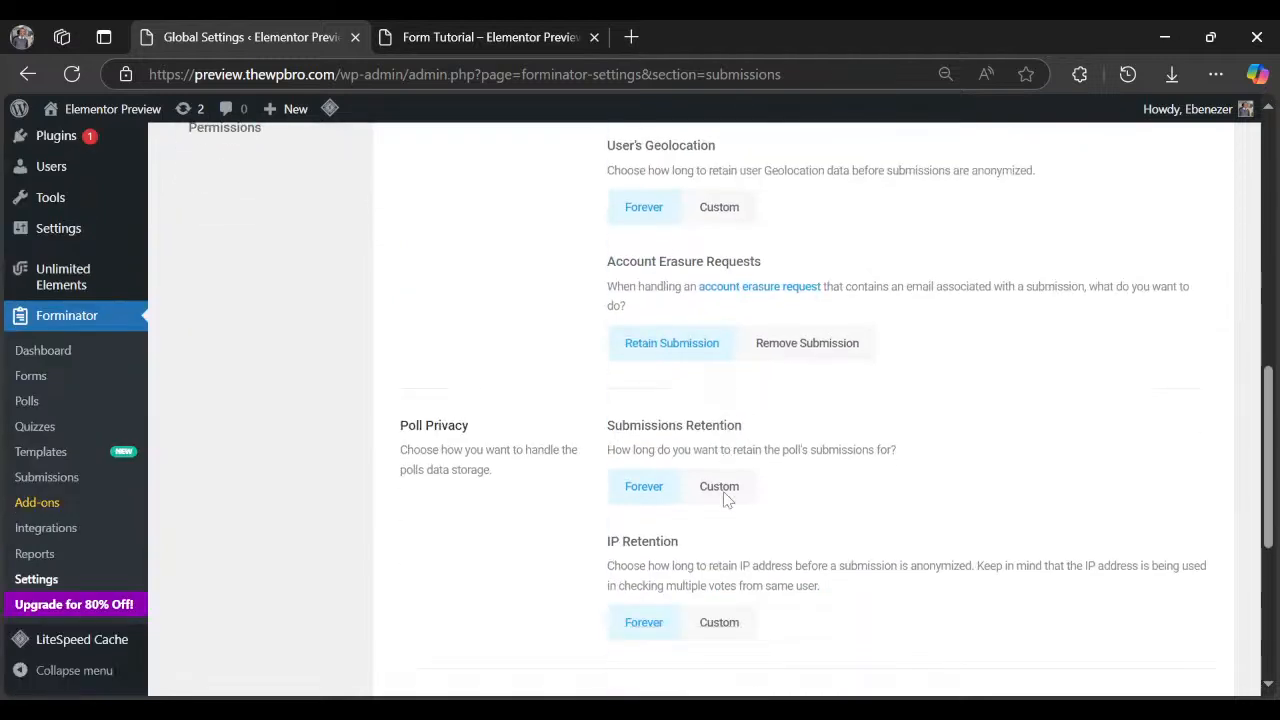
scroll(698, 486, up, 1)
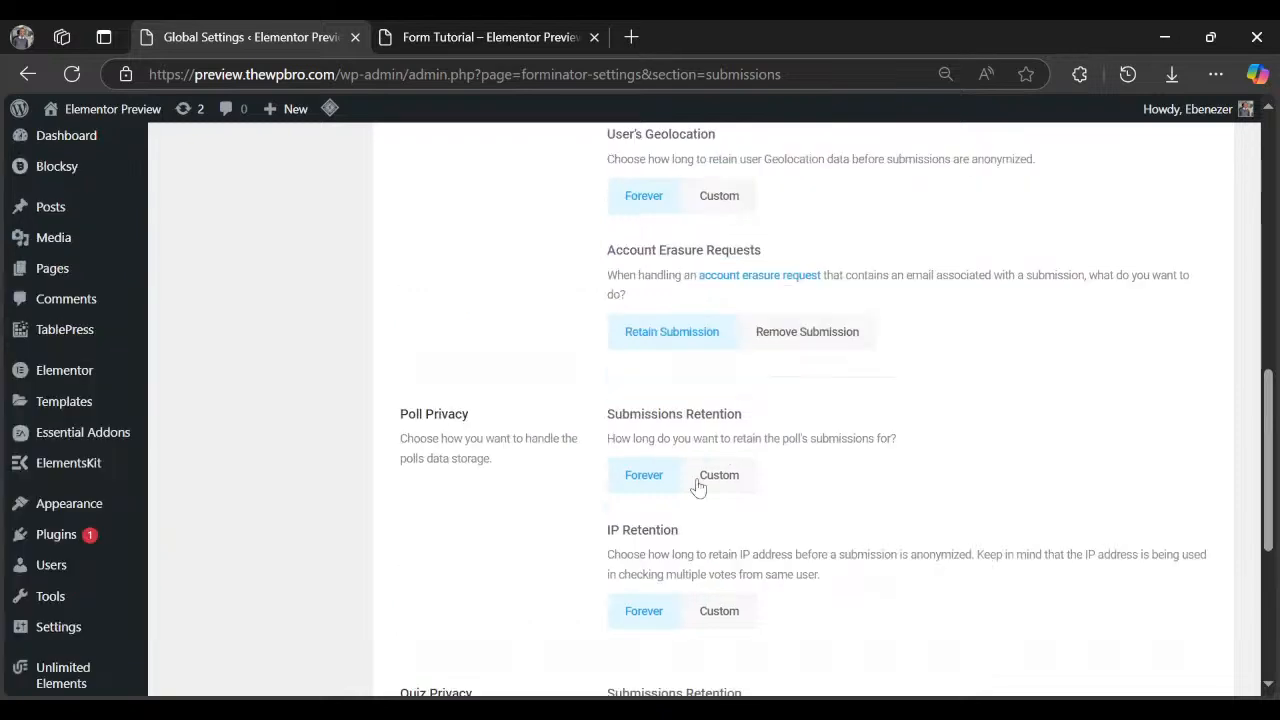
scroll(709, 466, up, 1)
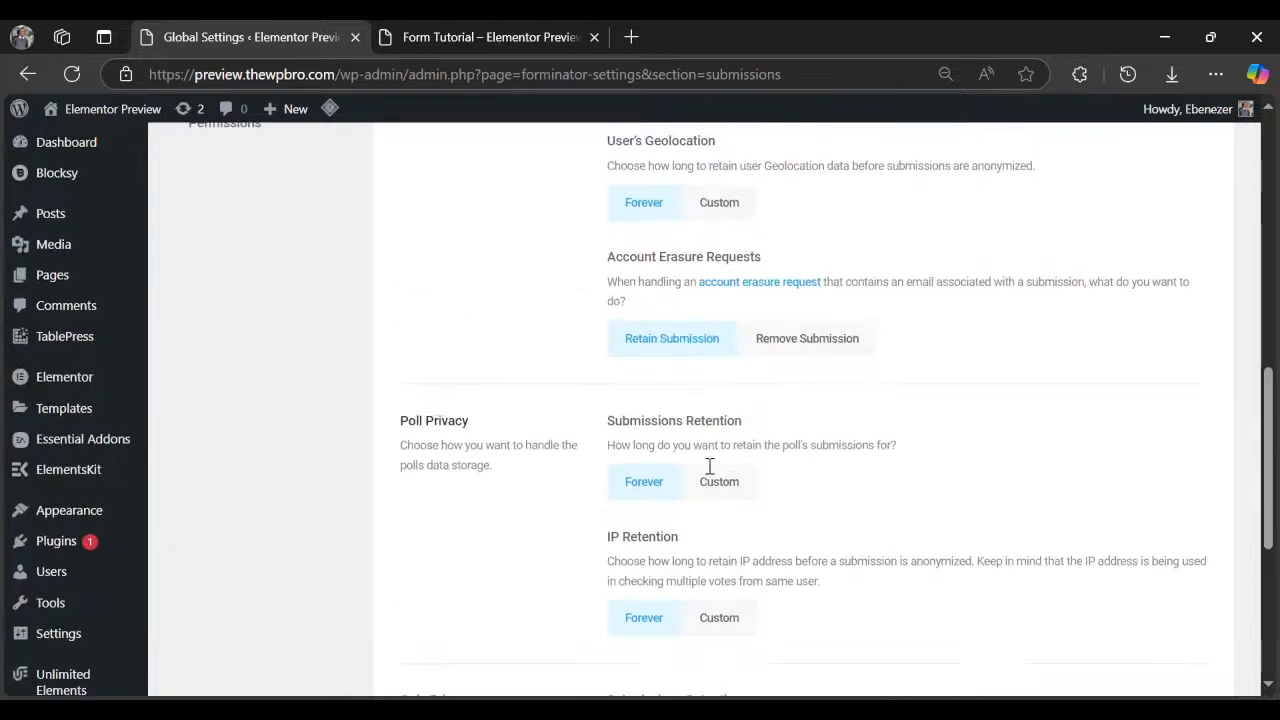
scroll(709, 466, up, 5)
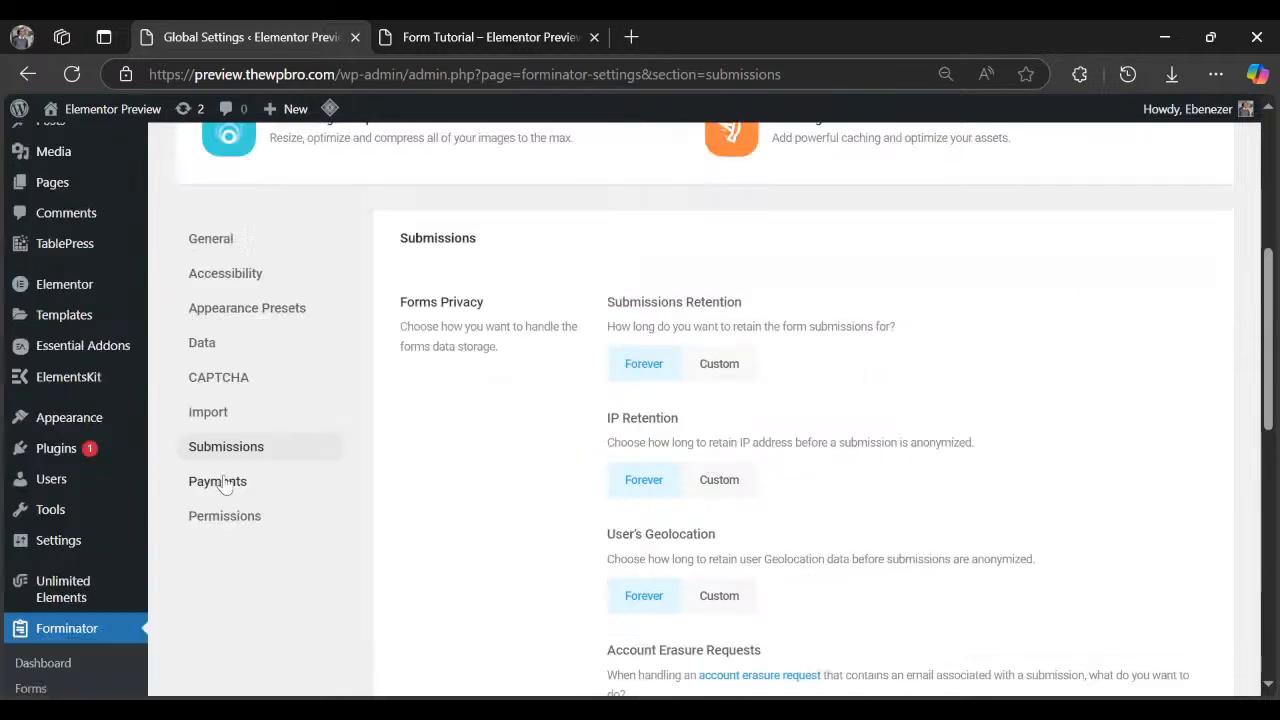
Look at the Payments section, then the Permissions section with Administrator's full access.
click(228, 484)
click(220, 517)
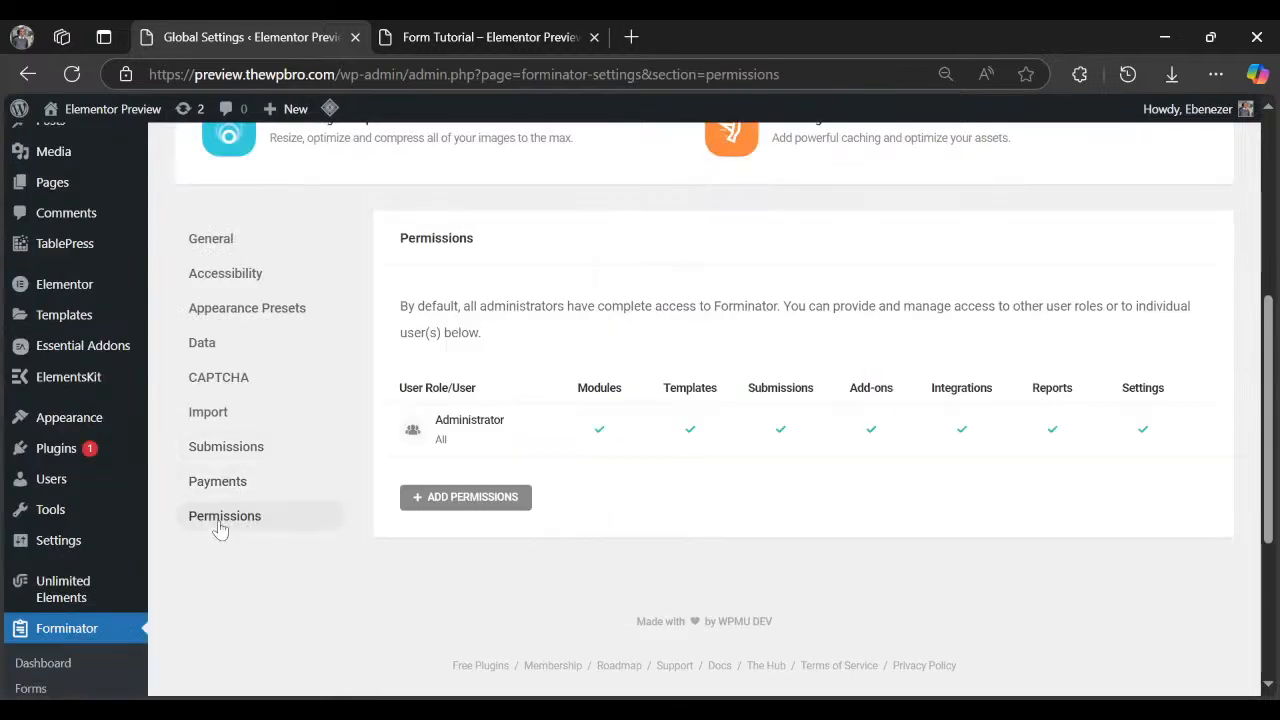
scroll(457, 457, up, 1)
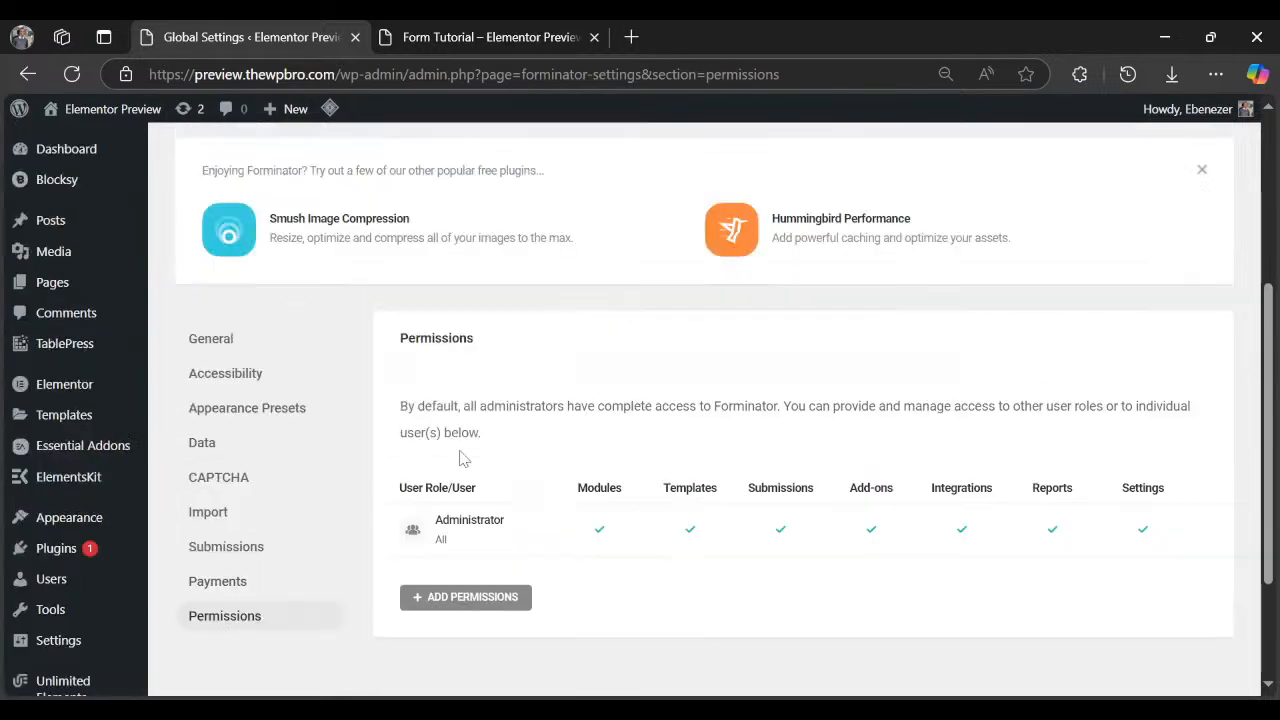
scroll(460, 457, down, 4)
scroll(459, 459, down, 1)
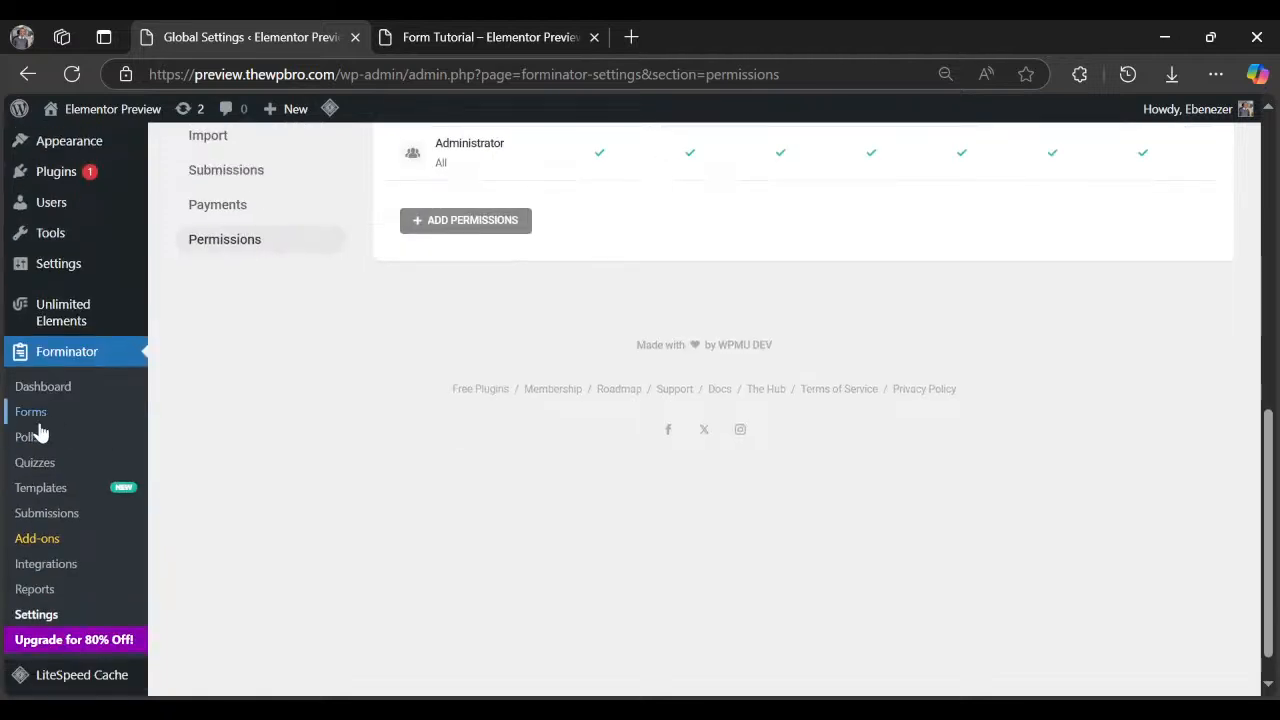
Go to Forminator's Forms list and scroll through it, showing the published form tuts.
click(37, 421)
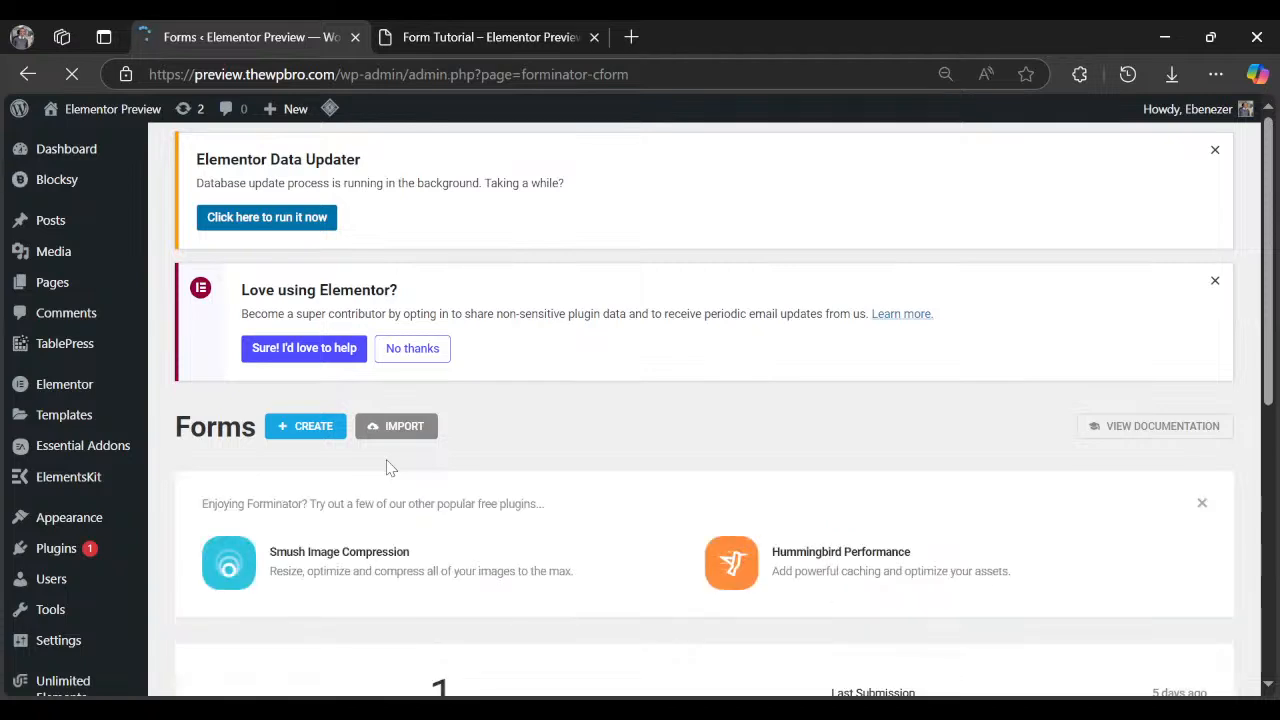
scroll(390, 468, down, 4)
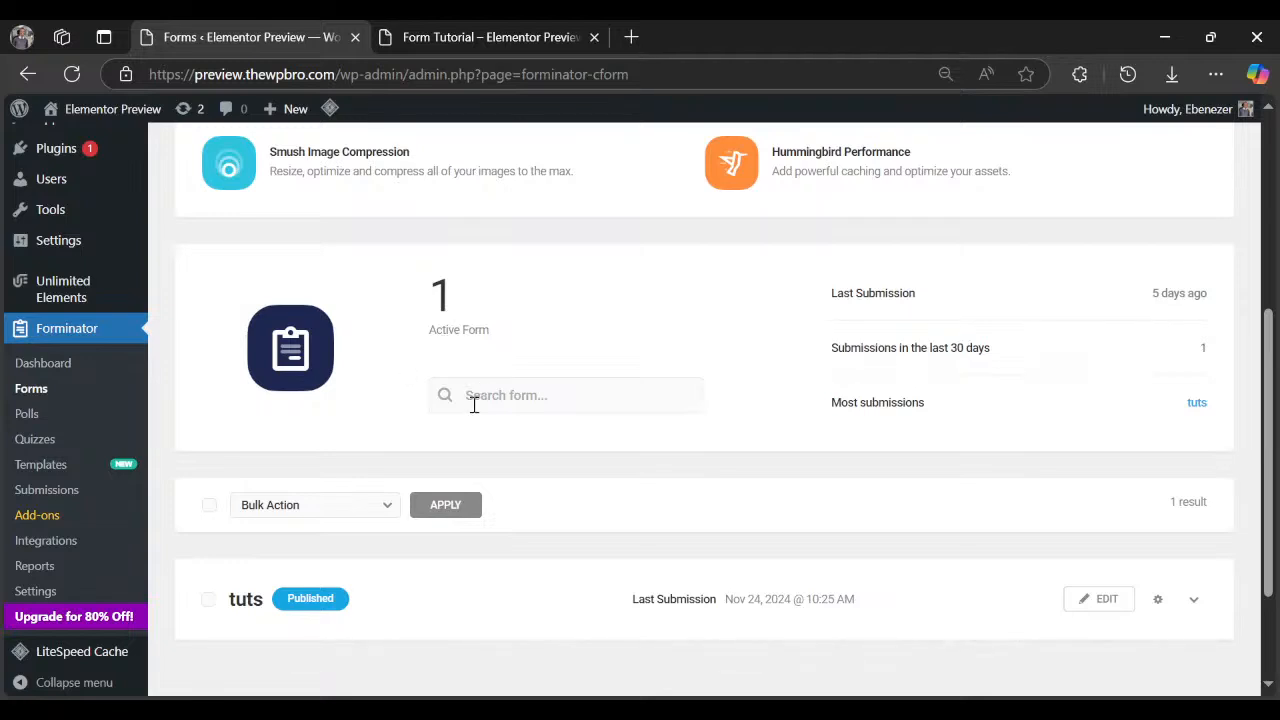
scroll(518, 505, down, 2)
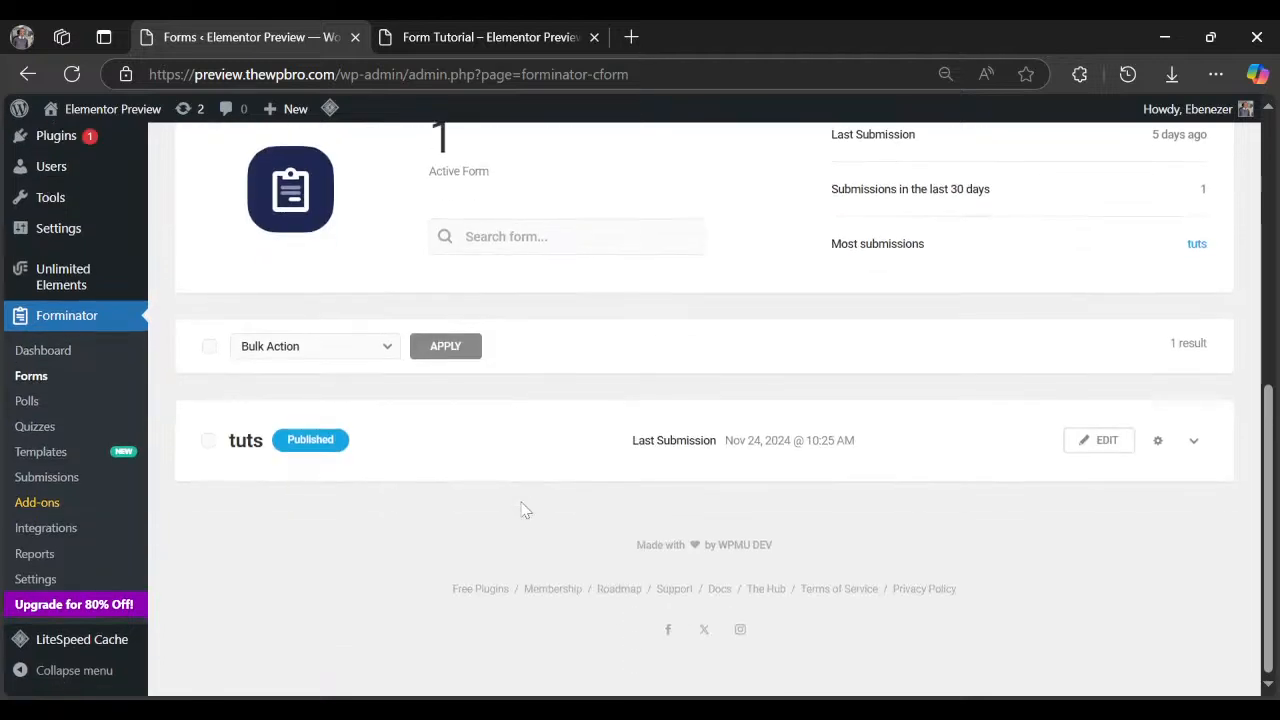
scroll(525, 500, up, 6)
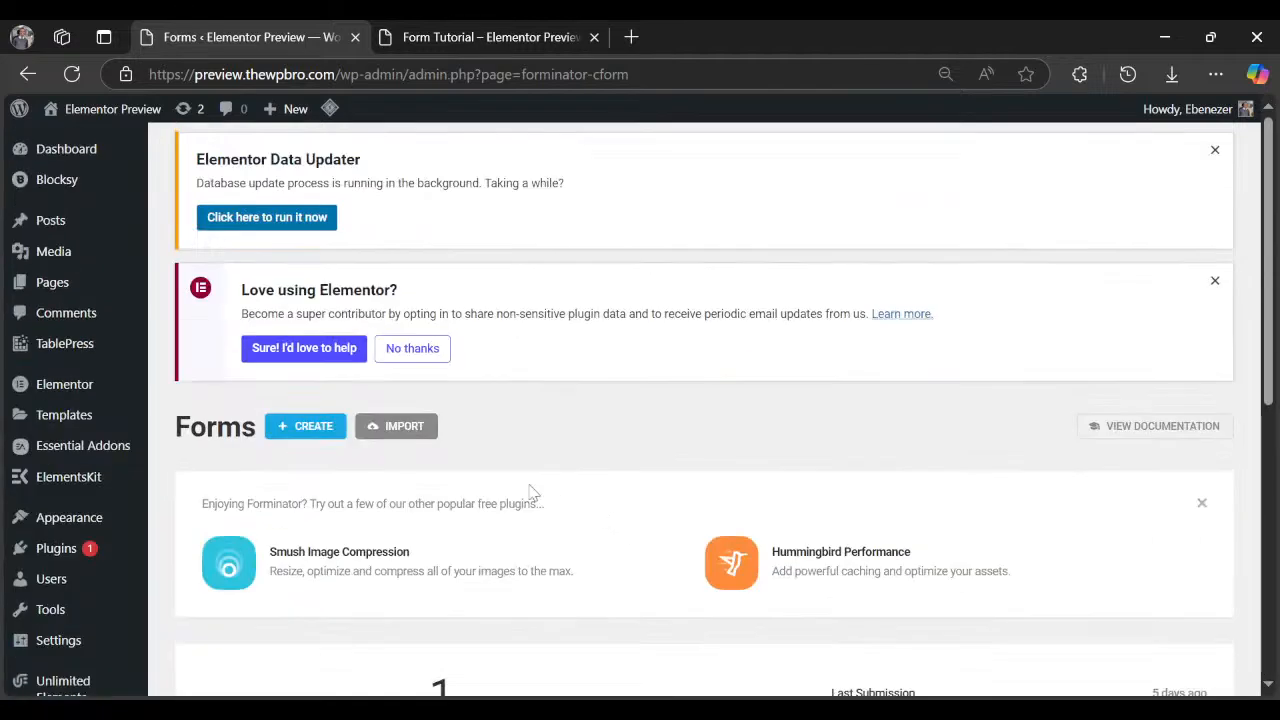
click(297, 430)
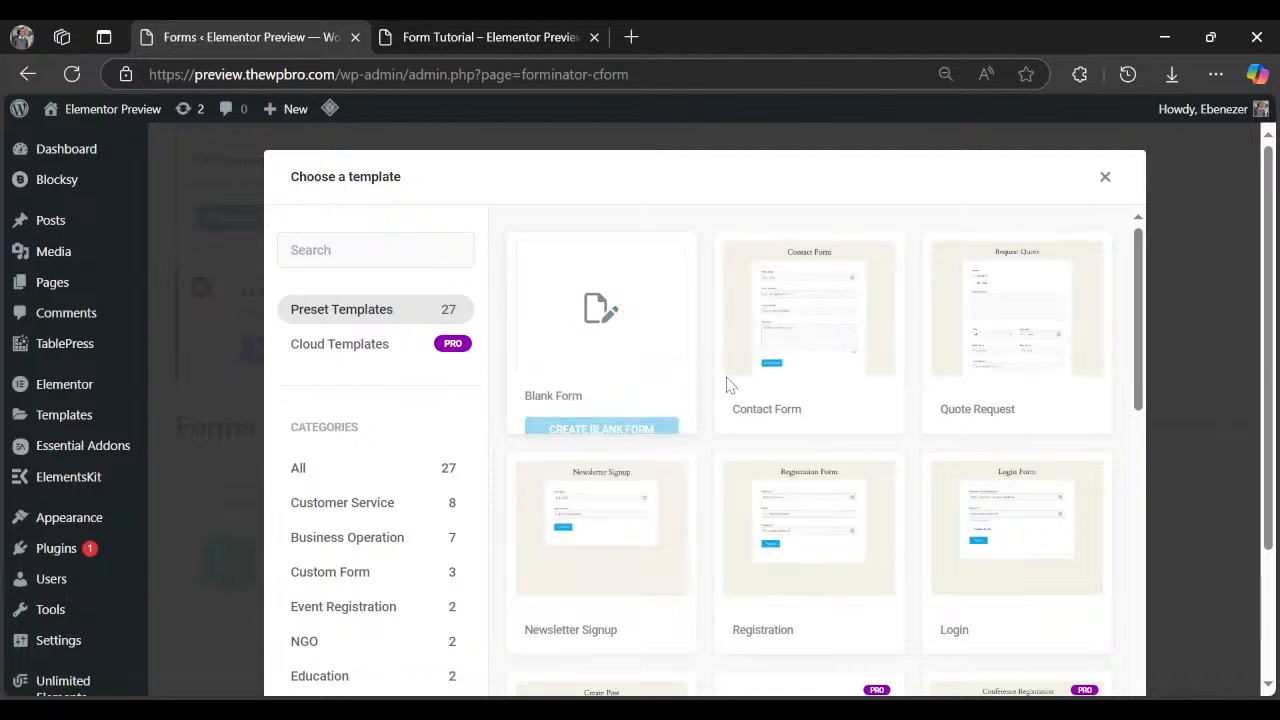
scroll(728, 385, down, 1)
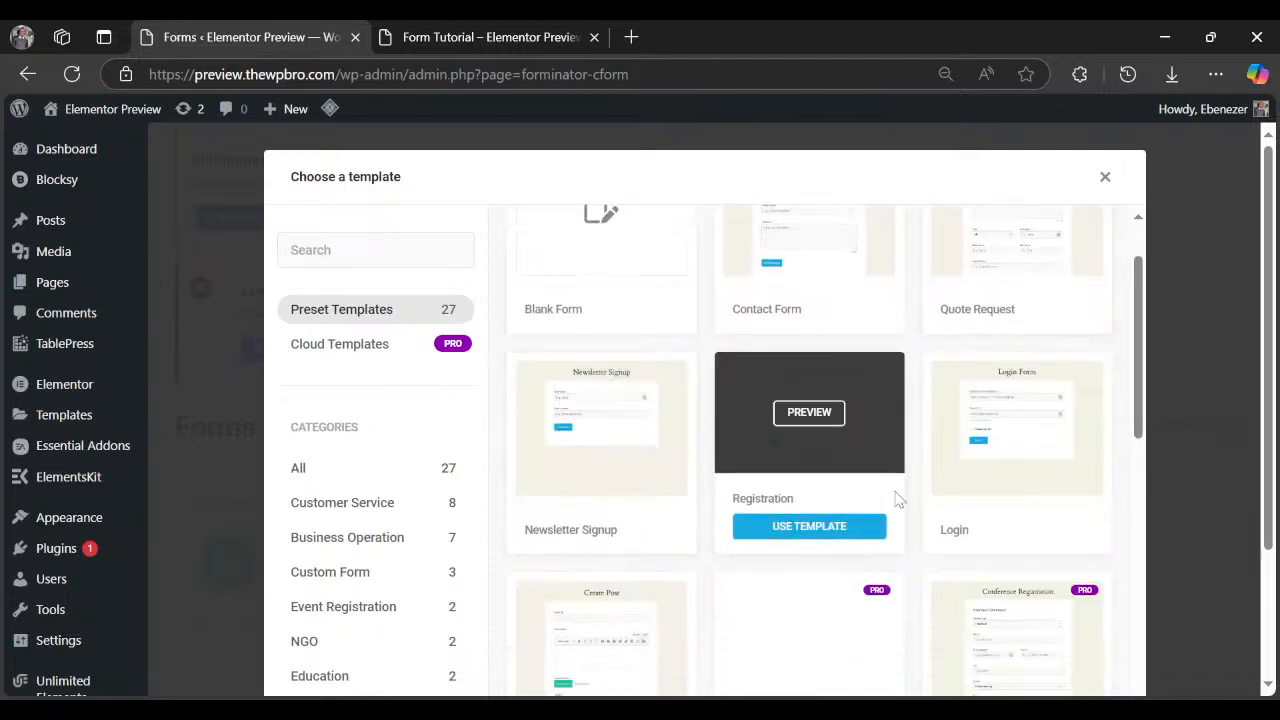
scroll(894, 494, down, 5)
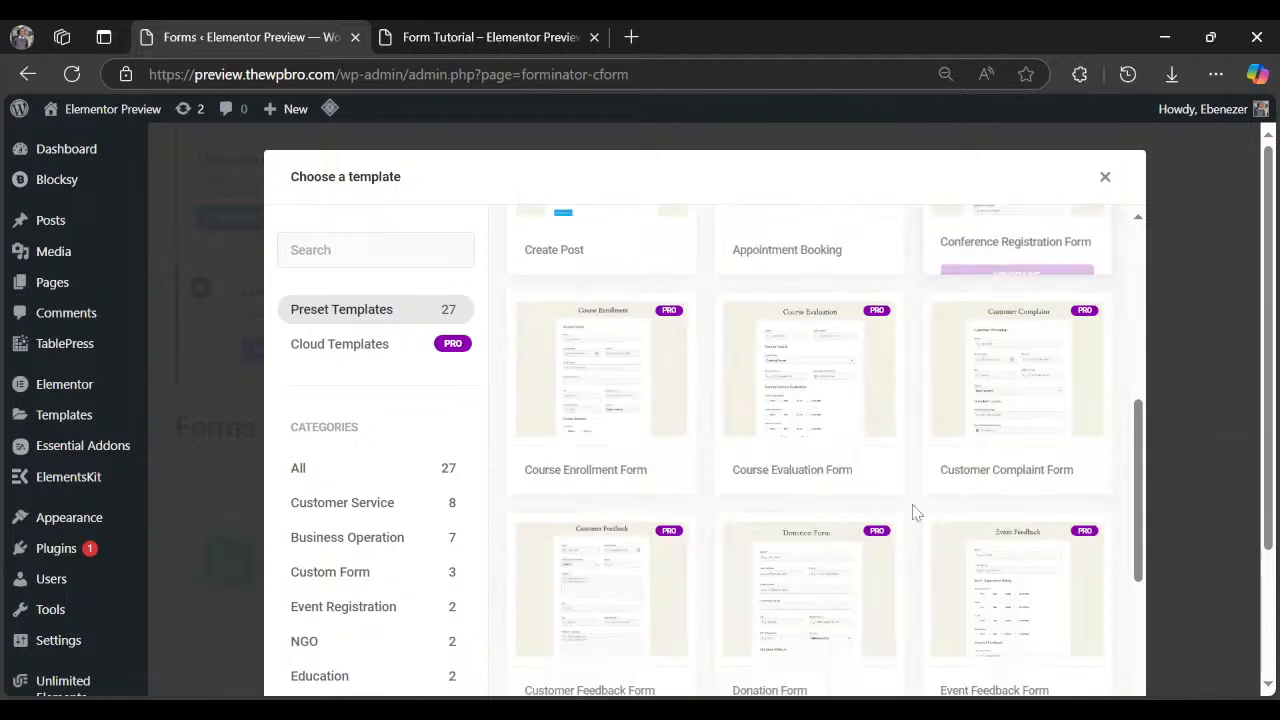
scroll(914, 511, up, 2)
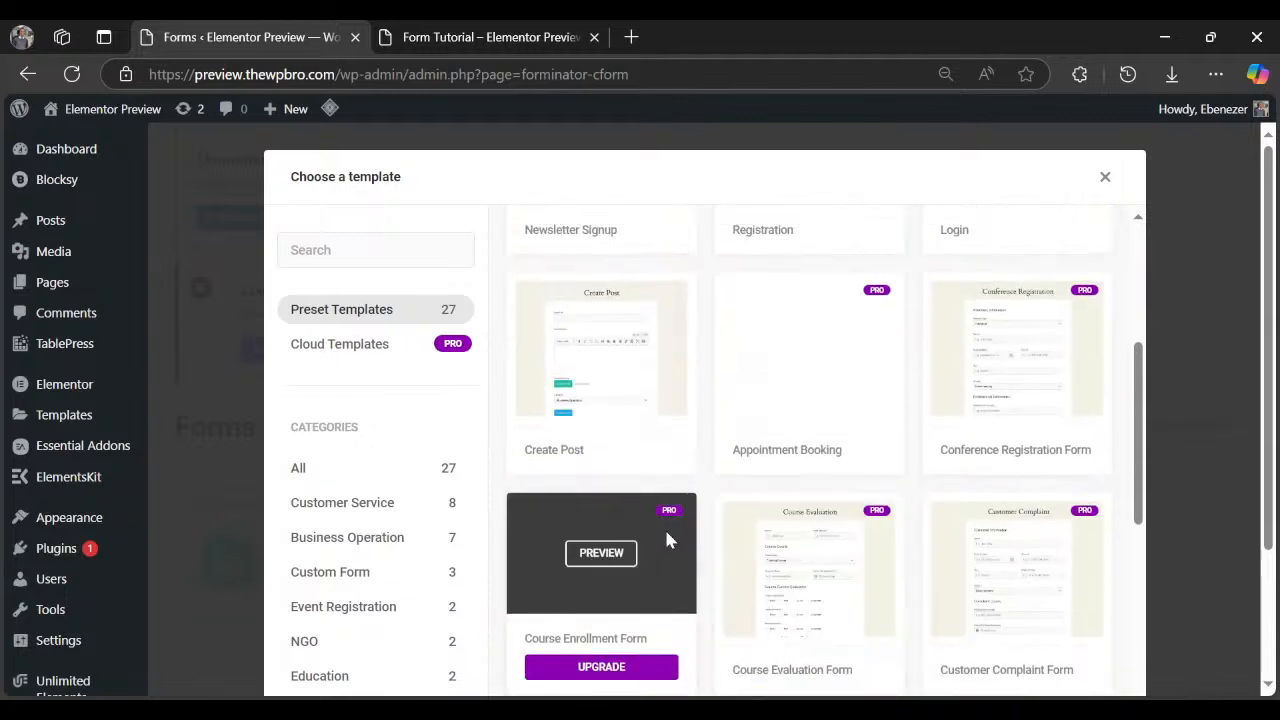
scroll(666, 537, down, 2)
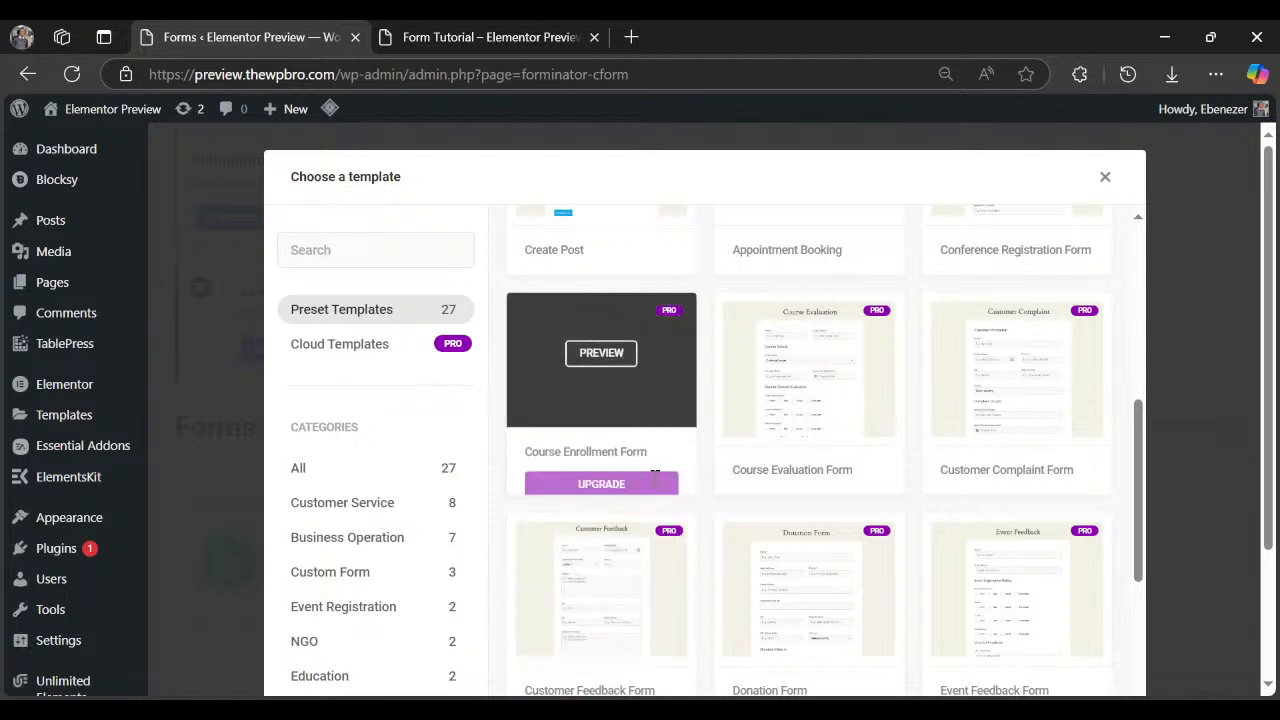
scroll(600, 400, up, 4)
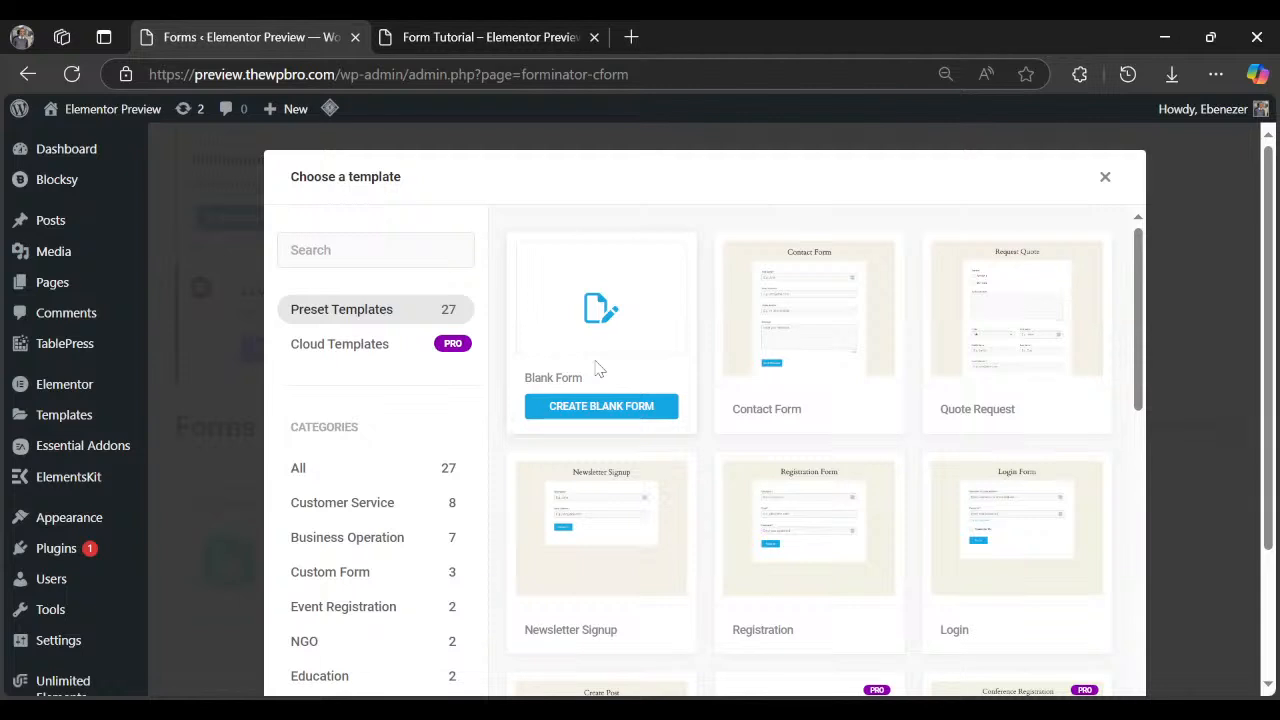
Create a new blank Forminator form named 'Youtube Livestream'.
click(632, 408)
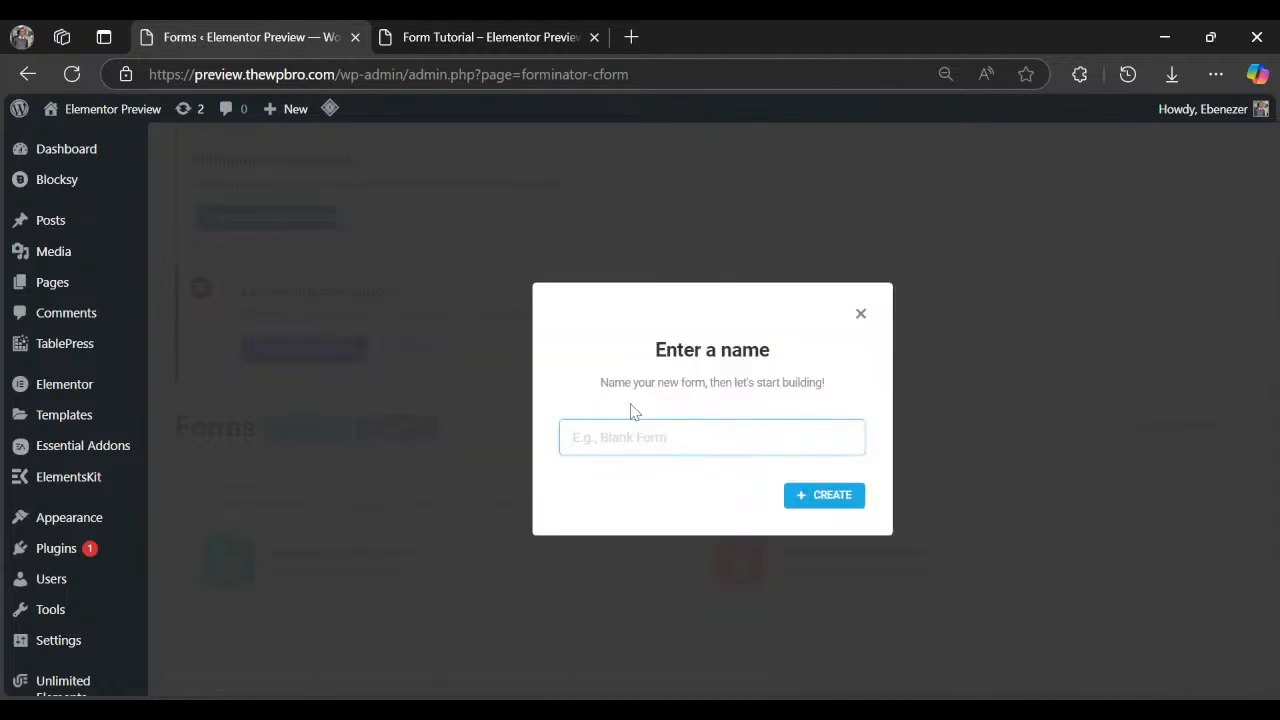
text(Youtube Livestream)
click(803, 500)
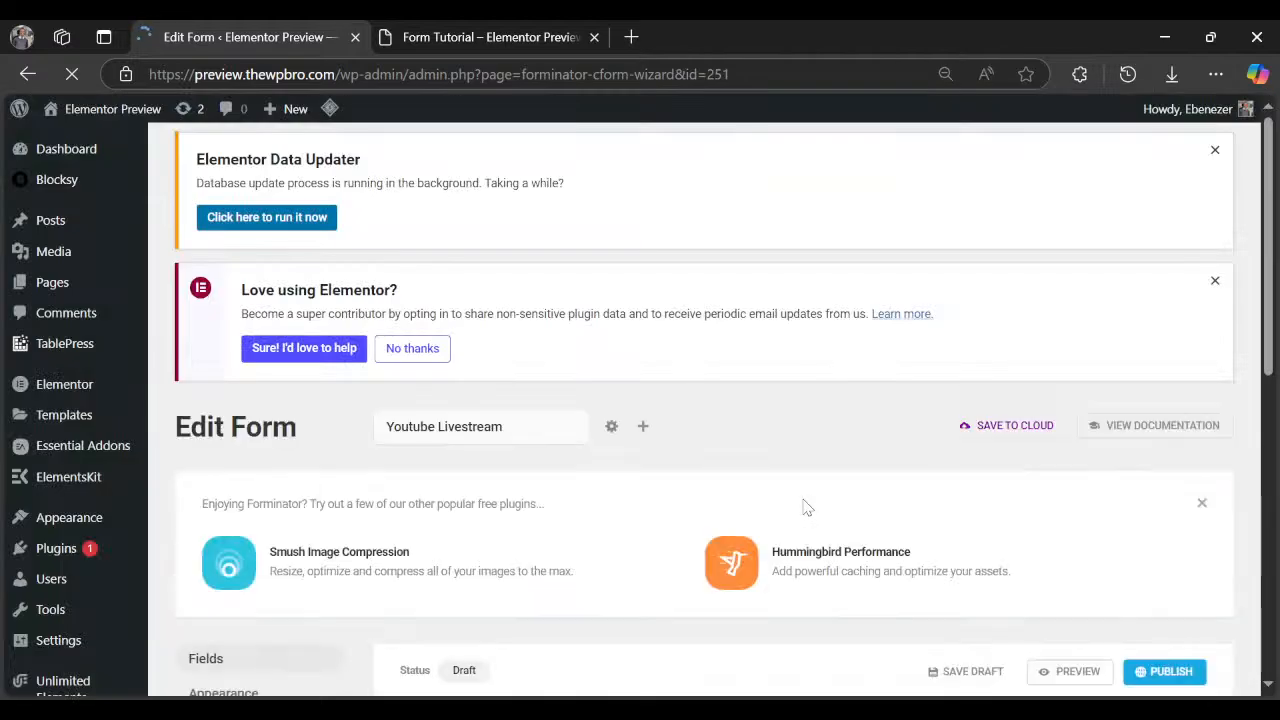
Bring up the Insert Fields picker for the empty Youtube Livestream form.
scroll(697, 460, down, 4)
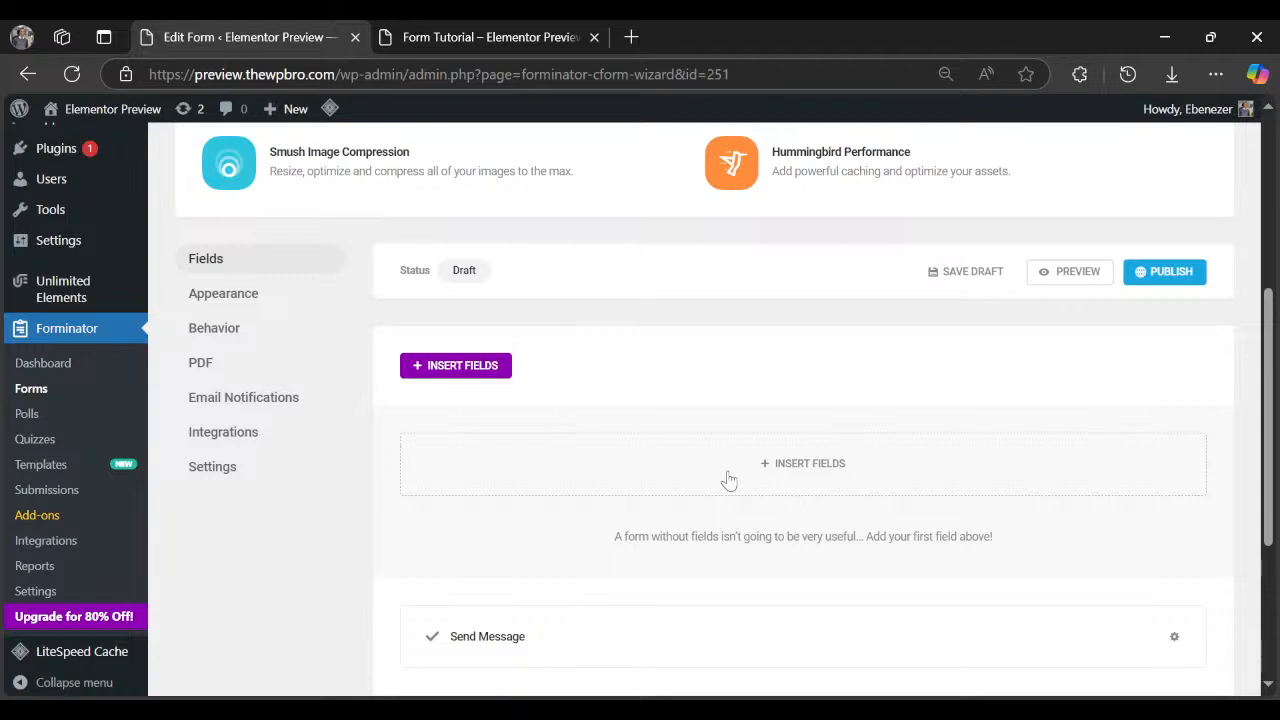
click(490, 374)
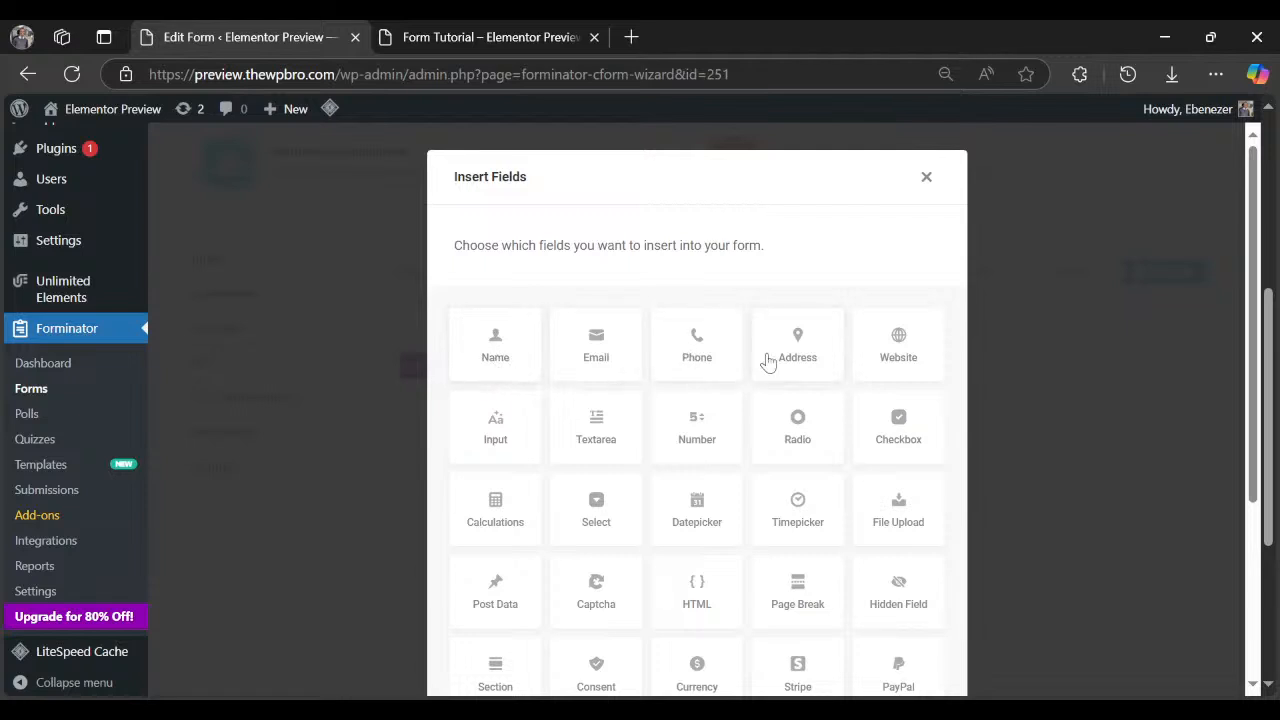
Select the Name, Email, Phone, Textarea and Input field tiles.
scroll(658, 385, down, 3)
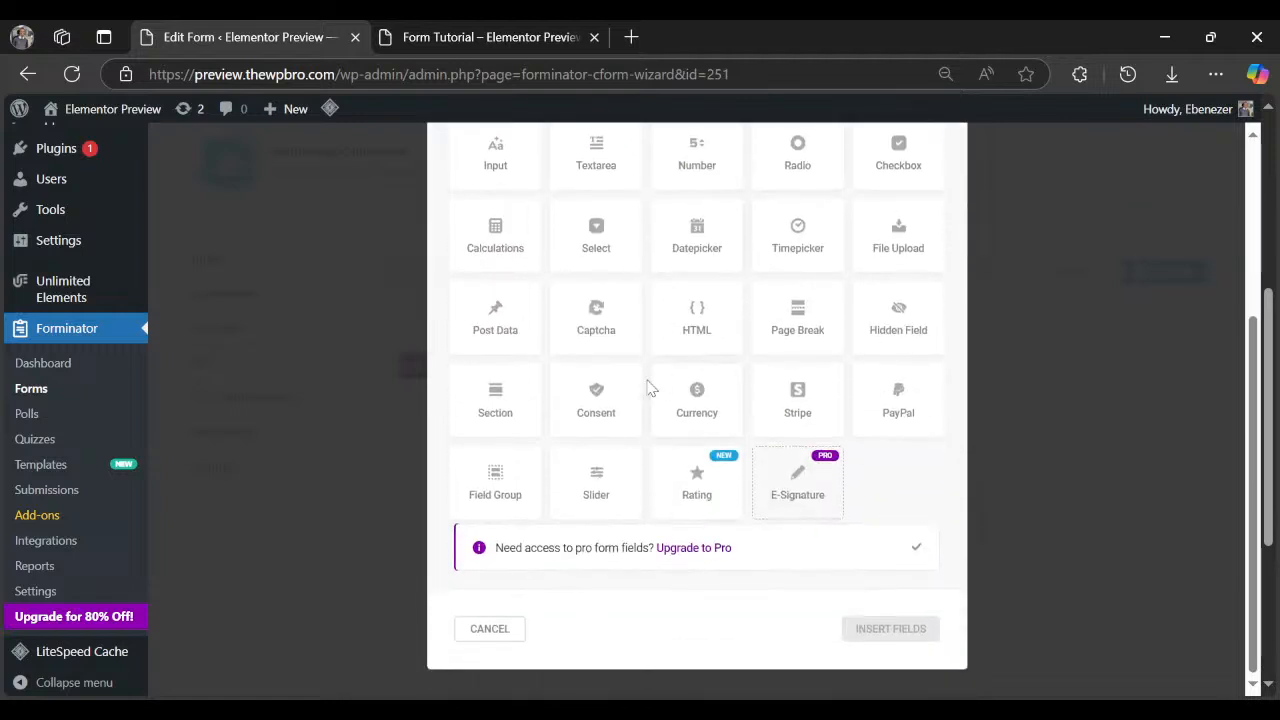
scroll(658, 385, up, 3)
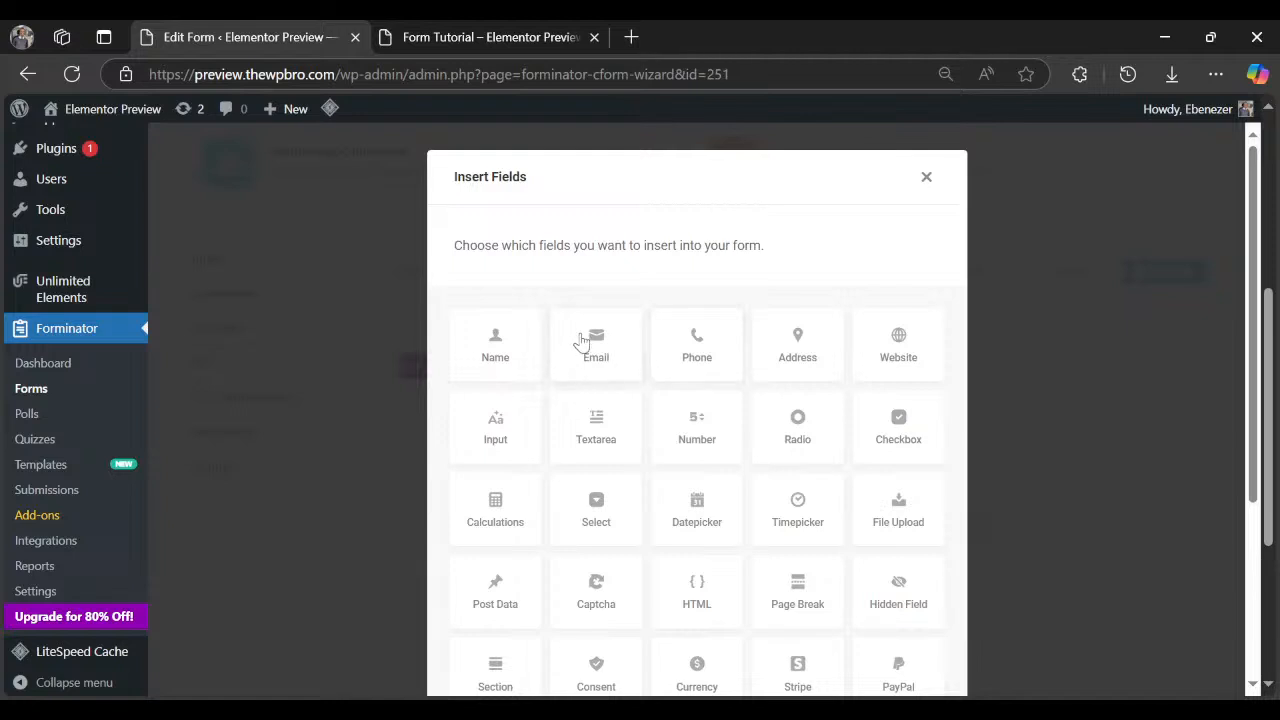
click(506, 358)
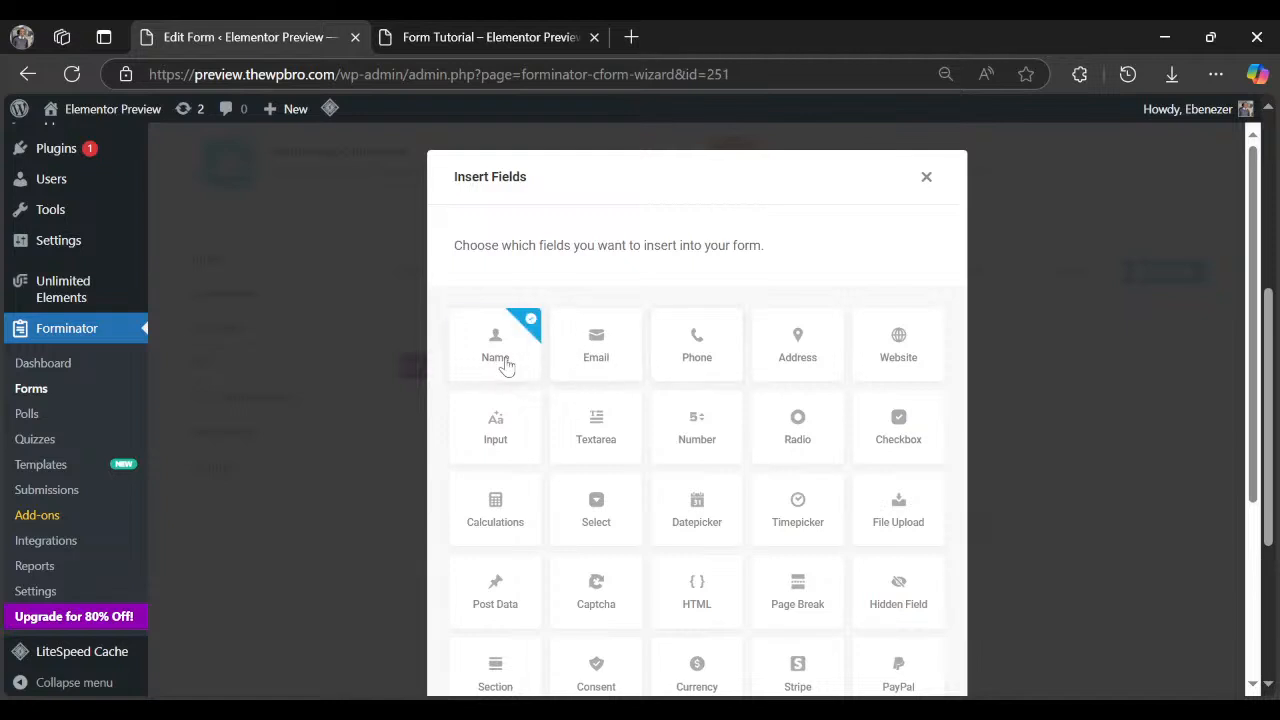
click(581, 370)
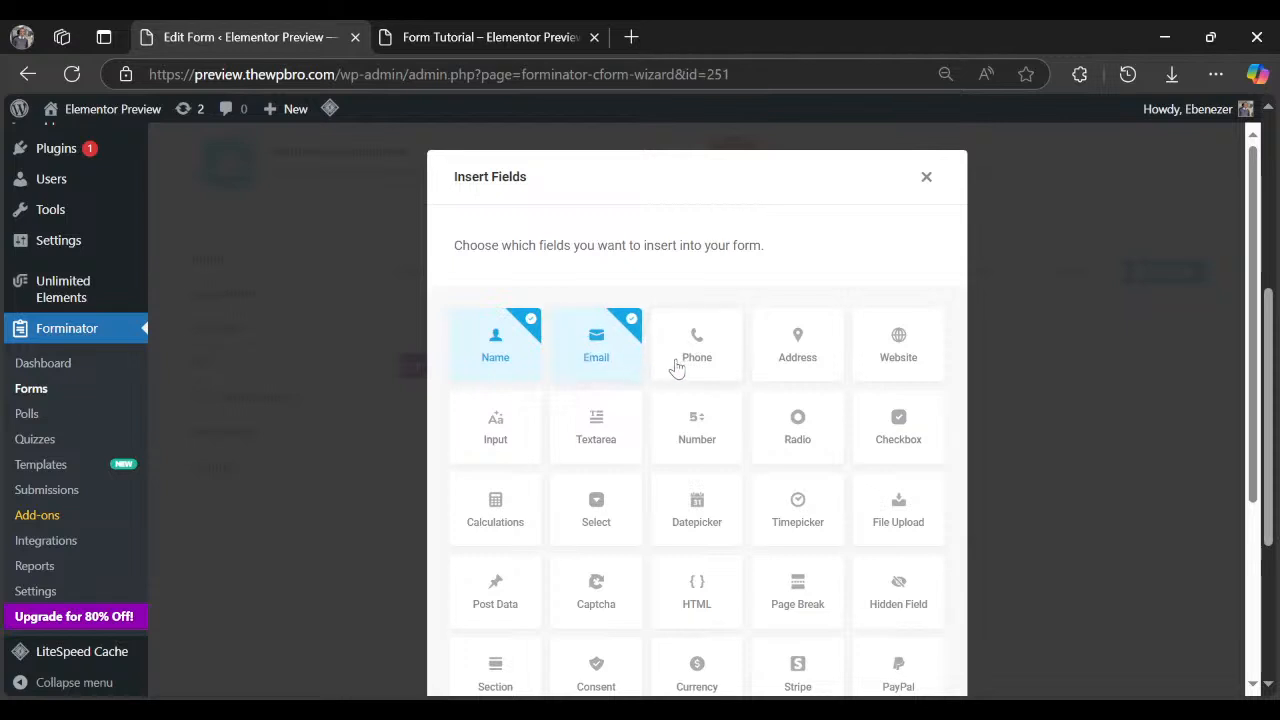
click(732, 368)
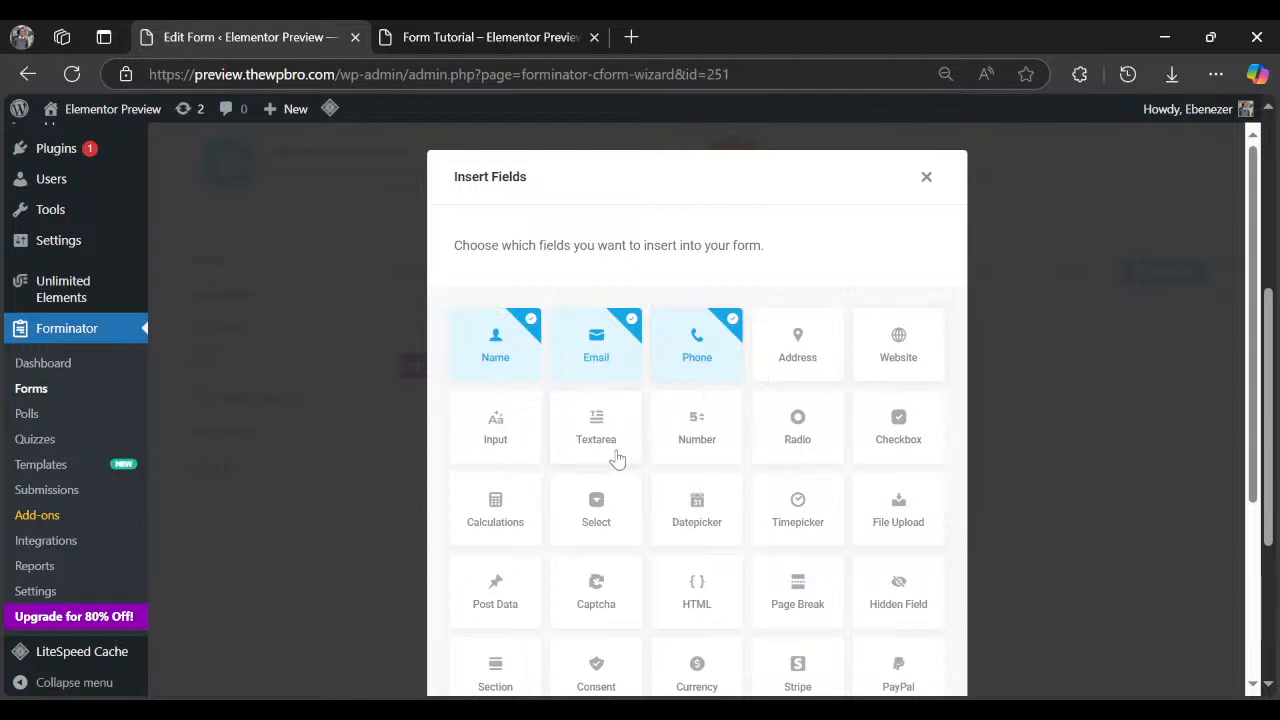
click(582, 448)
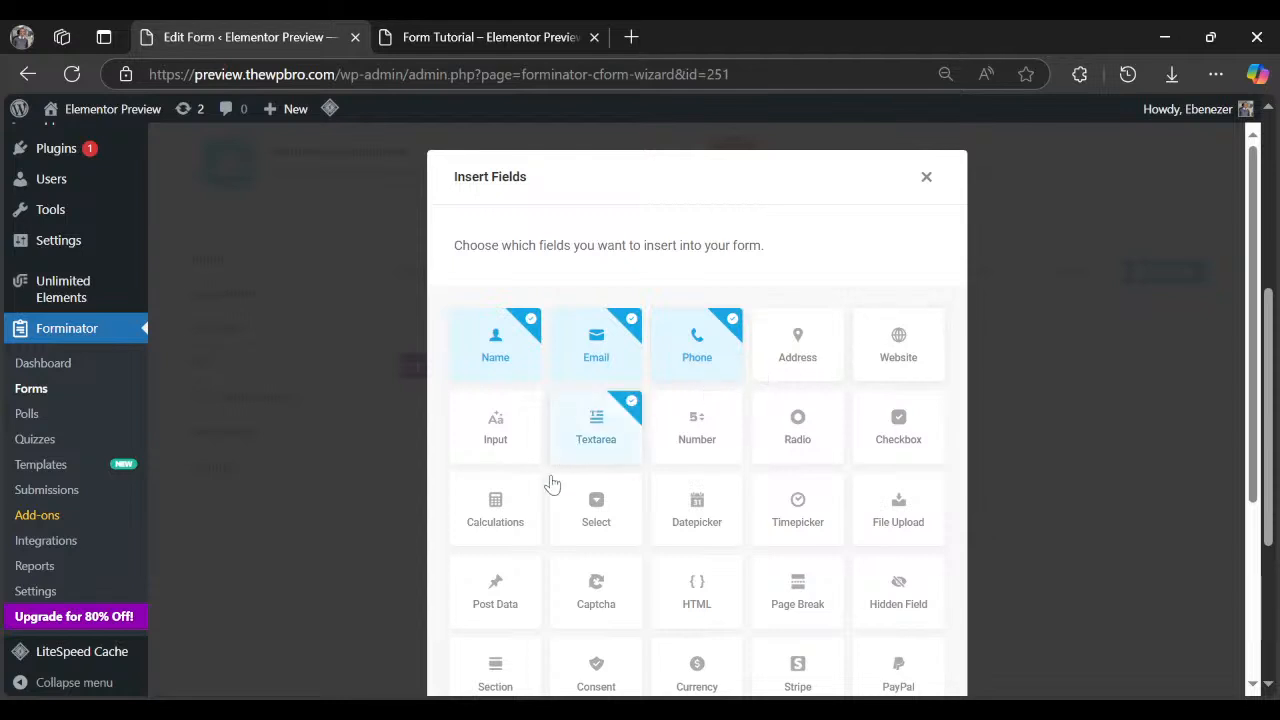
click(532, 458)
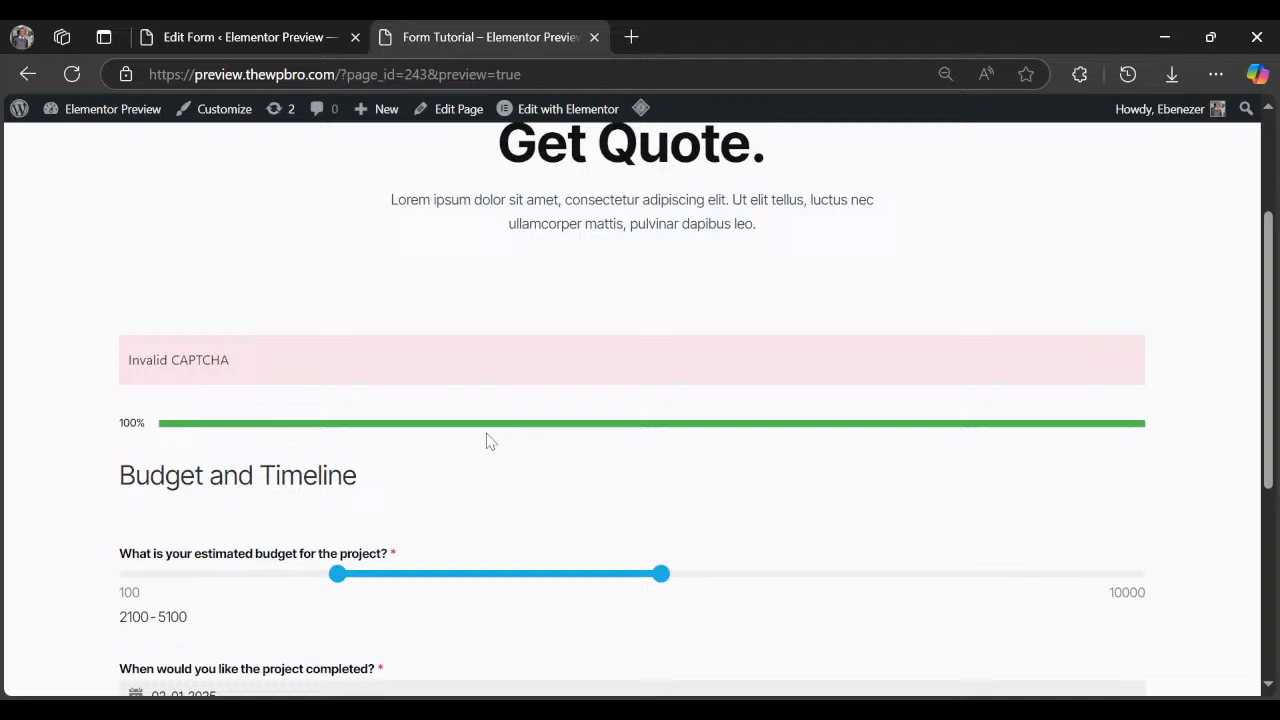
scroll(500, 460, down, 4)
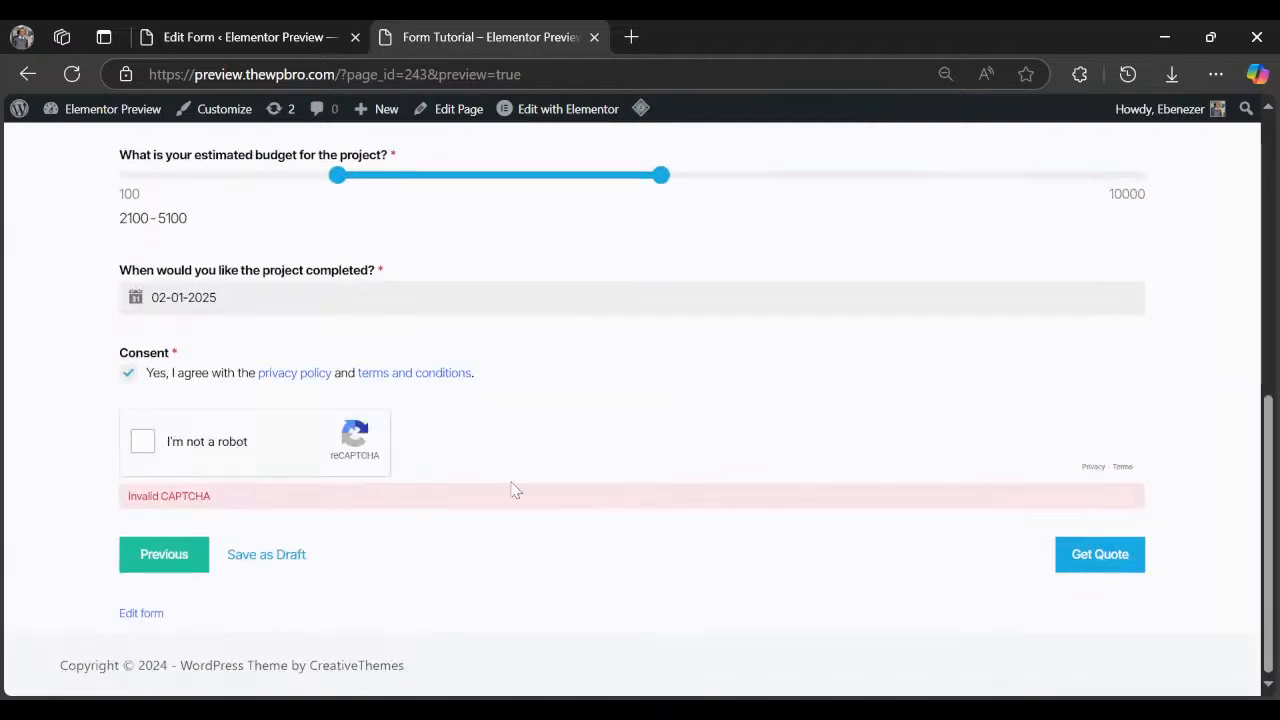
click(193, 563)
click(193, 558)
scroll(237, 463, up, 5)
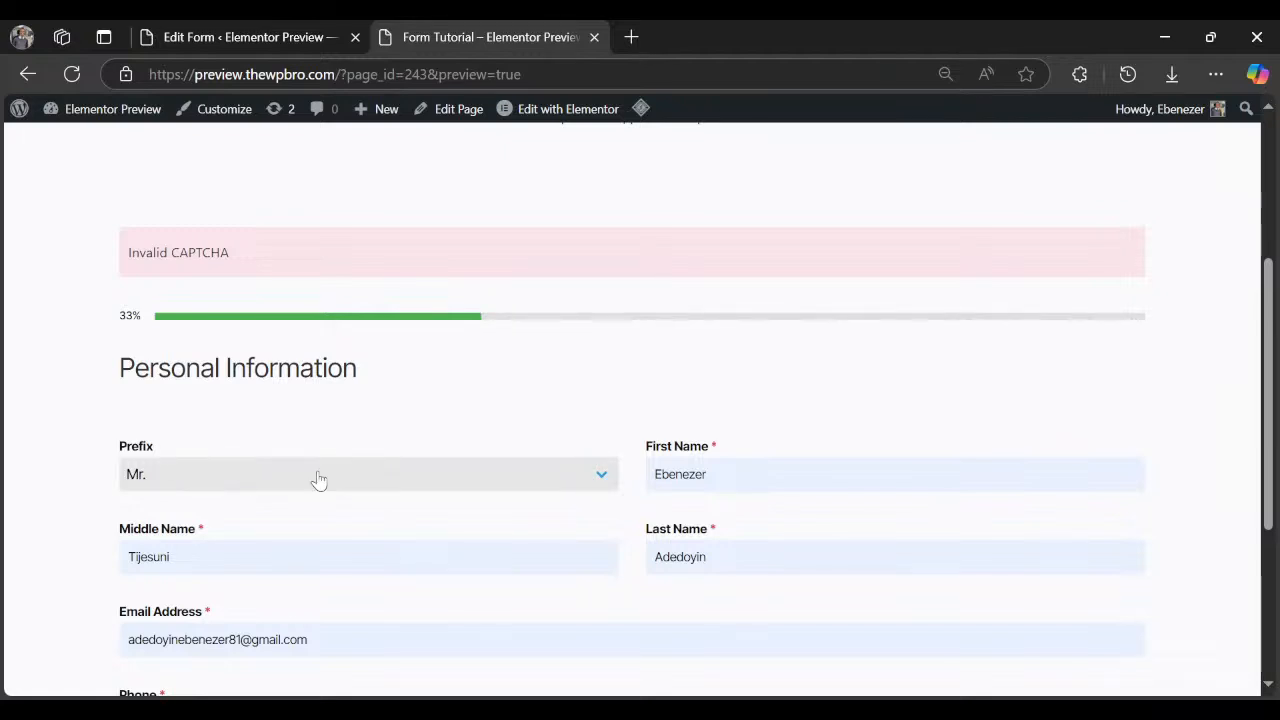
scroll(318, 480, down, 3)
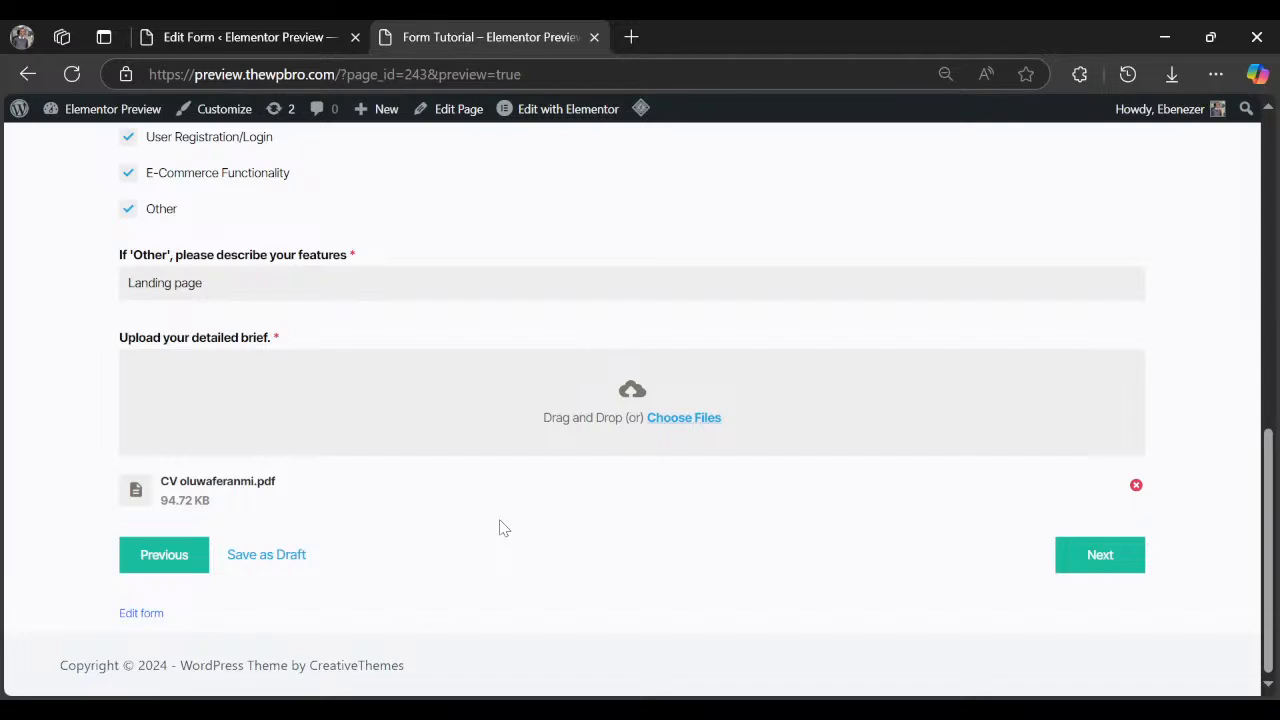
scroll(577, 314, up, 3)
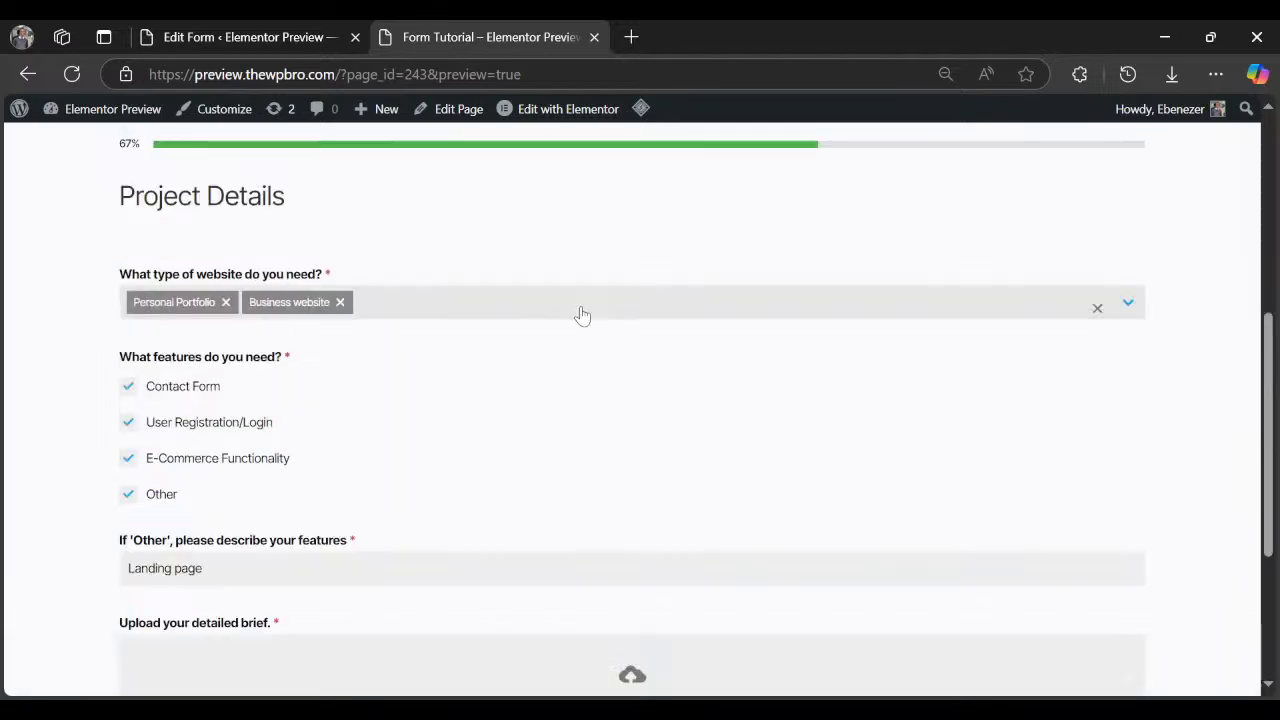
click(245, 33)
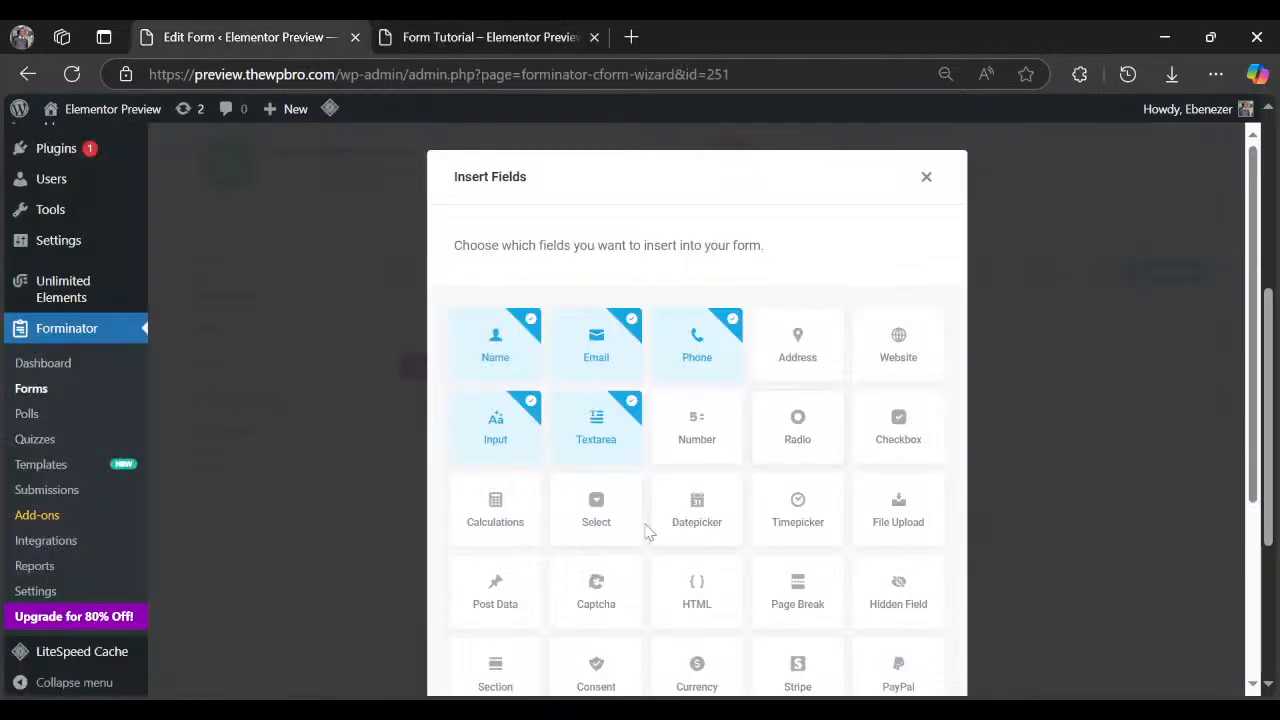
Select the Select and Checkbox field types, comparing against the reference form.
click(596, 512)
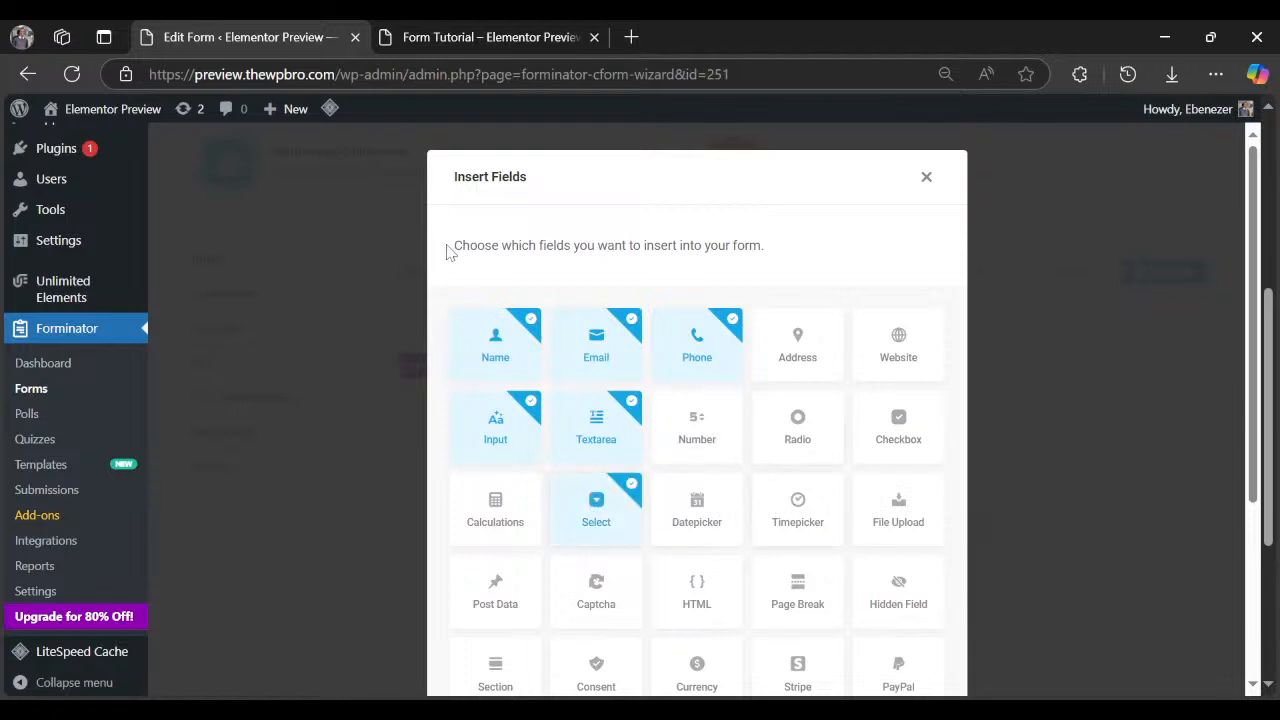
click(490, 37)
click(283, 40)
click(895, 442)
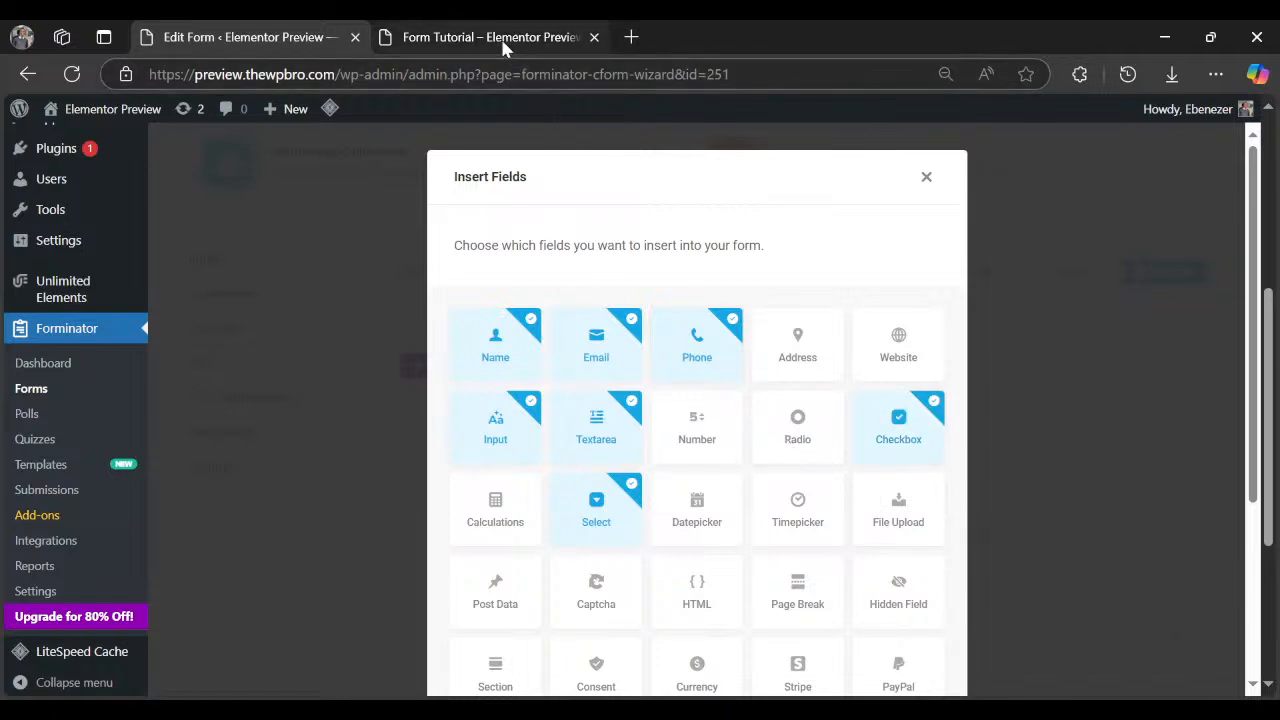
click(505, 42)
scroll(240, 563, down, 1)
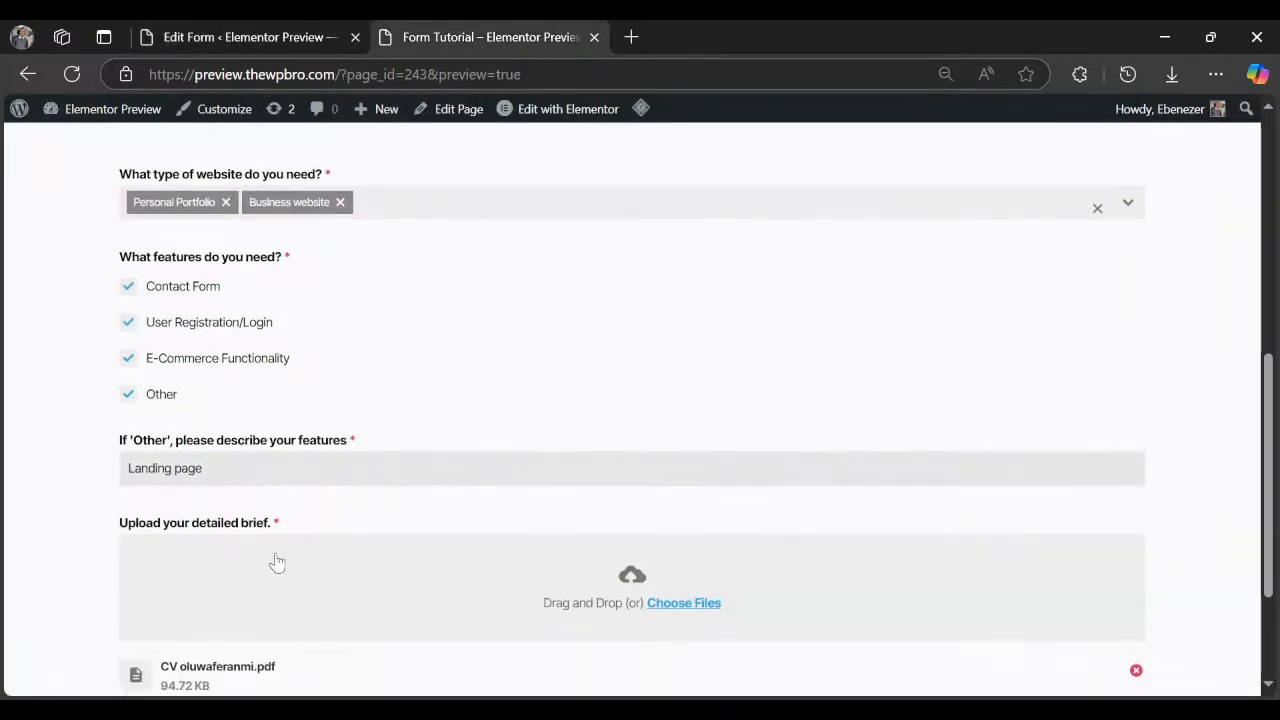
click(232, 42)
scroll(755, 625, down, 1)
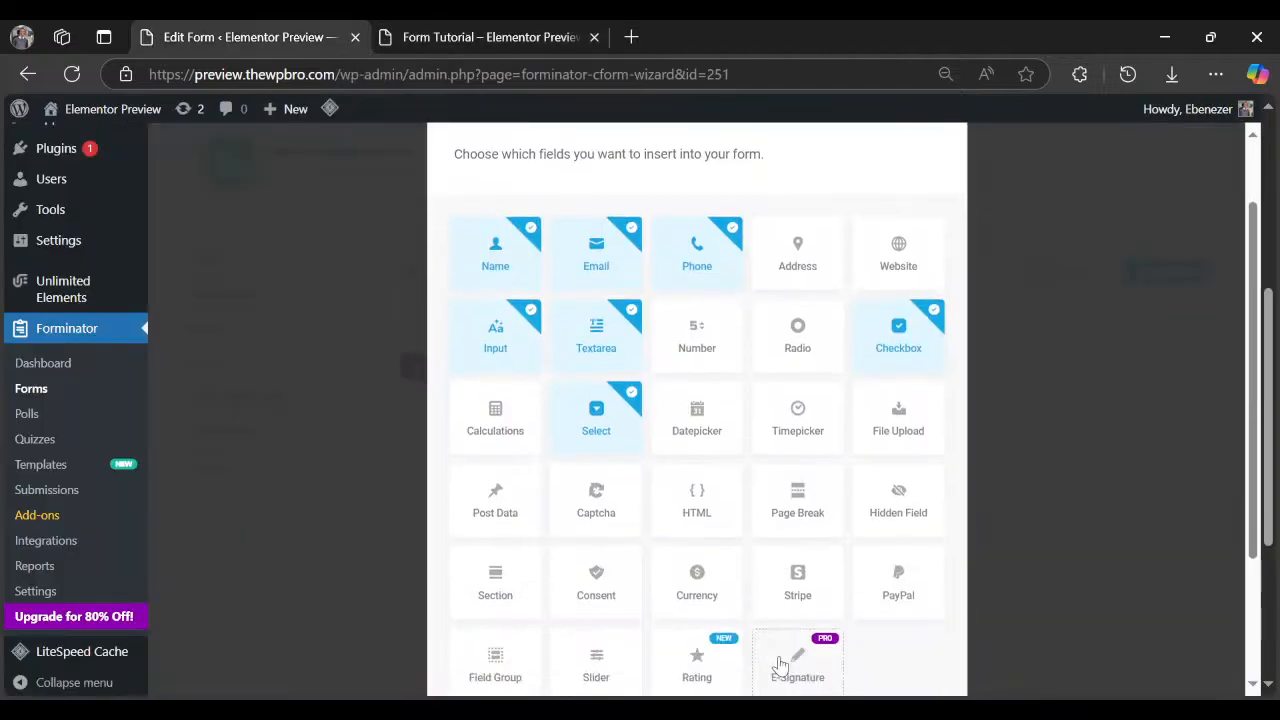
scroll(780, 665, down, 2)
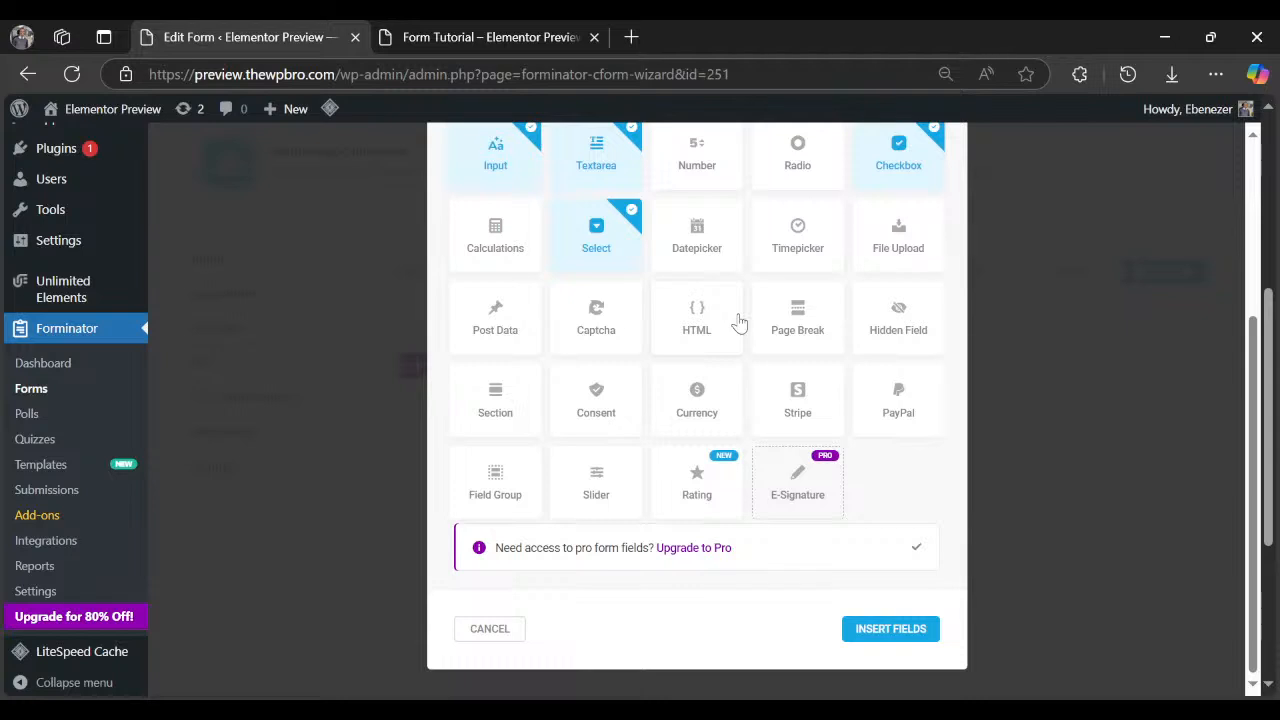
Add File Upload, Section, Page Break, Captcha, Slider and Datepicker, then insert all chosen fields.
click(893, 245)
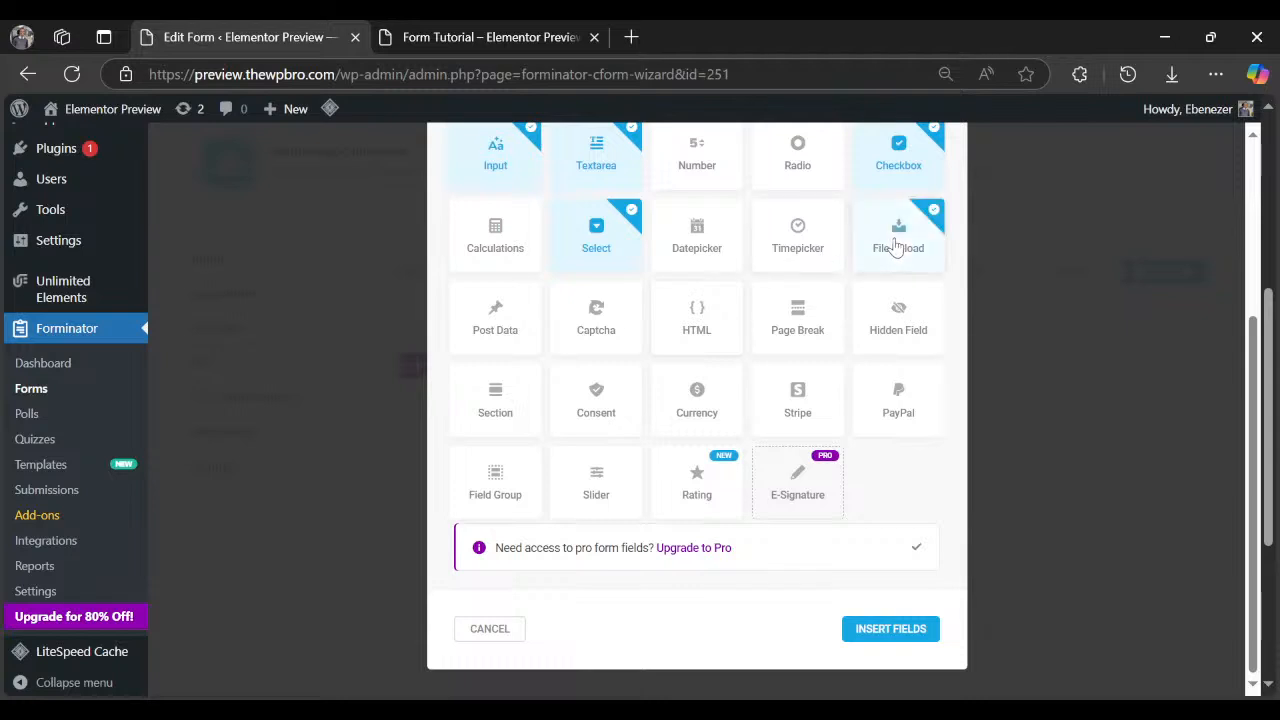
click(500, 409)
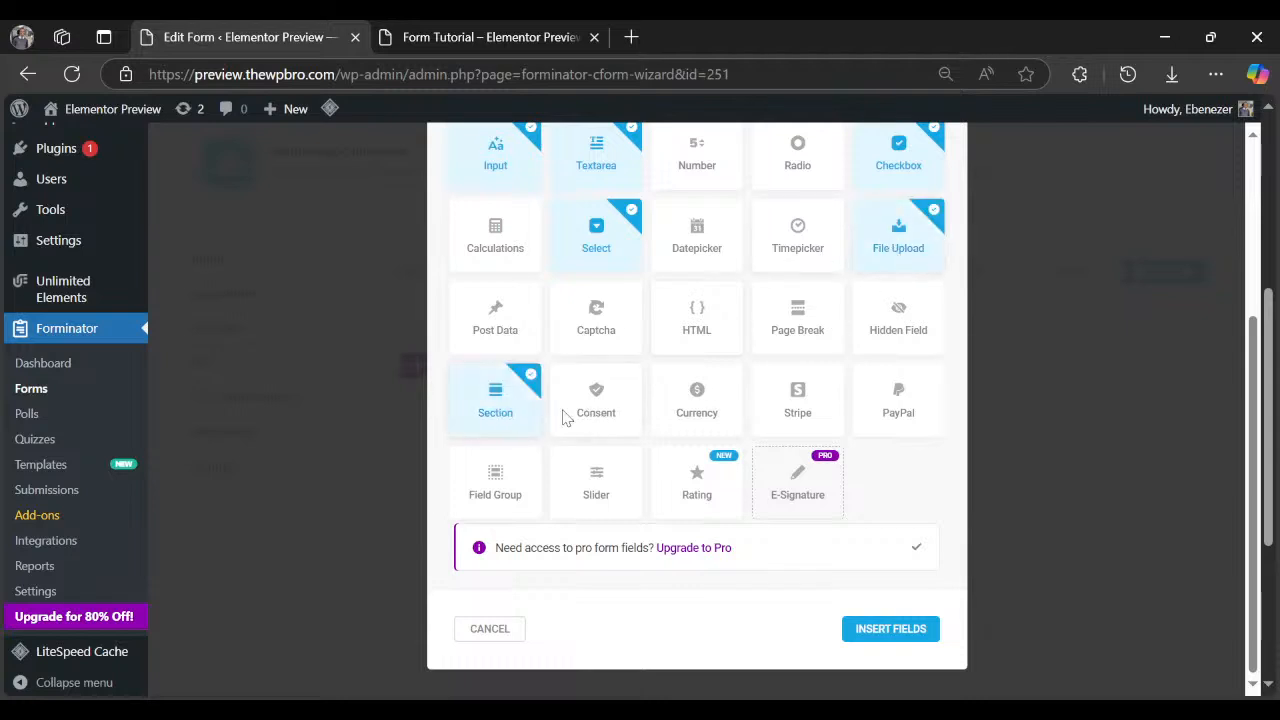
click(803, 335)
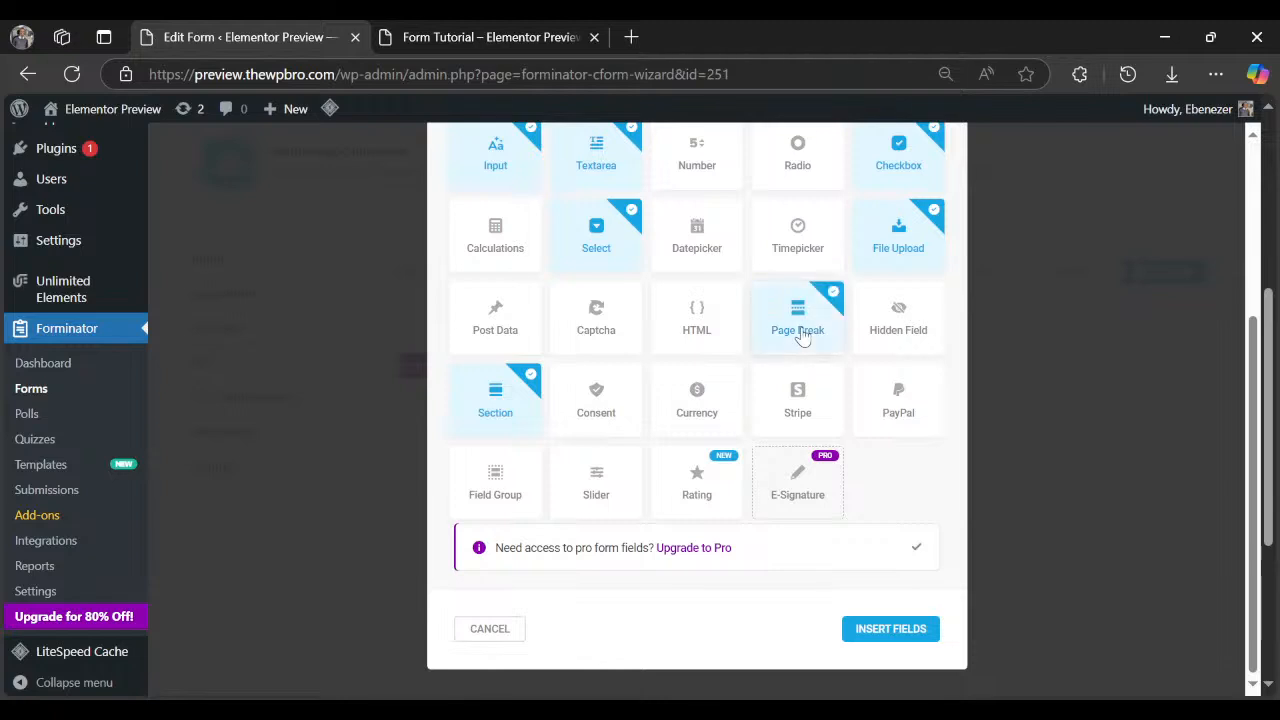
click(590, 318)
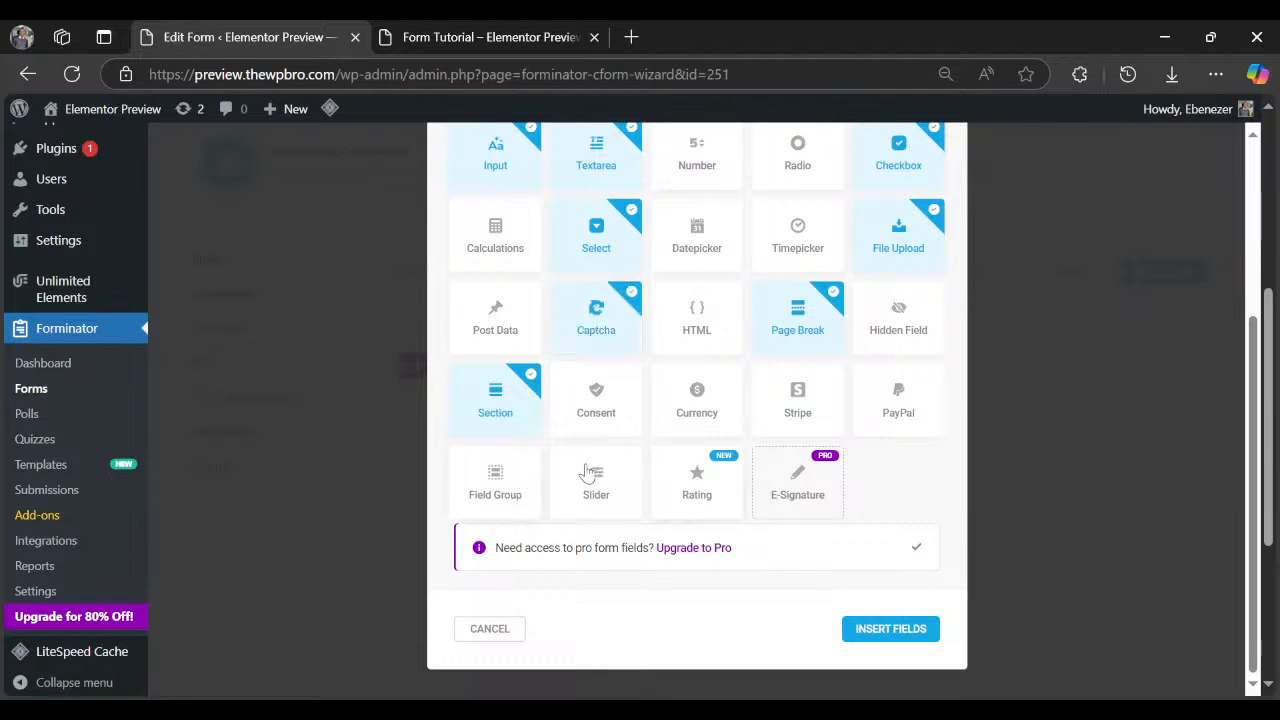
click(591, 493)
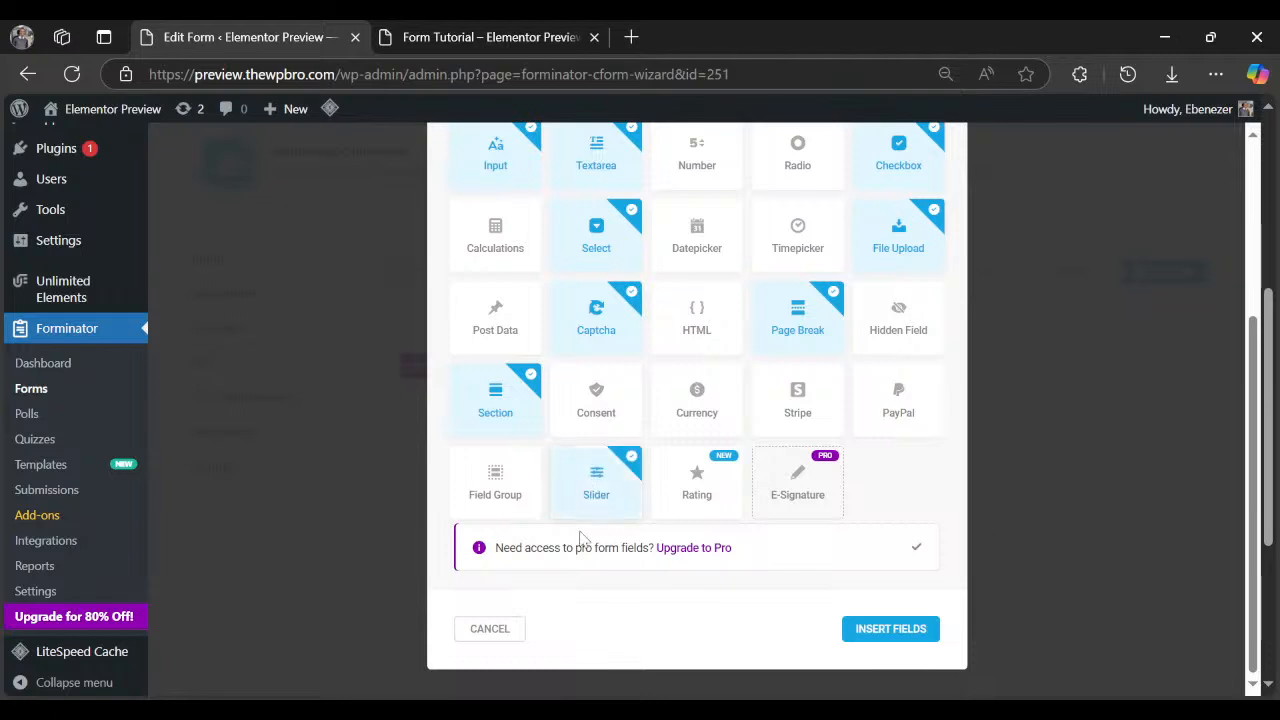
scroll(583, 538, up, 1)
click(709, 338)
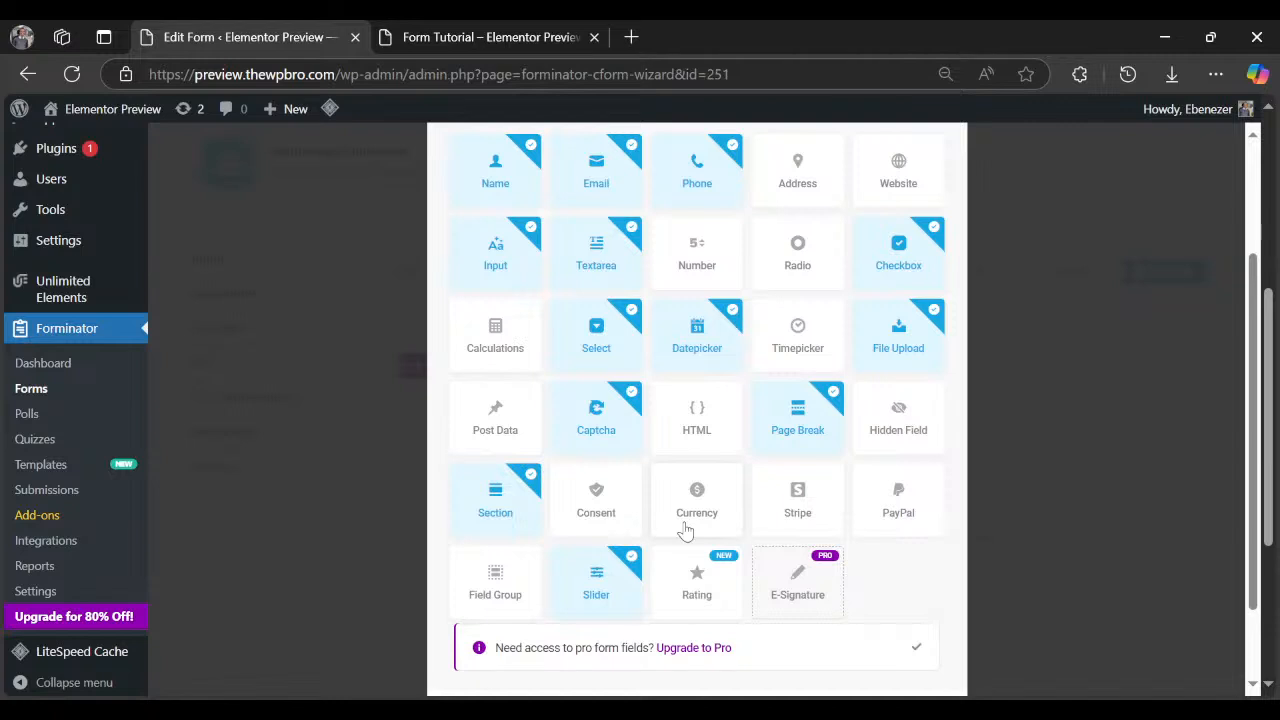
scroll(690, 522, down, 1)
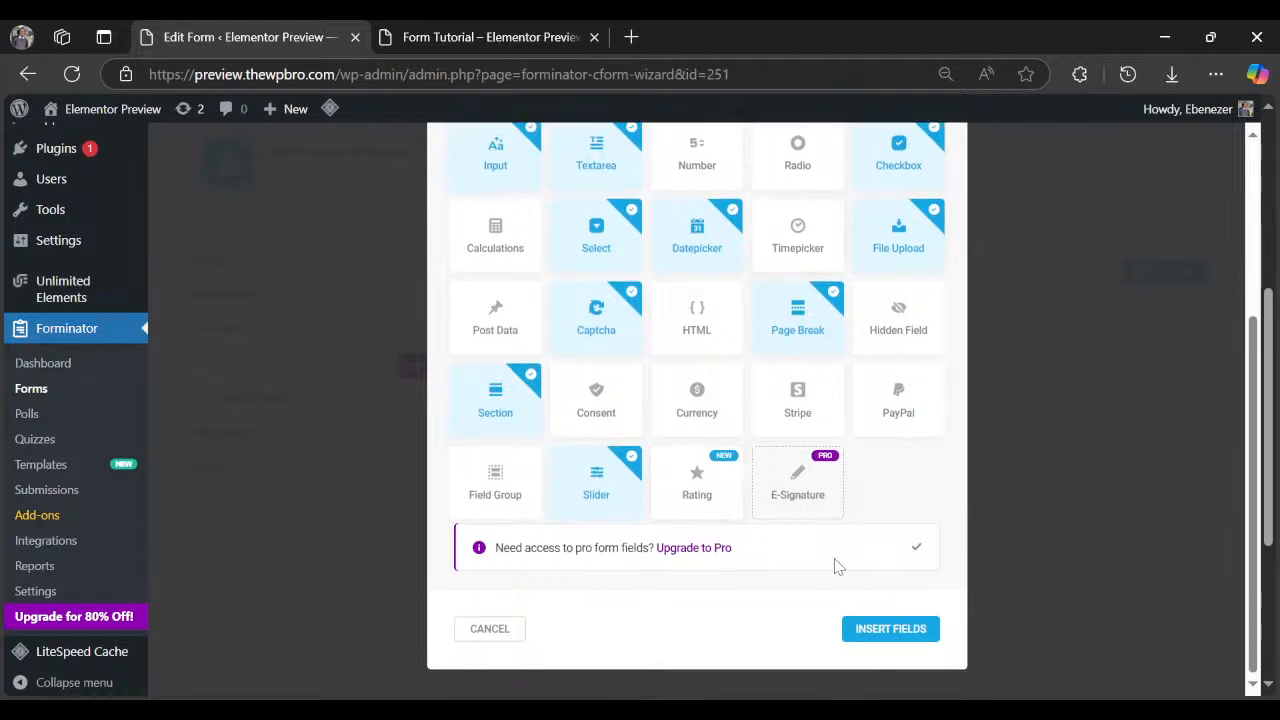
click(898, 623)
scroll(766, 470, down, 5)
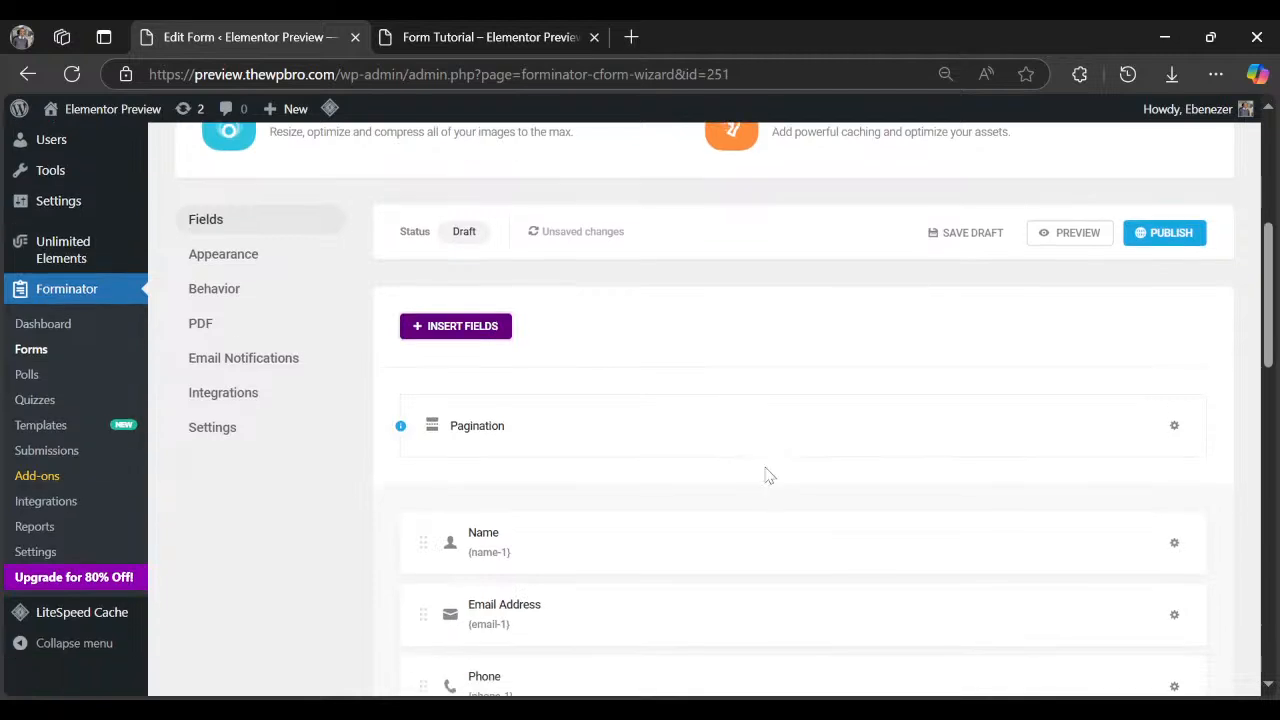
click(500, 38)
scroll(447, 422, up, 4)
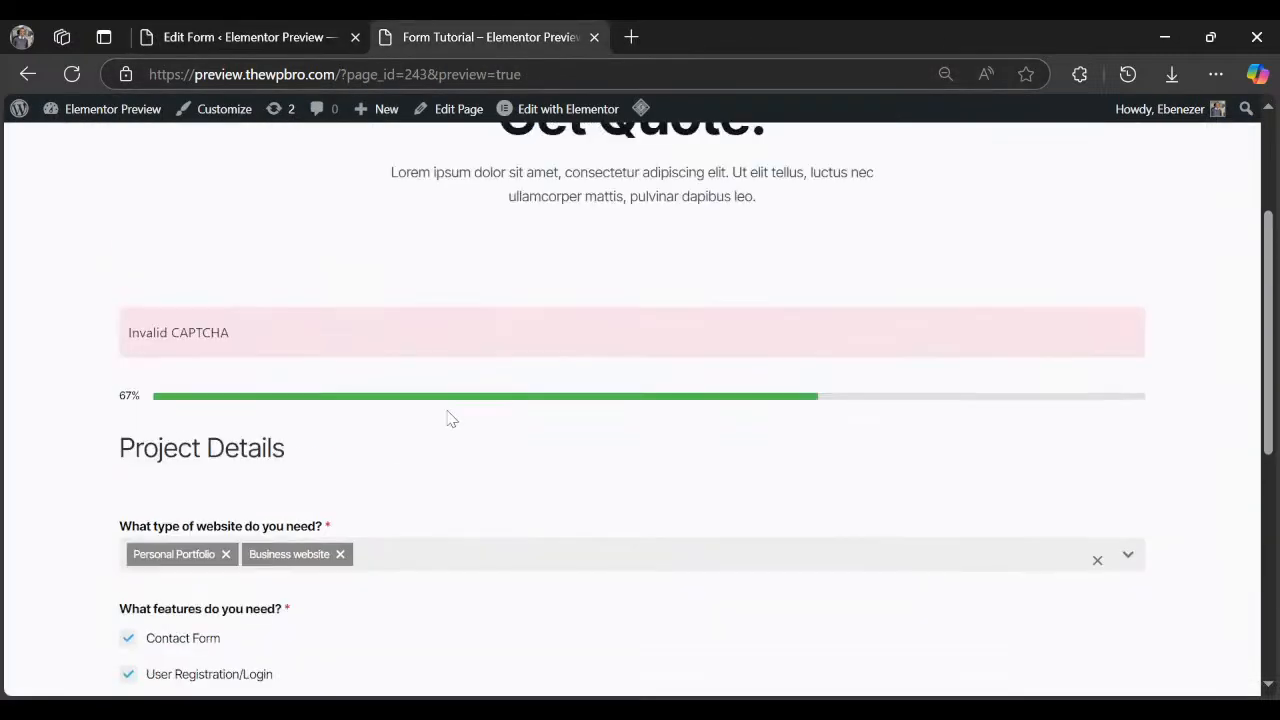
scroll(447, 419, down, 8)
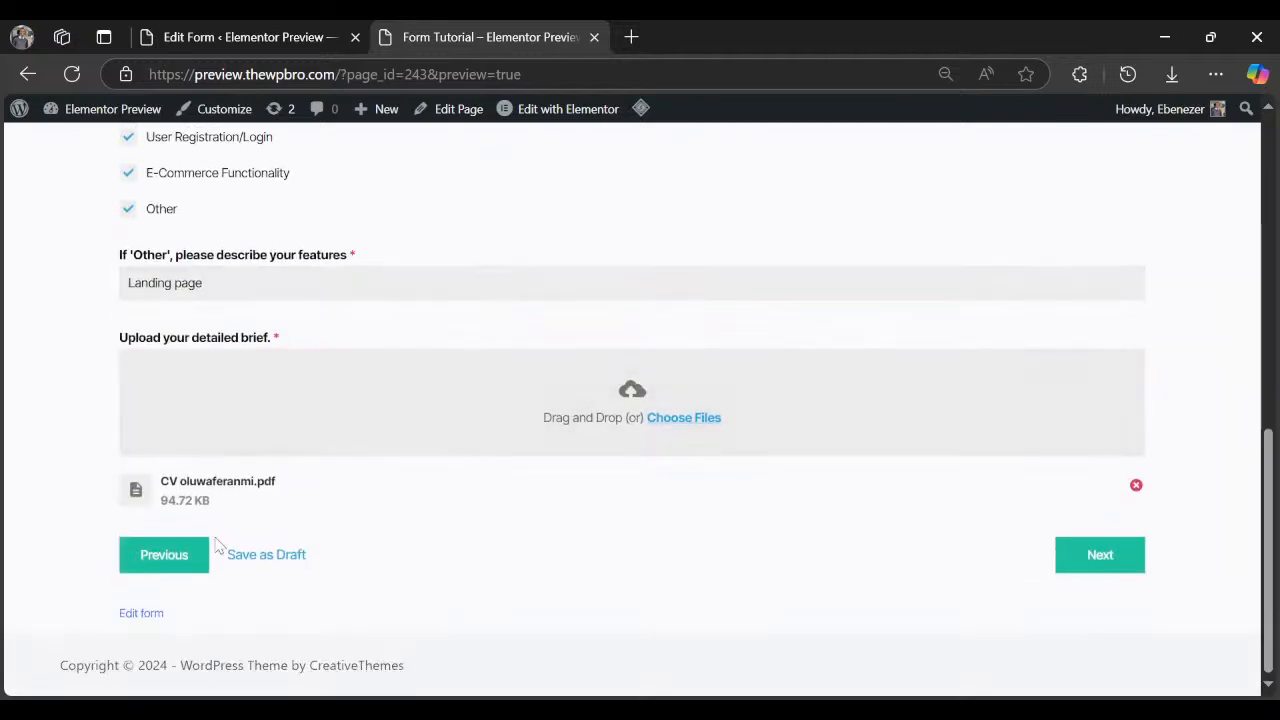
click(143, 566)
scroll(160, 564, up, 1)
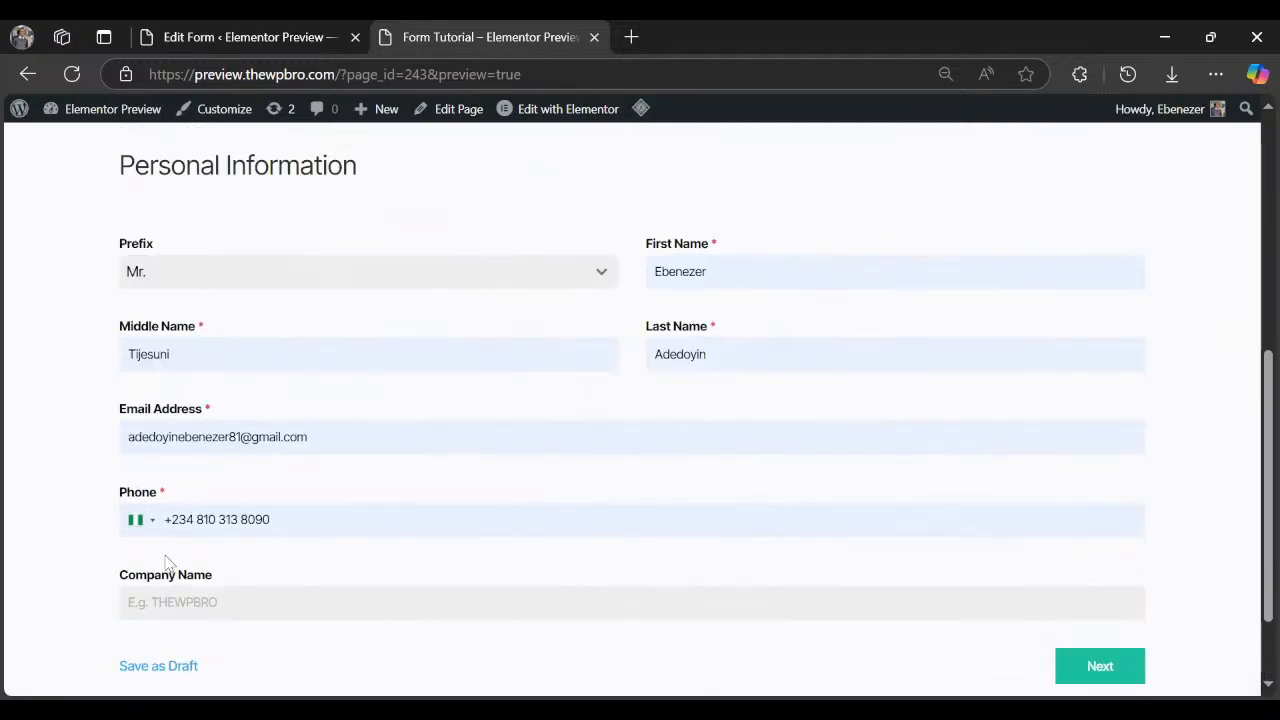
scroll(168, 563, up, 2)
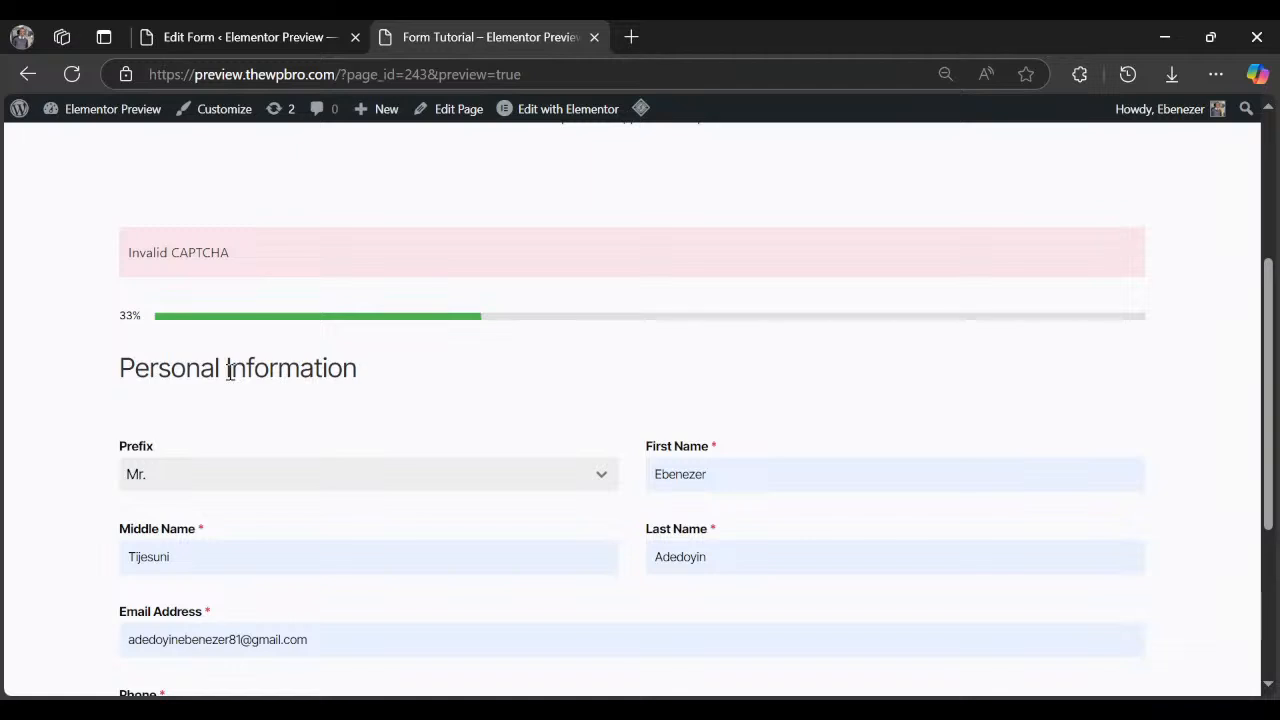
scroll(300, 410, down, 3)
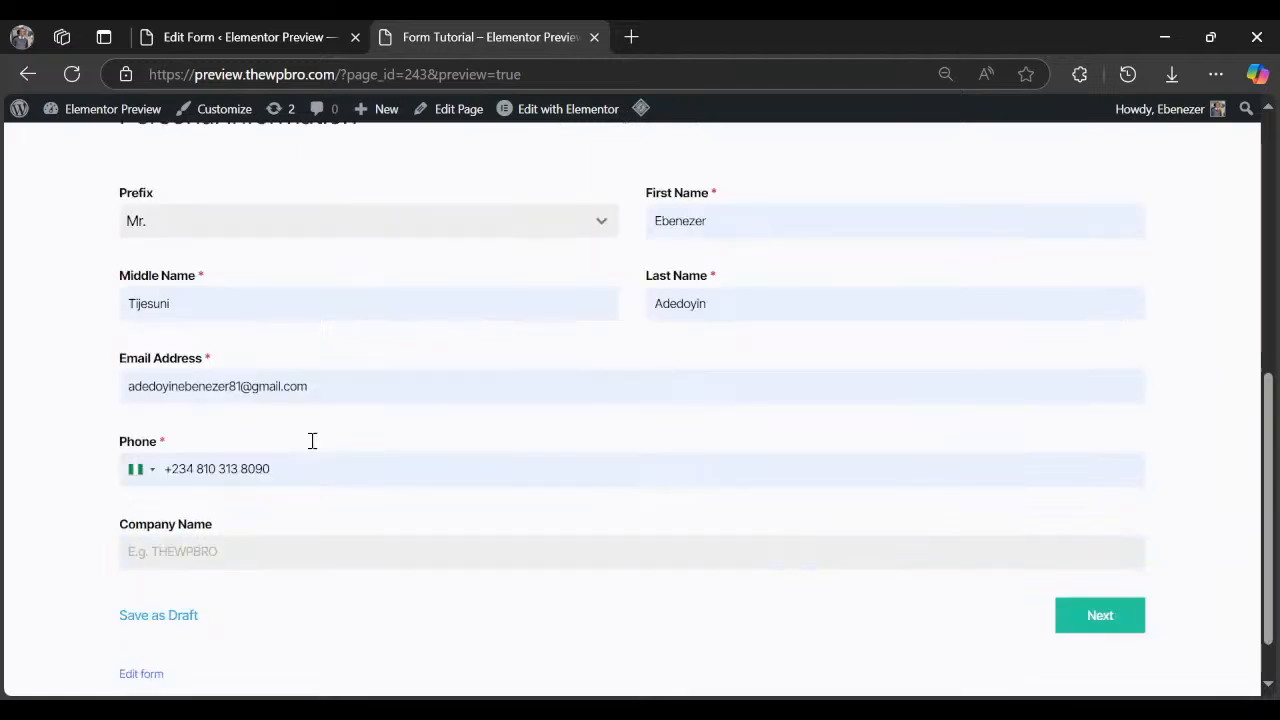
scroll(206, 371, up, 2)
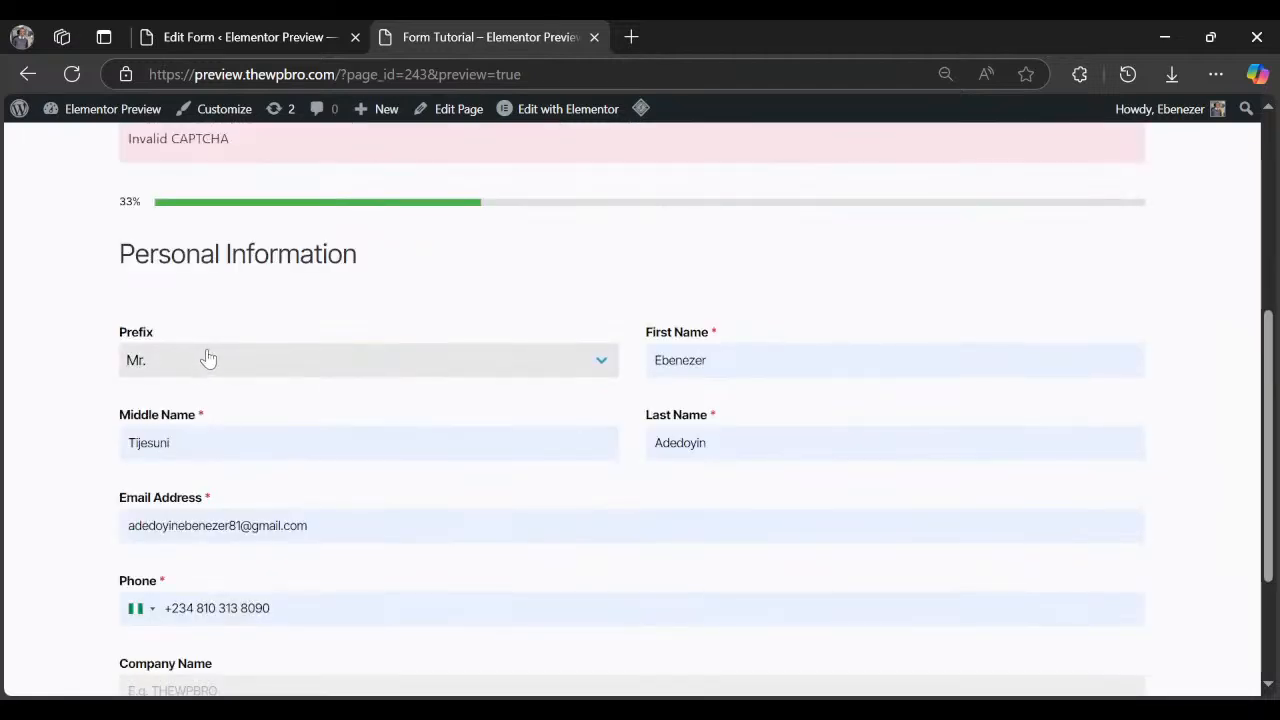
click(246, 40)
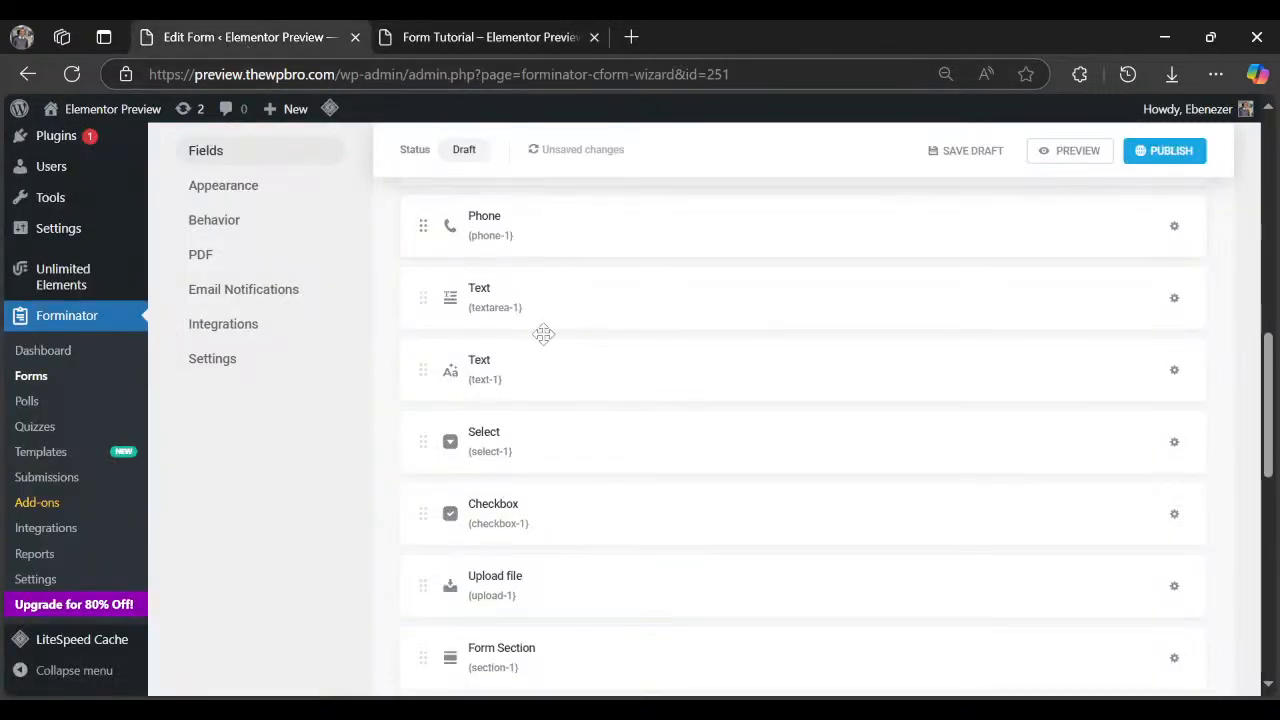
scroll(545, 340, up, 2)
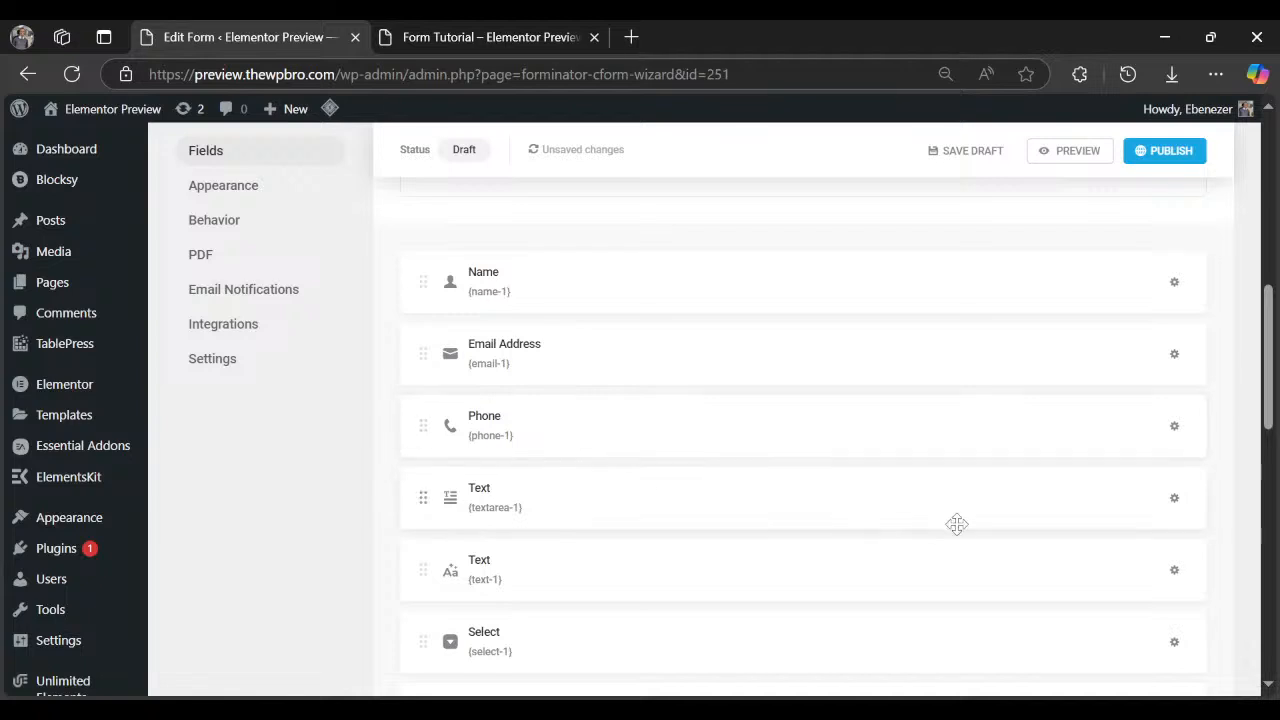
click(1066, 152)
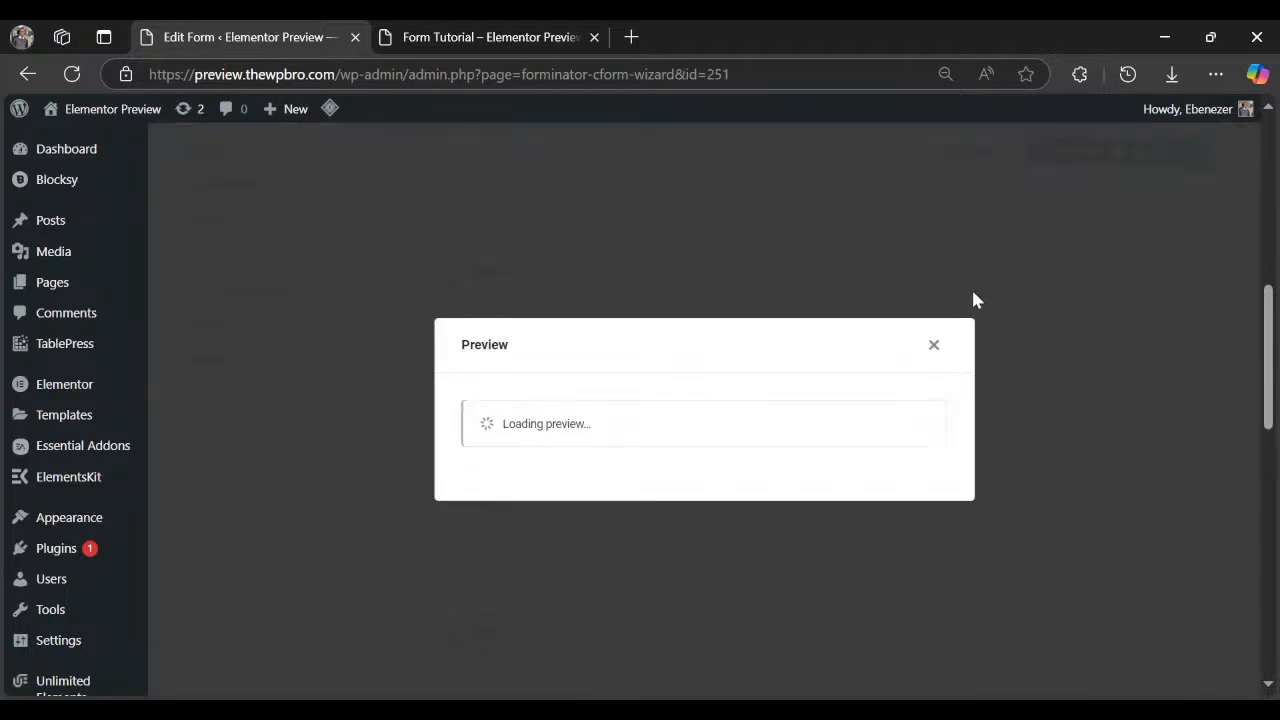
scroll(496, 519, down, 3)
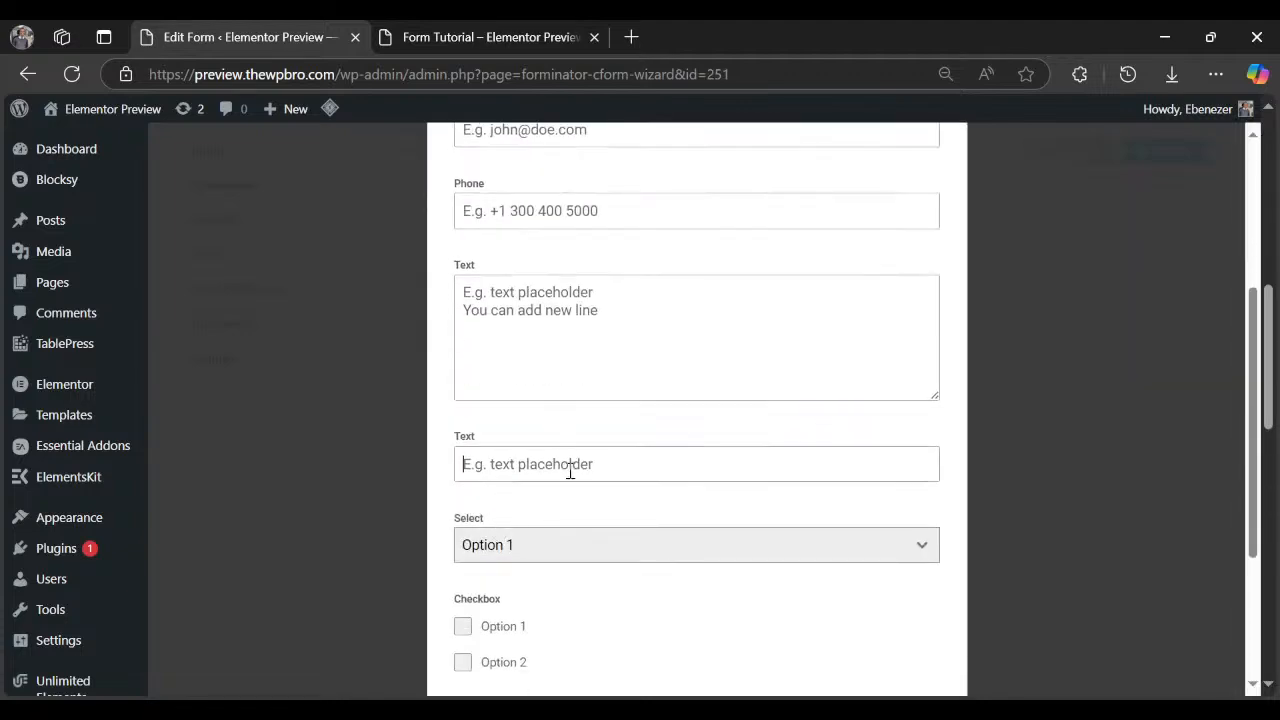
scroll(960, 260, up, 3)
click(926, 178)
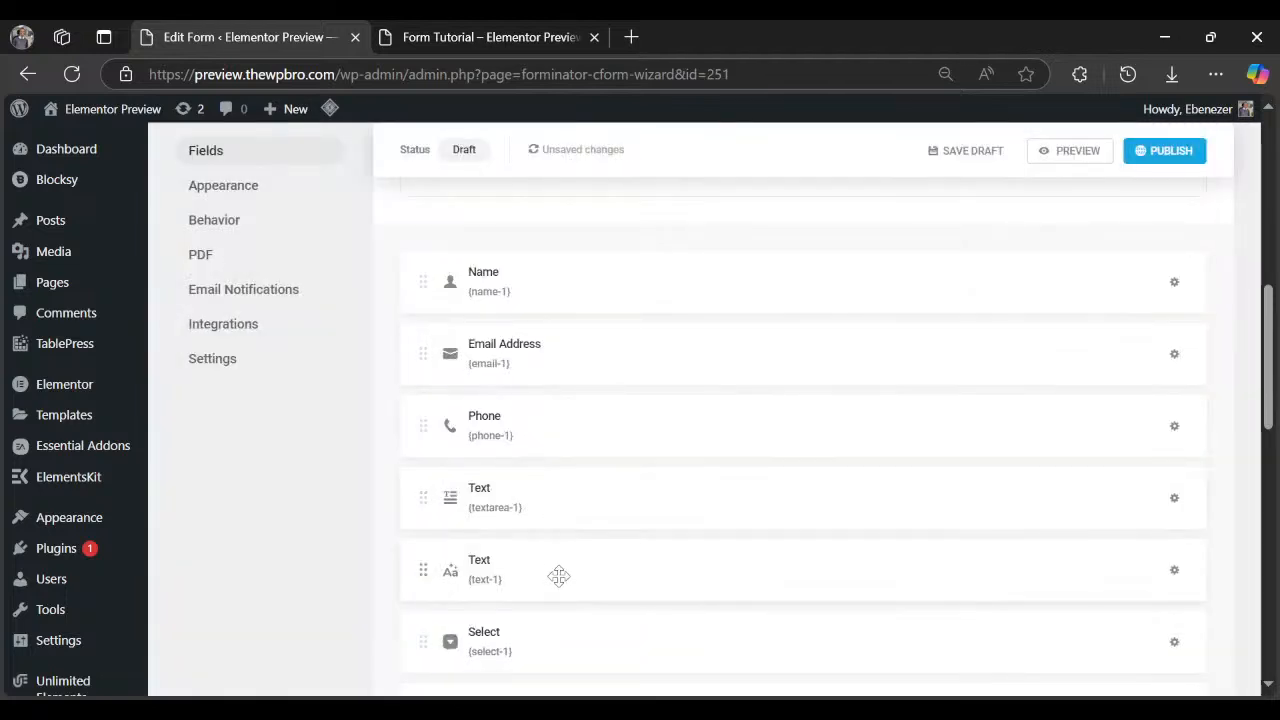
Move Text above the textarea, Page Break right below it, and Form Section to the top.
drag(559, 576, 623, 466)
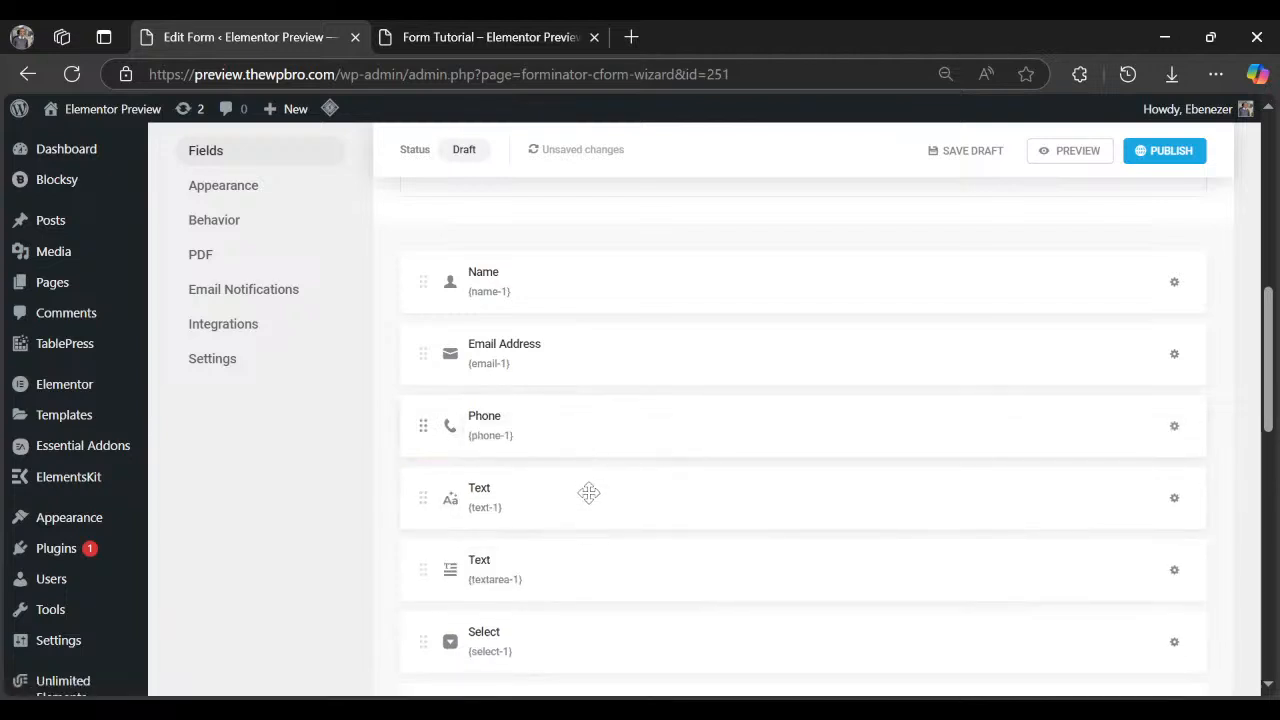
scroll(589, 492, down, 1)
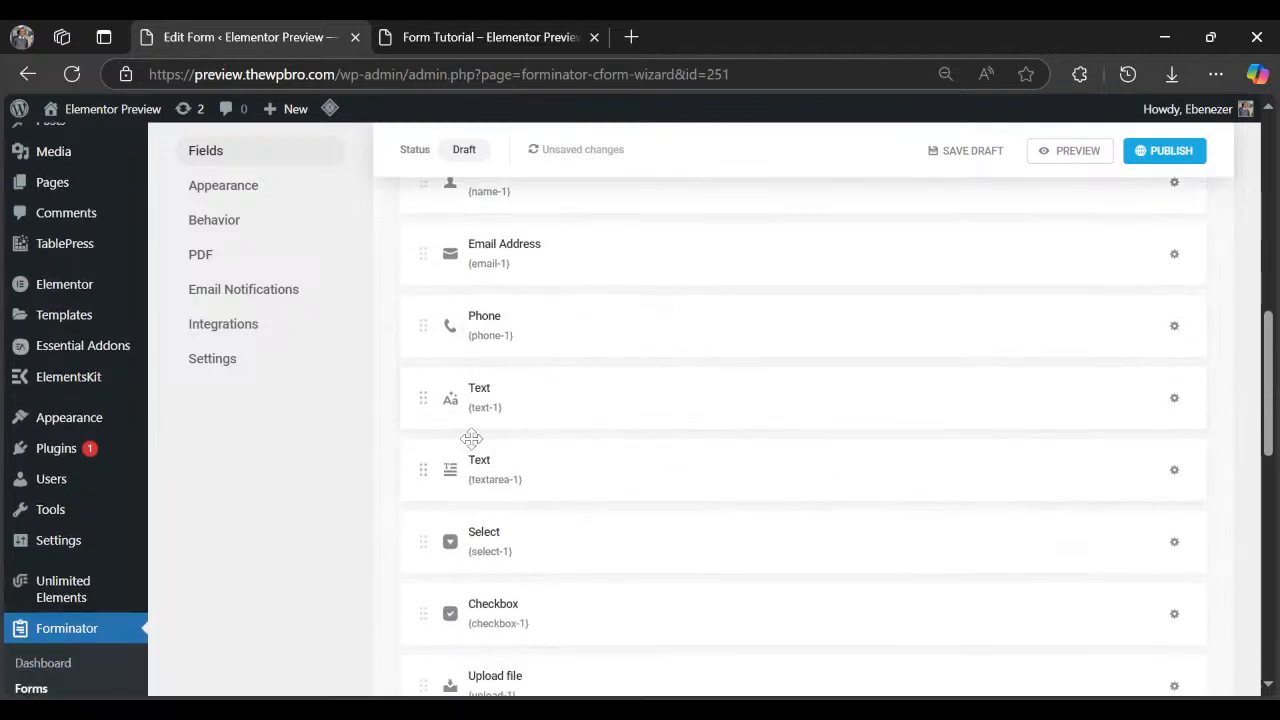
scroll(581, 577, down, 1)
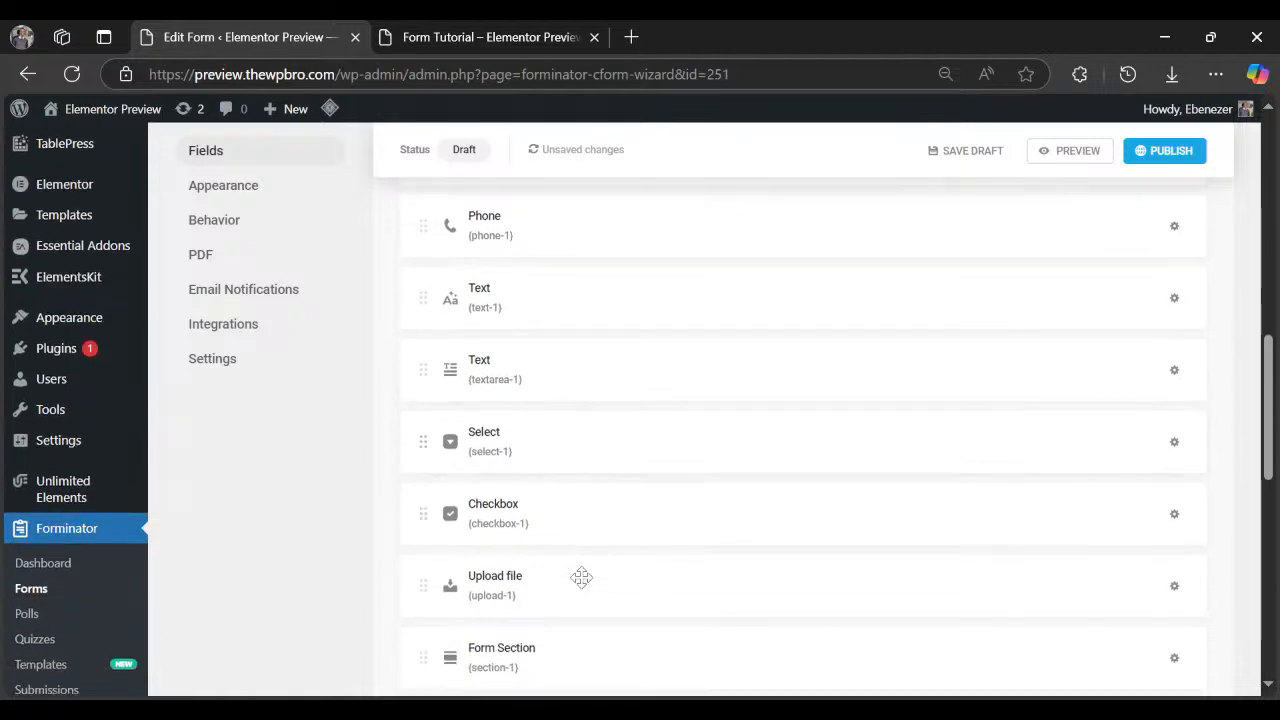
scroll(581, 577, down, 1)
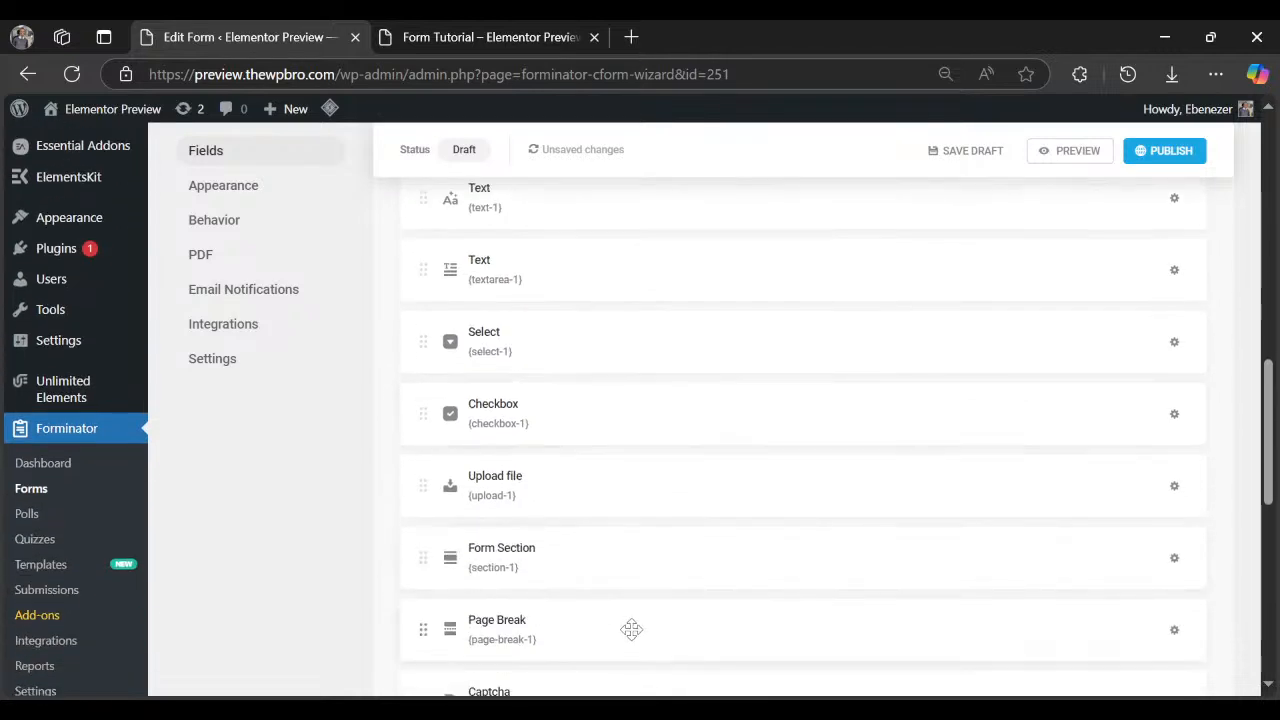
drag(632, 629, 658, 545)
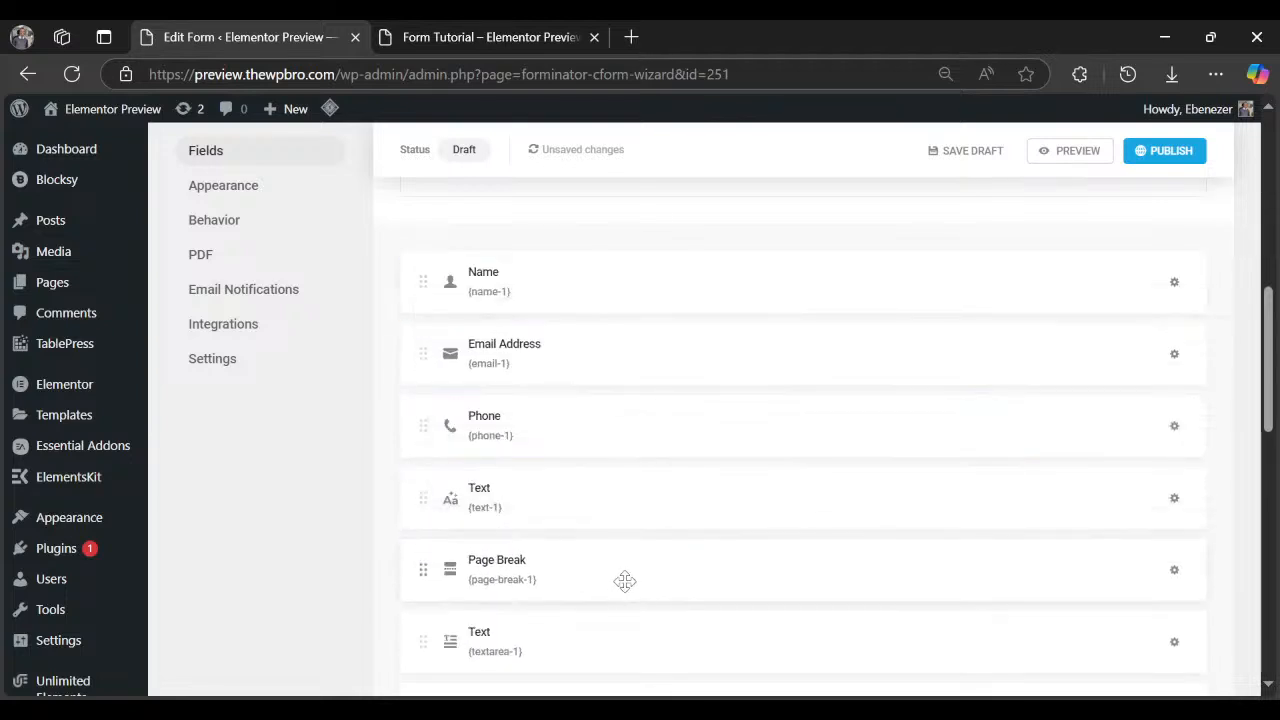
scroll(900, 560, up, 1)
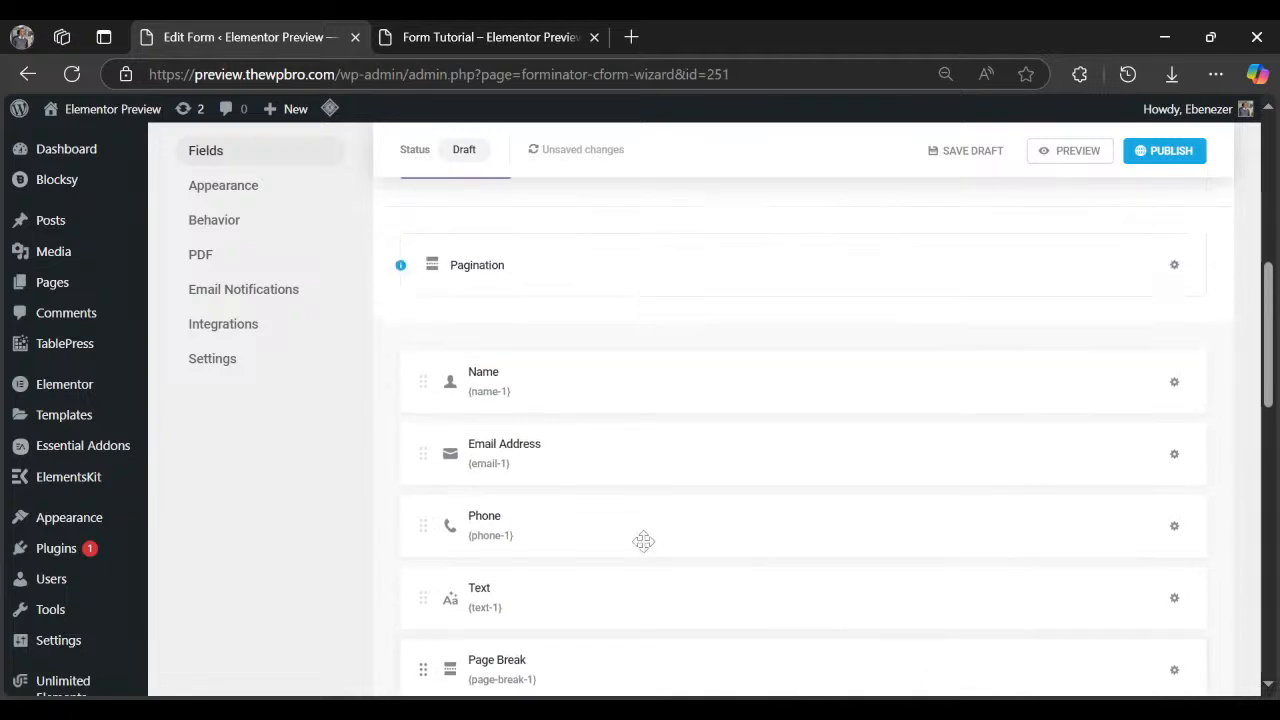
scroll(445, 505, down, 5)
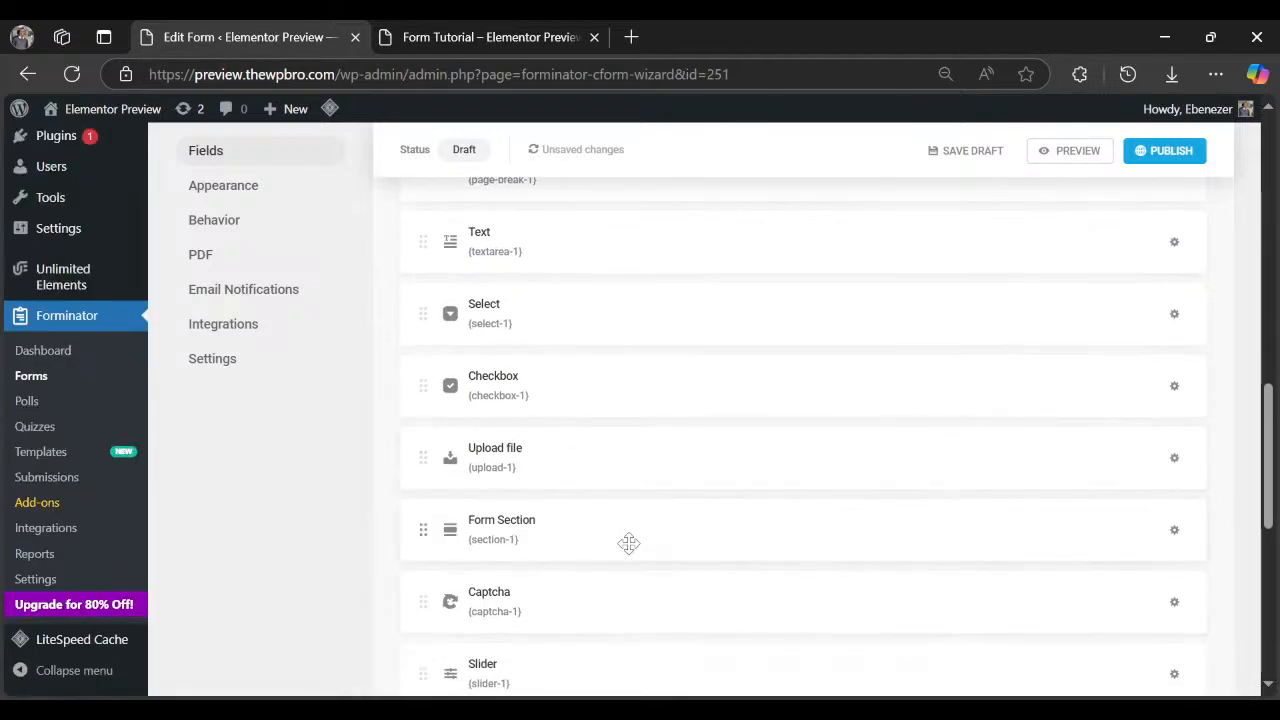
scroll(643, 531, up, 3)
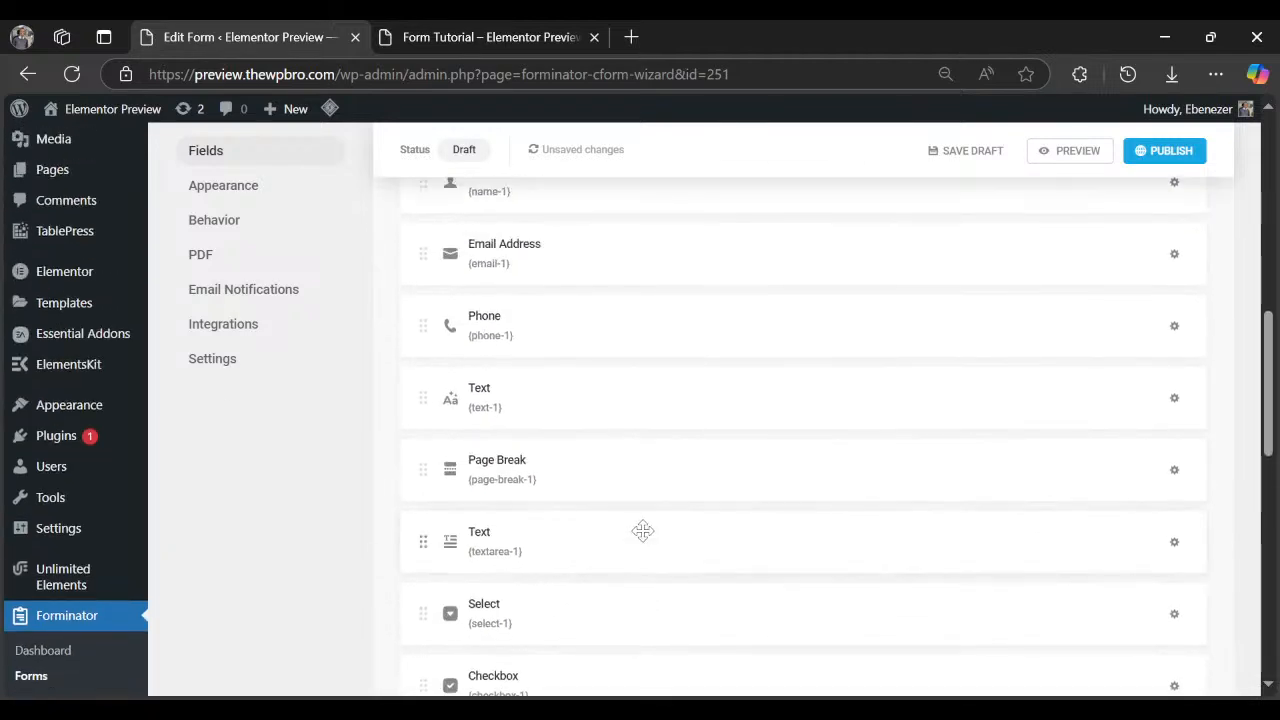
scroll(608, 586, down, 2)
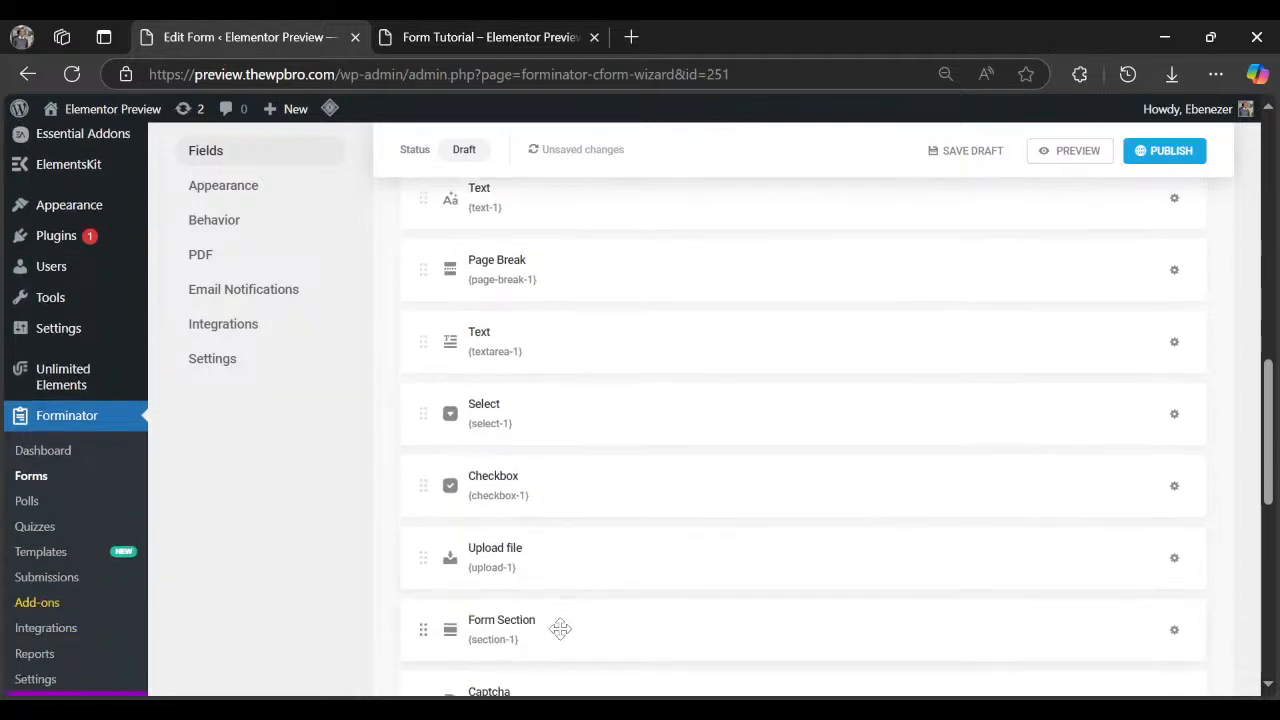
drag(560, 628, 620, 612)
scroll(770, 523, down, 1)
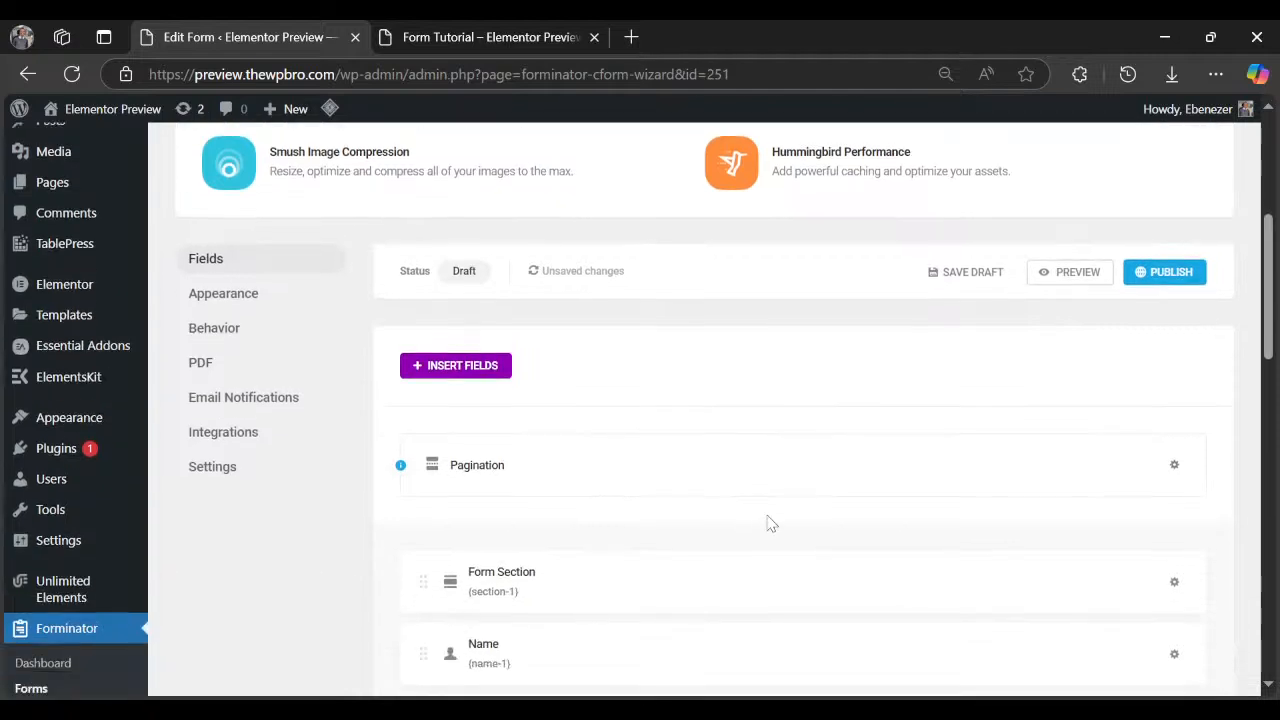
scroll(800, 510, down, 2)
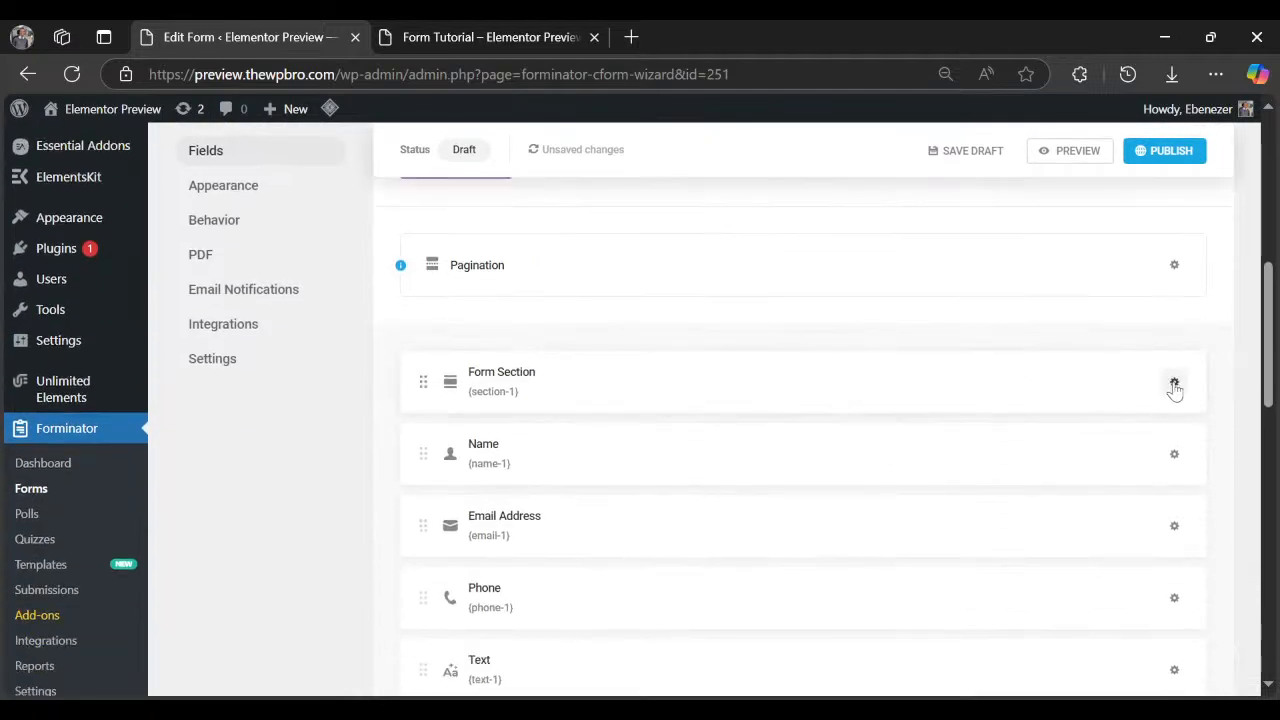
Retitle the first Form Section to 'Personal Information' and apply it.
click(1174, 387)
click(1107, 440)
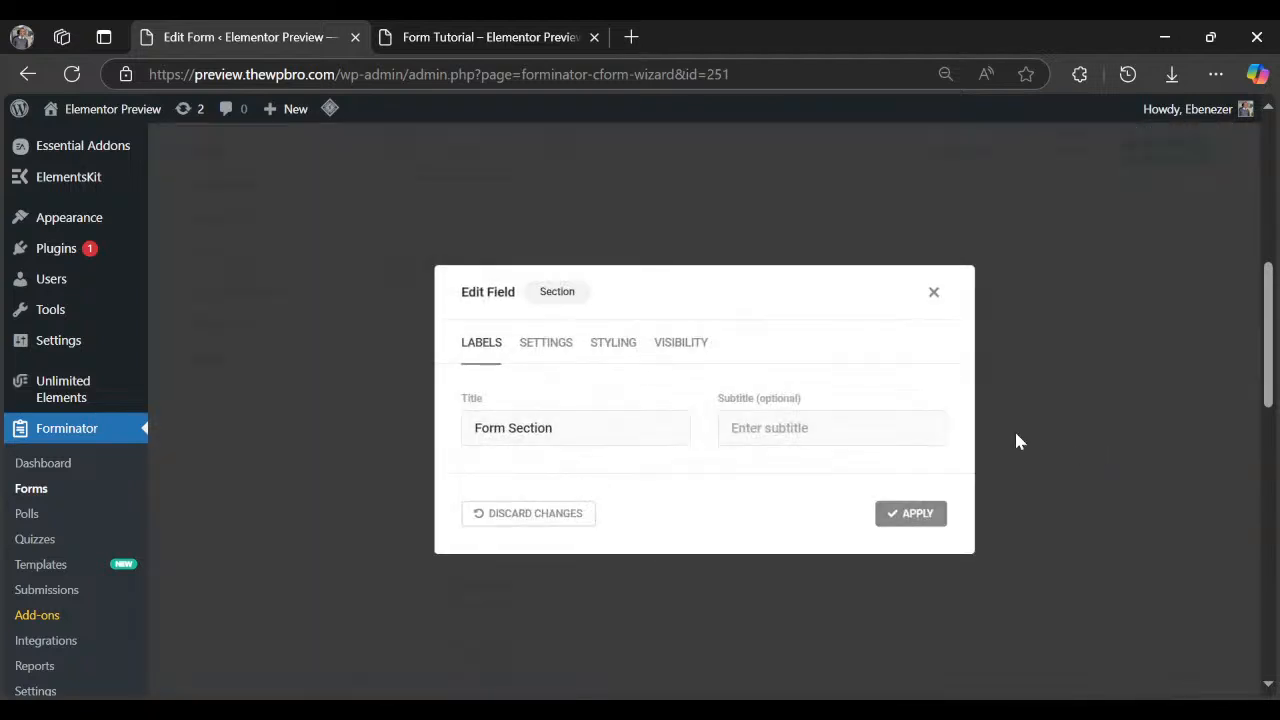
triple_click(532, 430)
text(Pero)
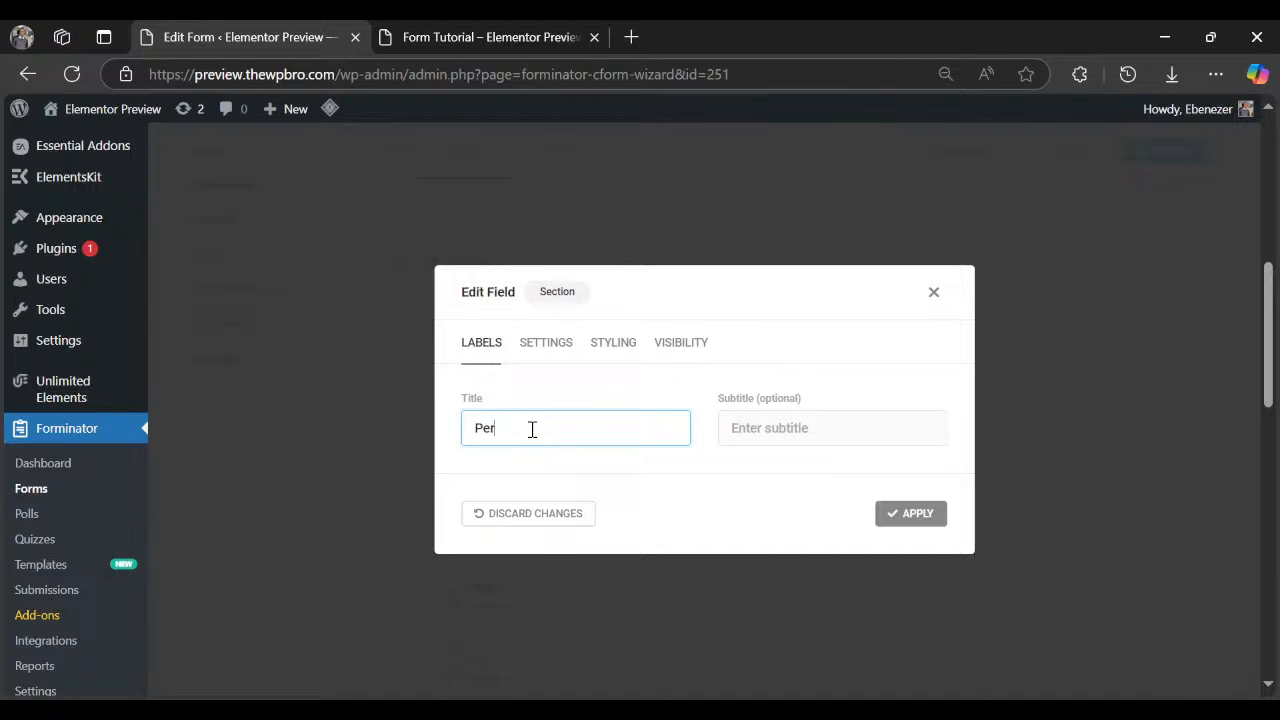
key(Tab)
click(532, 430)
text(sonal I)
key(Tab)
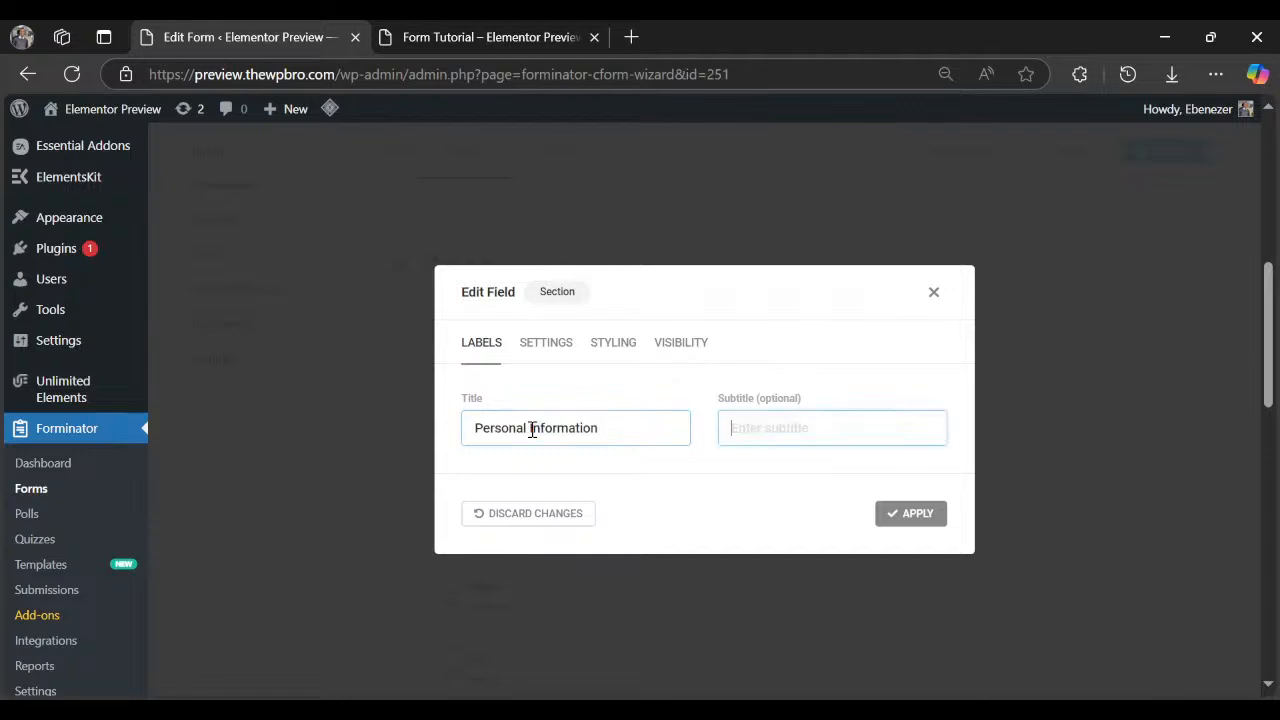
click(545, 358)
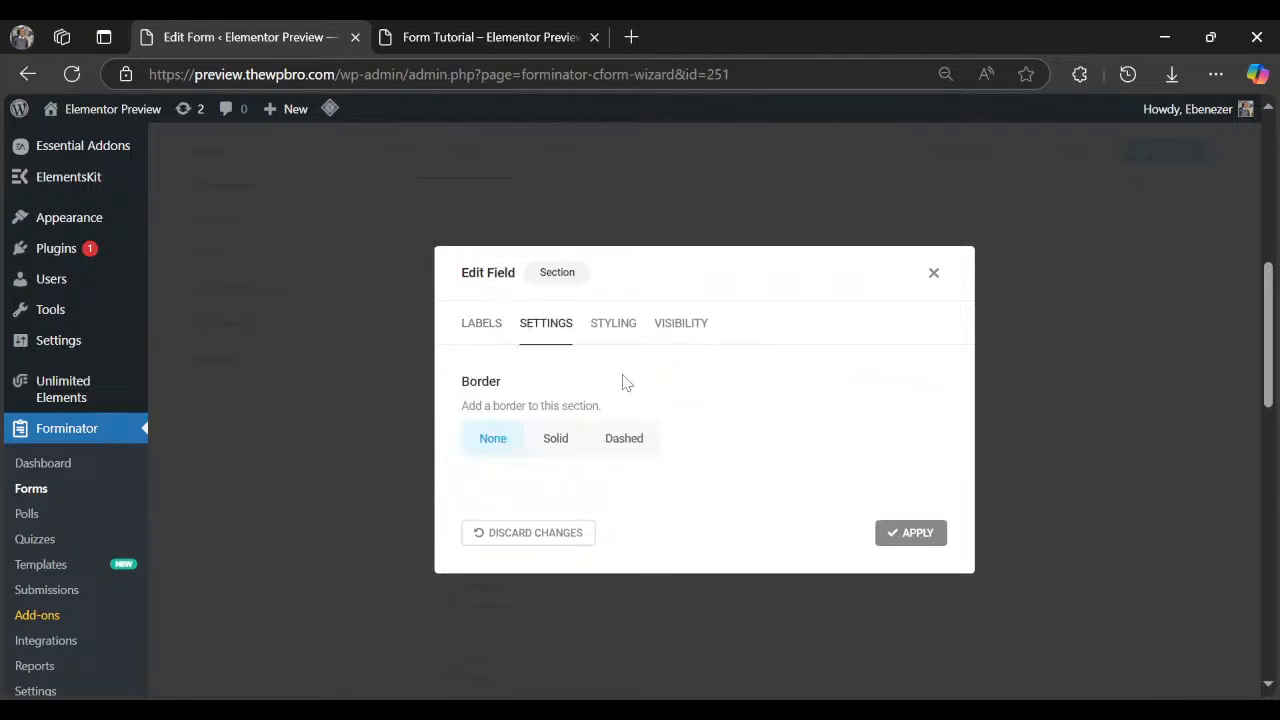
click(614, 328)
click(695, 338)
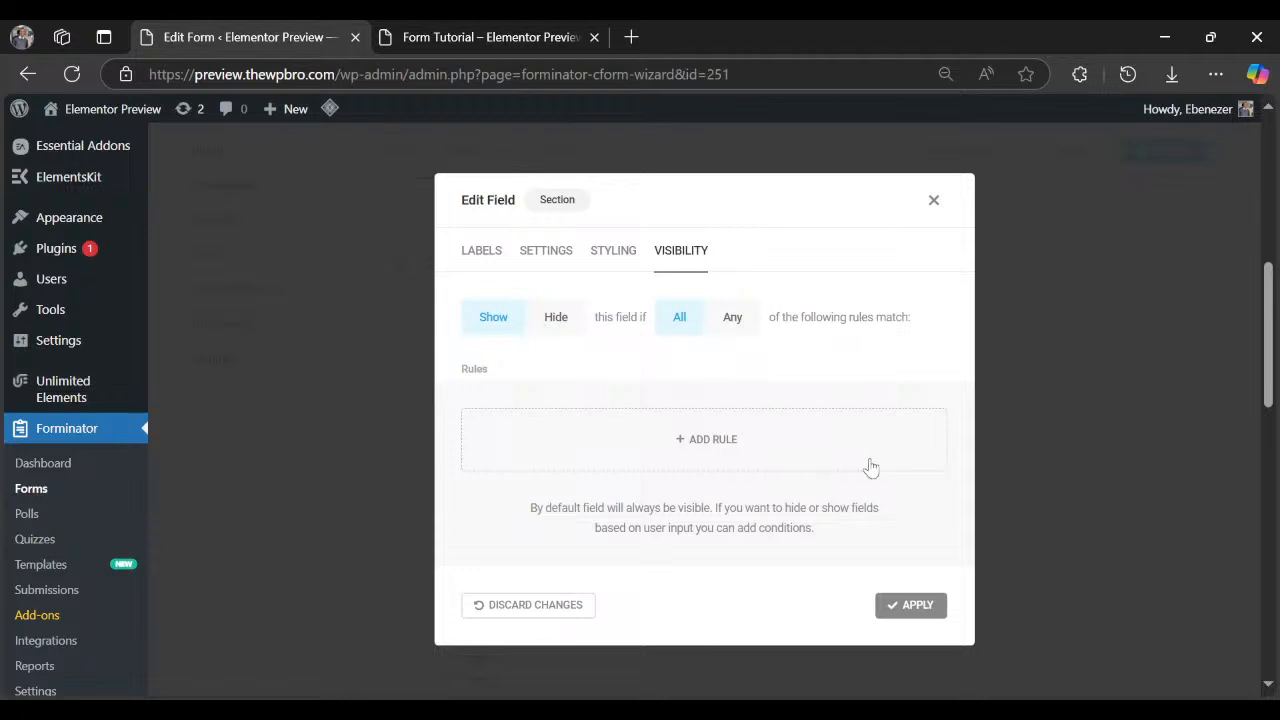
click(917, 612)
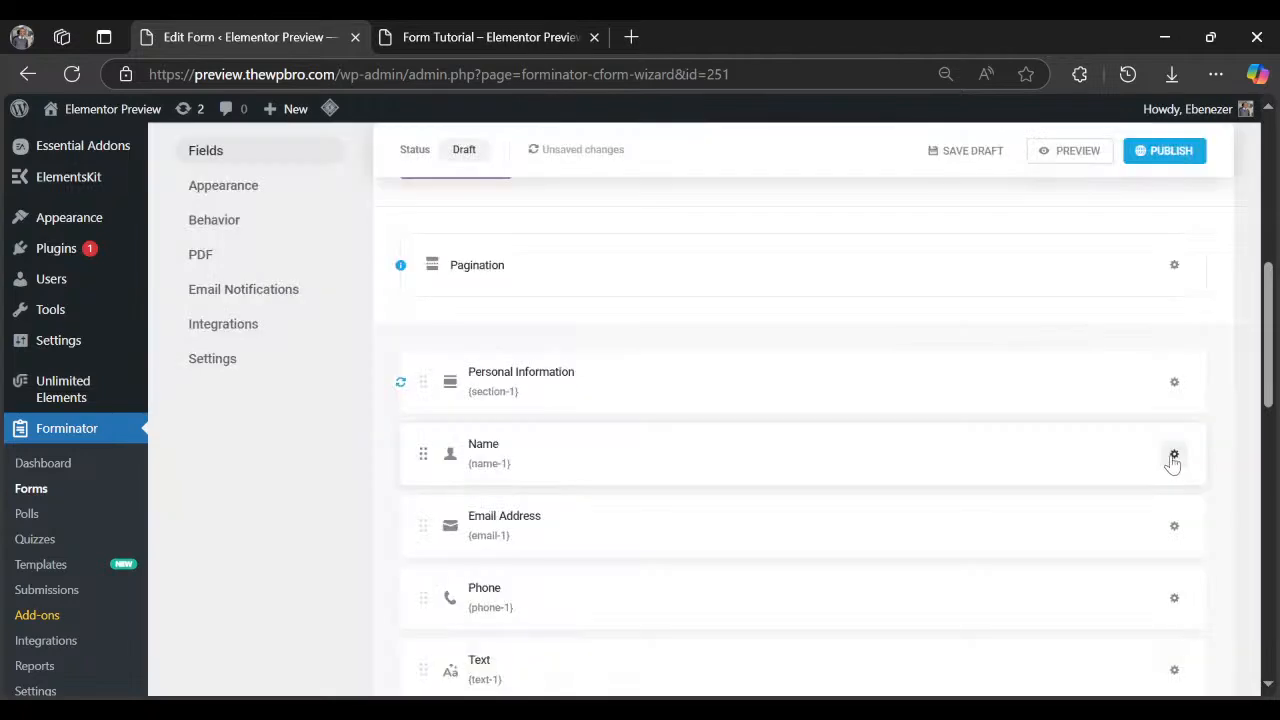
Split the Name field into parts, turn off Middle Name and change the Prefix label.
click(1174, 456)
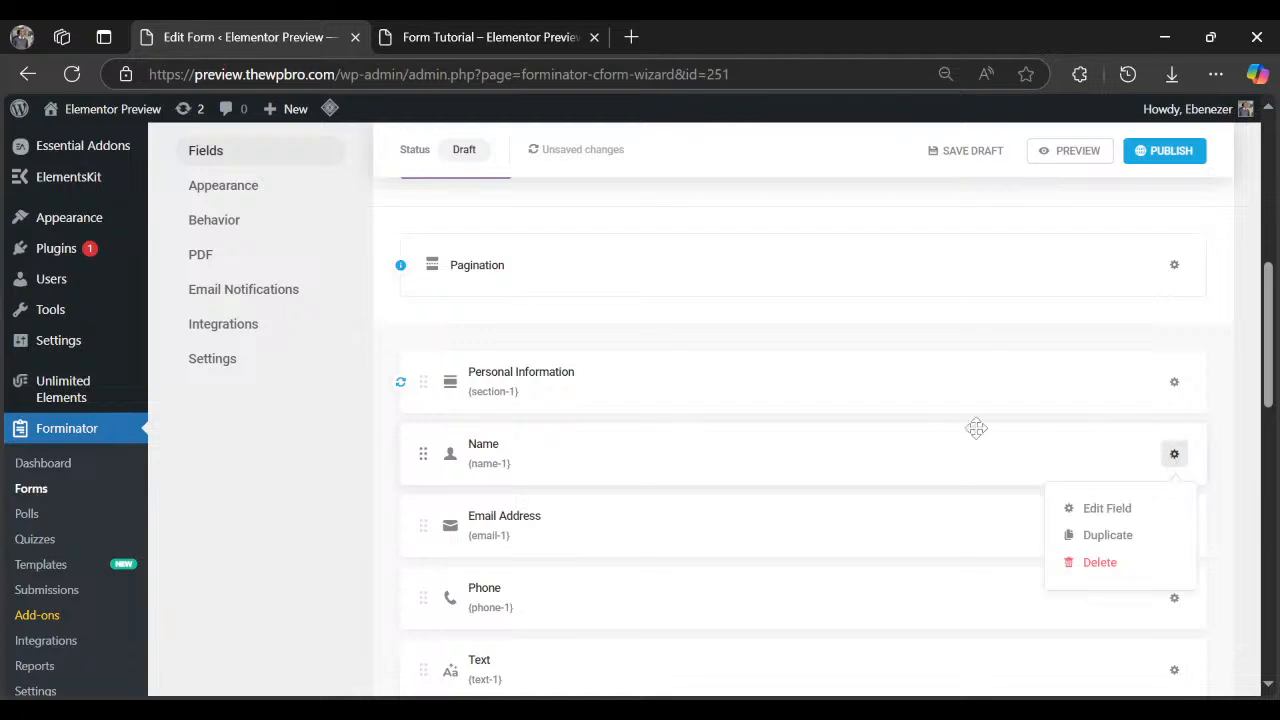
click(1104, 510)
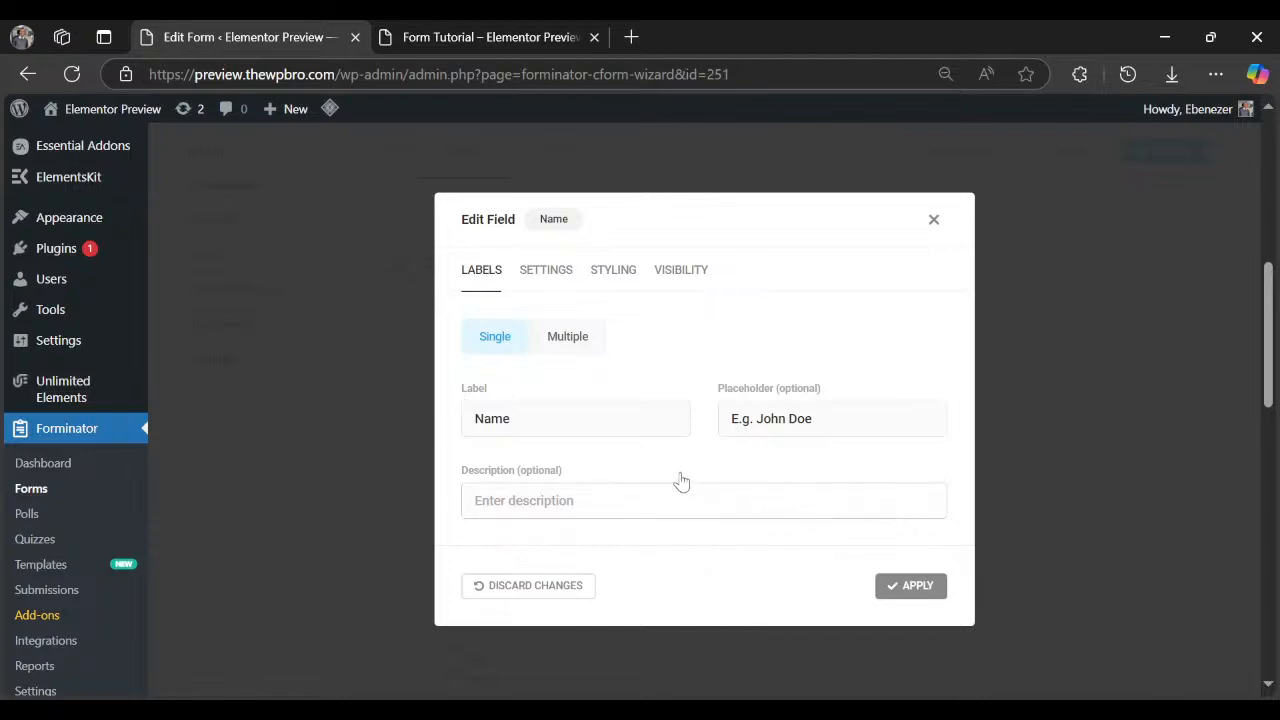
click(577, 347)
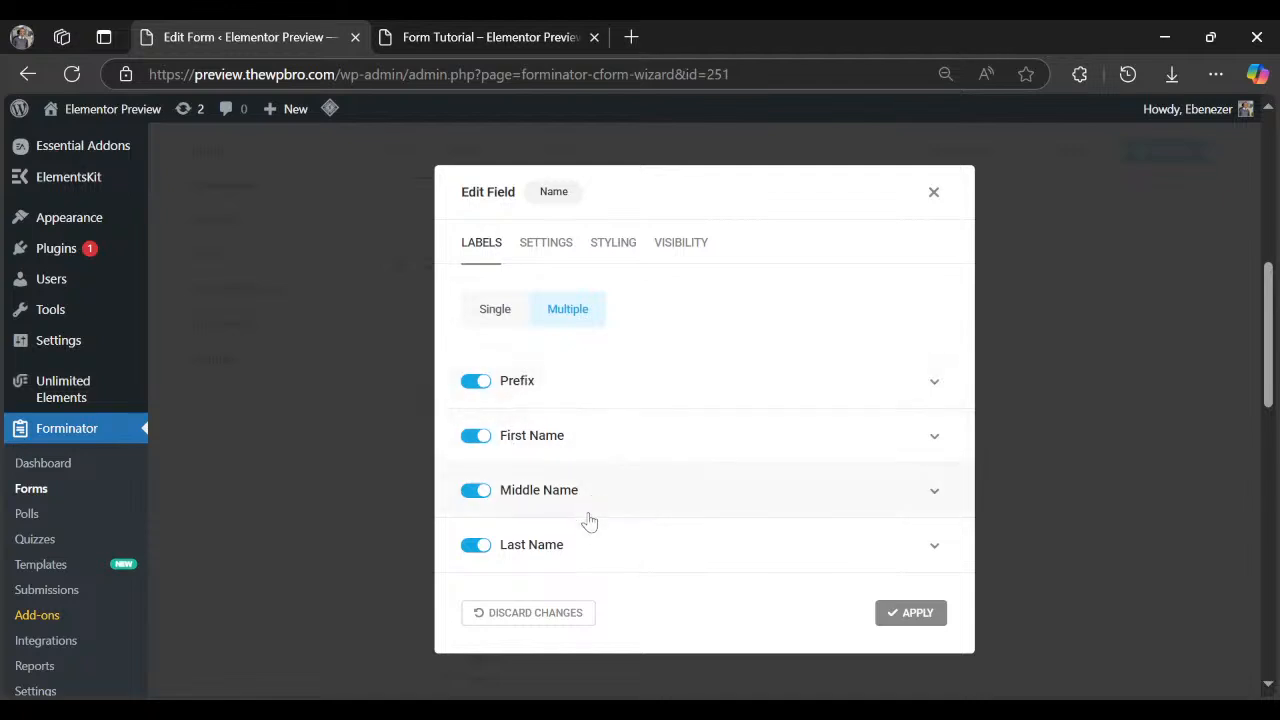
click(478, 491)
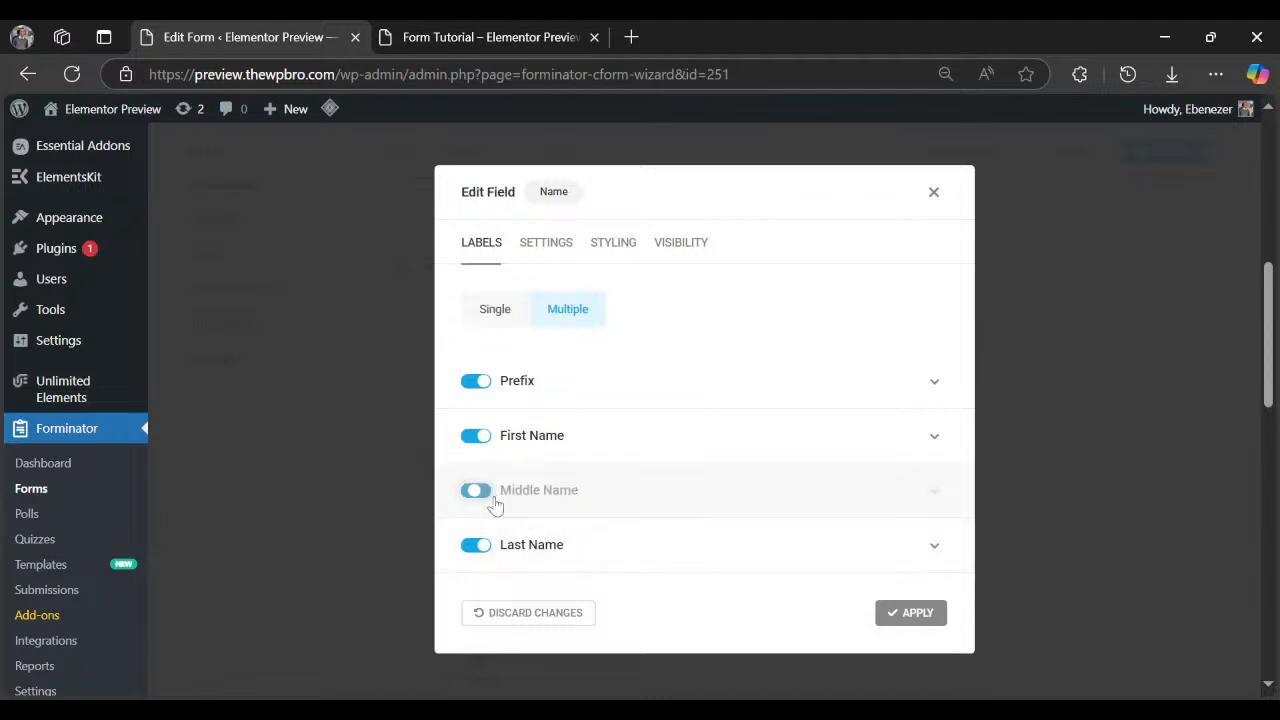
click(936, 437)
scroll(683, 489, down, 2)
scroll(683, 489, up, 2)
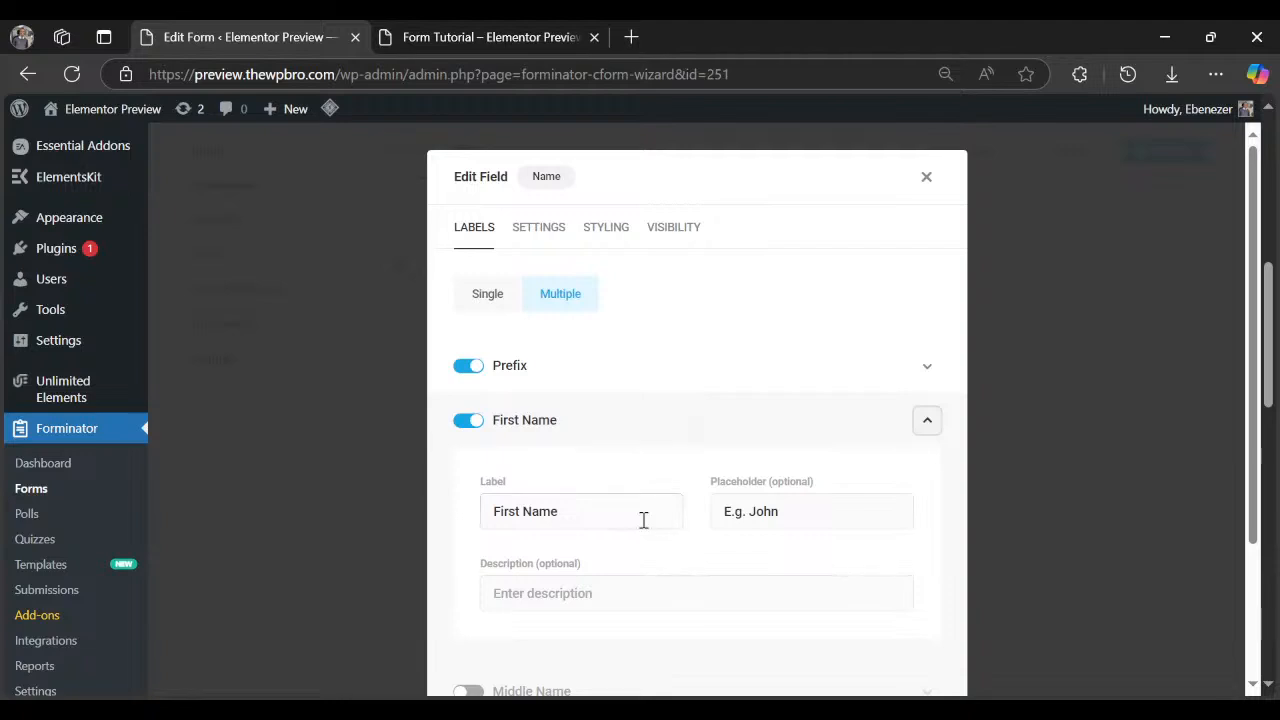
click(610, 420)
click(598, 368)
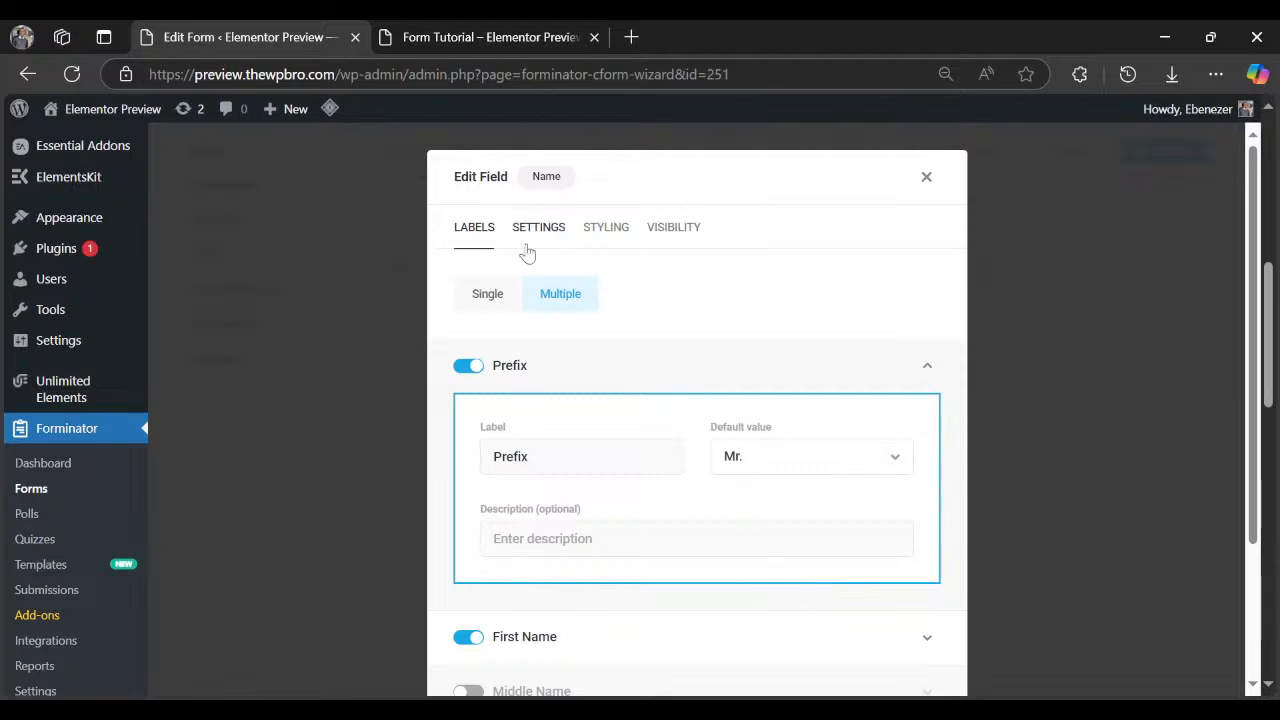
double_click(542, 449)
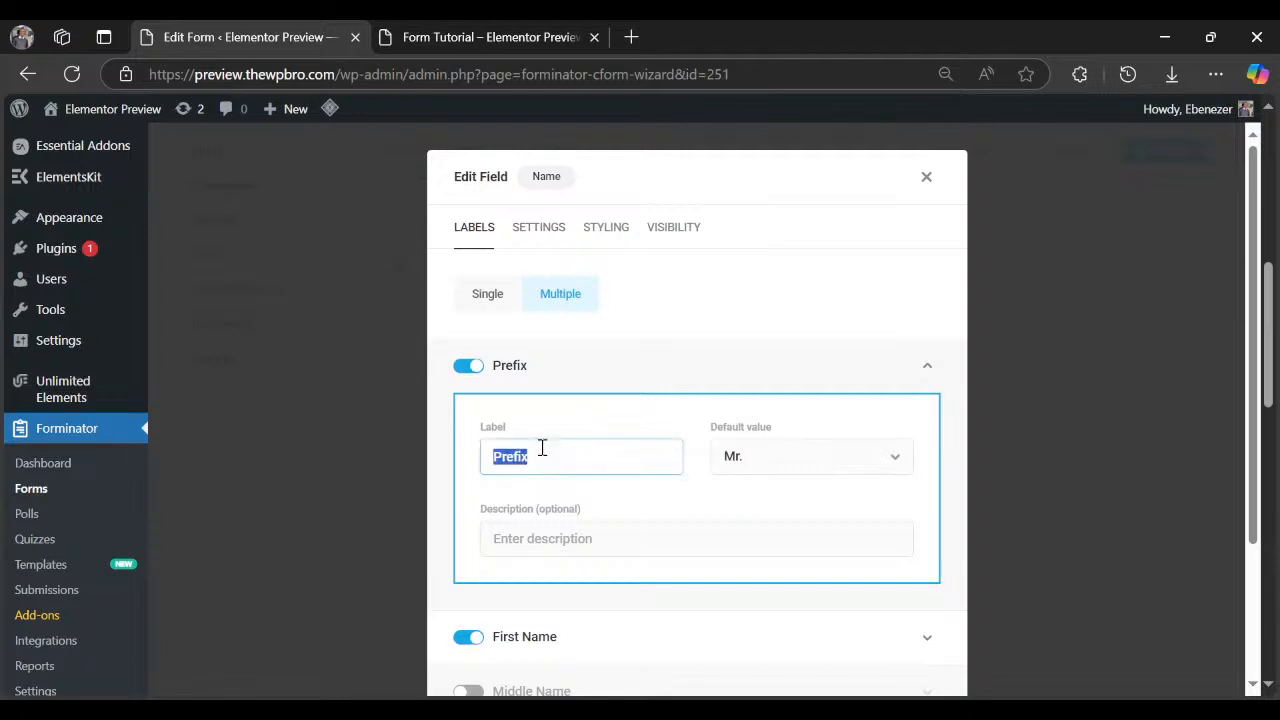
text(Title)
click(591, 378)
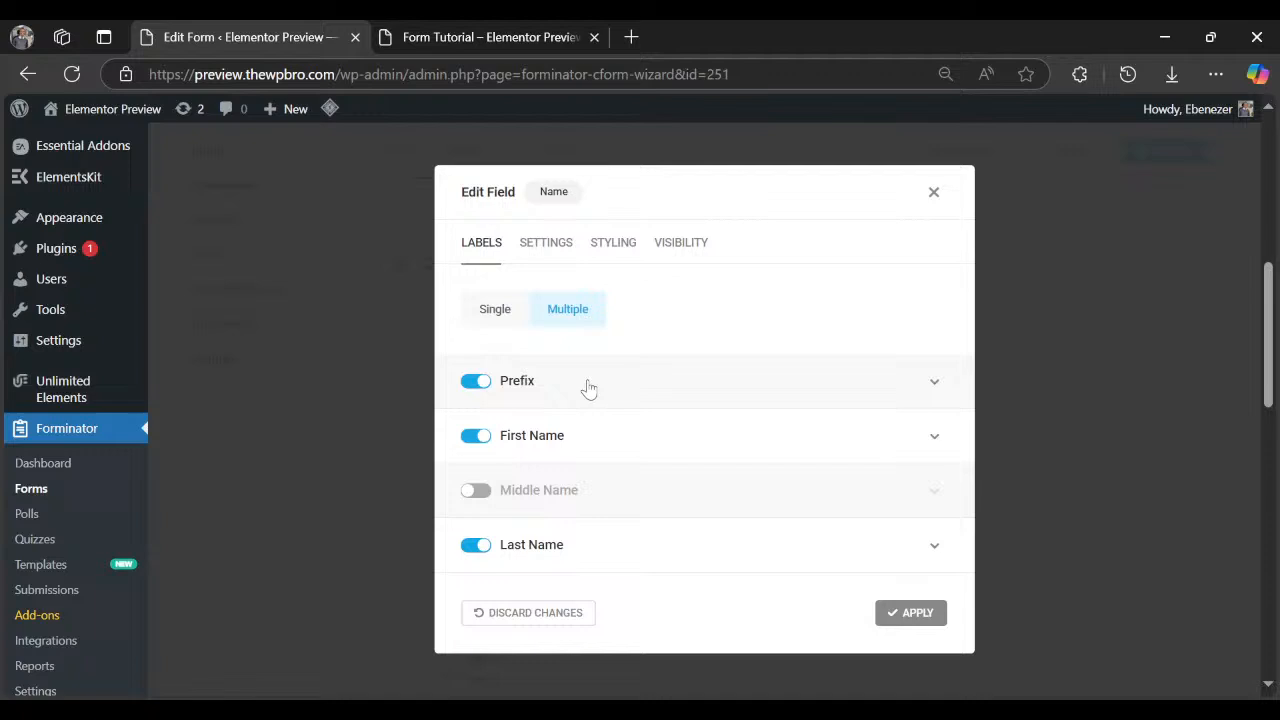
Make First Name and Last Name required and apply the Name field changes.
click(548, 245)
scroll(590, 413, down, 2)
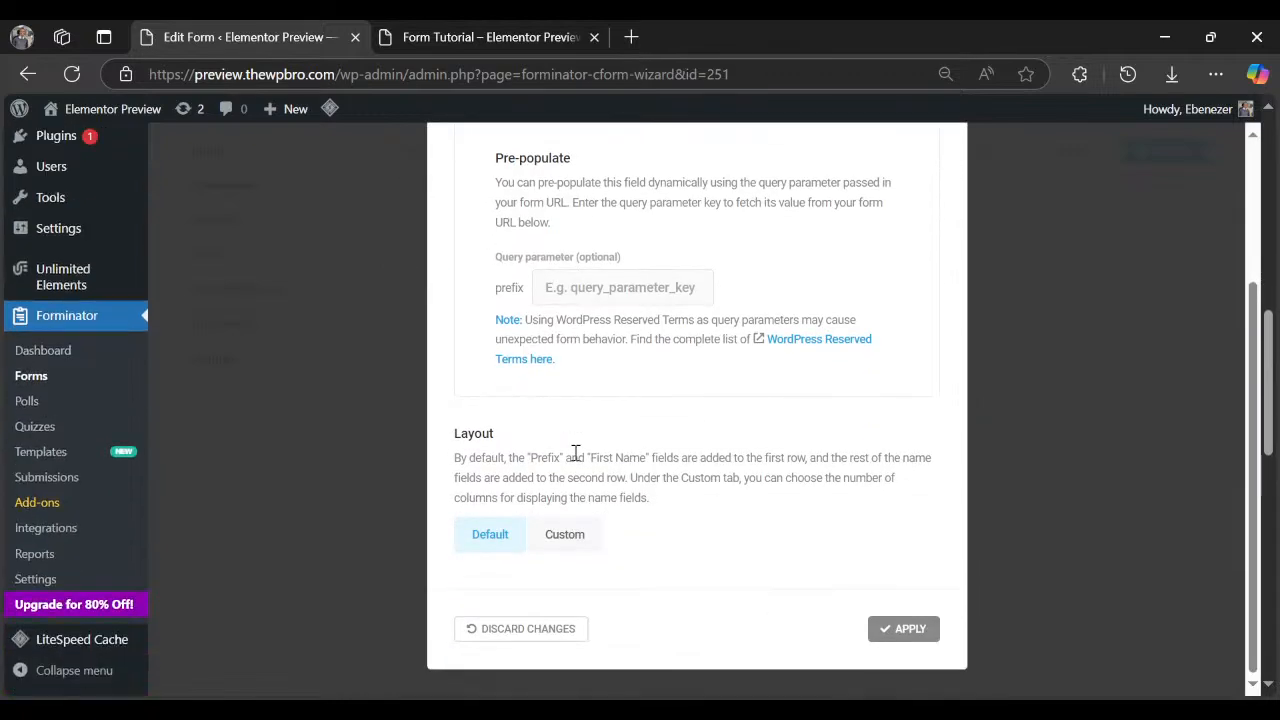
scroll(576, 453, up, 3)
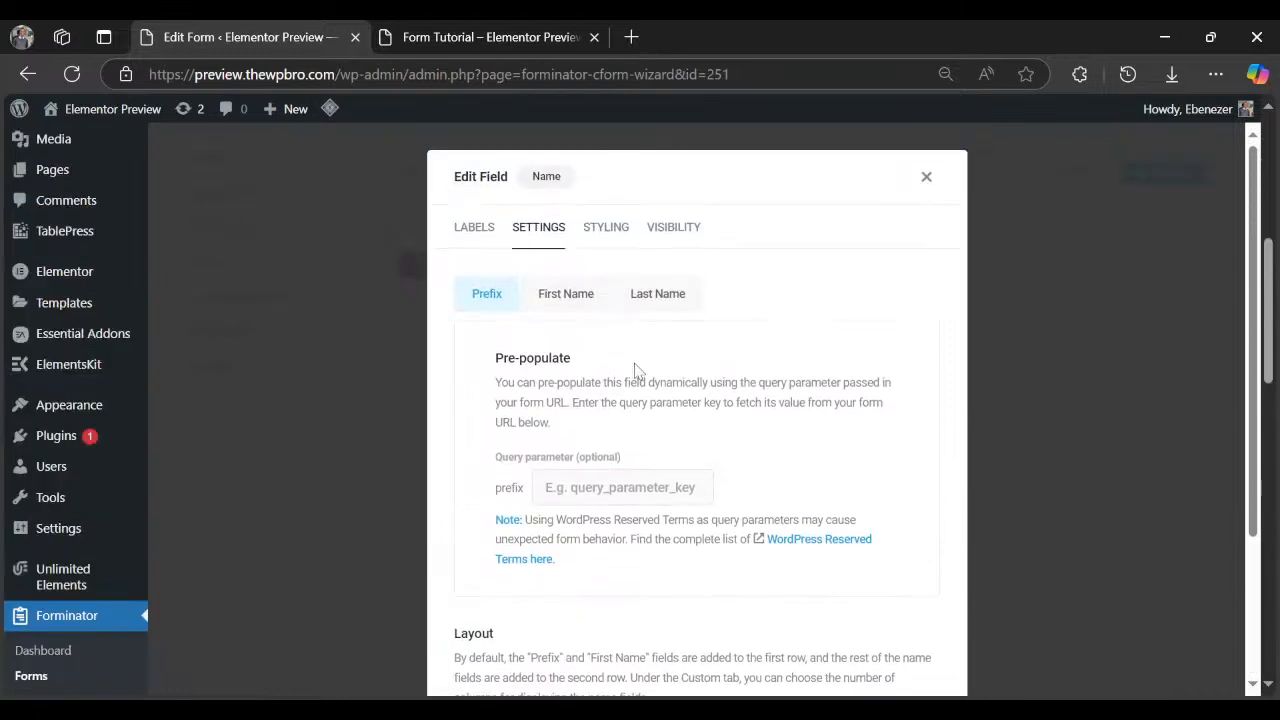
click(585, 306)
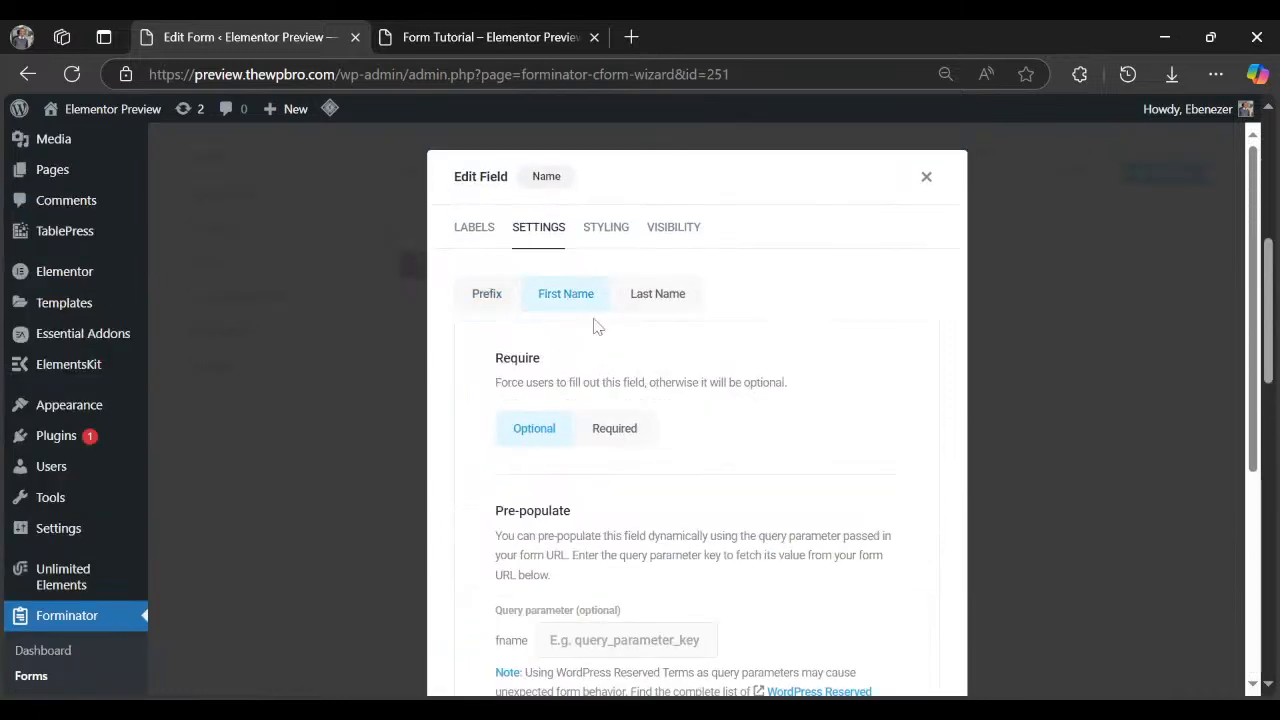
click(620, 432)
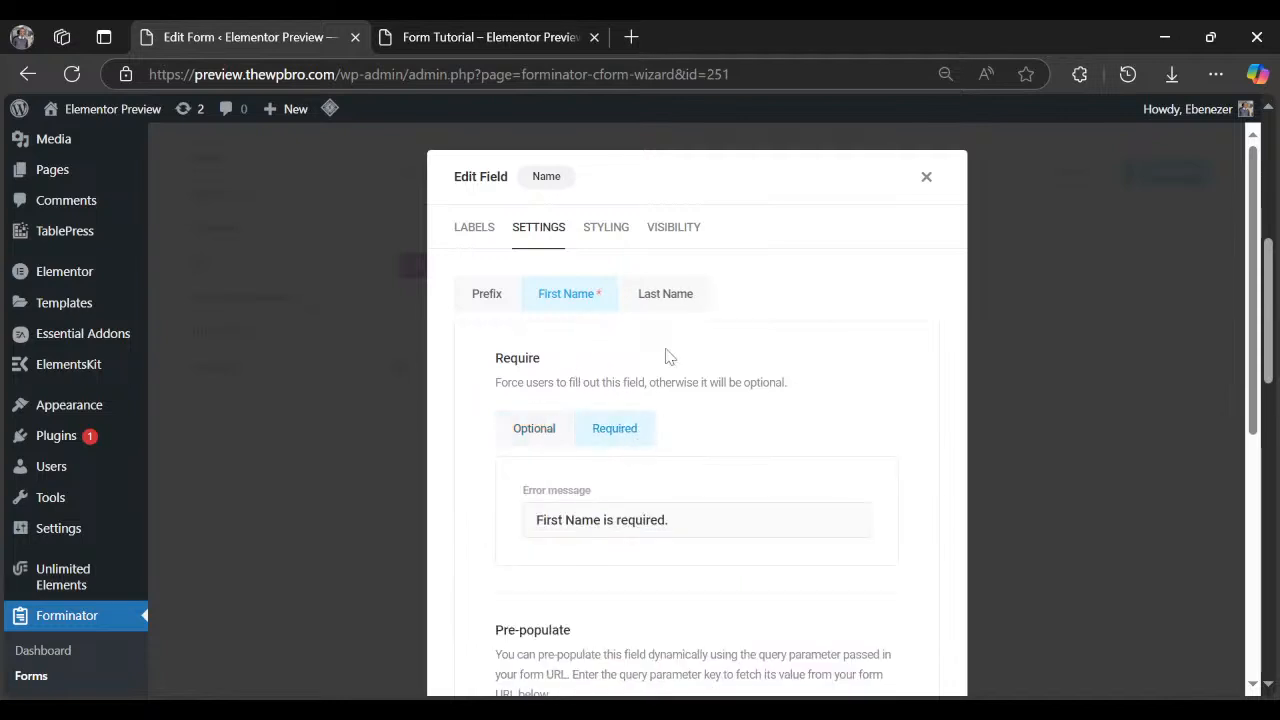
click(668, 296)
click(617, 432)
click(563, 530)
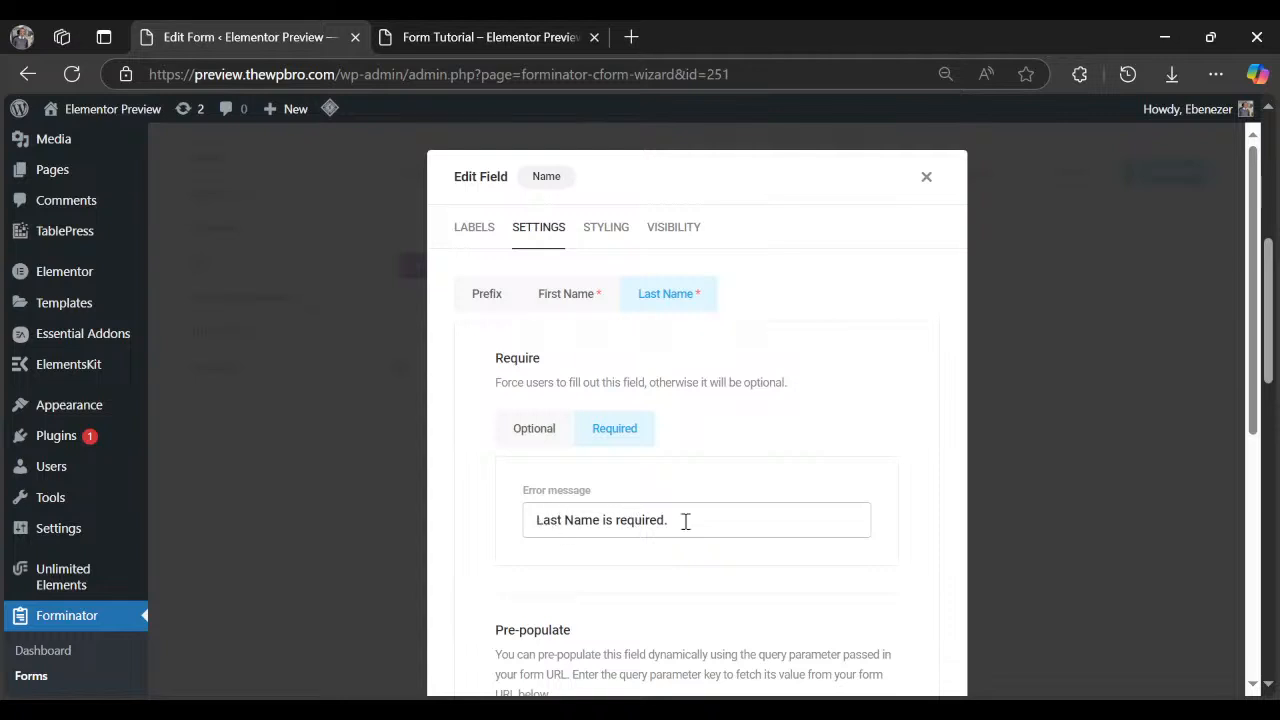
scroll(690, 515, down, 5)
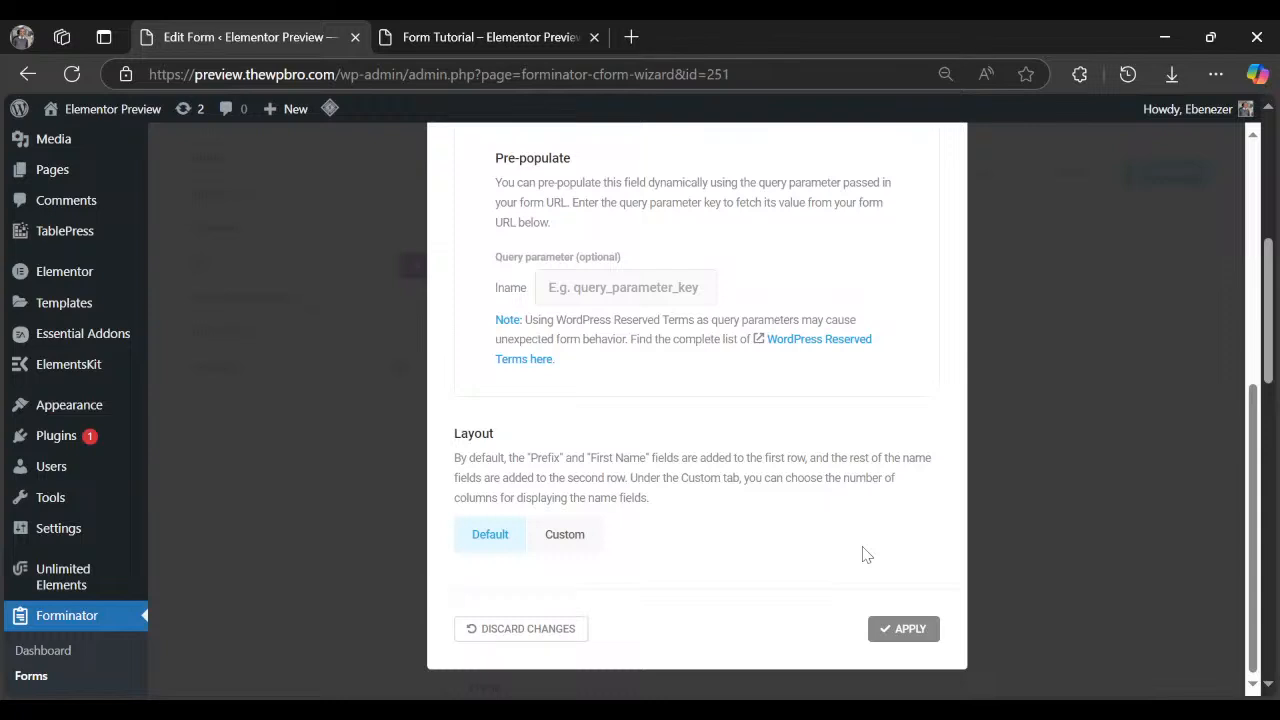
click(903, 629)
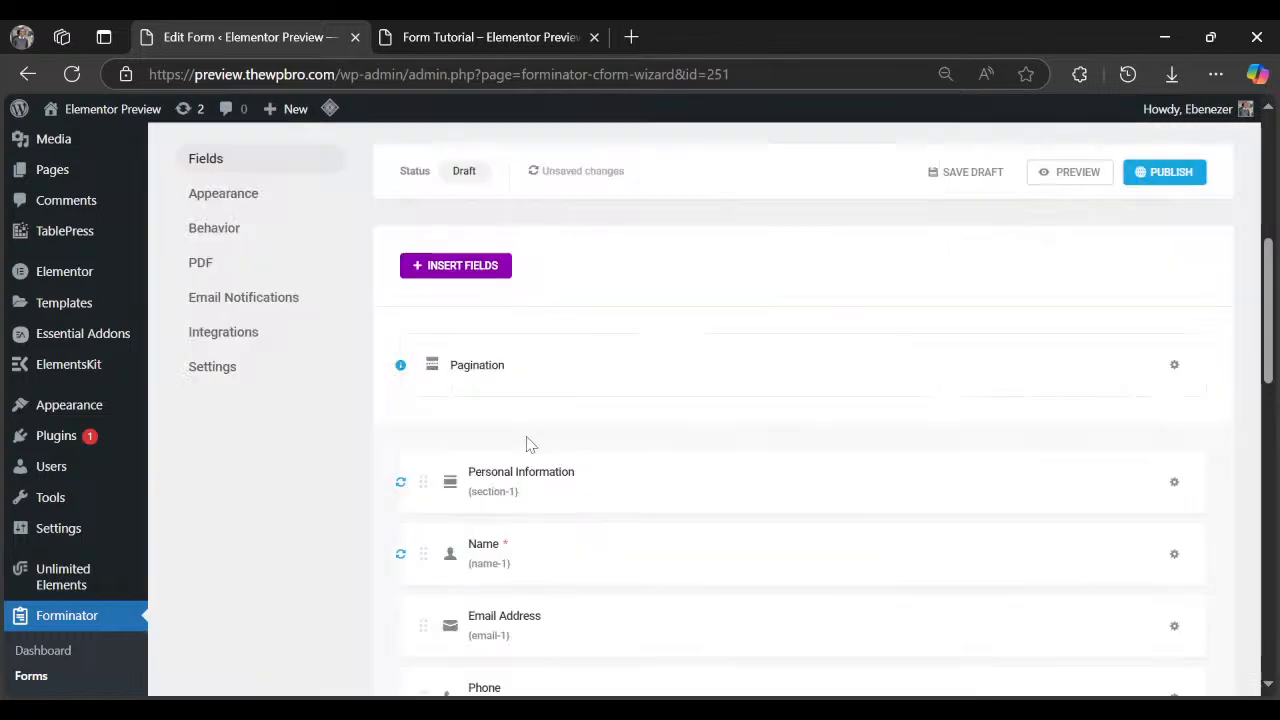
Make Email Address required, rewording its error message to mention 'email address'.
scroll(536, 436, down, 1)
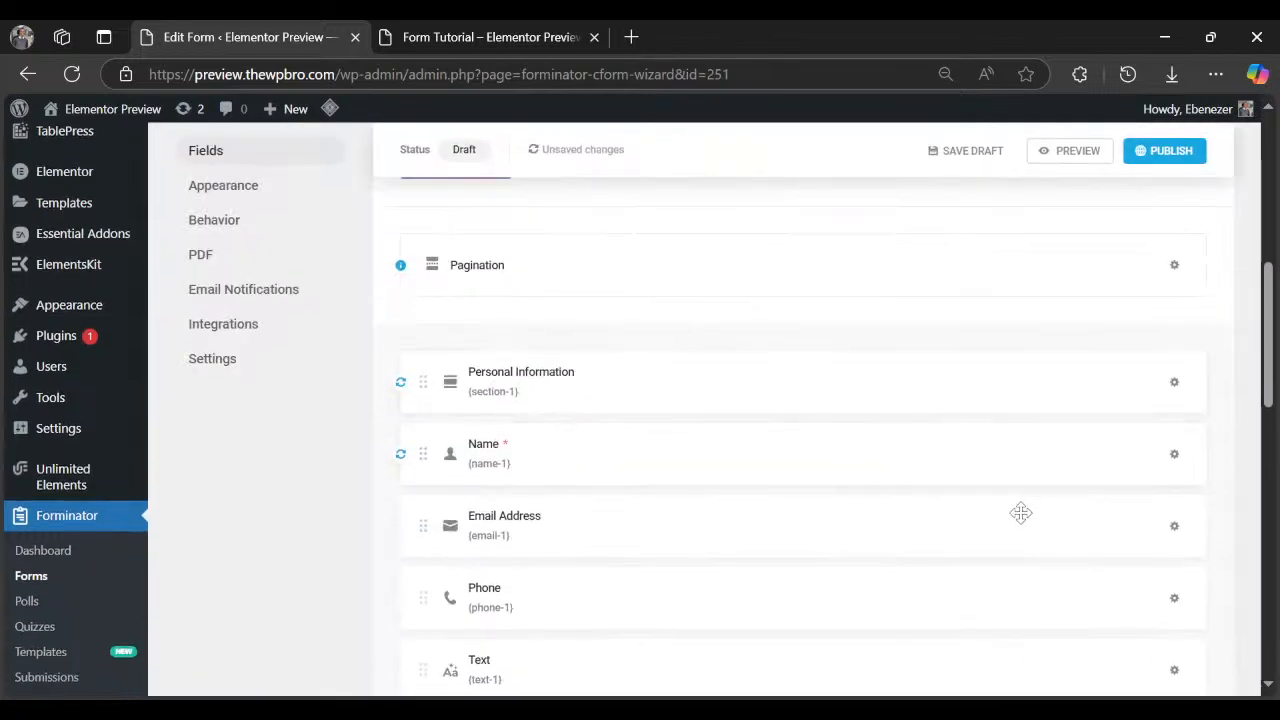
click(1174, 527)
click(1143, 580)
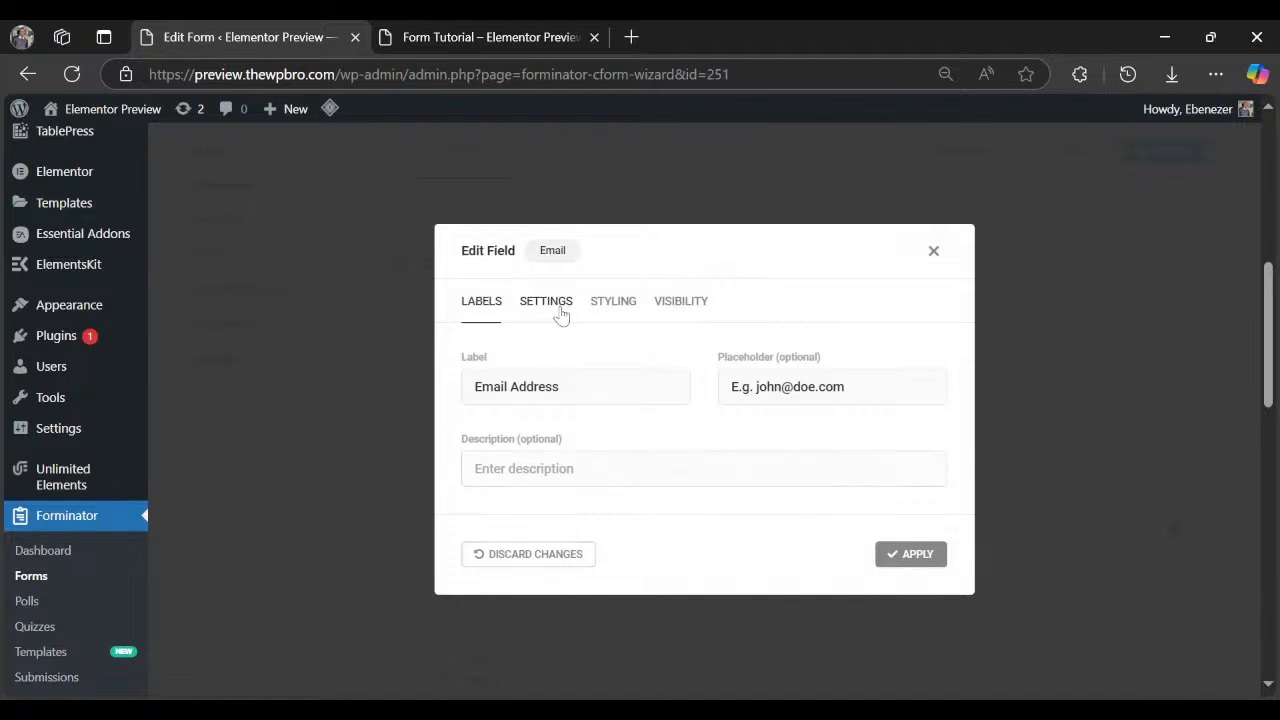
click(548, 303)
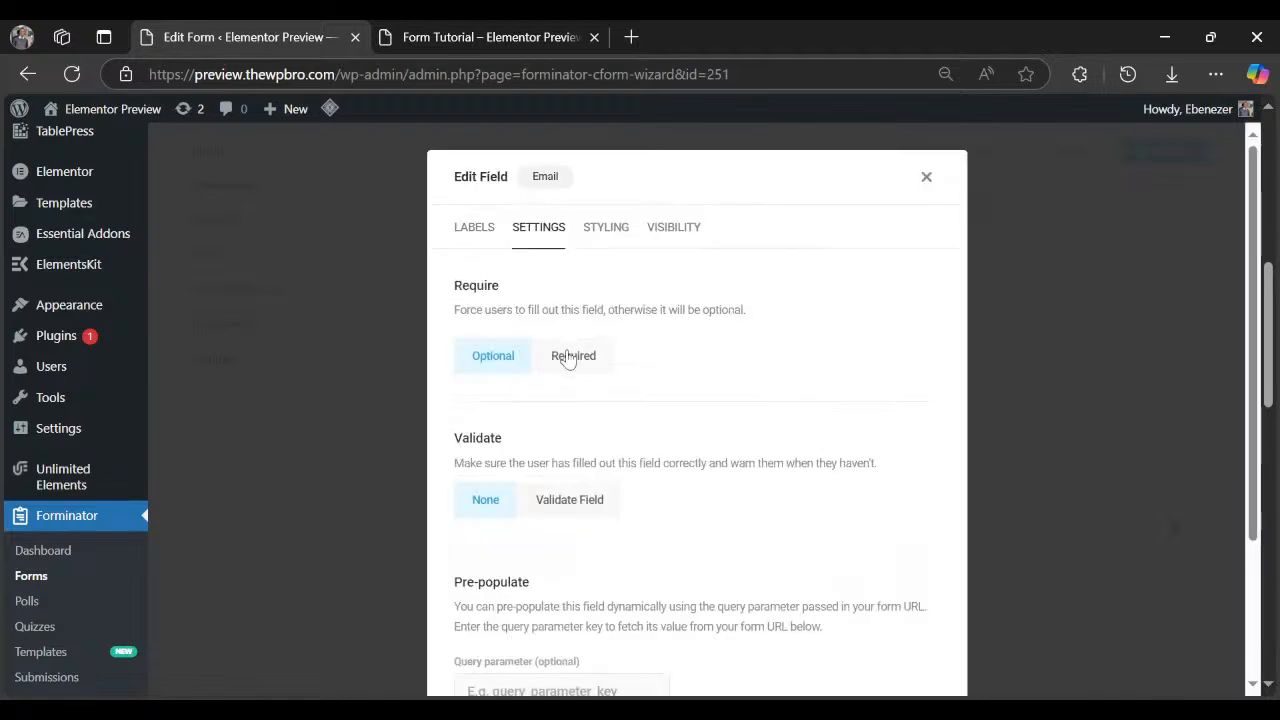
click(568, 358)
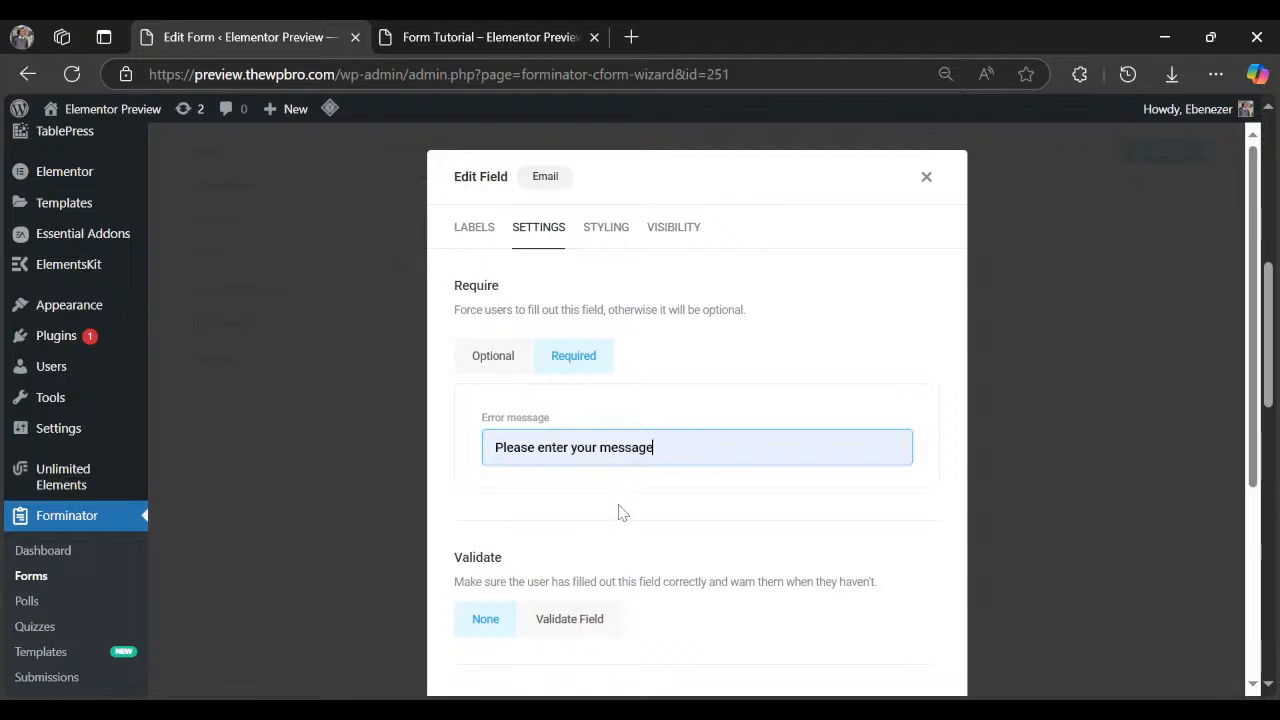
double_click(611, 449)
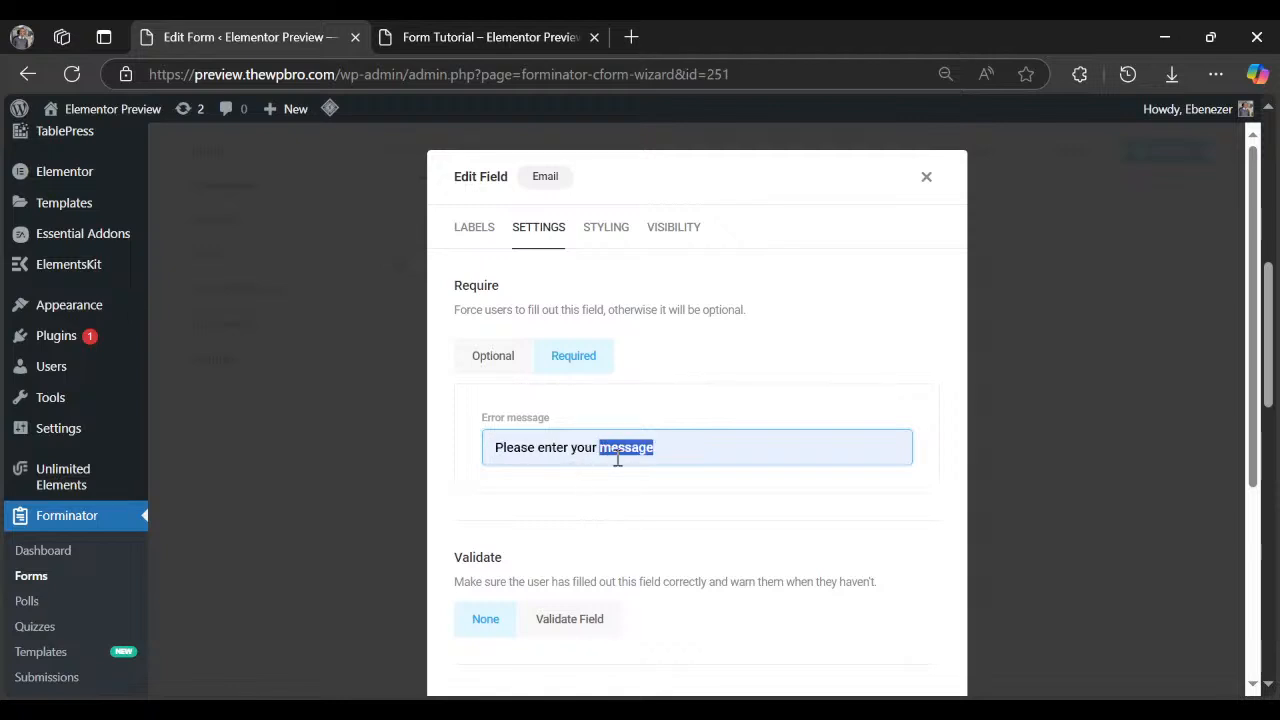
text(email ad)
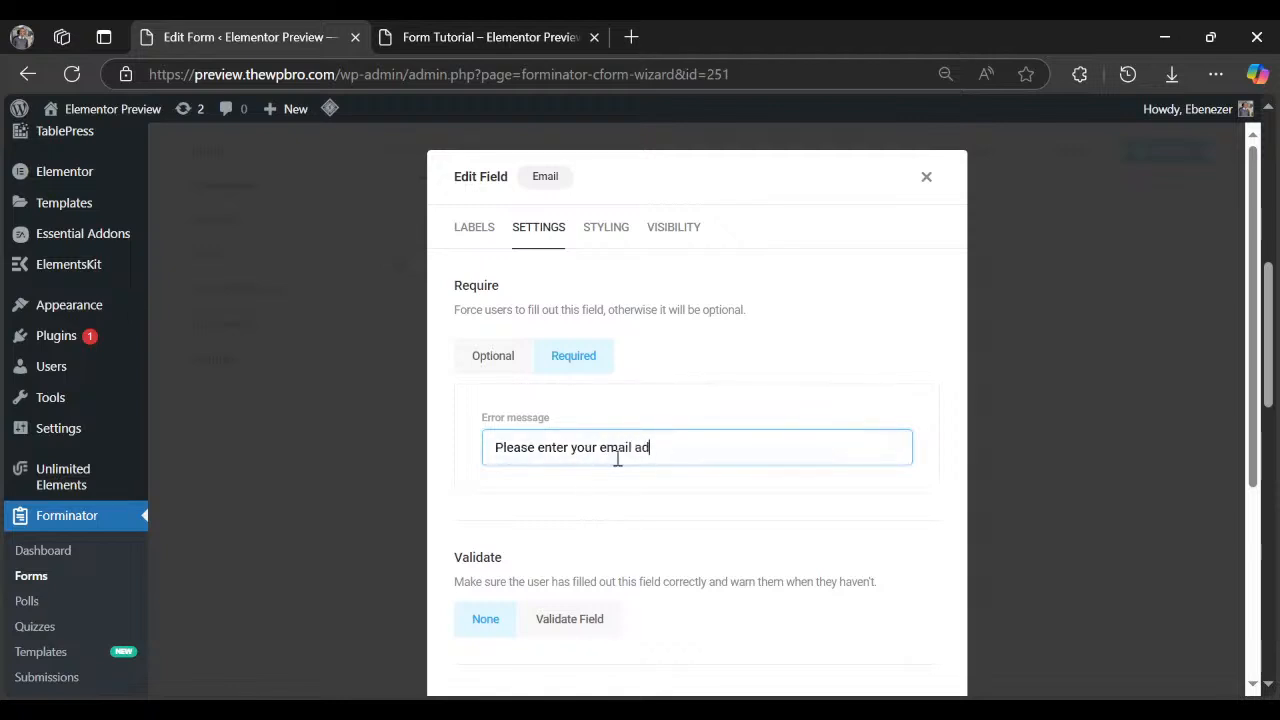
text(dress)
Enable email validation with message 'Please enter a valid email address.' and apply.
scroll(617, 458, down, 3)
click(572, 320)
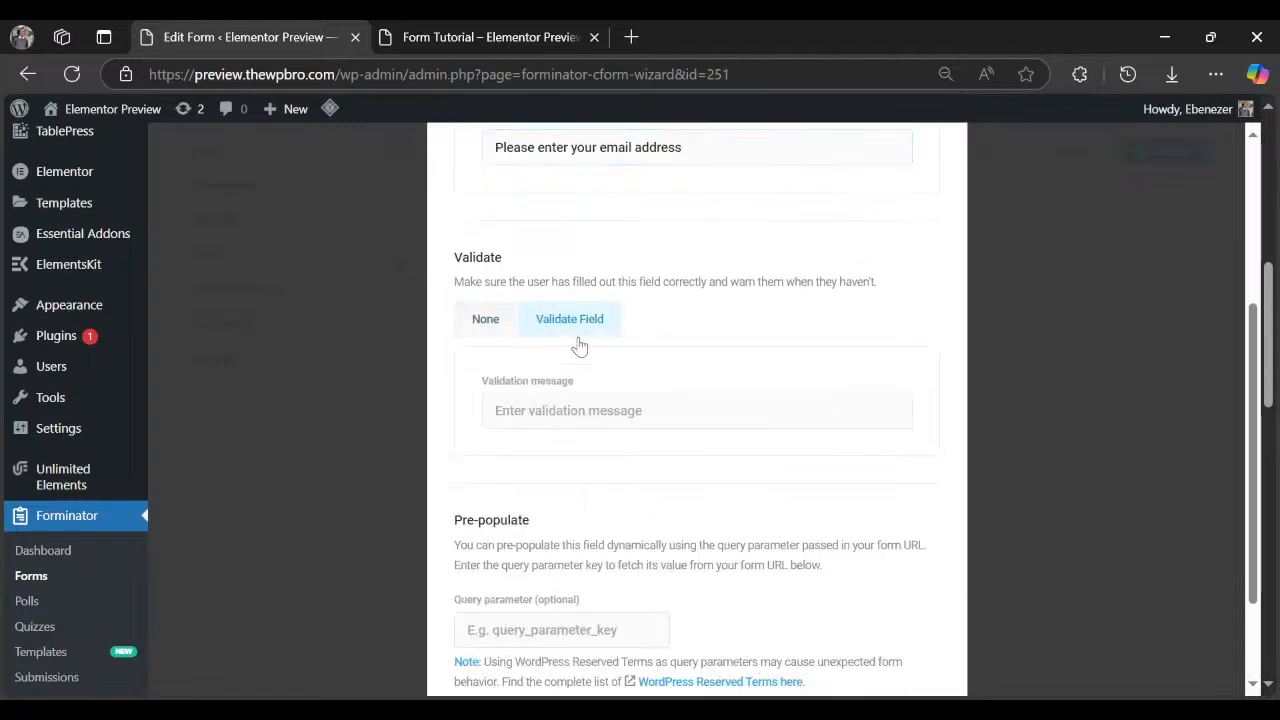
click(585, 410)
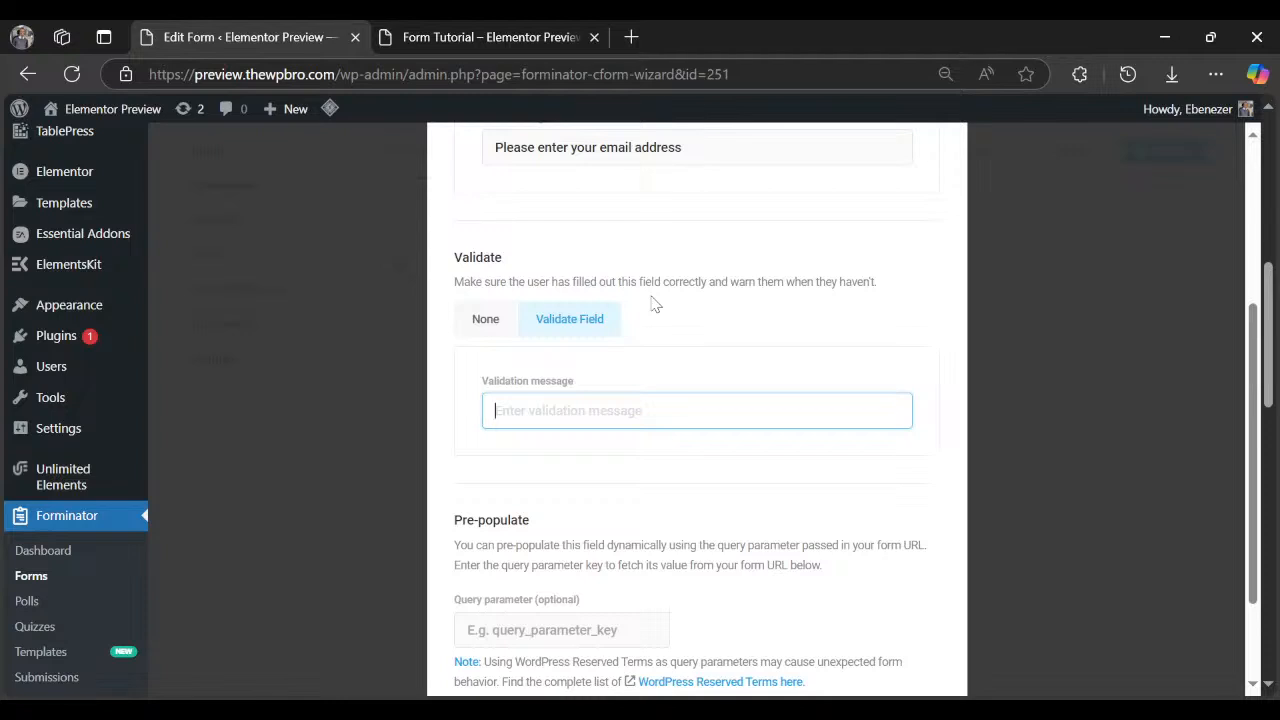
text(Please)
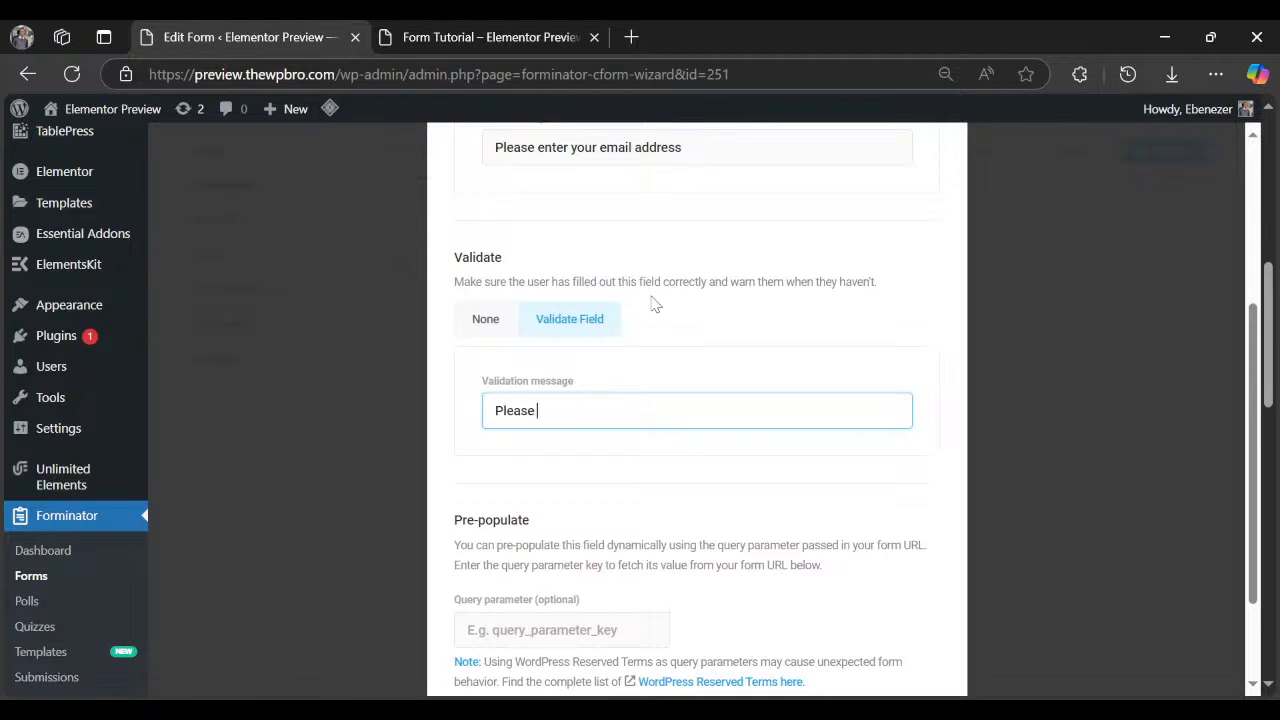
text( enter a valid email addr)
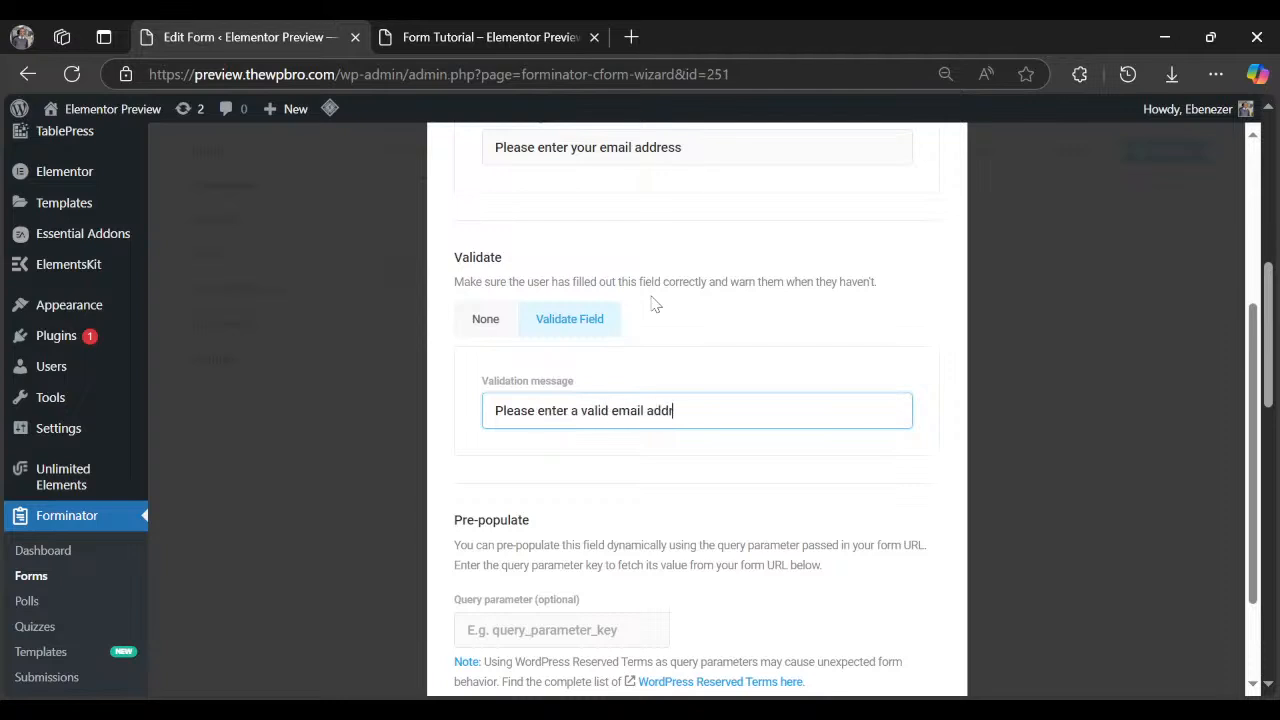
text(ess.)
scroll(654, 300, up, 5)
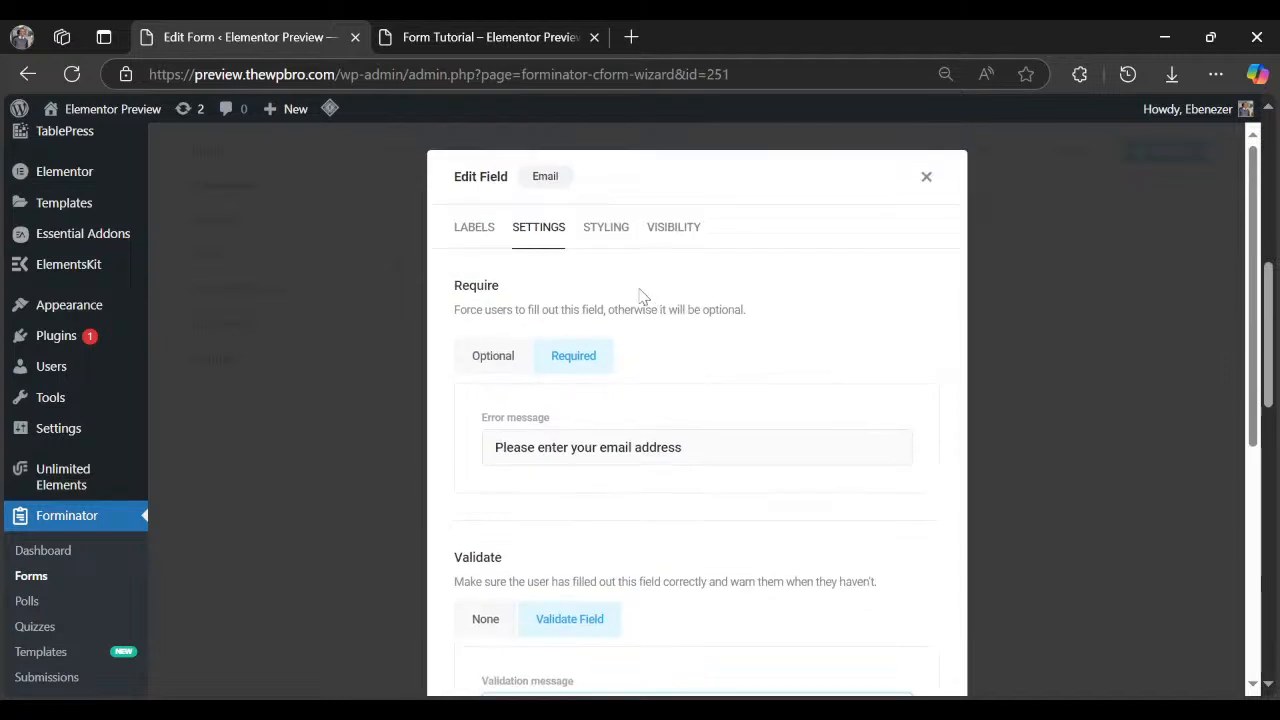
click(662, 238)
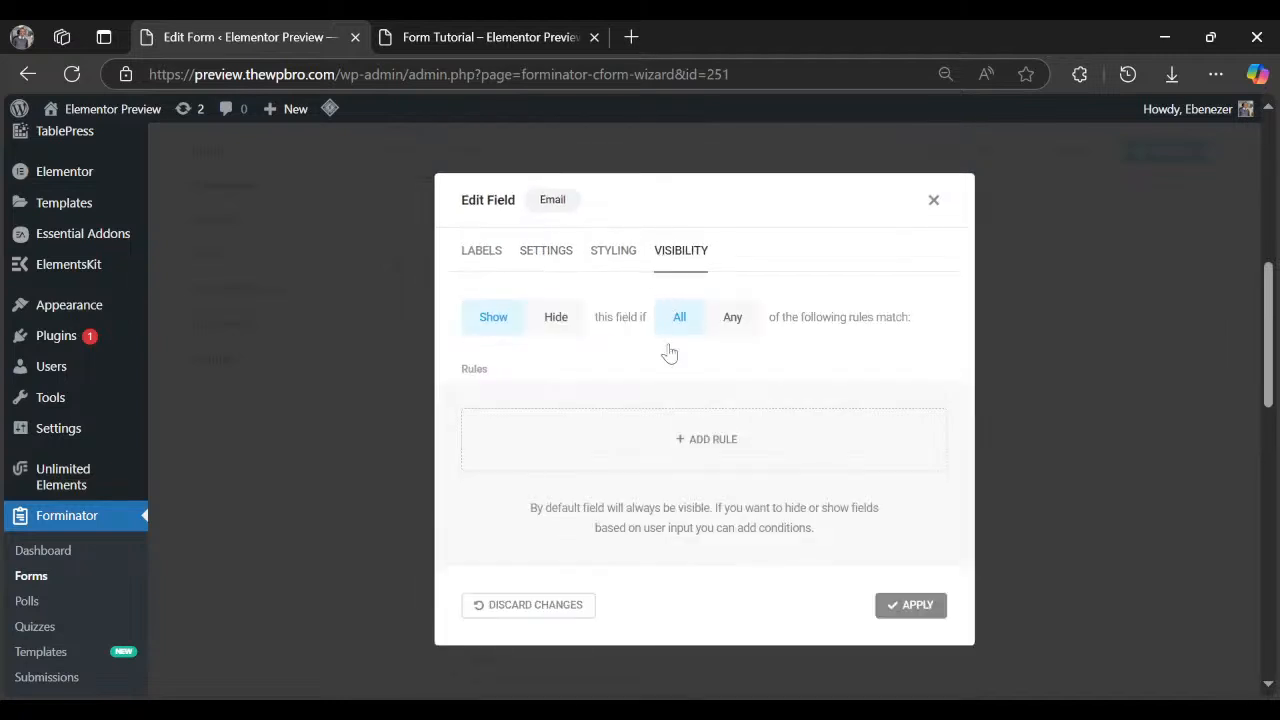
click(890, 612)
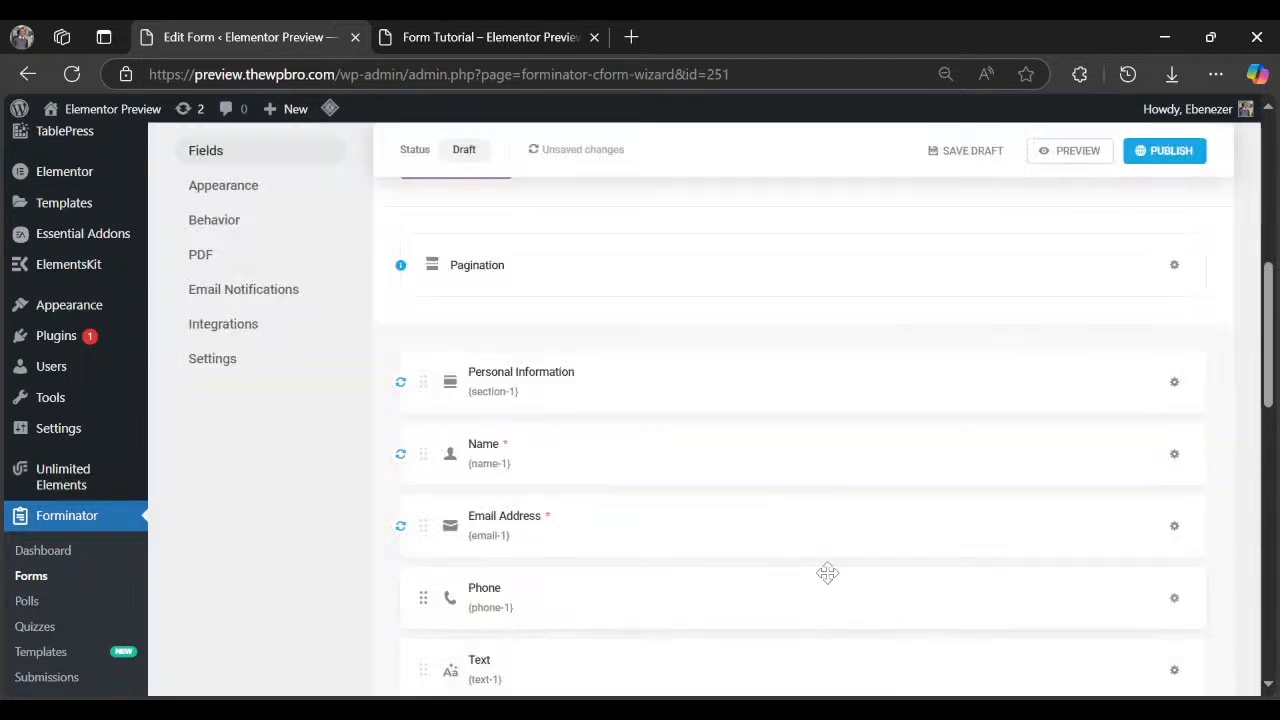
scroll(874, 538, down, 1)
Make the Phone field required with error message 'Please enter your phoen number'.
click(1173, 497)
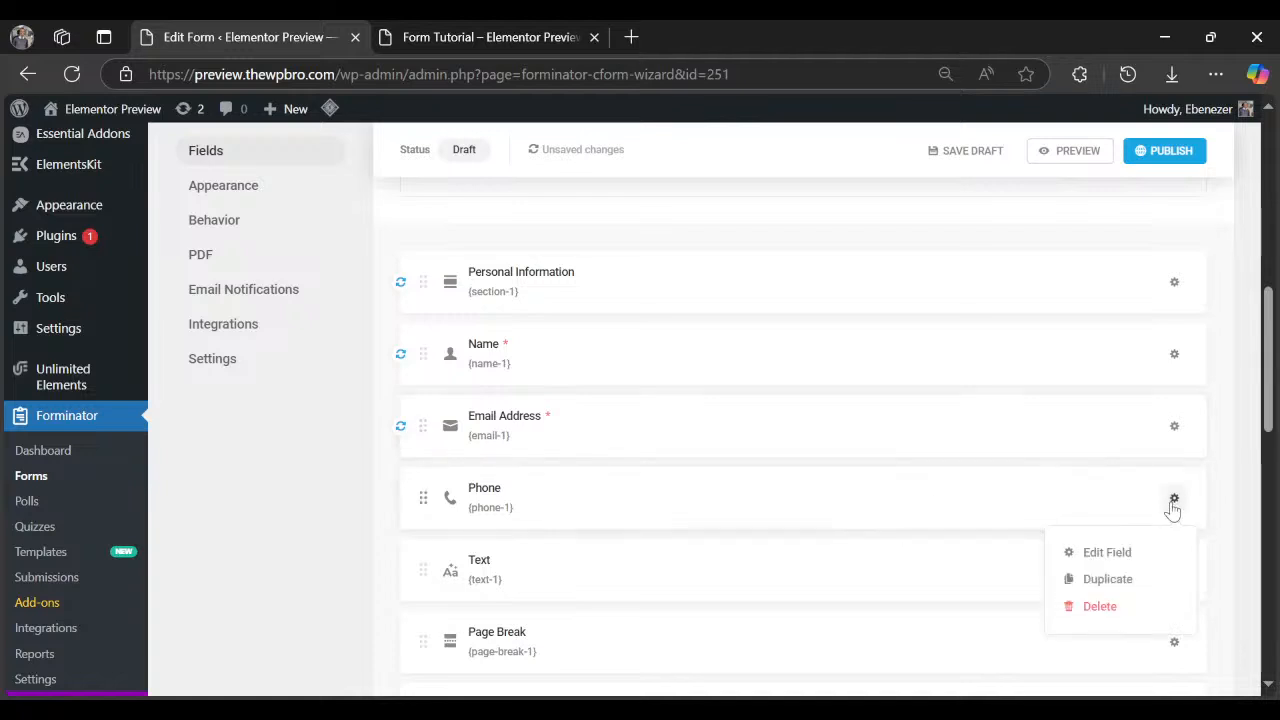
click(1105, 552)
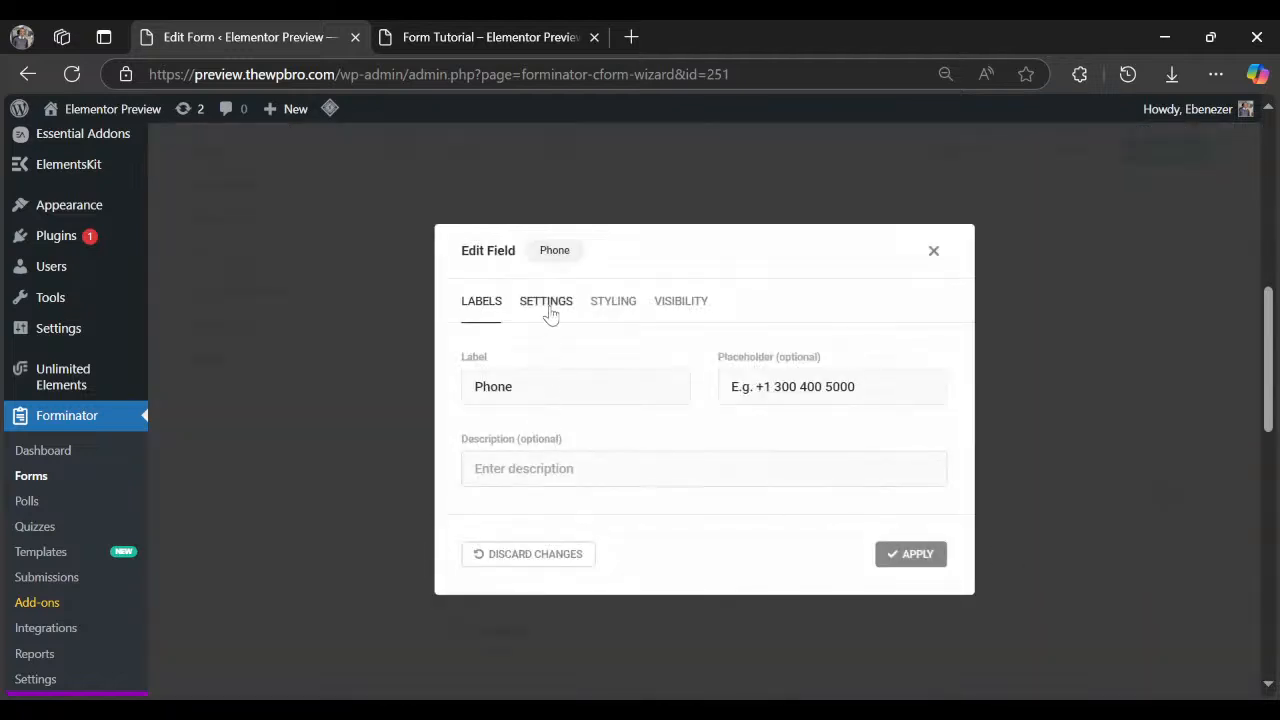
click(550, 302)
click(588, 358)
scroll(717, 446, down, 3)
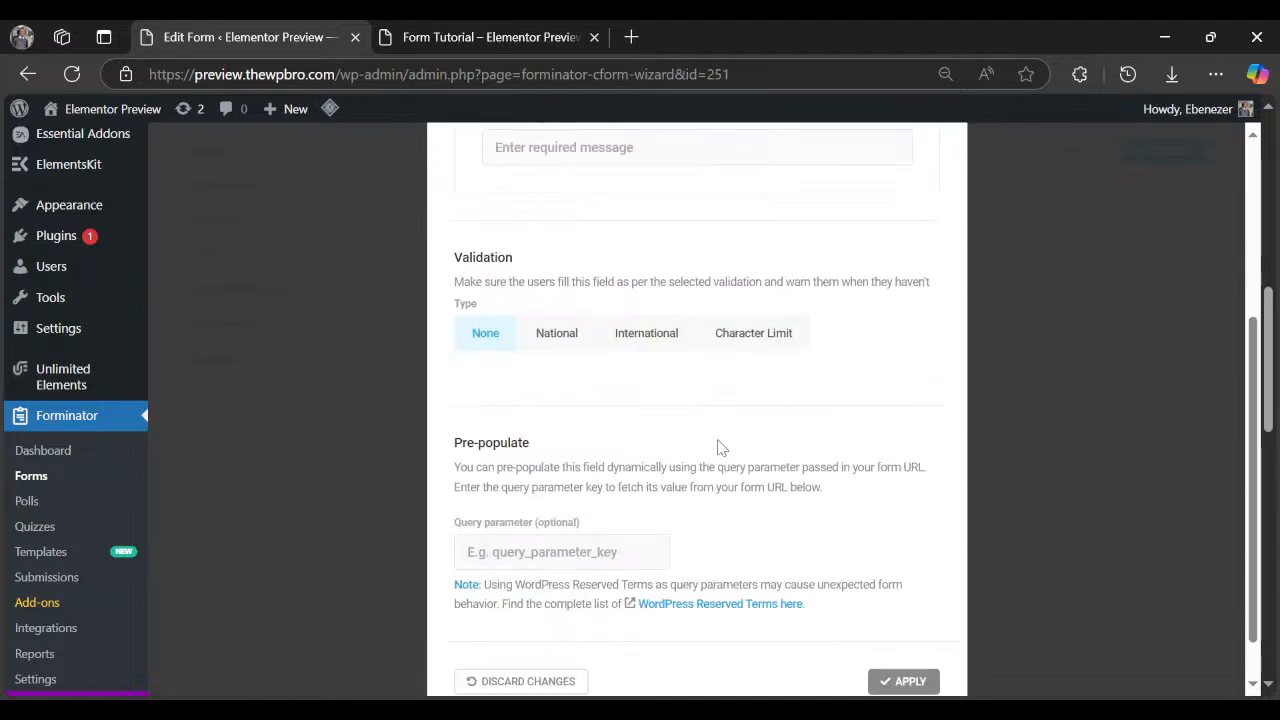
scroll(720, 450, up, 1)
click(668, 262)
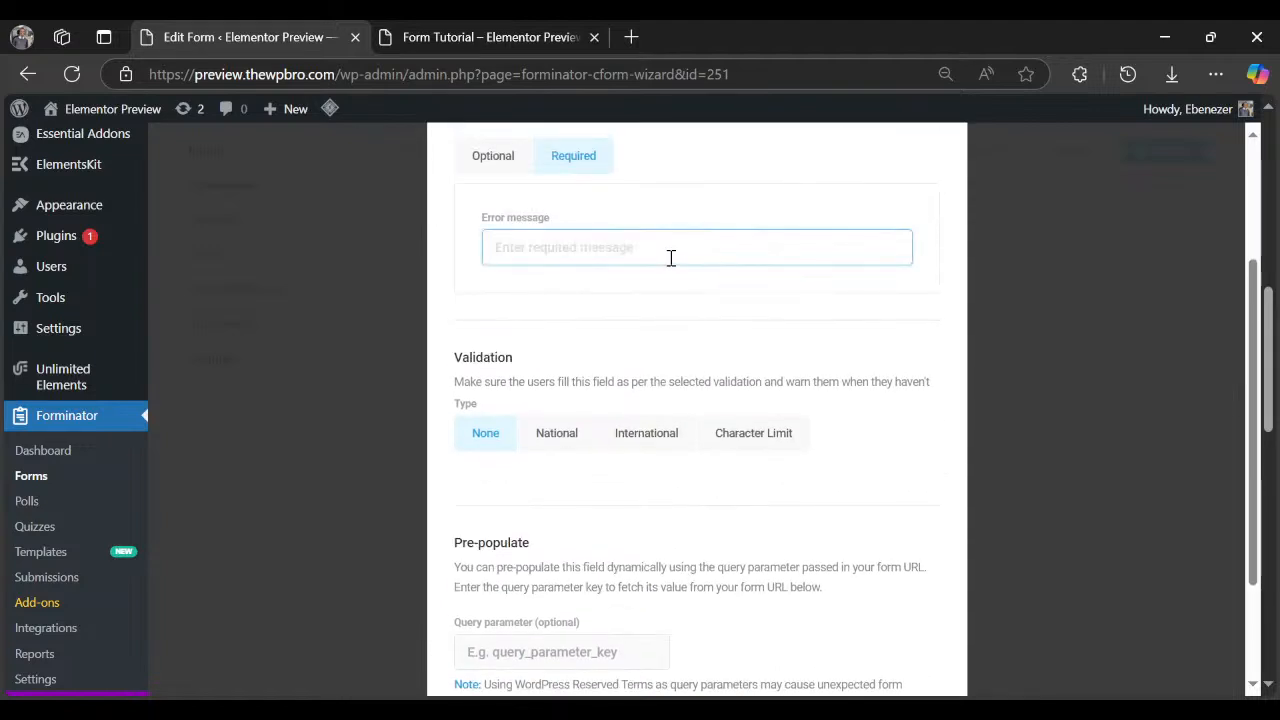
text(Pleas)
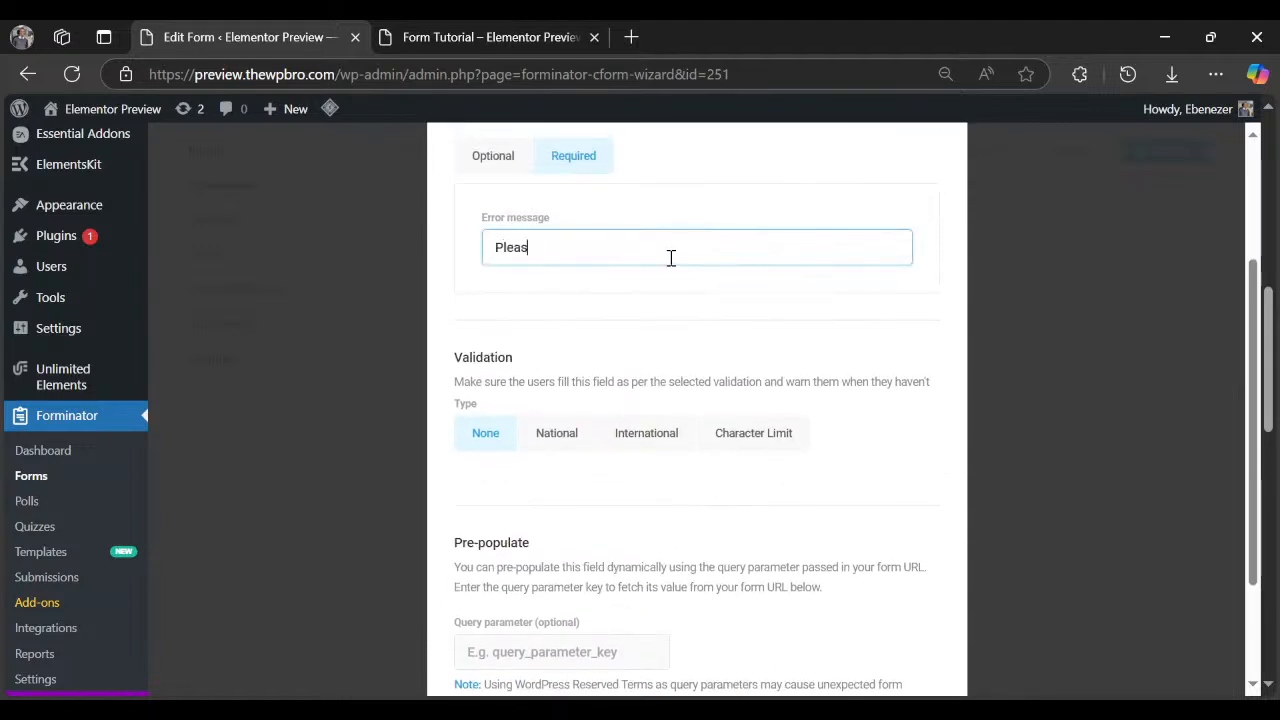
text(e enter your p)
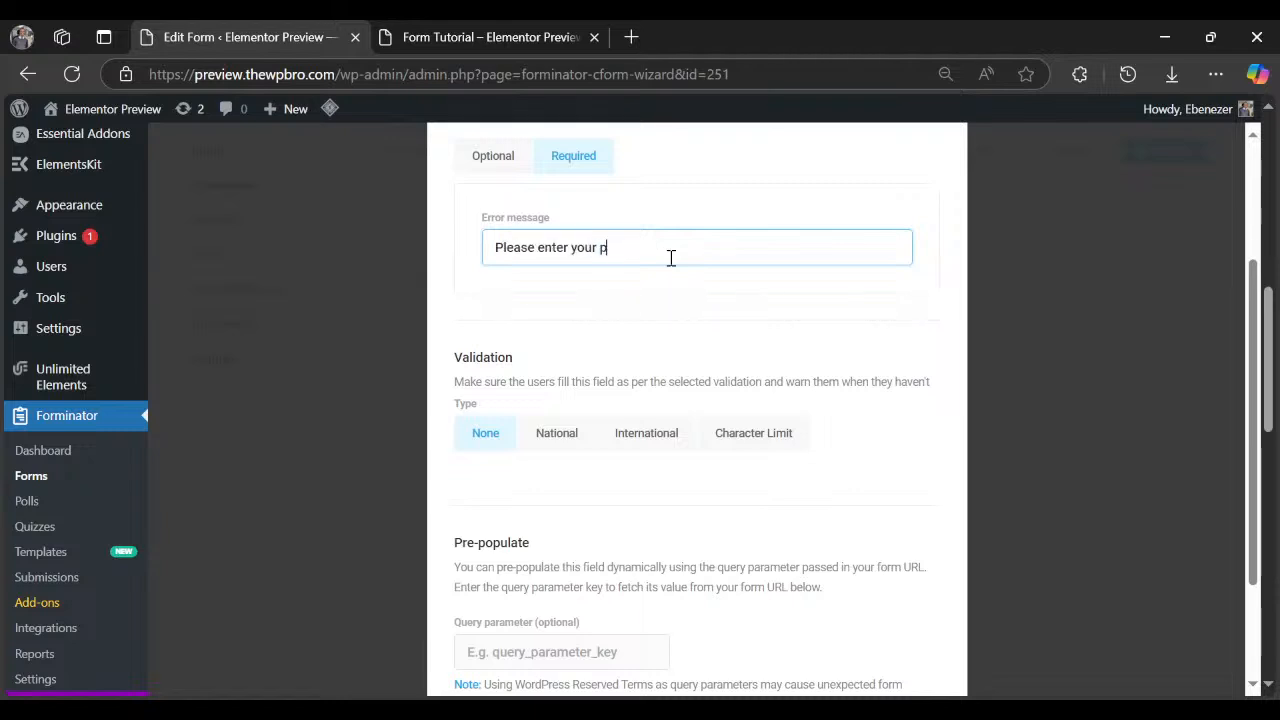
text(hoen number.)
Validate phone numbers internationally with Nigeria as default country, add a validation message, and apply.
click(601, 428)
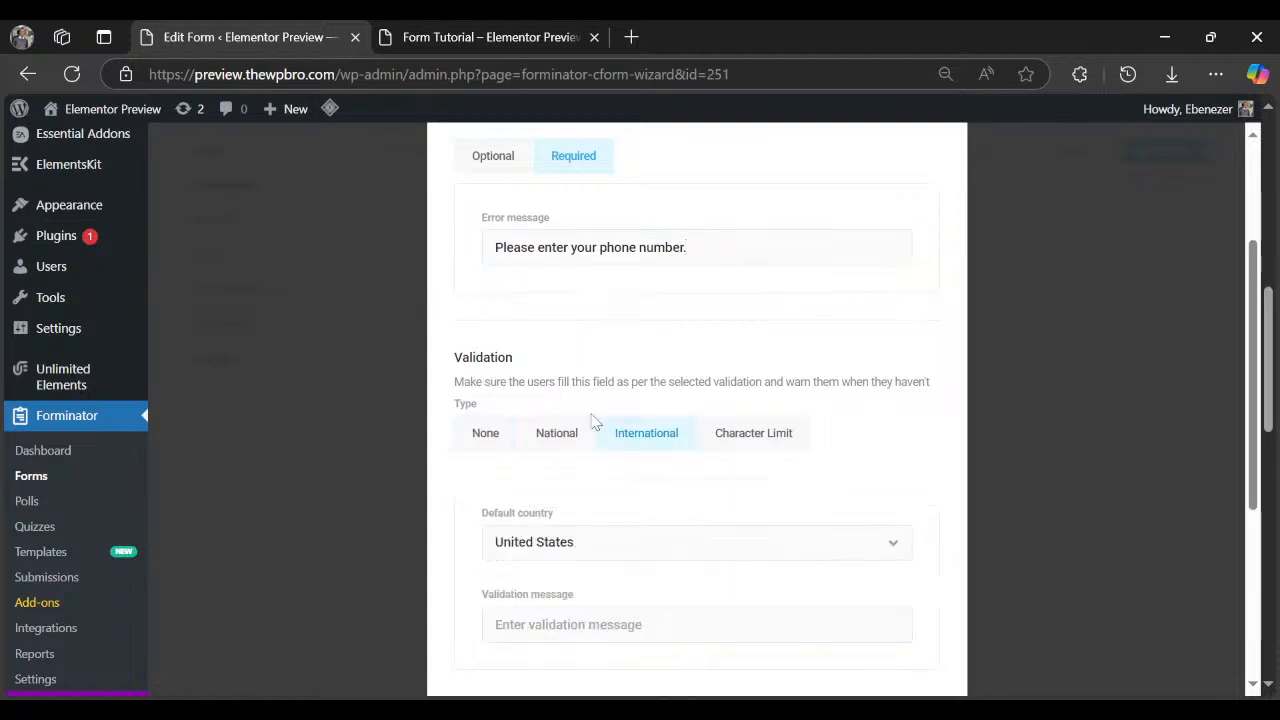
click(586, 549)
key(n)
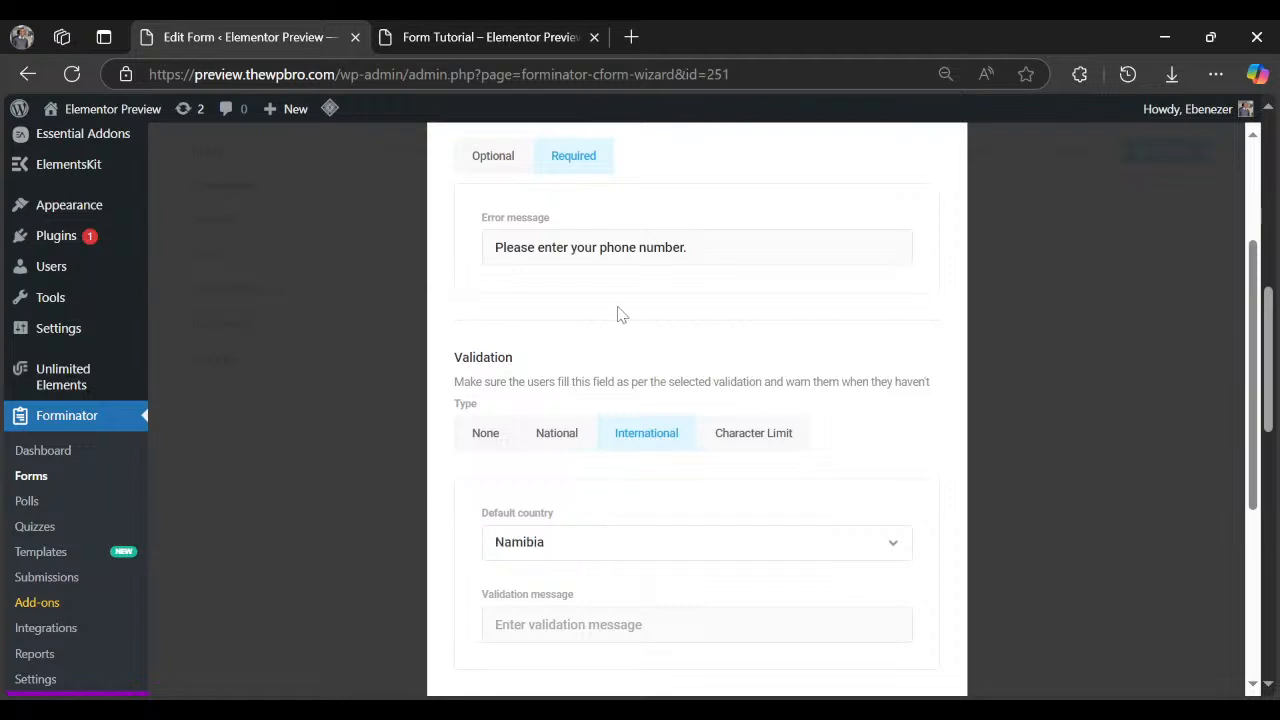
click(588, 258)
scroll(575, 500, down, 2)
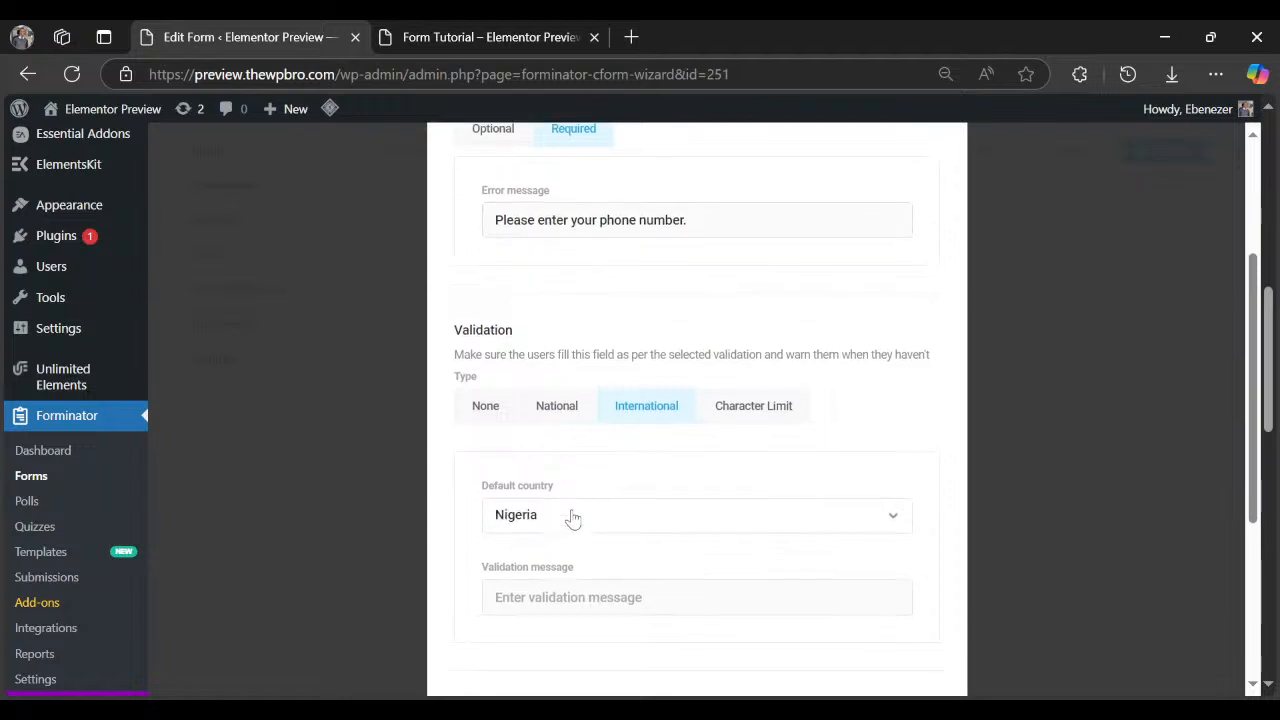
click(580, 430)
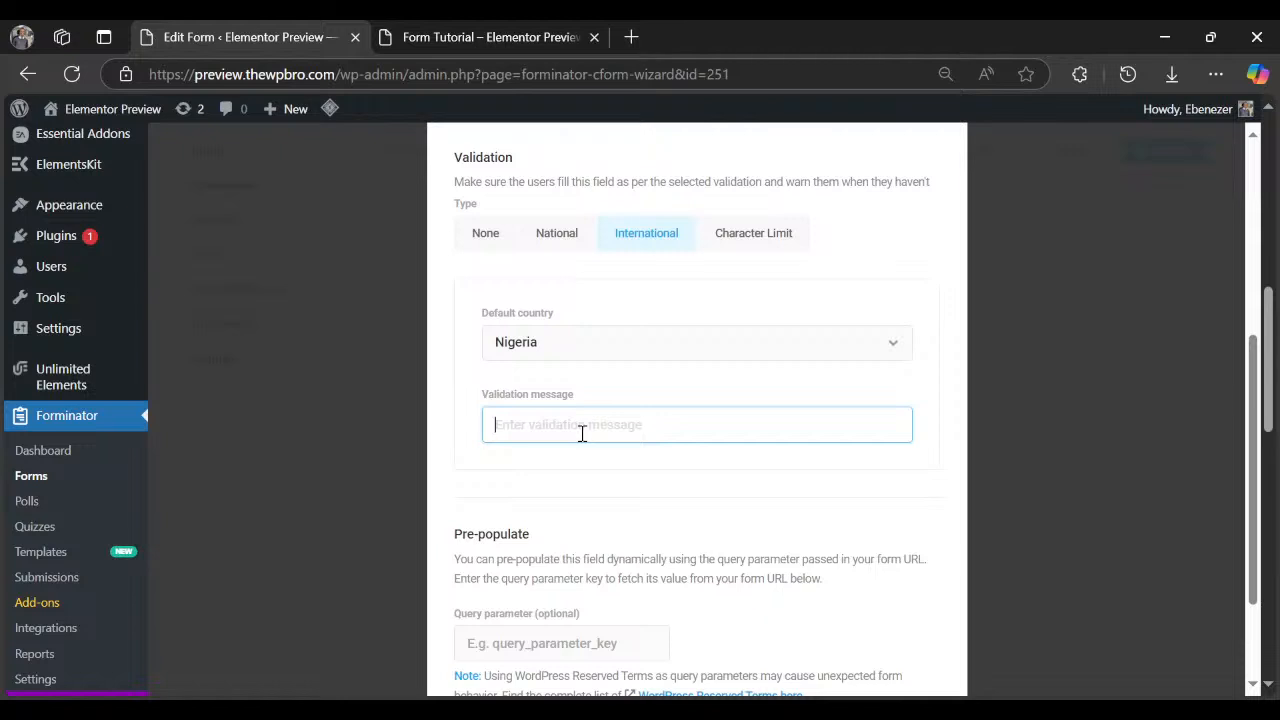
text(Please enter a valid phone number)
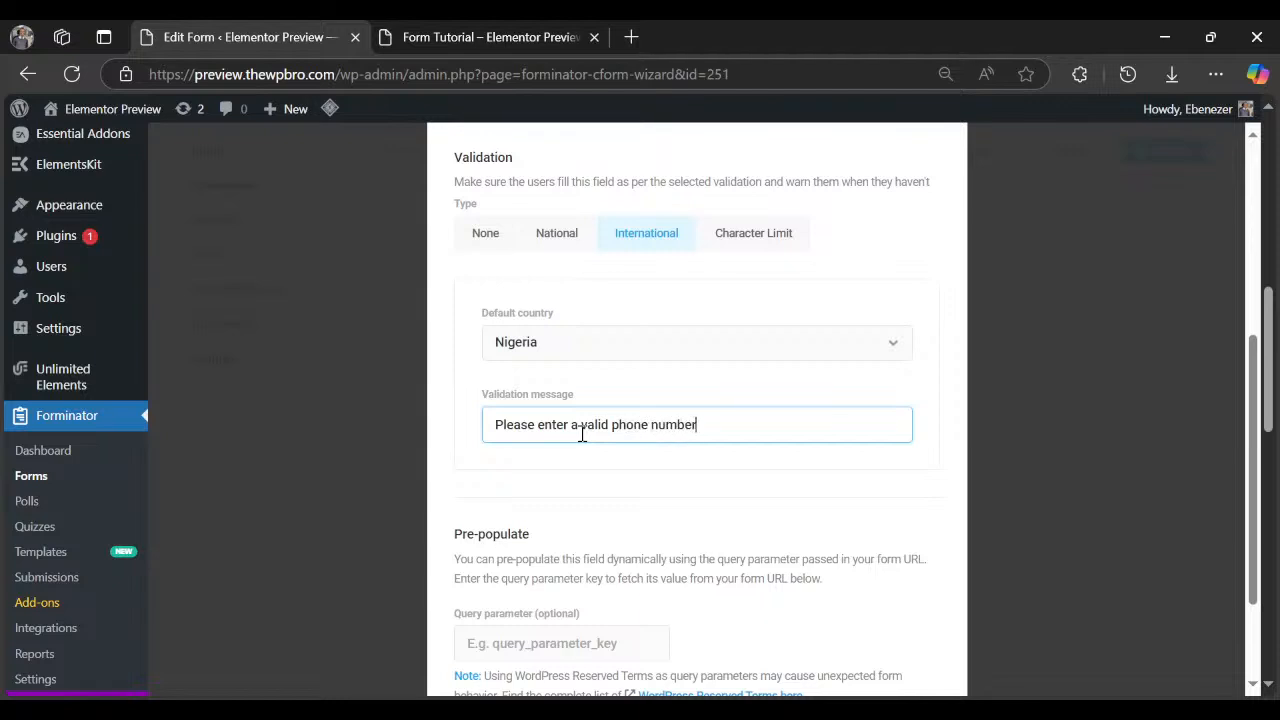
scroll(610, 400, up, 4)
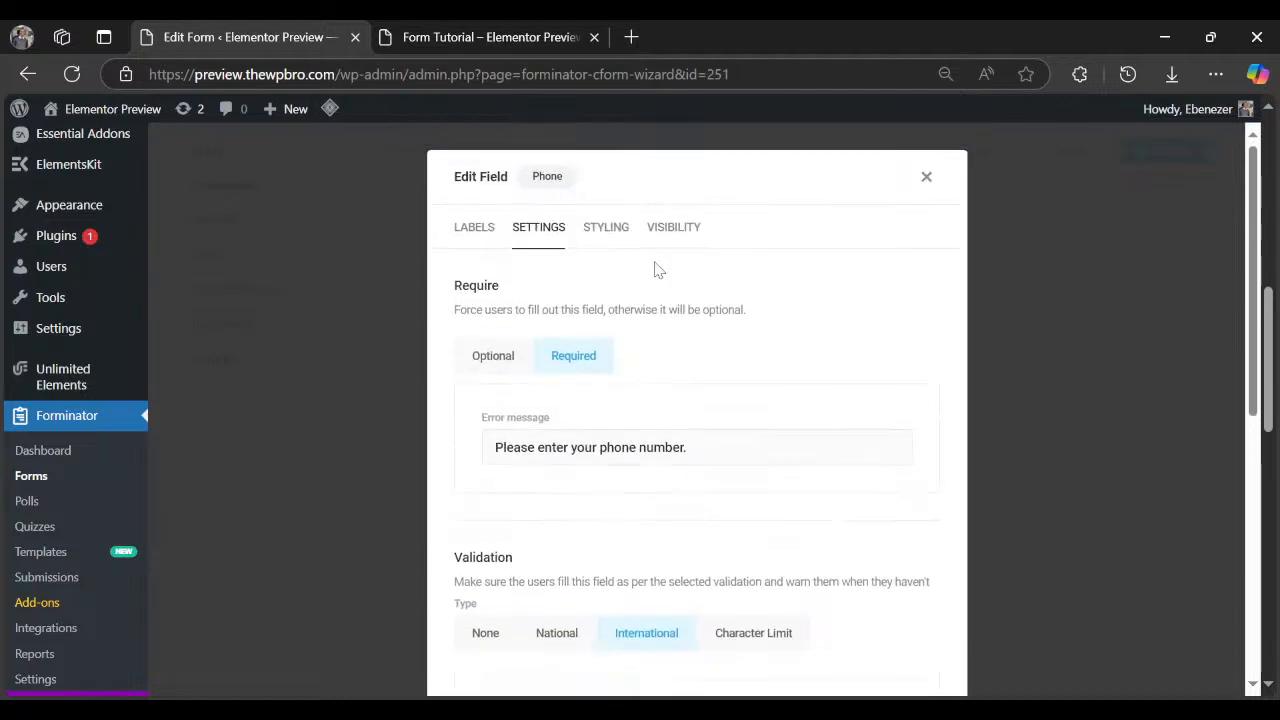
click(609, 230)
click(690, 329)
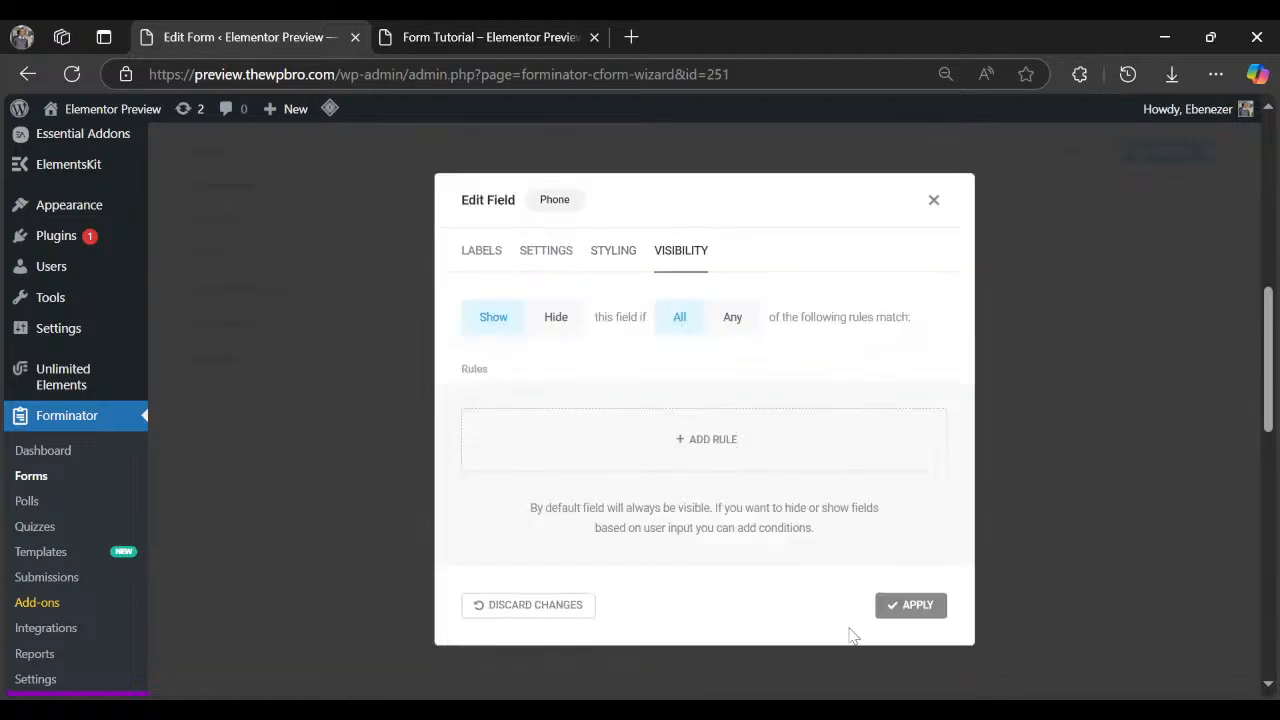
click(902, 612)
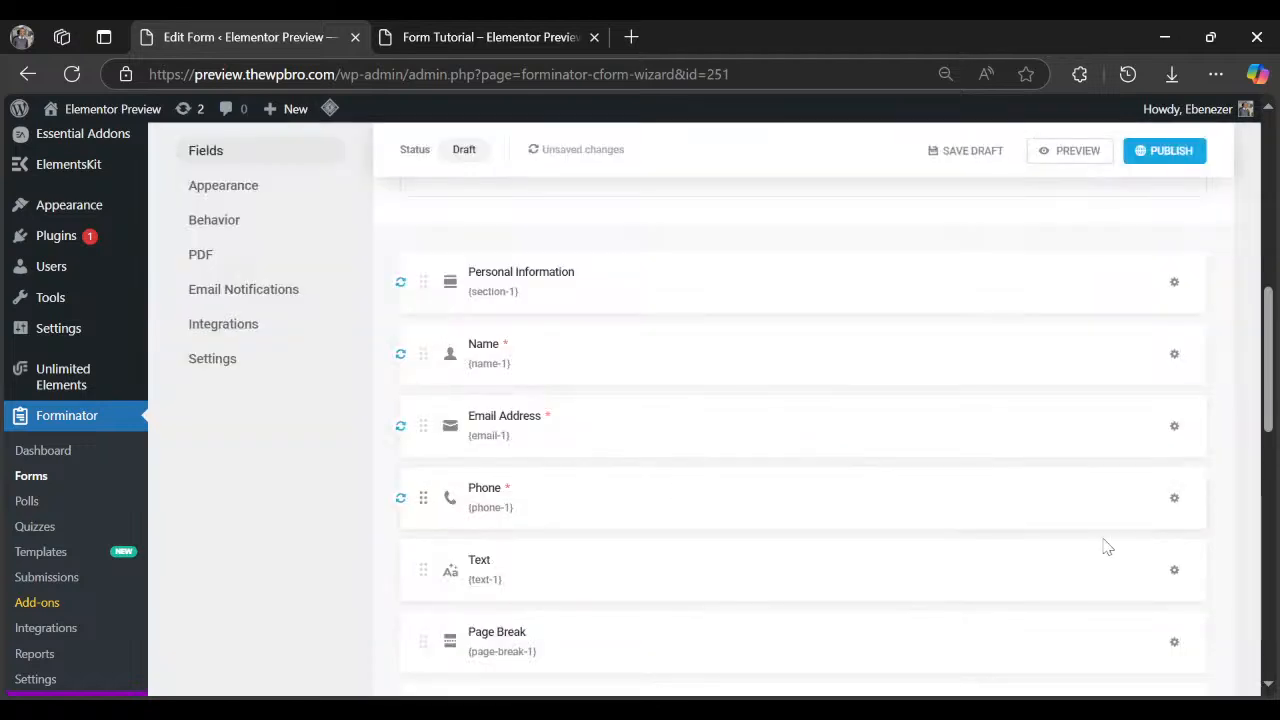
Relabel the single-line Text field 'Company Name', then preview the form.
click(1175, 571)
click(1110, 624)
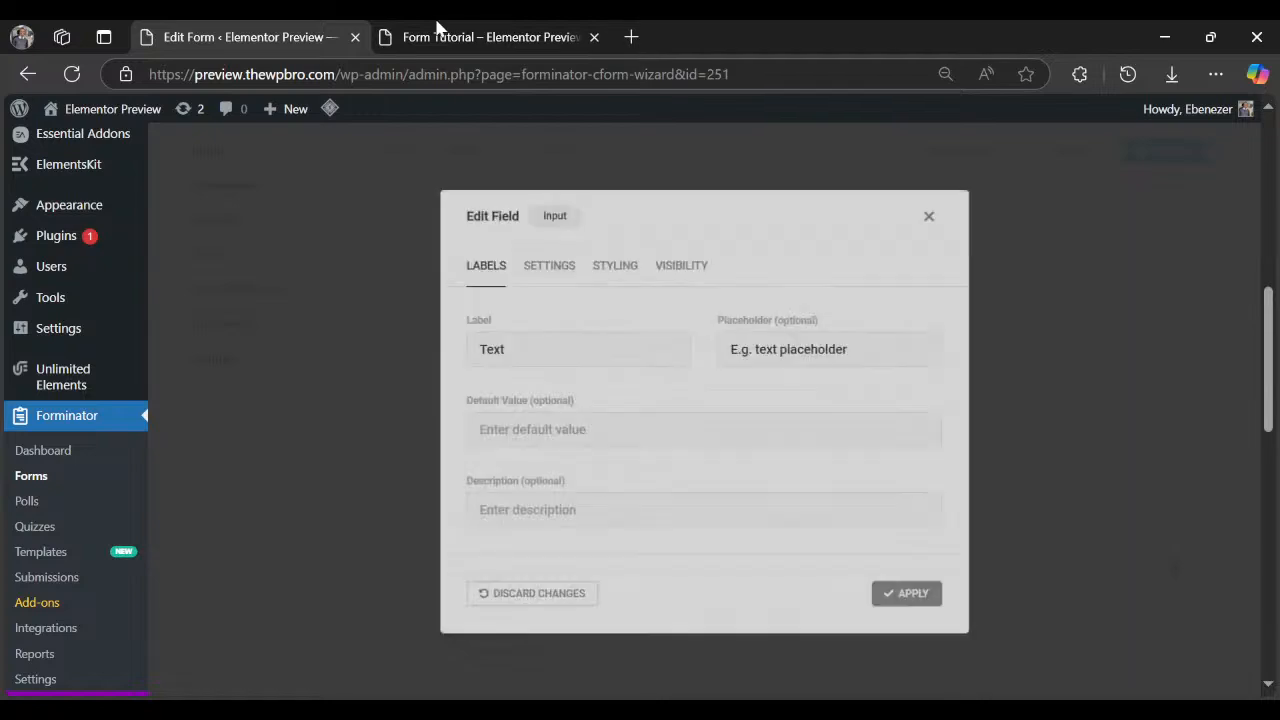
click(430, 37)
scroll(230, 470, down, 1)
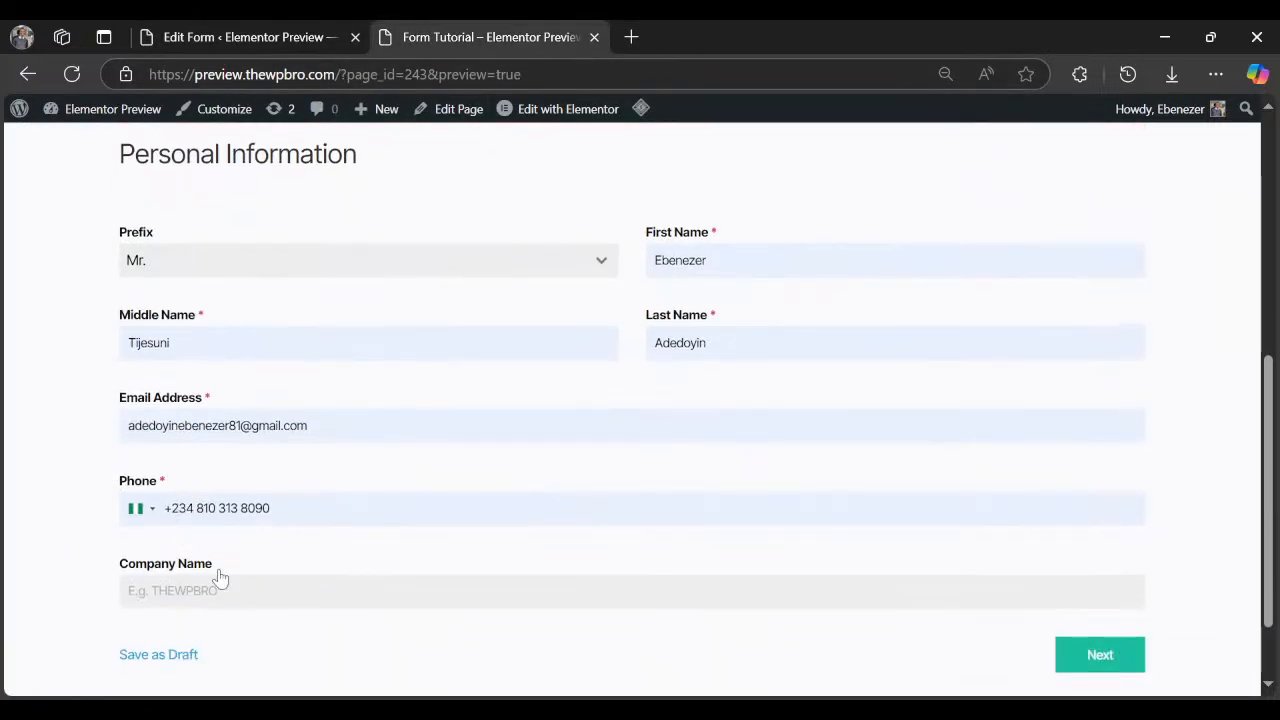
drag(215, 568, 113, 579)
key(ctrl+c)
click(270, 37)
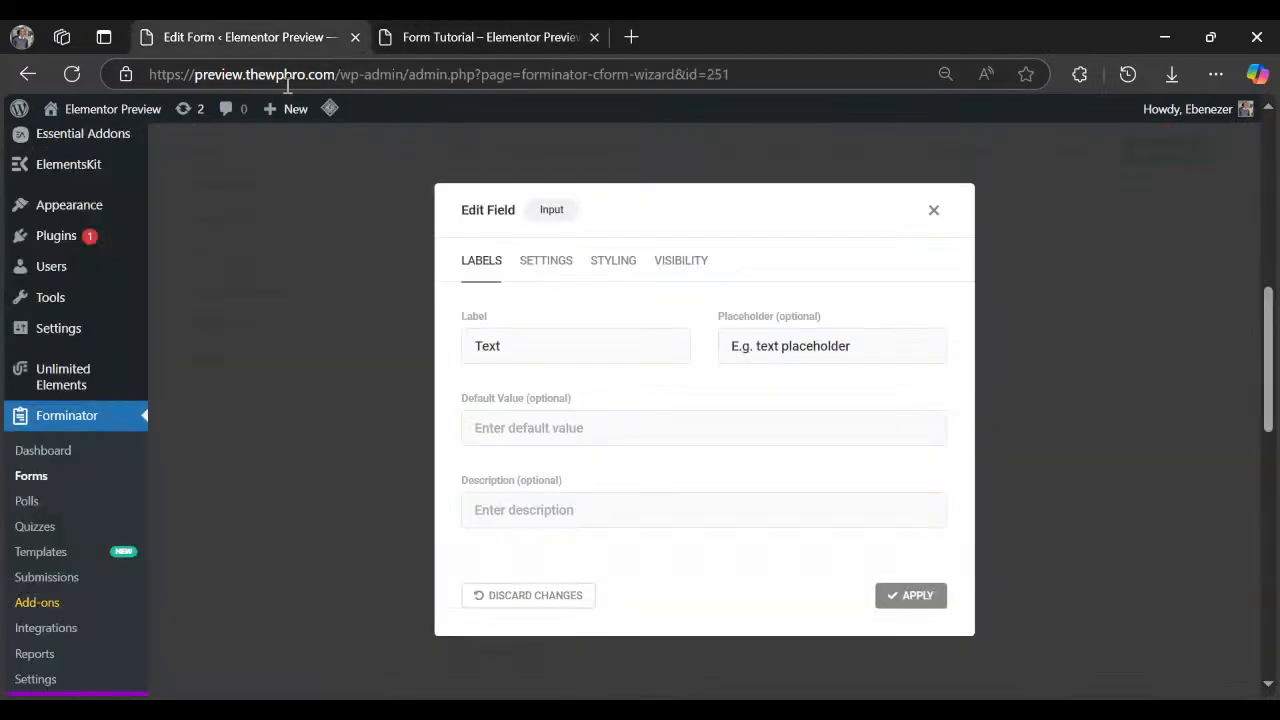
click(601, 343)
key(ctrl+a)
key(ctrl+v)
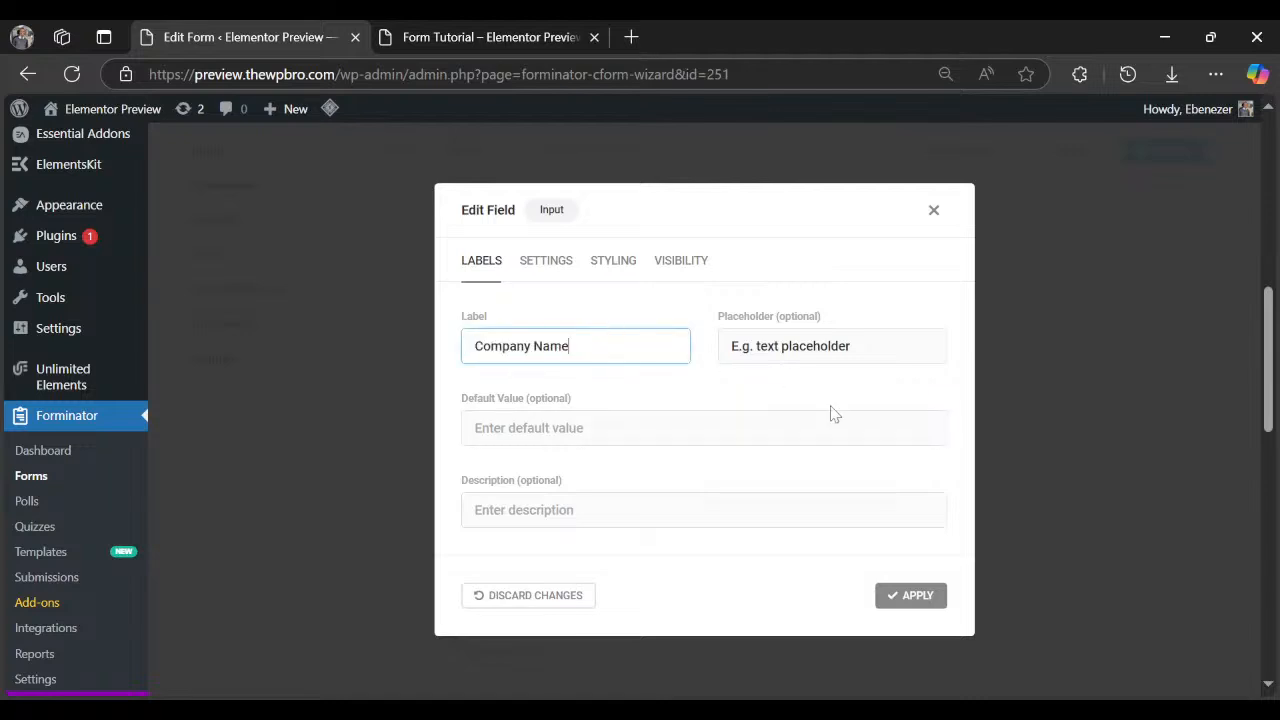
click(926, 596)
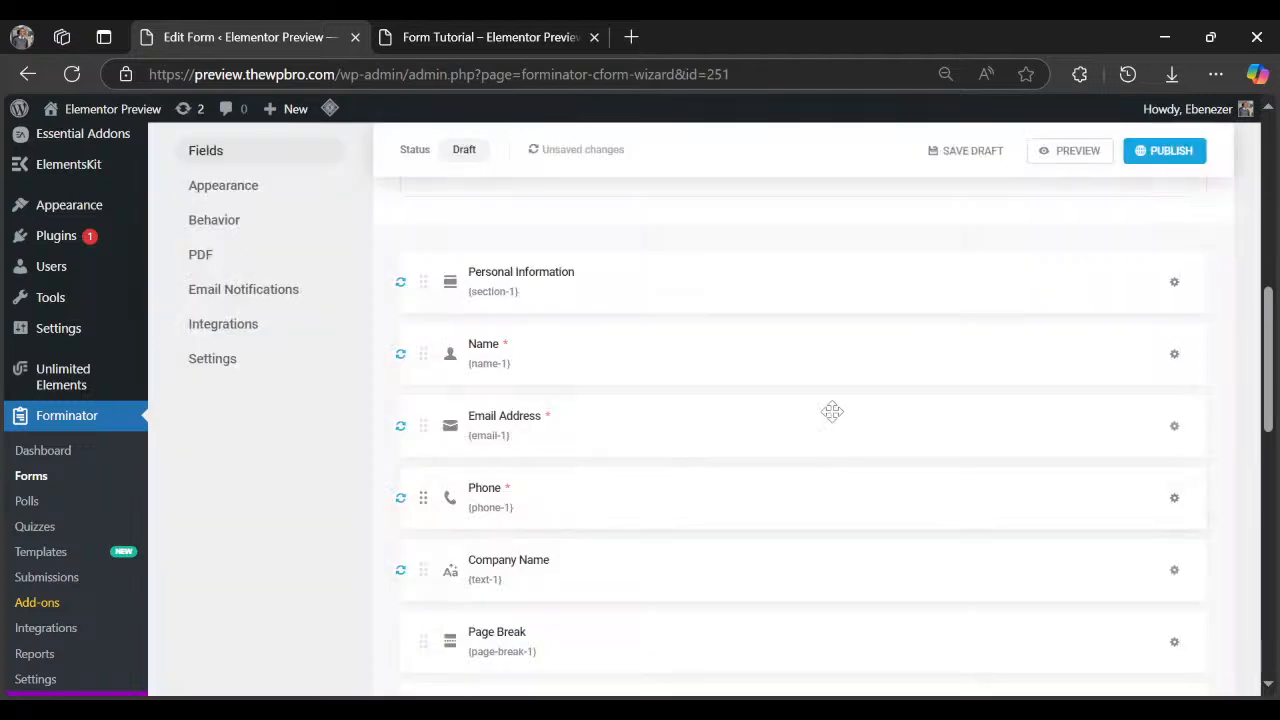
click(1055, 161)
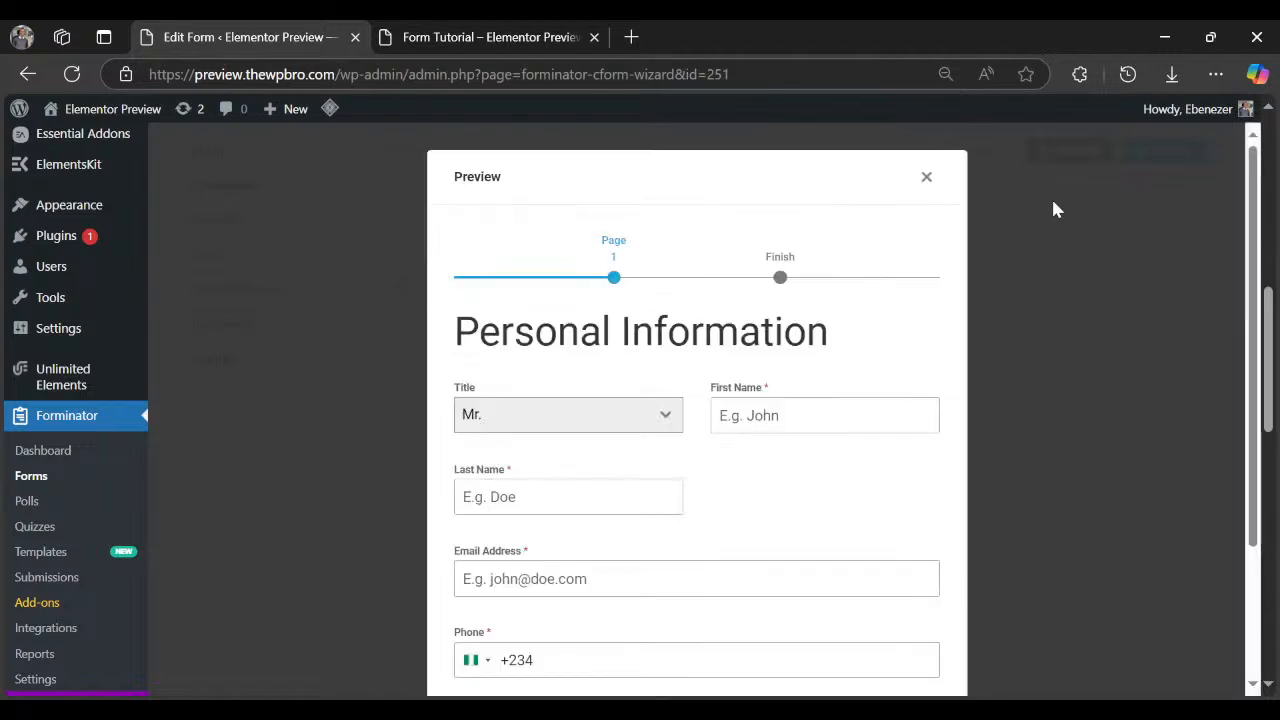
scroll(611, 475, down, 4)
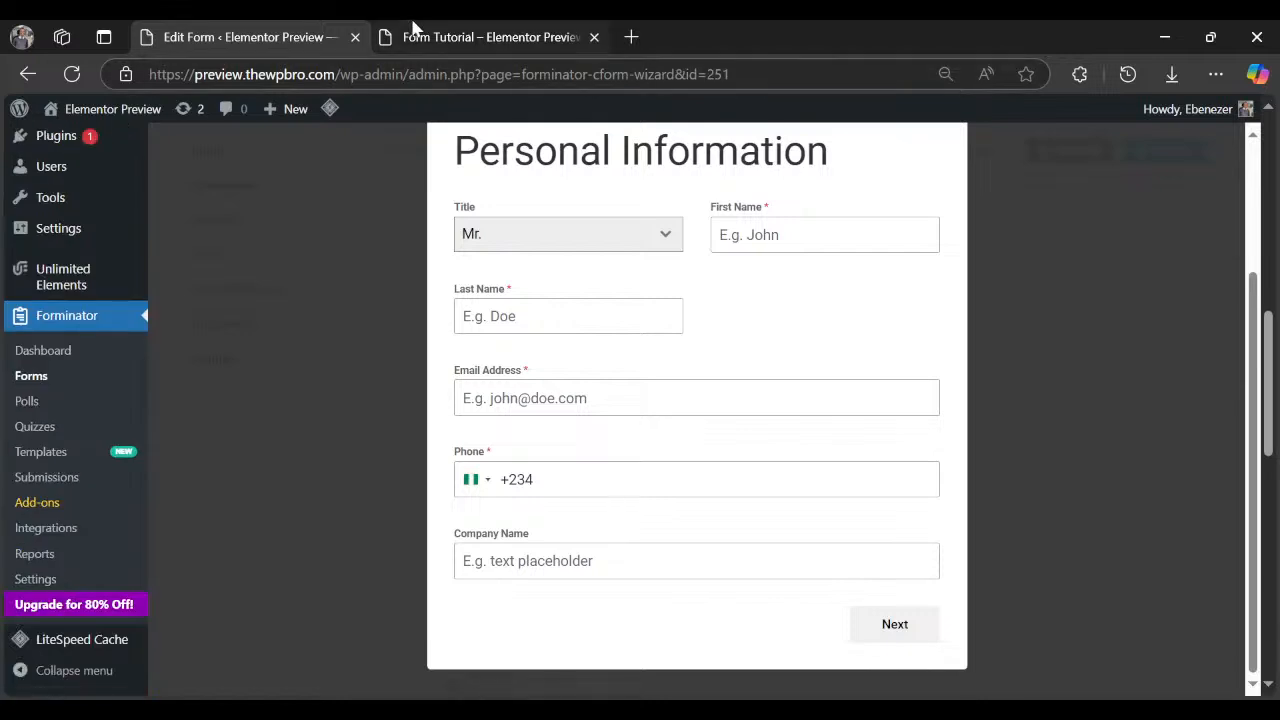
click(414, 30)
click(228, 33)
scroll(920, 543, up, 3)
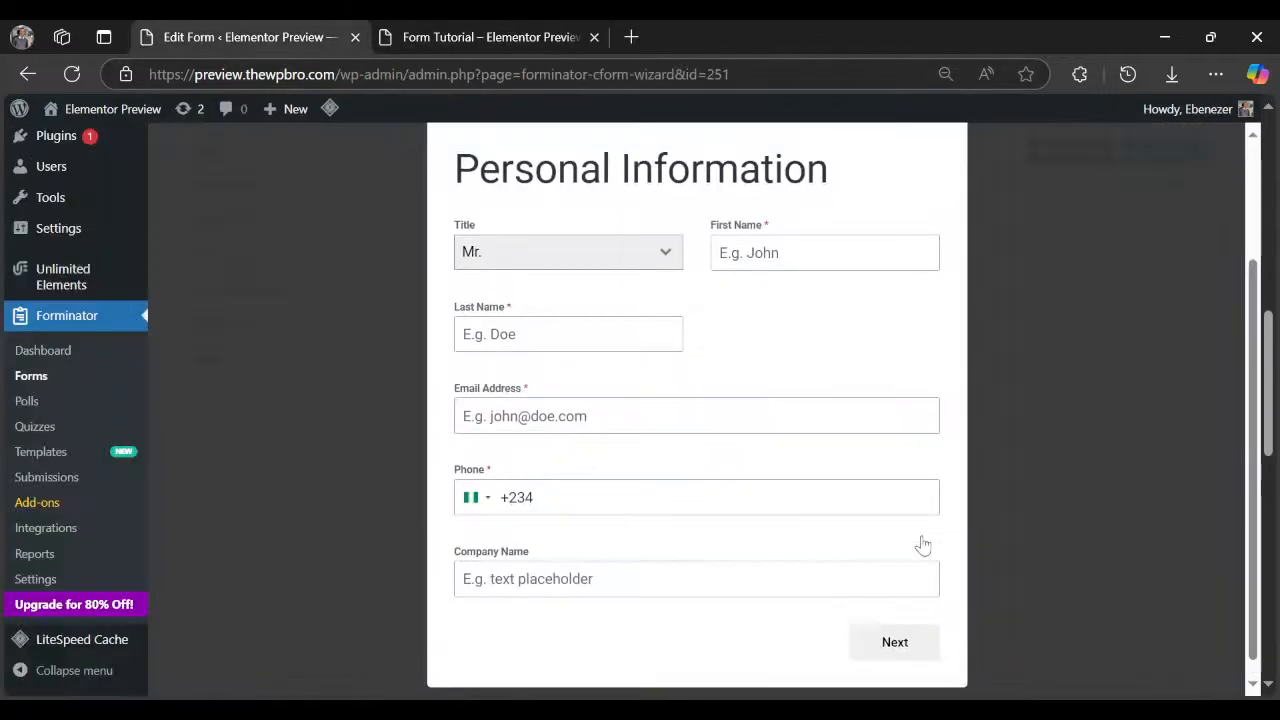
click(925, 183)
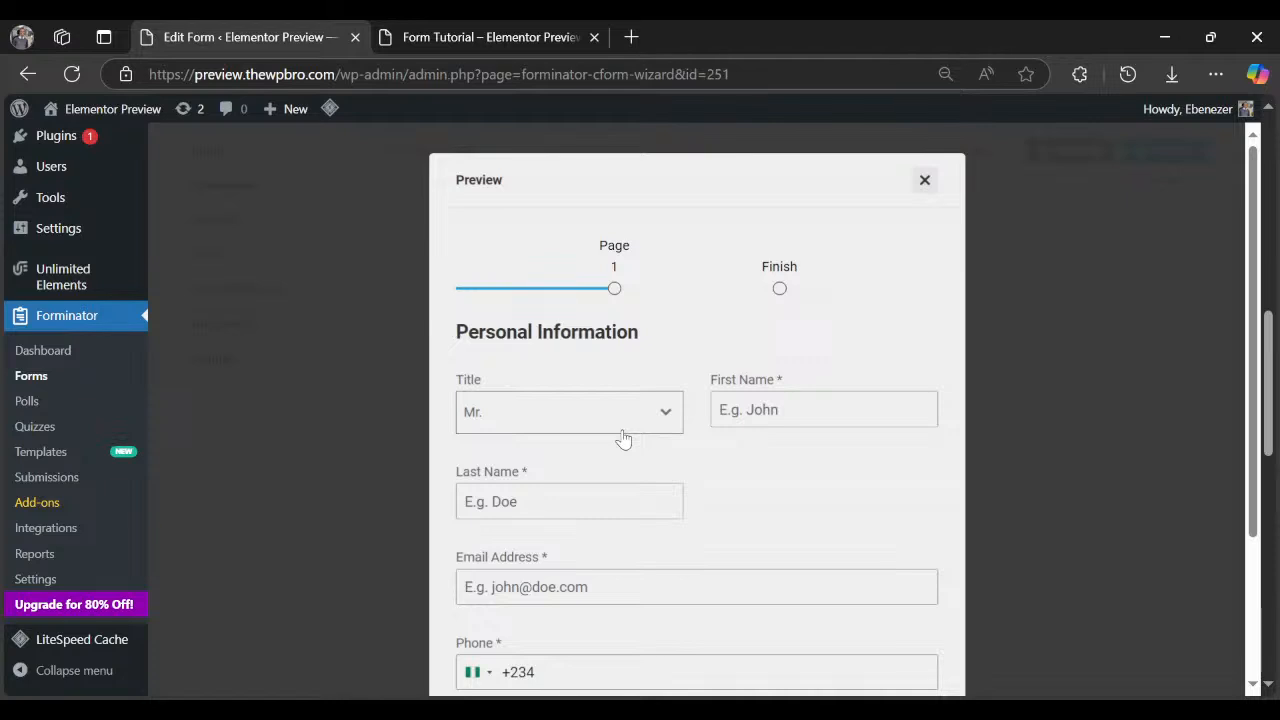
scroll(526, 509, down, 1)
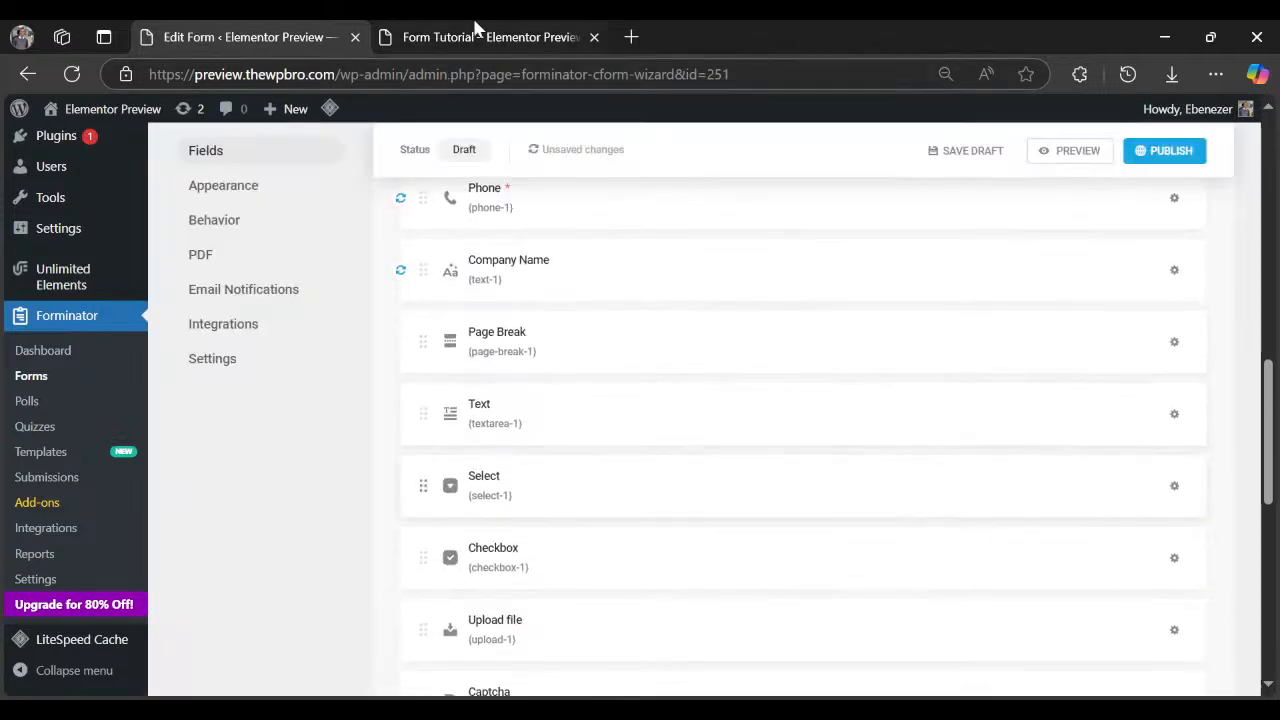
click(480, 37)
click(1092, 551)
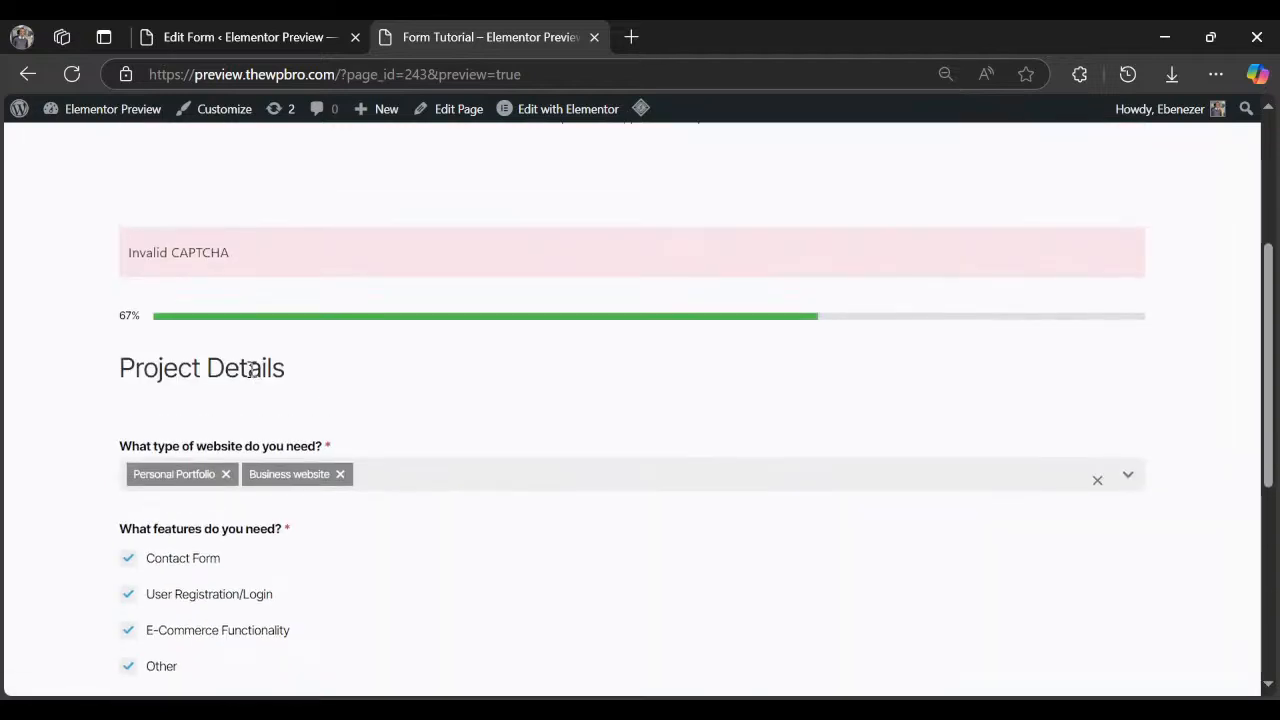
triple_click(250, 370)
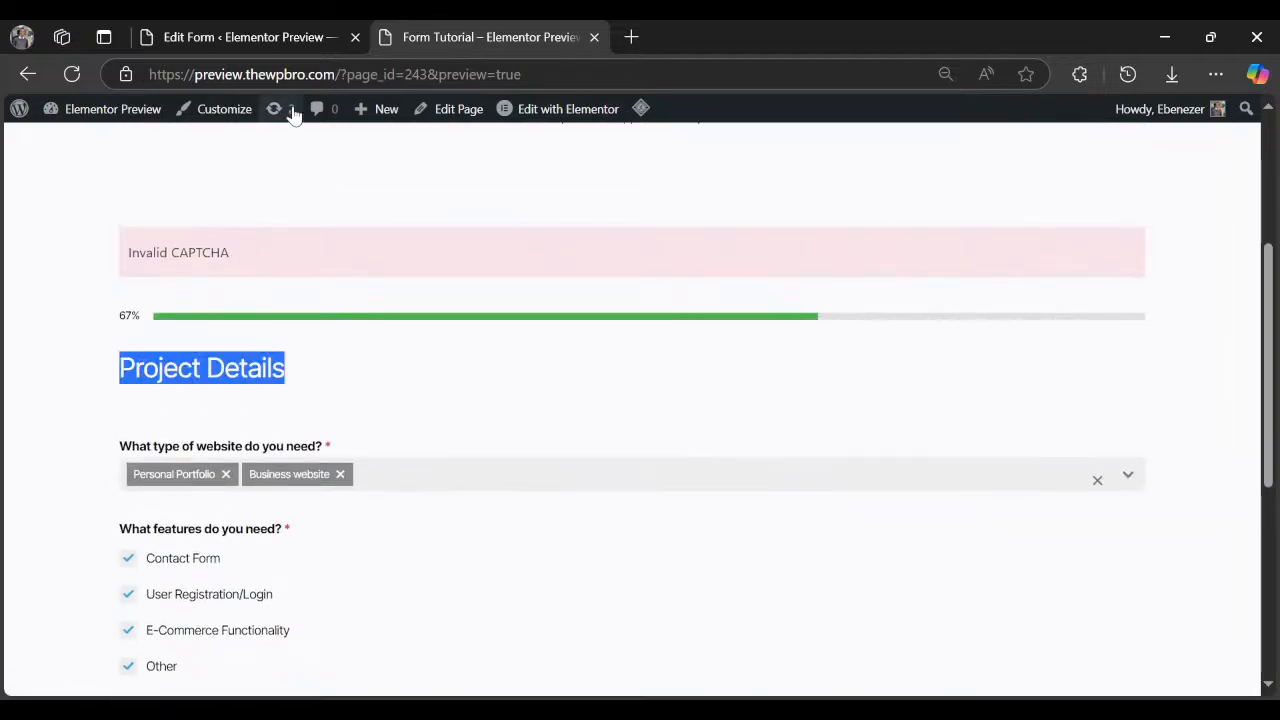
click(320, 40)
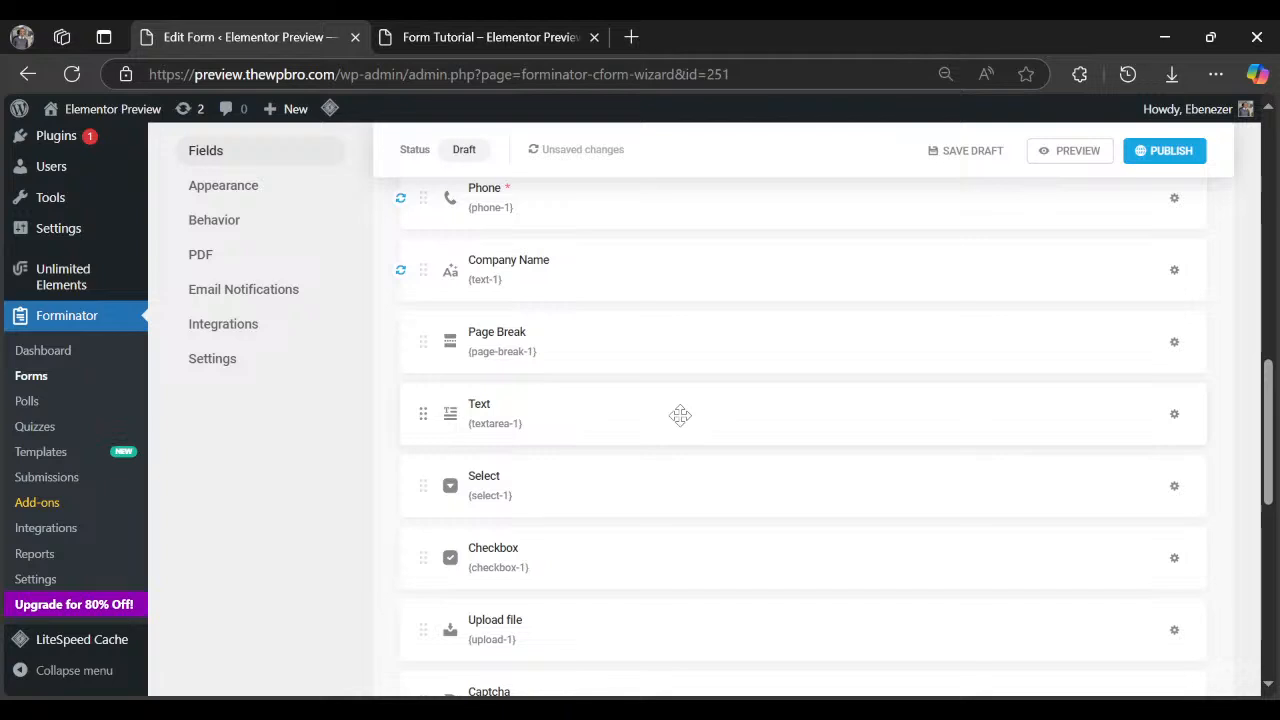
Insert a second Section field and title it 'Project Details'.
scroll(680, 414, down, 4)
click(575, 522)
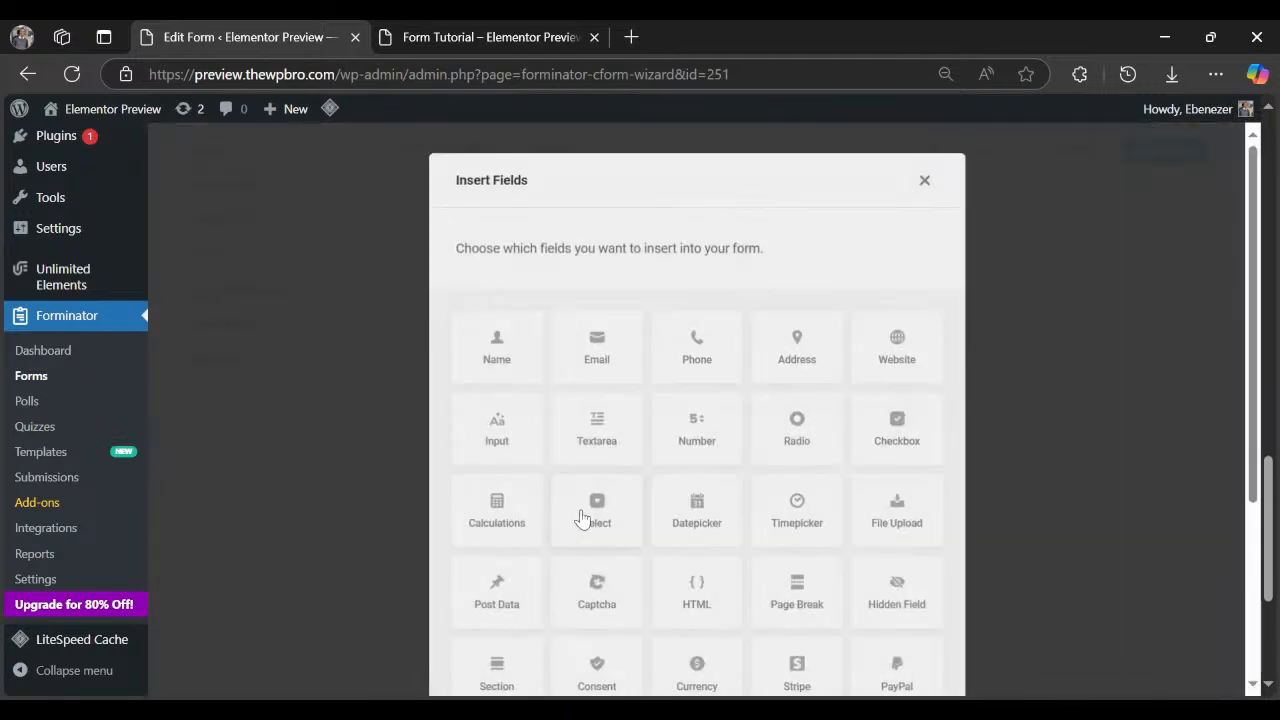
scroll(781, 515, down, 1)
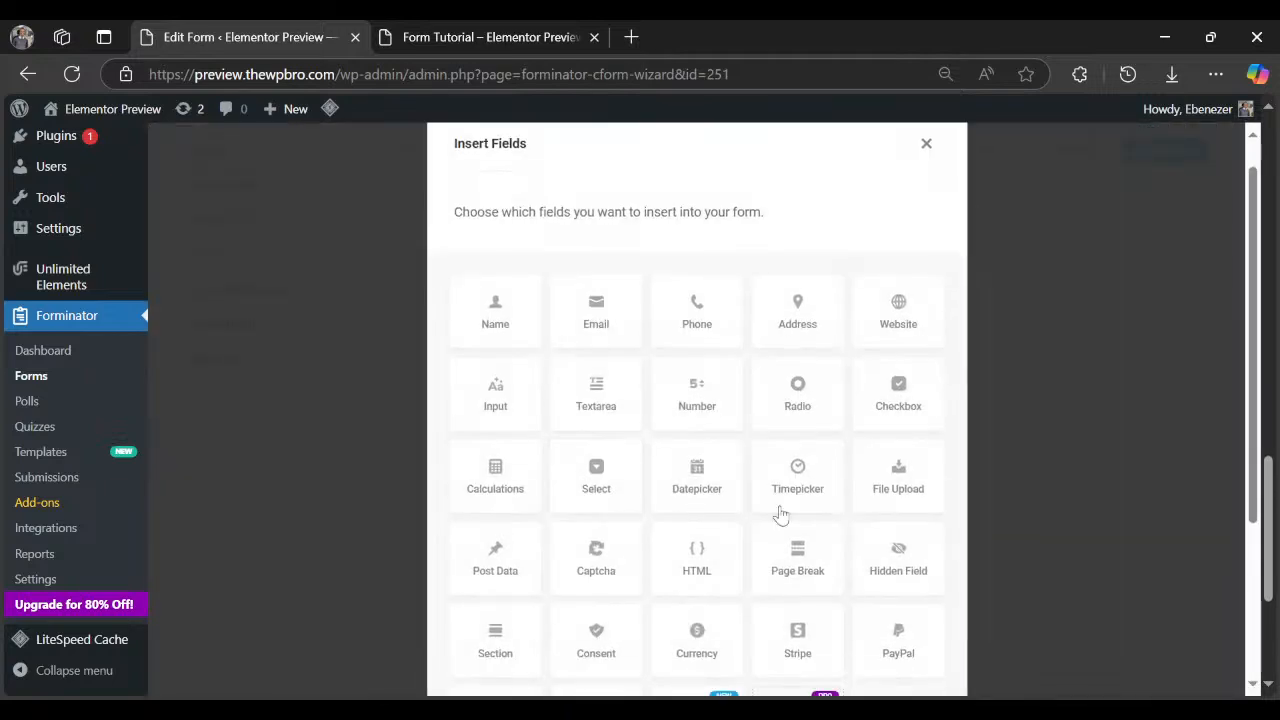
scroll(780, 513, down, 3)
click(495, 395)
click(891, 623)
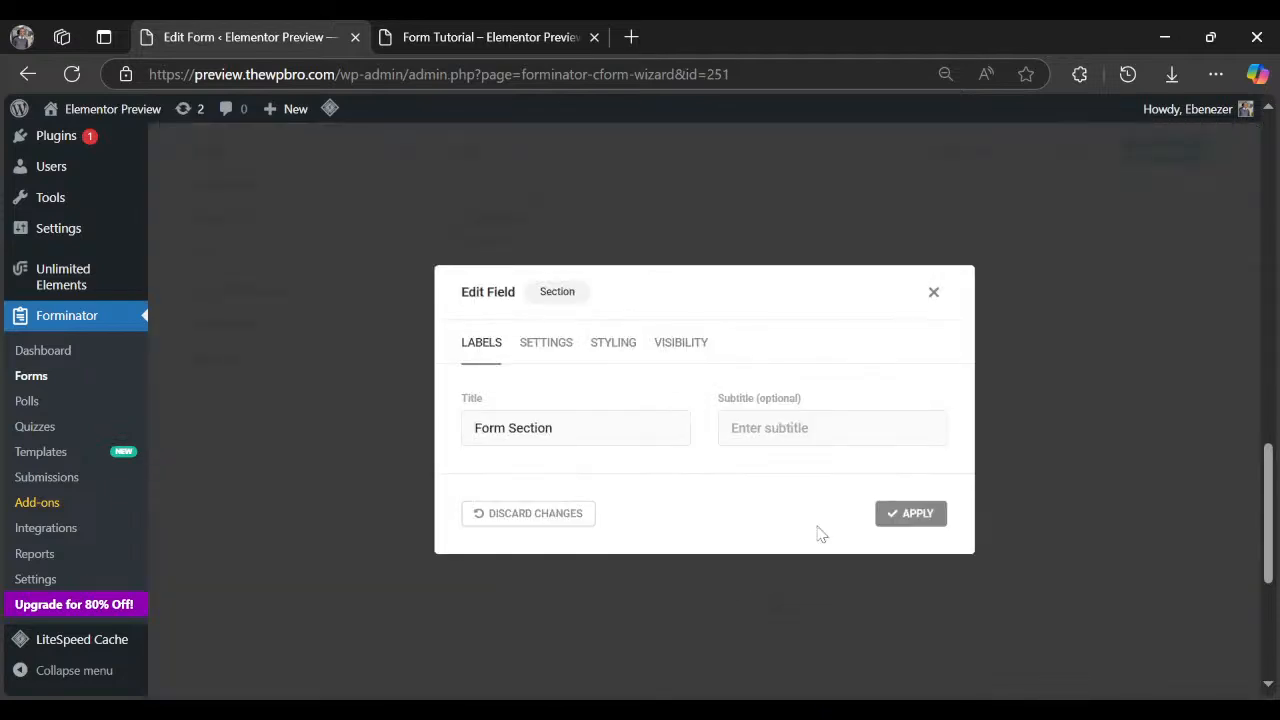
triple_click(597, 424)
text(Project Details)
click(900, 522)
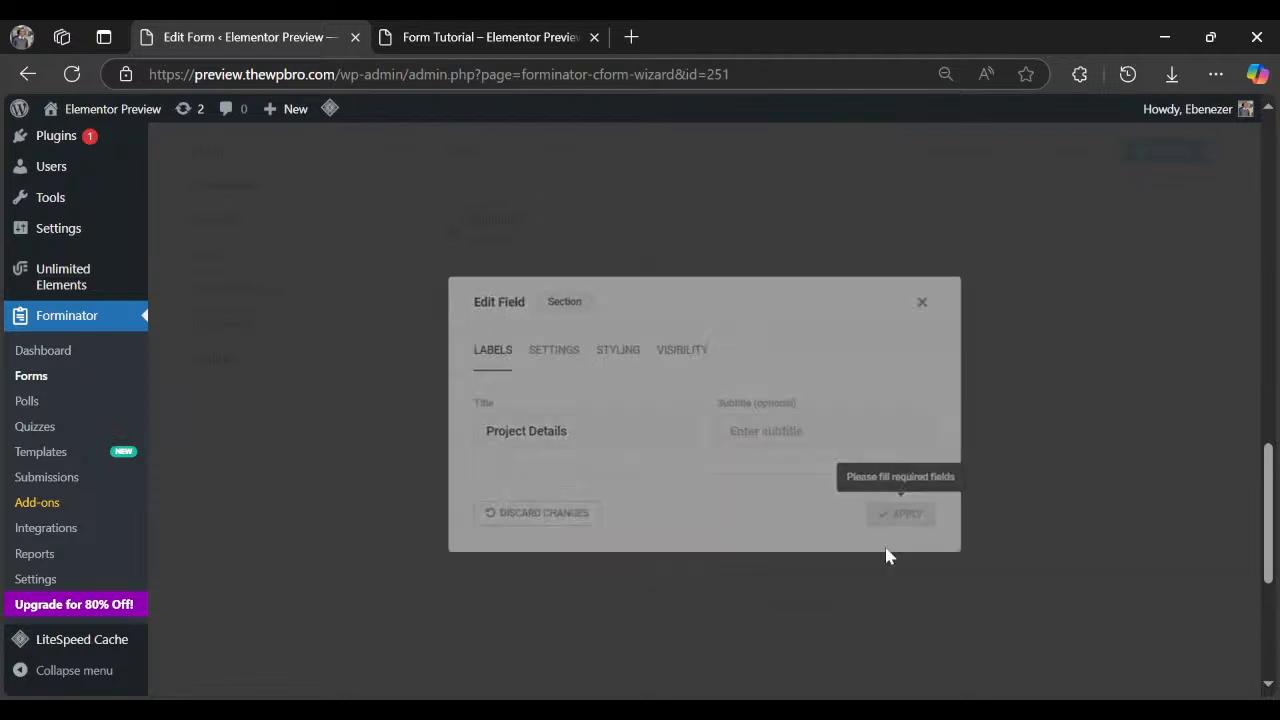
scroll(780, 610, up, 1)
Move the Project Details row to sit directly below the Page Break.
scroll(740, 590, up, 5)
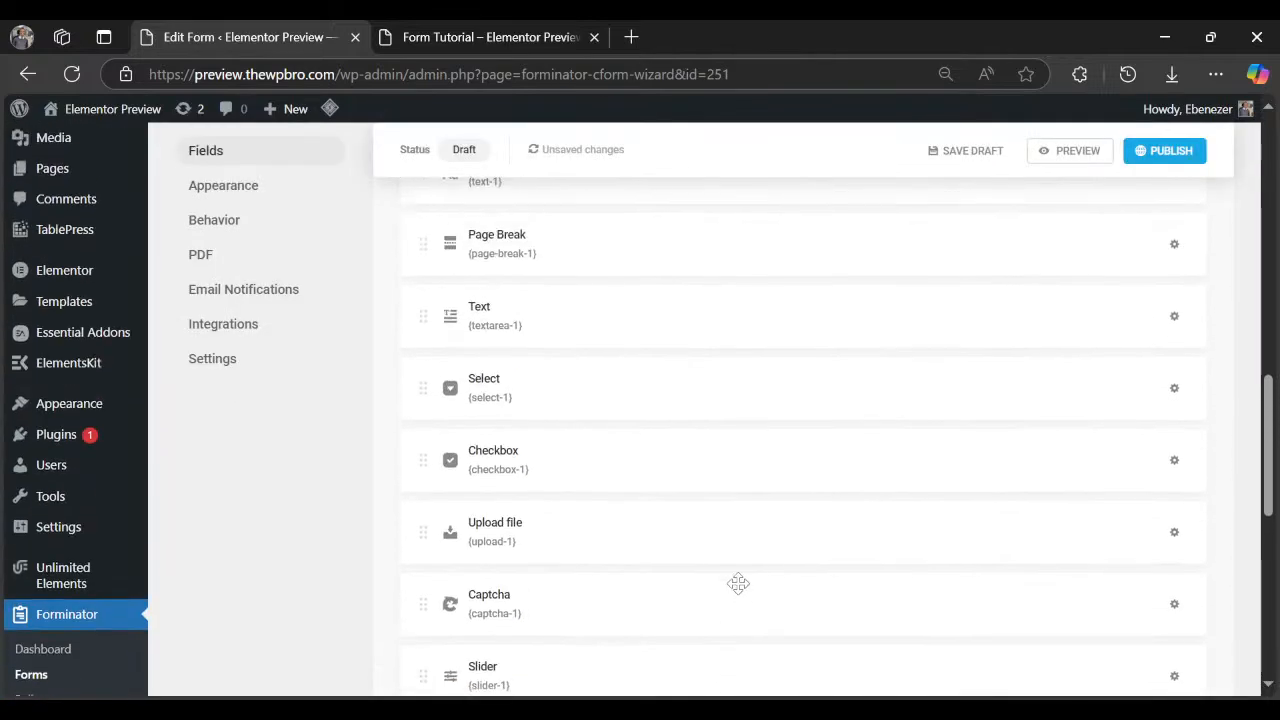
drag(731, 576, 776, 586)
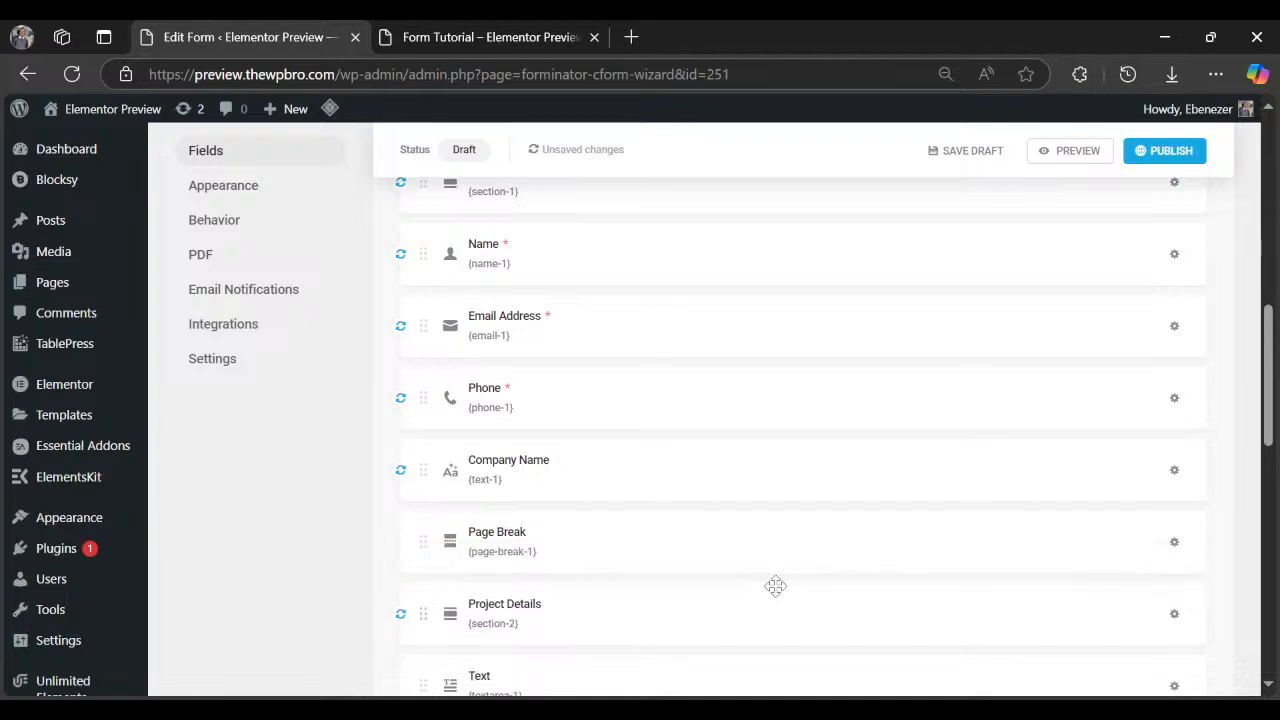
scroll(775, 586, down, 2)
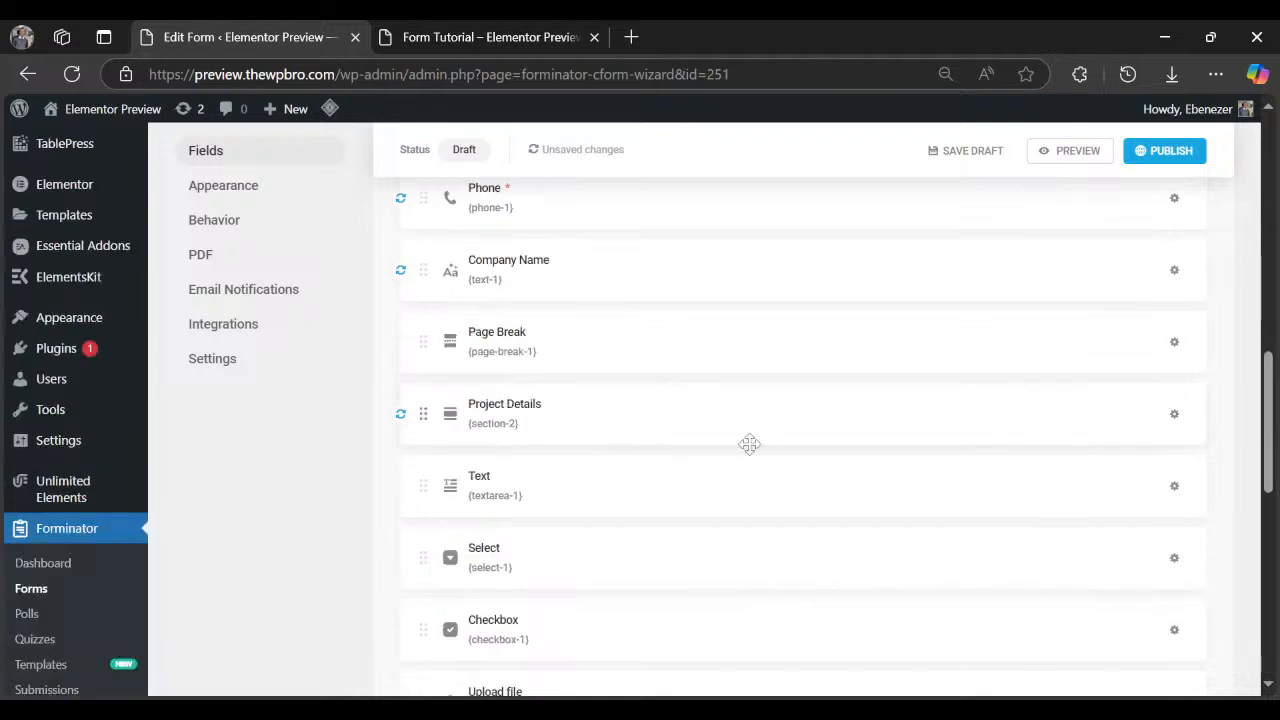
click(455, 38)
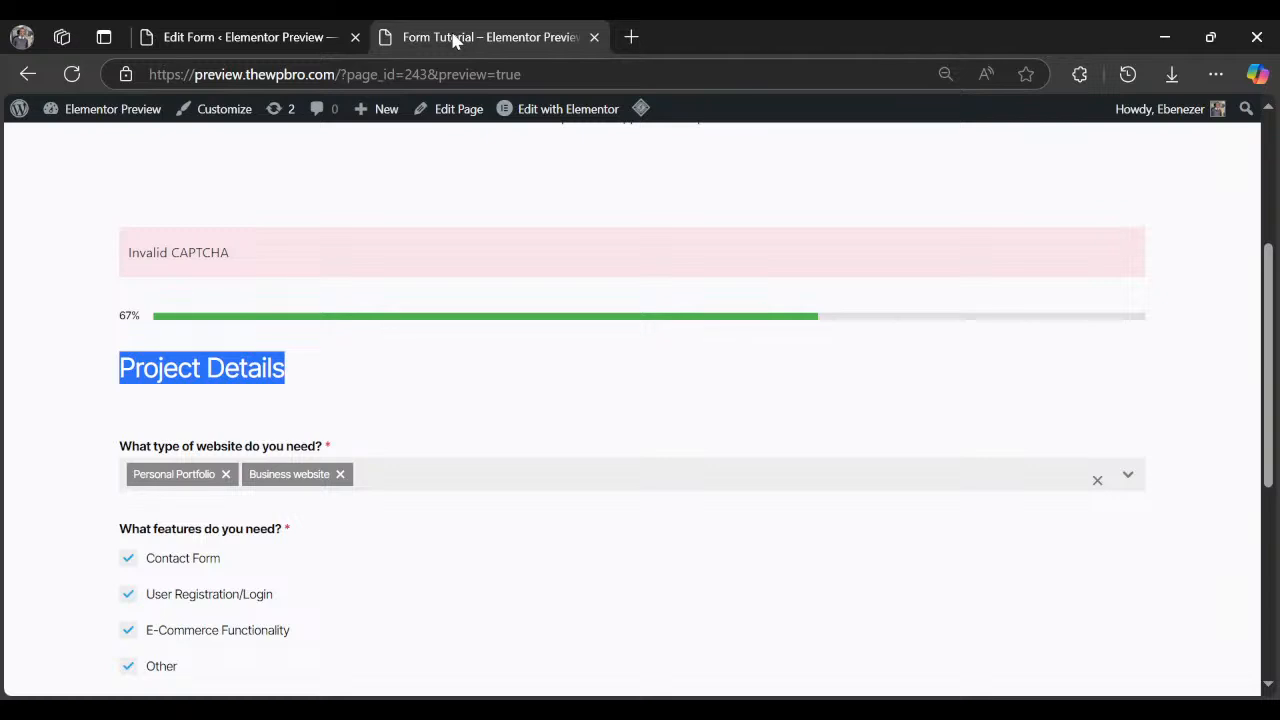
click(256, 40)
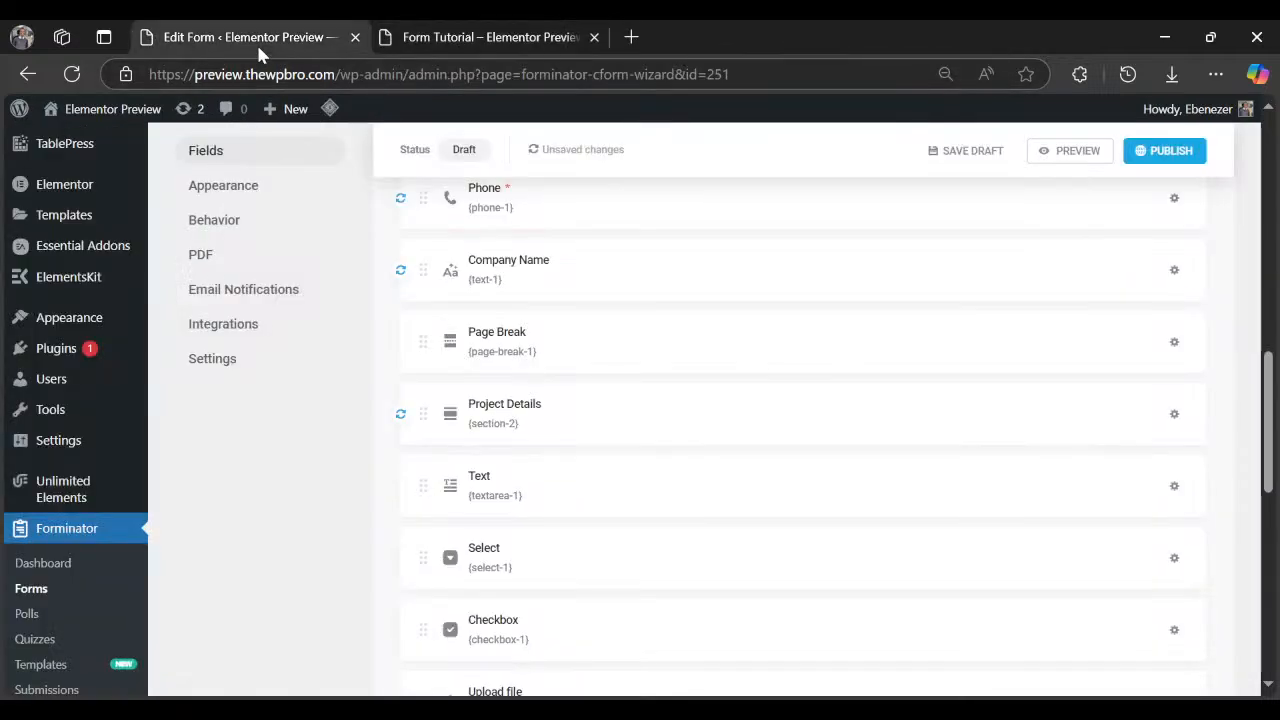
Reorder Project Details so the Select field comes above the Text field.
scroll(566, 549, down, 2)
scroll(603, 480, up, 1)
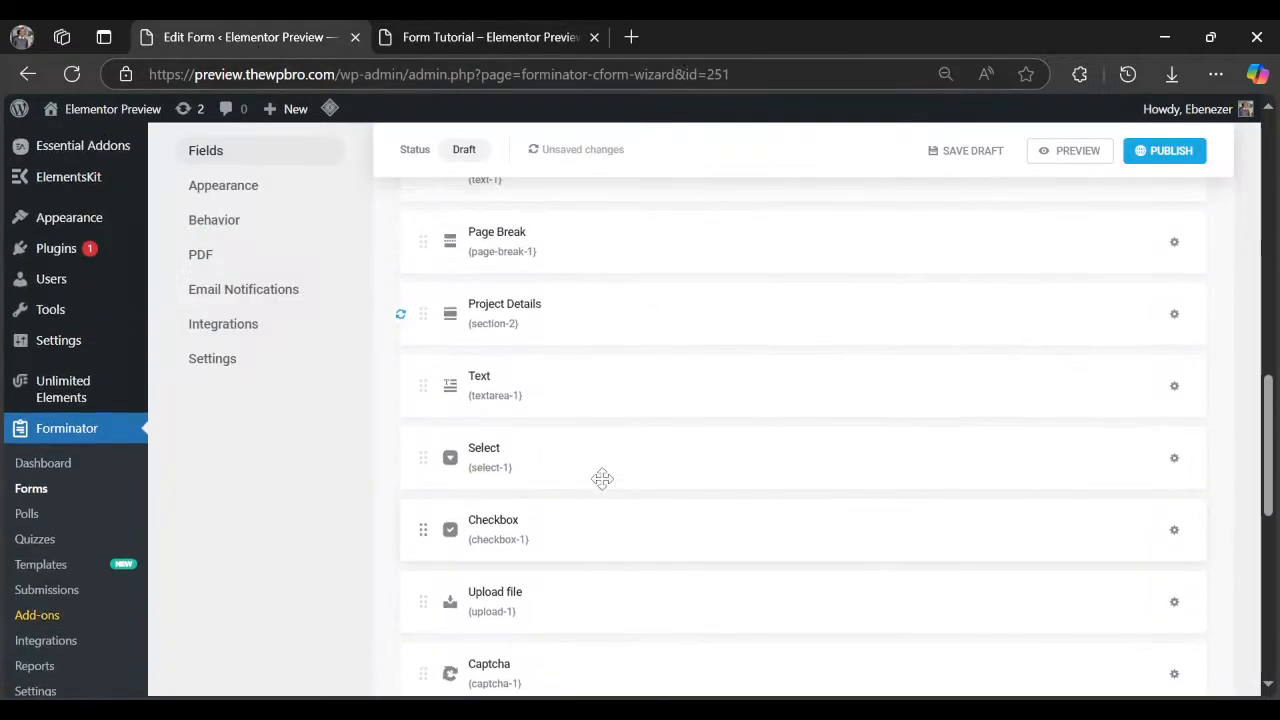
drag(607, 406, 612, 354)
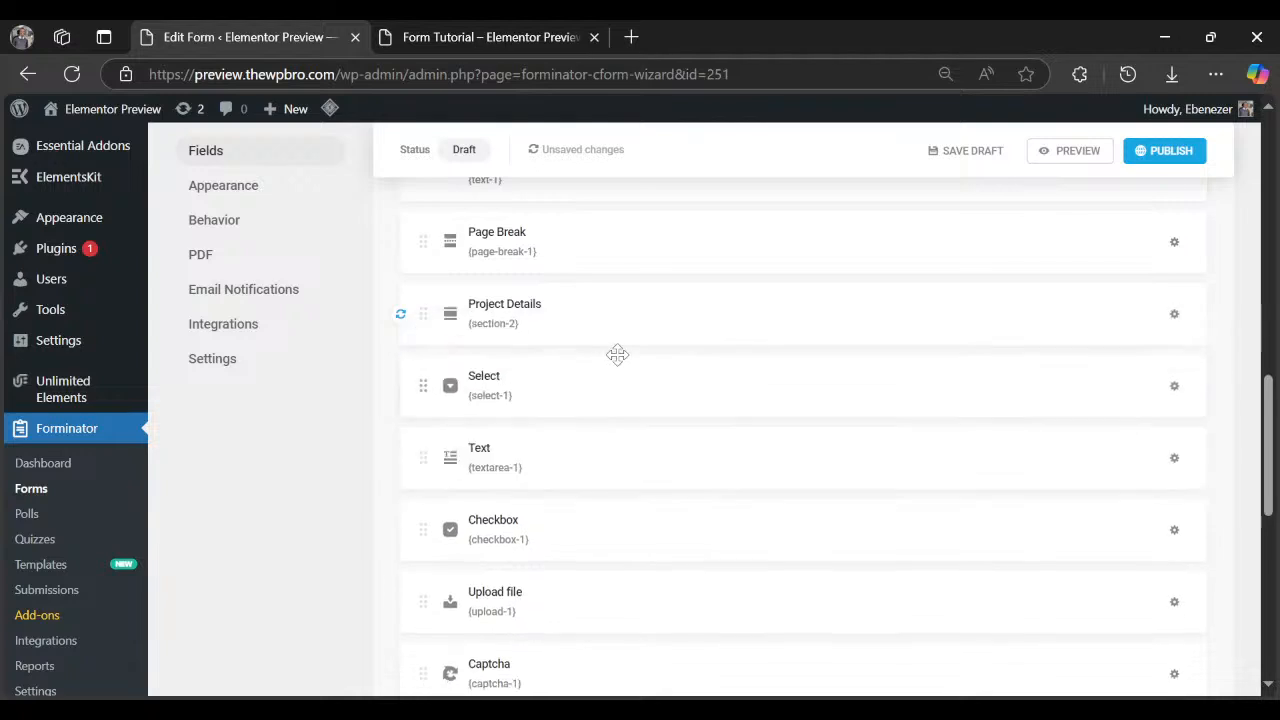
click(497, 40)
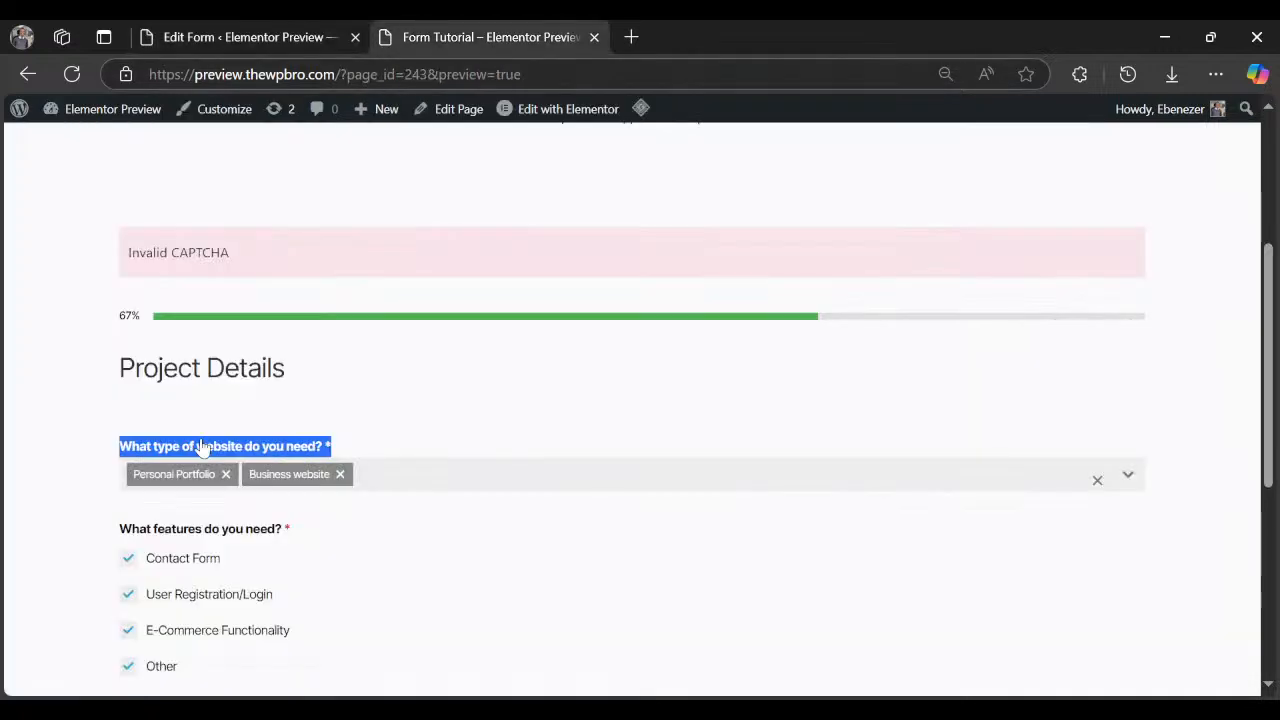
click(310, 40)
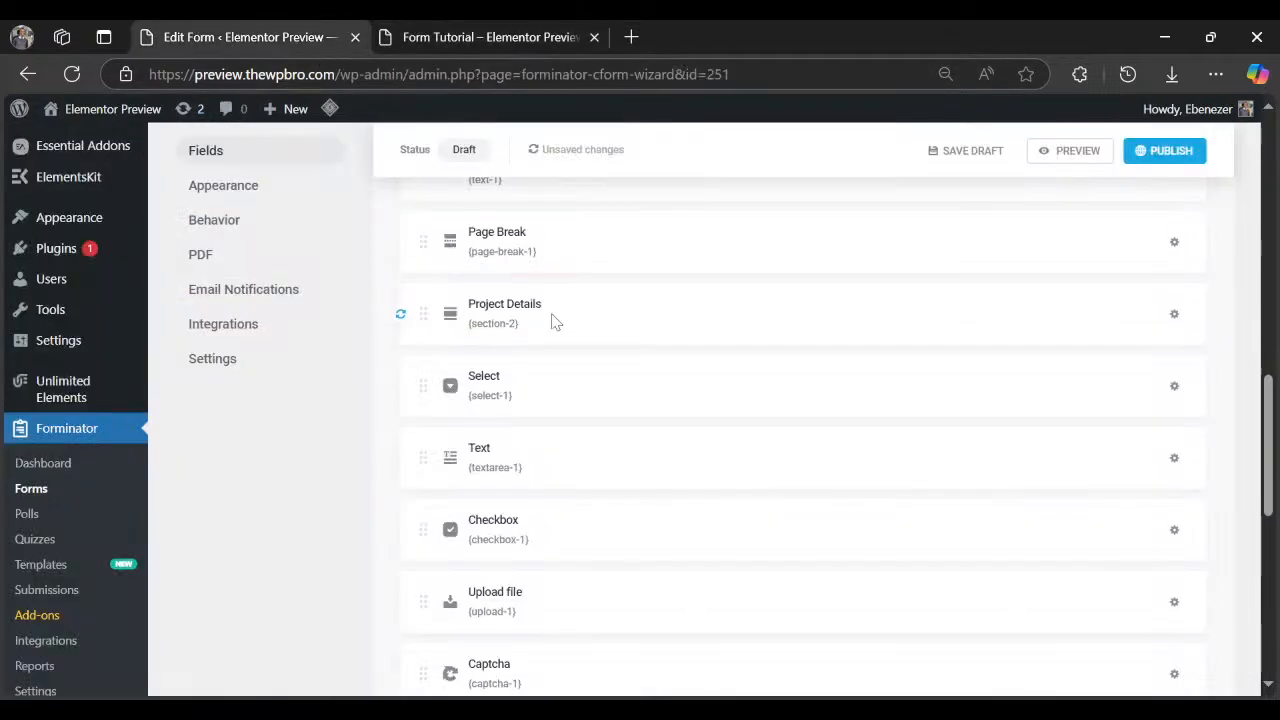
click(1175, 533)
Relabel the Checkbox field as 'What type of website do you need? *'.
click(1137, 589)
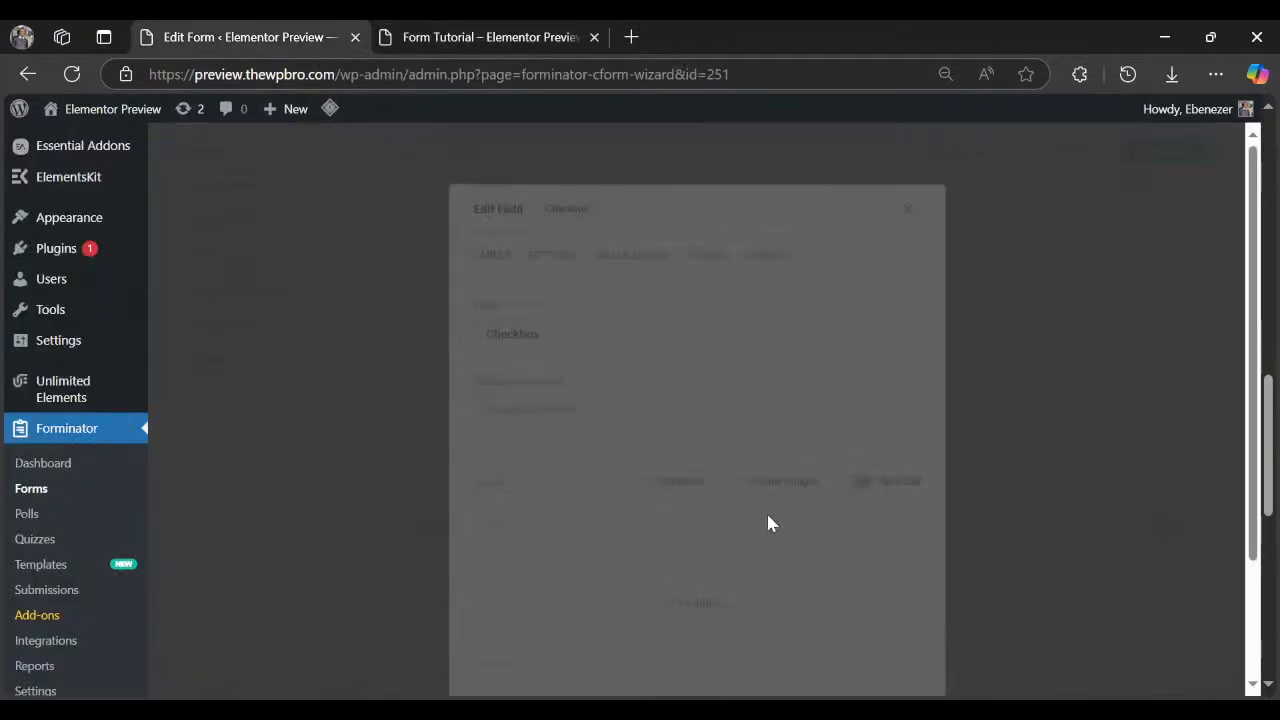
double_click(552, 305)
text(What type of website do you need? *)
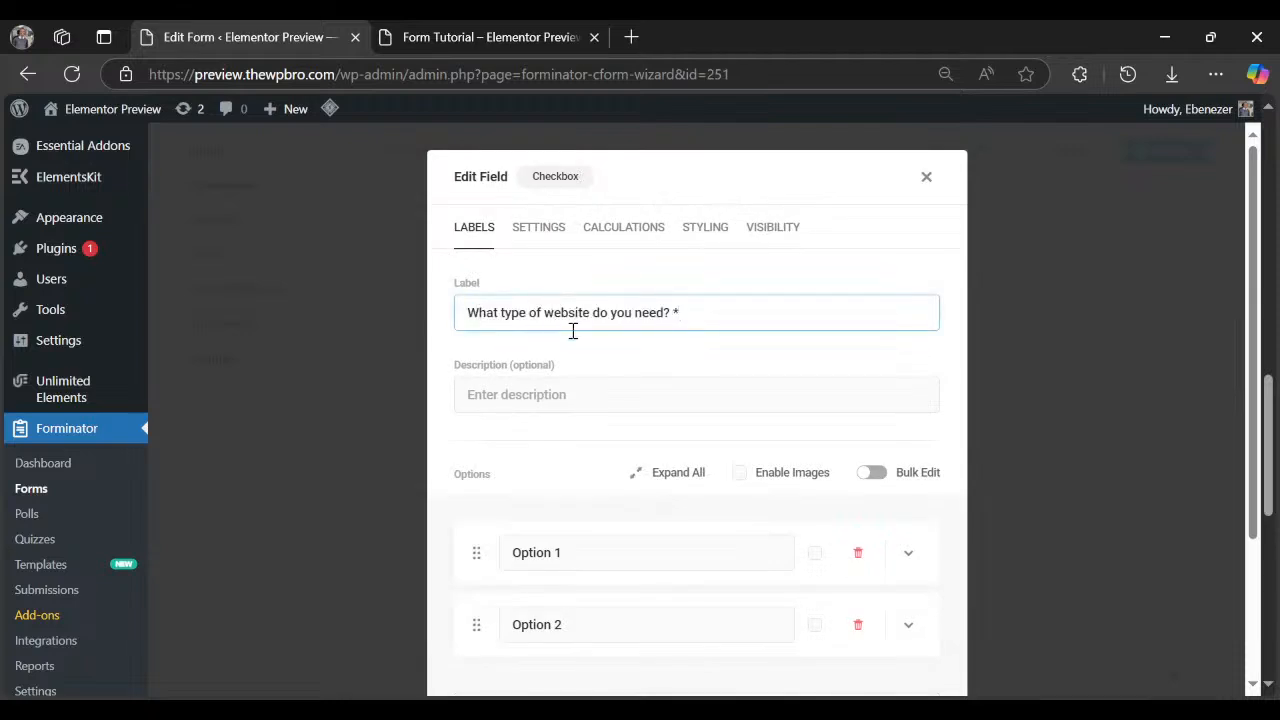
Set the checkbox options to Business website, Ecommerce website and a new Other option.
scroll(572, 420, down, 3)
triple_click(619, 362)
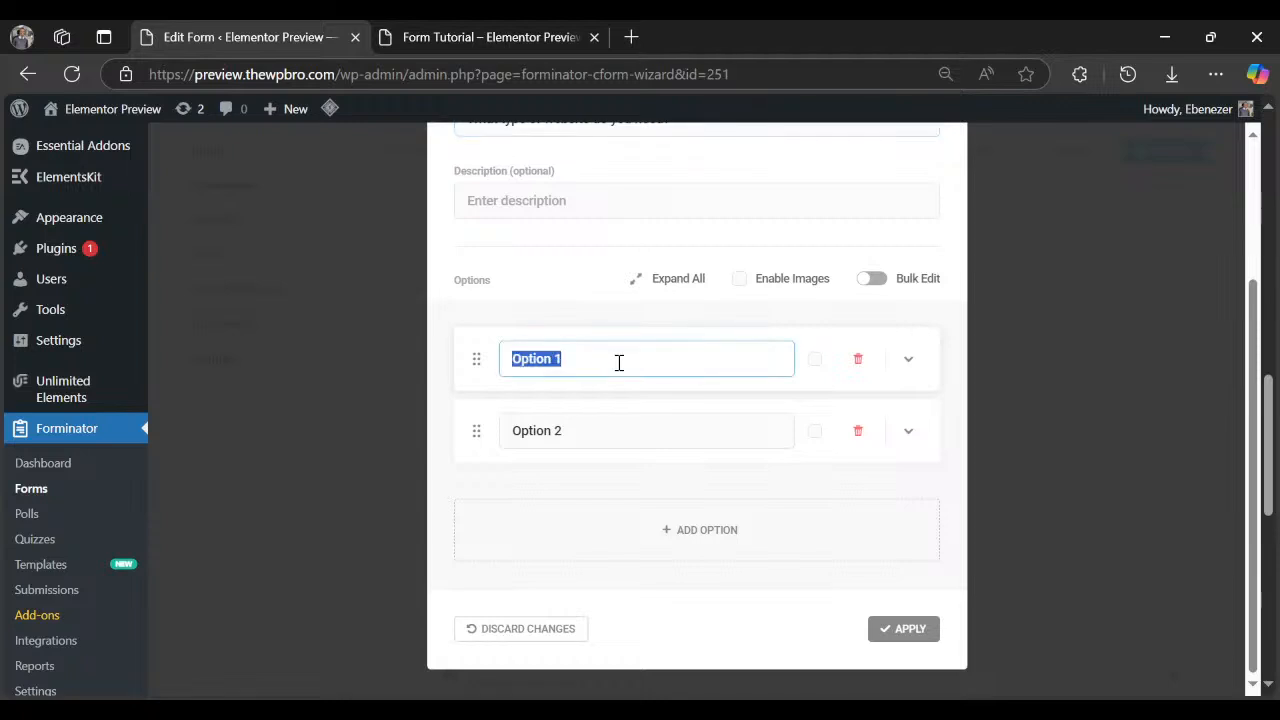
text(Business websi)
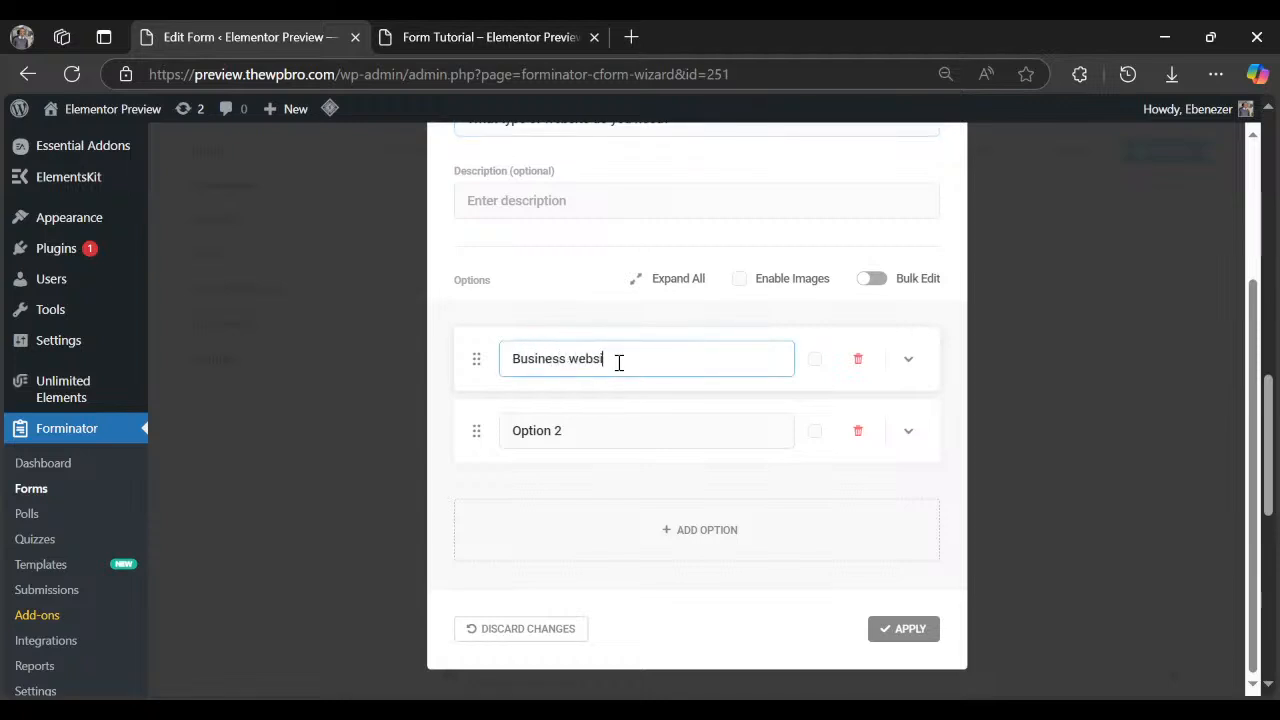
text(te)
triple_click(605, 435)
text(Ecomm)
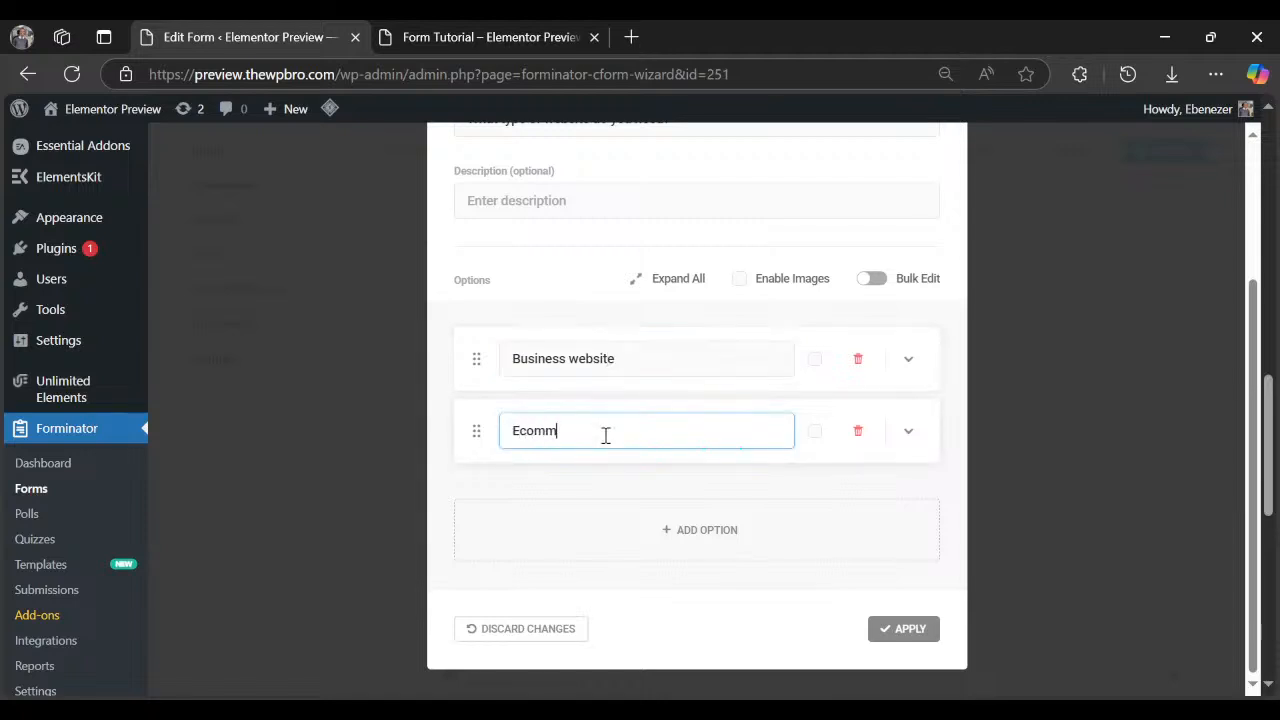
text(erce website)
click(588, 503)
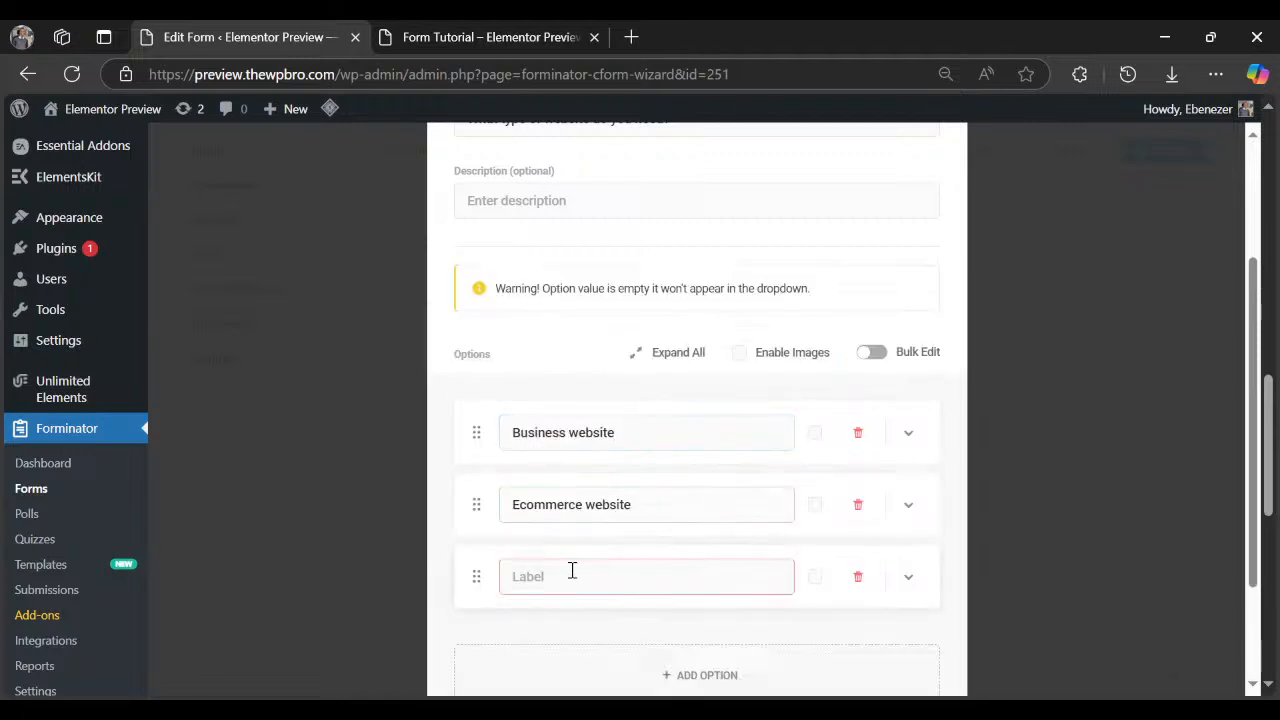
click(571, 573)
text(O)
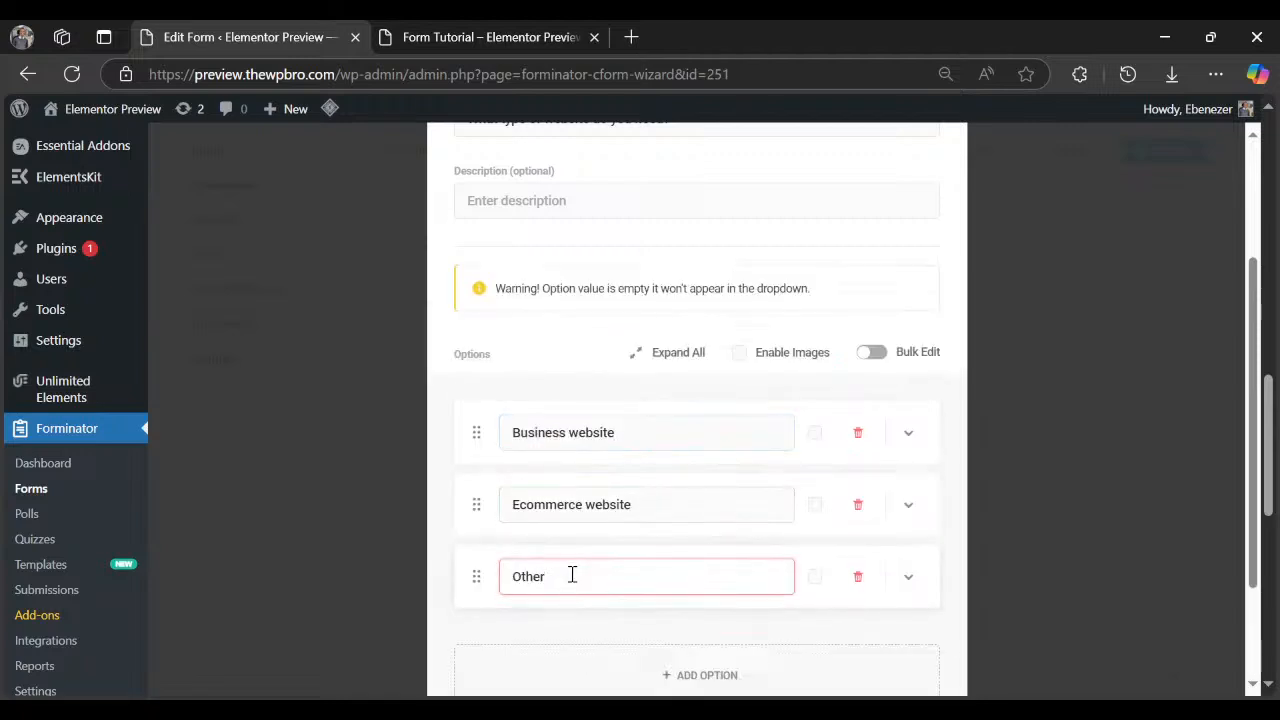
text(ther)
click(598, 400)
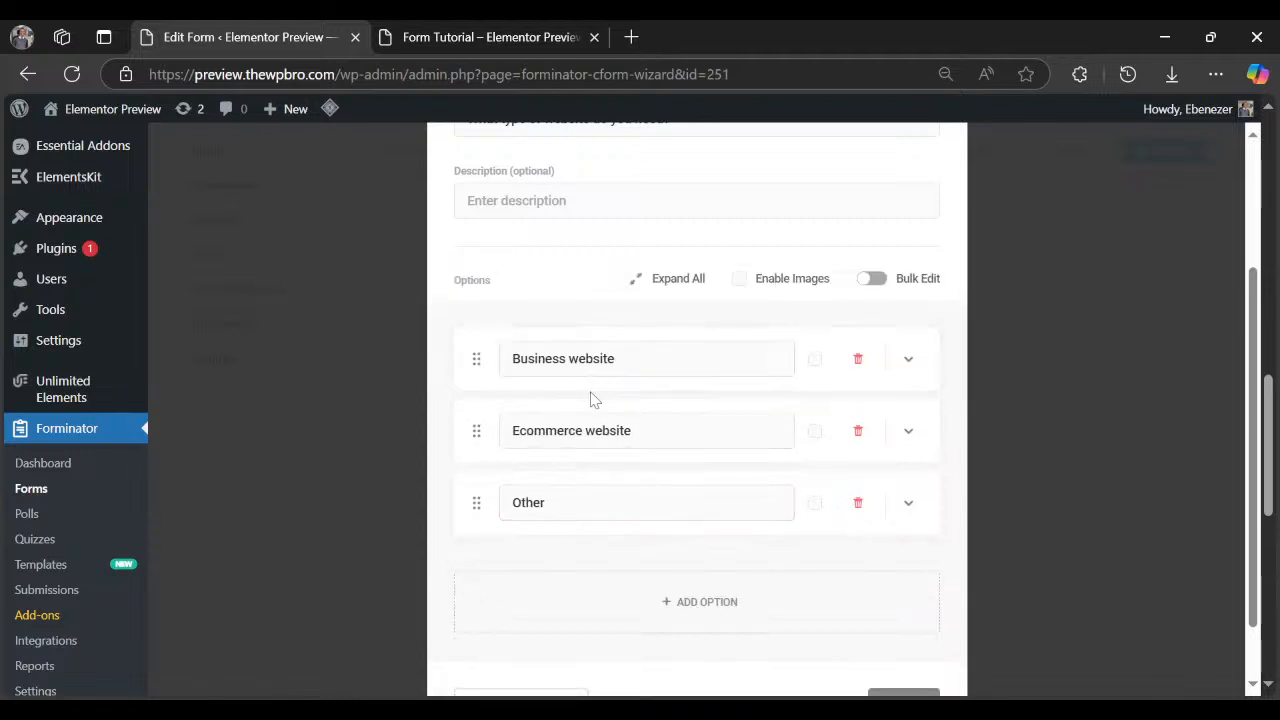
scroll(597, 476, up, 1)
scroll(596, 476, up, 5)
Make the field required with the error message 'Please choose a type of website'.
click(538, 227)
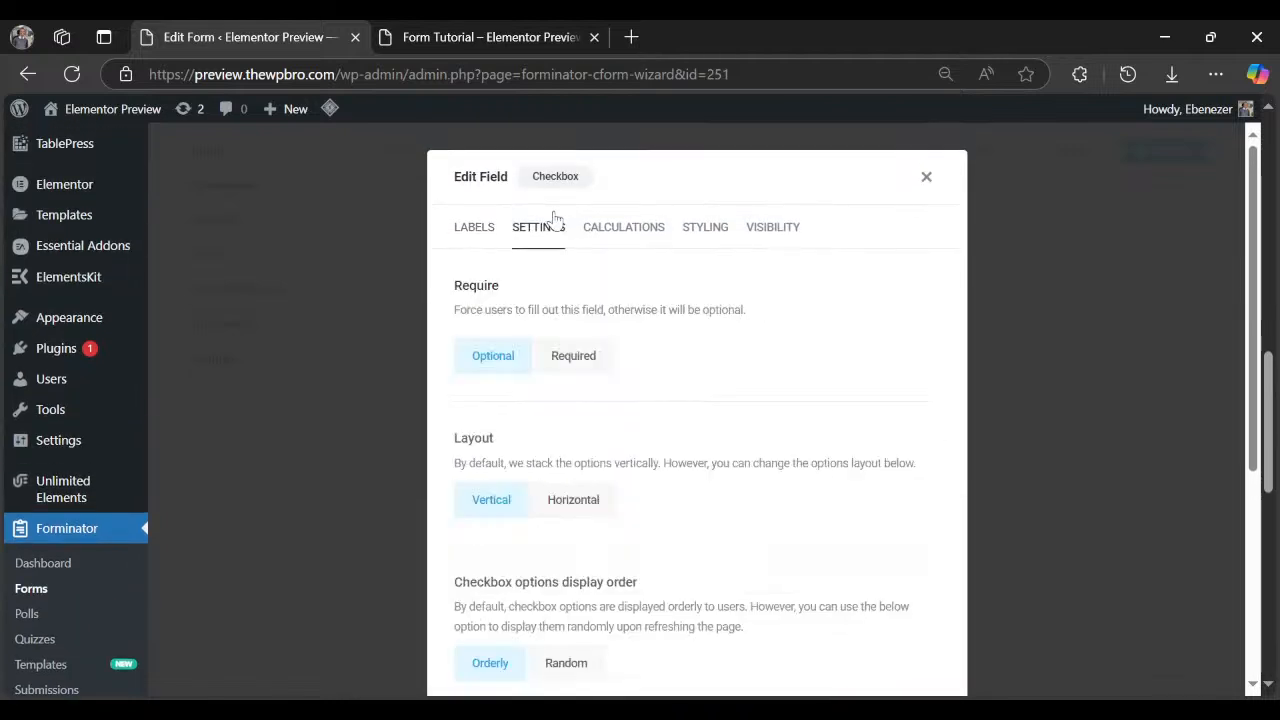
click(572, 357)
click(586, 449)
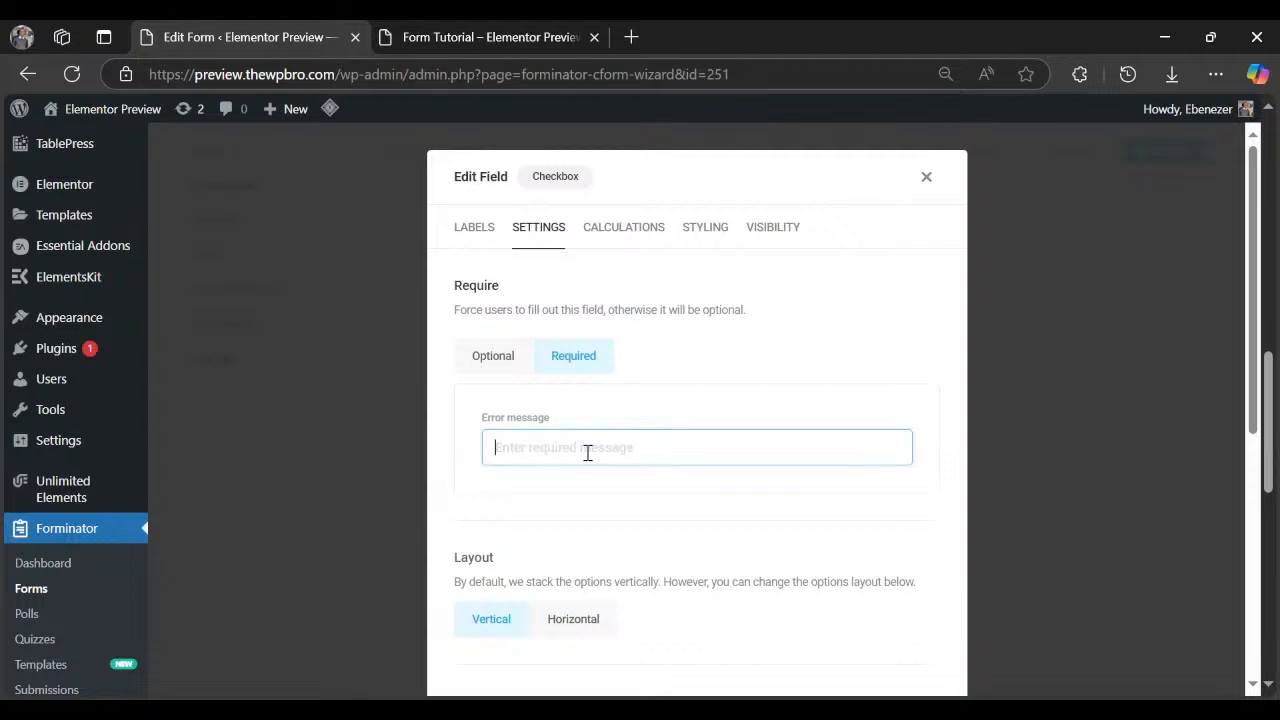
text(Please choose a type of website)
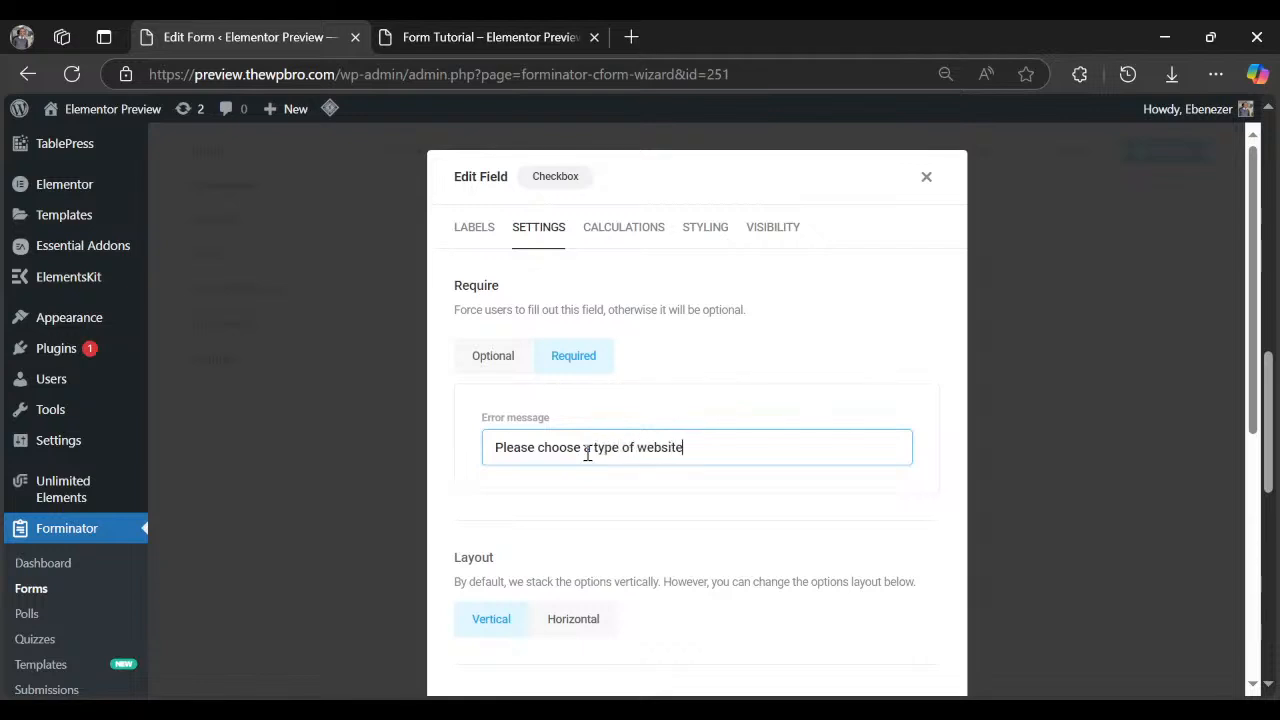
Review the layout, Calculations, Styling and Visibility options, then apply the checkbox changes.
scroll(606, 427, down, 3)
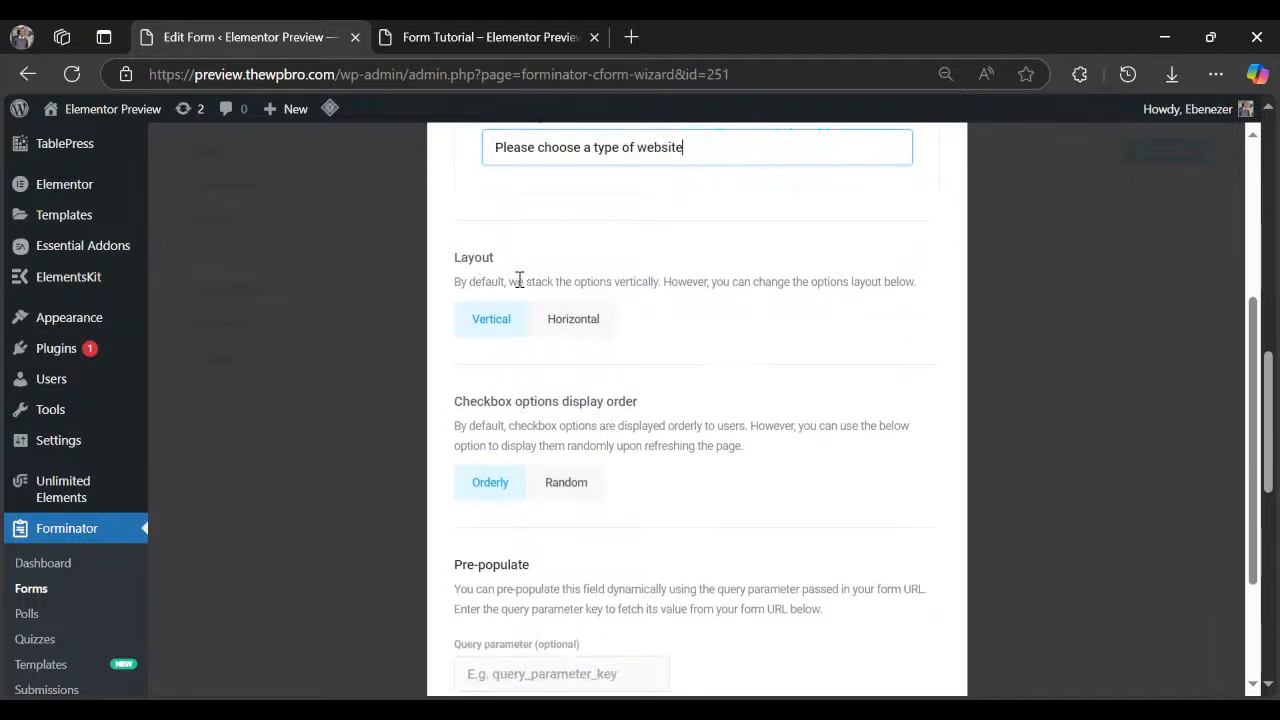
drag(519, 280, 697, 284)
click(652, 290)
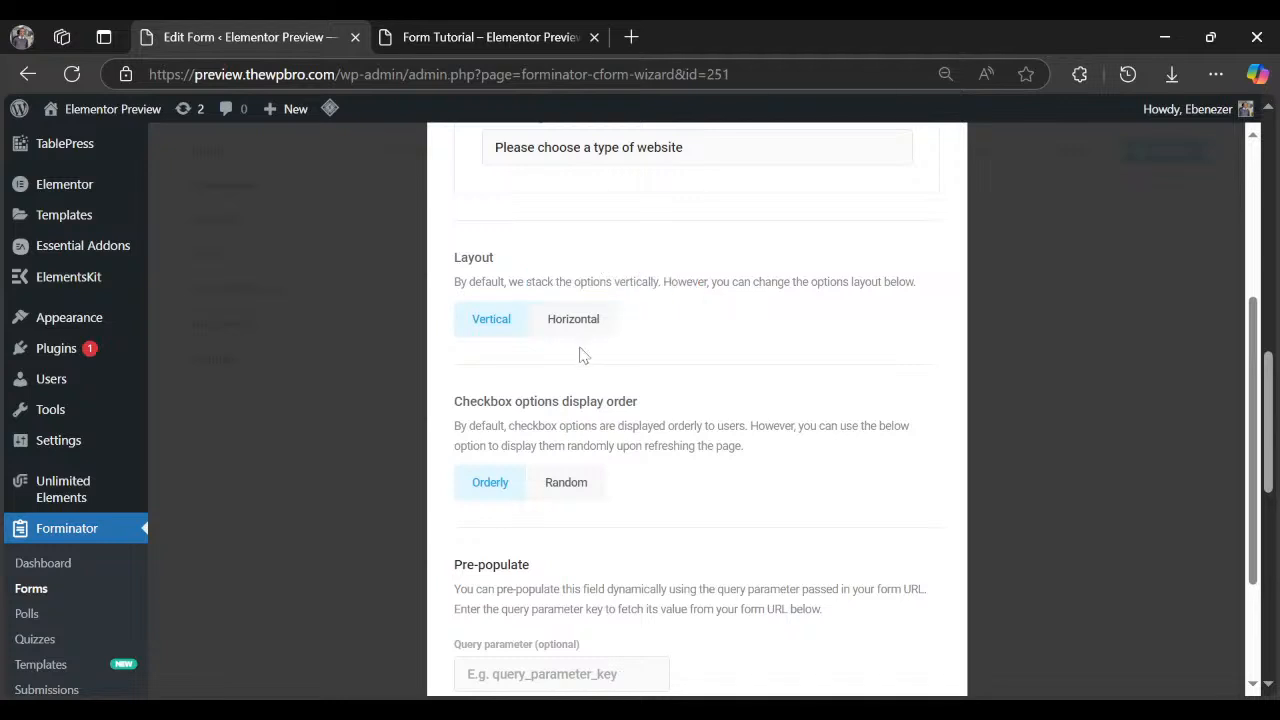
drag(519, 426, 681, 426)
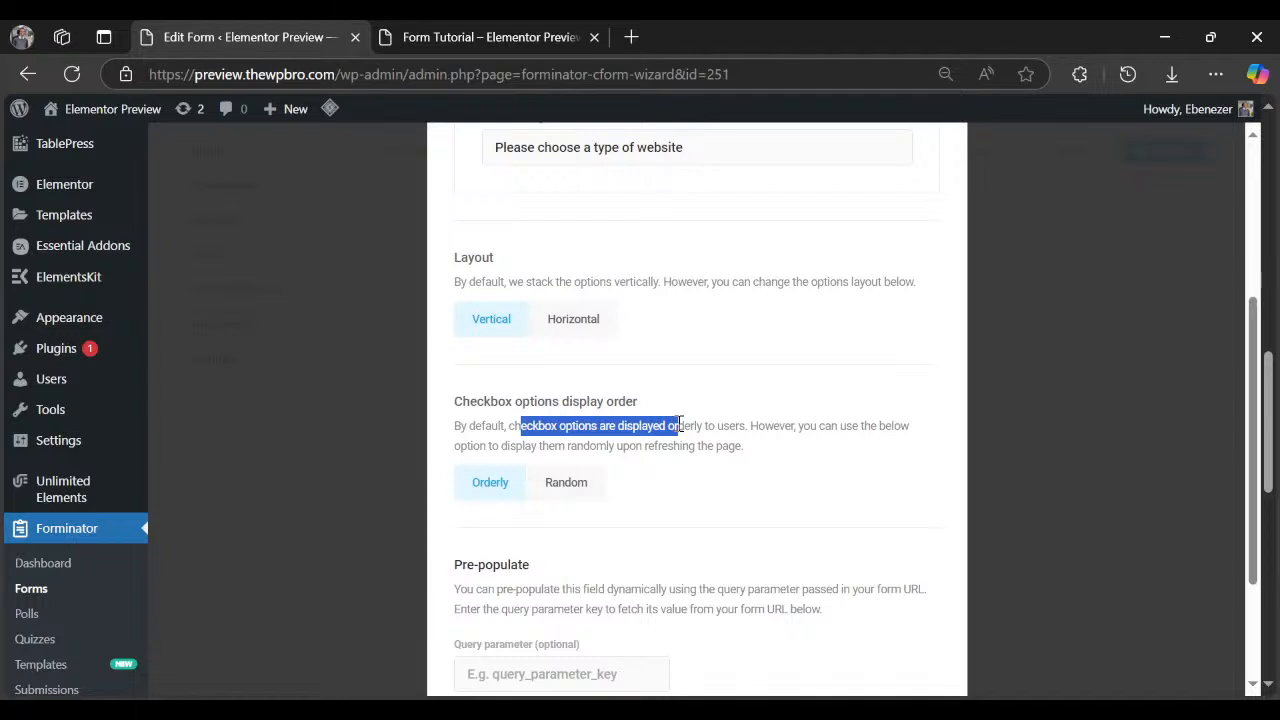
click(611, 463)
scroll(506, 514, down, 3)
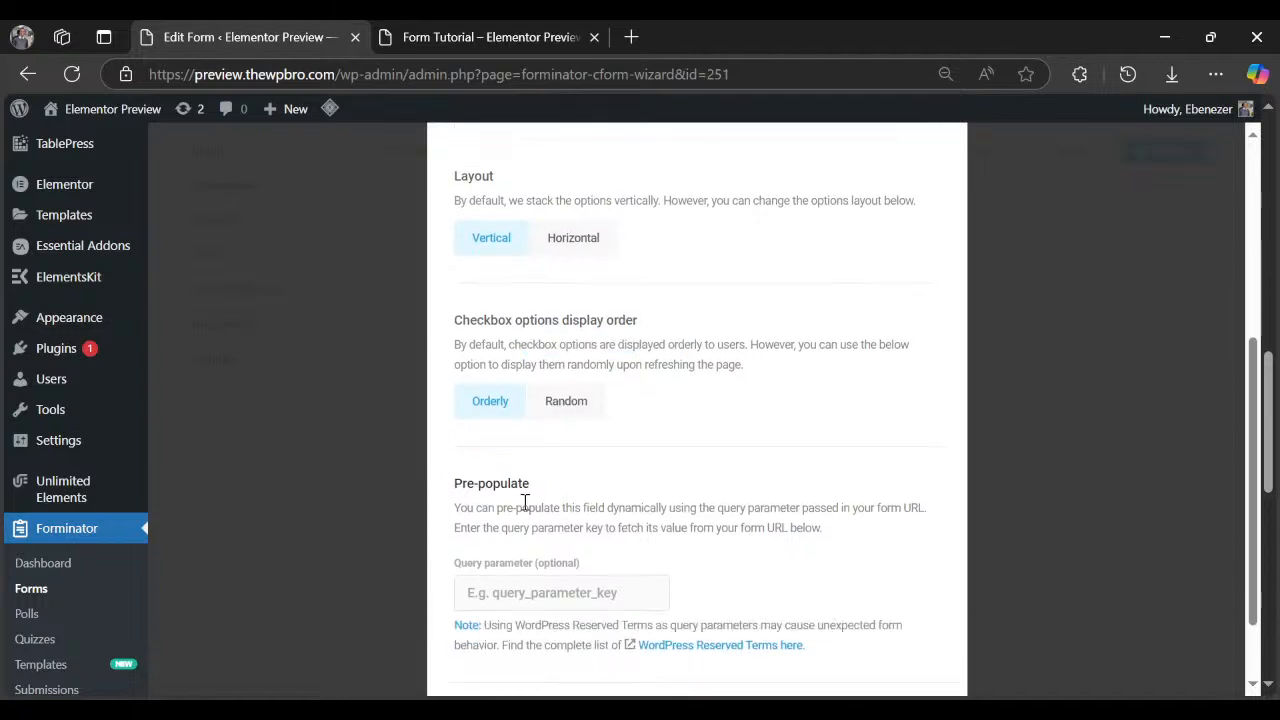
scroll(574, 406, up, 5)
click(606, 231)
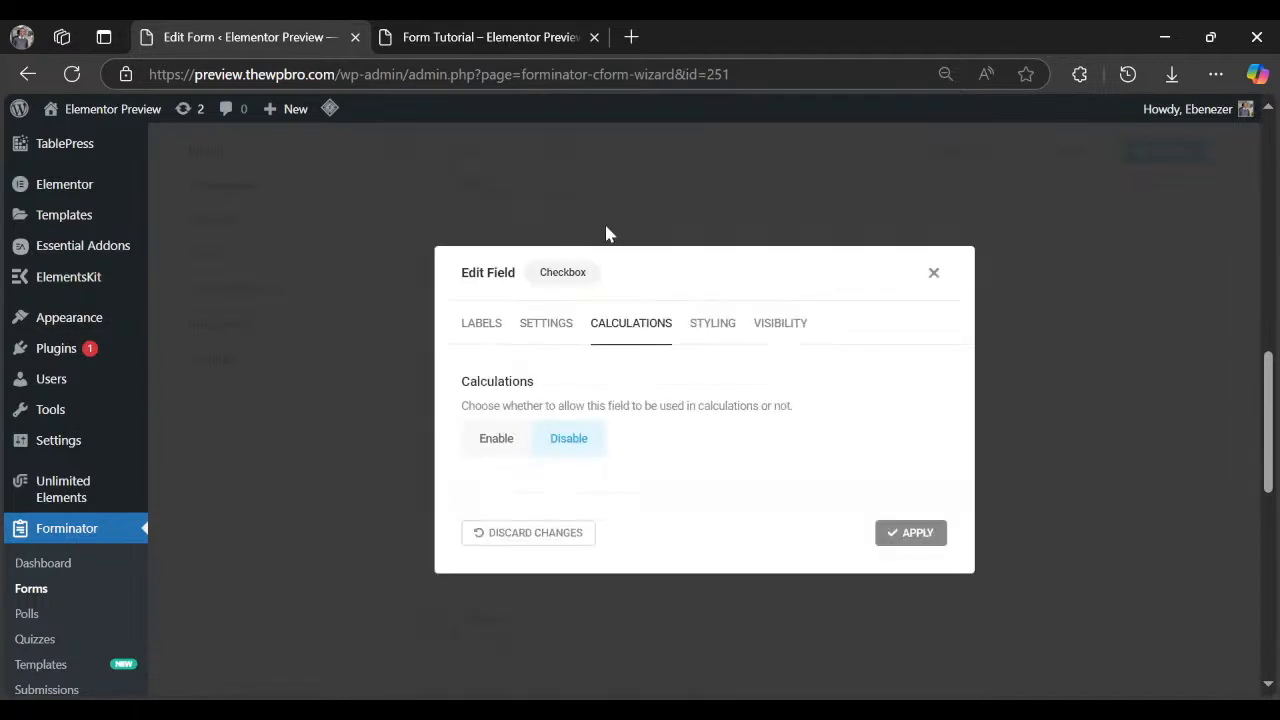
click(713, 340)
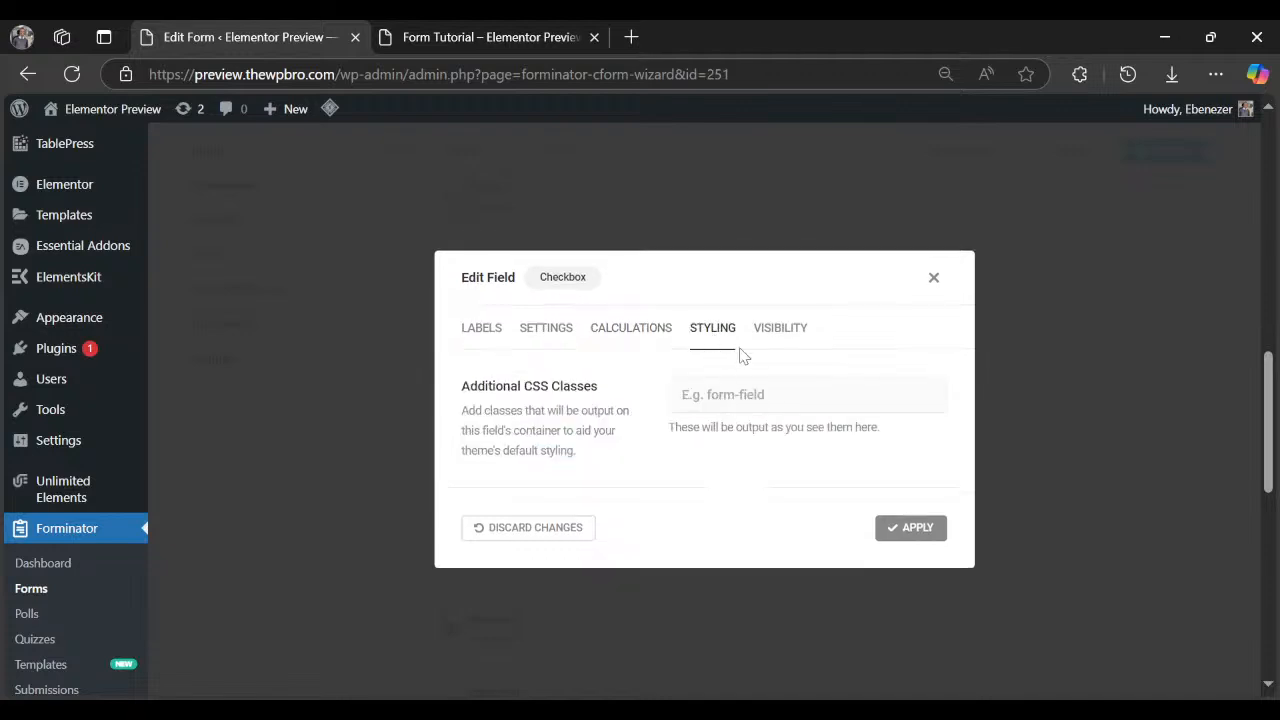
click(766, 330)
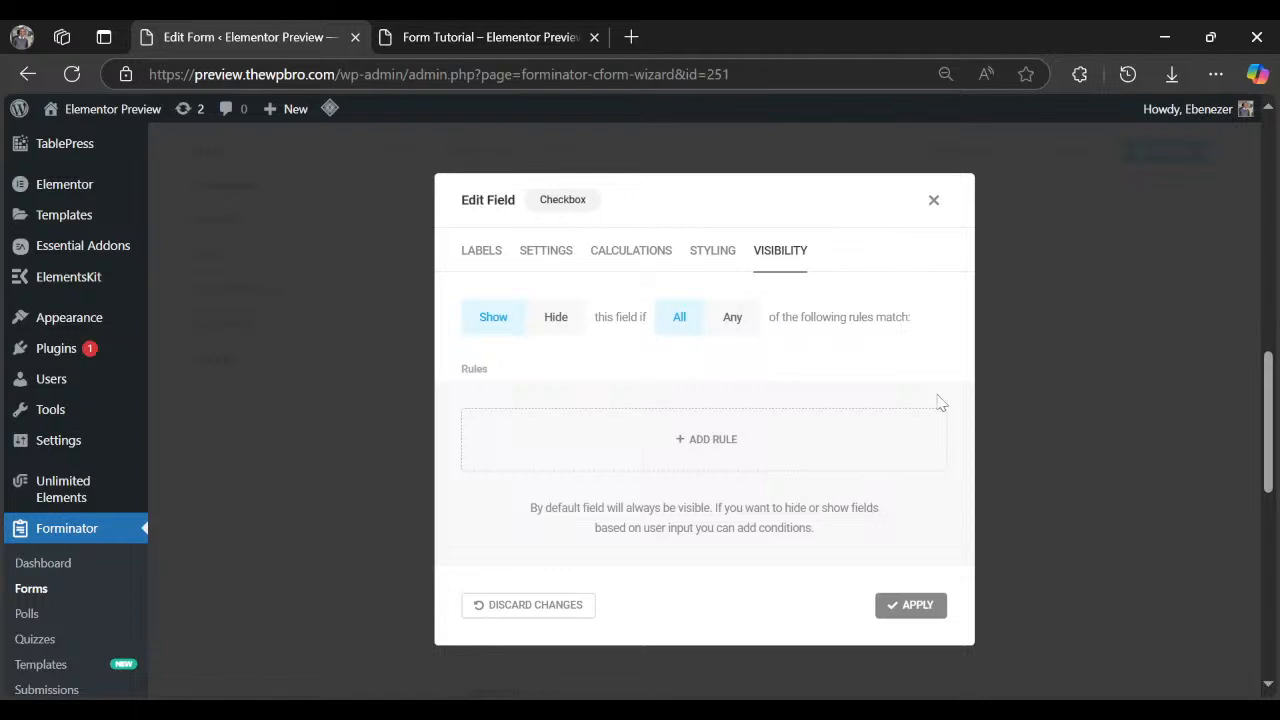
click(911, 607)
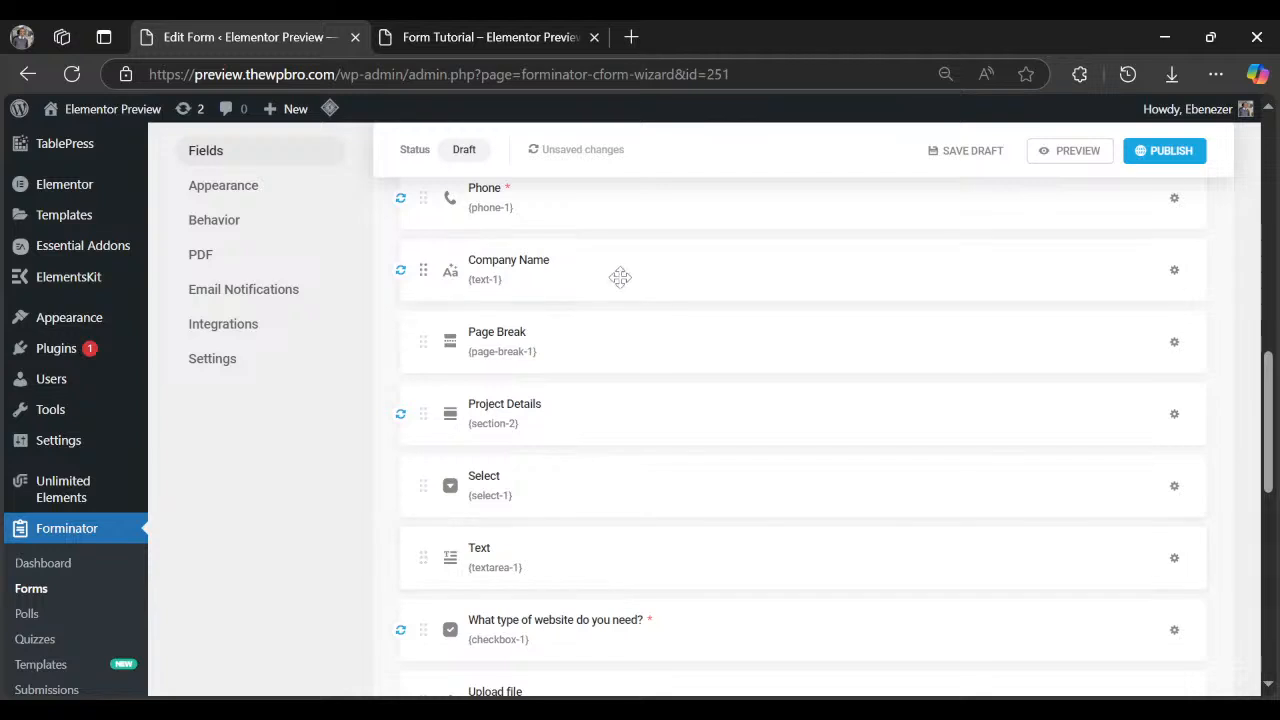
Duplicate the Company Name field and place the copy below Select in Project Details.
click(1176, 276)
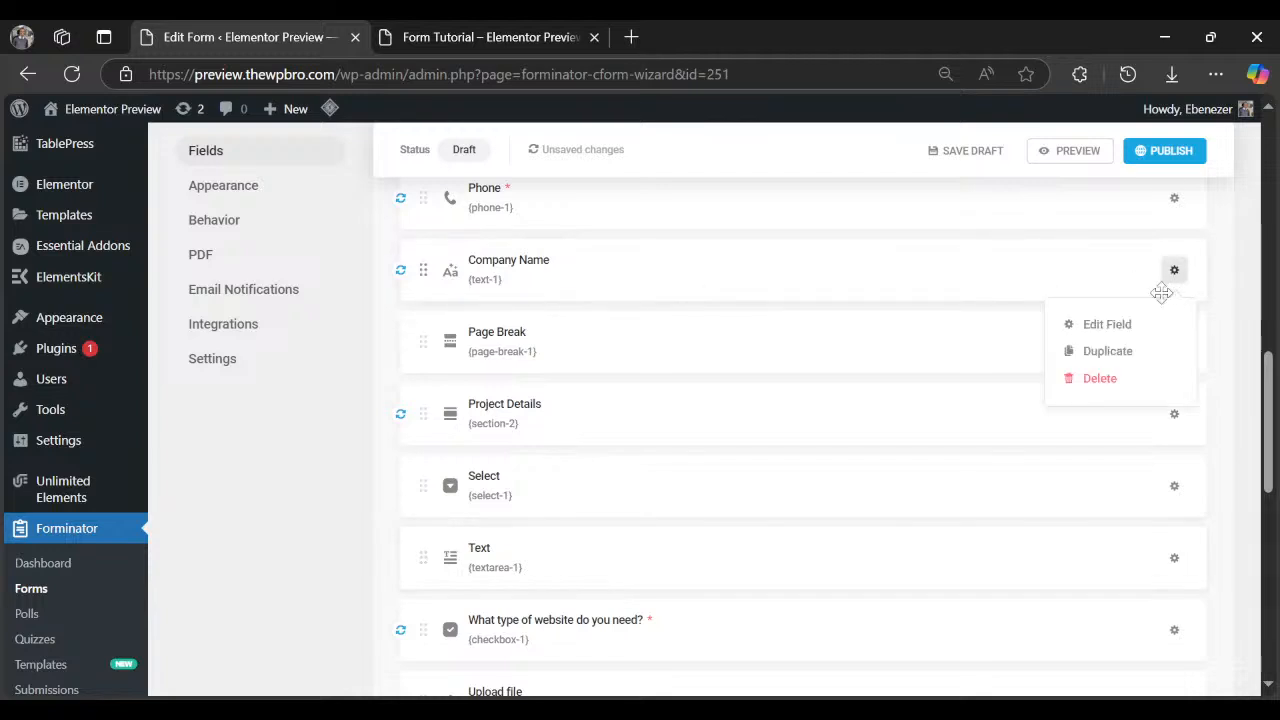
click(1113, 355)
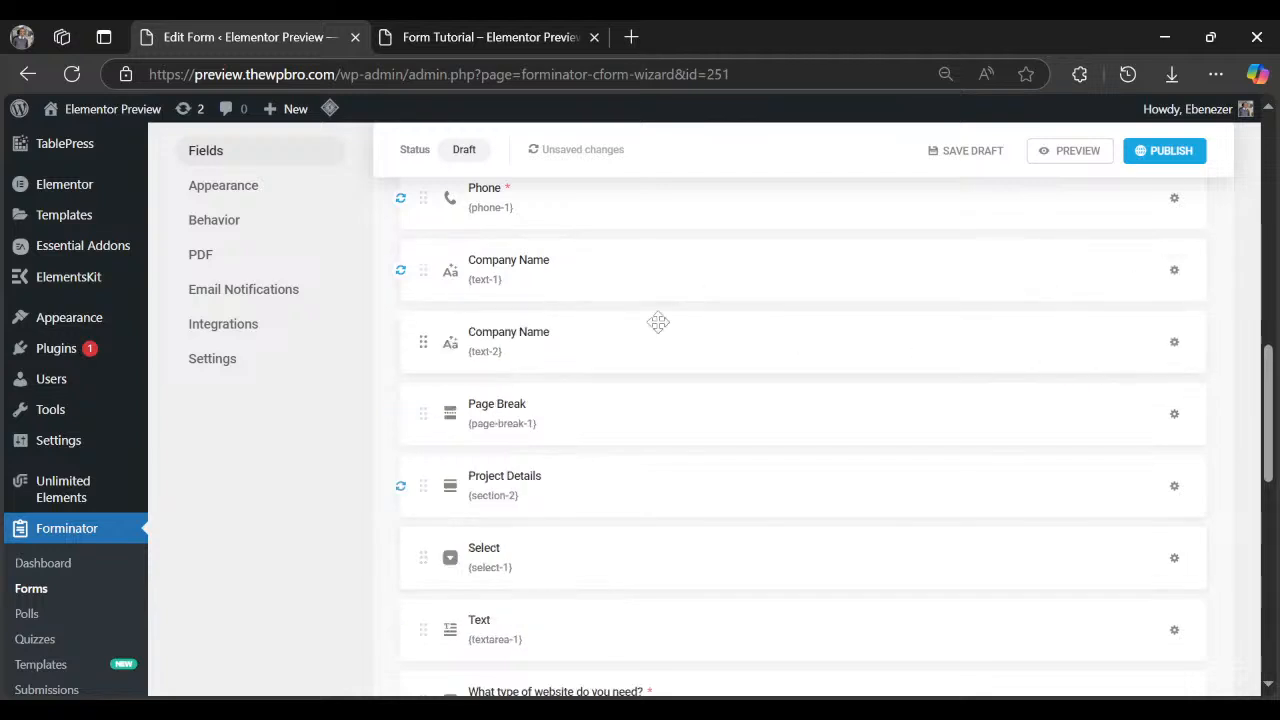
drag(595, 360, 620, 571)
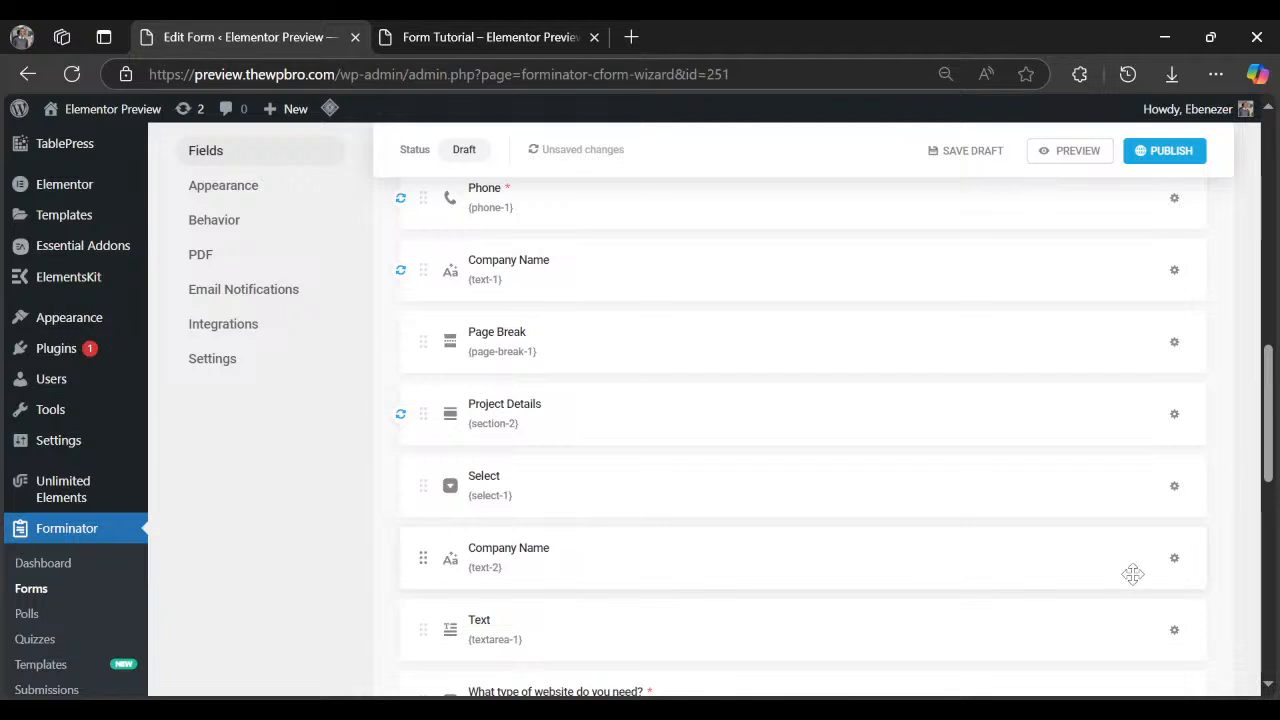
Relabel the copied field "If 'Other', please tell us what you need".
click(1174, 560)
click(1114, 620)
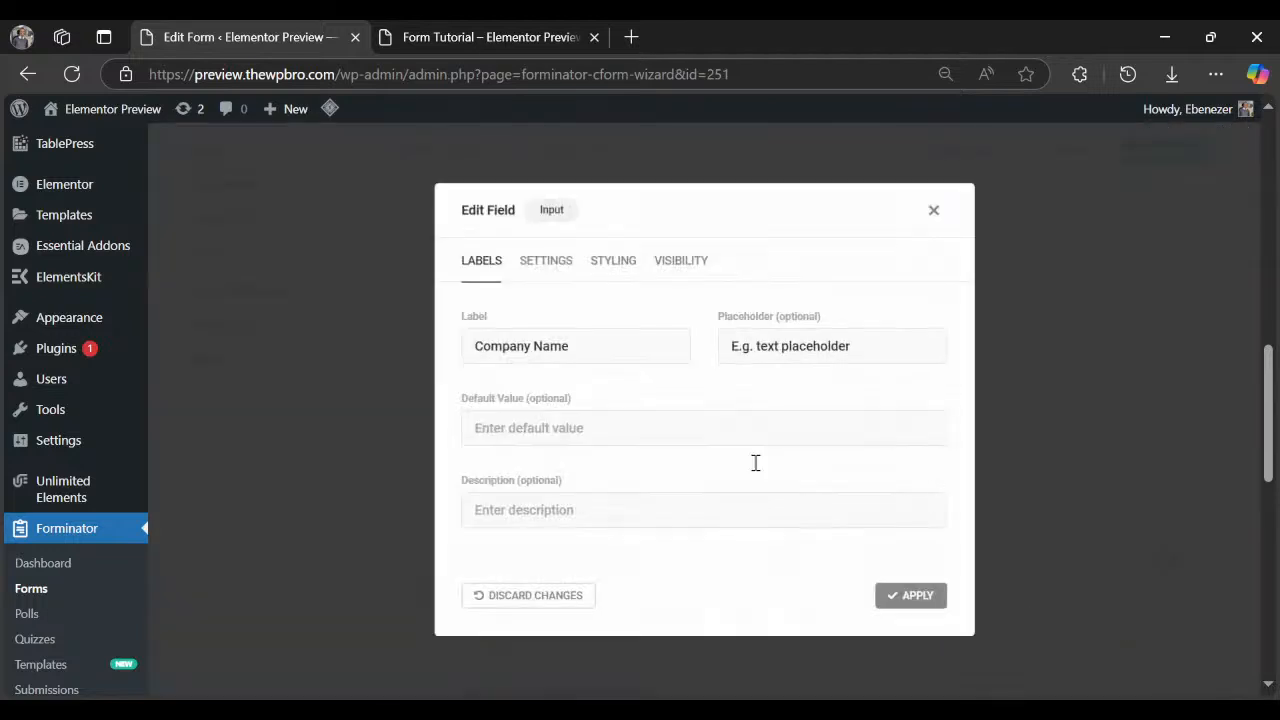
click(423, 25)
scroll(220, 505, down, 2)
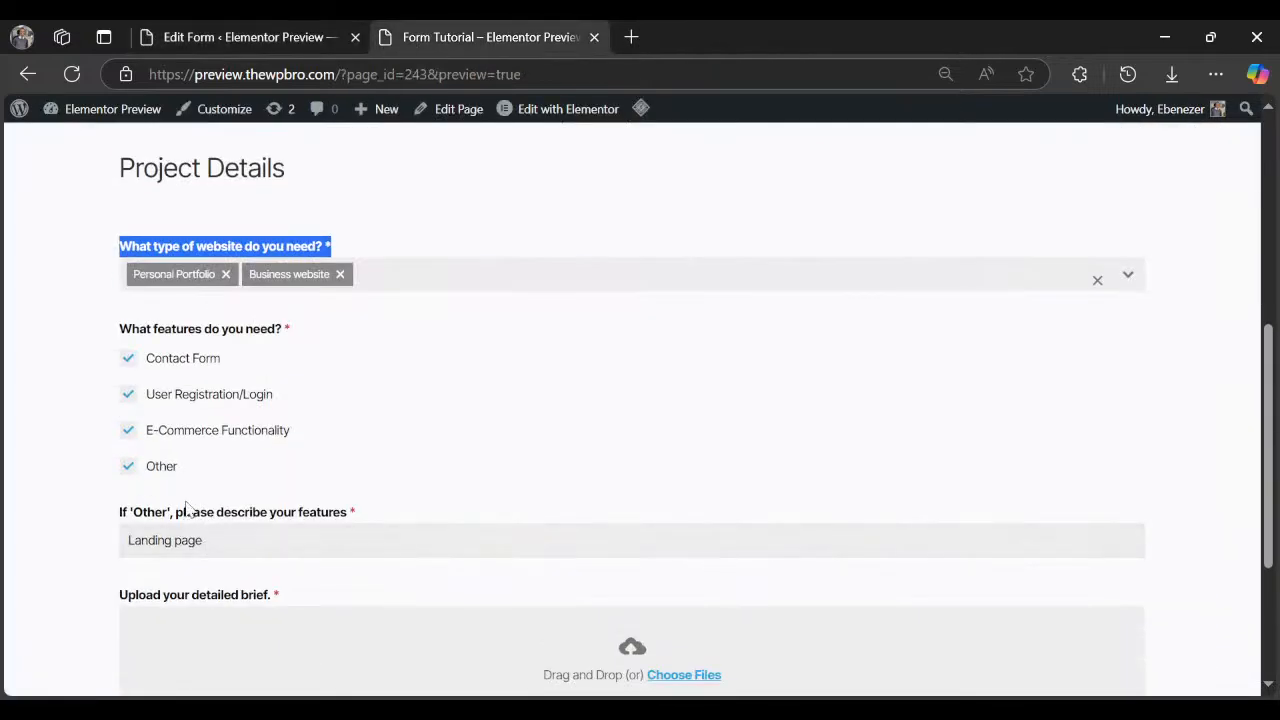
triple_click(185, 512)
key(ctrl+c)
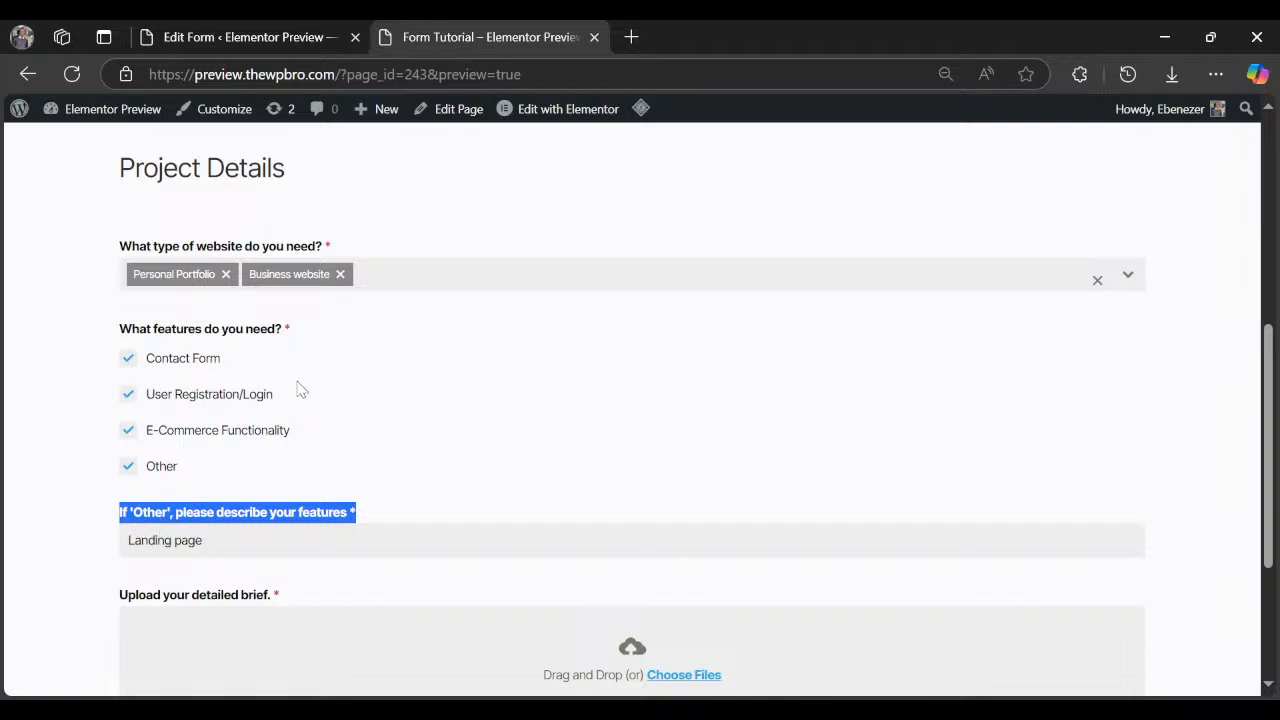
click(300, 30)
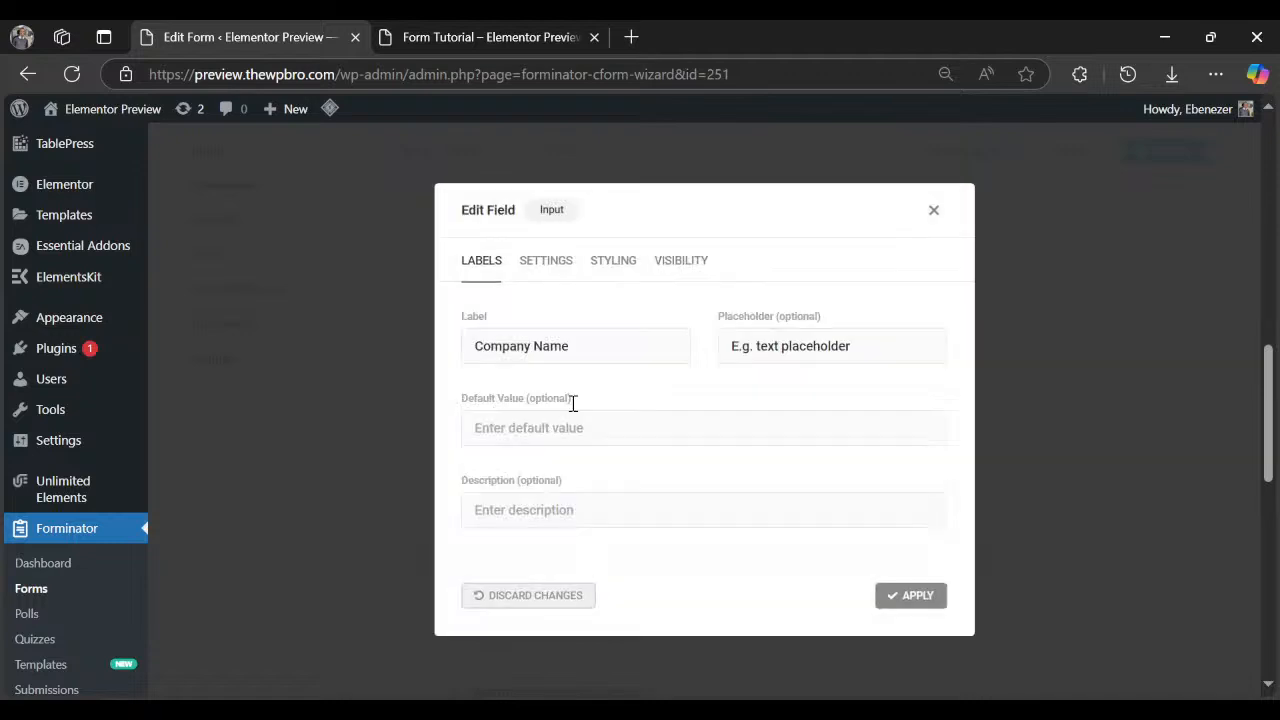
triple_click(557, 345)
key(ctrl+v)
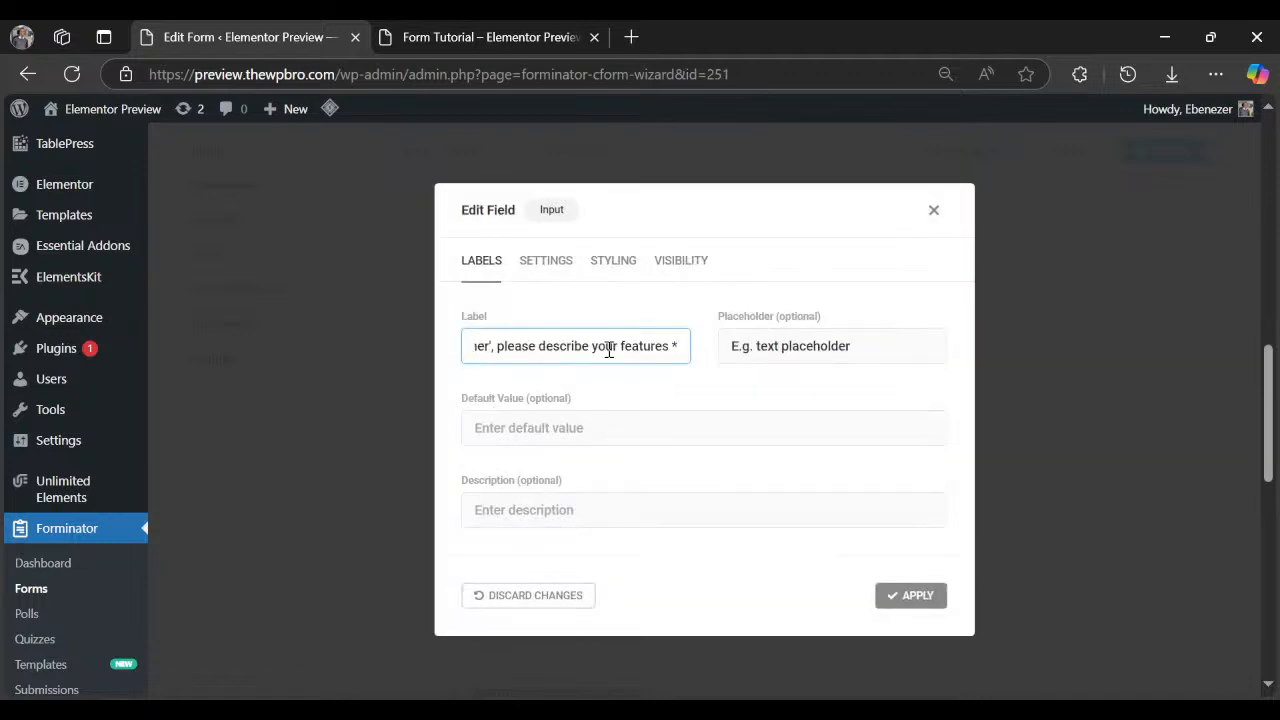
drag(535, 342, 731, 345)
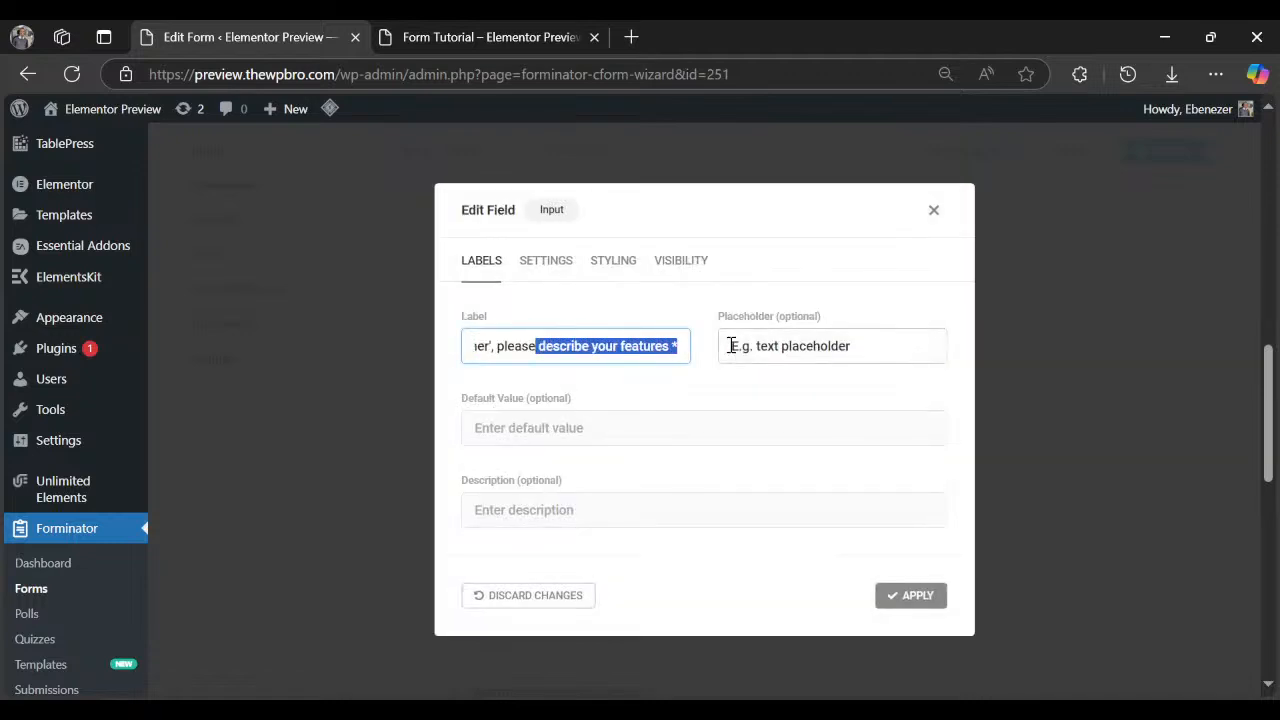
key(BackSpace)
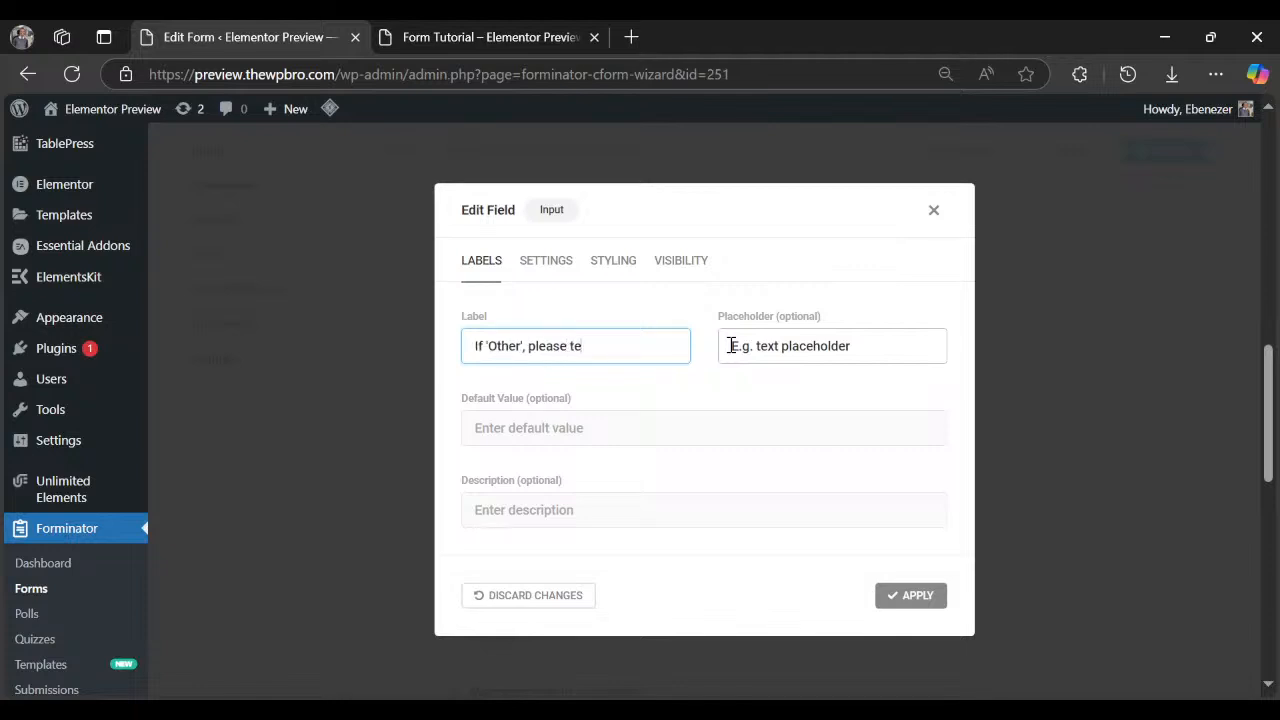
text(tell us what you need)
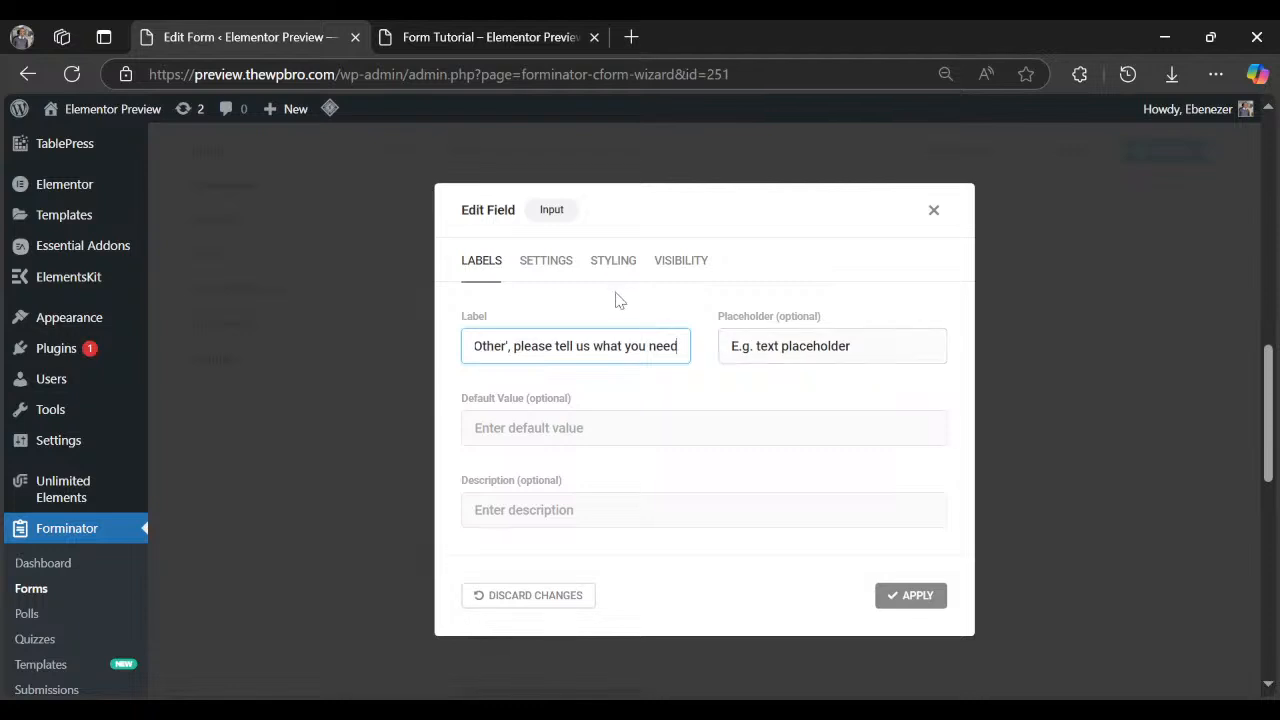
Mark the relabelled field as required and view its visibility rules.
click(545, 262)
click(578, 362)
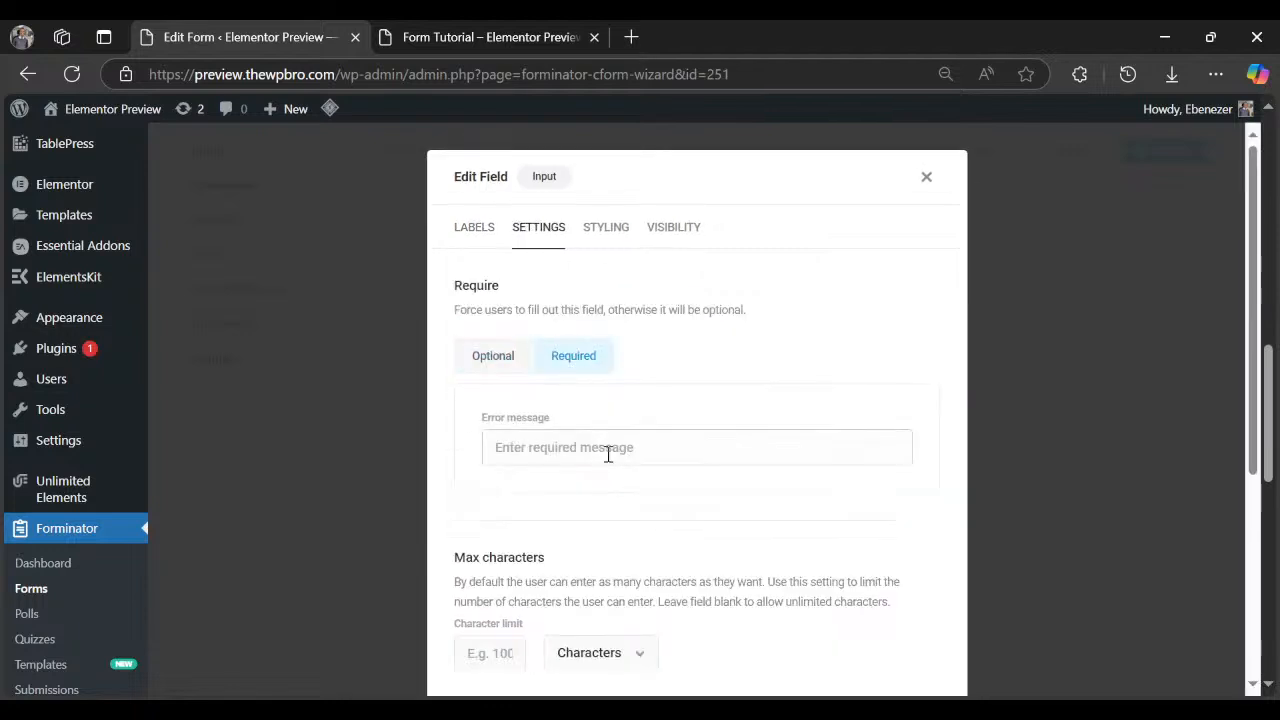
click(674, 230)
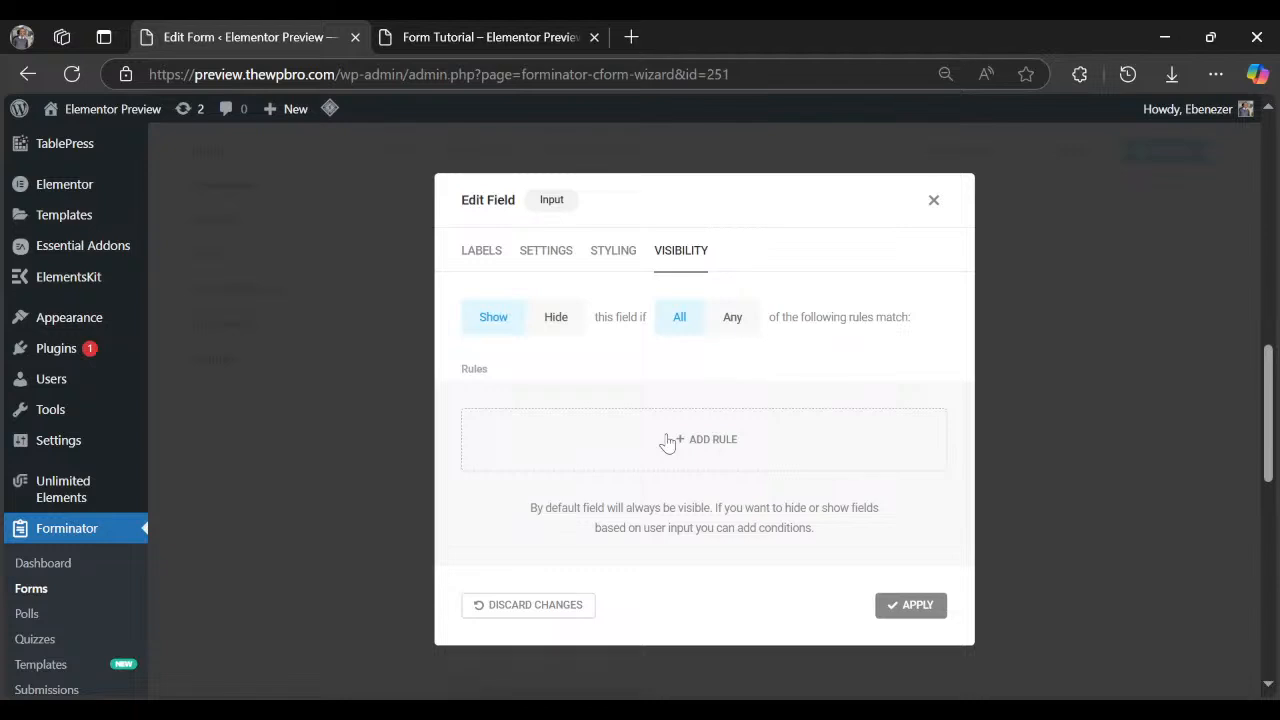
Add a visibility rule to the 'If Other' field that depends on the Select | select-1 field.
click(667, 441)
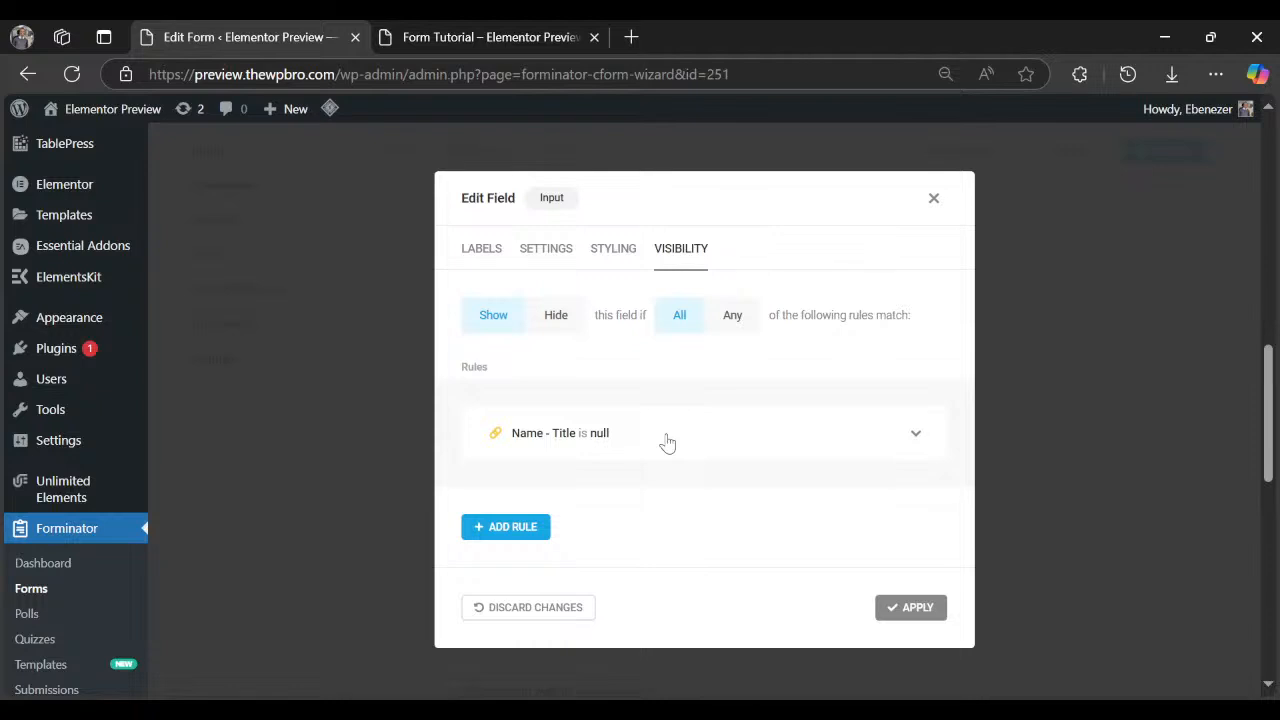
click(913, 436)
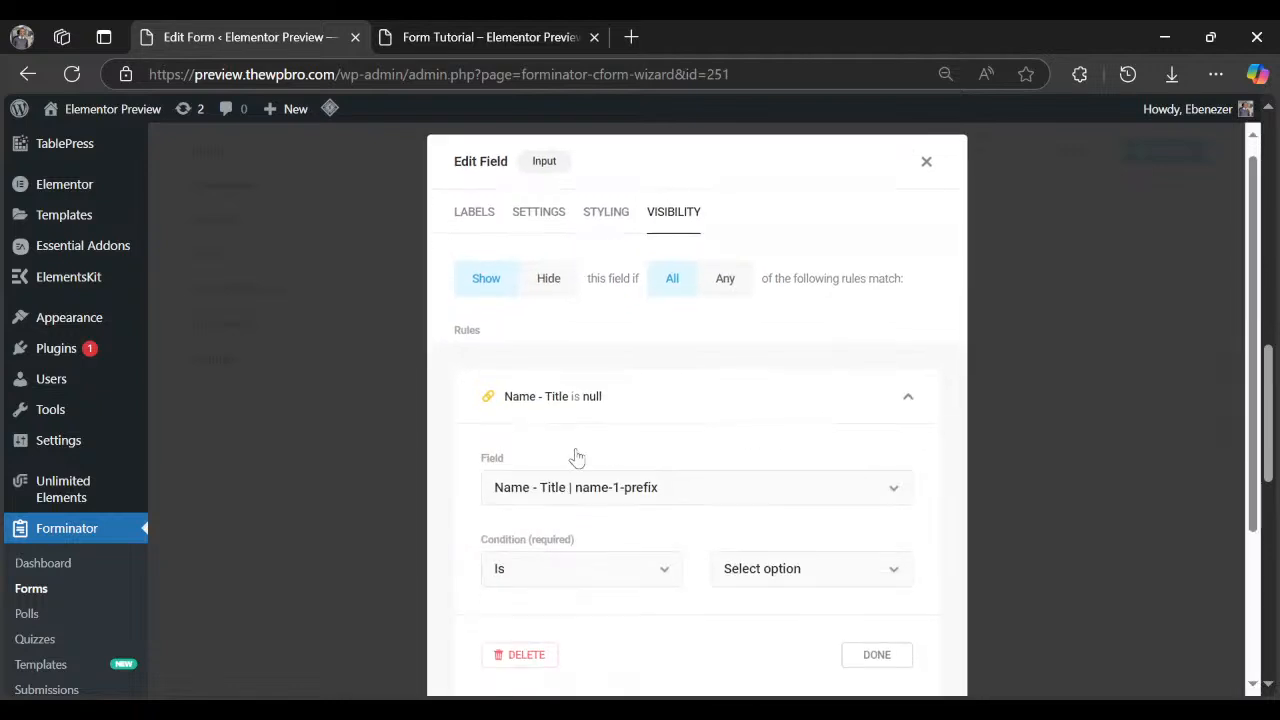
scroll(576, 457, down, 2)
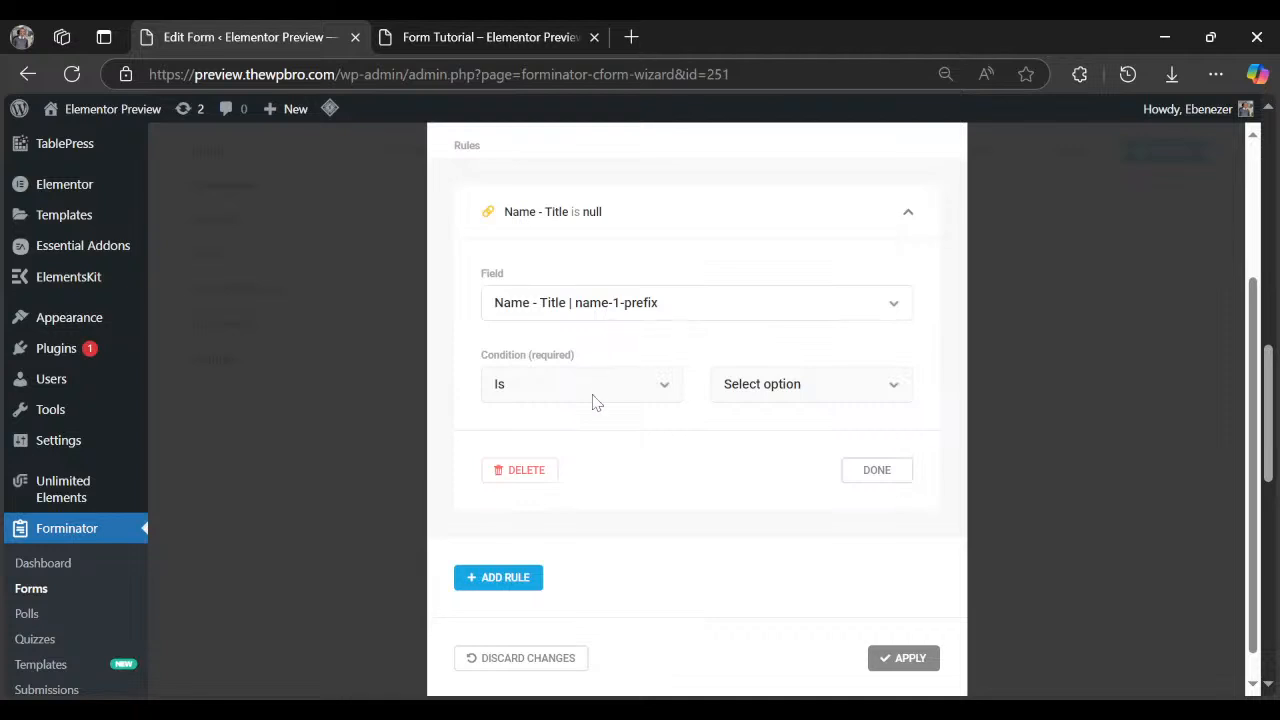
click(572, 474)
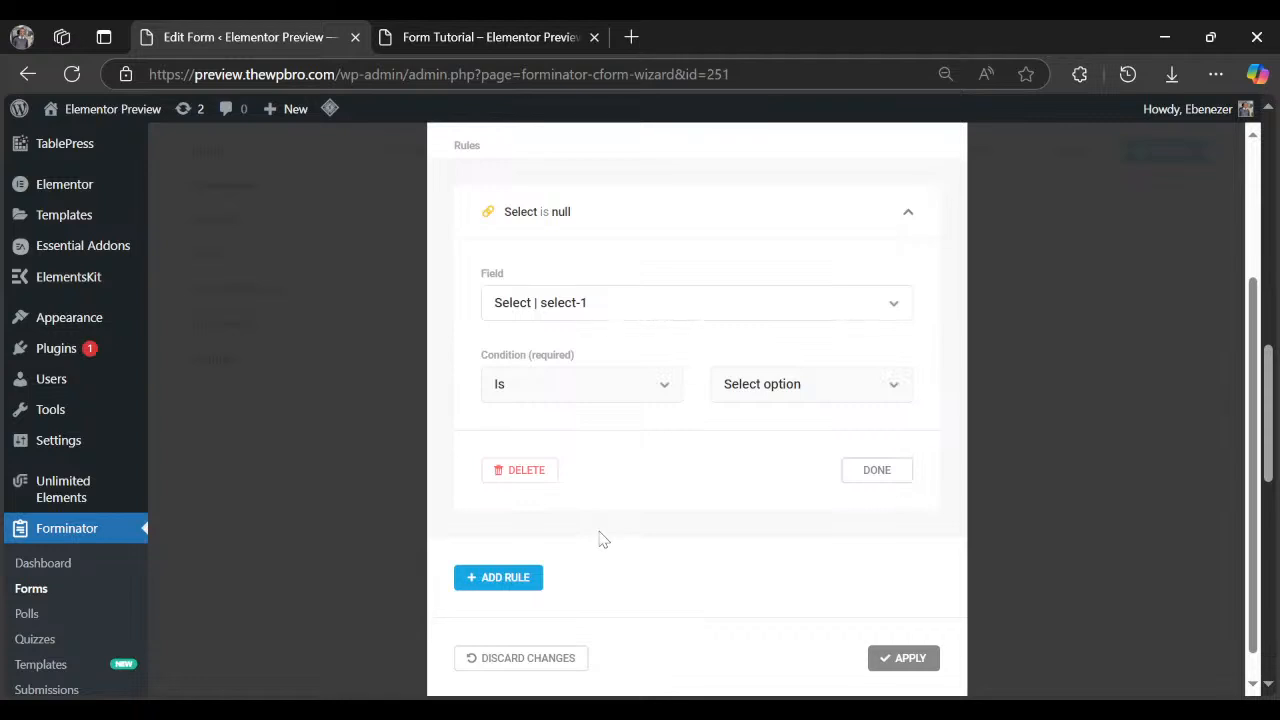
scroll(469, 420, up, 2)
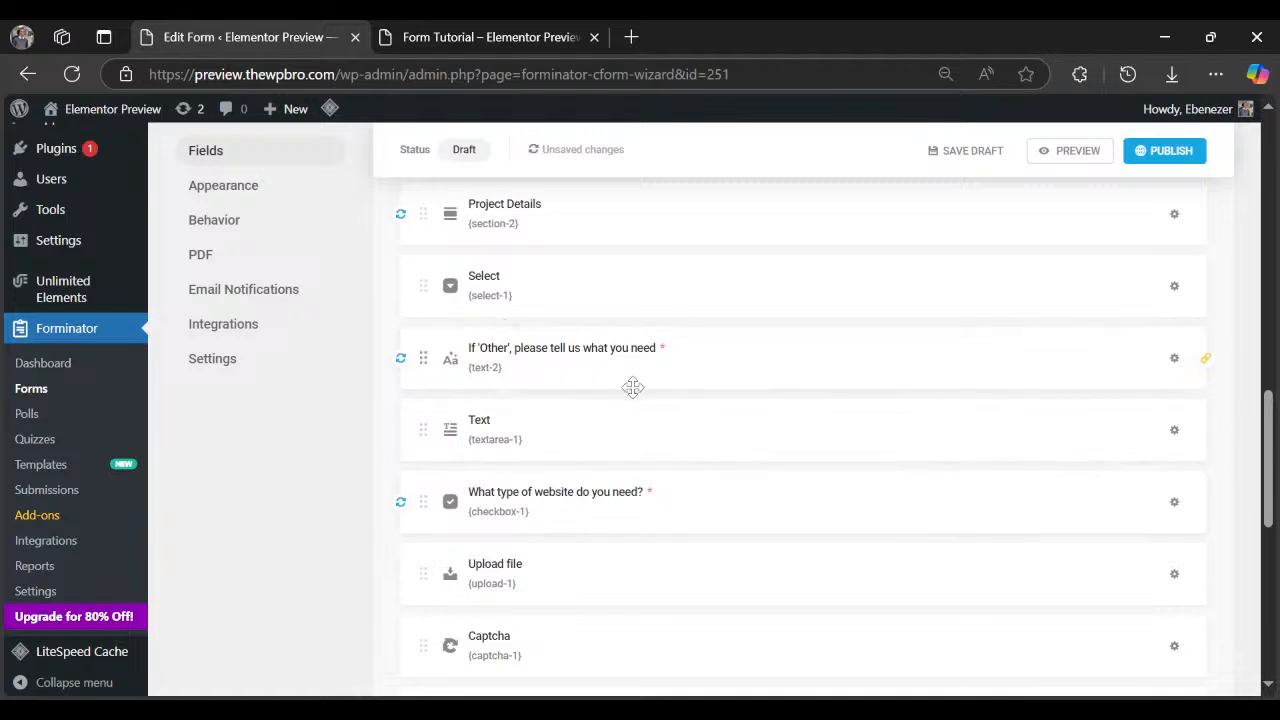
scroll(633, 387, up, 1)
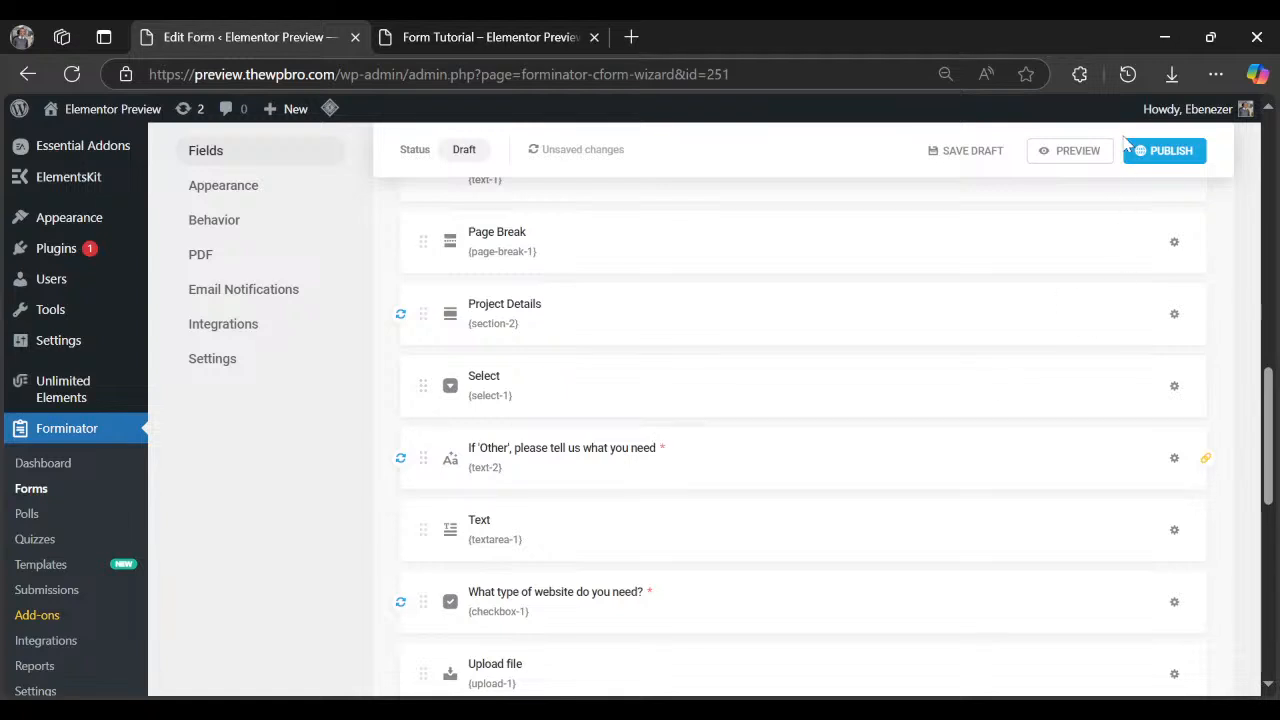
click(1077, 152)
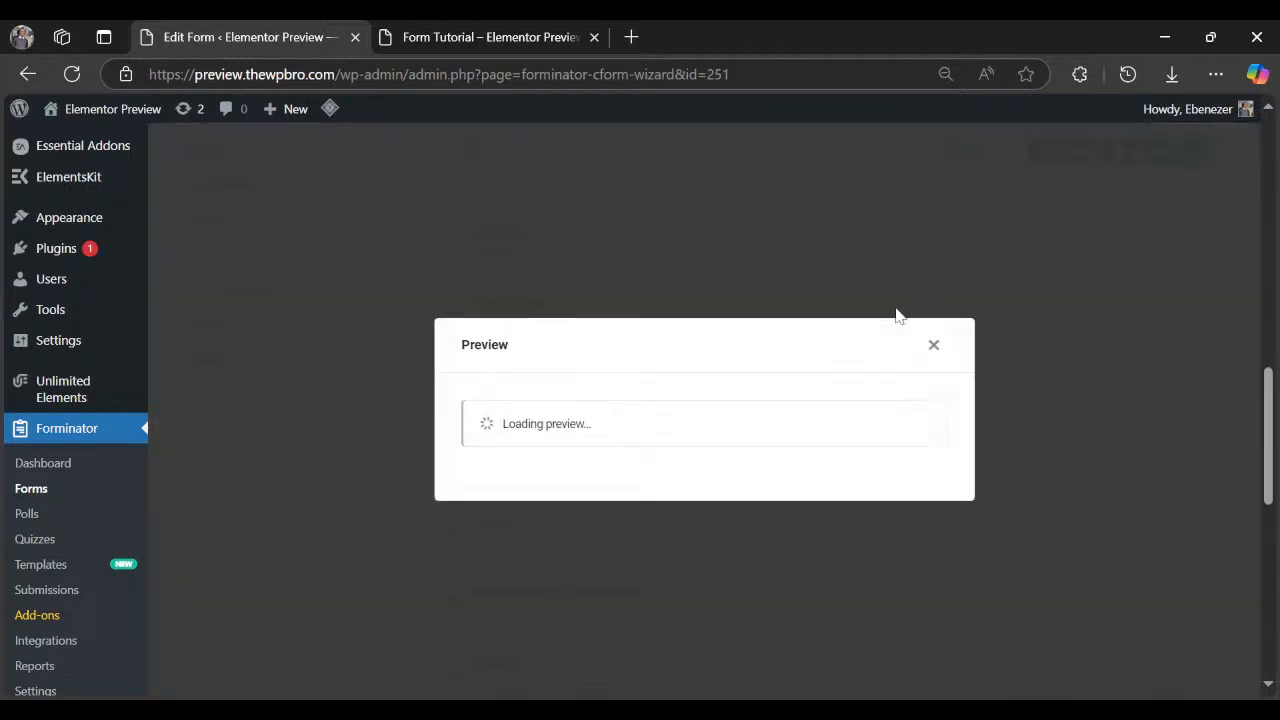
scroll(817, 549, down, 2)
click(894, 625)
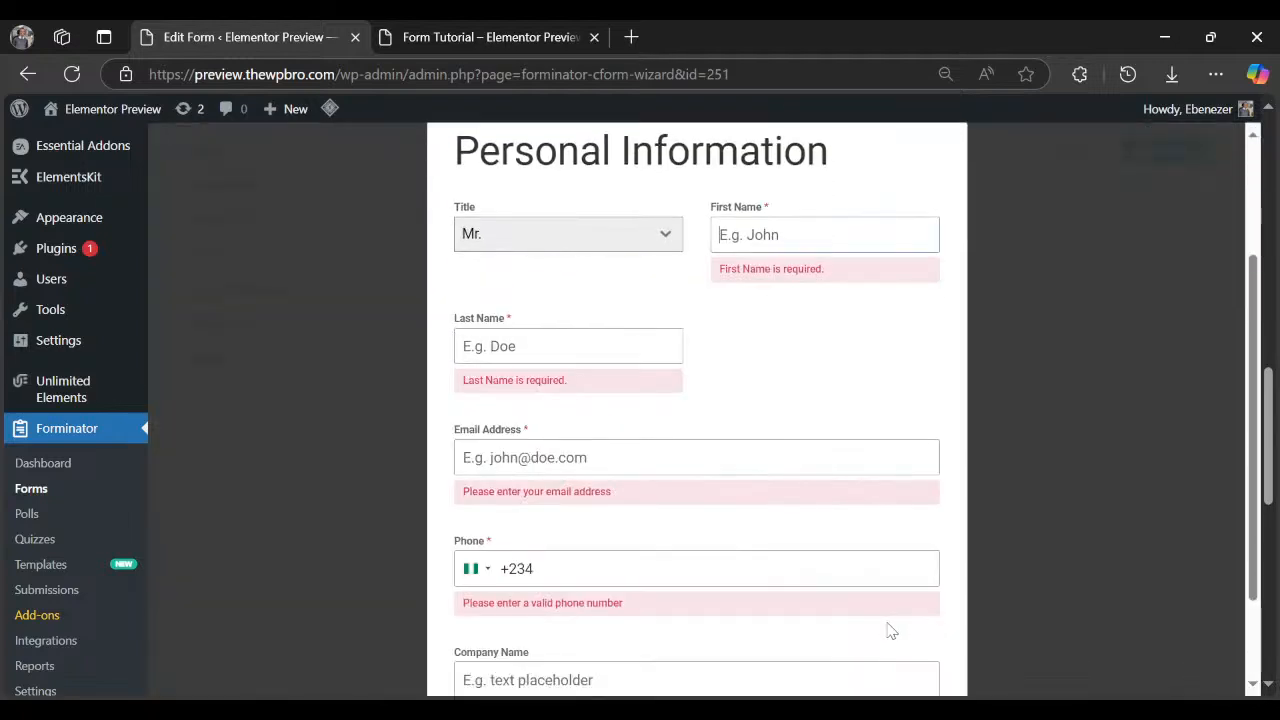
scroll(751, 349, down, 1)
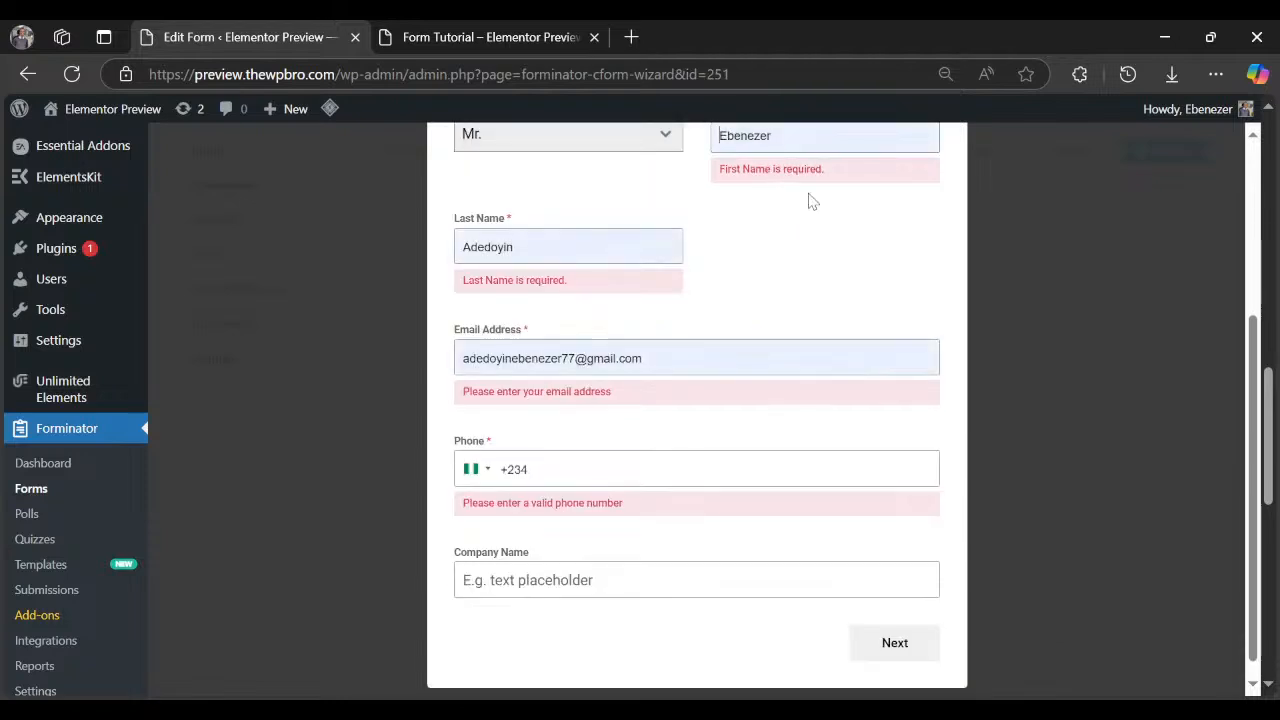
click(812, 202)
click(894, 625)
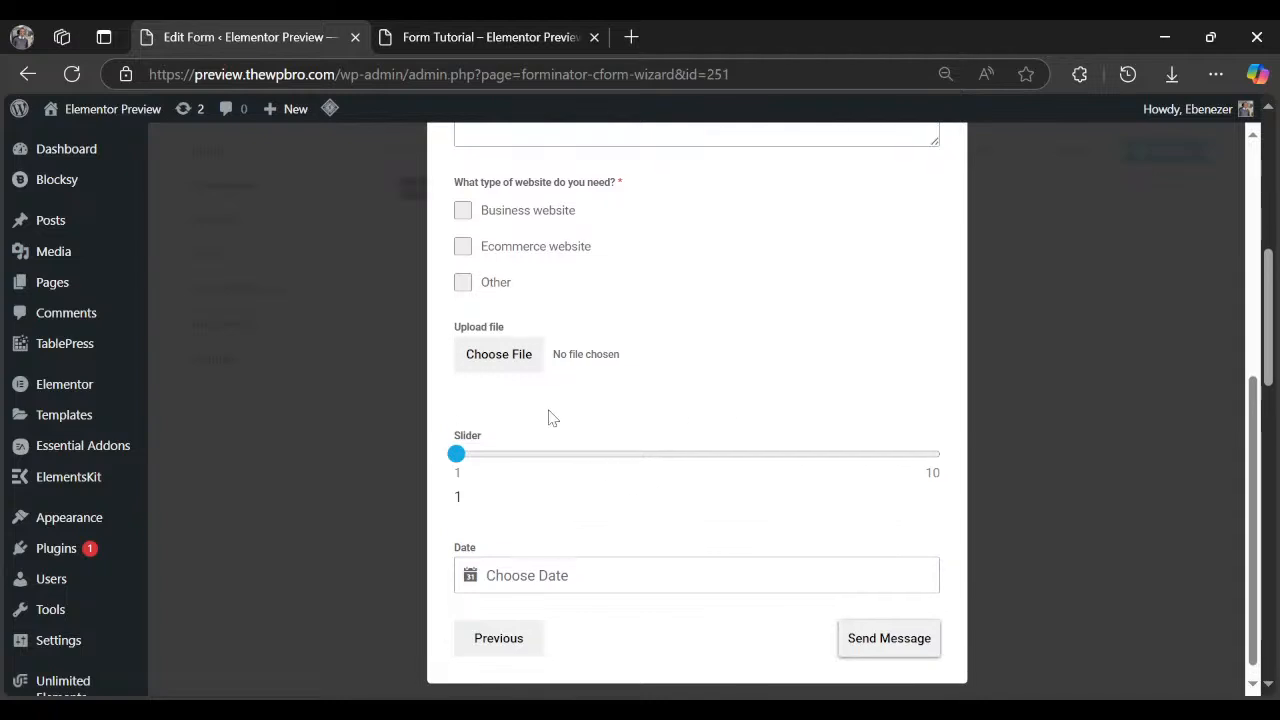
click(527, 343)
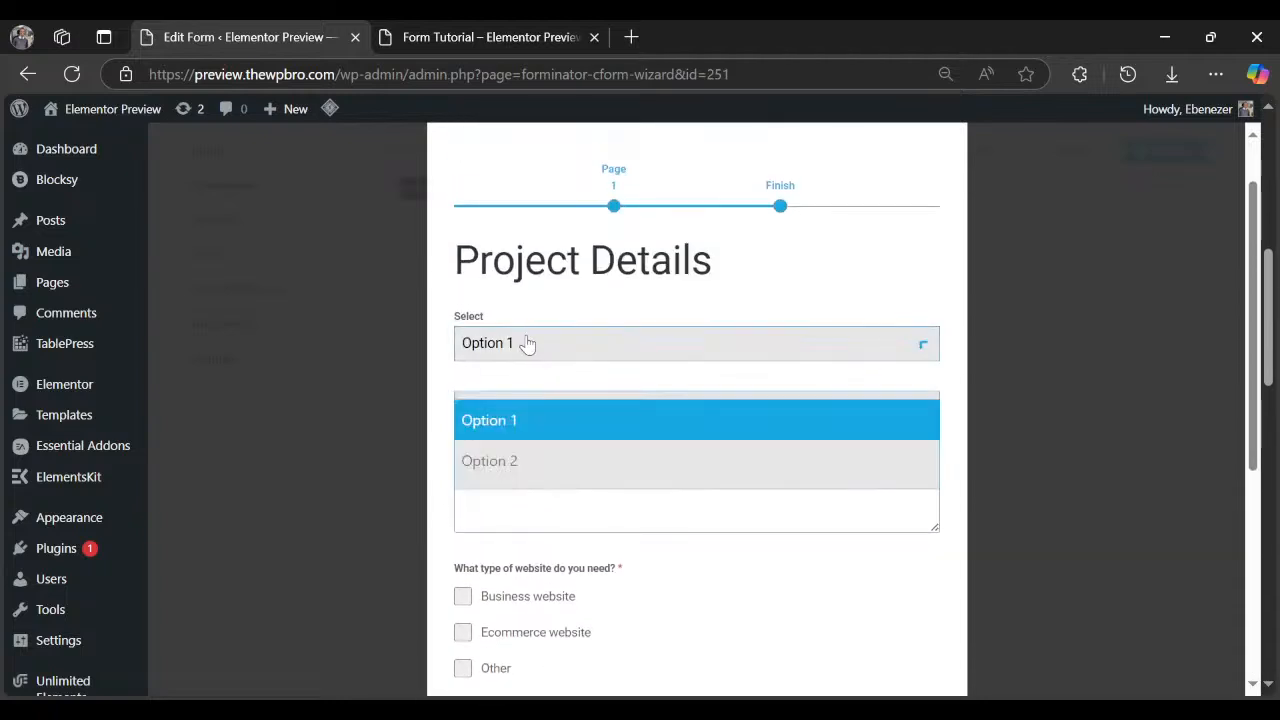
click(541, 415)
scroll(546, 510, down, 1)
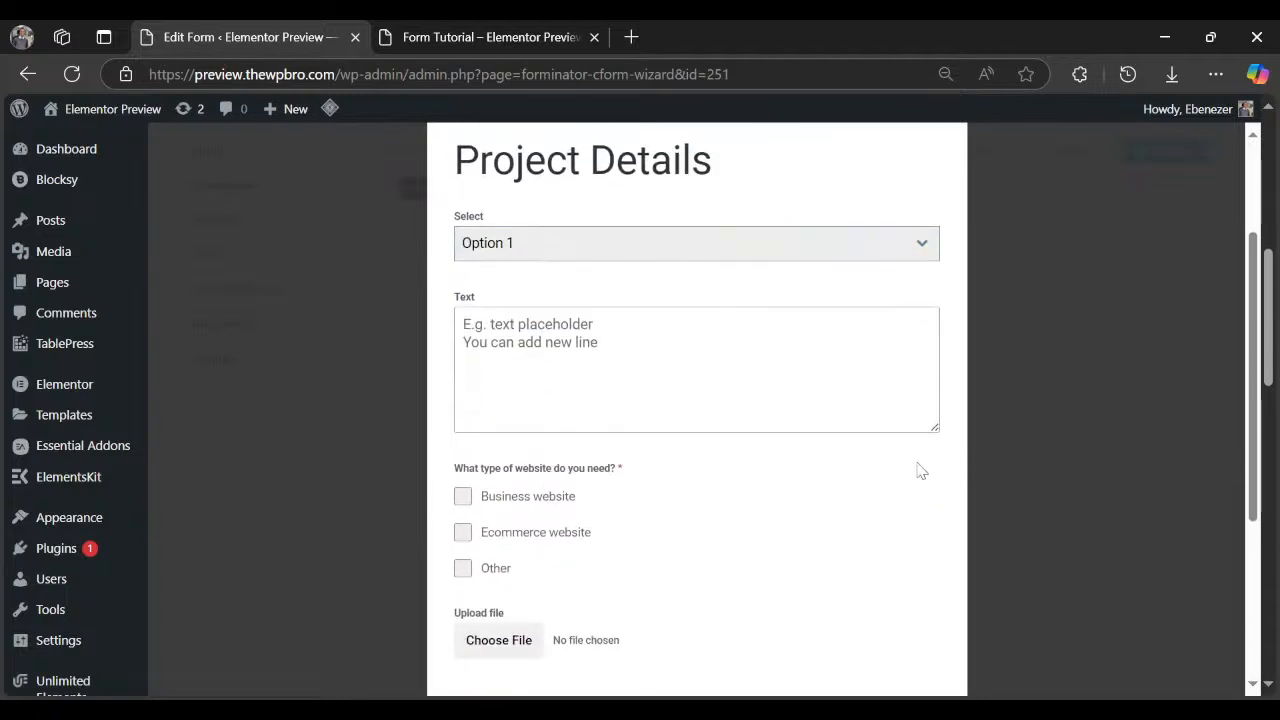
scroll(930, 400, up, 2)
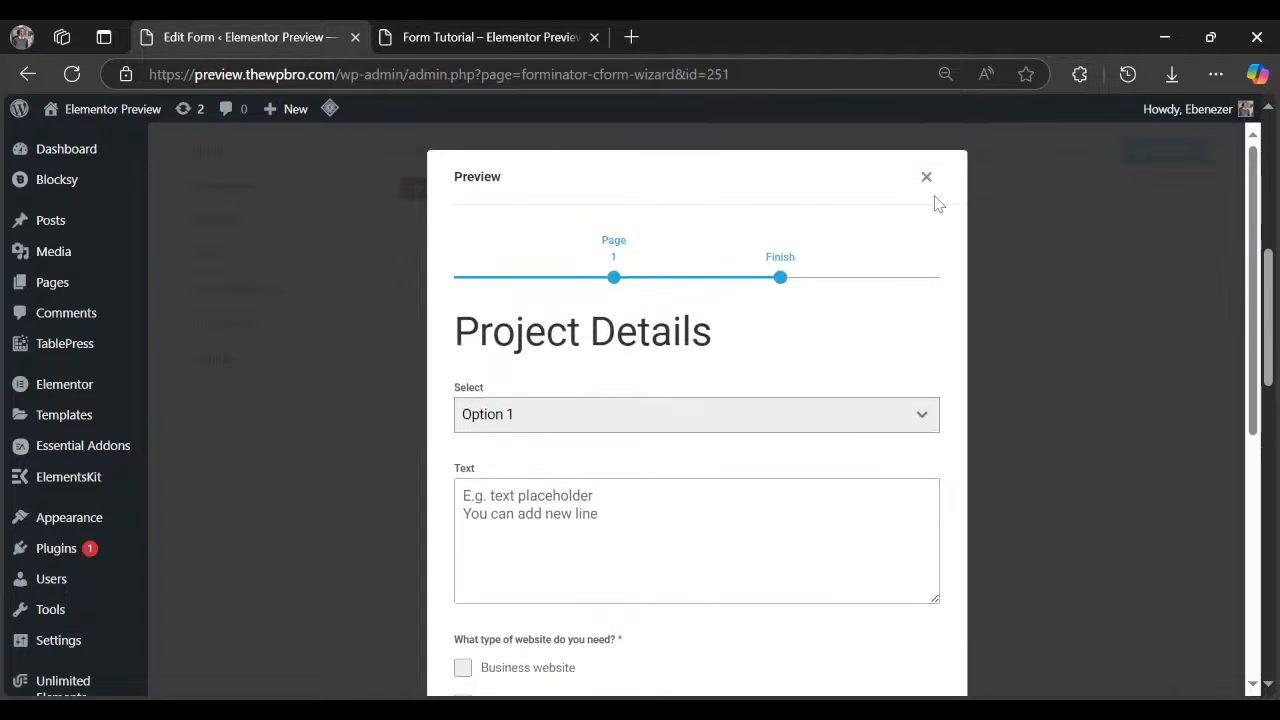
key(Escape)
Give the Select field the placeholder 'What type of website do you need?' and the label 'Click to select'.
scroll(685, 430, down, 3)
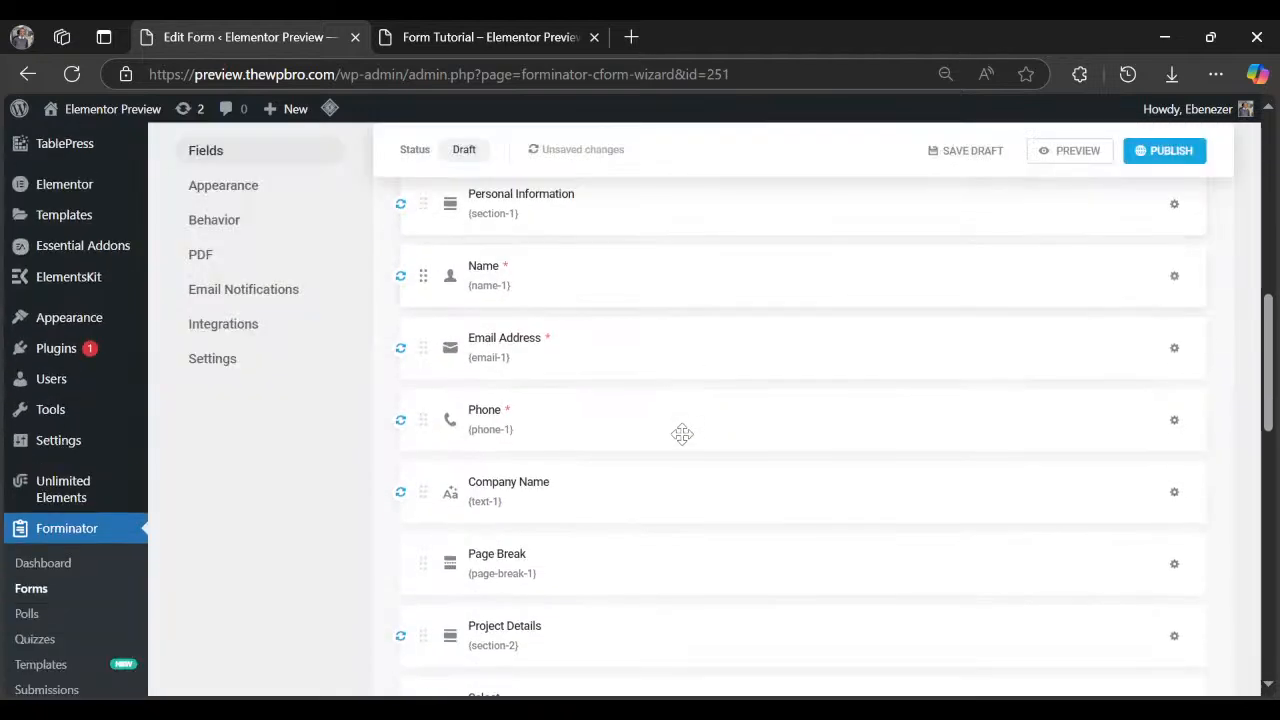
scroll(587, 497, down, 1)
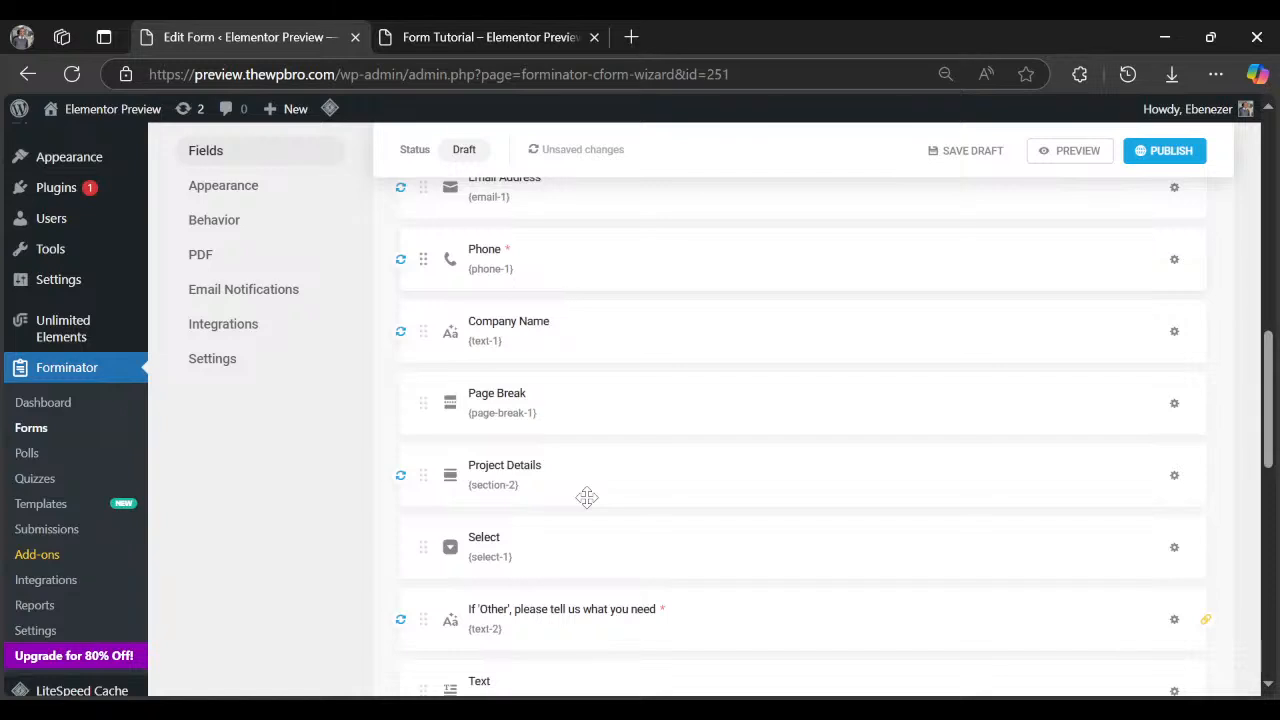
scroll(587, 497, down, 3)
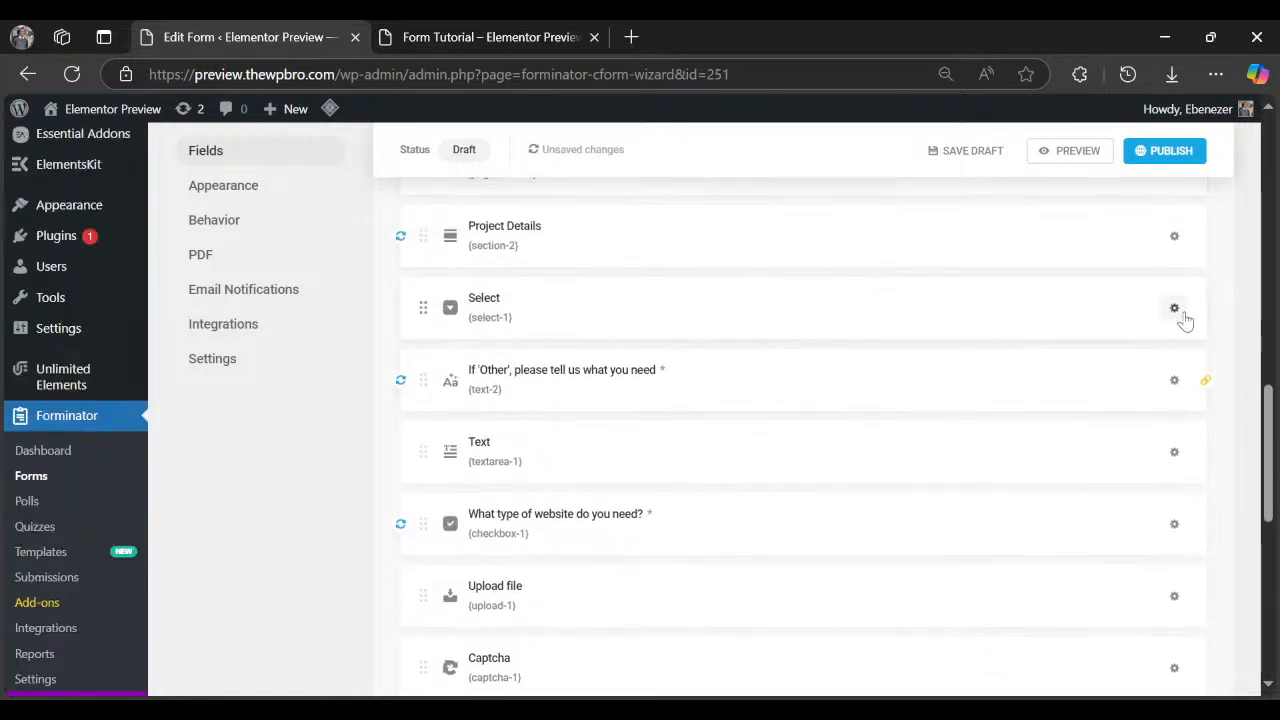
click(1174, 309)
click(1085, 362)
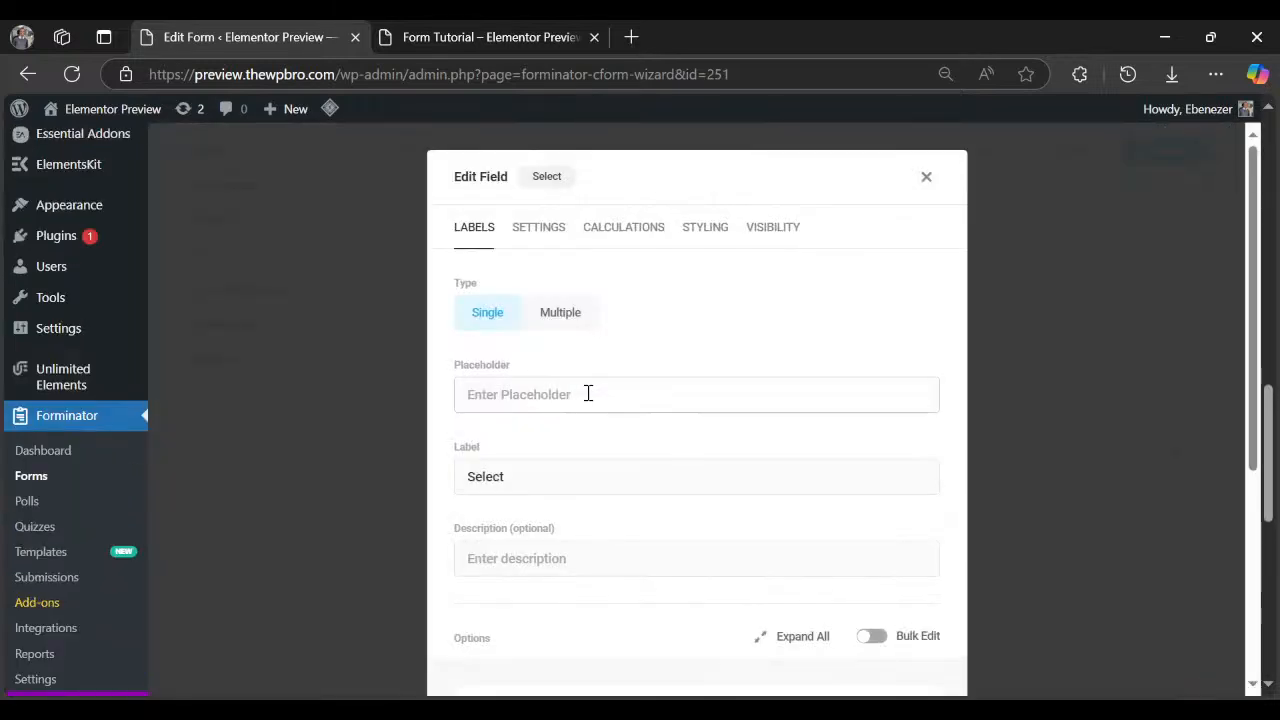
click(588, 393)
click(583, 500)
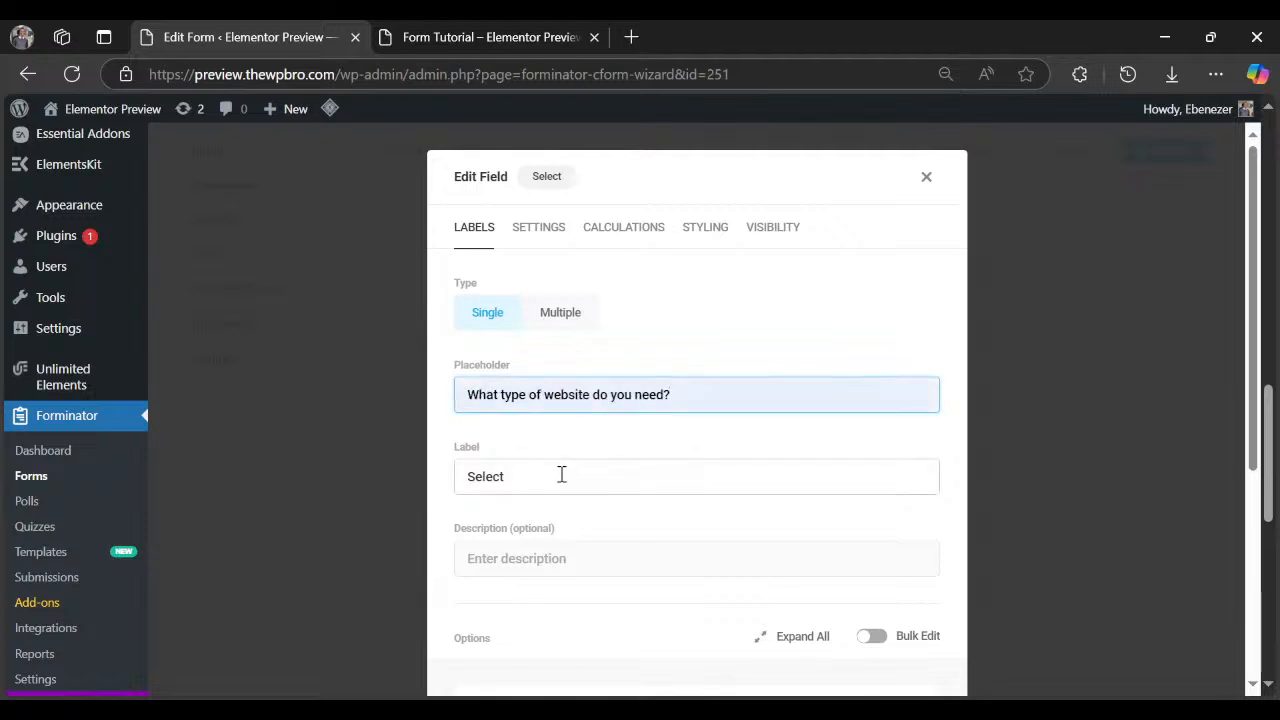
click(562, 476)
key(ctrl+a)
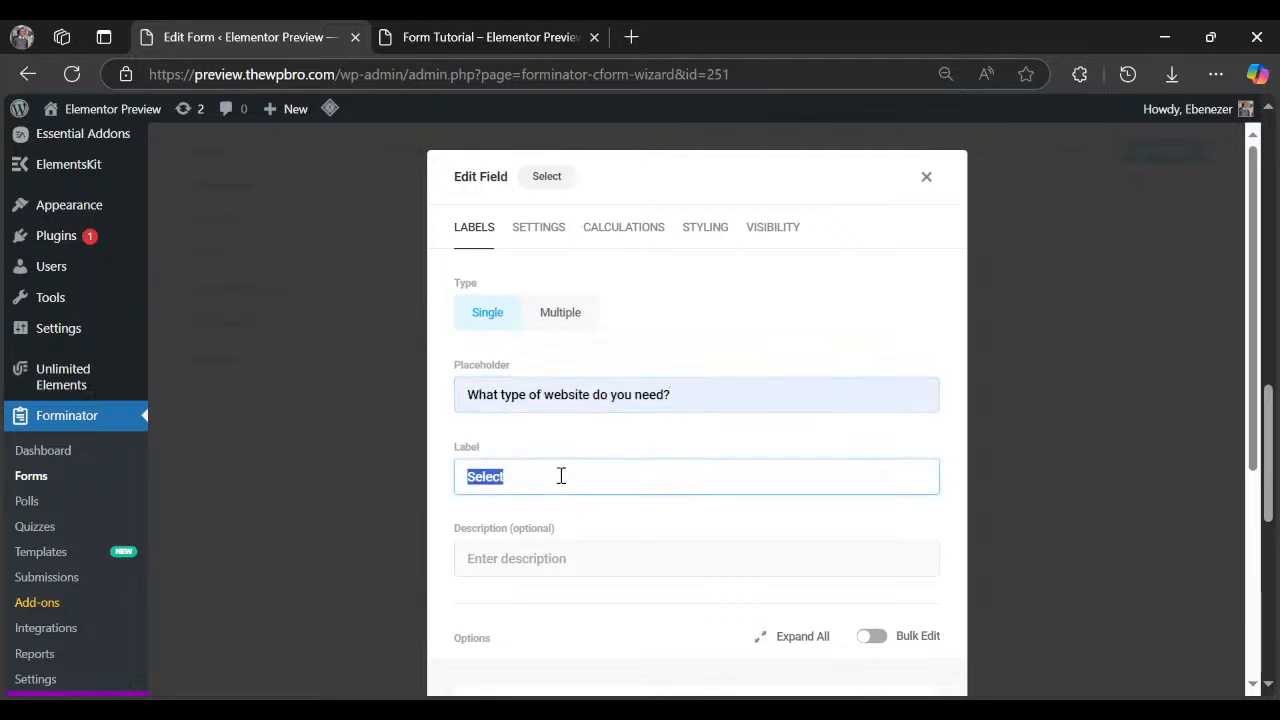
click(519, 32)
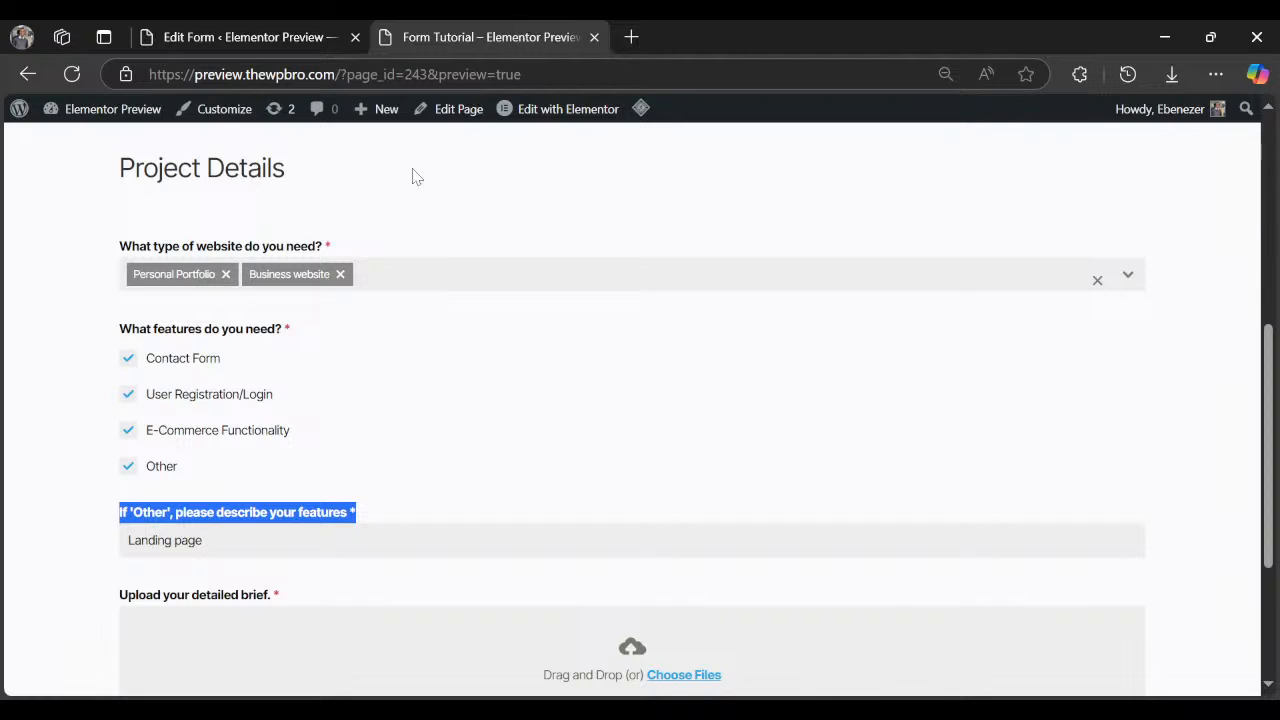
click(226, 275)
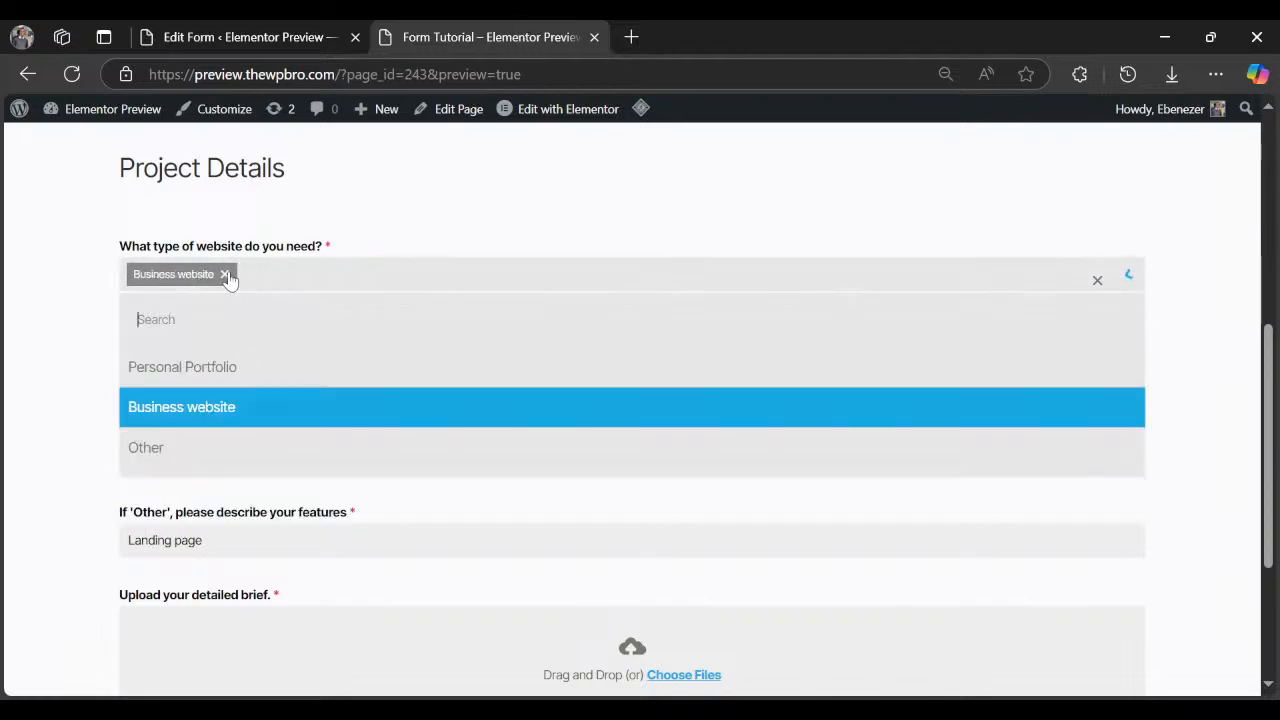
click(225, 275)
click(323, 27)
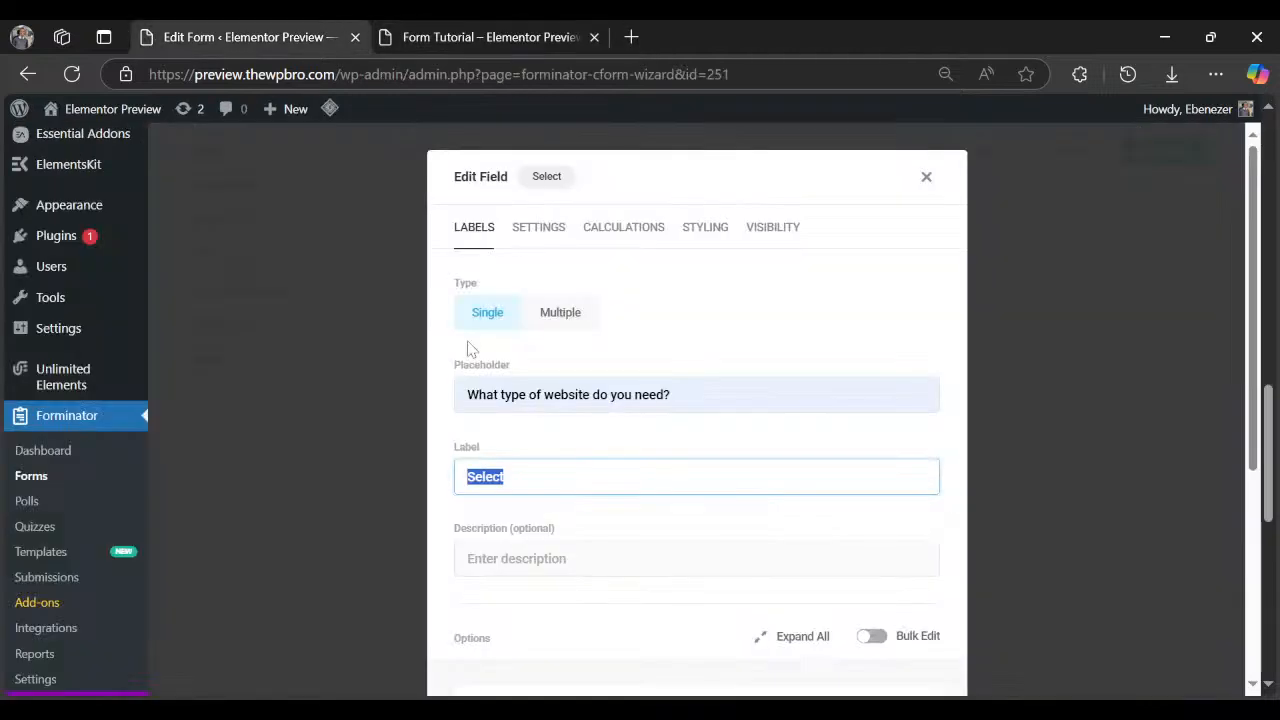
text(Click to s)
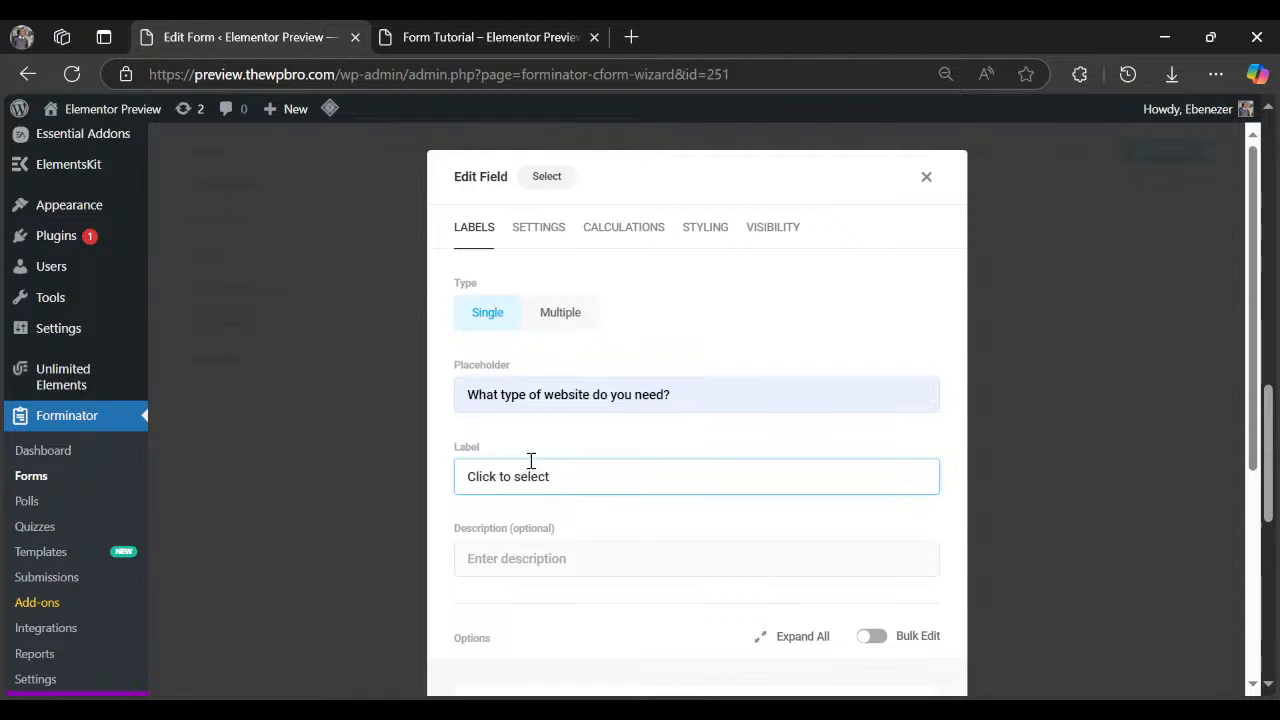
Rename the options to Business website and Portfolio, add a third option Other, and apply.
scroll(531, 460, down, 2)
triple_click(581, 514)
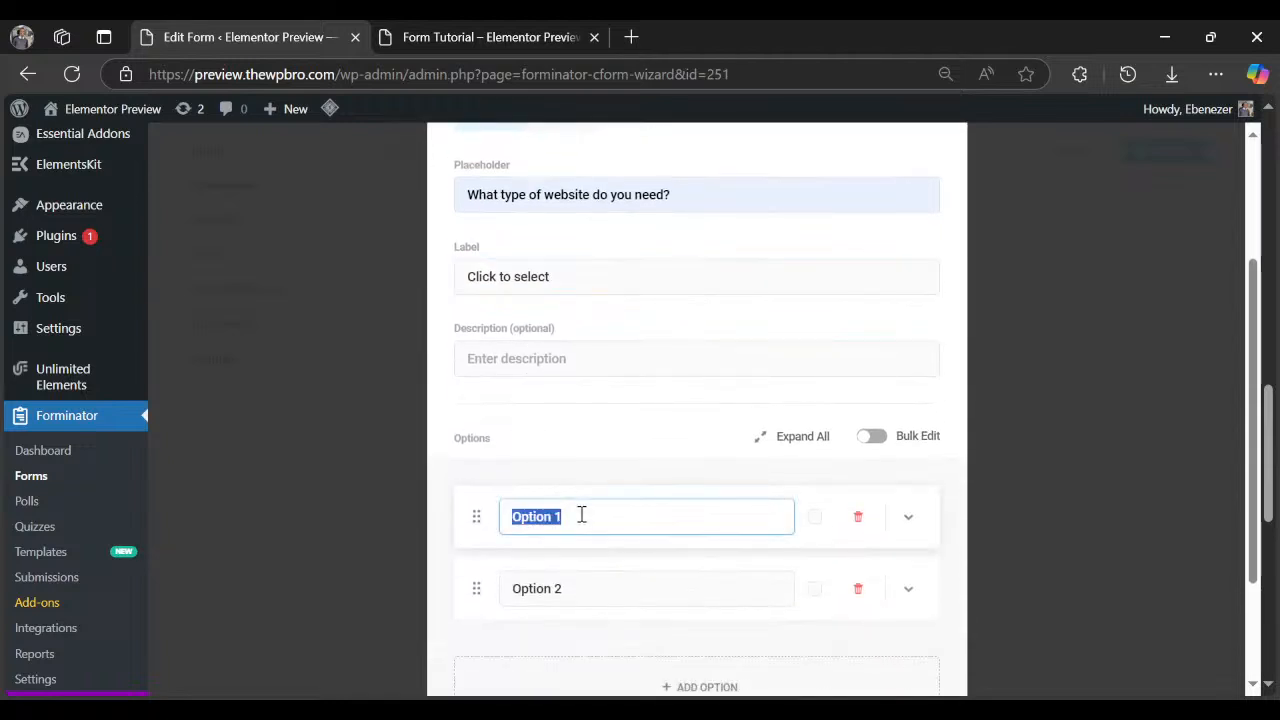
text(Business website)
triple_click(605, 597)
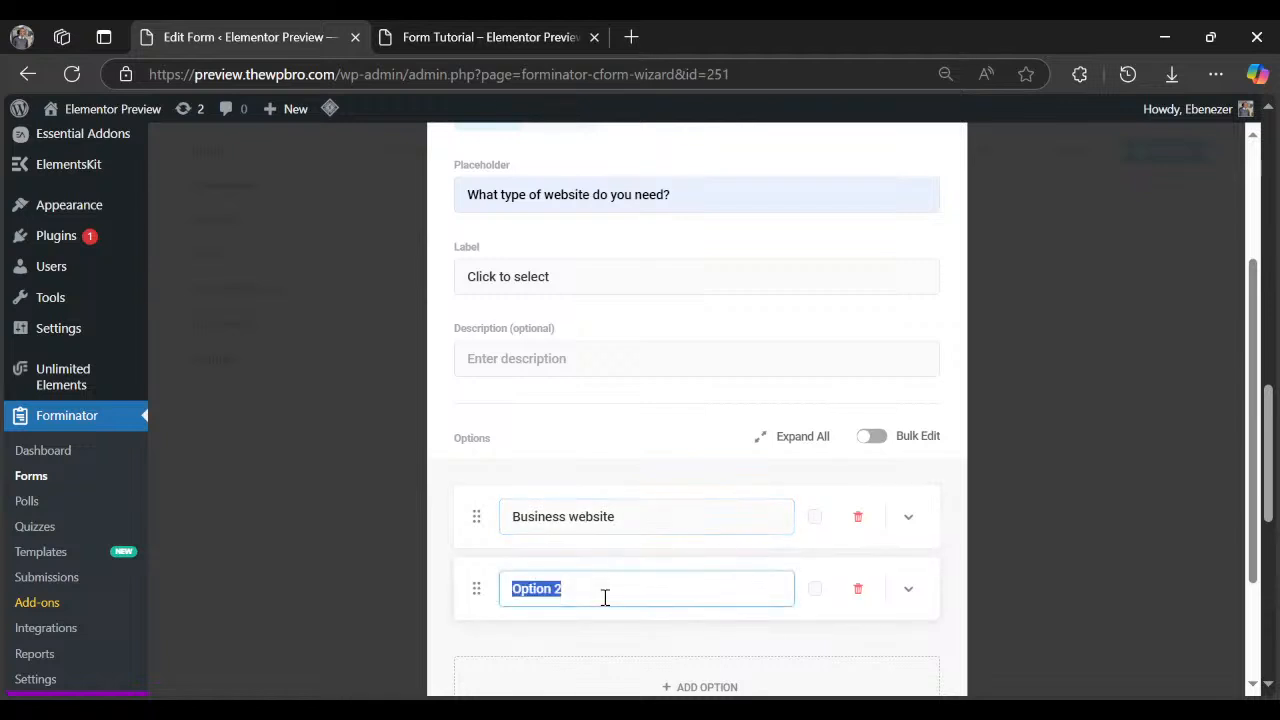
text(Portfolio)
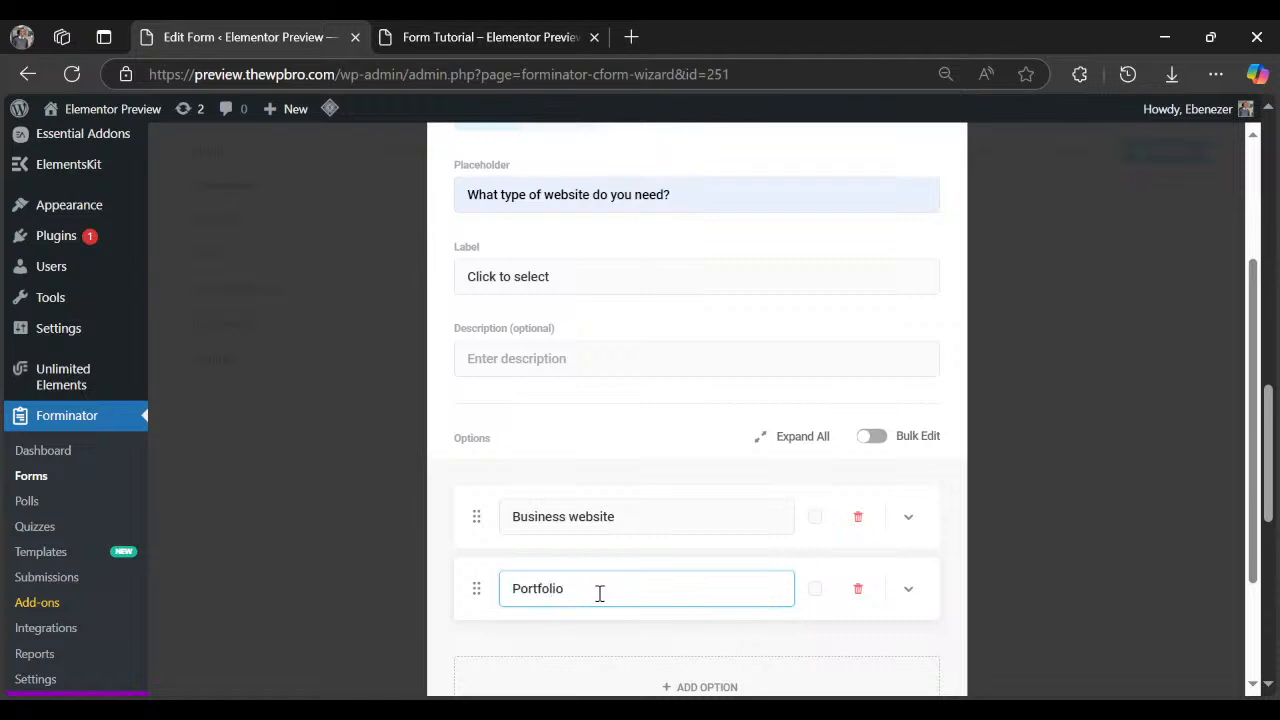
scroll(599, 593, down, 2)
click(596, 548)
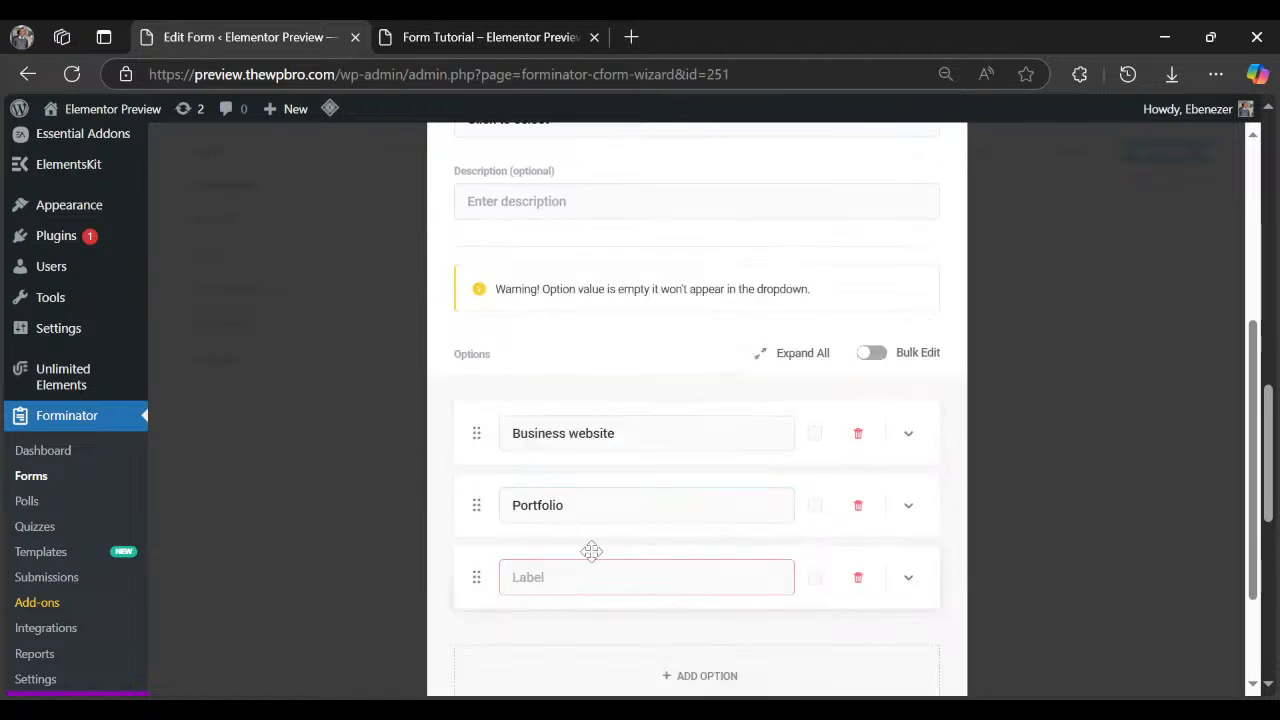
click(591, 569)
text(Other)
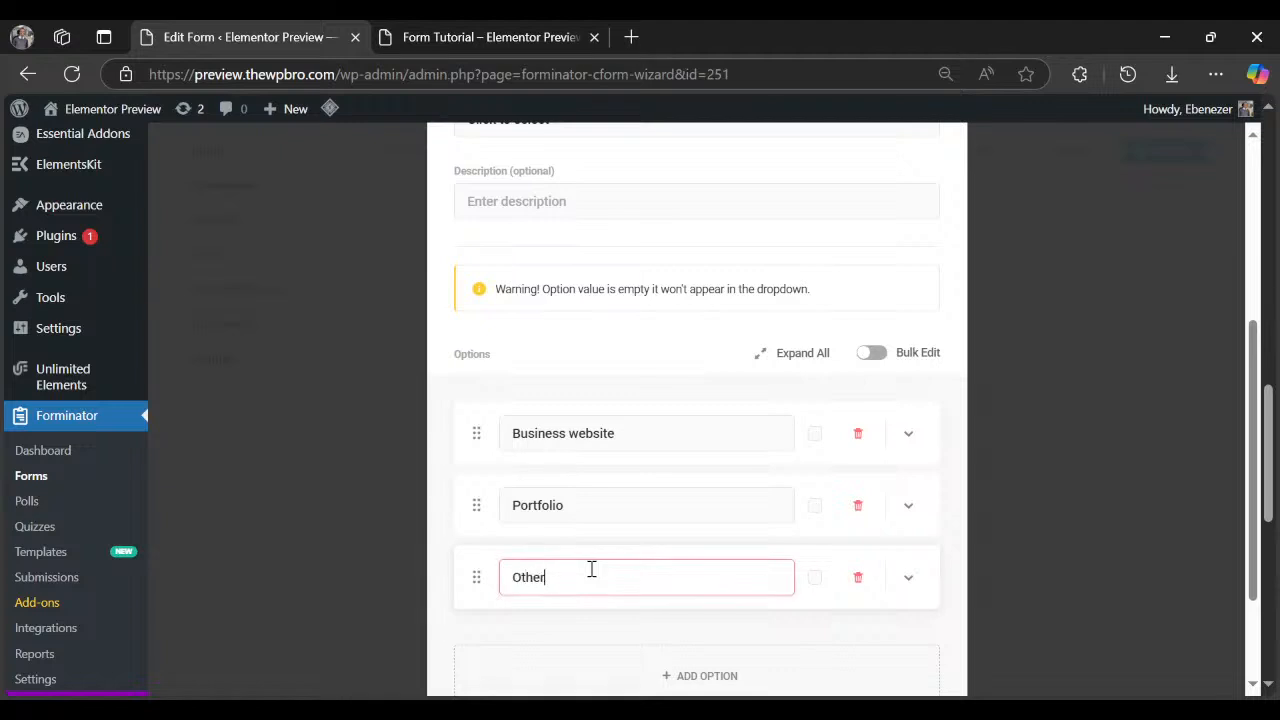
scroll(591, 569, down, 3)
click(905, 620)
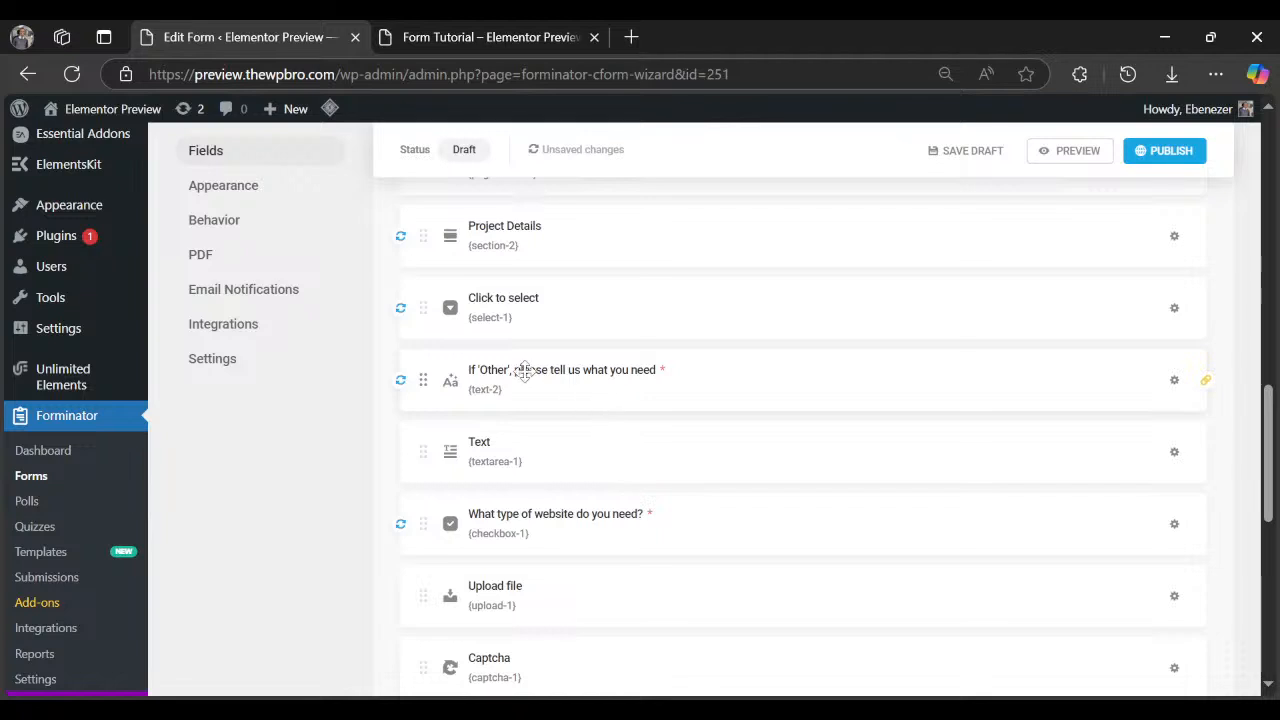
Set the 'If Other' field's visibility rule value to Other and apply the change.
click(1174, 380)
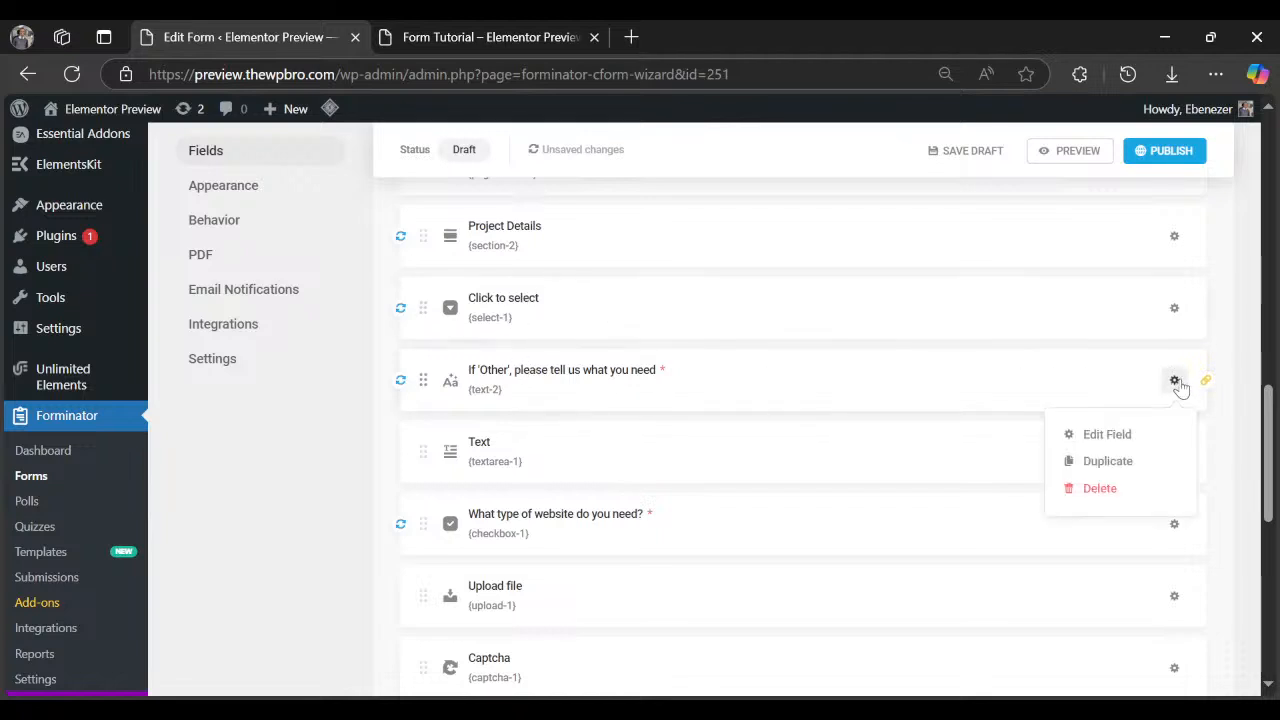
click(1084, 432)
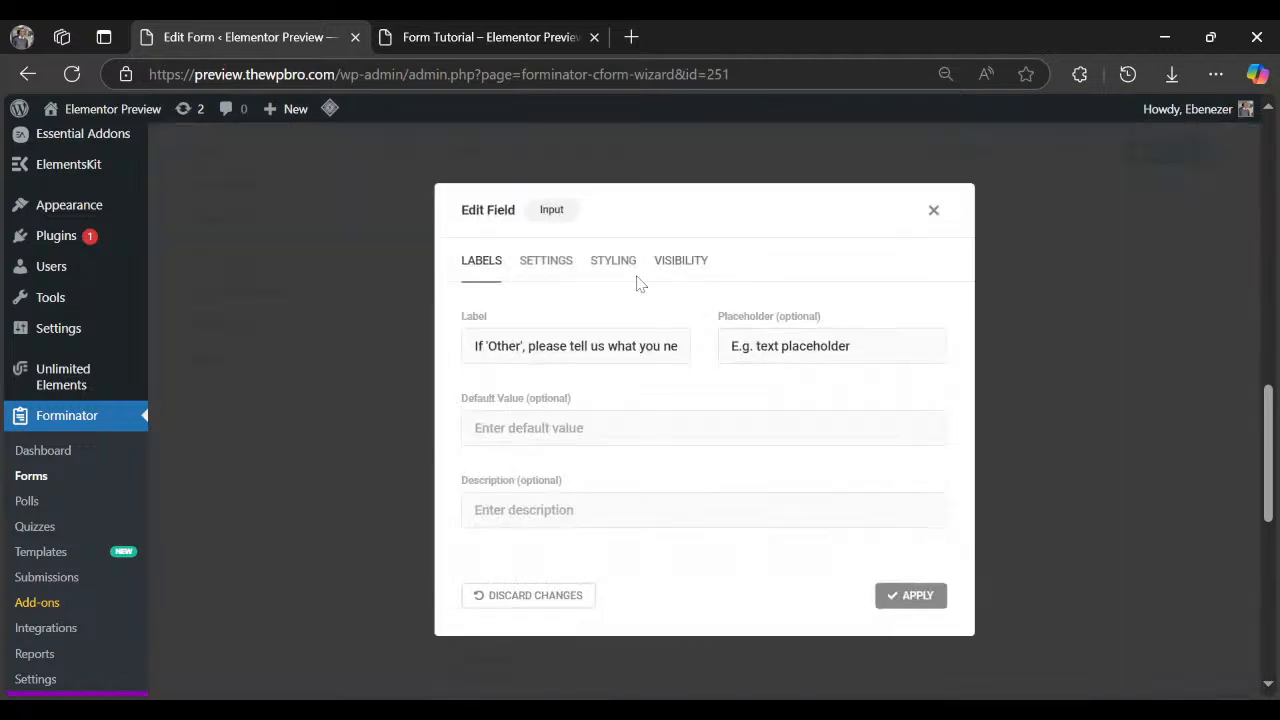
click(680, 260)
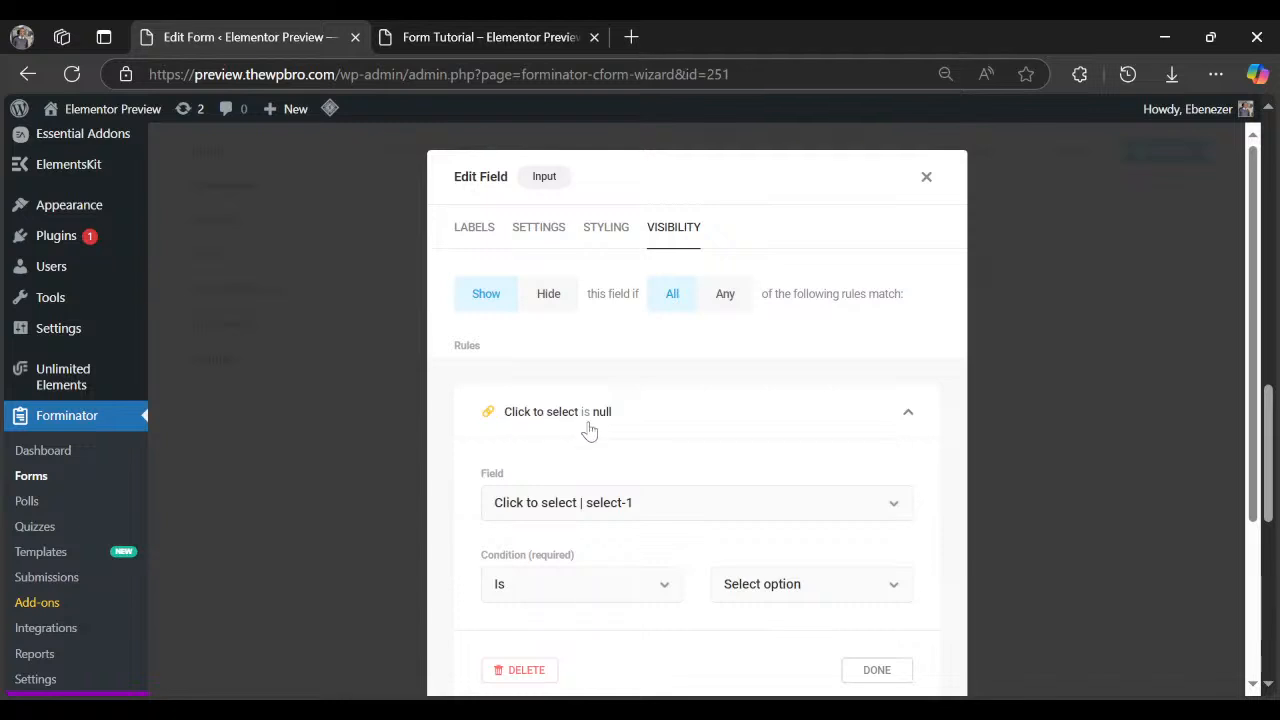
click(790, 591)
click(762, 547)
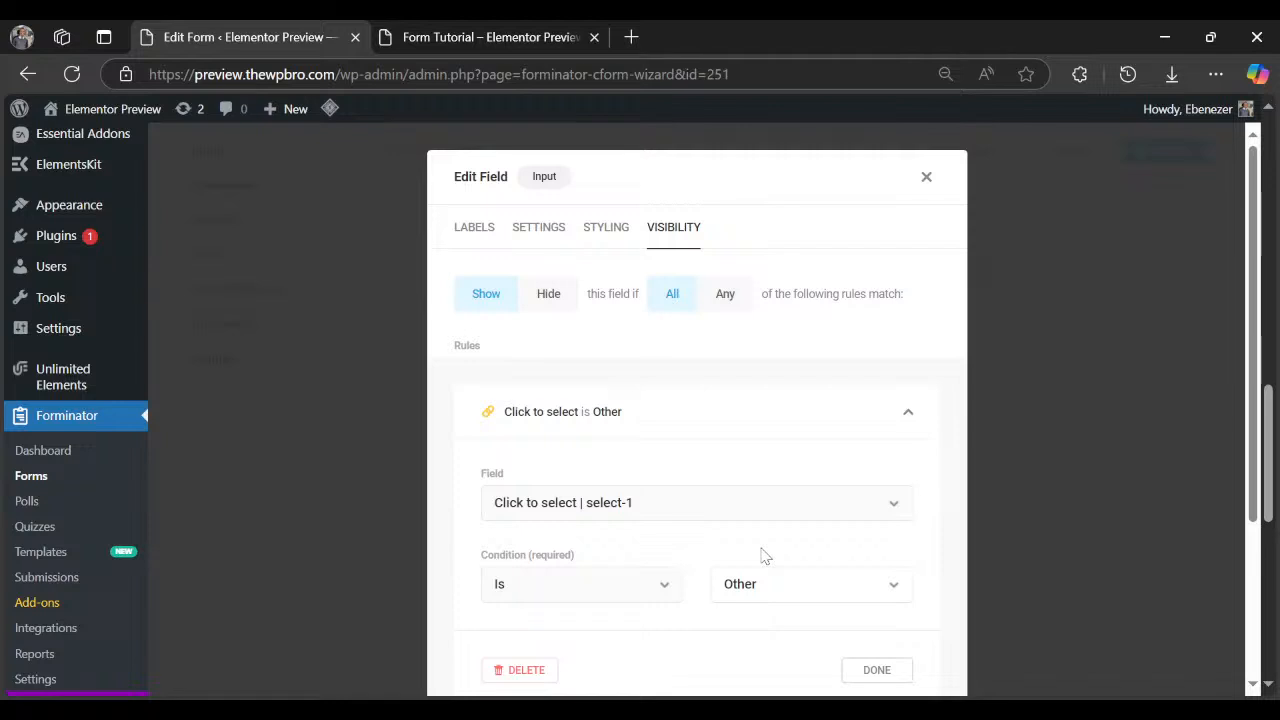
click(878, 670)
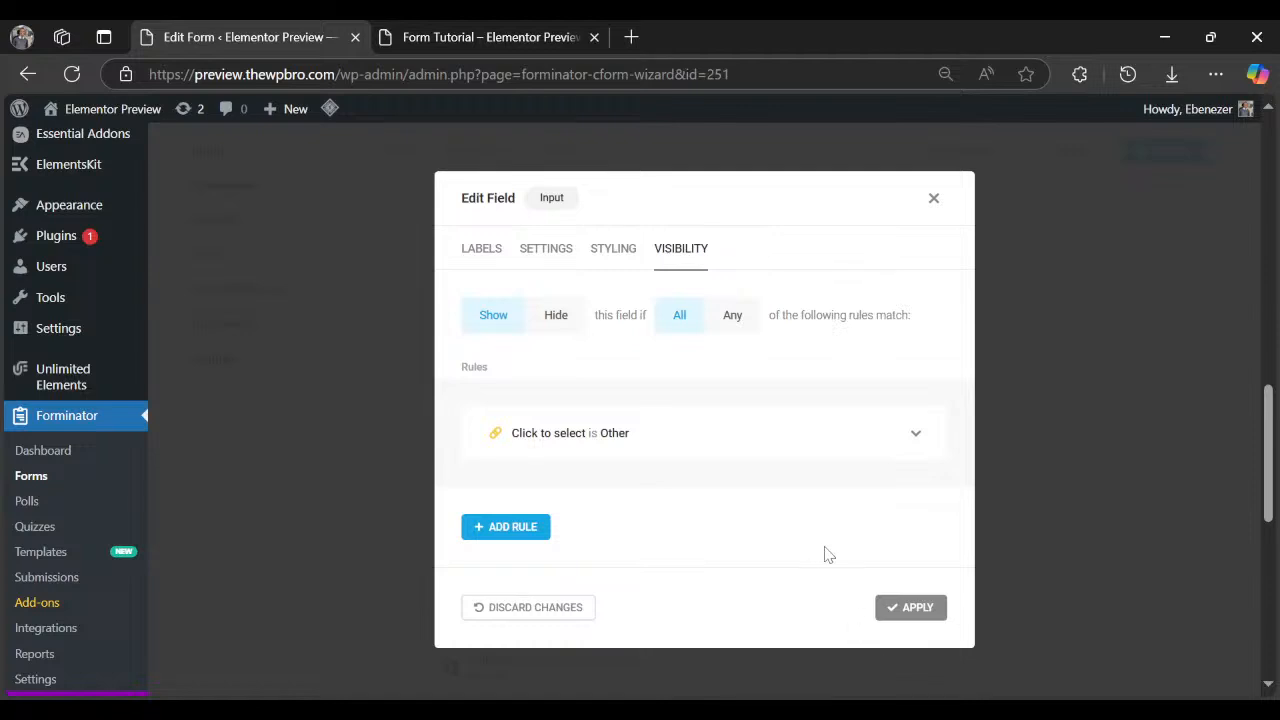
click(920, 600)
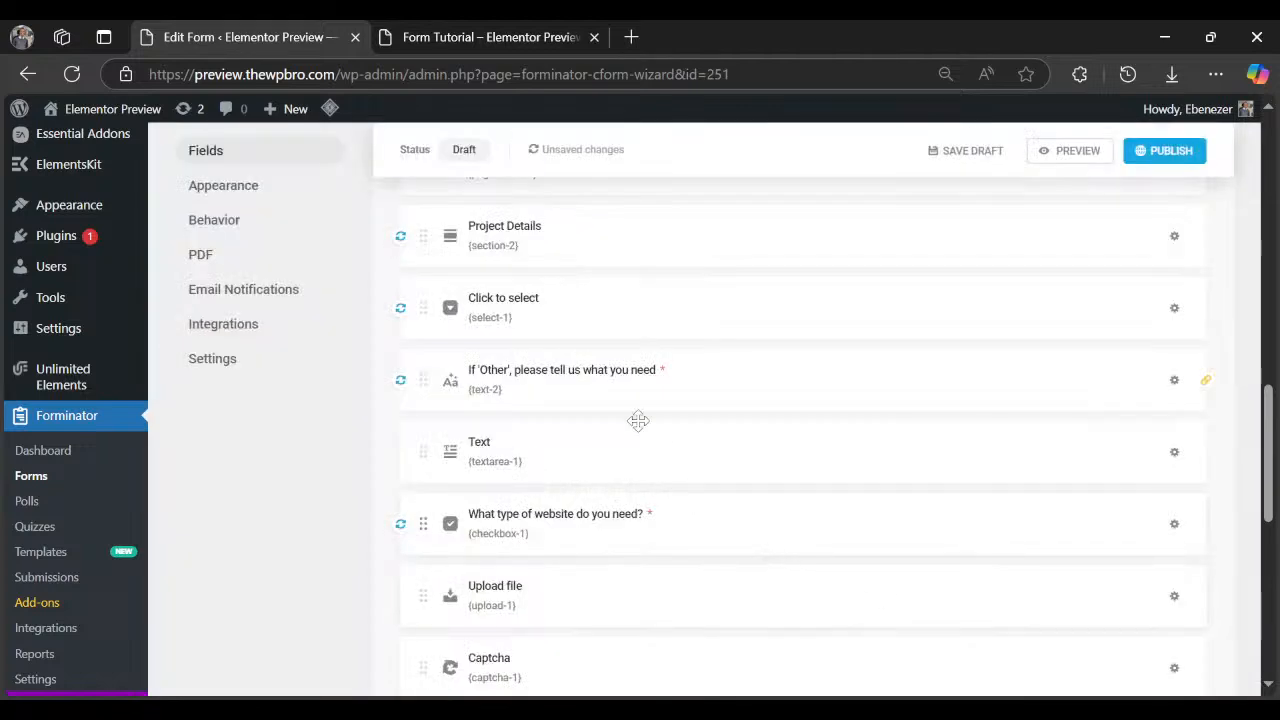
Relabel the checkbox field 'What features do you need?' using wording copied from the preview.
click(475, 37)
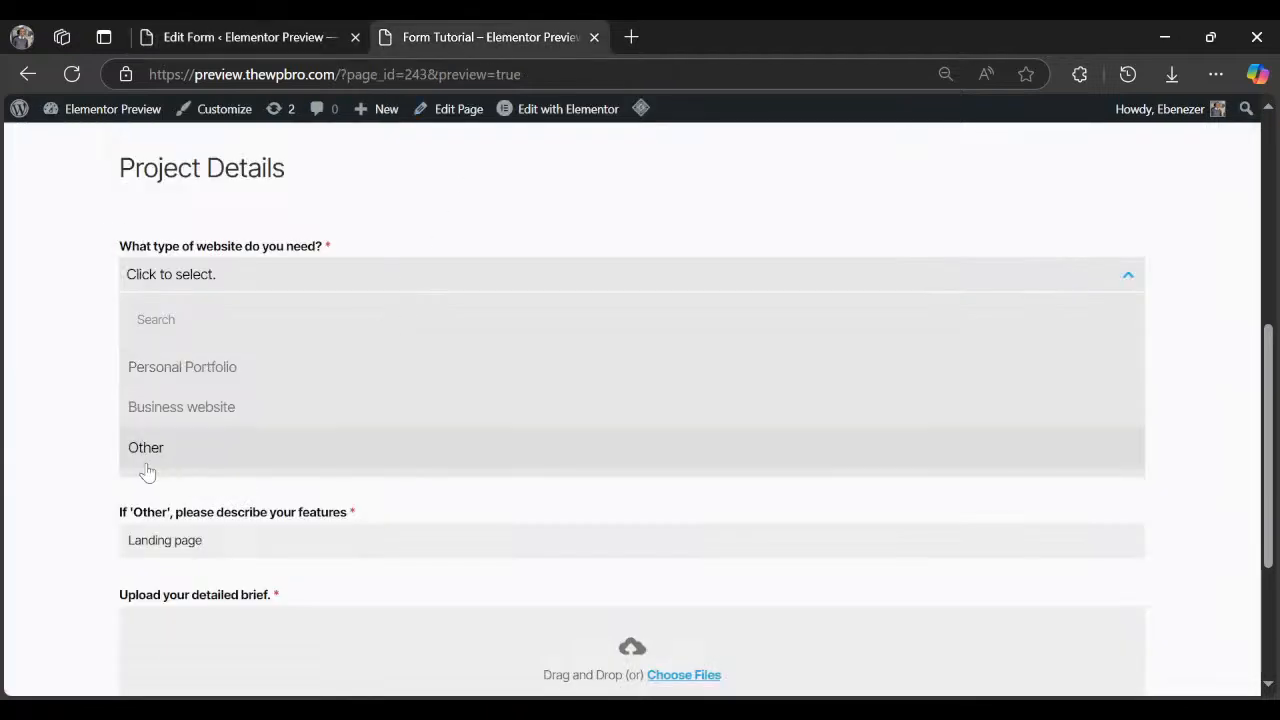
click(106, 521)
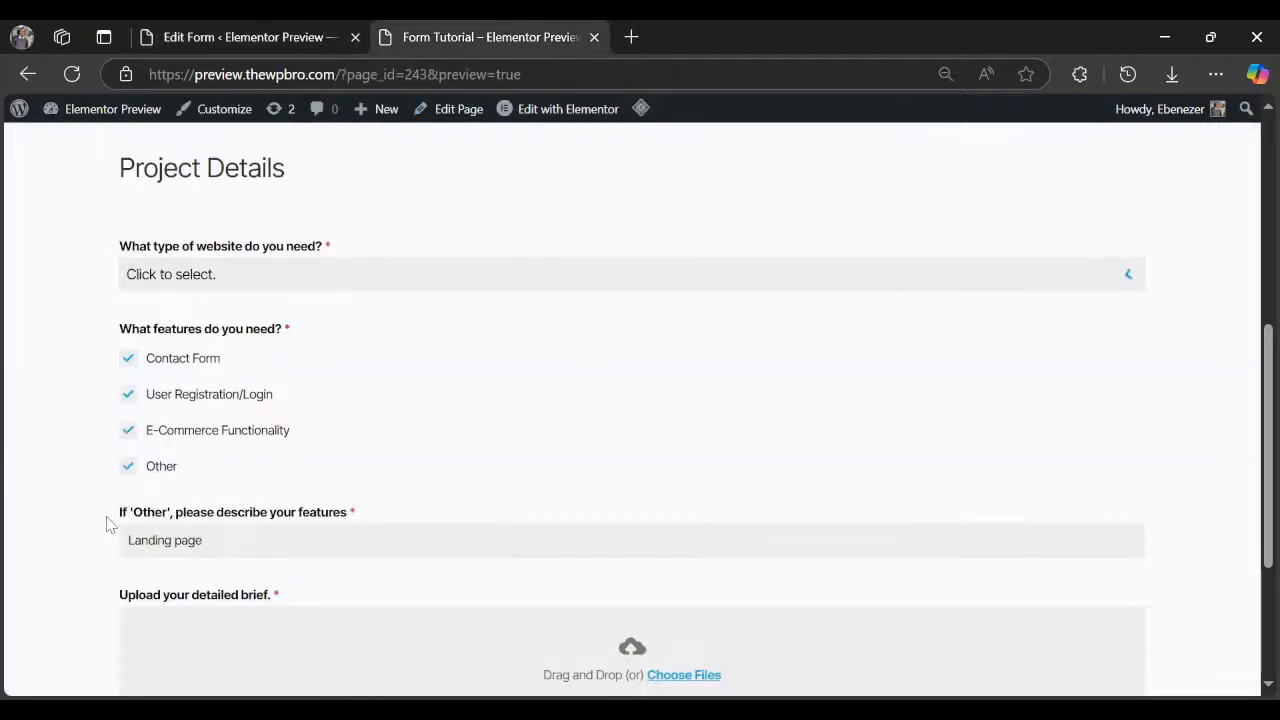
triple_click(226, 331)
key(ctrl+c)
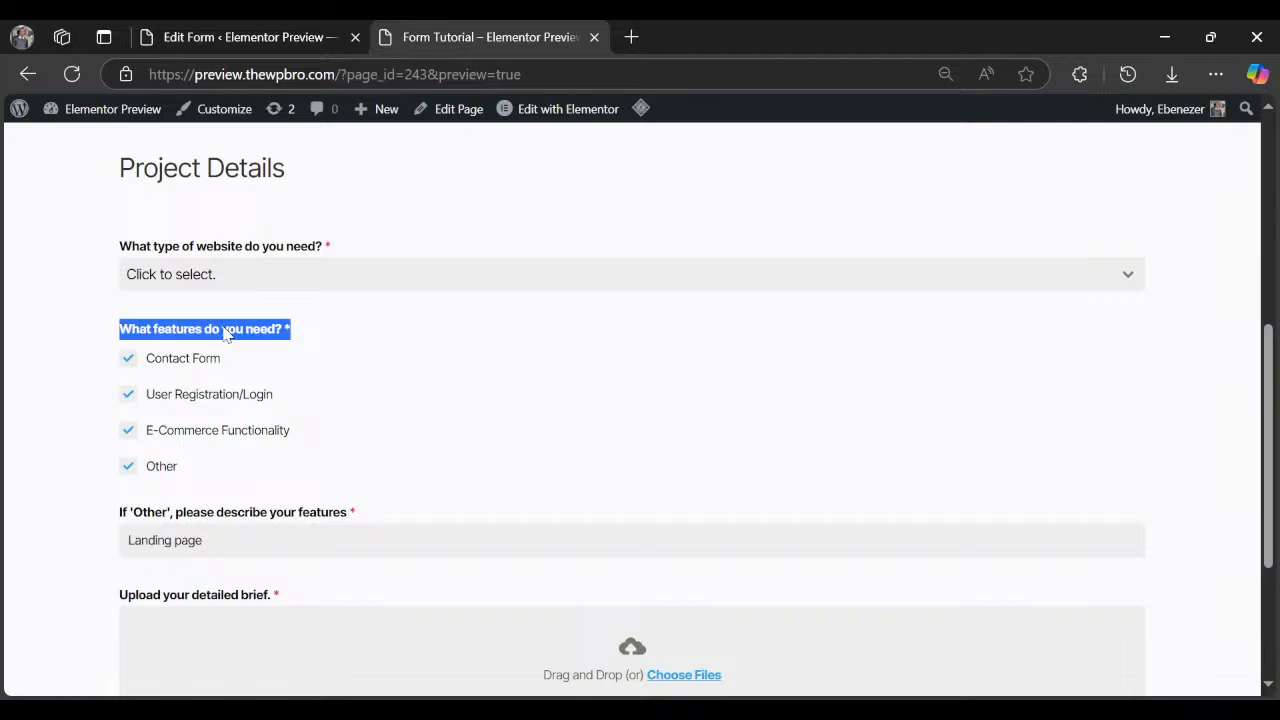
click(288, 37)
scroll(771, 650, down, 1)
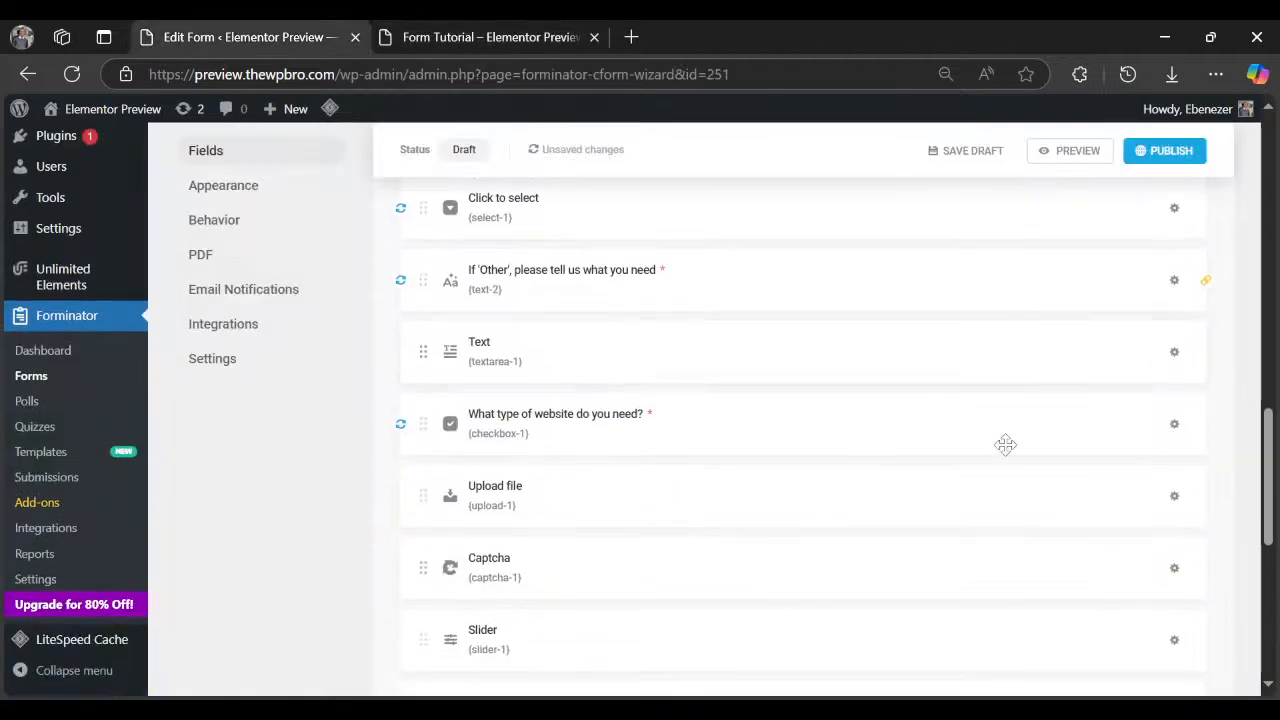
click(1175, 426)
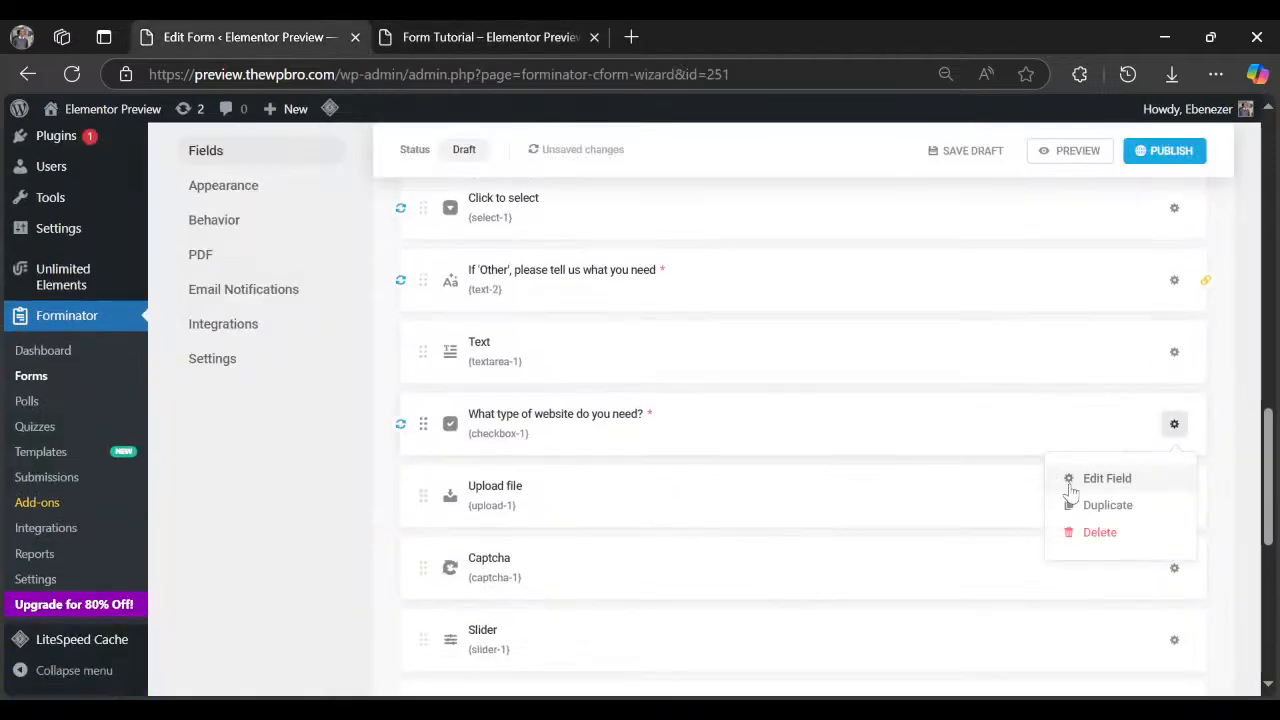
click(1066, 478)
triple_click(543, 313)
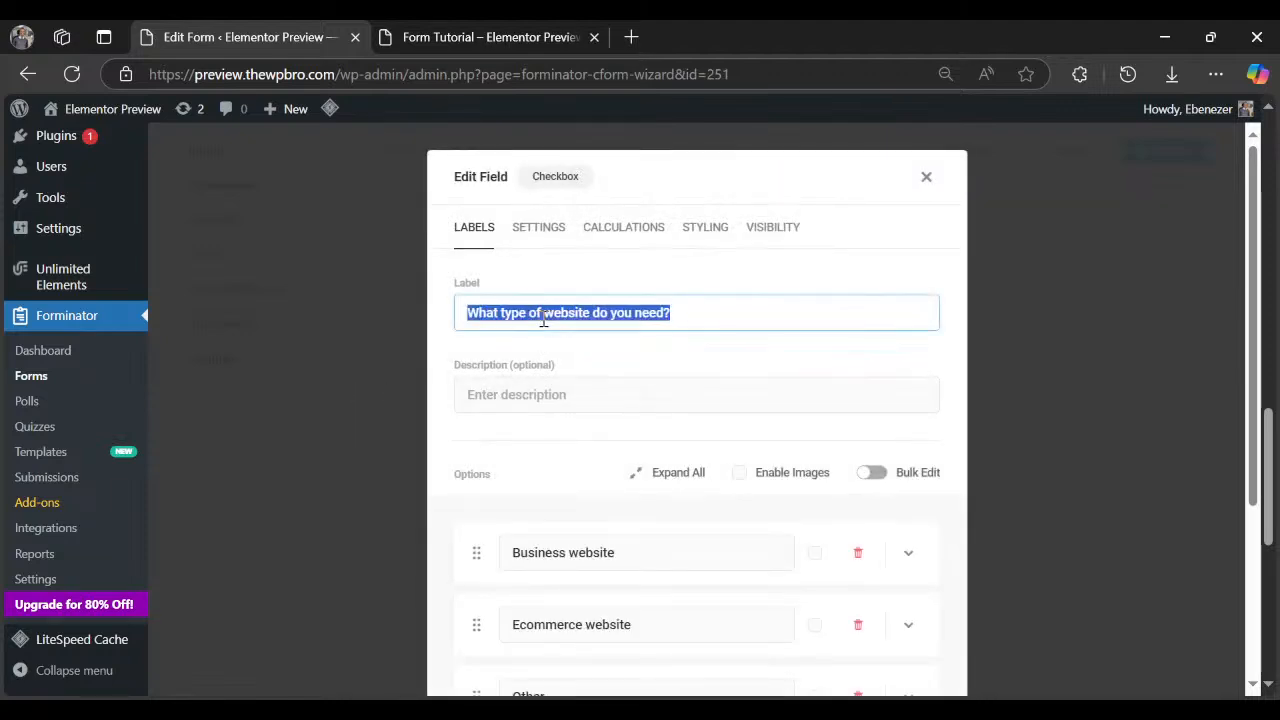
key(ctrl+v)
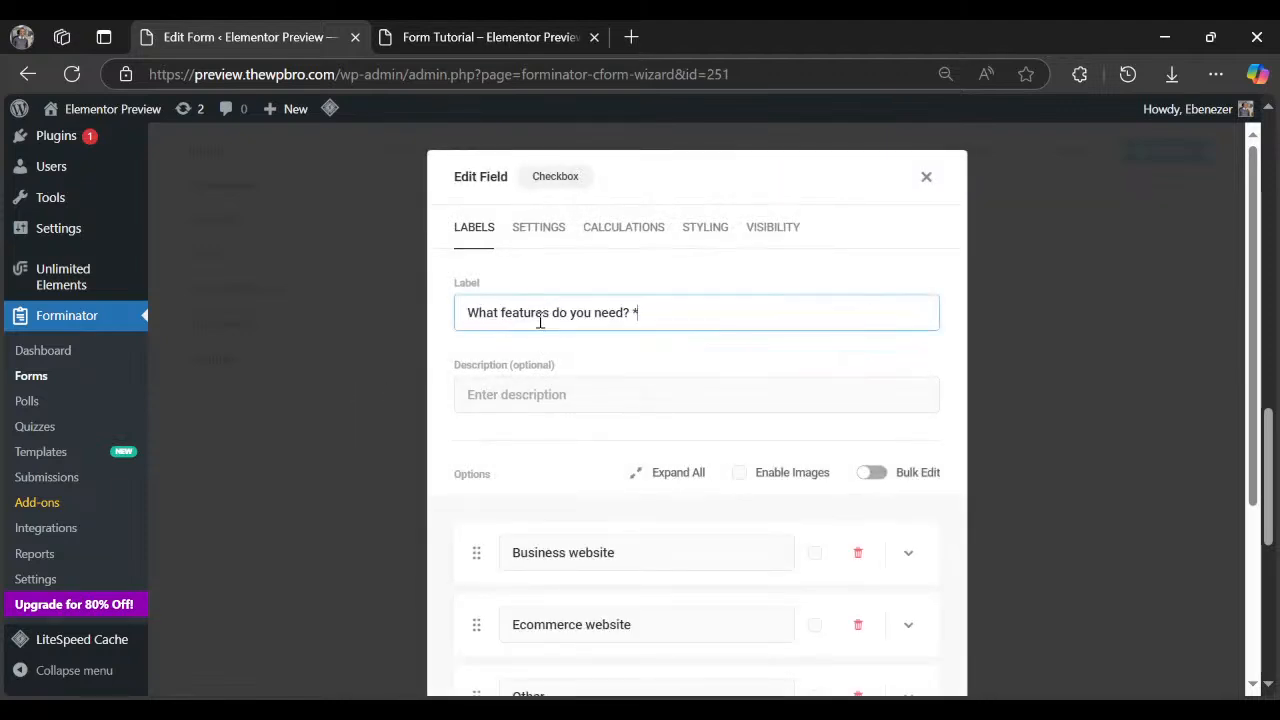
Replace the first two checkbox options with Contact Form and User Registration/Login, then apply.
click(449, 44)
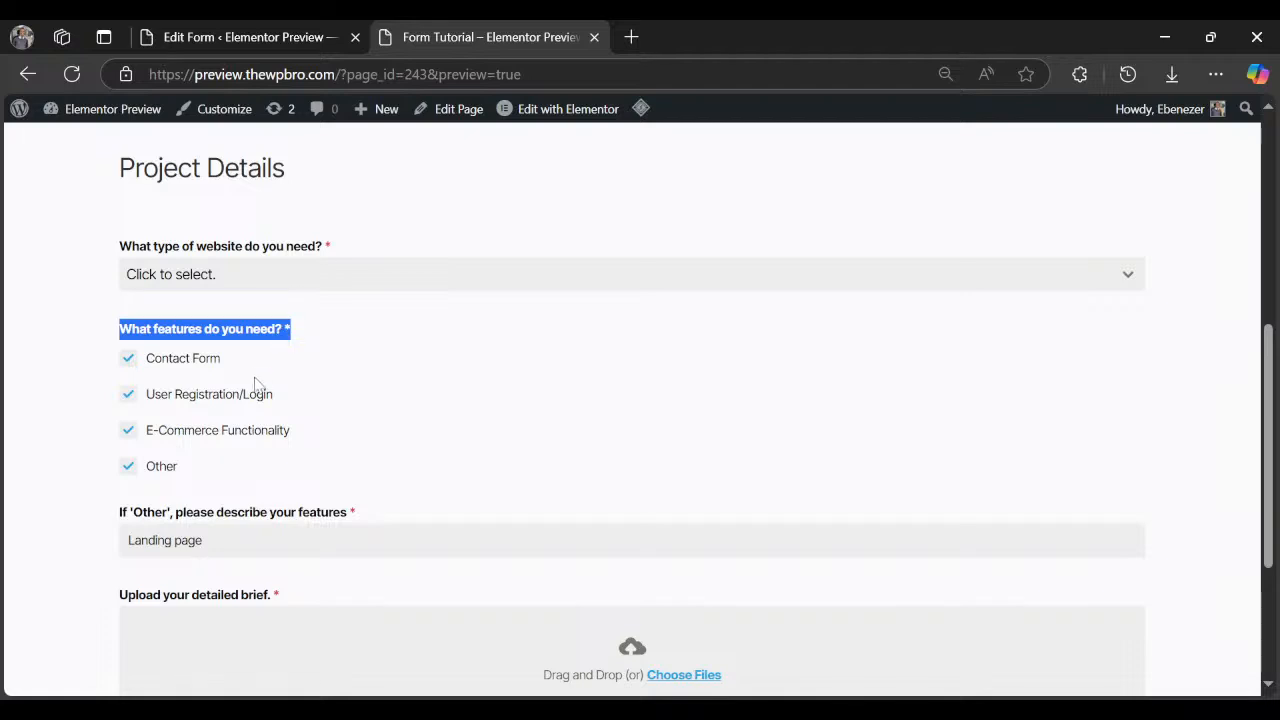
drag(241, 362, 150, 362)
key(ctrl+c)
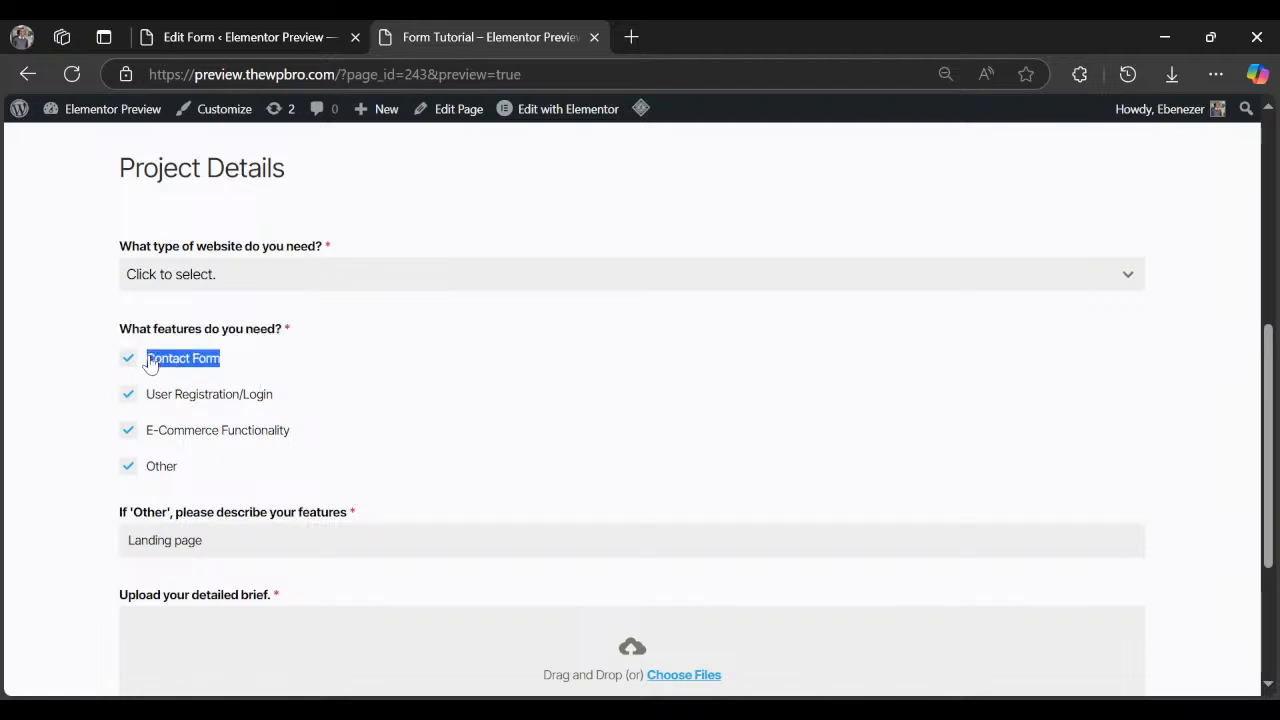
click(257, 30)
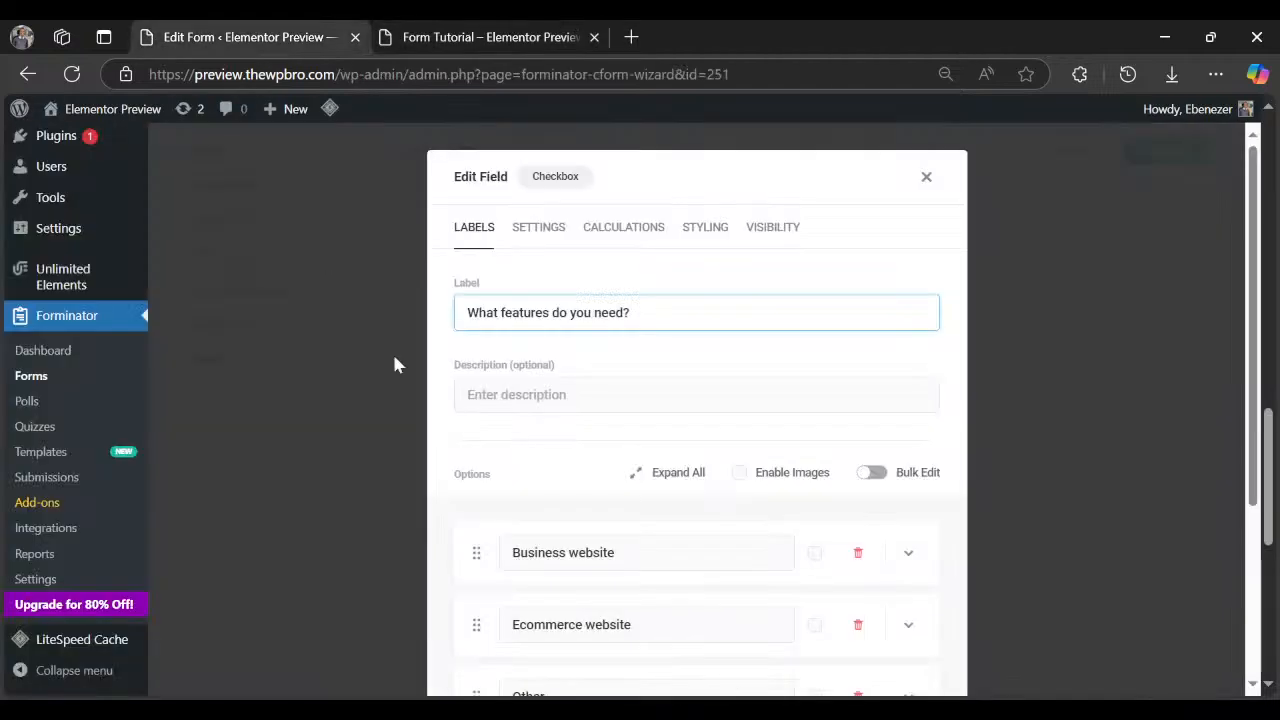
triple_click(546, 552)
key(ctrl+v)
click(470, 37)
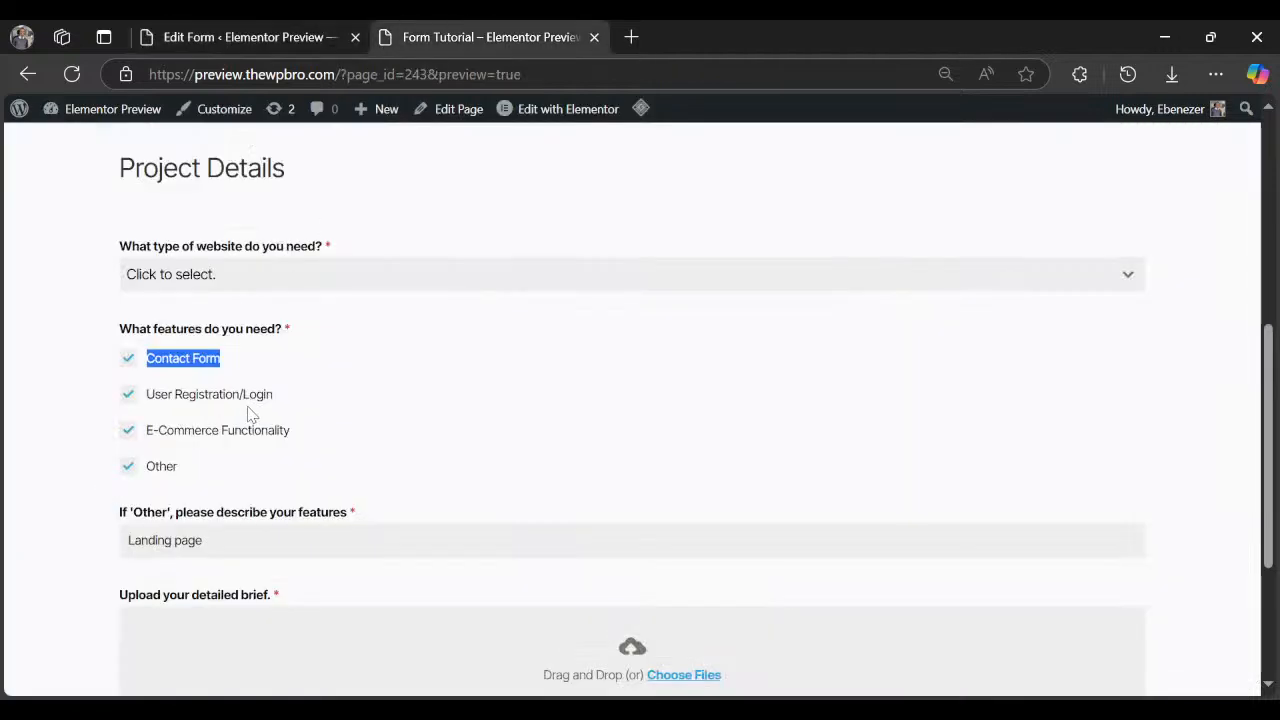
drag(274, 400, 144, 405)
key(ctrl+c)
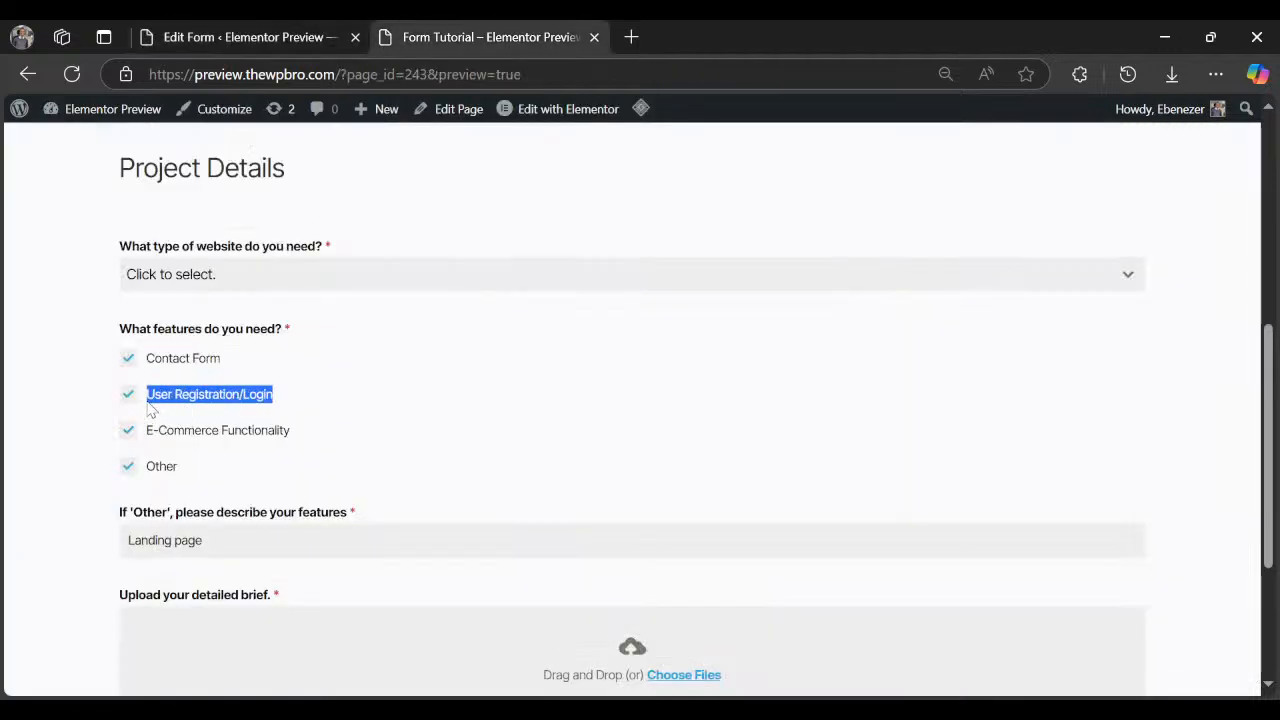
click(243, 31)
scroll(621, 572, down, 2)
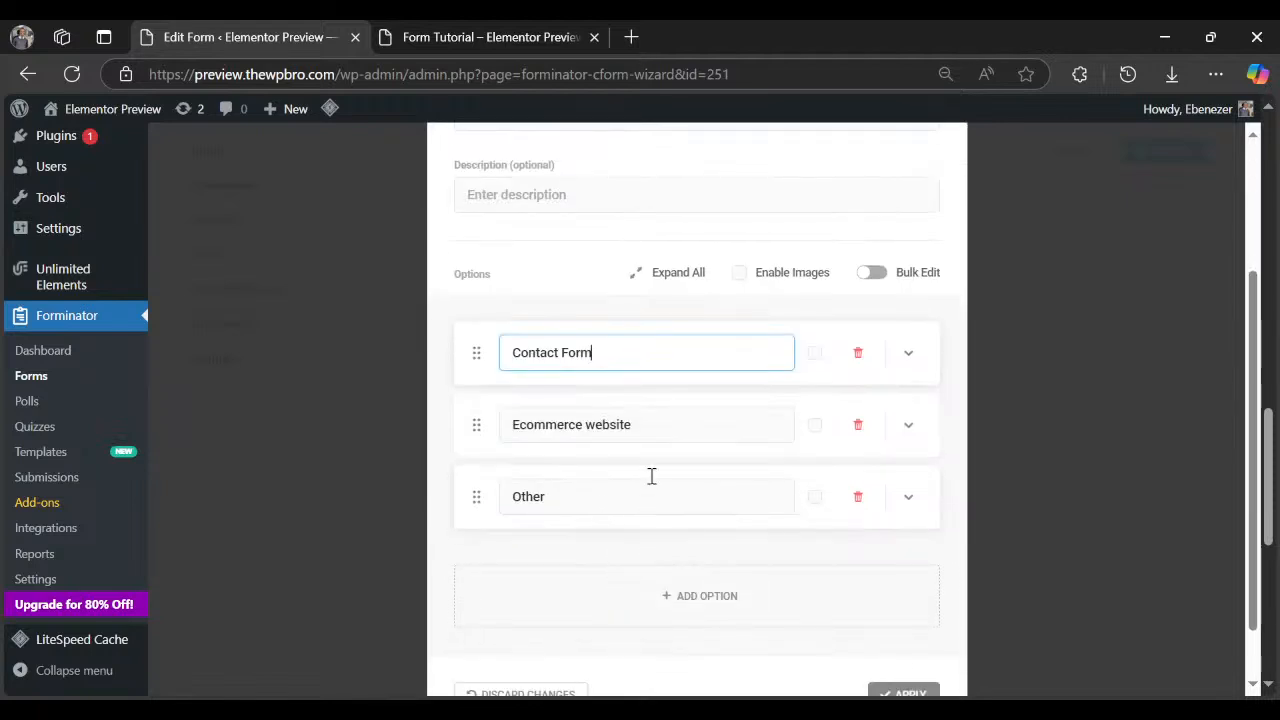
triple_click(648, 433)
key(ctrl+v)
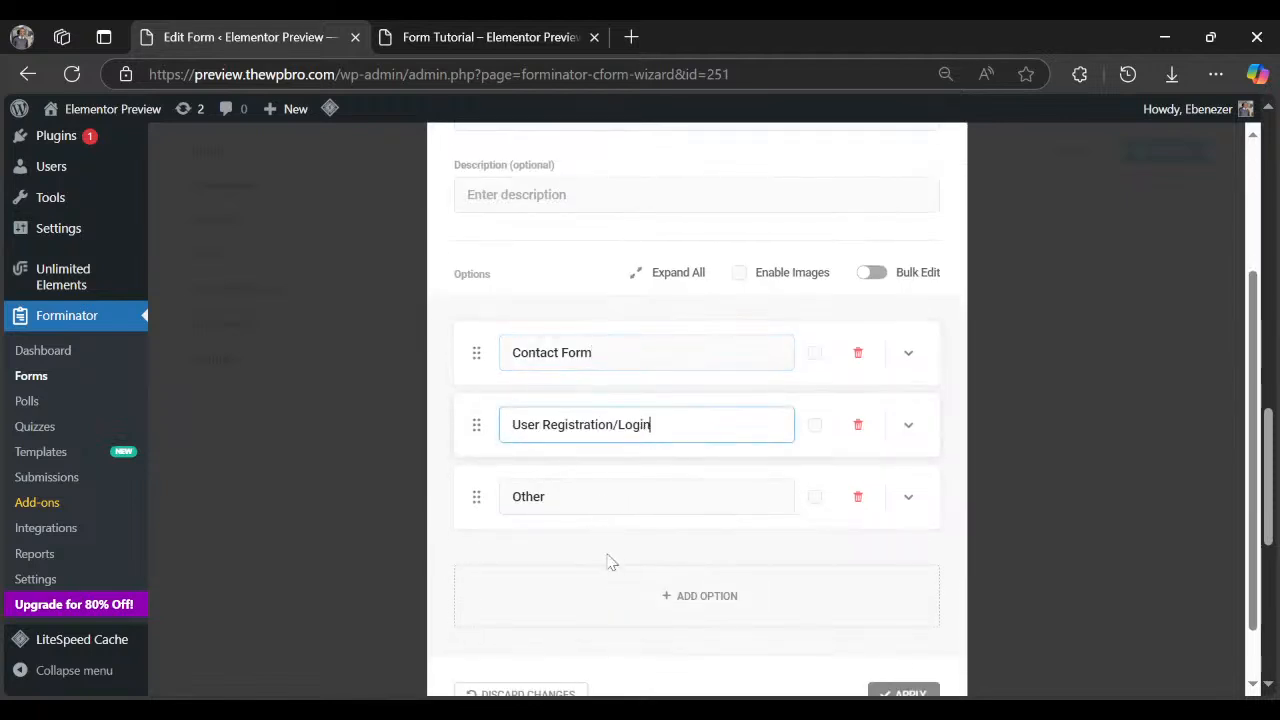
click(904, 692)
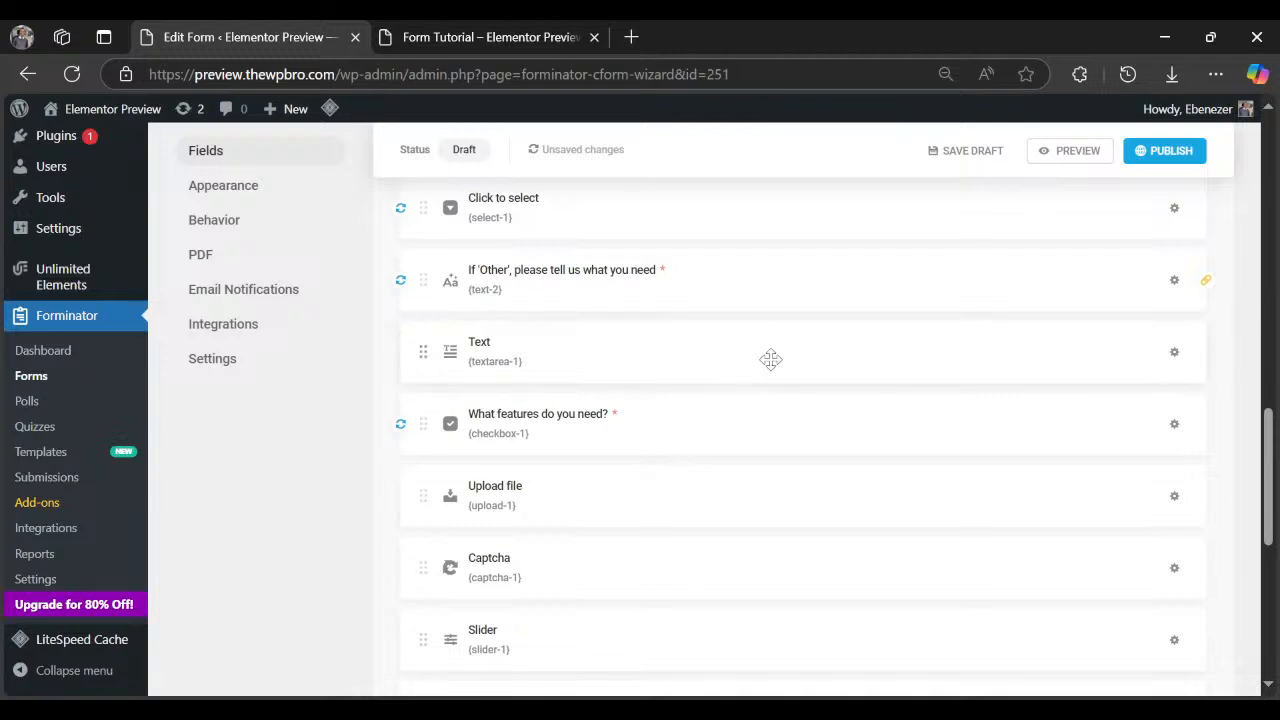
Move the features checkbox above the Text field and delete the Text field.
drag(746, 431, 752, 326)
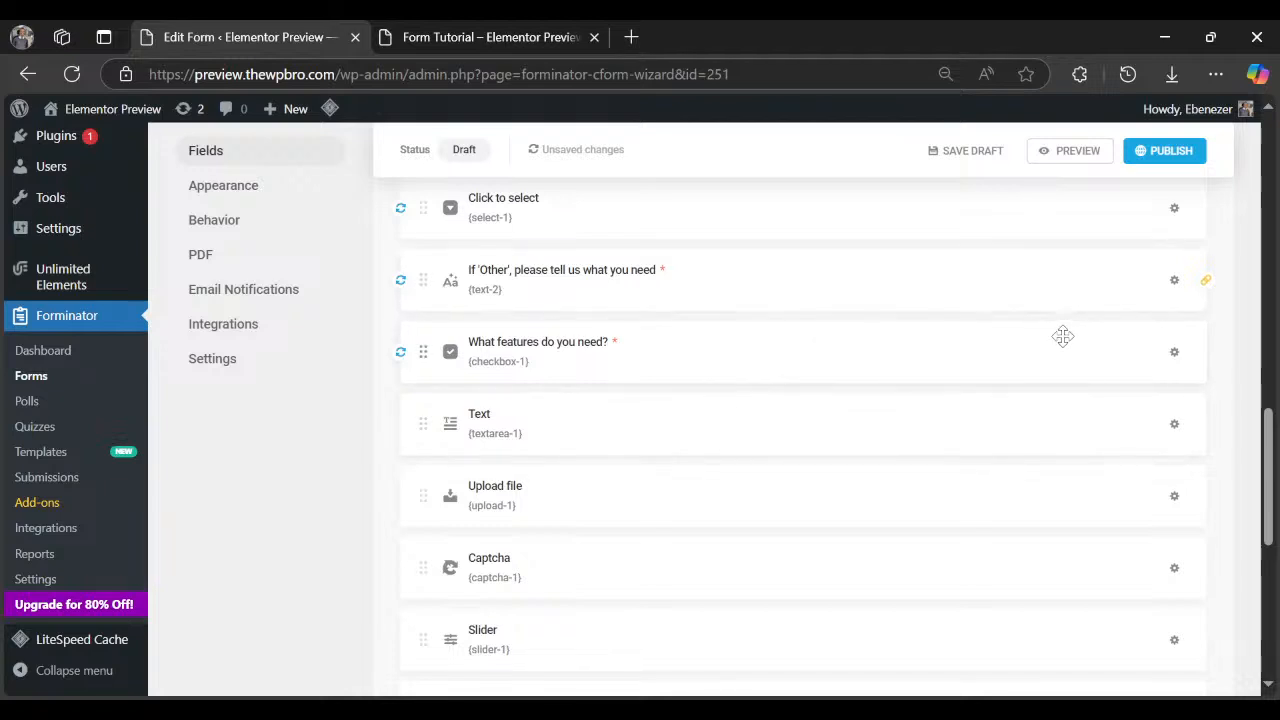
click(1174, 426)
click(1134, 512)
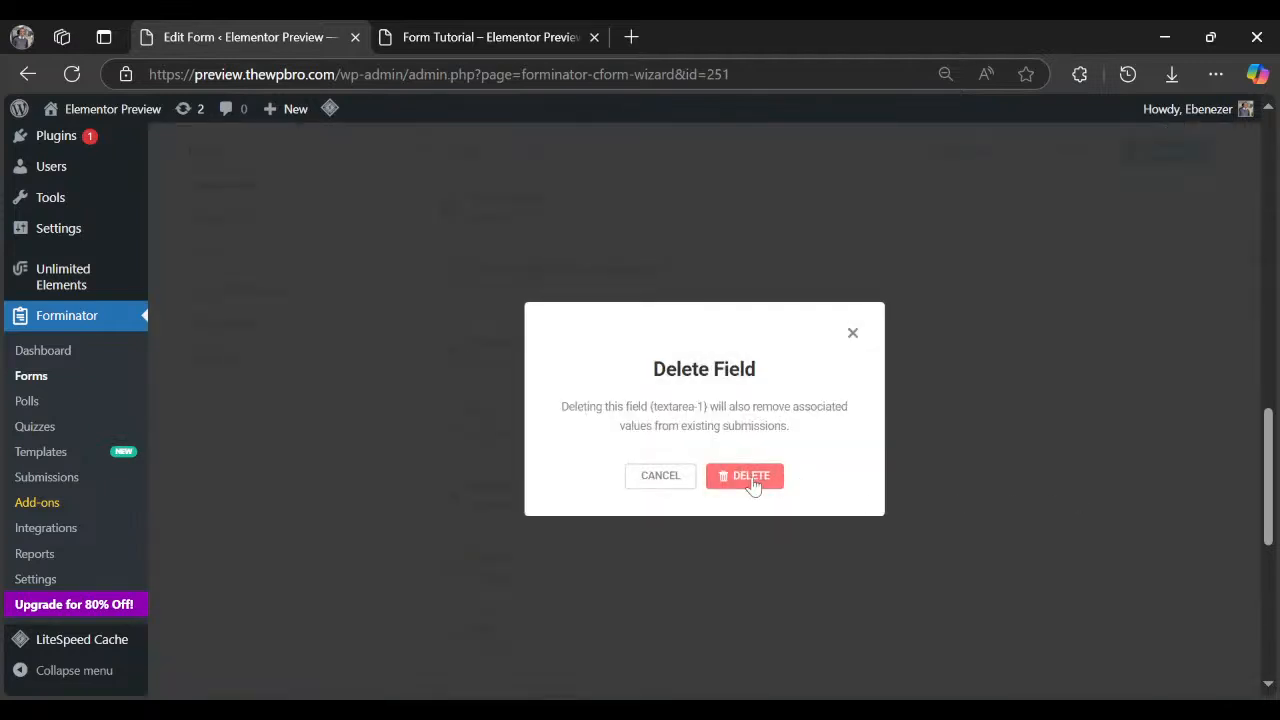
click(751, 477)
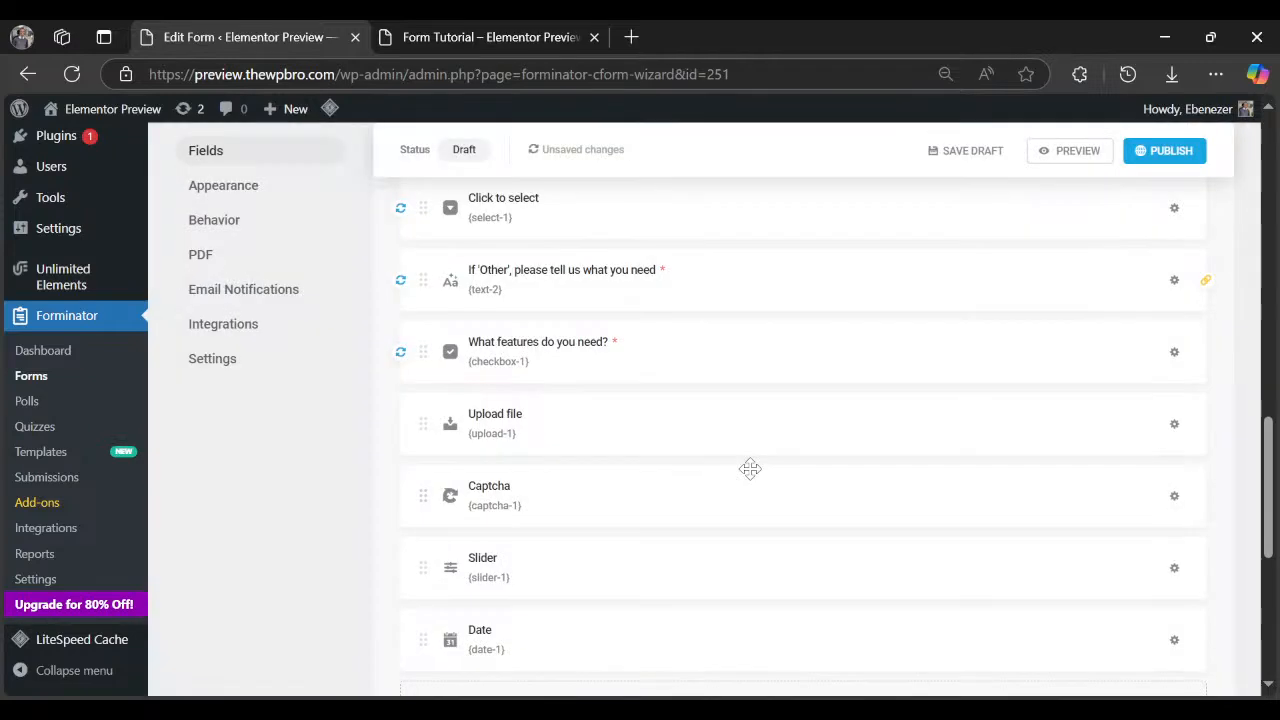
Duplicate the 'If Other' field and place the copy below 'What features do you need?'.
click(1175, 281)
click(1140, 362)
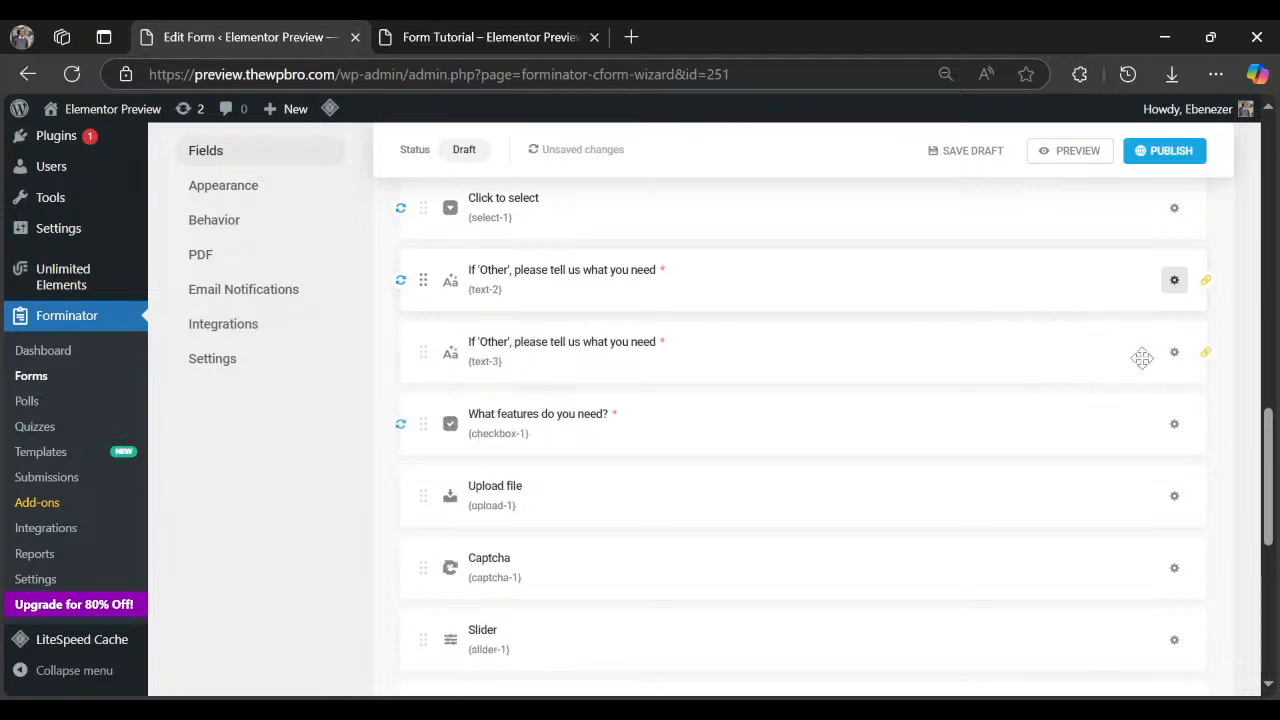
drag(609, 371, 644, 471)
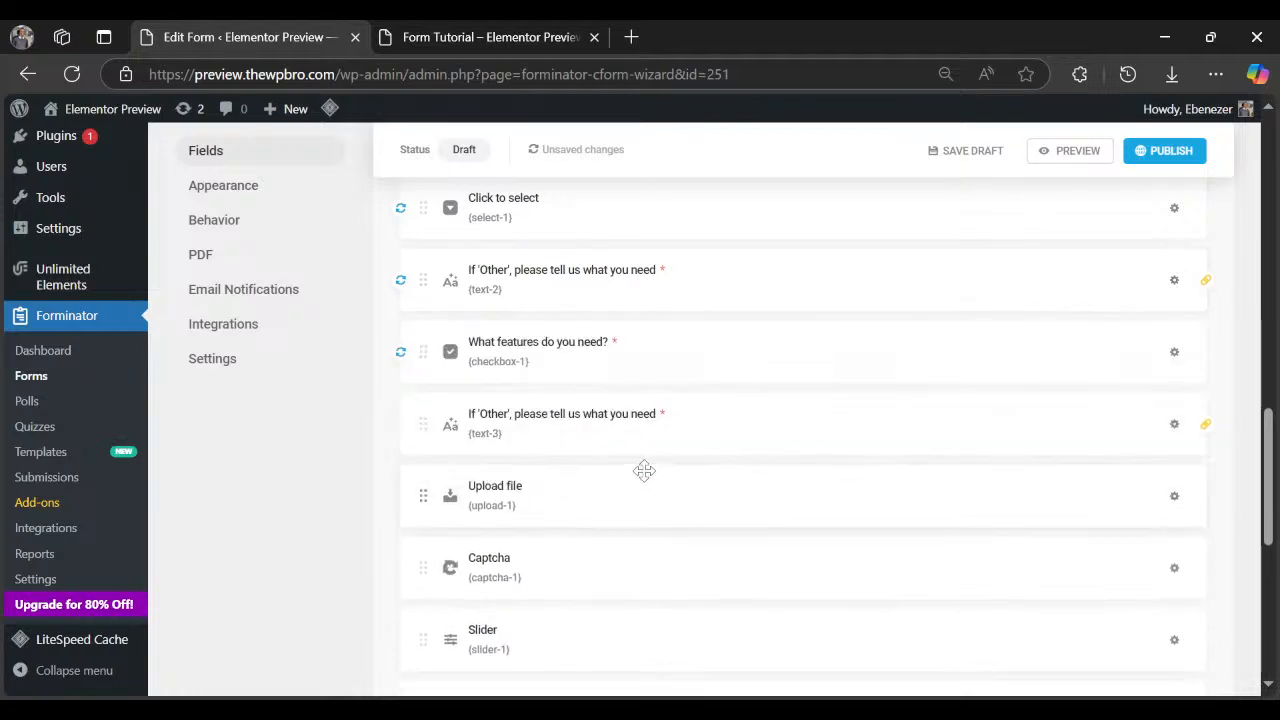
click(1174, 424)
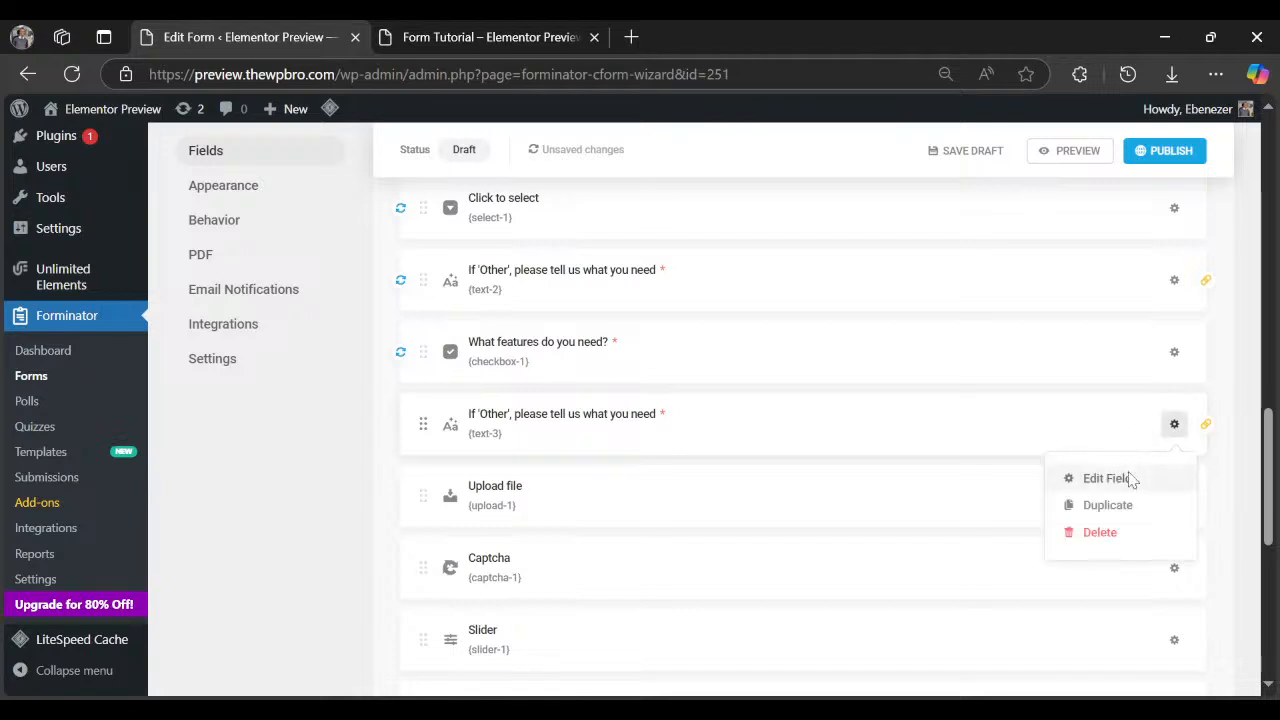
Make the copied field's visibility rule match Other for 'What features do you need?' and apply.
click(1106, 478)
click(666, 262)
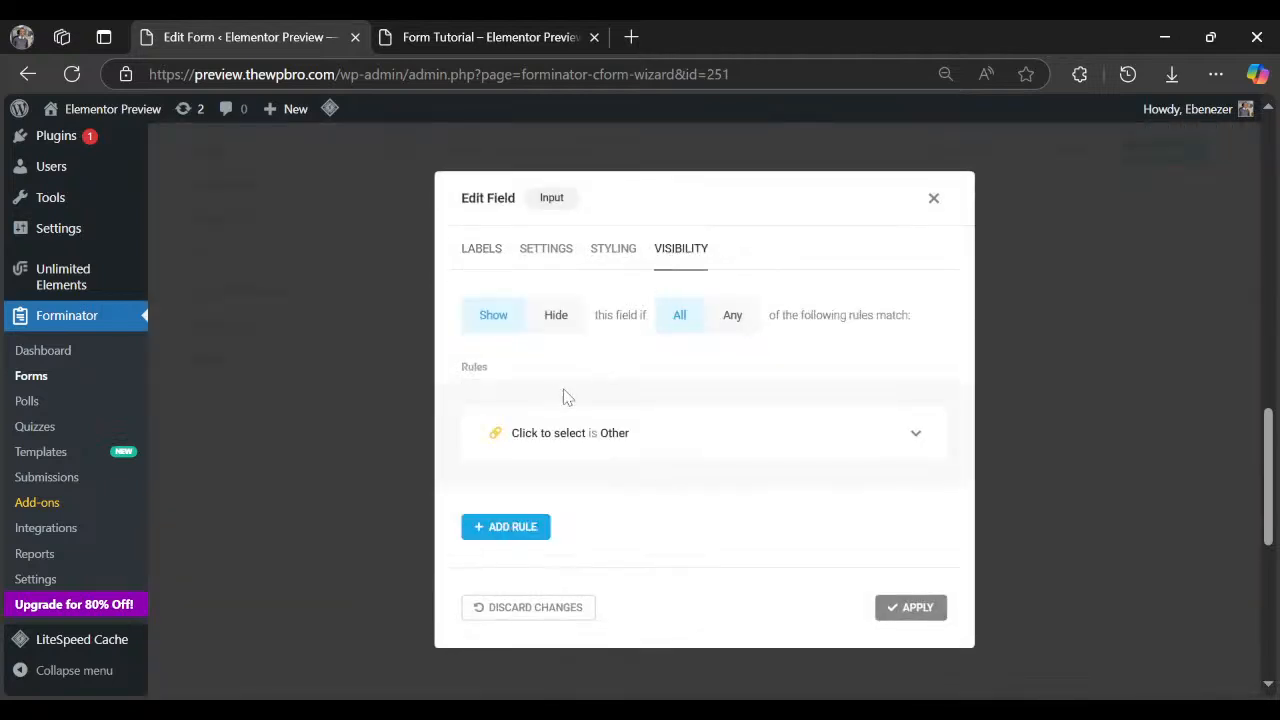
click(916, 433)
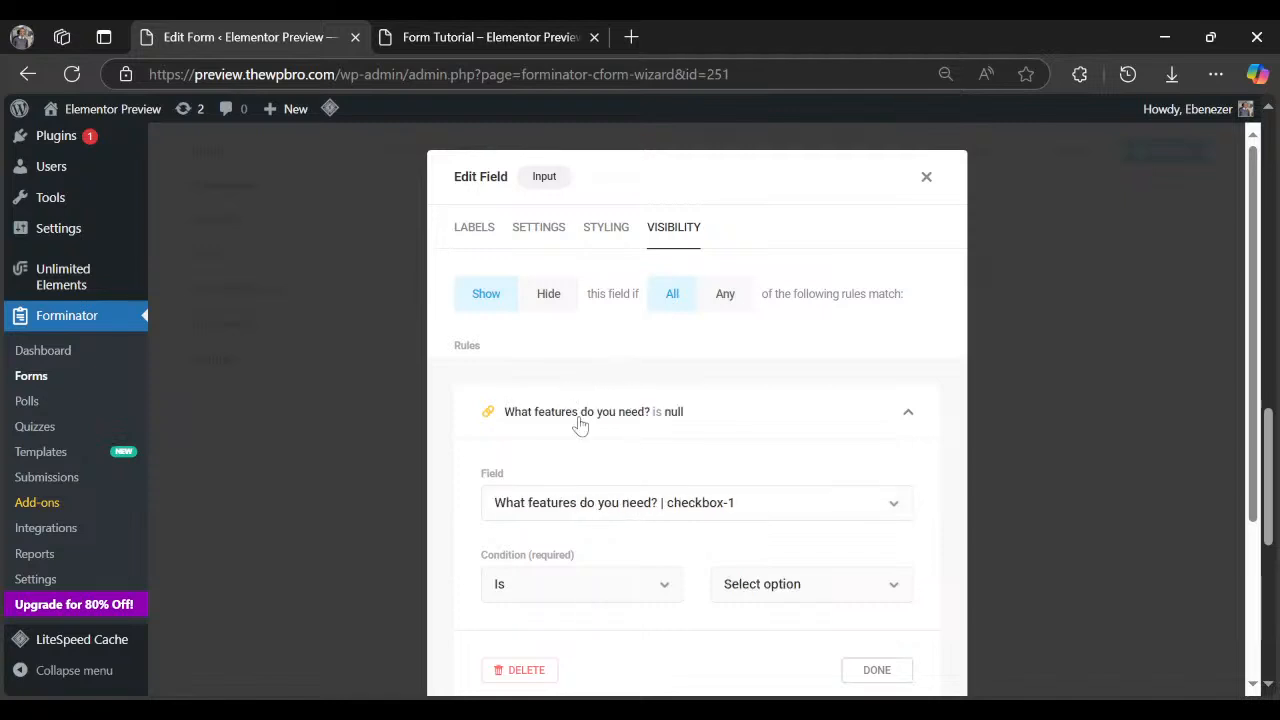
click(773, 598)
click(767, 547)
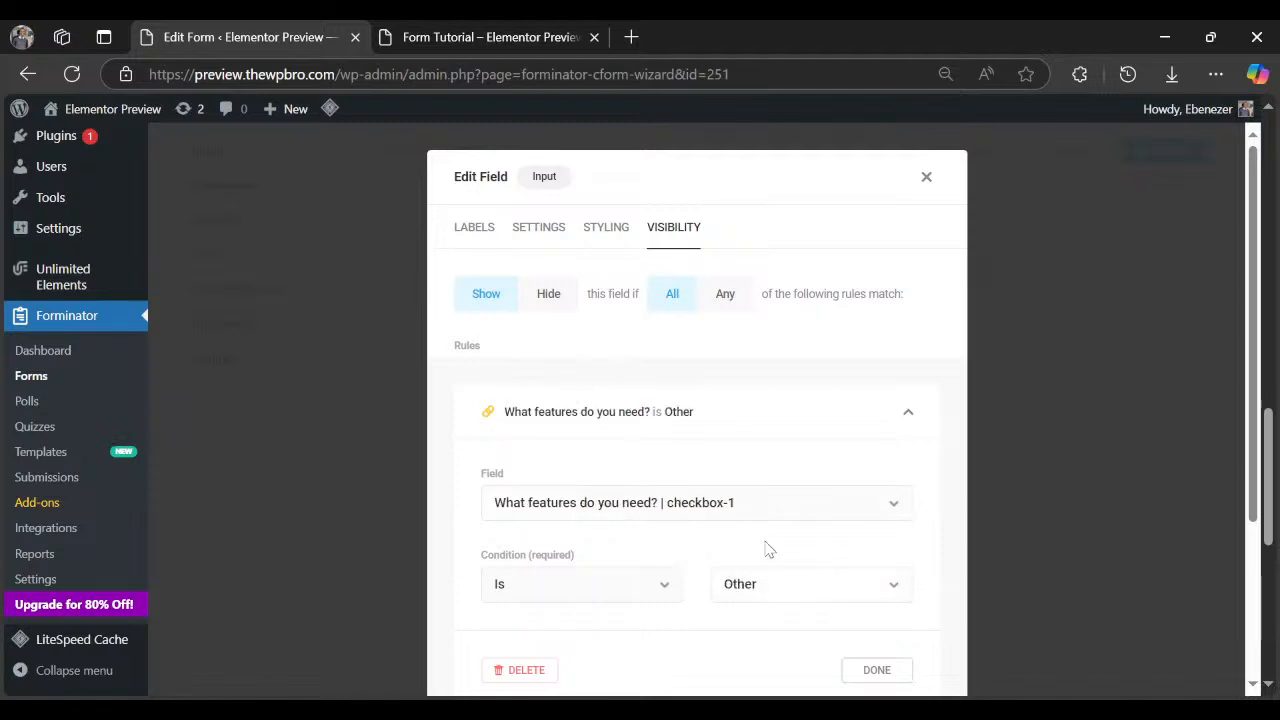
click(906, 680)
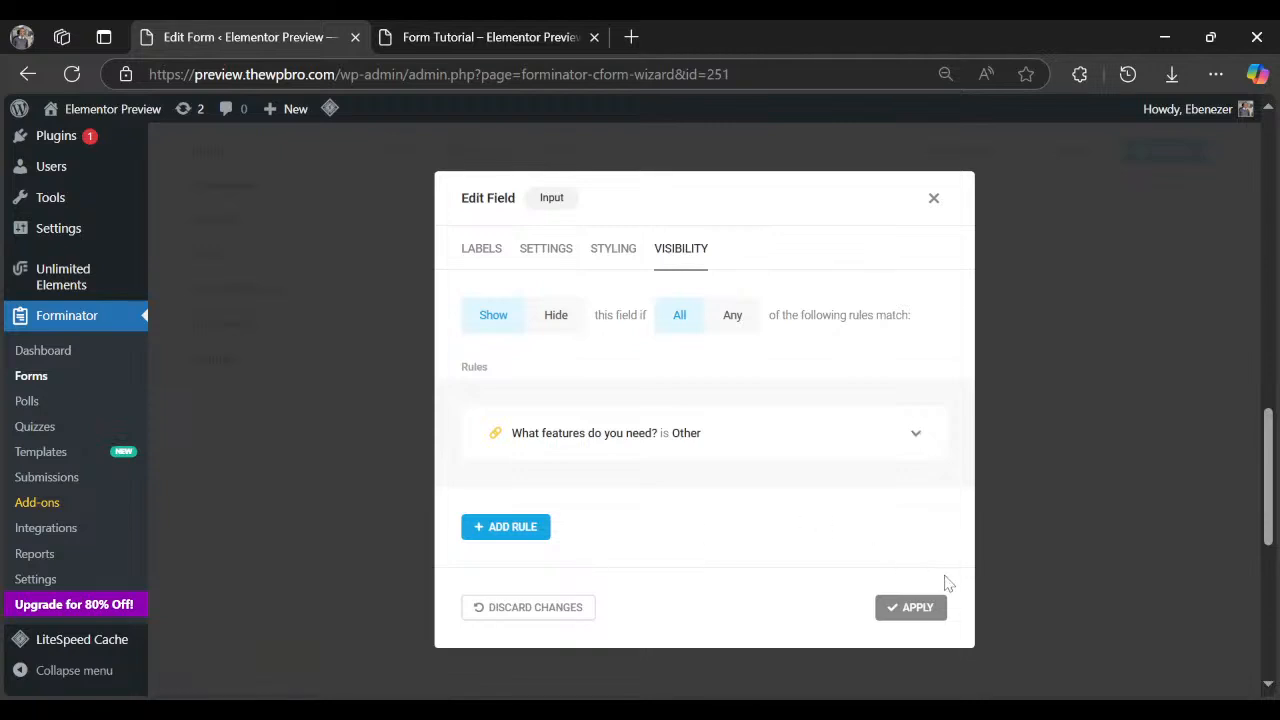
click(926, 610)
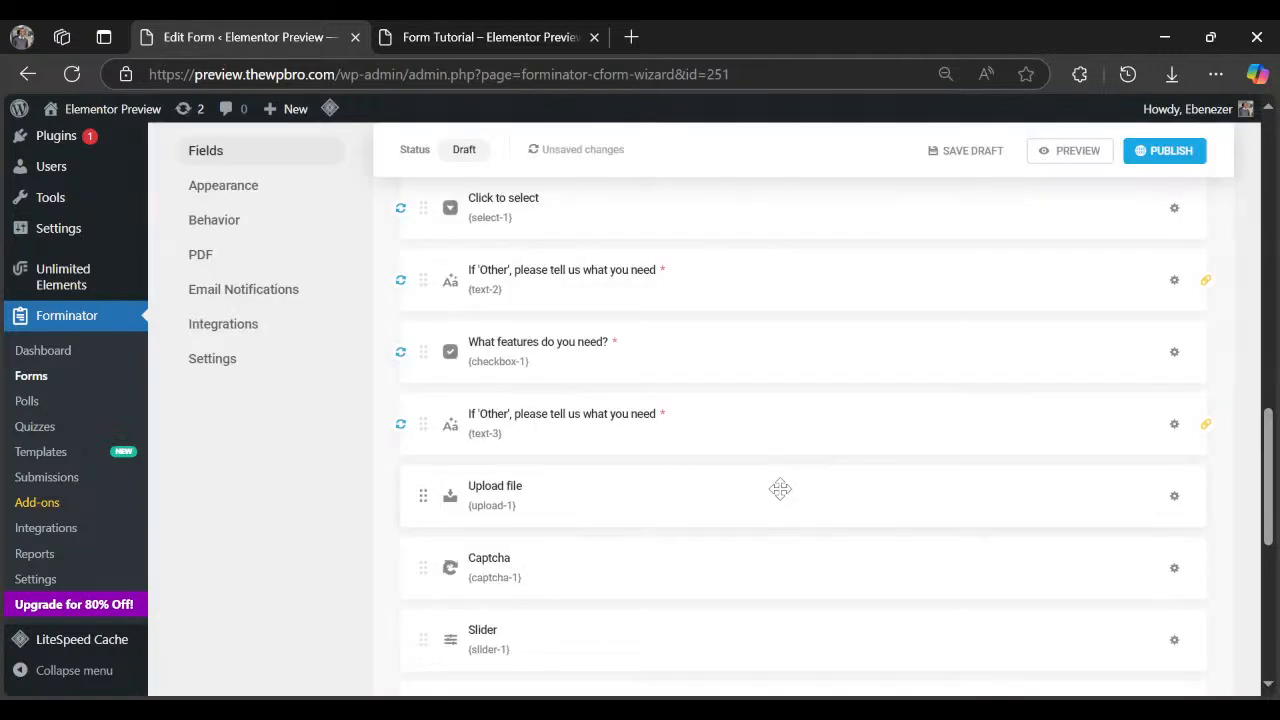
Check the form in the live preview, then return to the form editor.
click(500, 37)
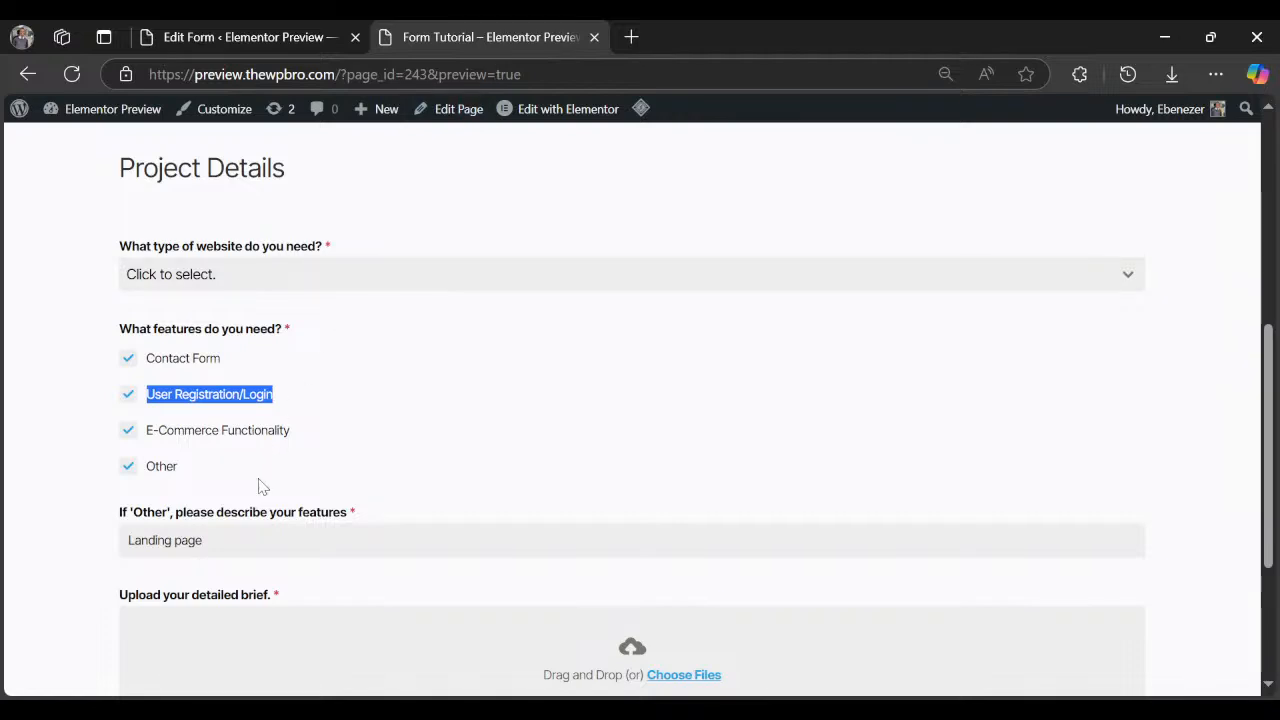
scroll(258, 486, down, 2)
click(216, 37)
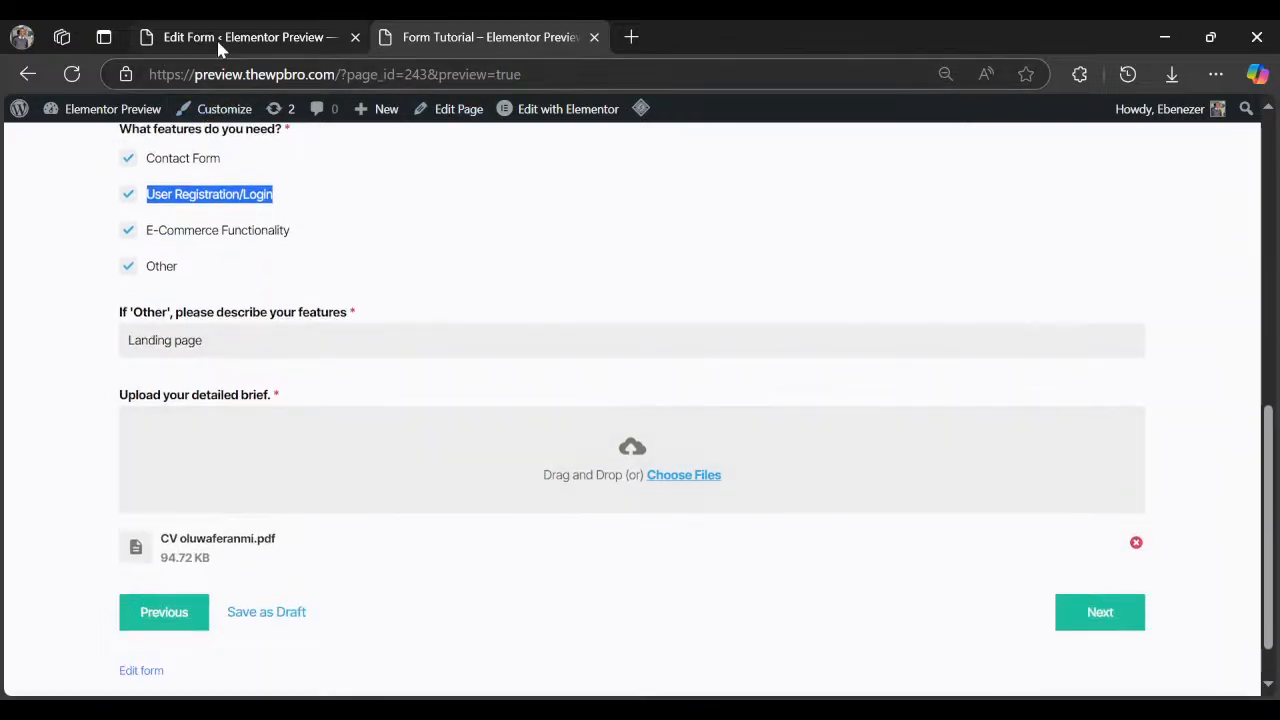
scroll(560, 462, down, 2)
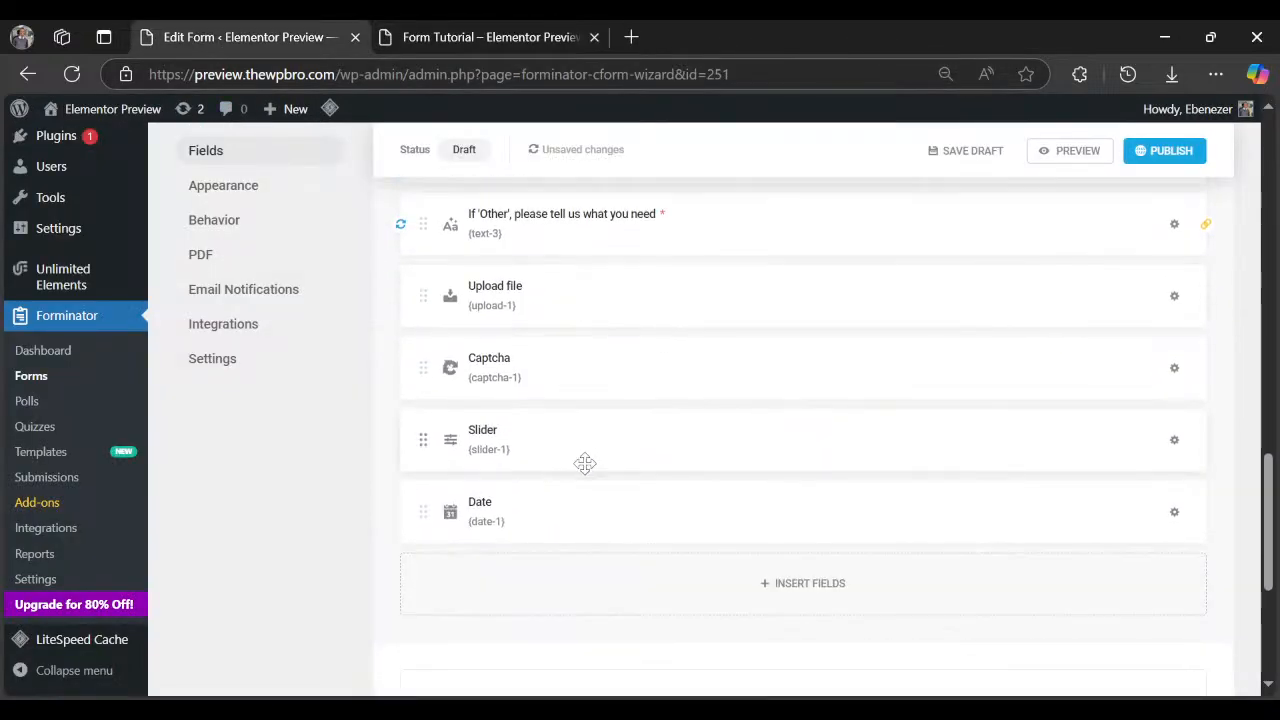
scroll(572, 466, up, 1)
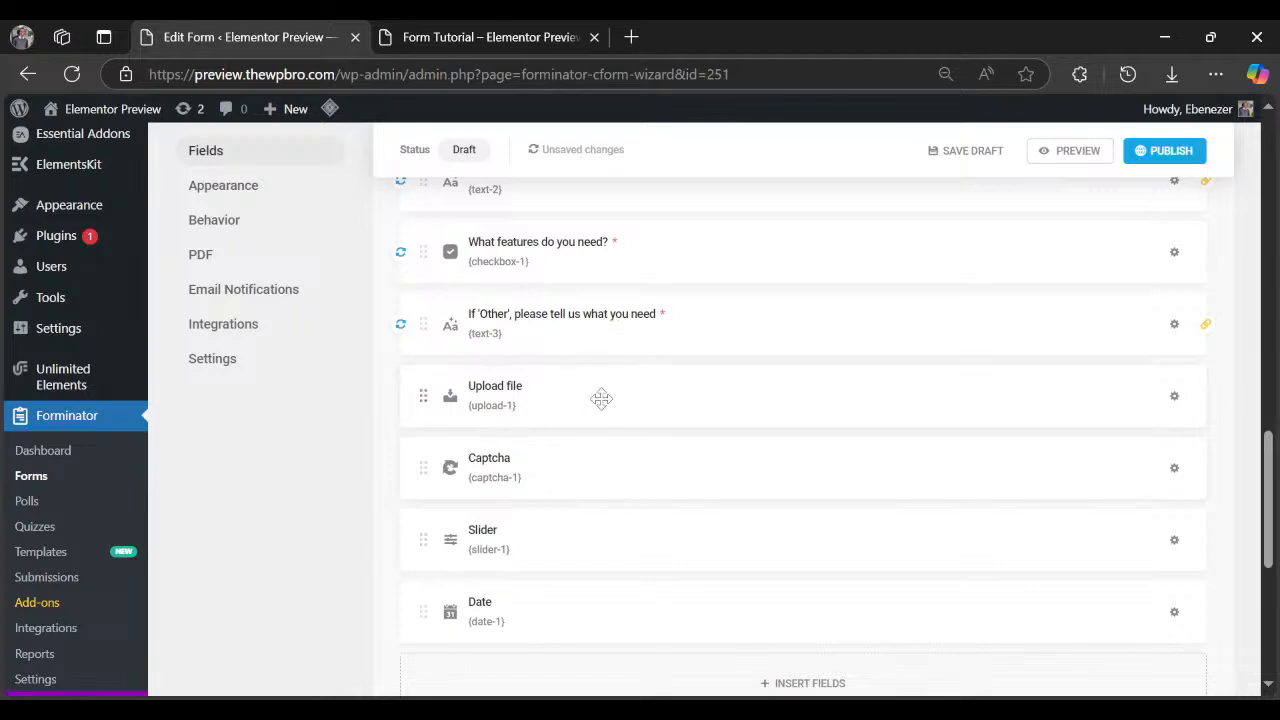
Make the Upload file field required with the error message 'Please upload your brief'.
click(1174, 396)
click(1110, 451)
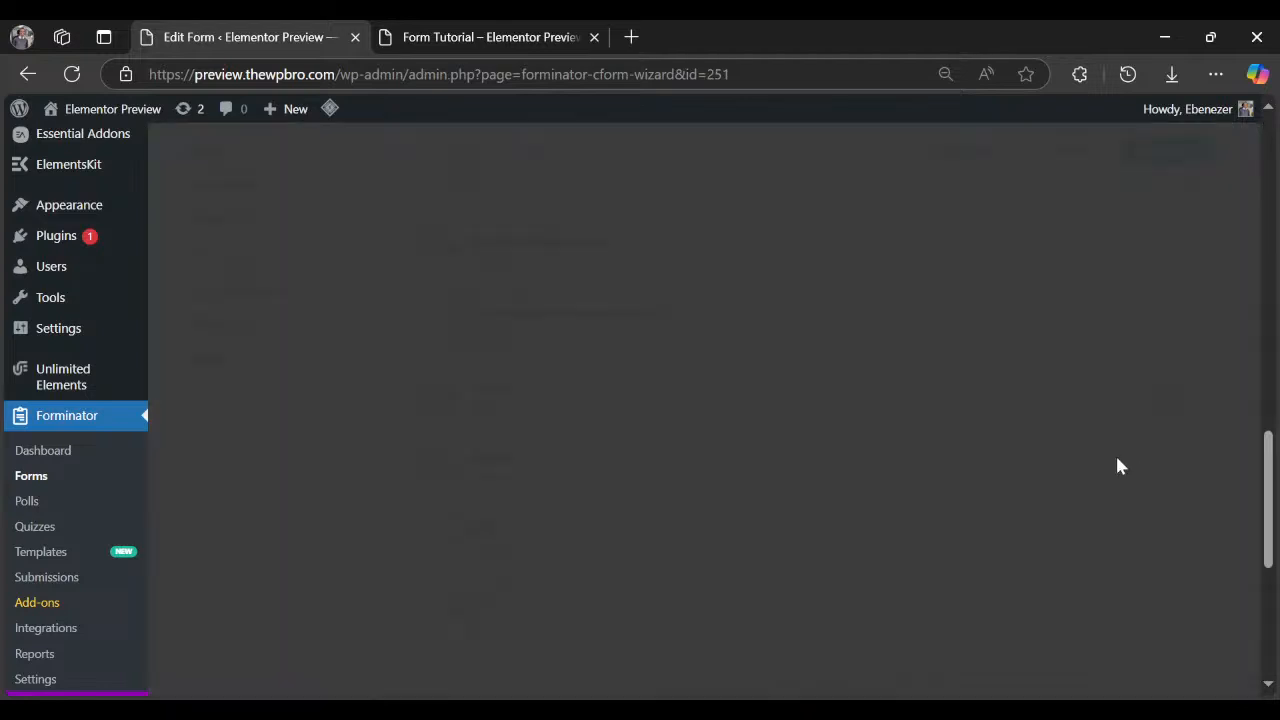
click(550, 250)
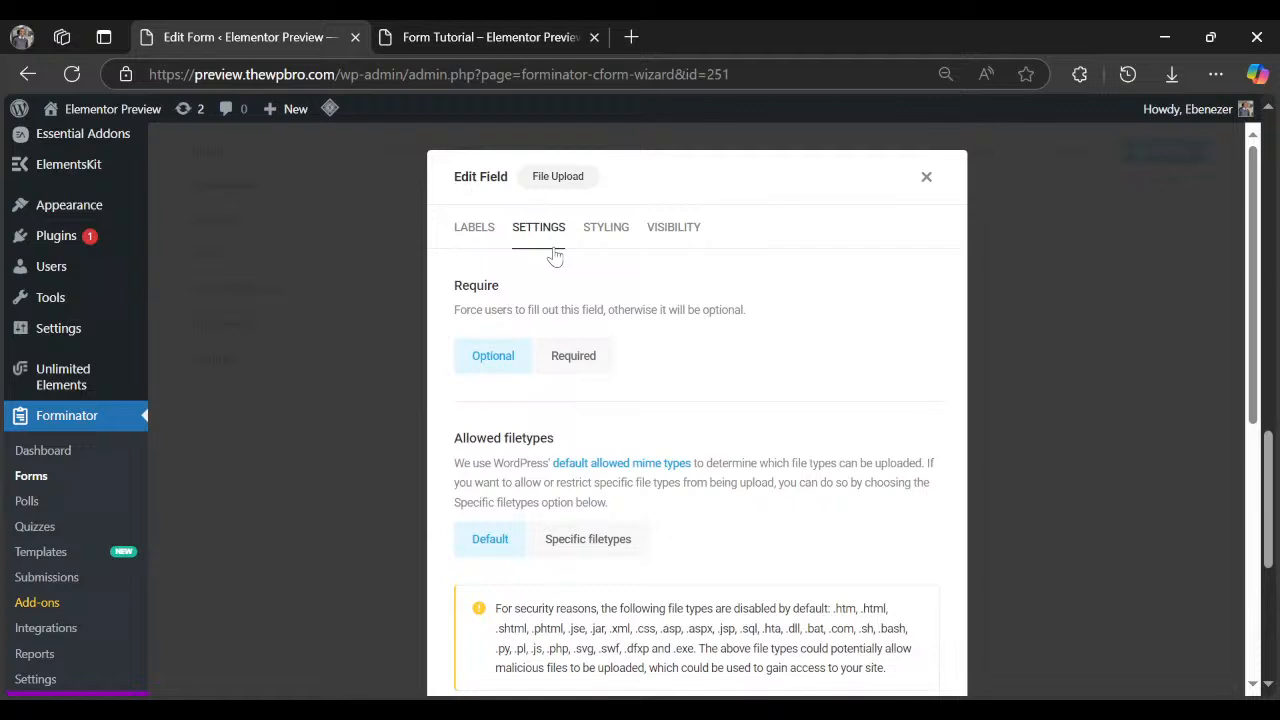
click(579, 362)
click(667, 452)
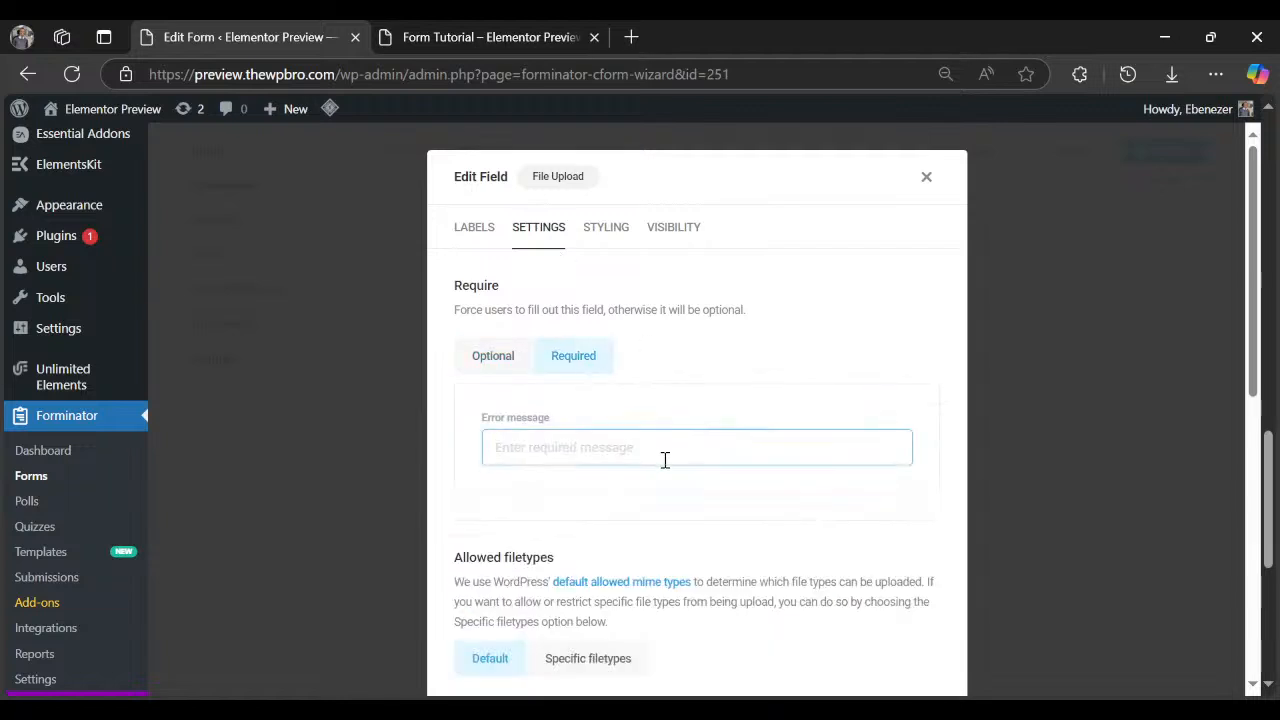
text(Please upload your brief)
scroll(545, 470, down, 3)
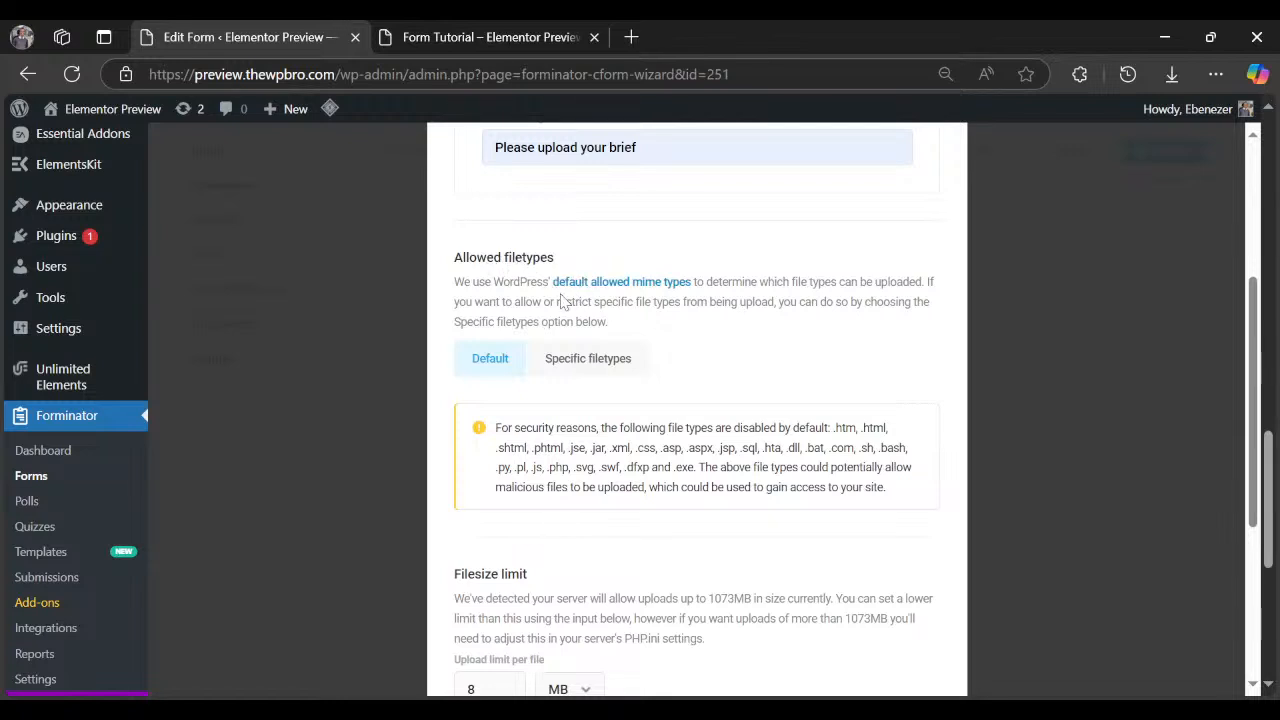
scroll(562, 302, up, 3)
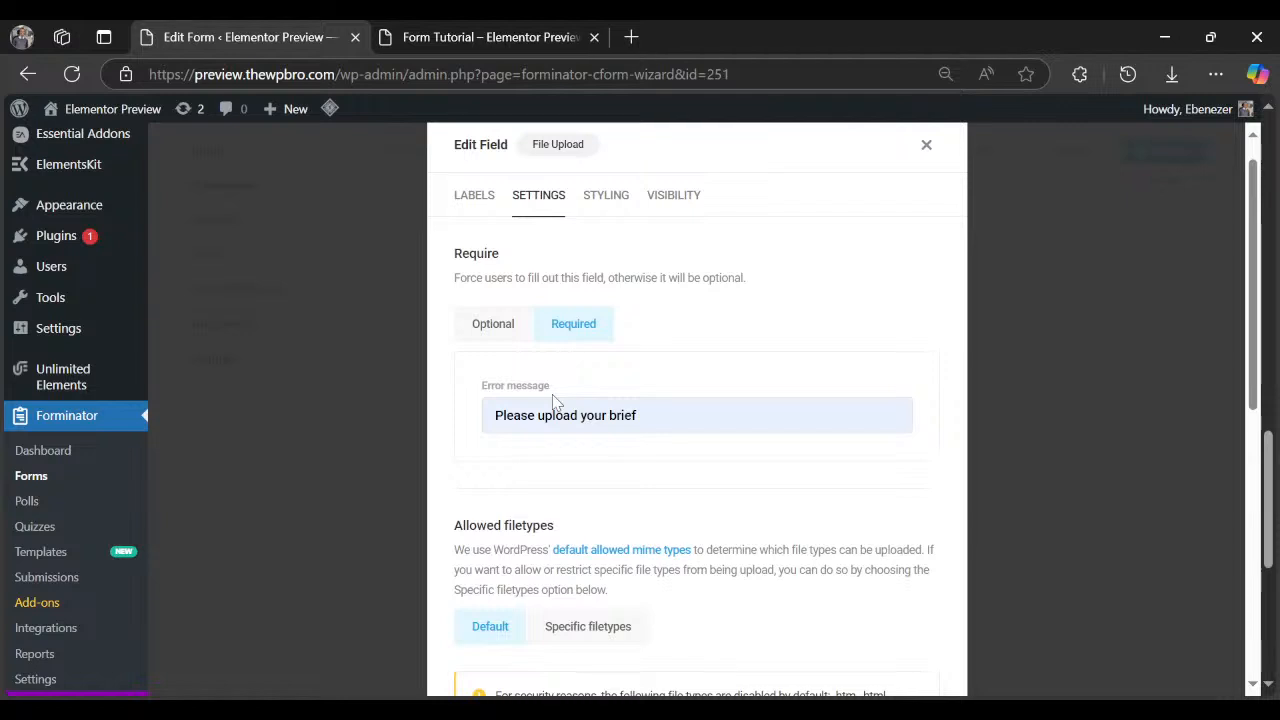
scroll(556, 402, down, 3)
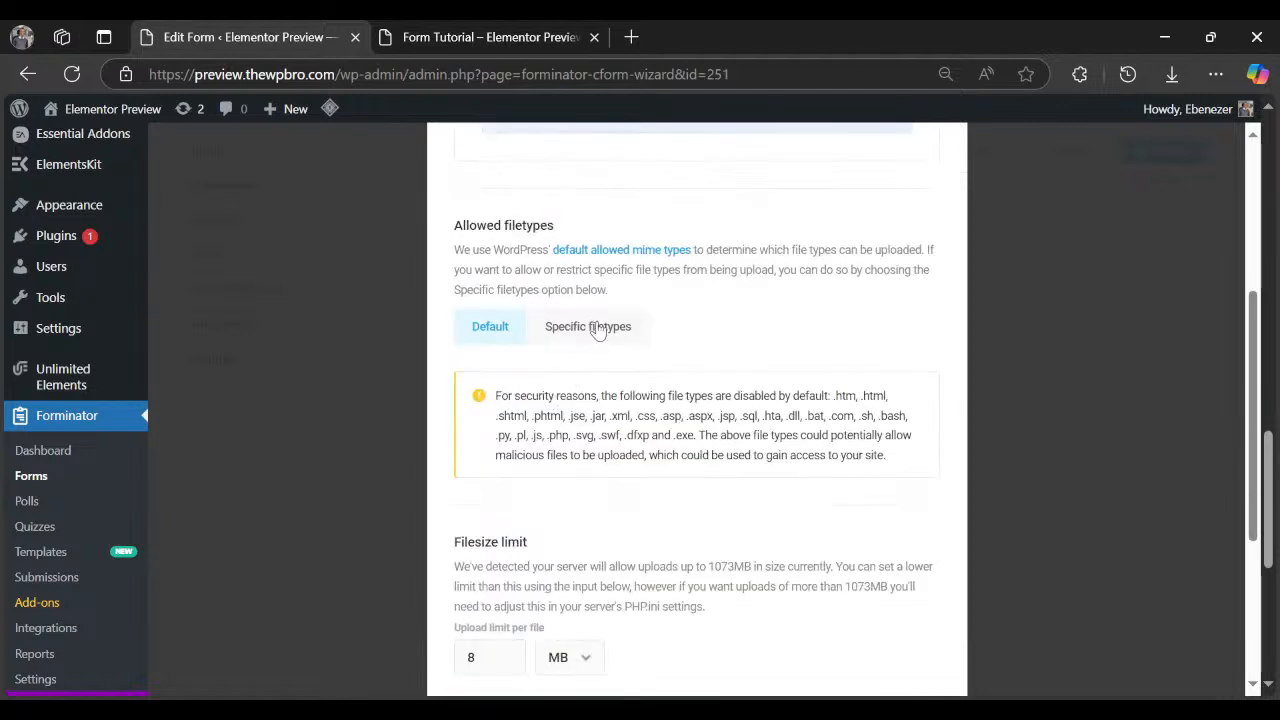
Switch allowed filetypes to Specific filetypes and untick every 'All' category box.
click(598, 328)
click(489, 410)
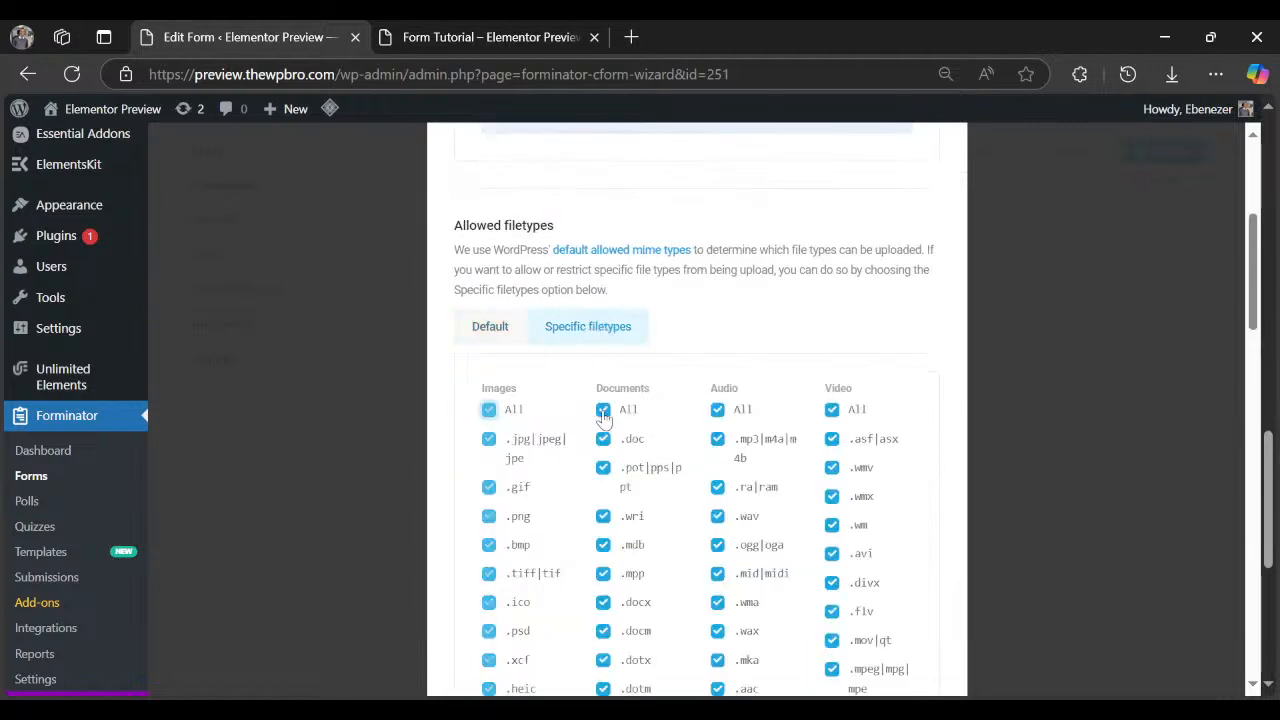
click(603, 410)
click(717, 410)
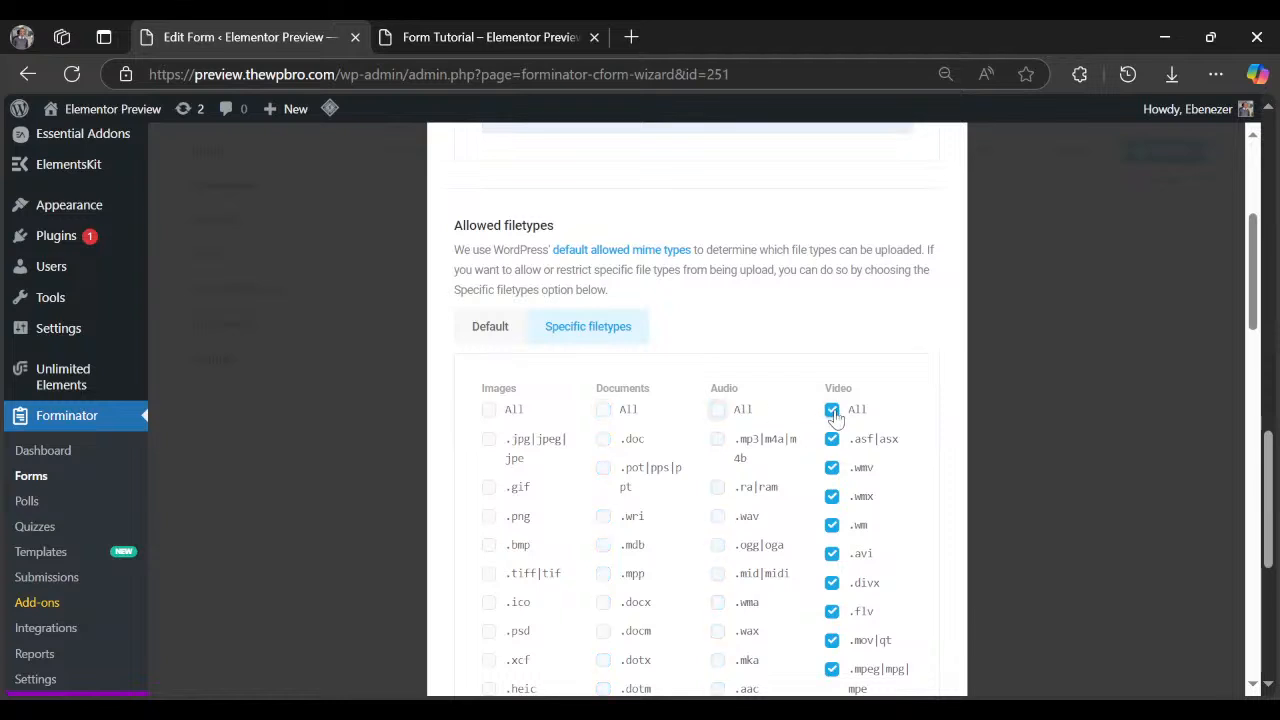
click(832, 410)
scroll(797, 457, down, 8)
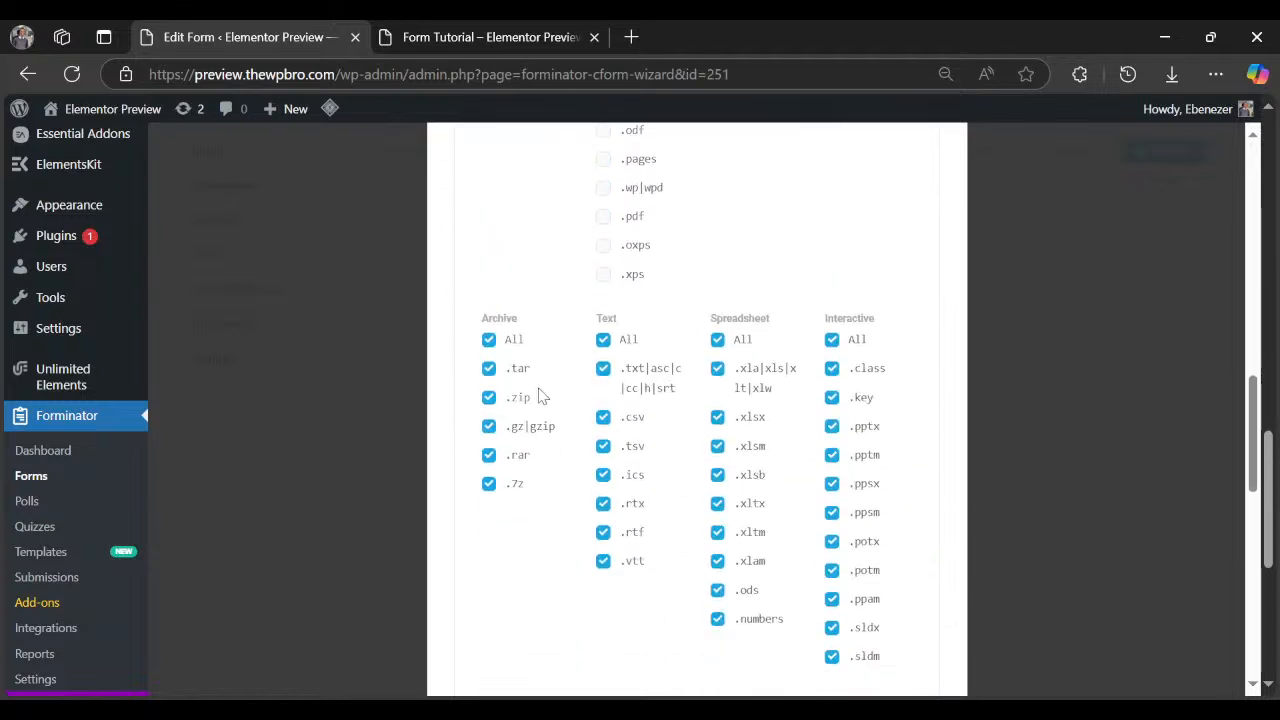
click(489, 339)
click(603, 339)
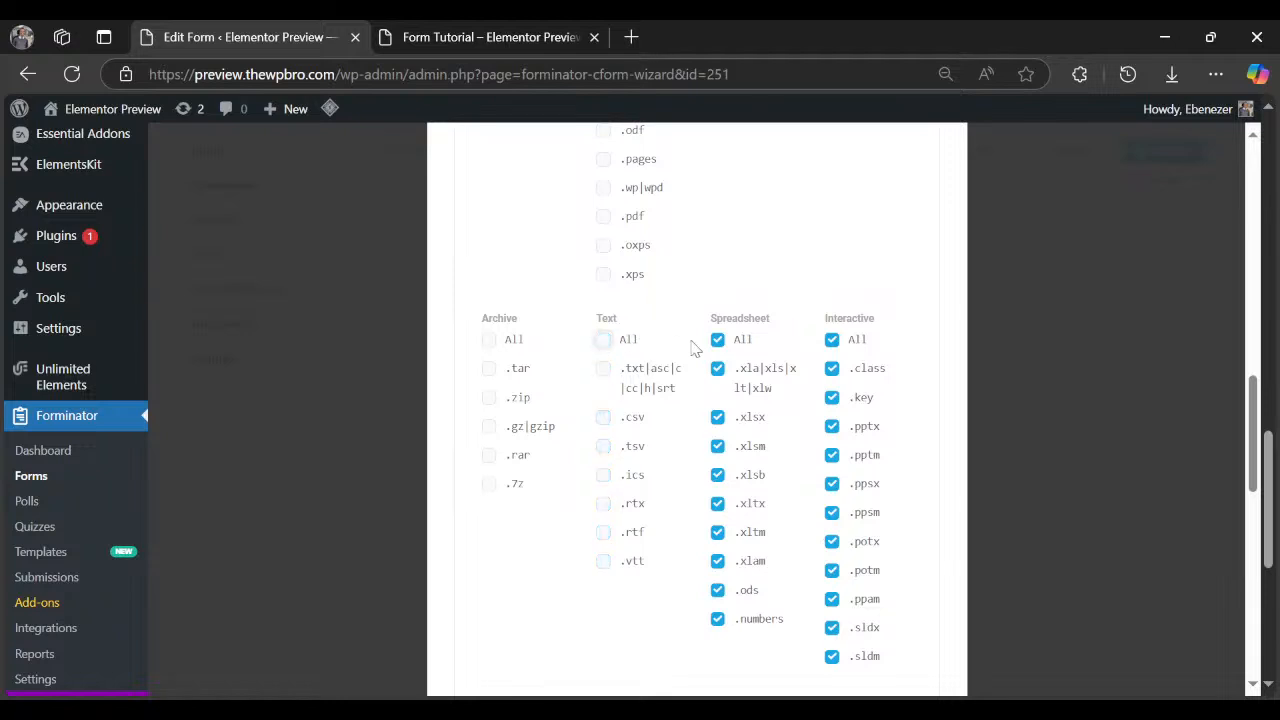
click(717, 339)
click(832, 339)
scroll(839, 389, down, 3)
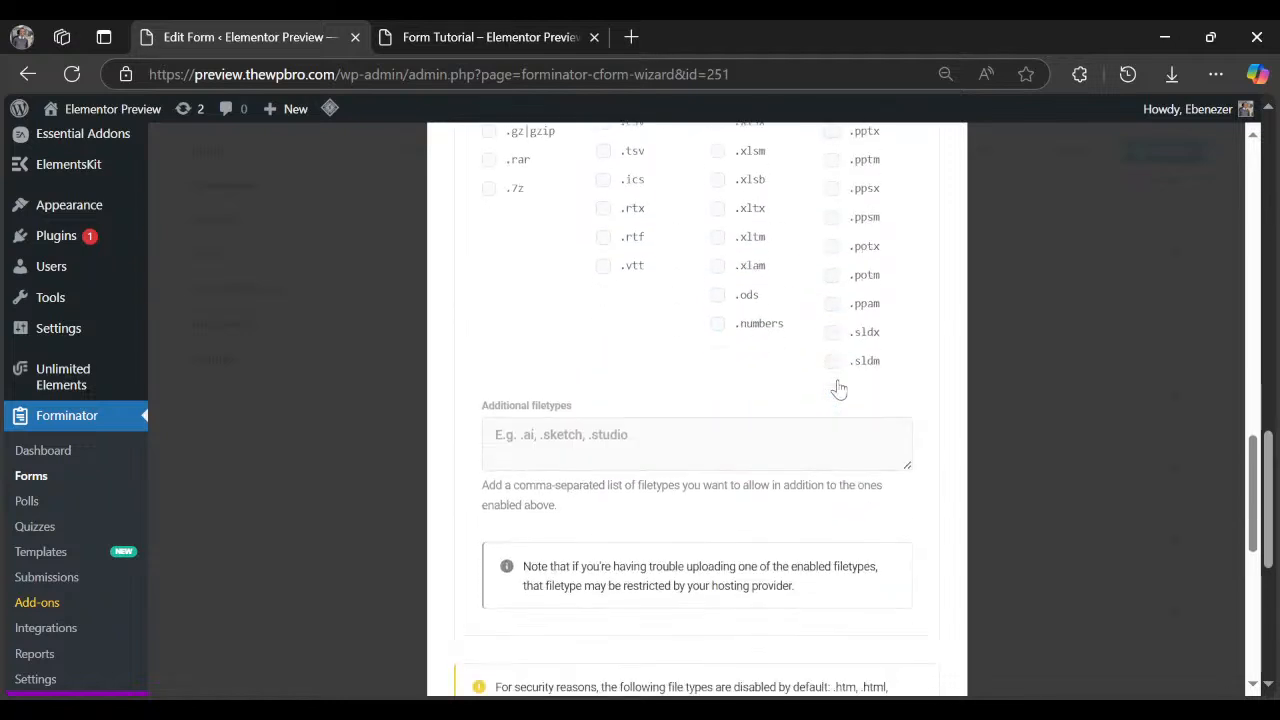
scroll(839, 389, down, 1)
scroll(705, 464, up, 5)
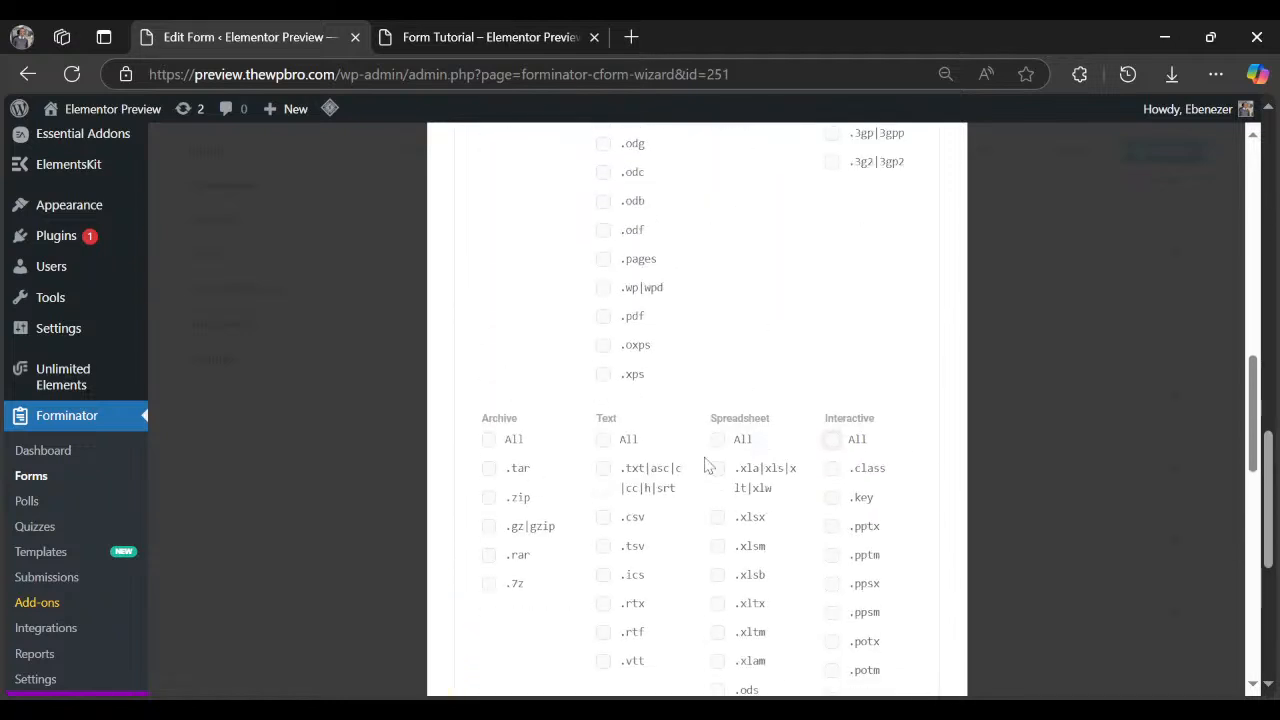
Allow only .zip and .pdf uploads and apply the Upload file settings.
click(489, 498)
scroll(540, 532, up, 6)
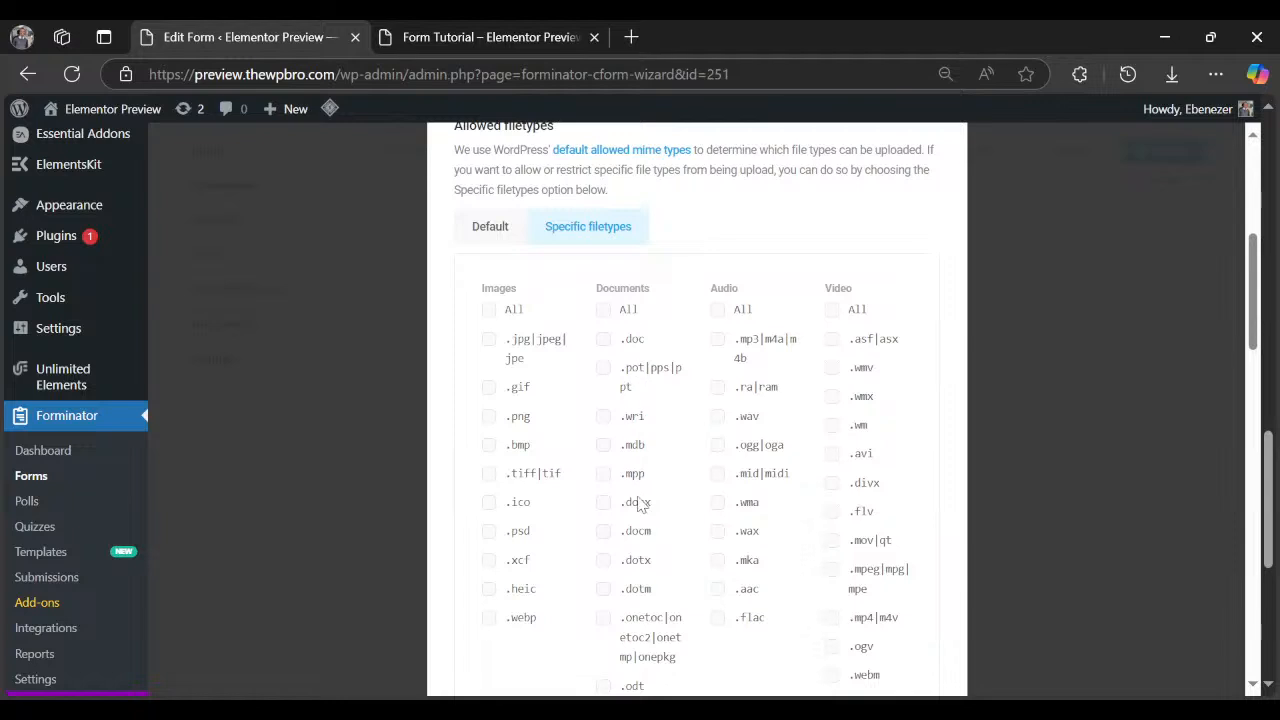
scroll(630, 480, down, 4)
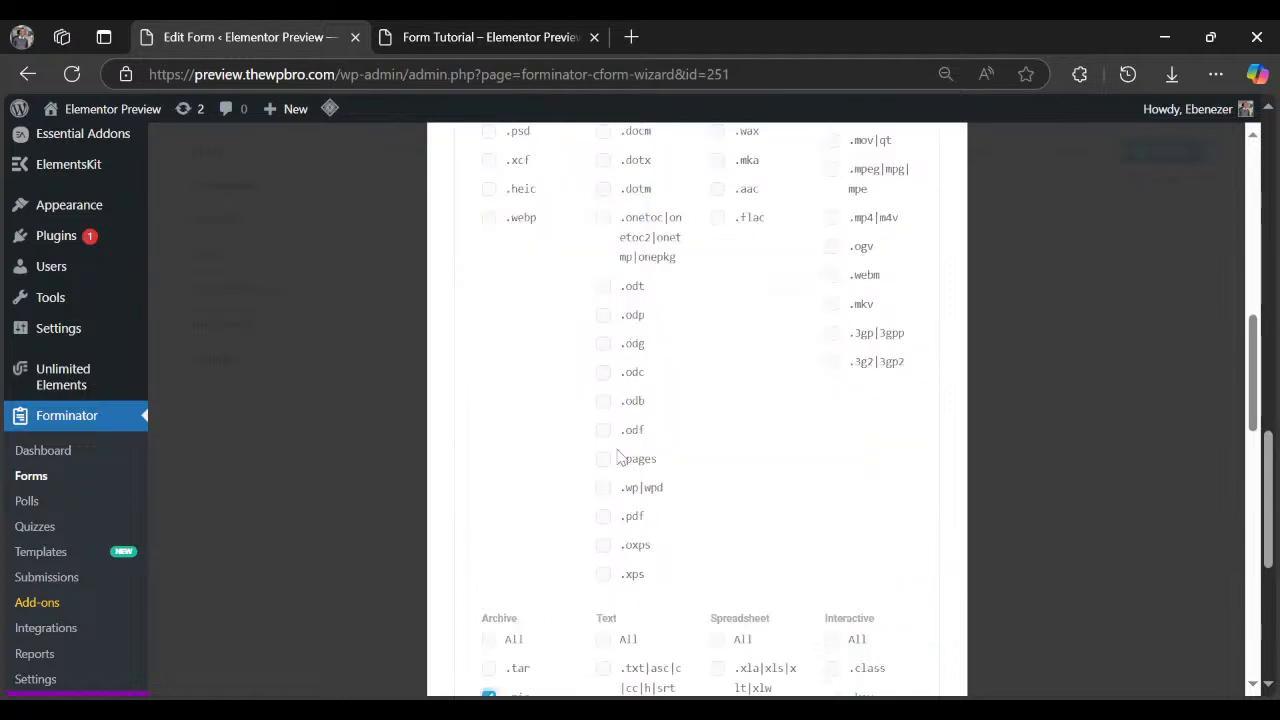
click(603, 517)
scroll(690, 521, down, 10)
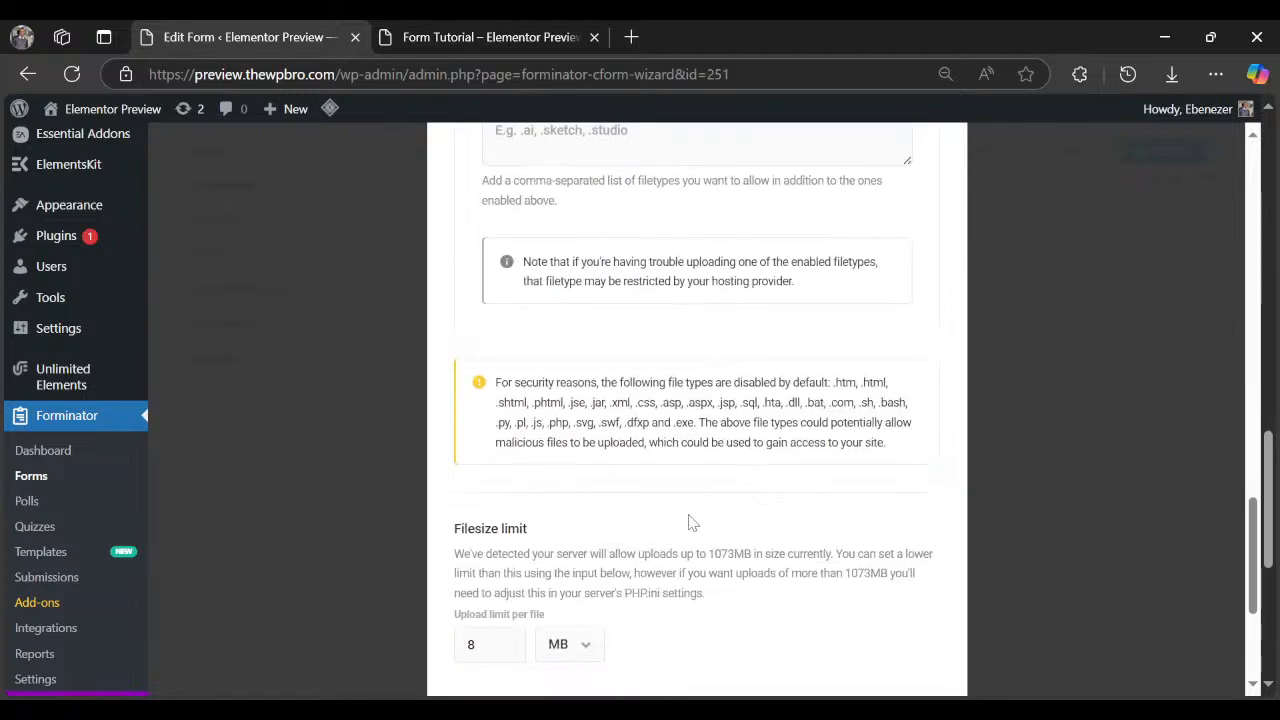
scroll(500, 553, down, 2)
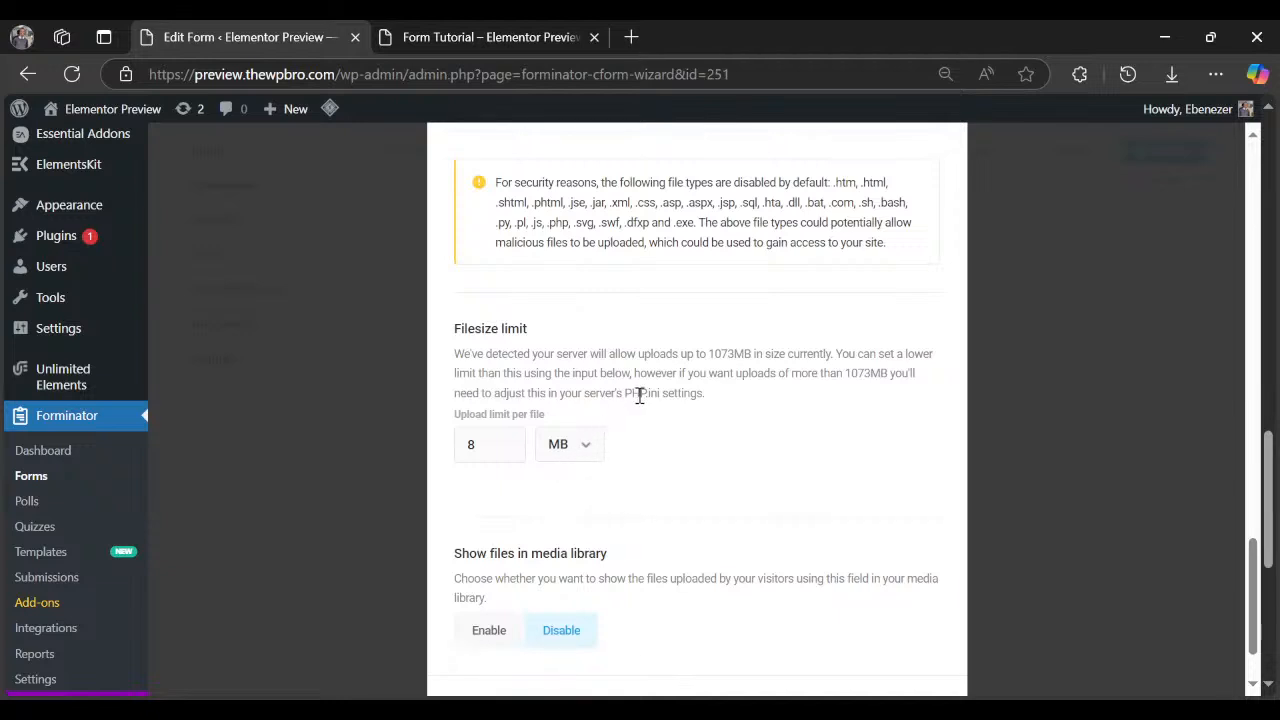
drag(471, 354, 752, 363)
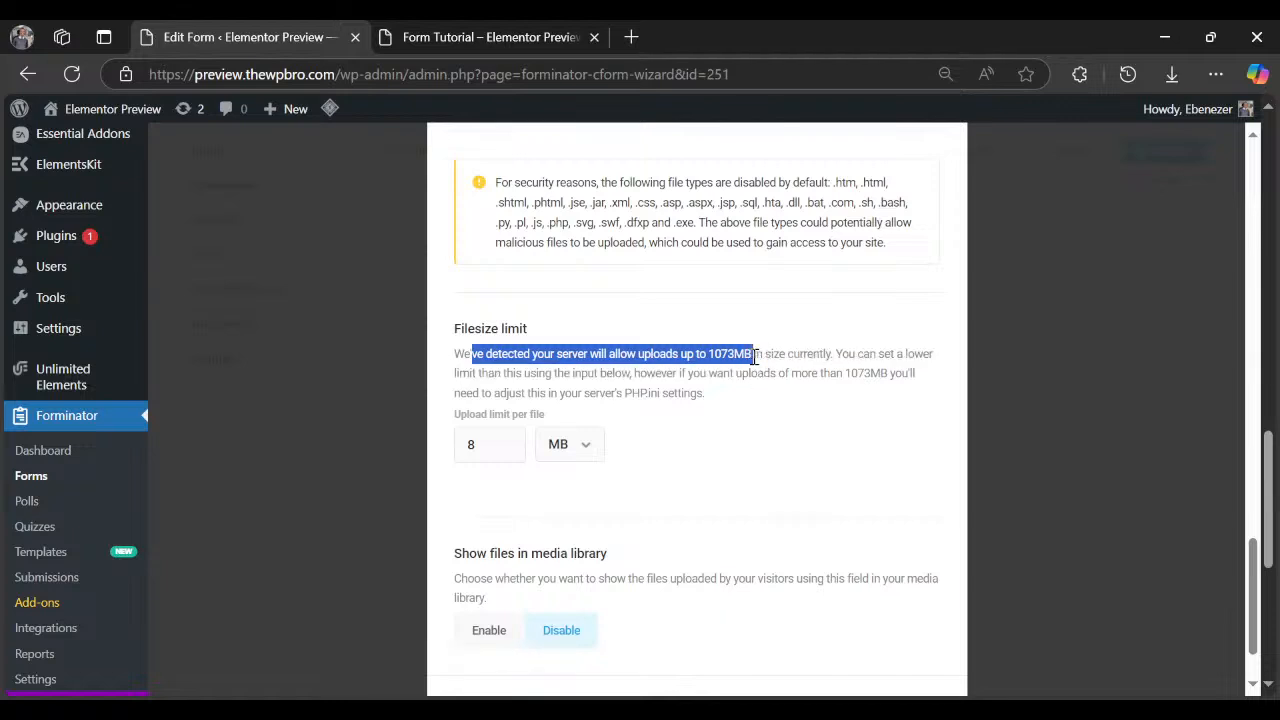
drag(756, 358, 829, 352)
click(770, 386)
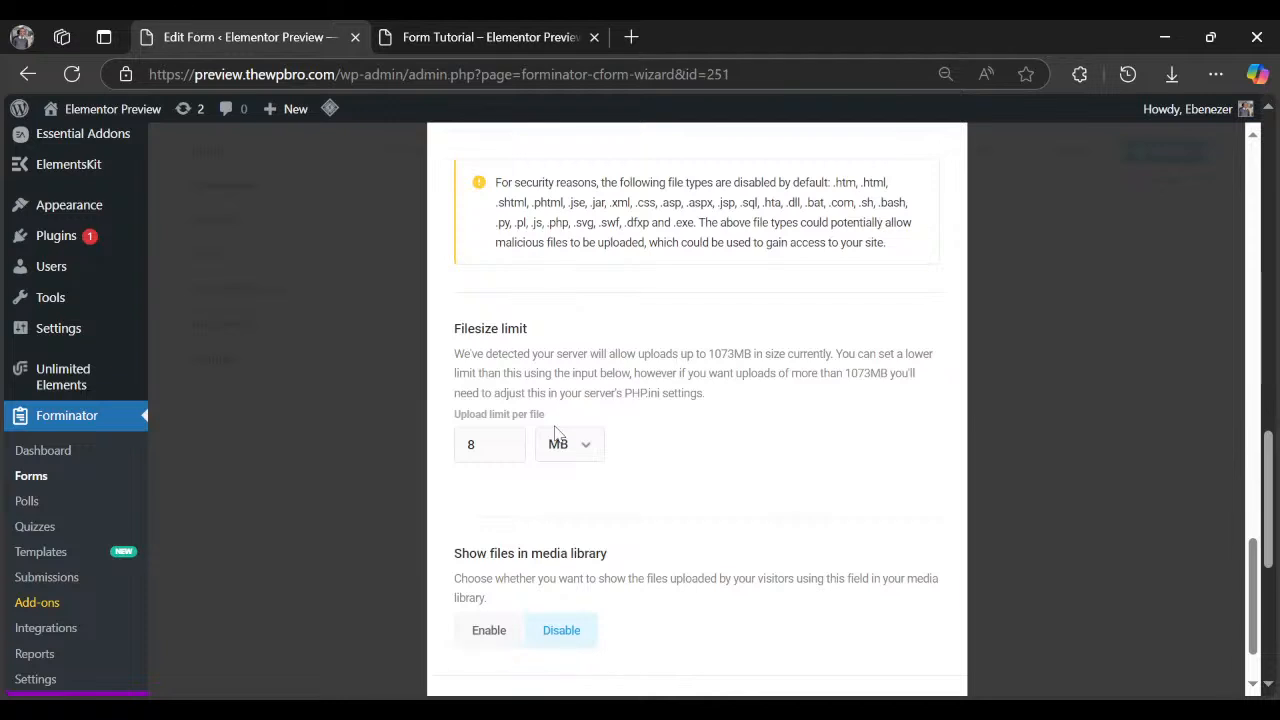
scroll(557, 432, down, 2)
click(906, 626)
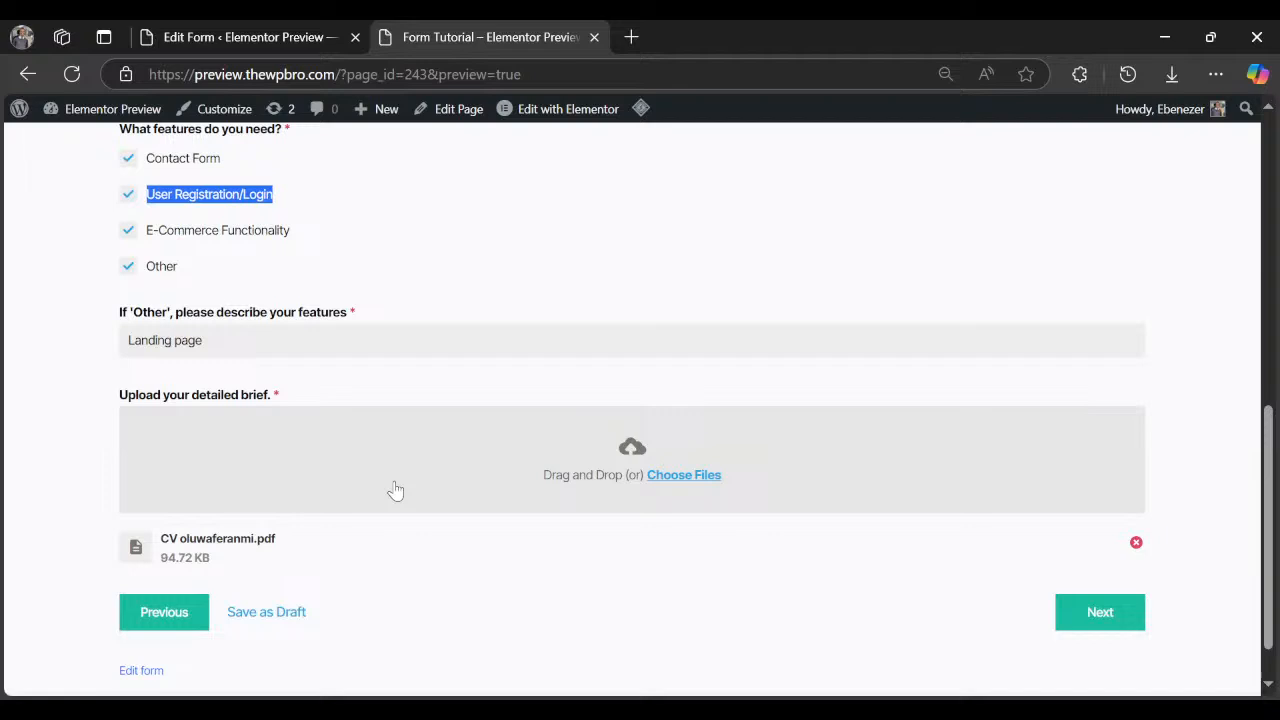
Duplicate the Page Break and move the copy down below Upload file.
scroll(694, 503, up, 5)
click(280, 38)
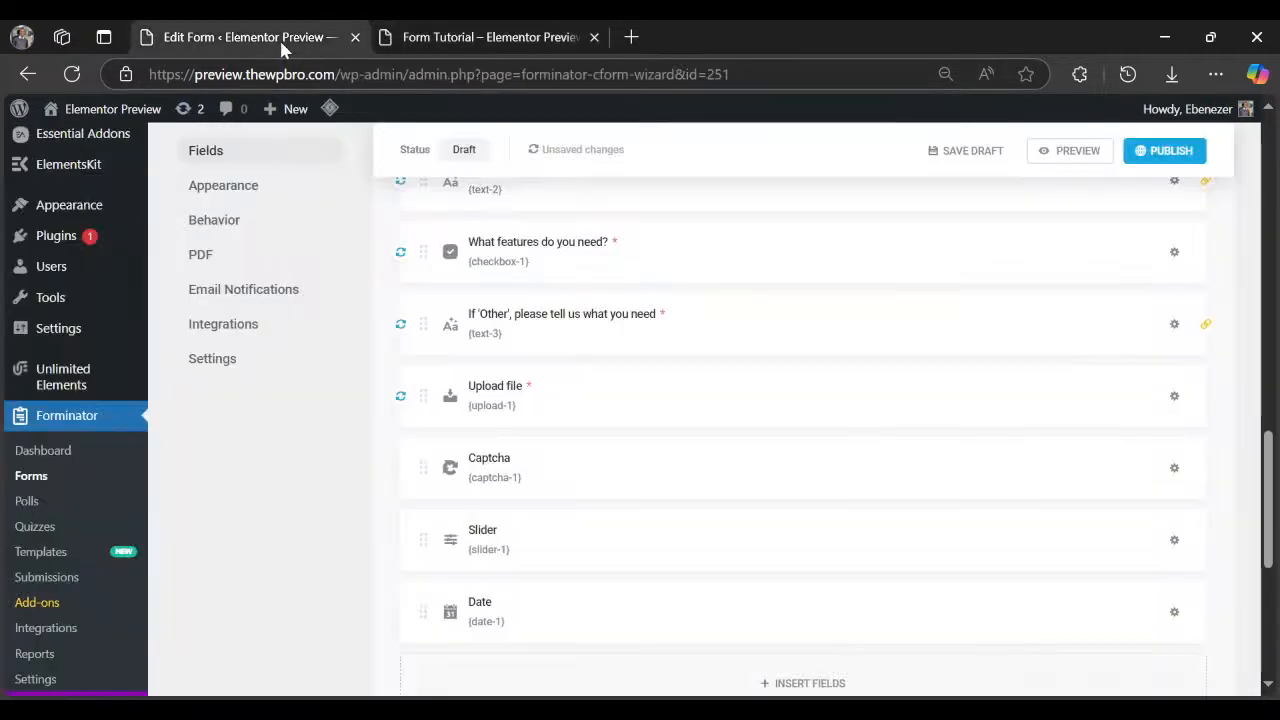
scroll(829, 406, up, 4)
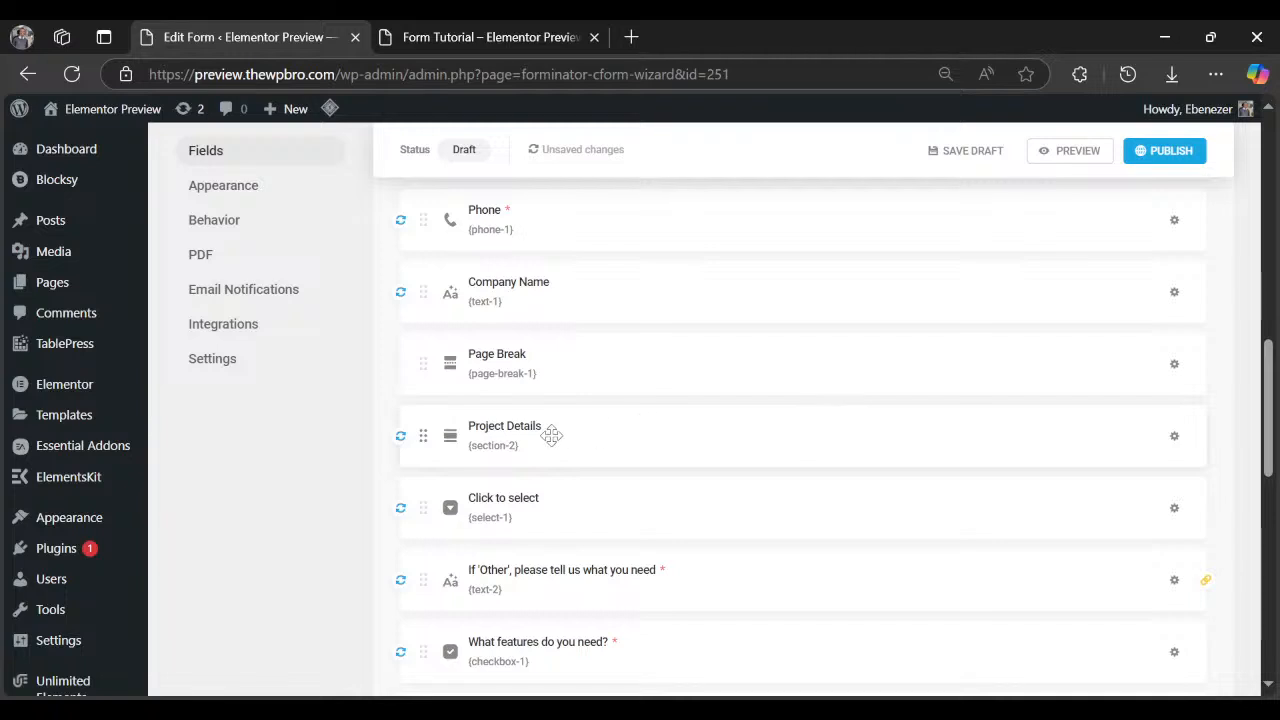
click(1172, 366)
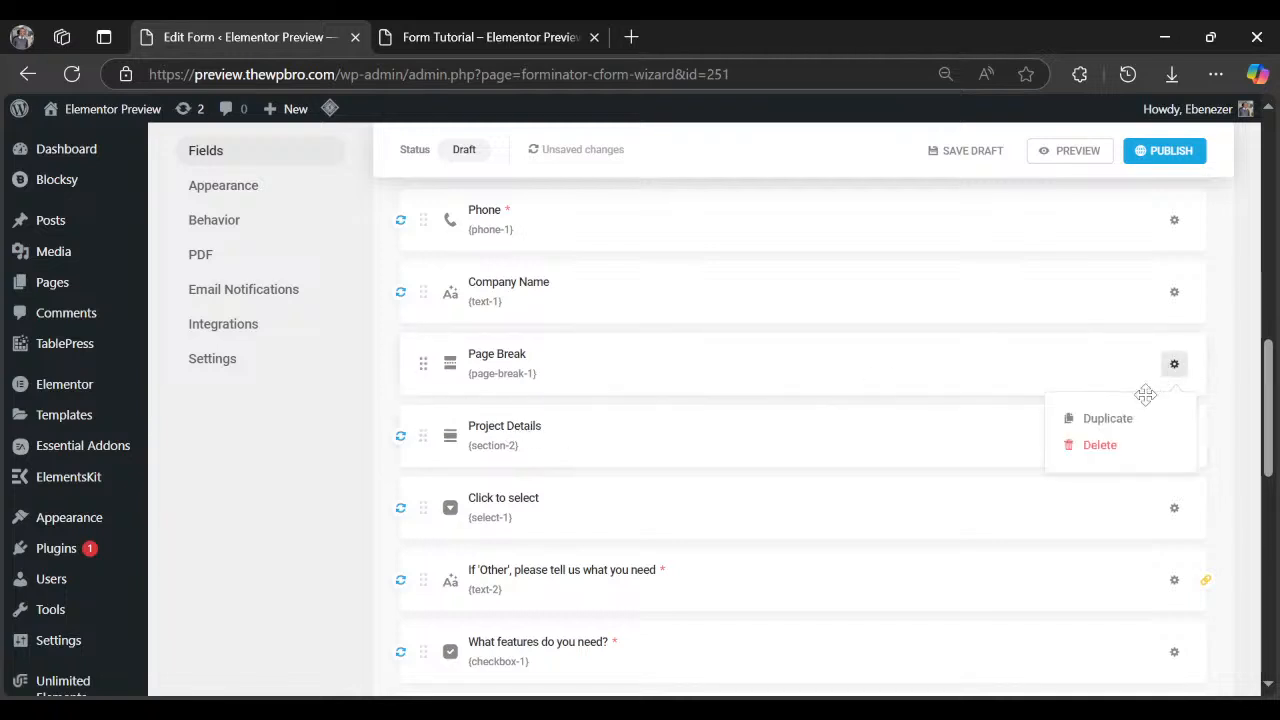
click(1108, 418)
drag(550, 362, 587, 638)
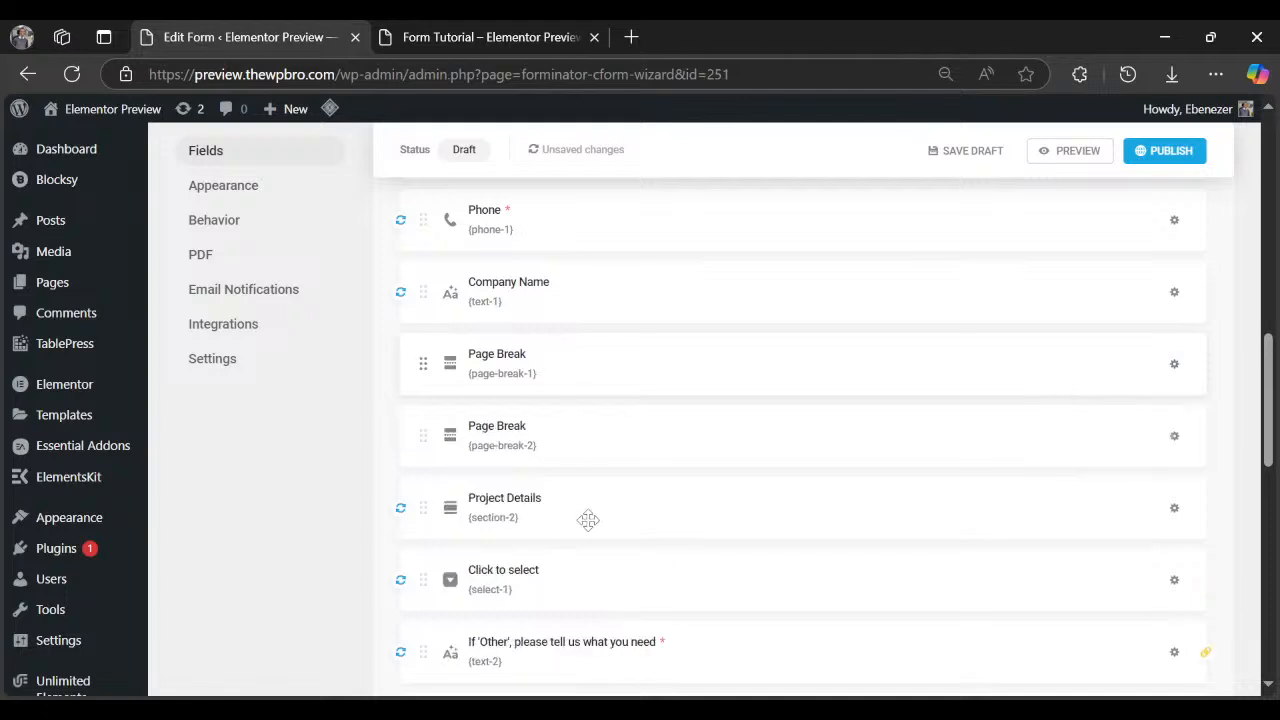
scroll(590, 560, down, 2)
scroll(585, 640, down, 1)
scroll(600, 580, down, 2)
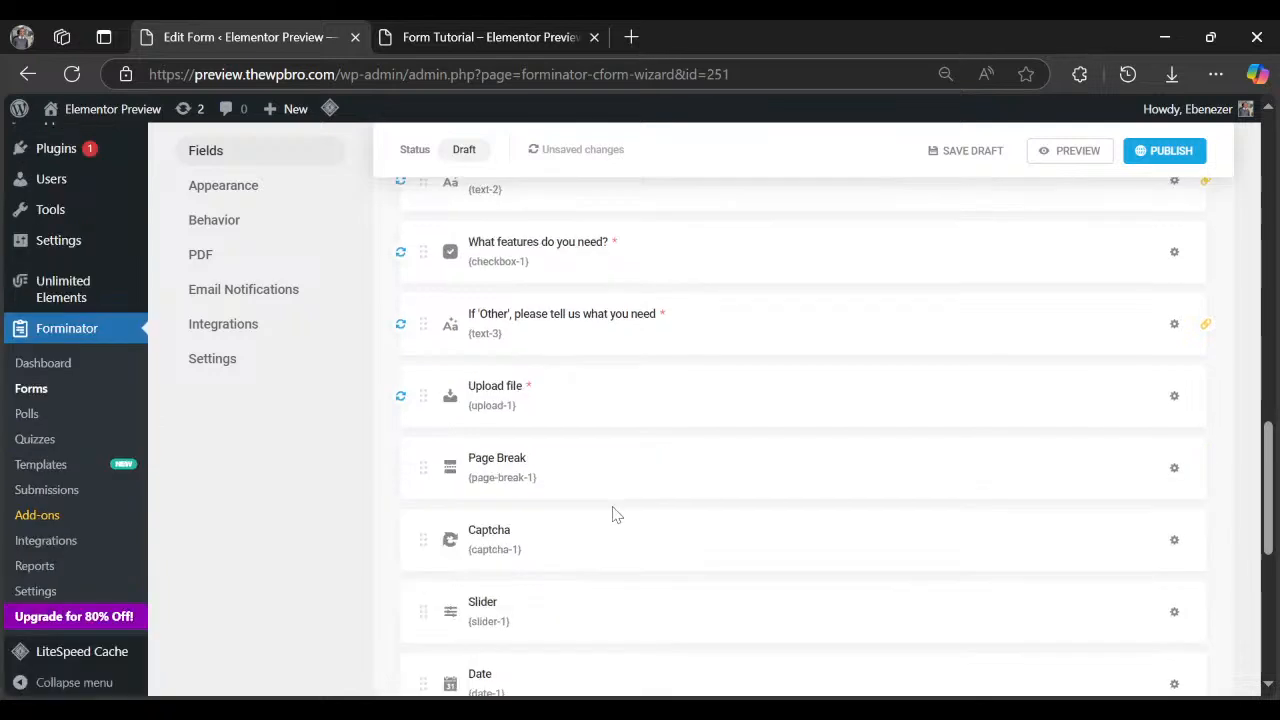
scroll(680, 518, up, 5)
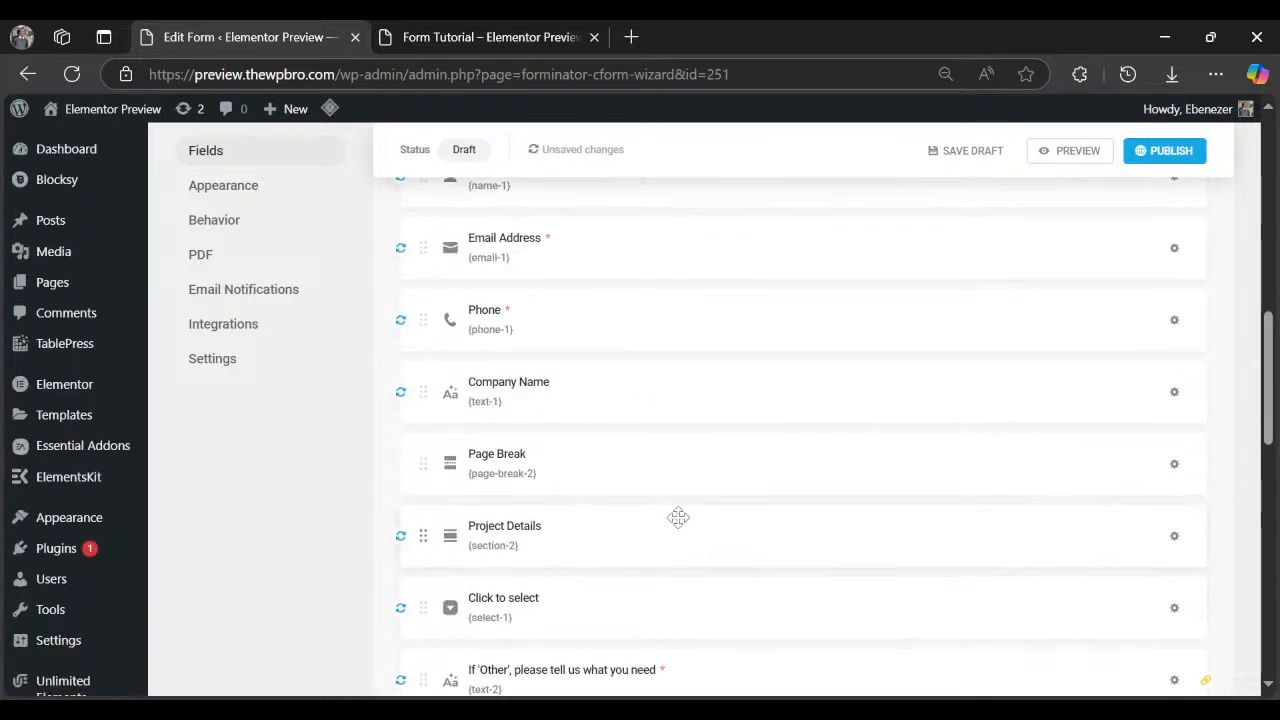
Duplicate the Project Details section and drag the copy between the new page break and Captcha.
click(1175, 537)
click(1107, 591)
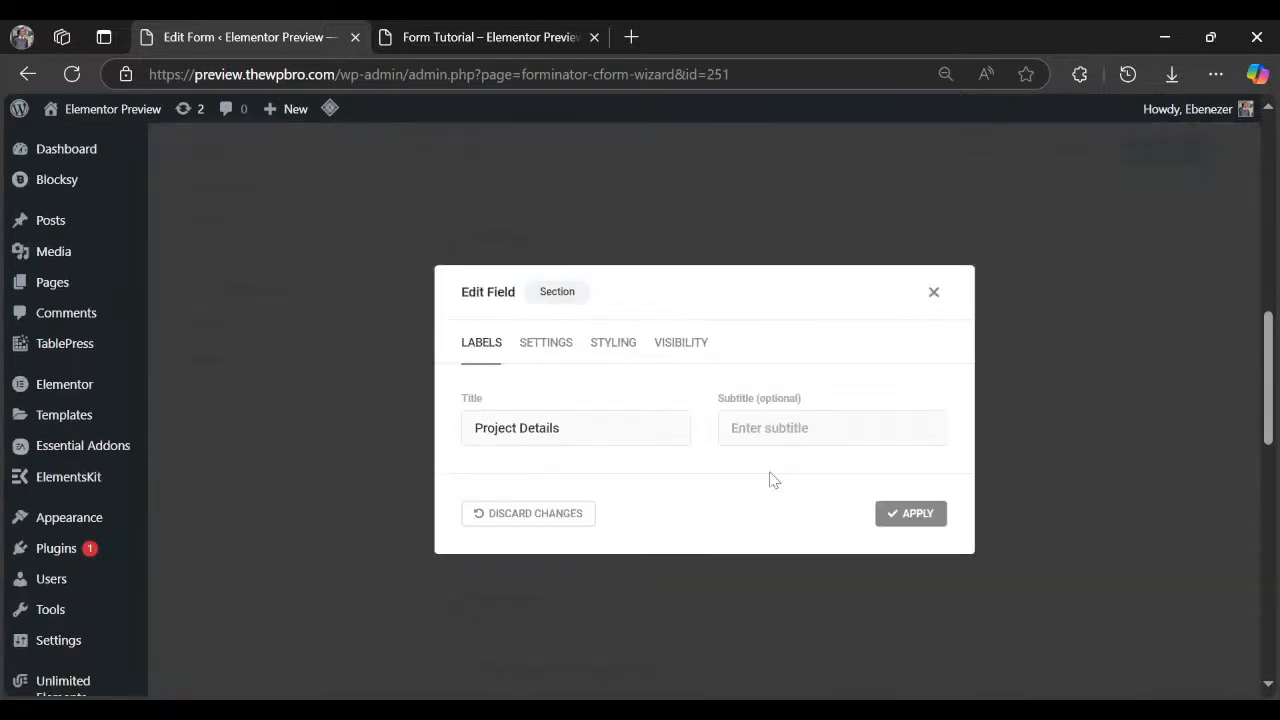
click(911, 513)
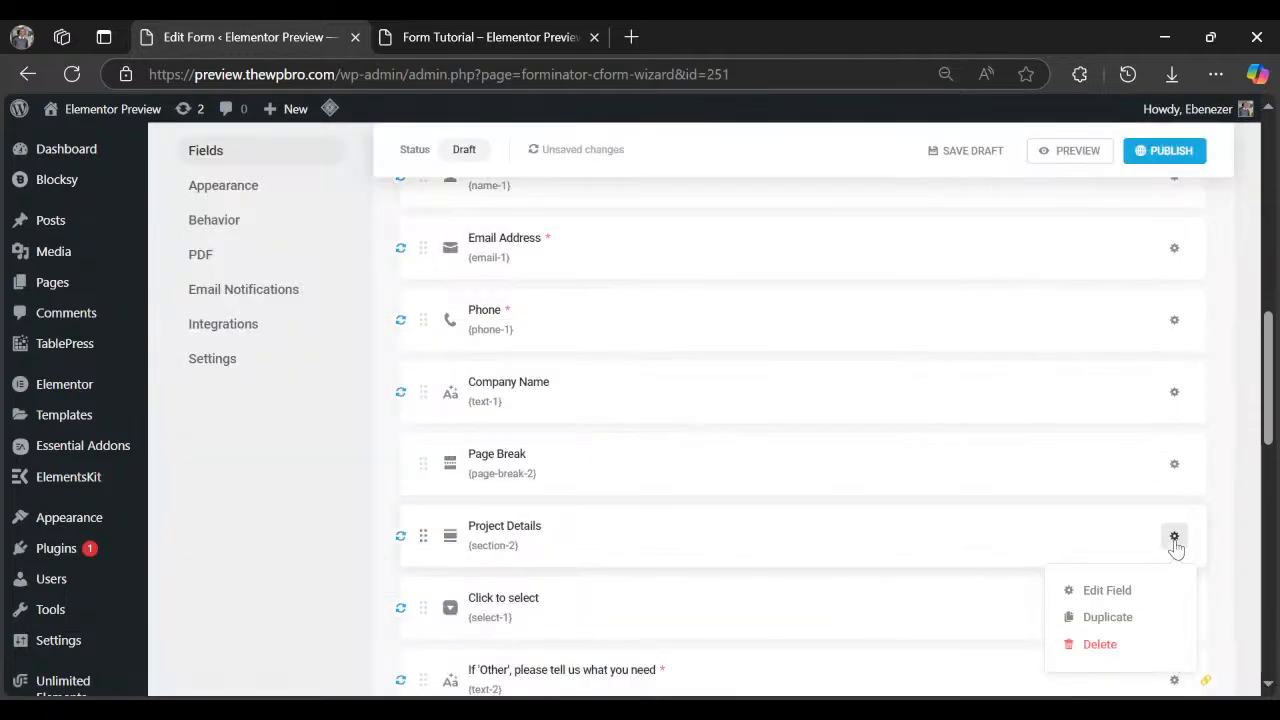
click(1140, 612)
scroll(502, 488, down, 1)
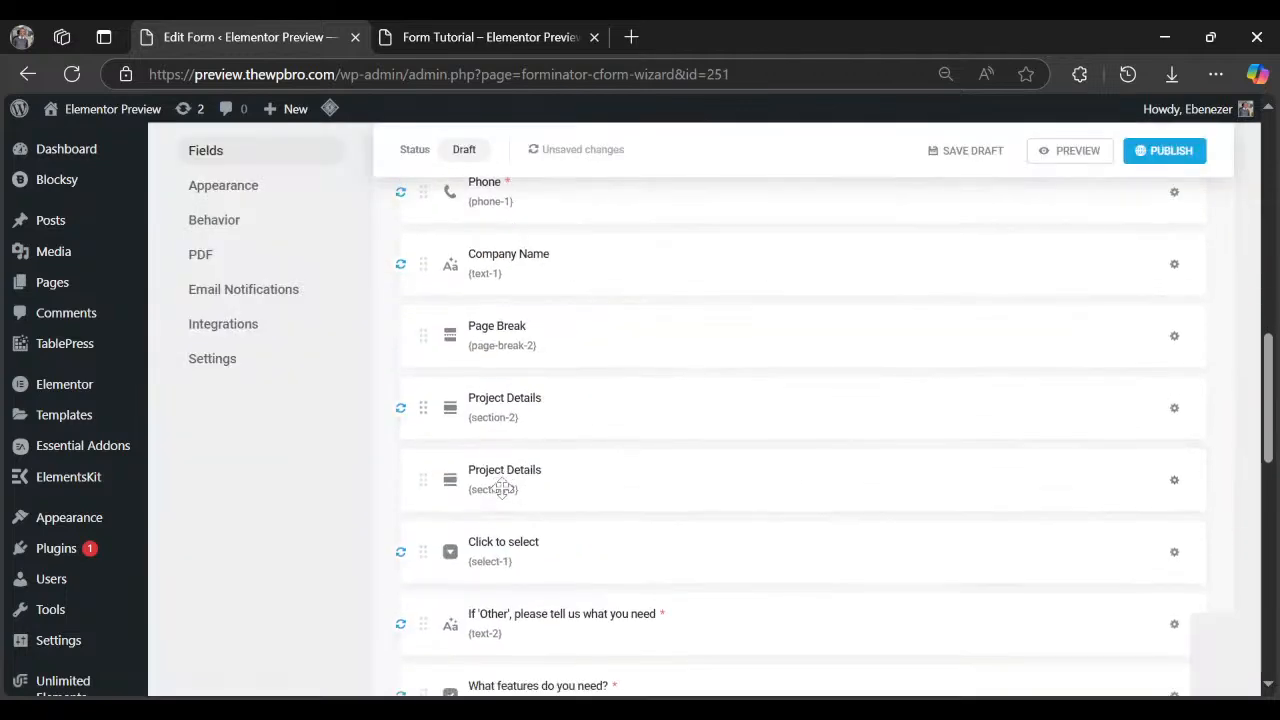
drag(502, 488, 595, 566)
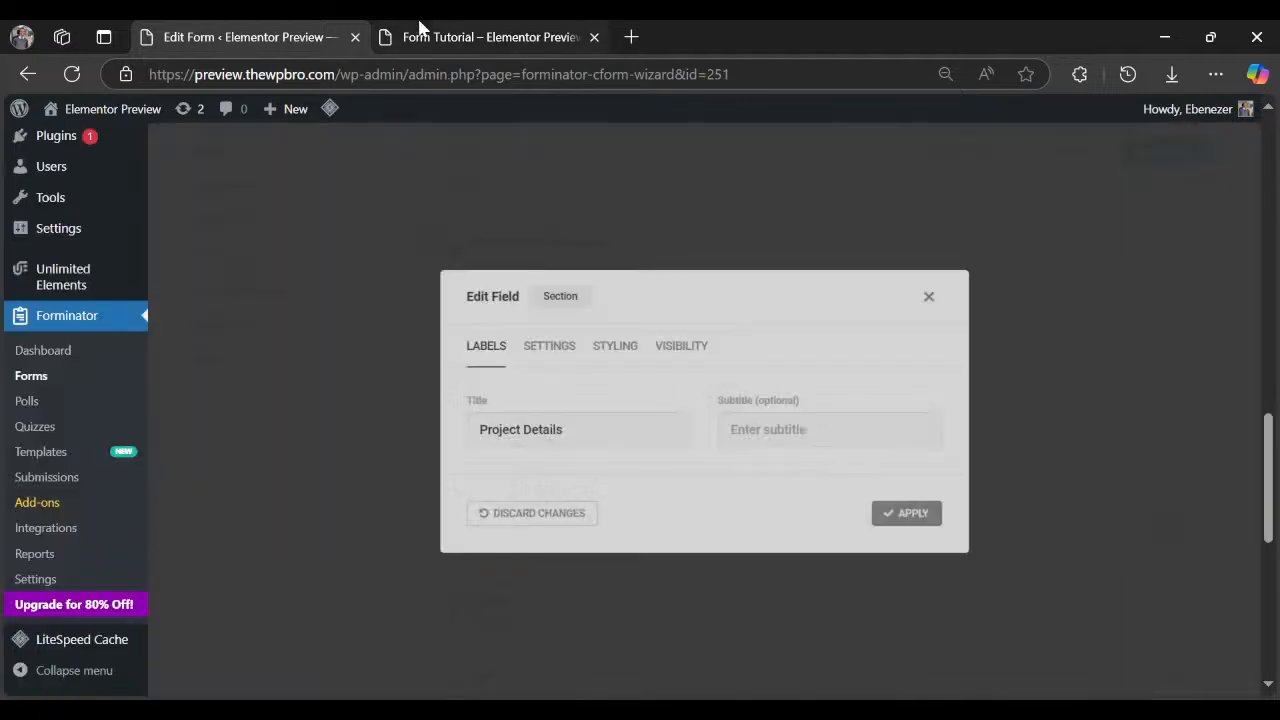
Copy the 'Budget and Timeline' heading from the preview's last step and set it as section-3's title.
click(425, 34)
scroll(923, 551, down, 3)
scroll(926, 551, down, 2)
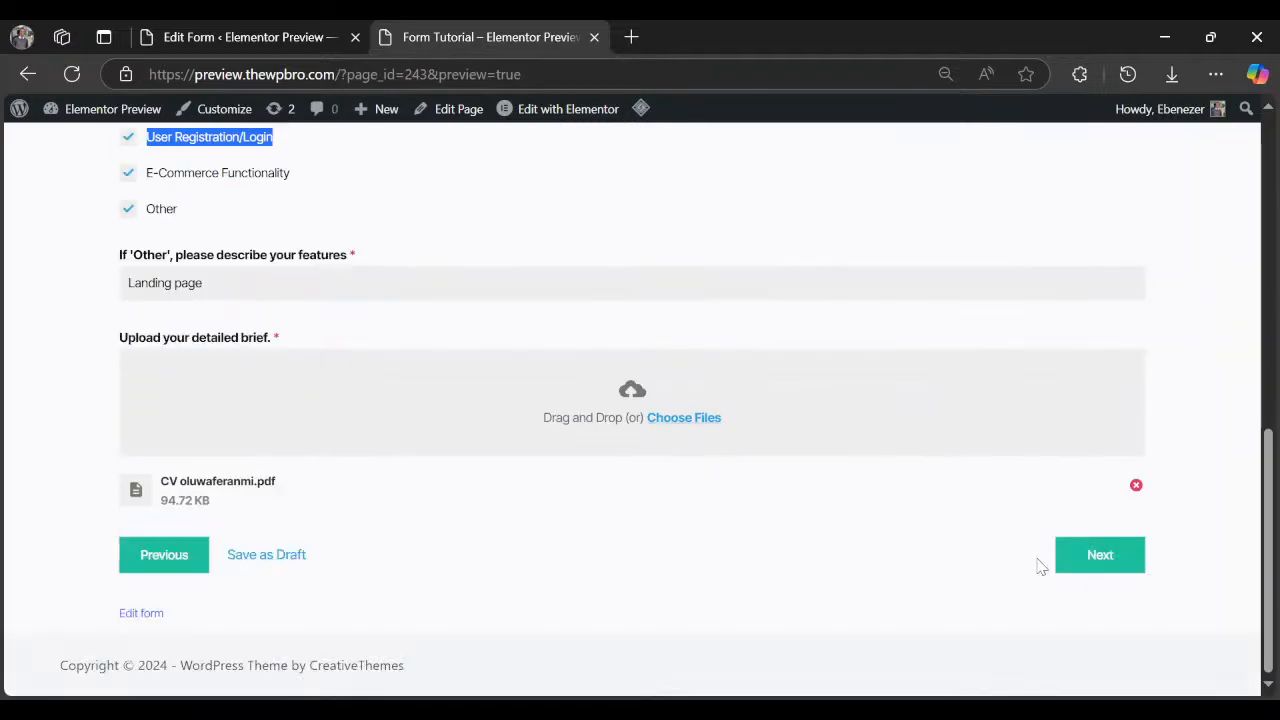
click(1065, 558)
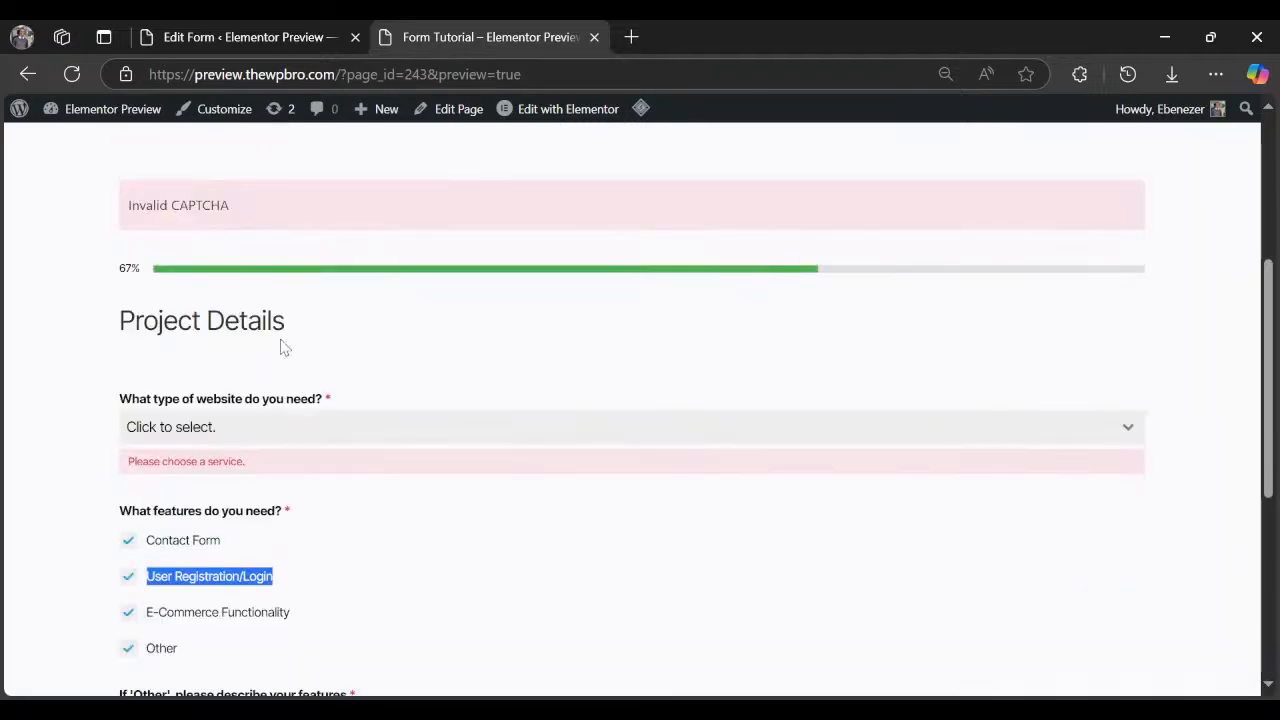
click(300, 330)
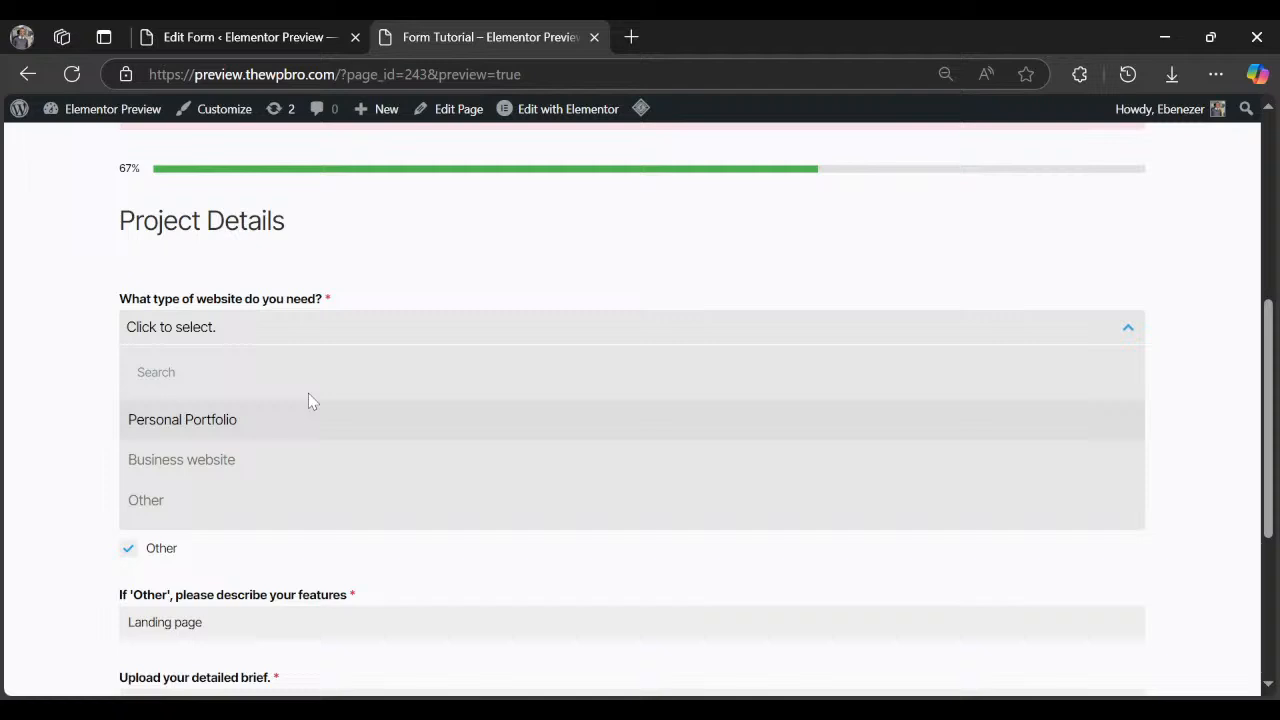
click(311, 462)
scroll(1057, 520, down, 3)
click(1087, 554)
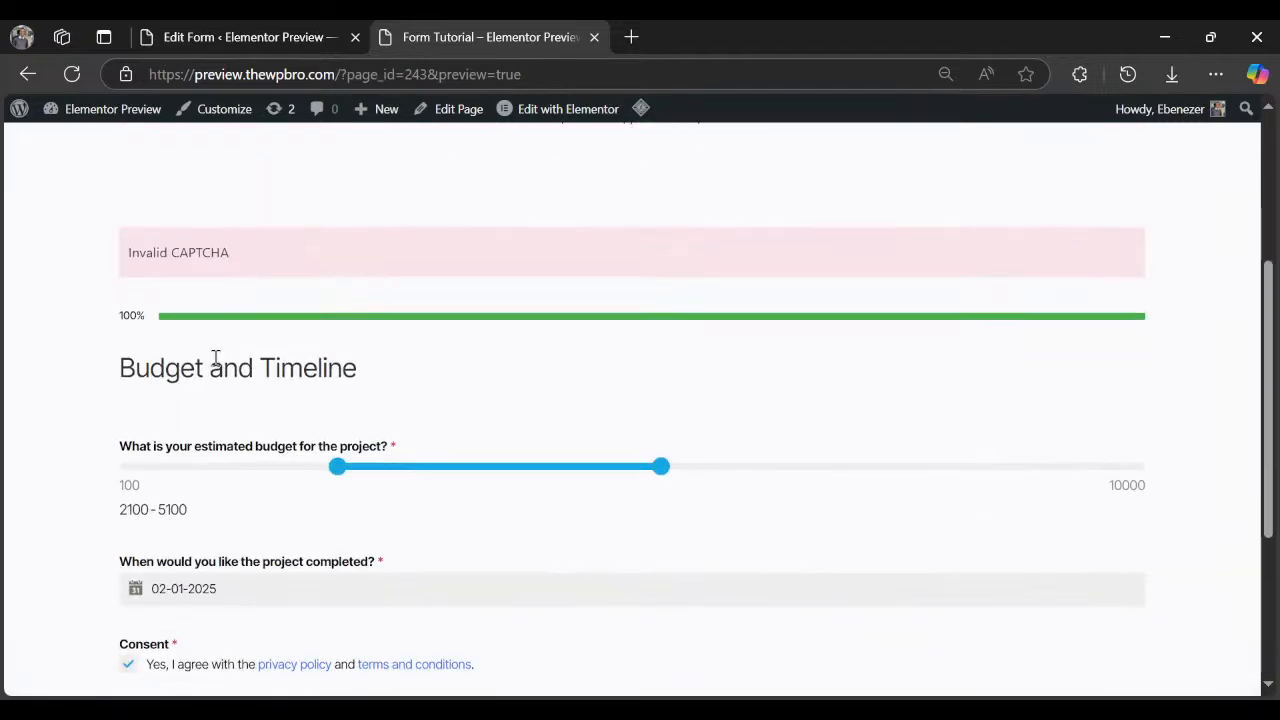
triple_click(216, 364)
click(279, 37)
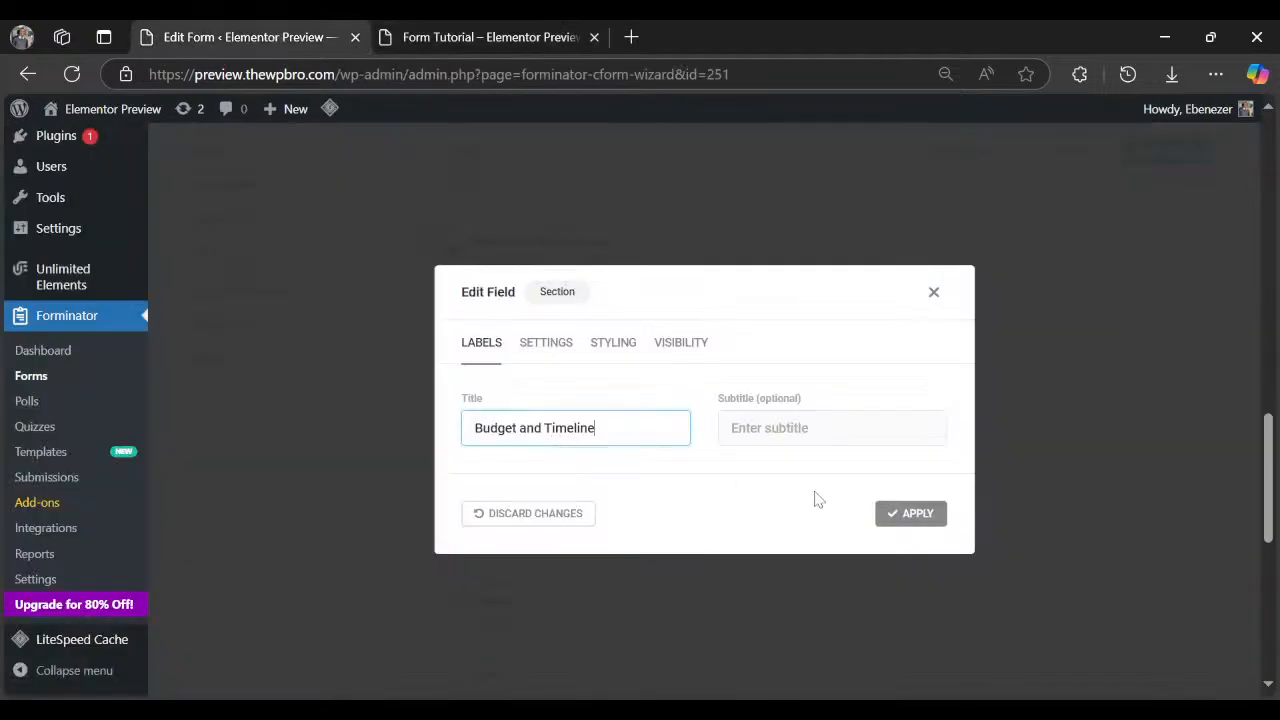
click(890, 514)
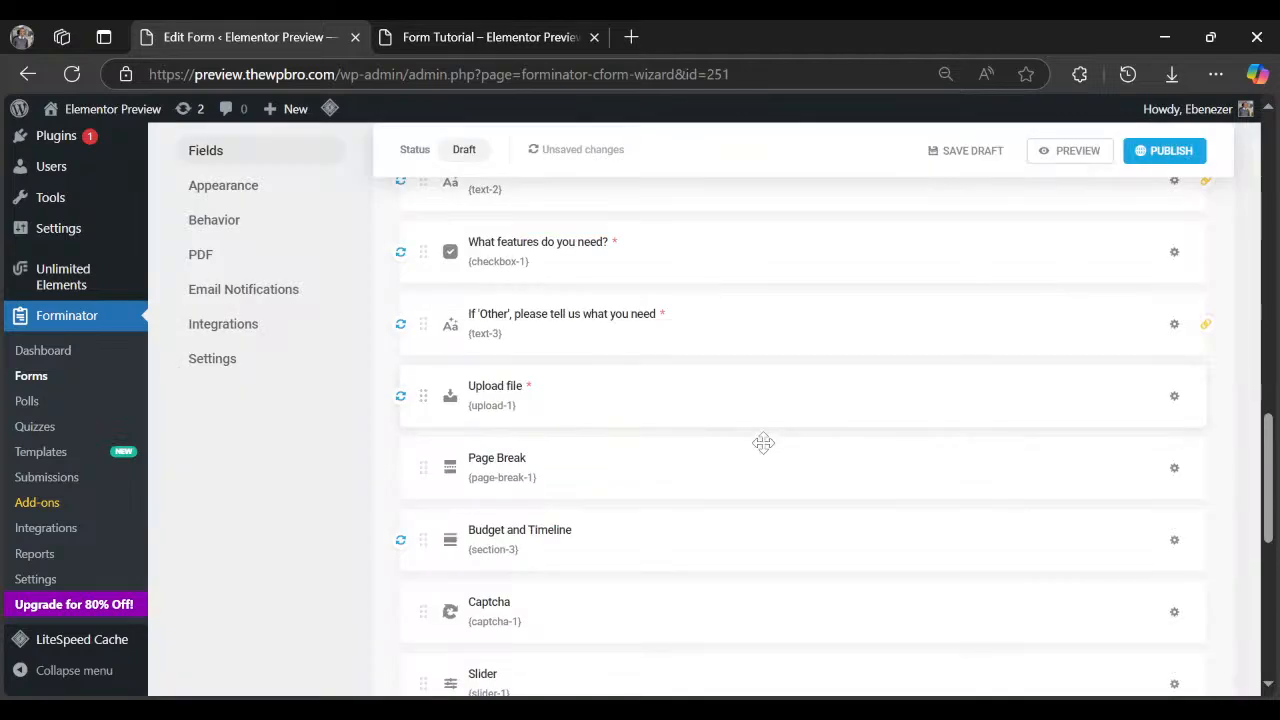
Move the Slider field above Captcha, open its settings, and select the budget question in the preview.
scroll(490, 536, down, 2)
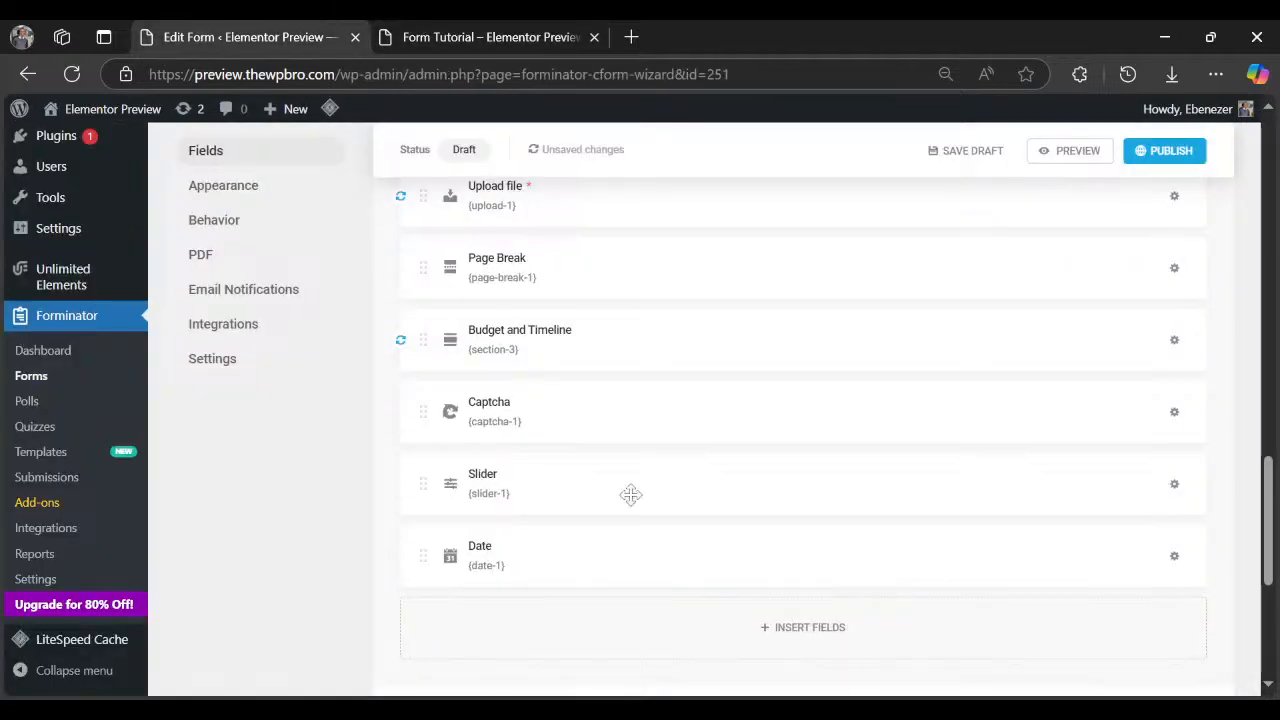
drag(638, 476, 650, 385)
click(1174, 405)
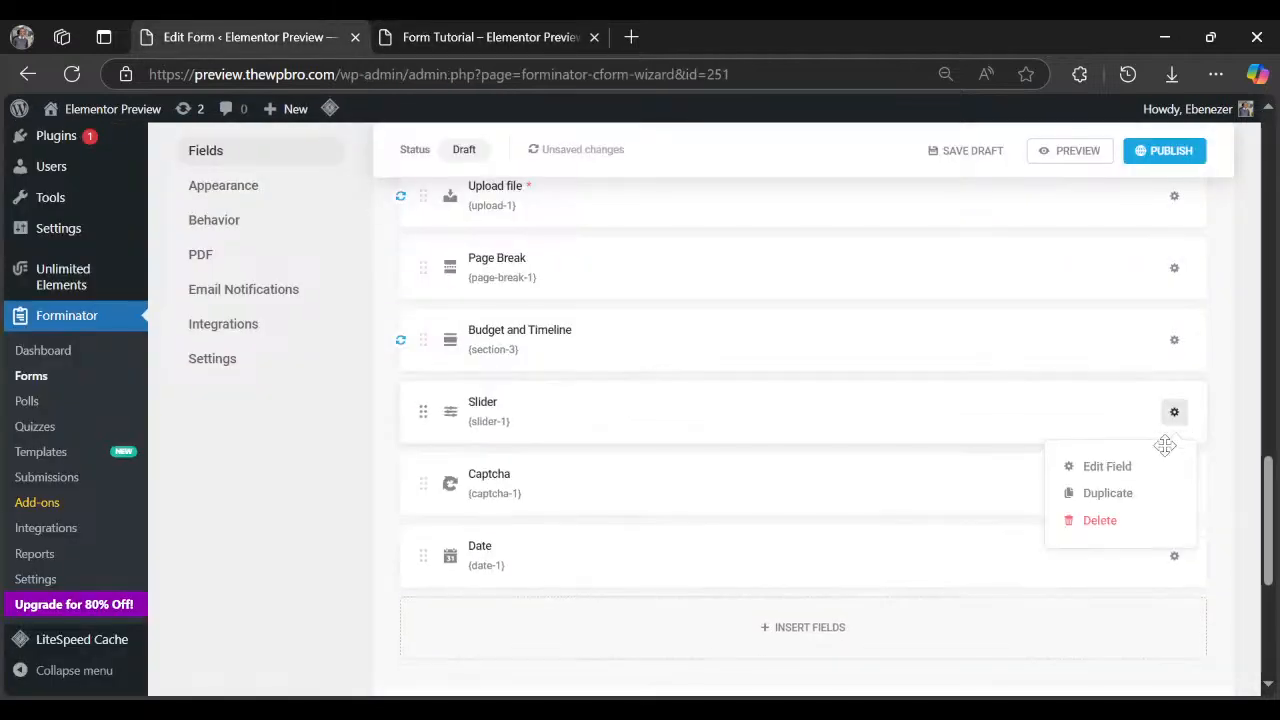
click(1142, 462)
click(480, 30)
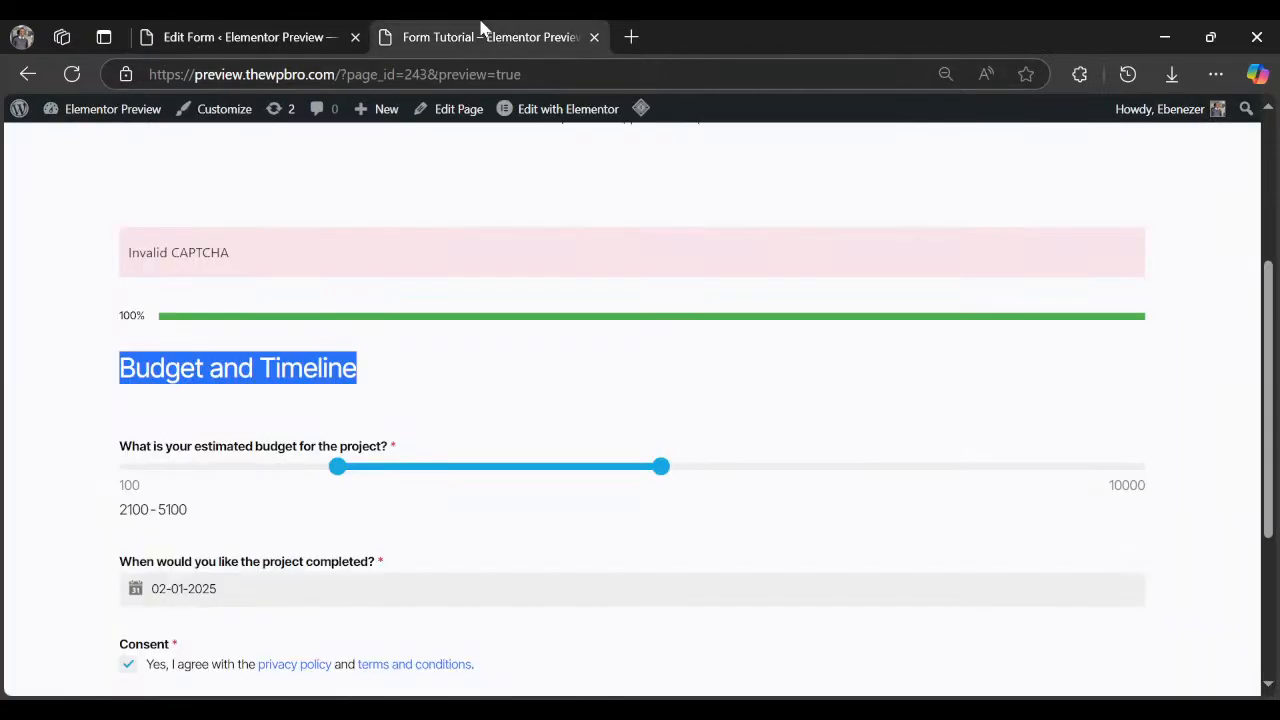
triple_click(173, 450)
key(ctrl+c)
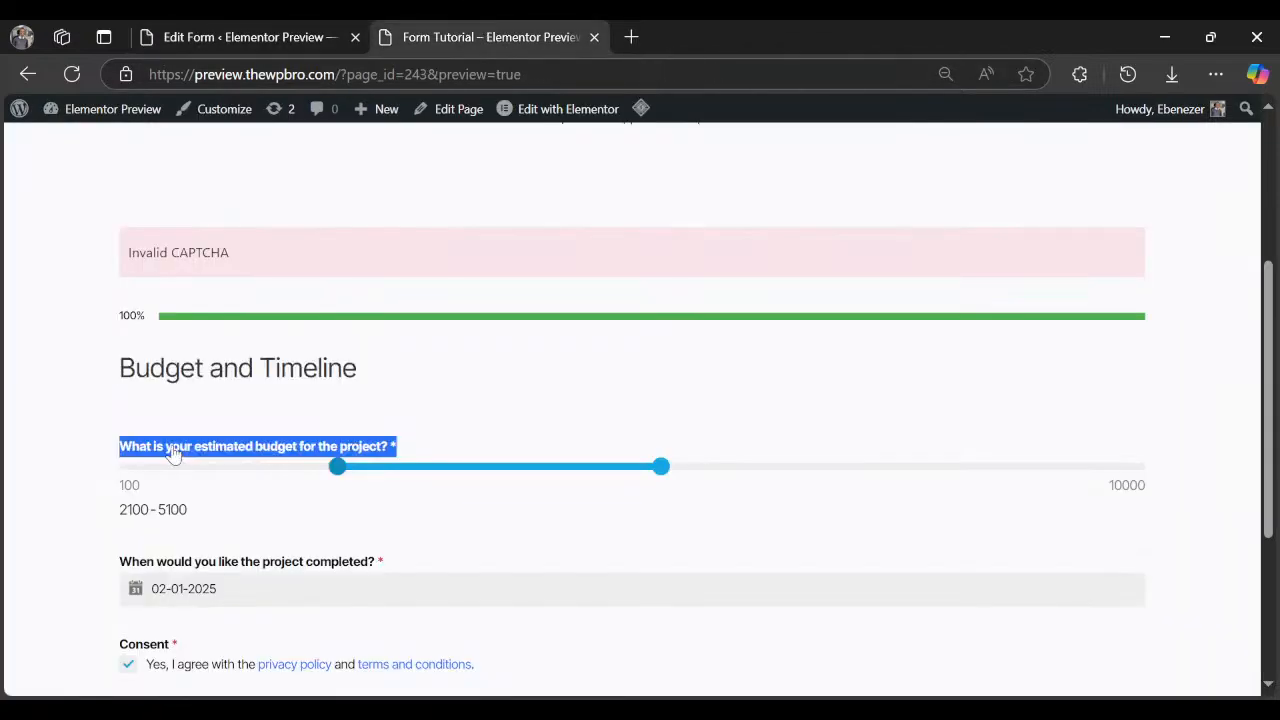
Label the Slider 'What is your estimated budget for the project? *' and make it a Range Slider.
click(231, 40)
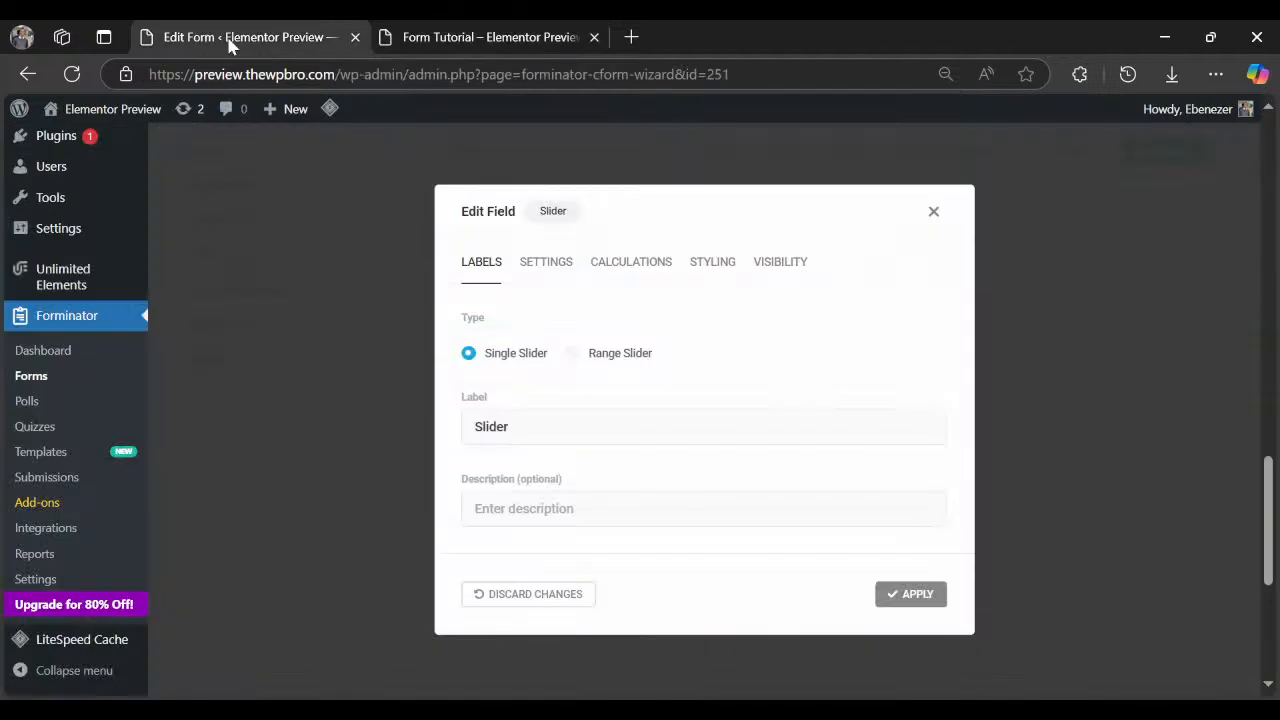
triple_click(537, 425)
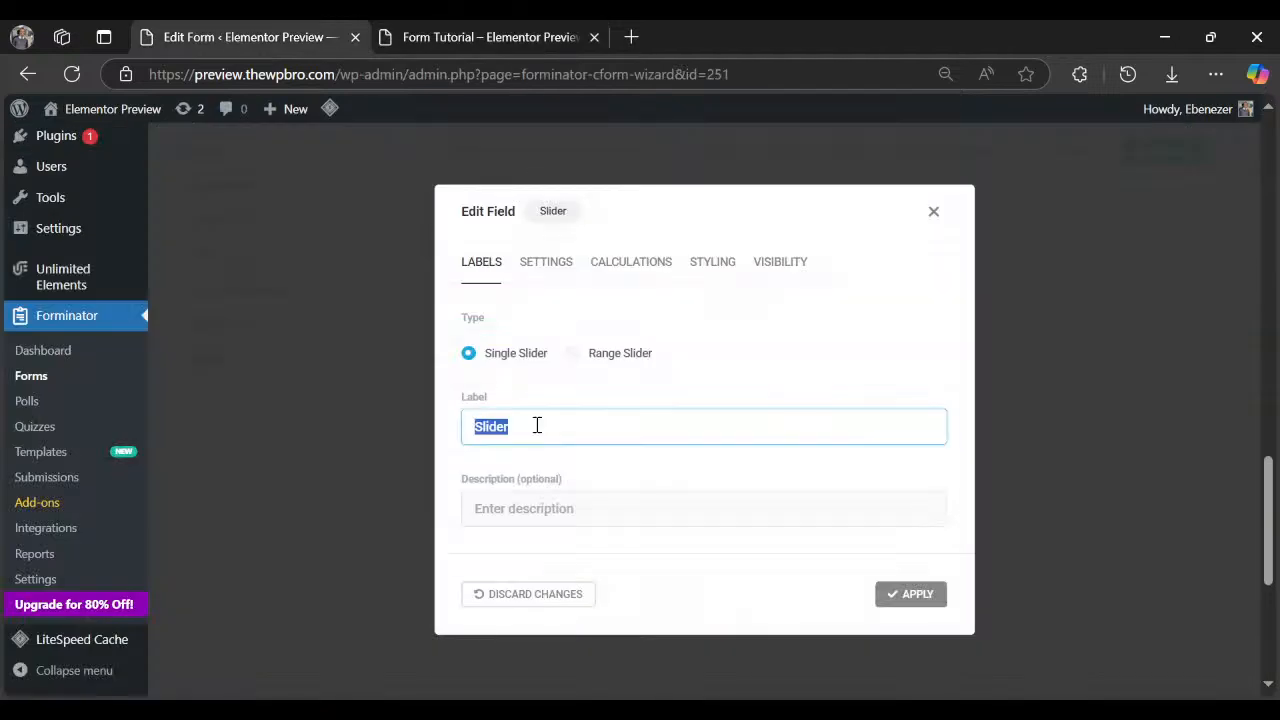
key(ctrl+v)
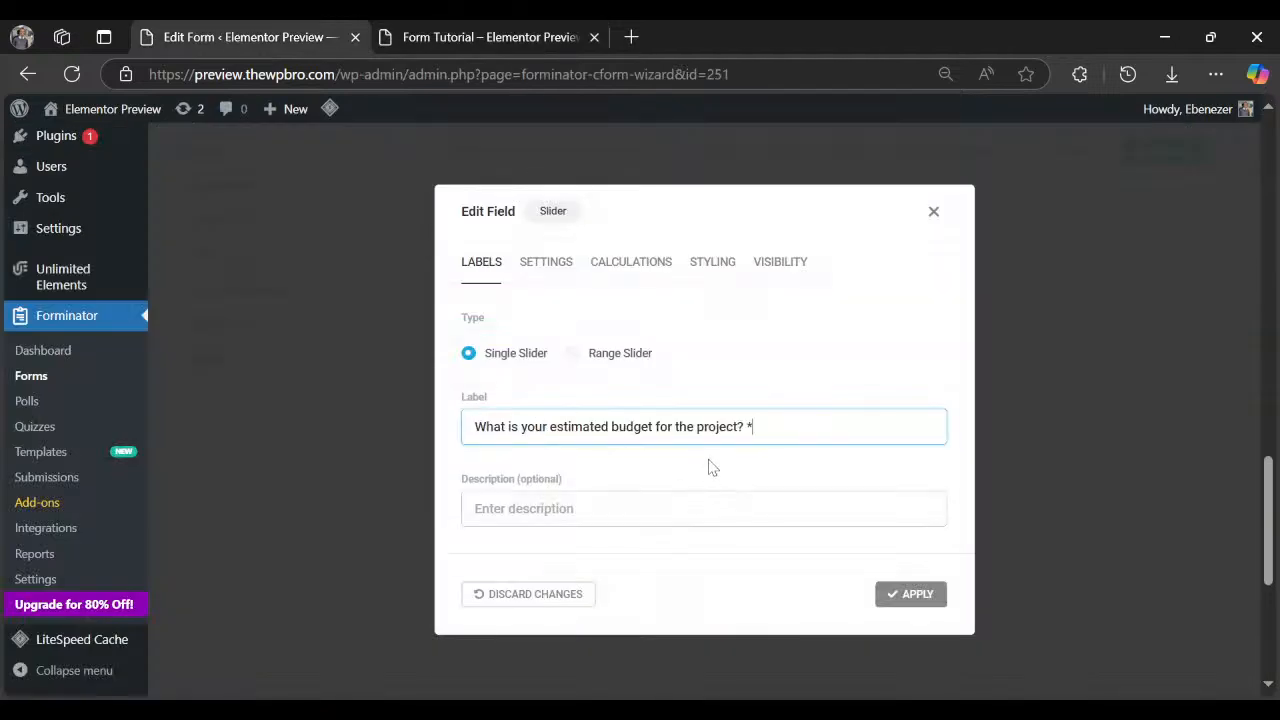
click(516, 356)
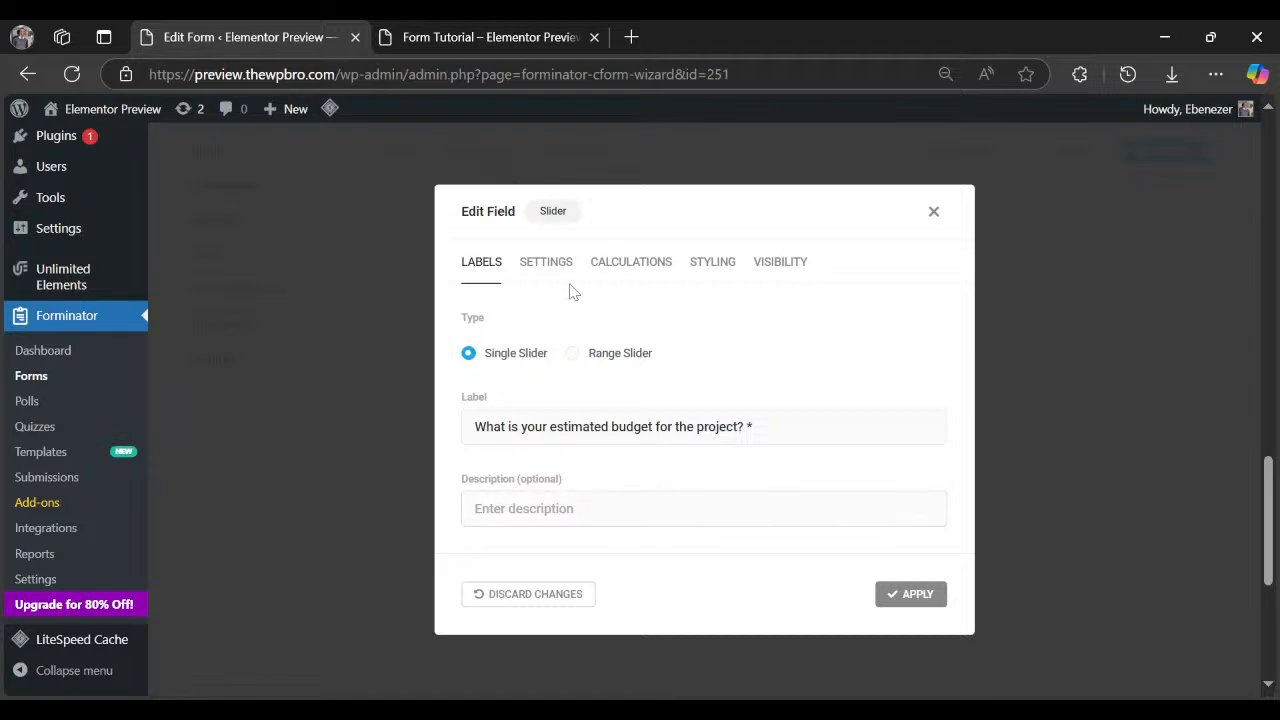
click(580, 352)
click(550, 261)
Make the budget slider required with error 'Please choose your budget' and Medium width.
click(571, 357)
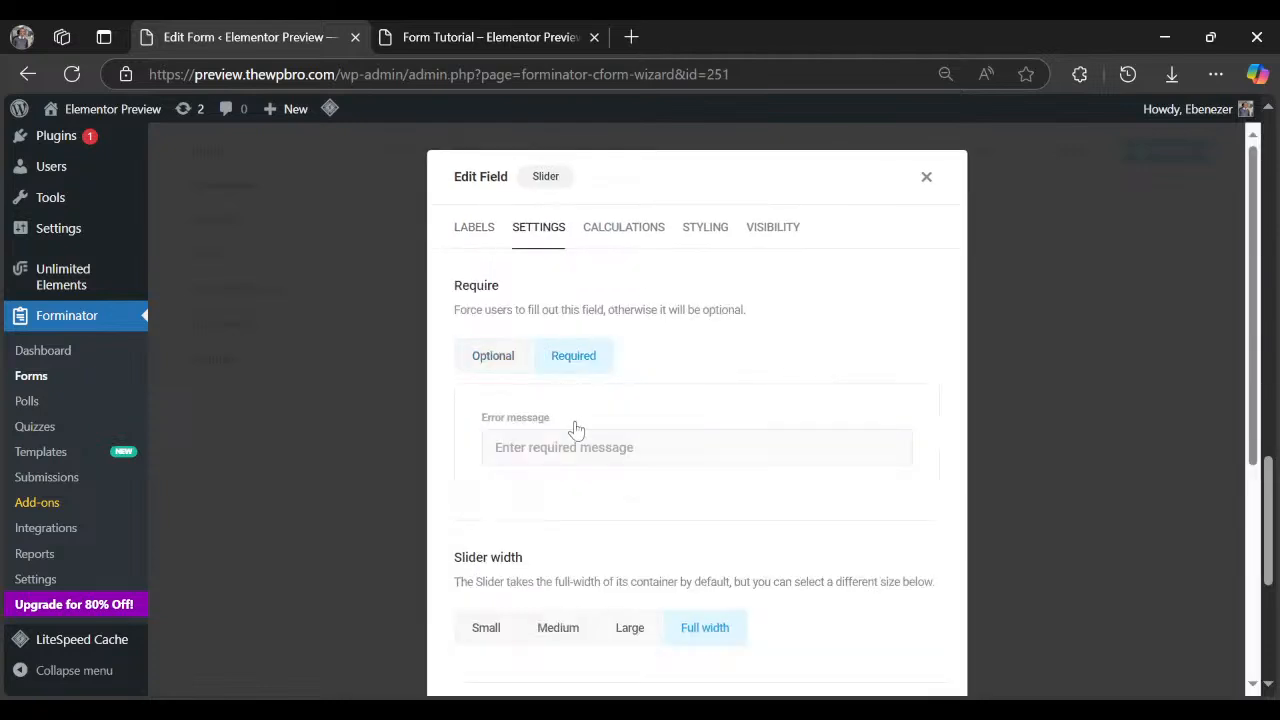
text(Please choose your budget)
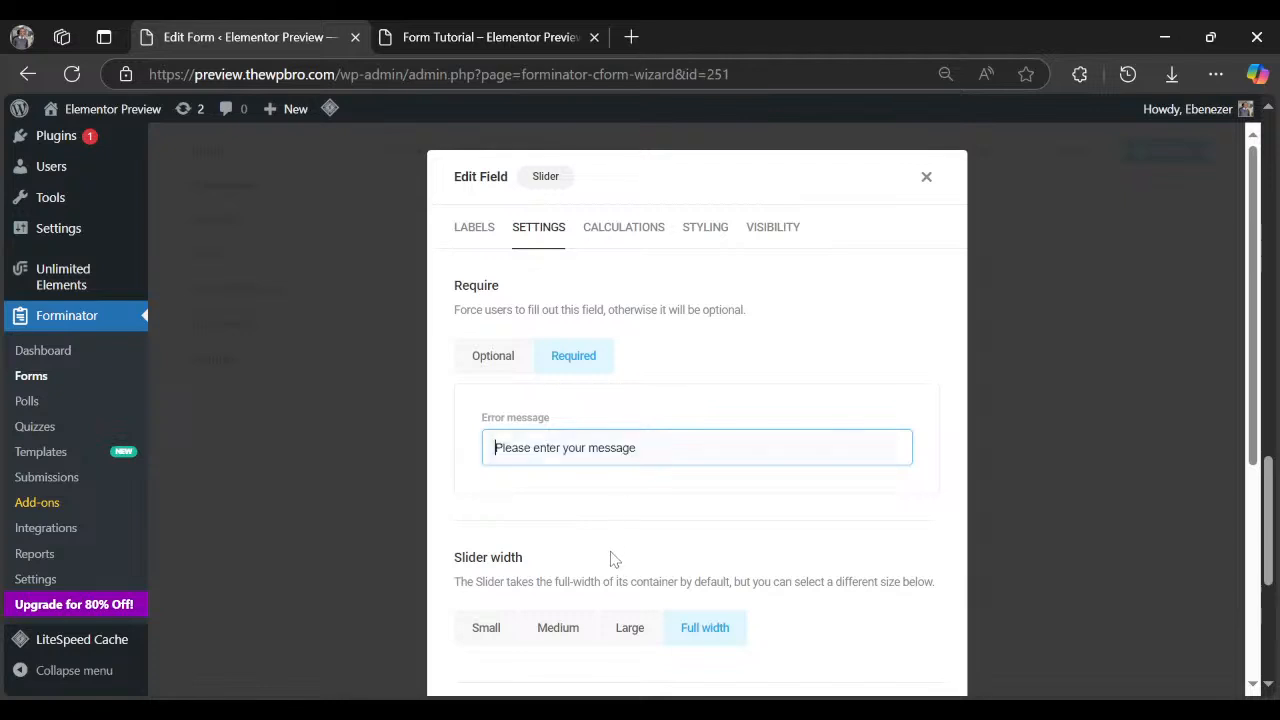
scroll(550, 512, down, 1)
scroll(550, 512, down, 2)
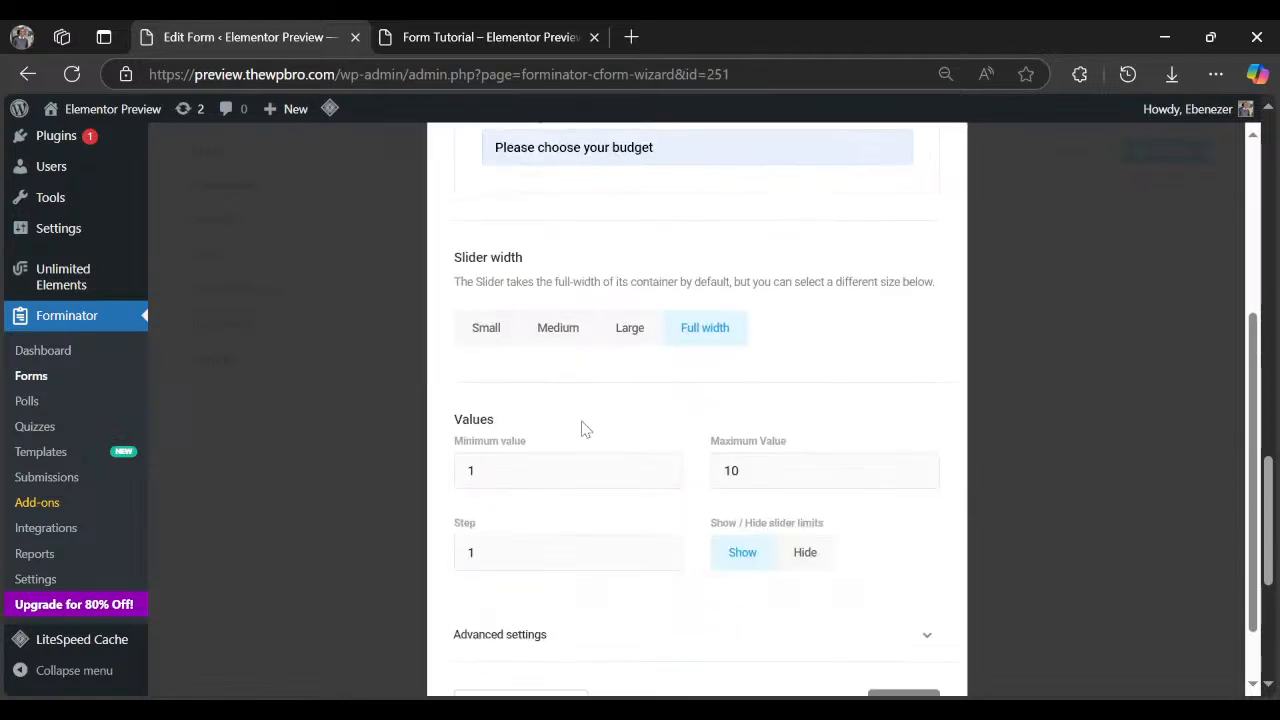
click(568, 333)
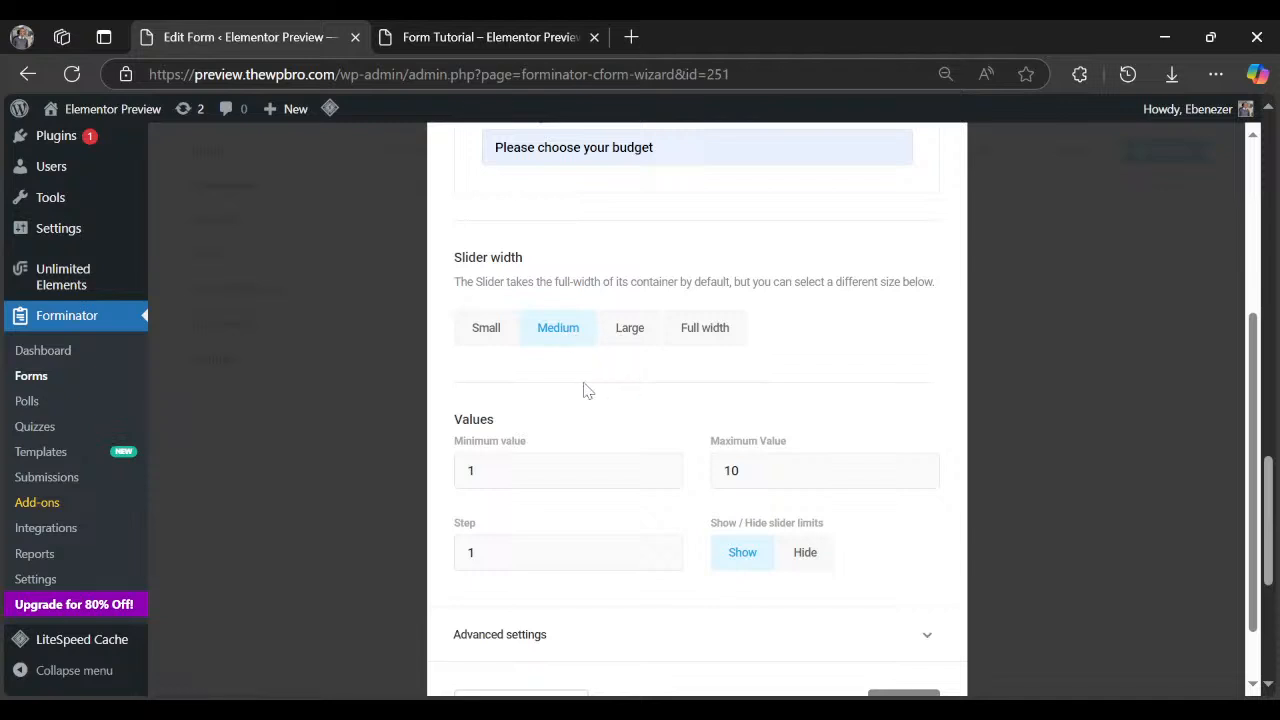
click(412, 40)
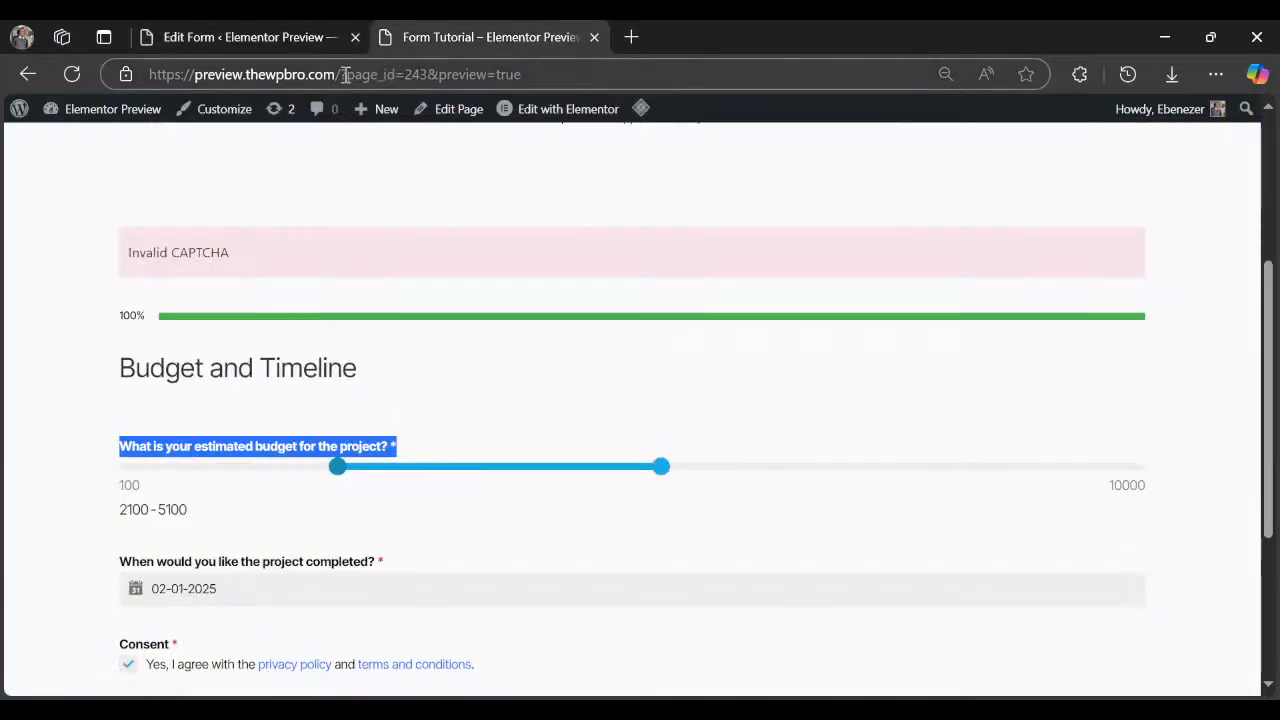
click(300, 40)
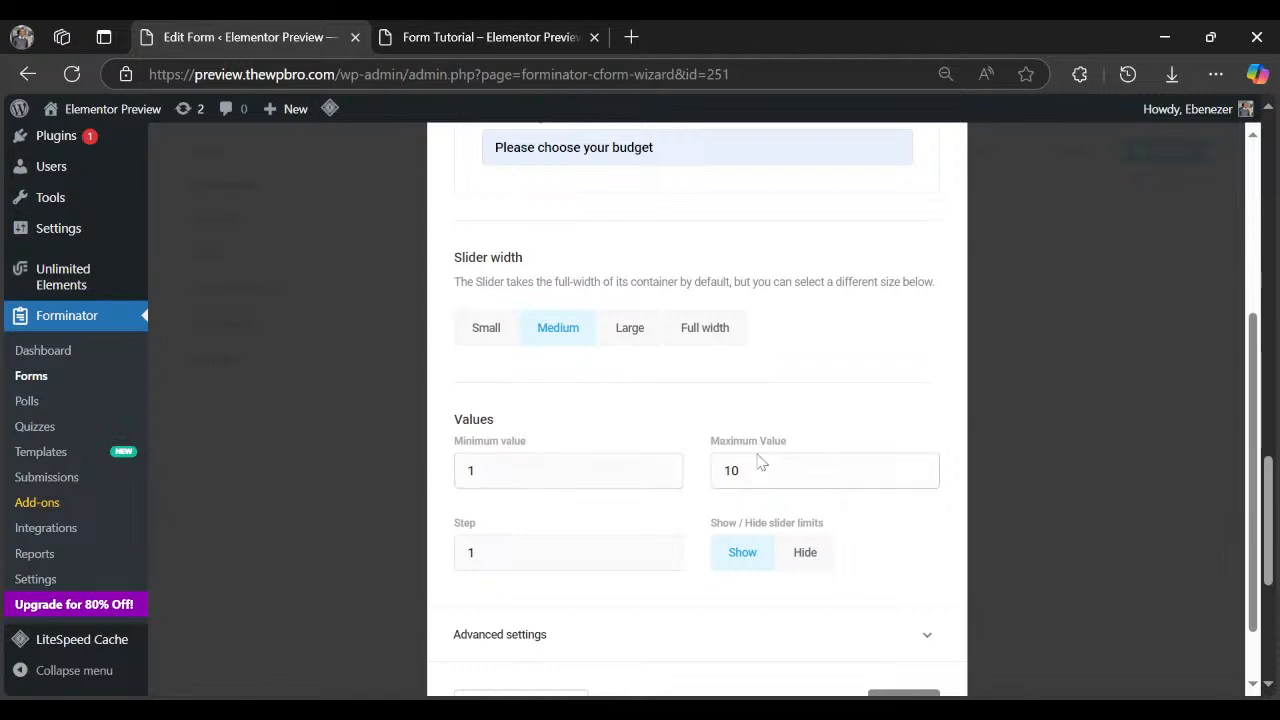
Set the slider range to 1000–10000 with a step of 500.
click(512, 470)
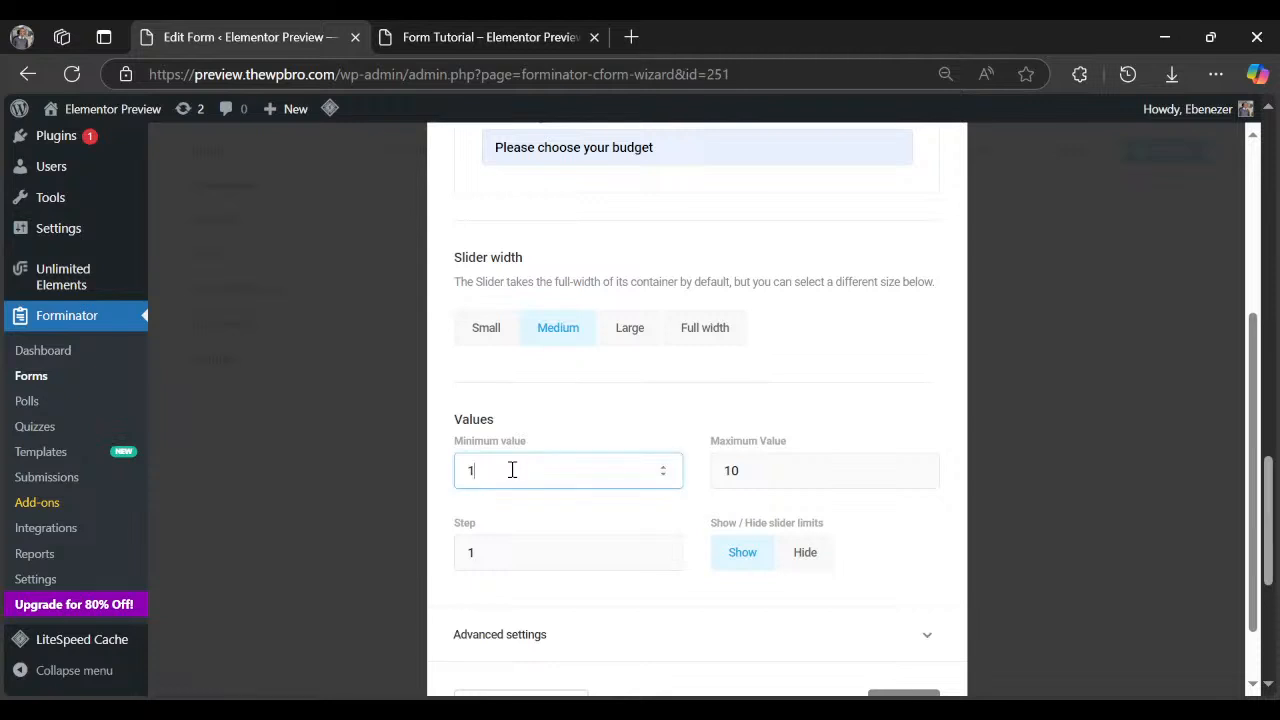
text(000)
click(755, 472)
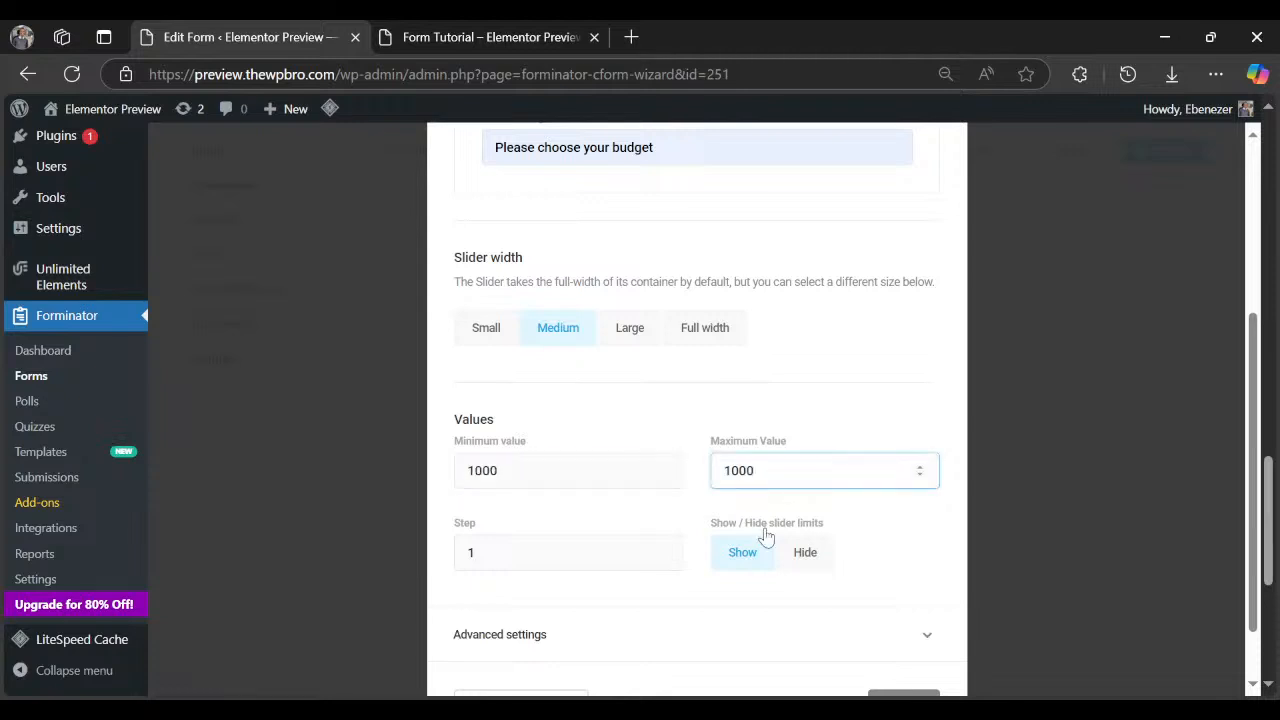
text(0)
click(521, 552)
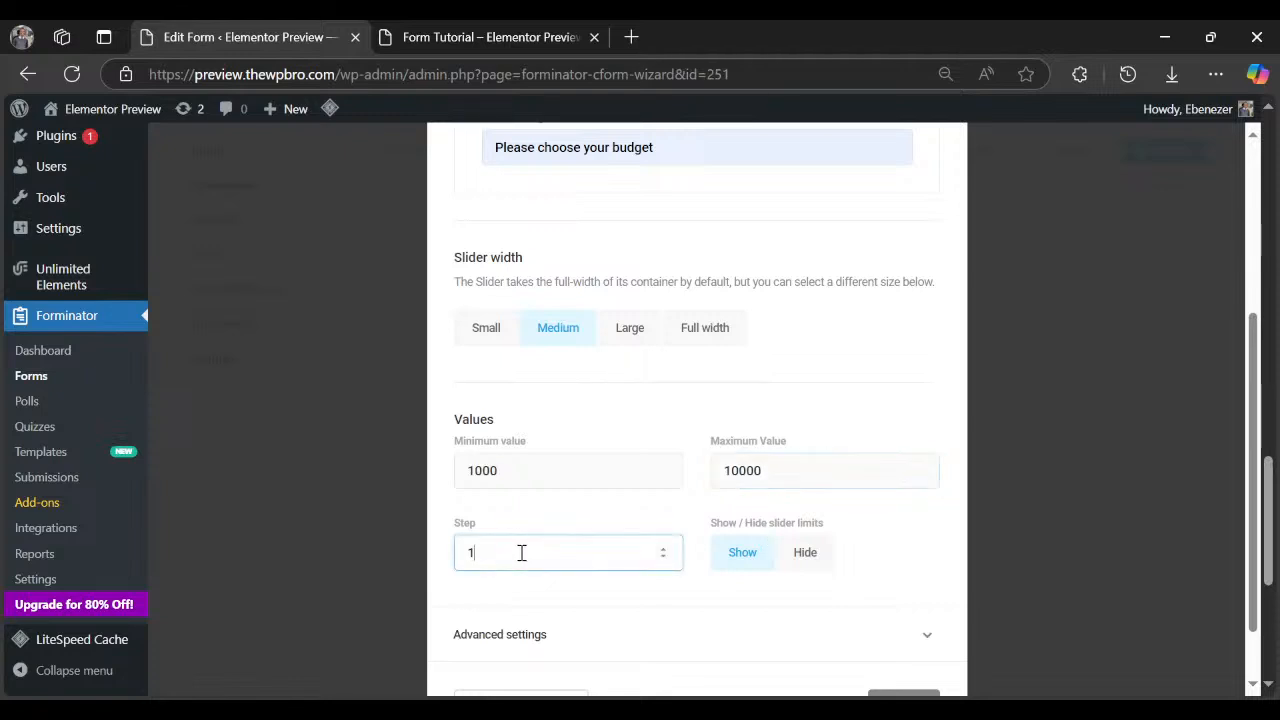
drag(521, 552, 464, 552)
text(500)
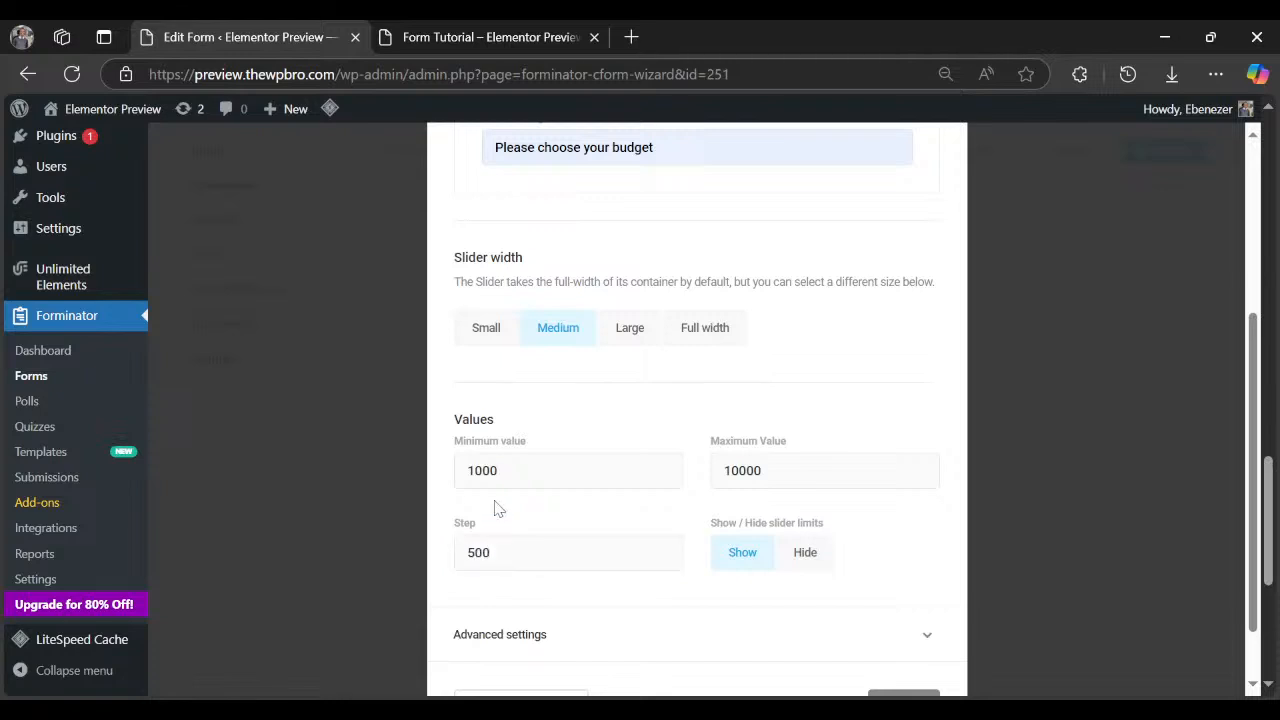
Review the slider's Styling and Visibility options and apply the changes.
scroll(554, 497, down, 1)
scroll(553, 500, up, 3)
scroll(554, 500, up, 1)
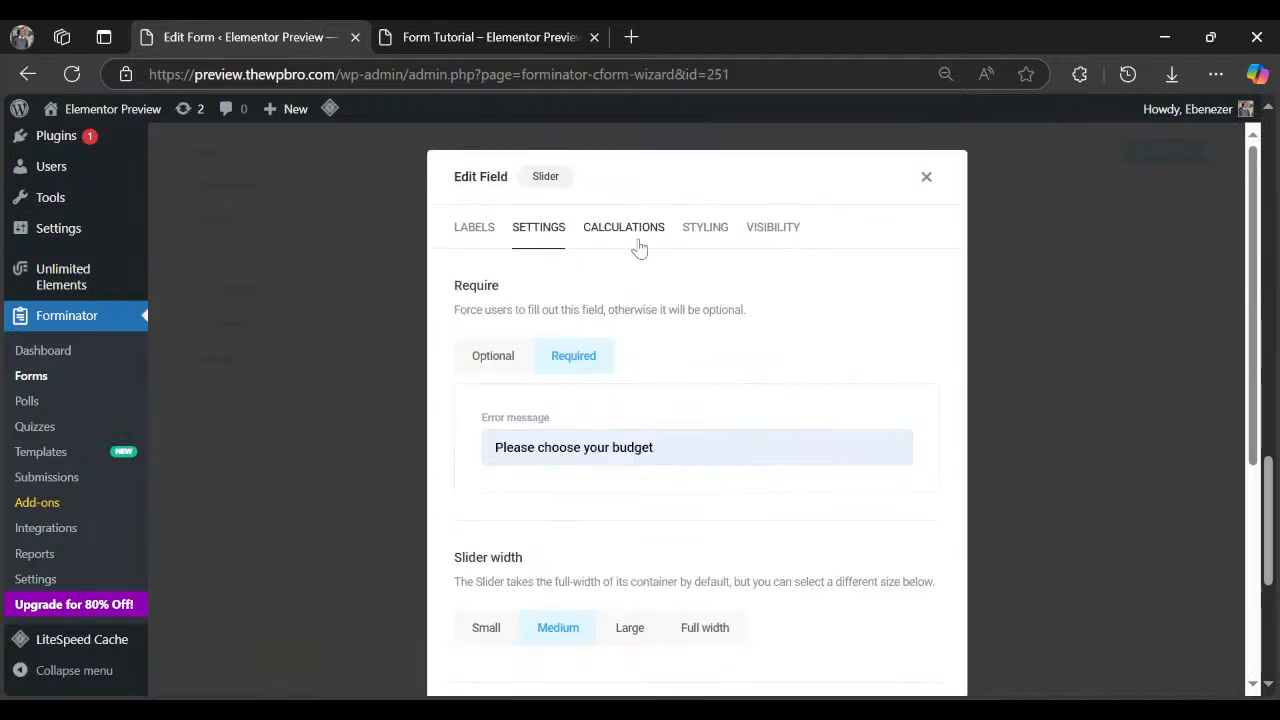
click(705, 227)
click(778, 329)
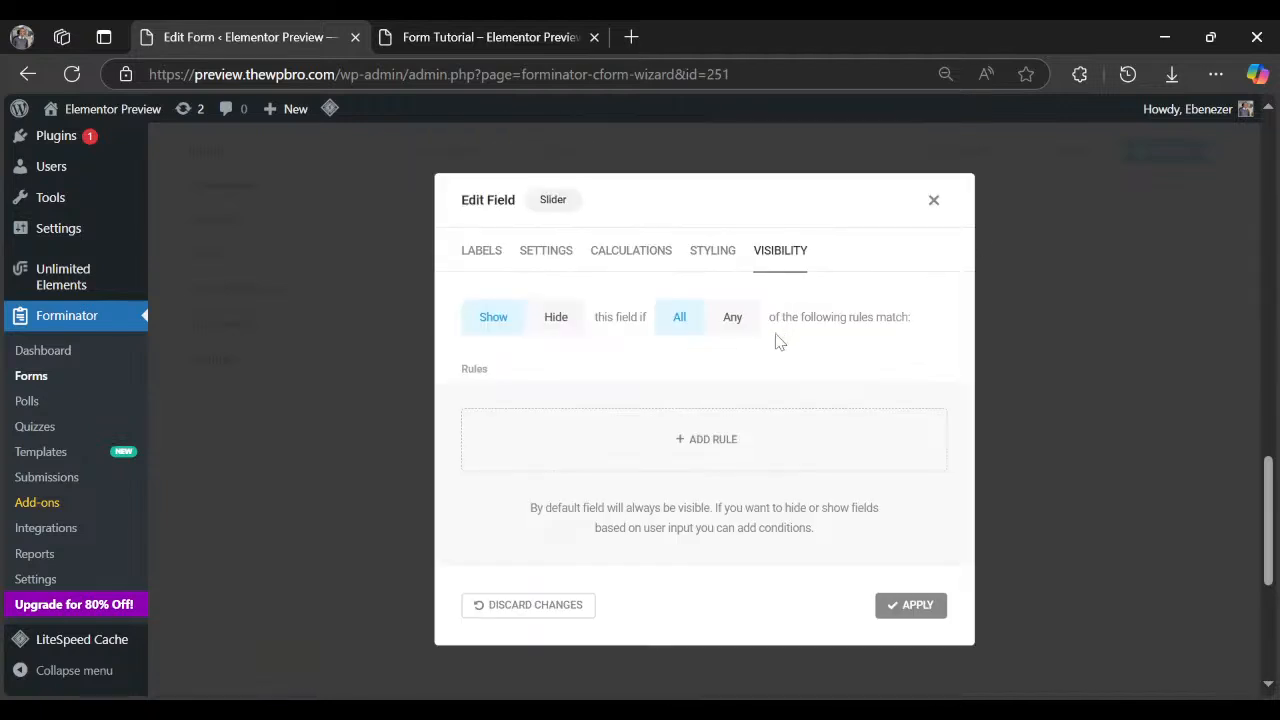
click(911, 605)
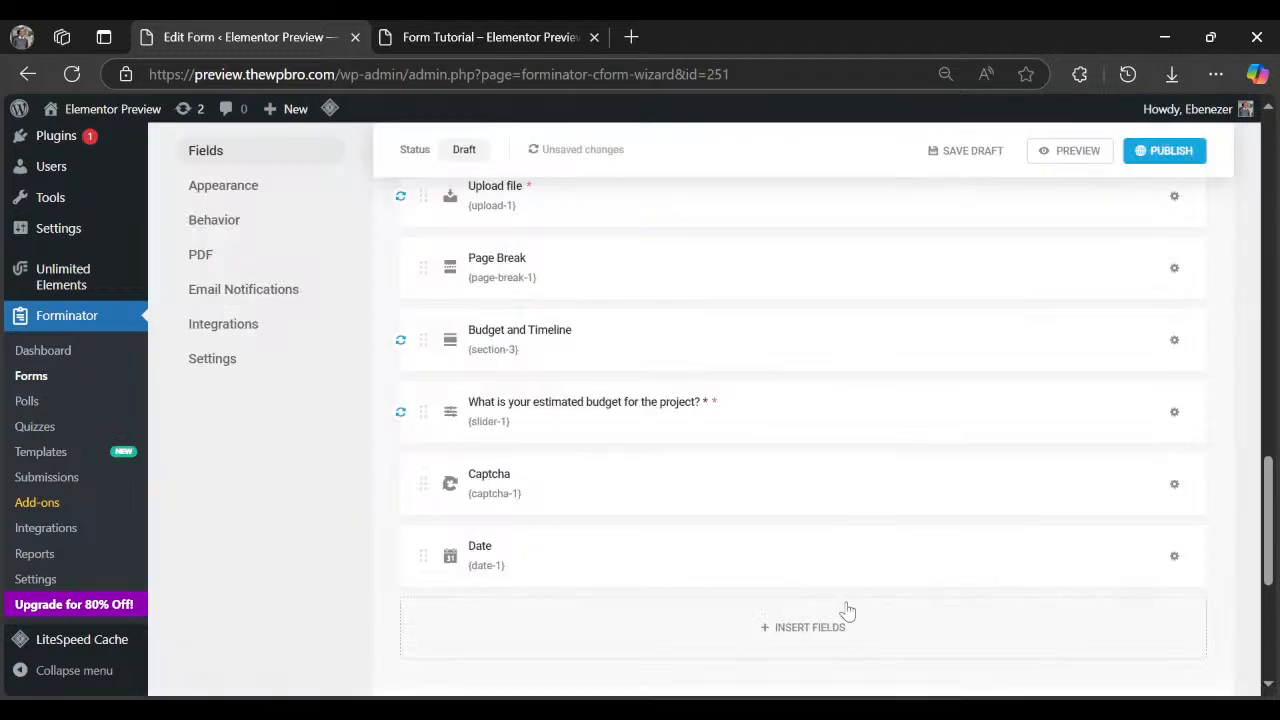
Duplicate the budget slider, make the copy a Single Slider, and append '(single)' to its label.
click(1174, 412)
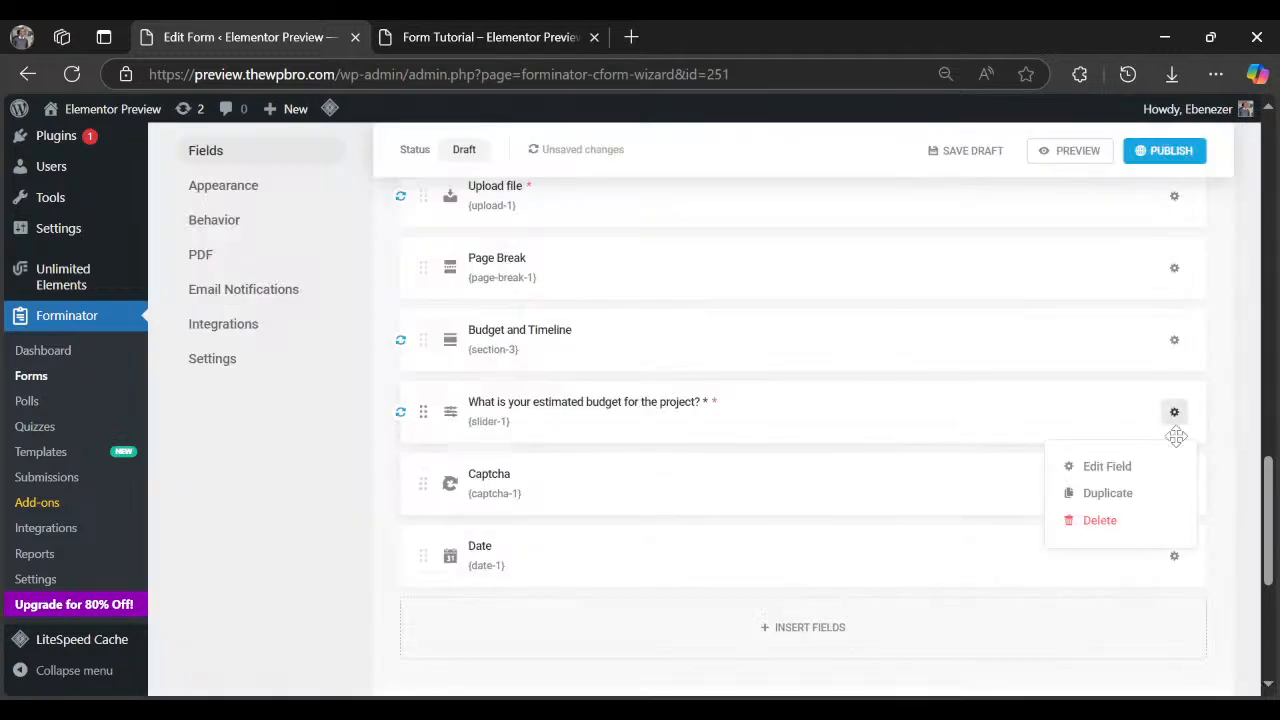
click(1105, 493)
click(1172, 486)
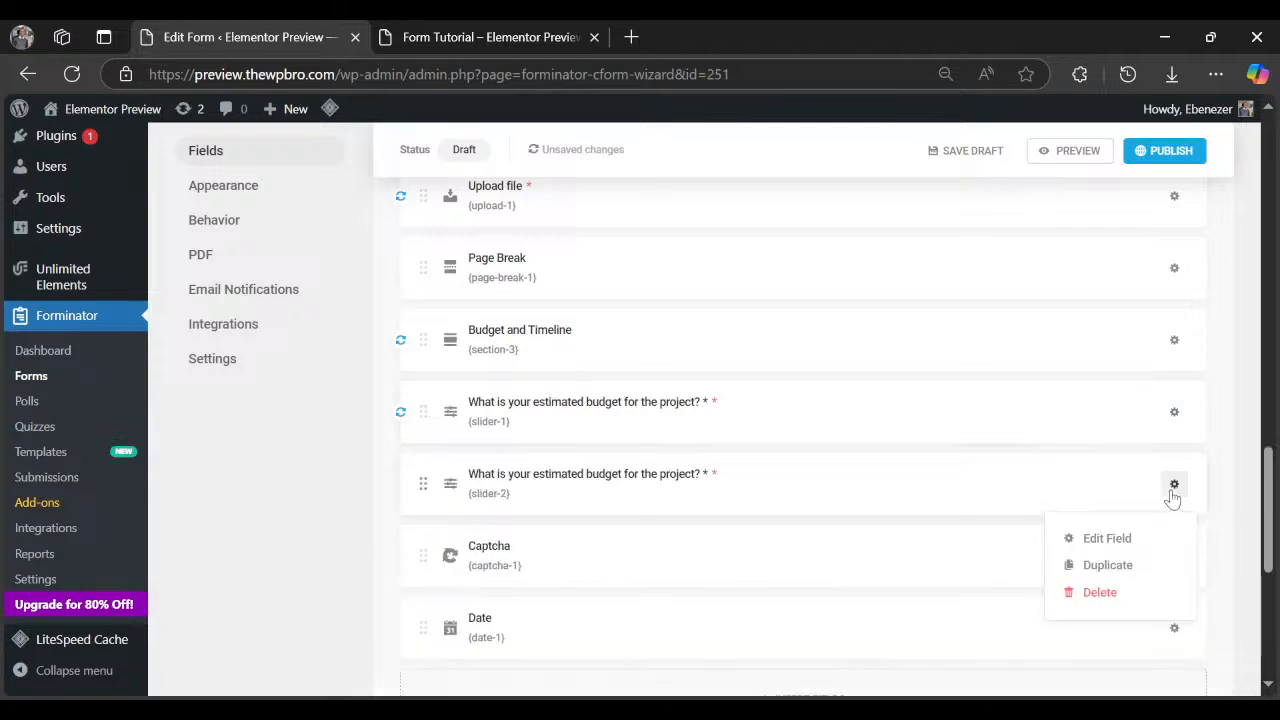
click(1110, 535)
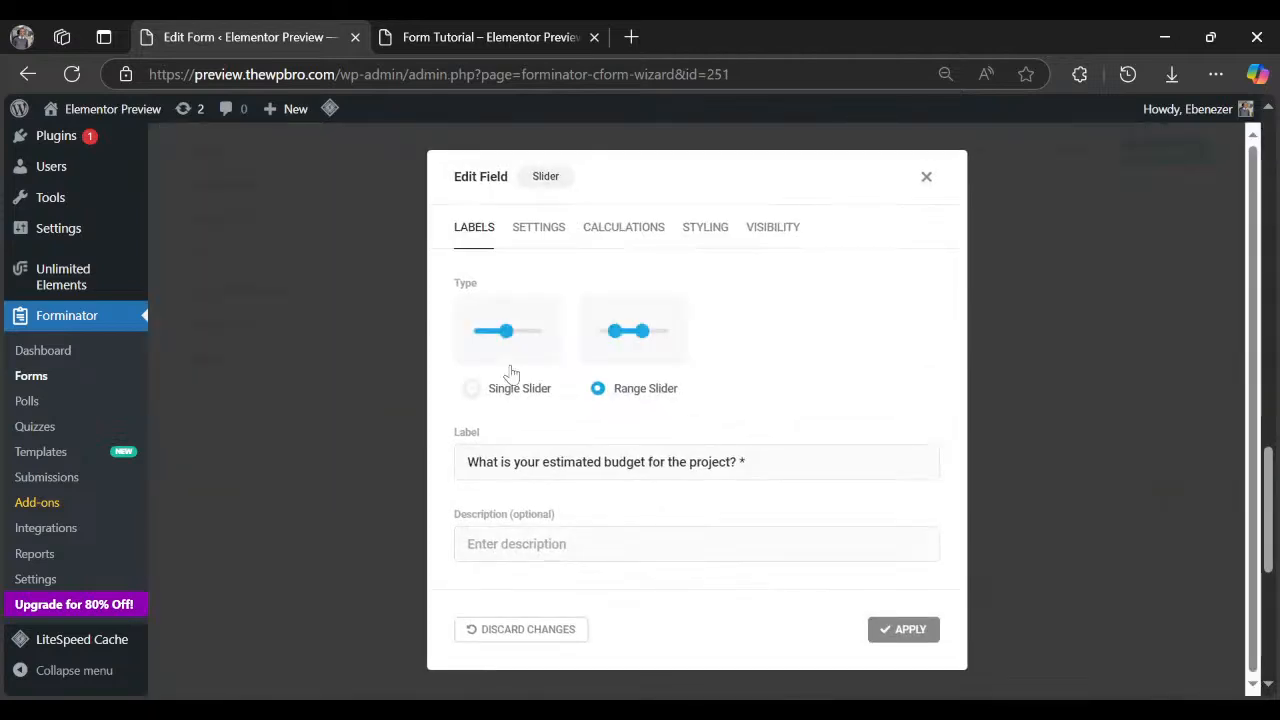
click(512, 387)
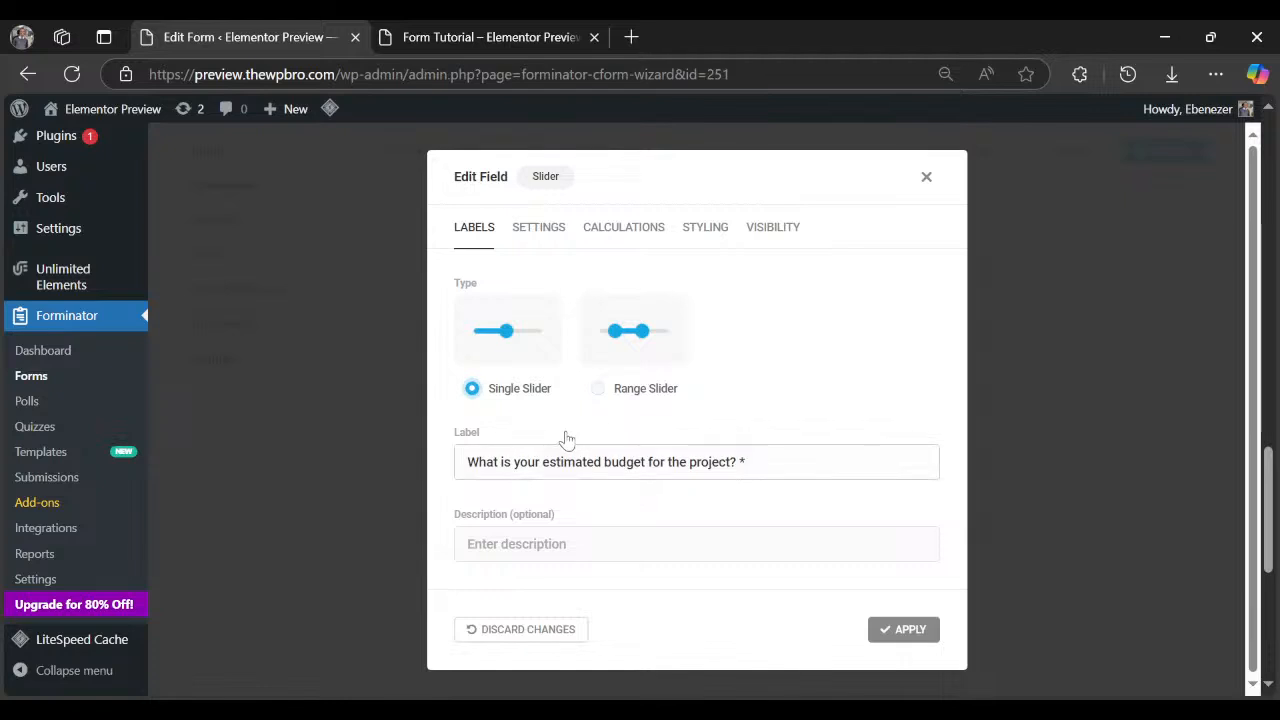
click(766, 474)
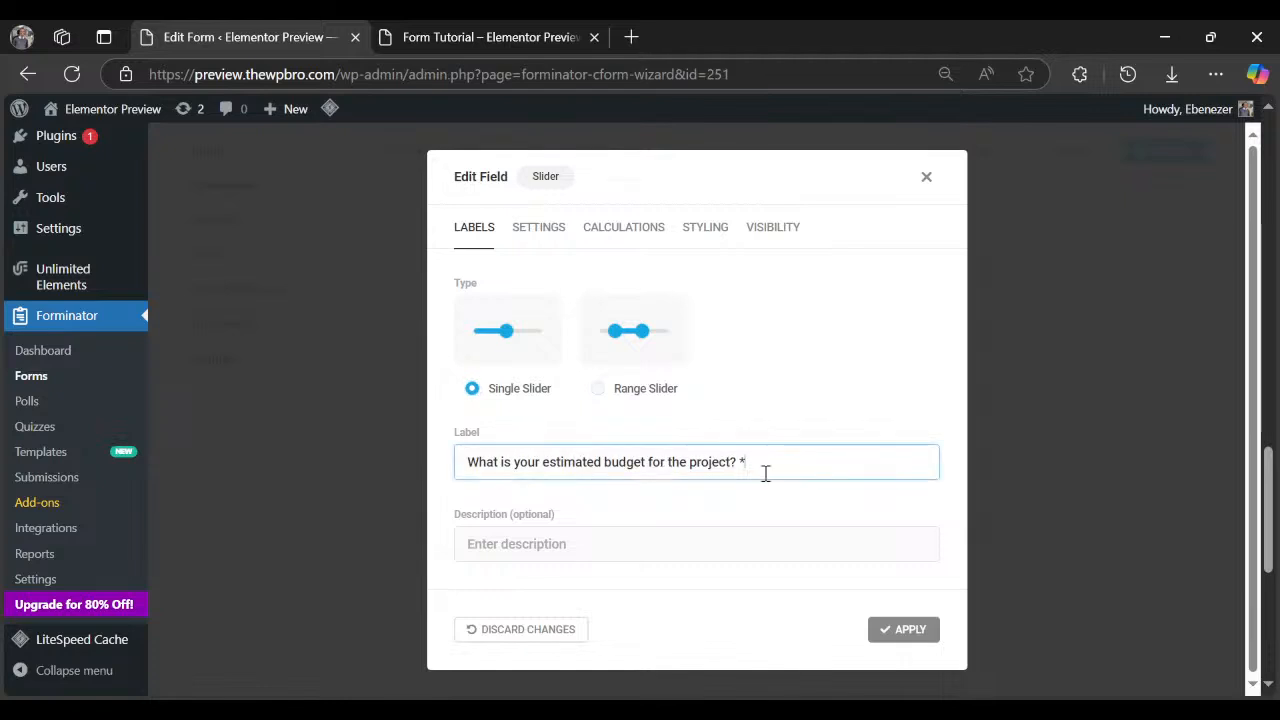
key(BackSpace)
text((single))
Review the duplicate's settings, apply them, and view the form preview.
click(538, 227)
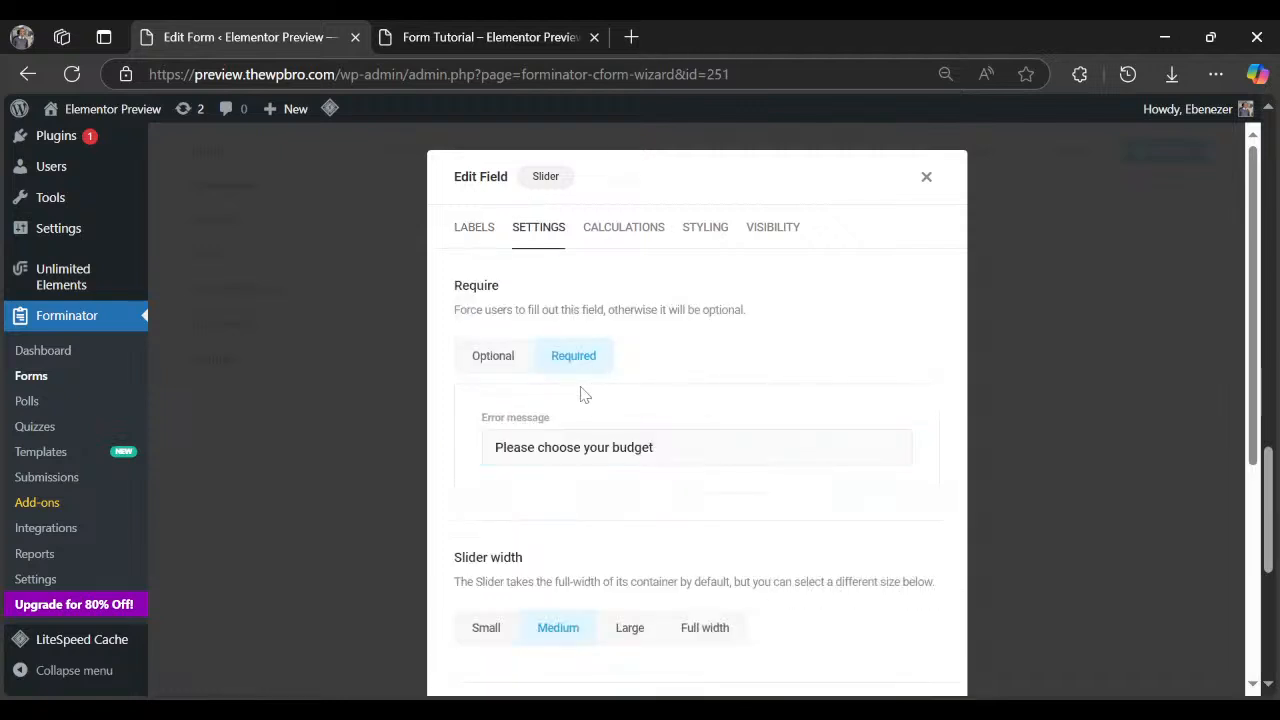
scroll(566, 520, down, 4)
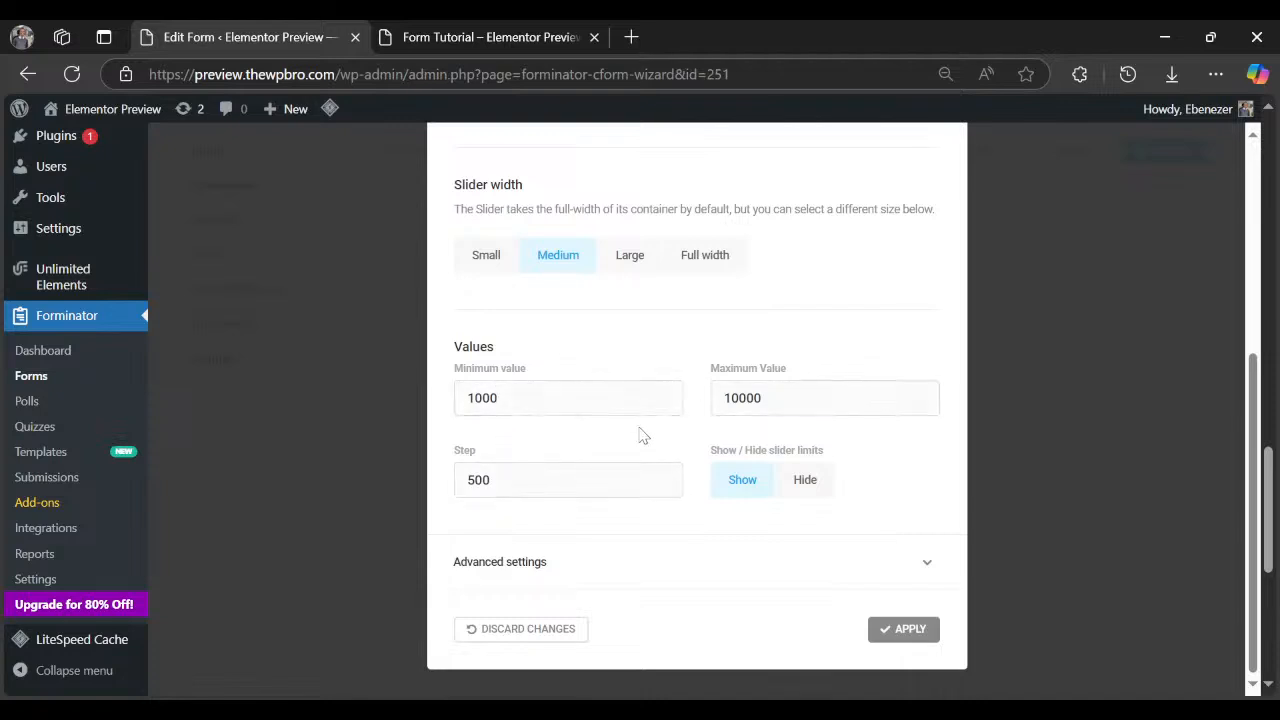
scroll(558, 430, up, 3)
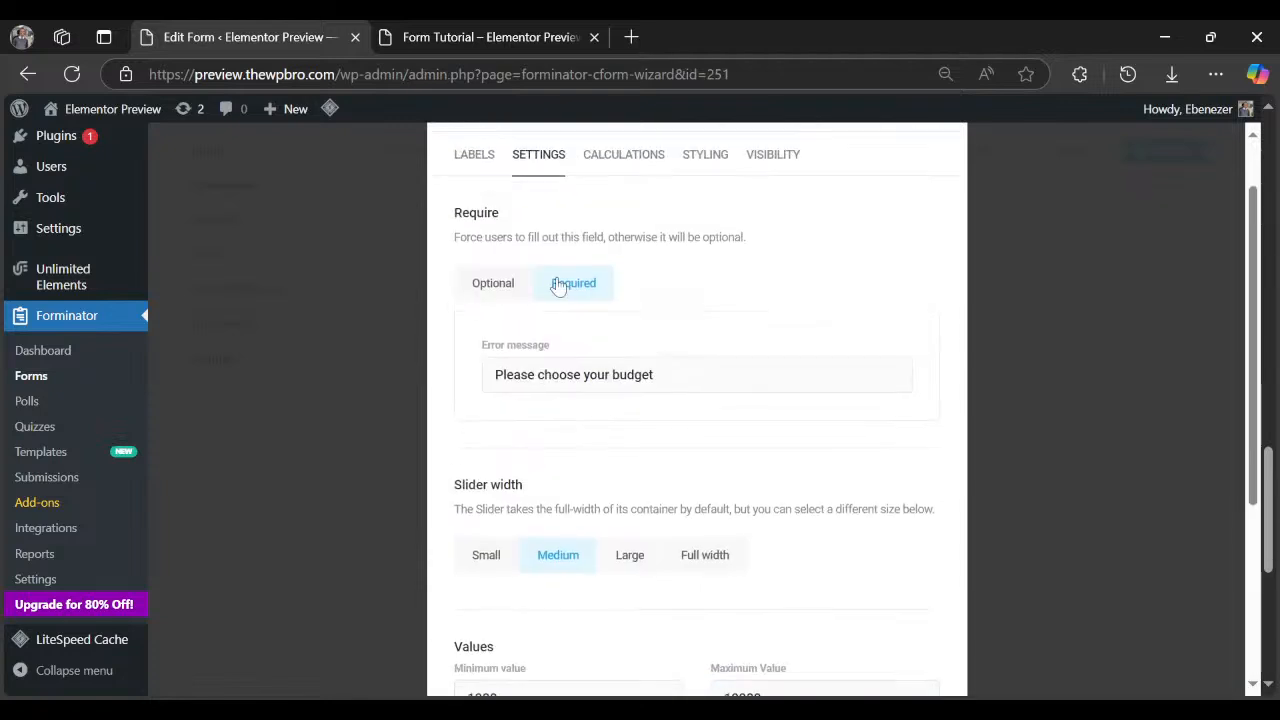
scroll(558, 285, down, 3)
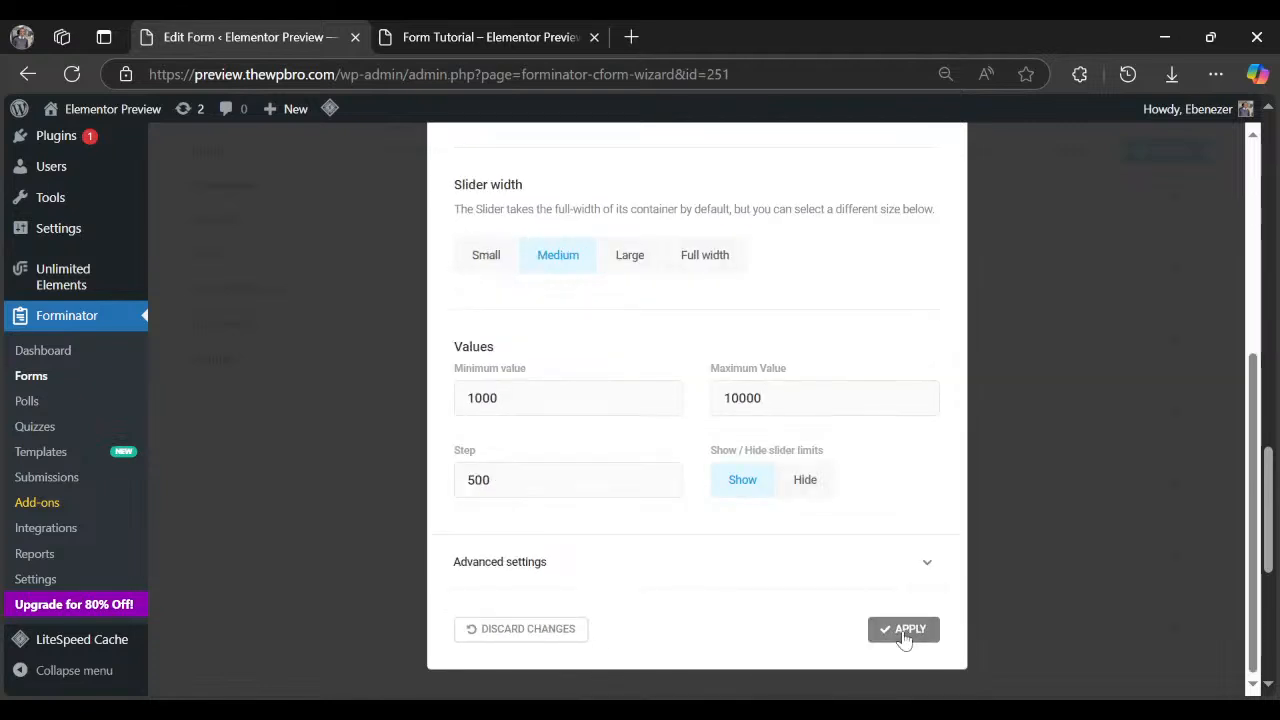
click(903, 629)
scroll(576, 410, down, 2)
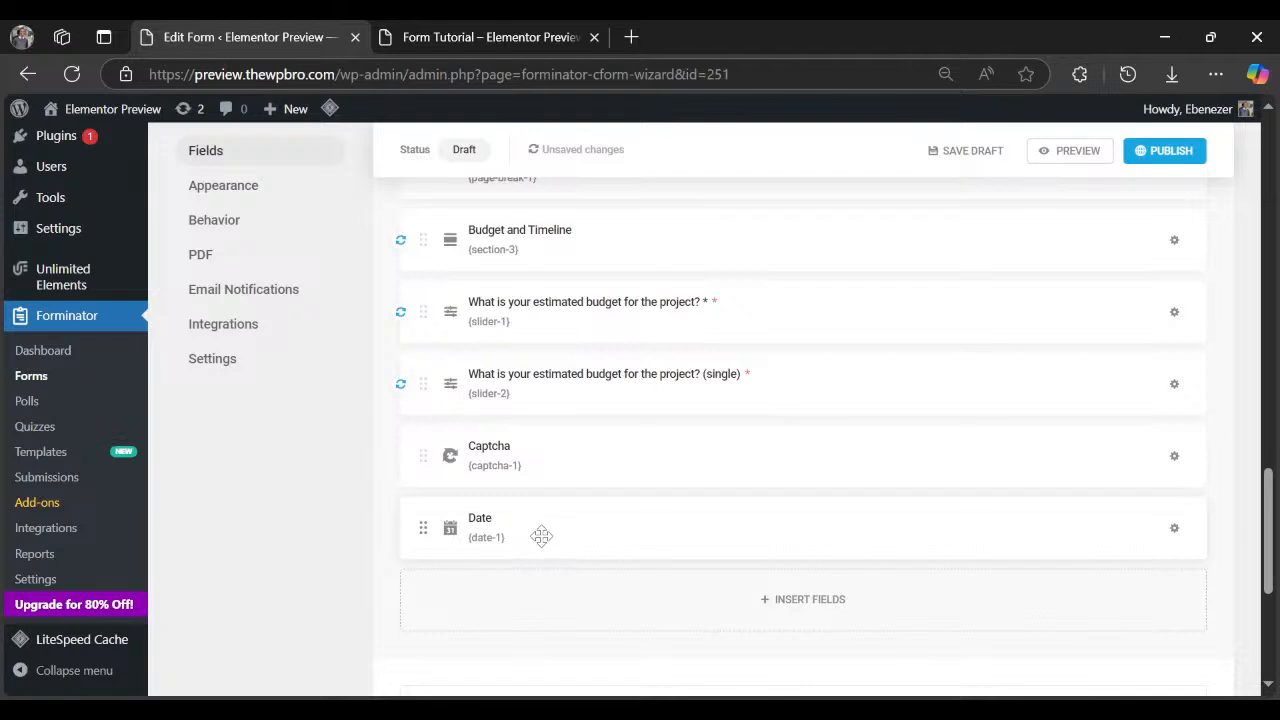
click(445, 45)
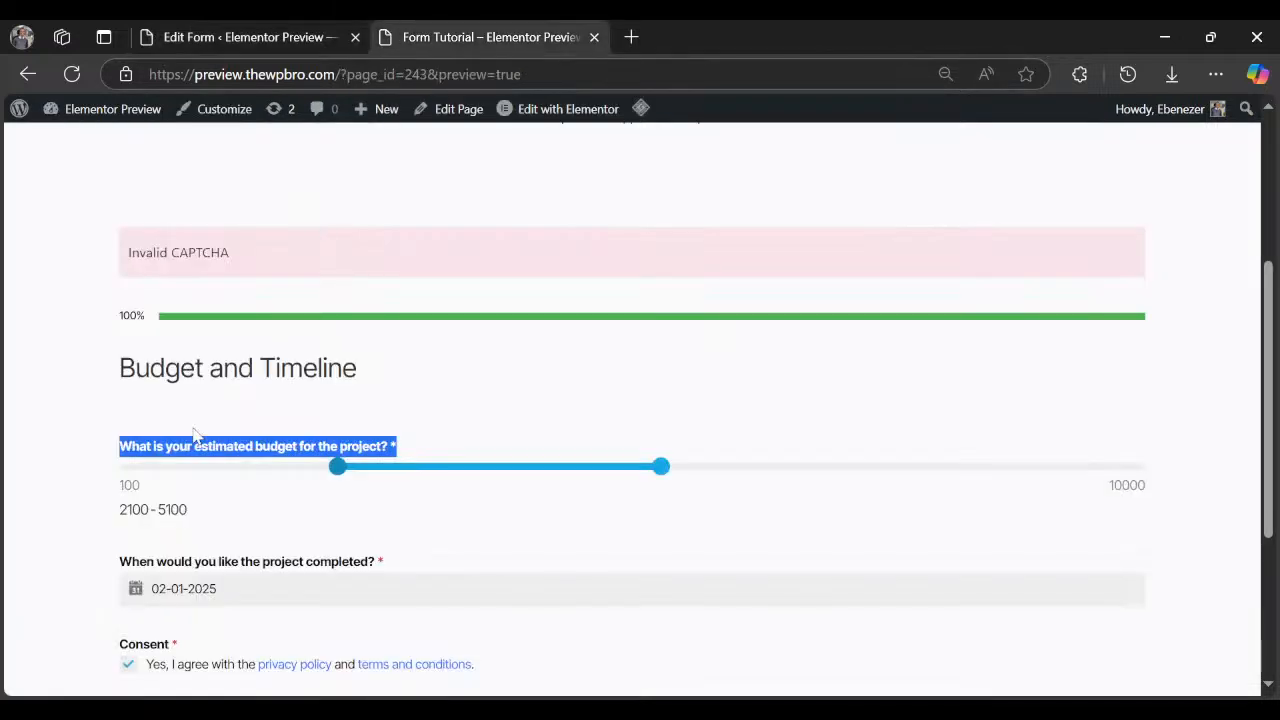
Copy the completion question from the preview and paste it as the Date field label.
scroll(195, 435, down, 3)
drag(119, 270, 380, 271)
key(ctrl+c)
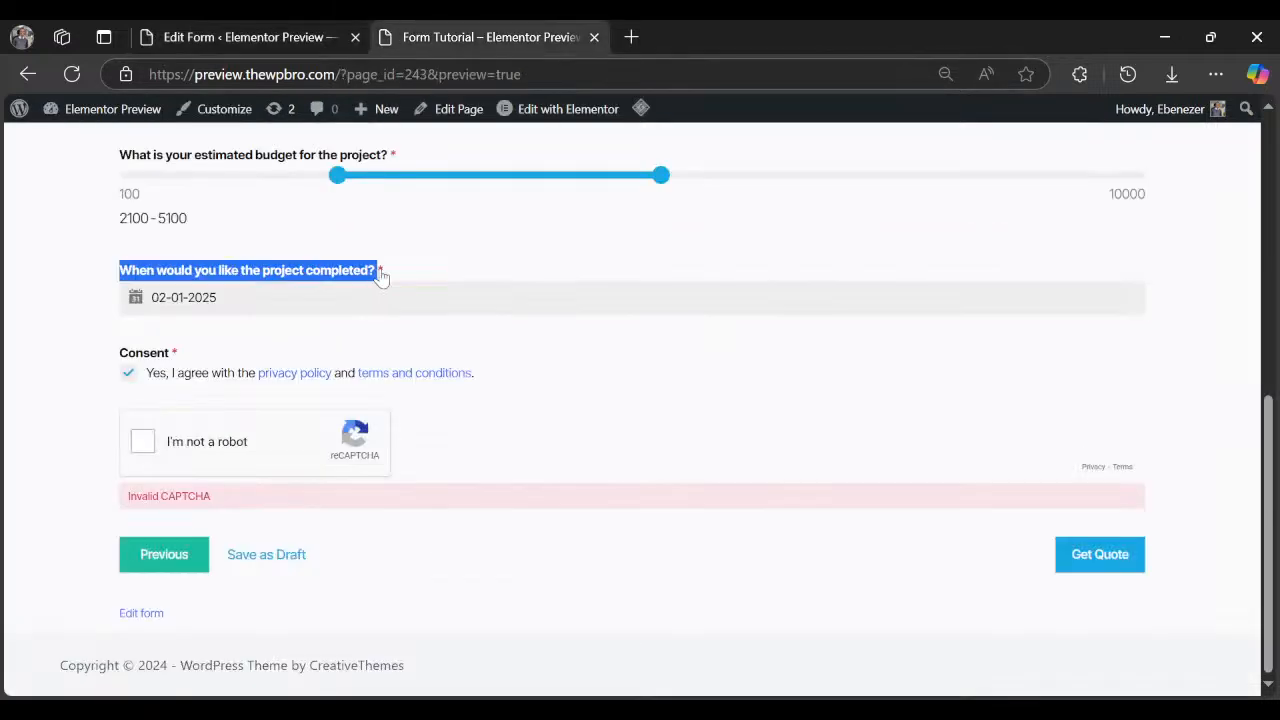
click(250, 37)
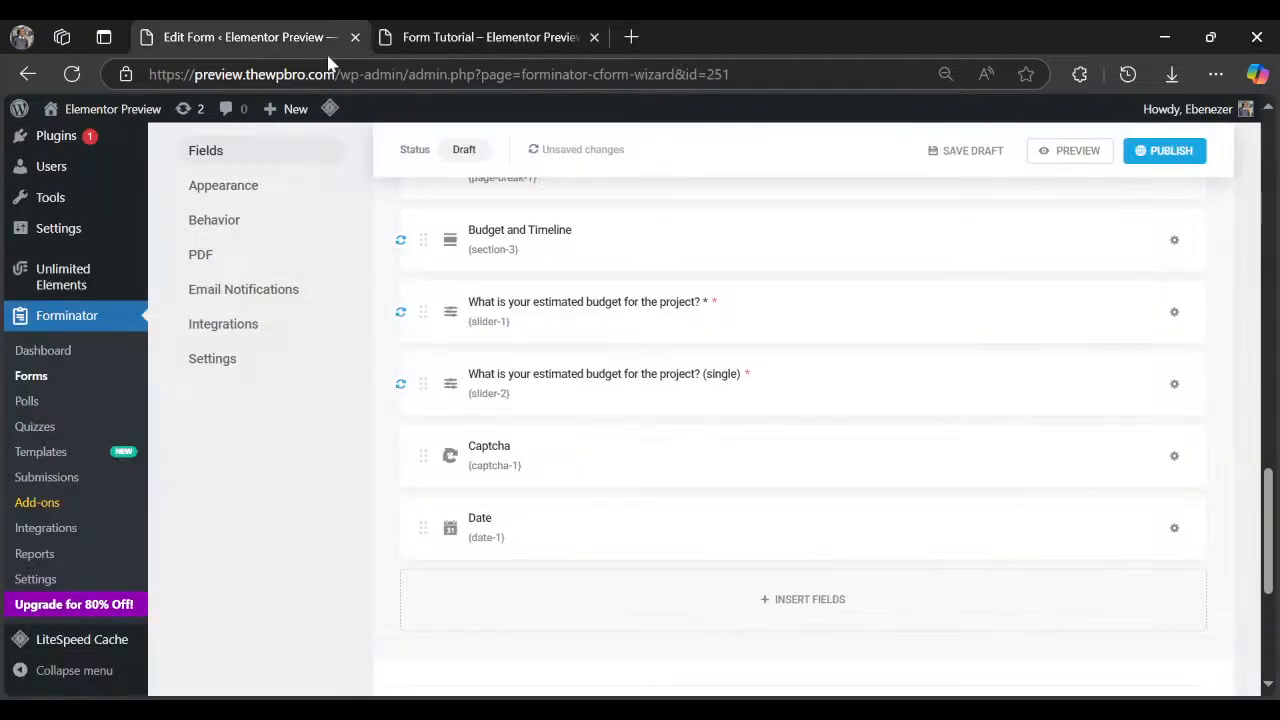
click(1174, 527)
click(1110, 579)
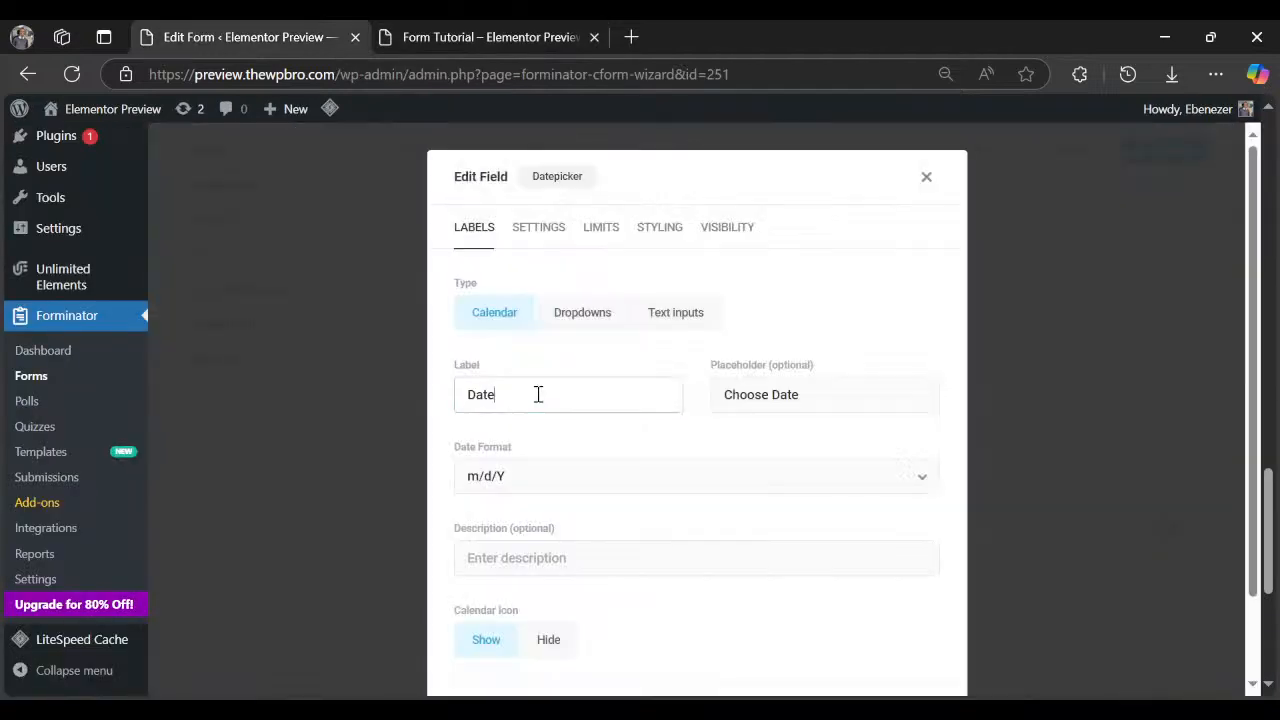
double_click(538, 394)
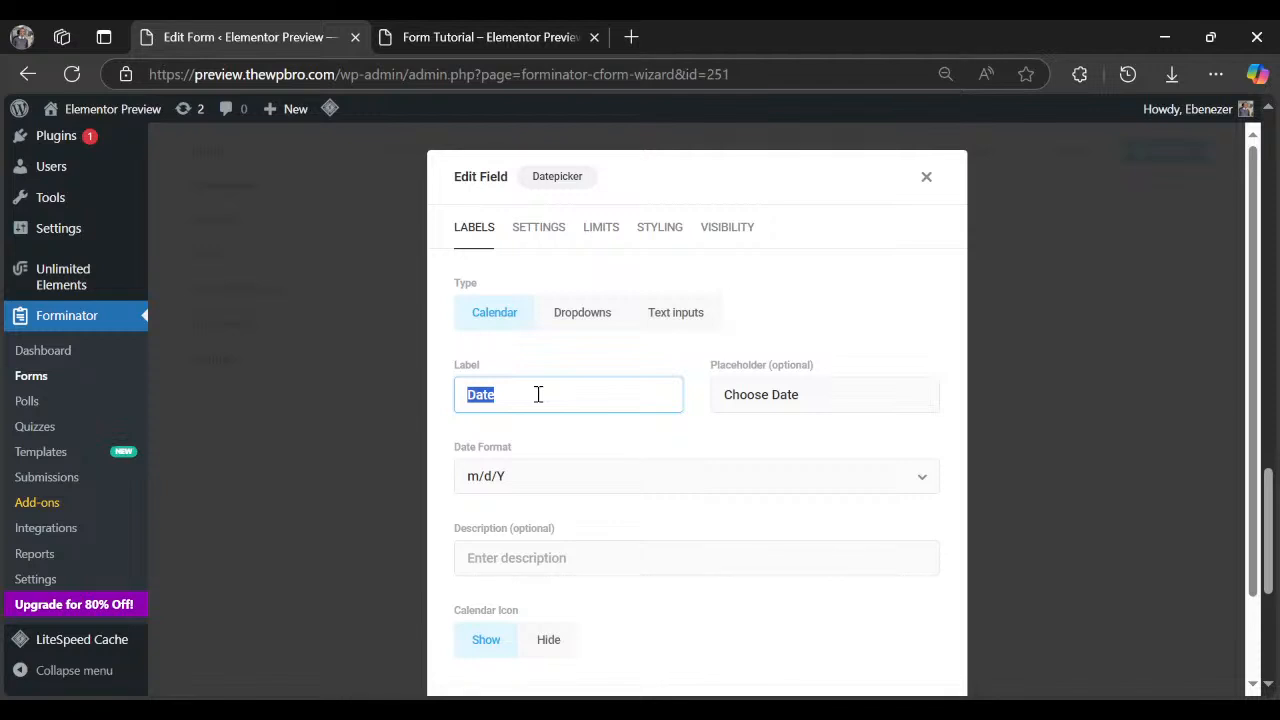
key(ctrl+v)
click(637, 434)
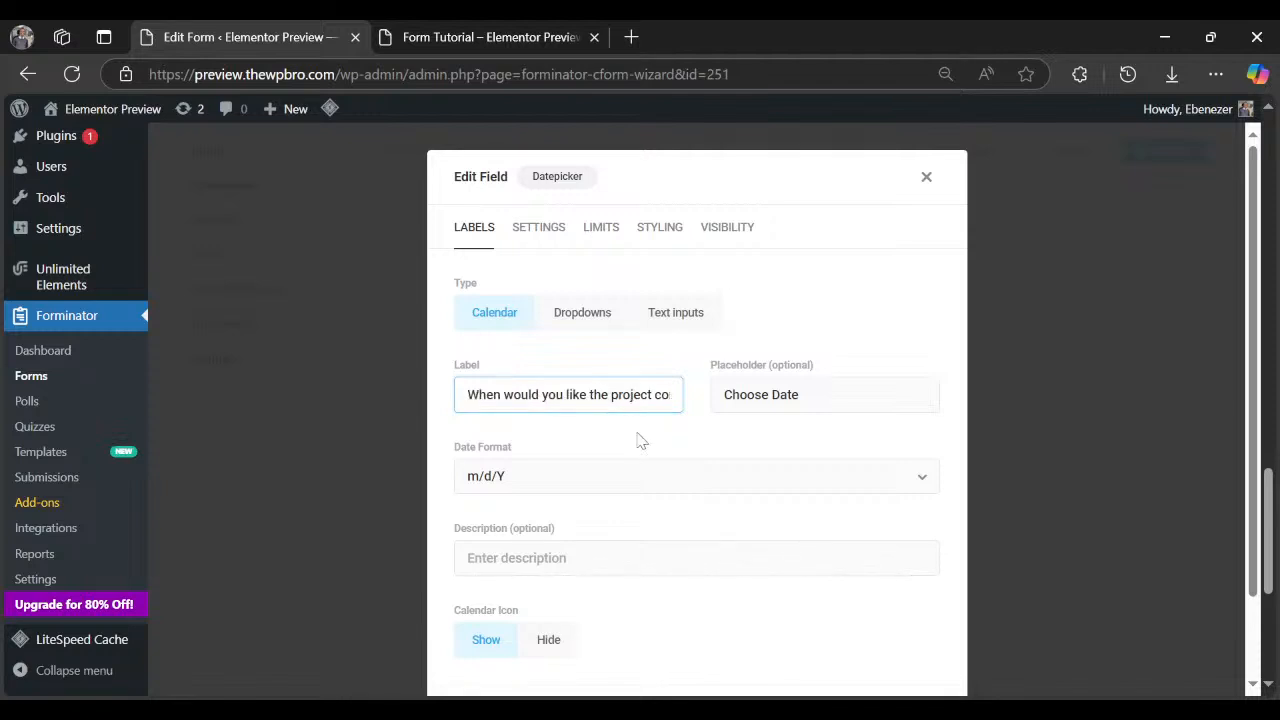
Set the Date field's date format to d-m-Y.
click(514, 478)
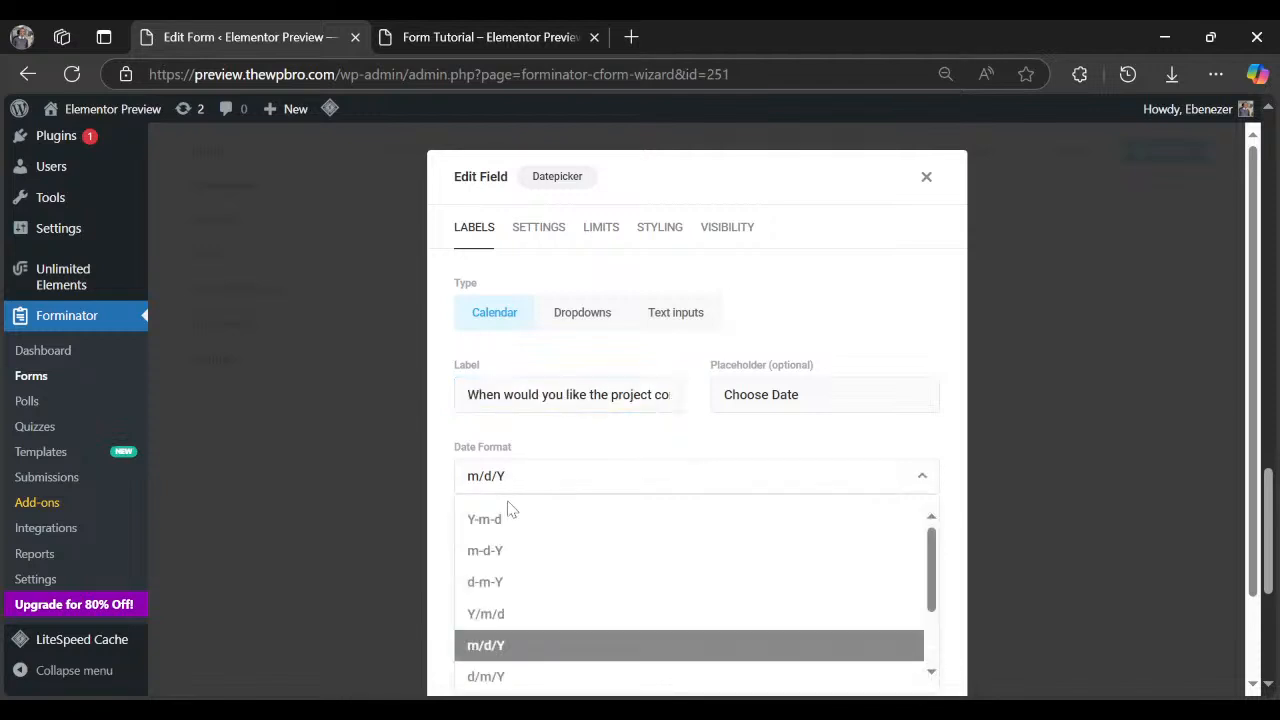
click(510, 583)
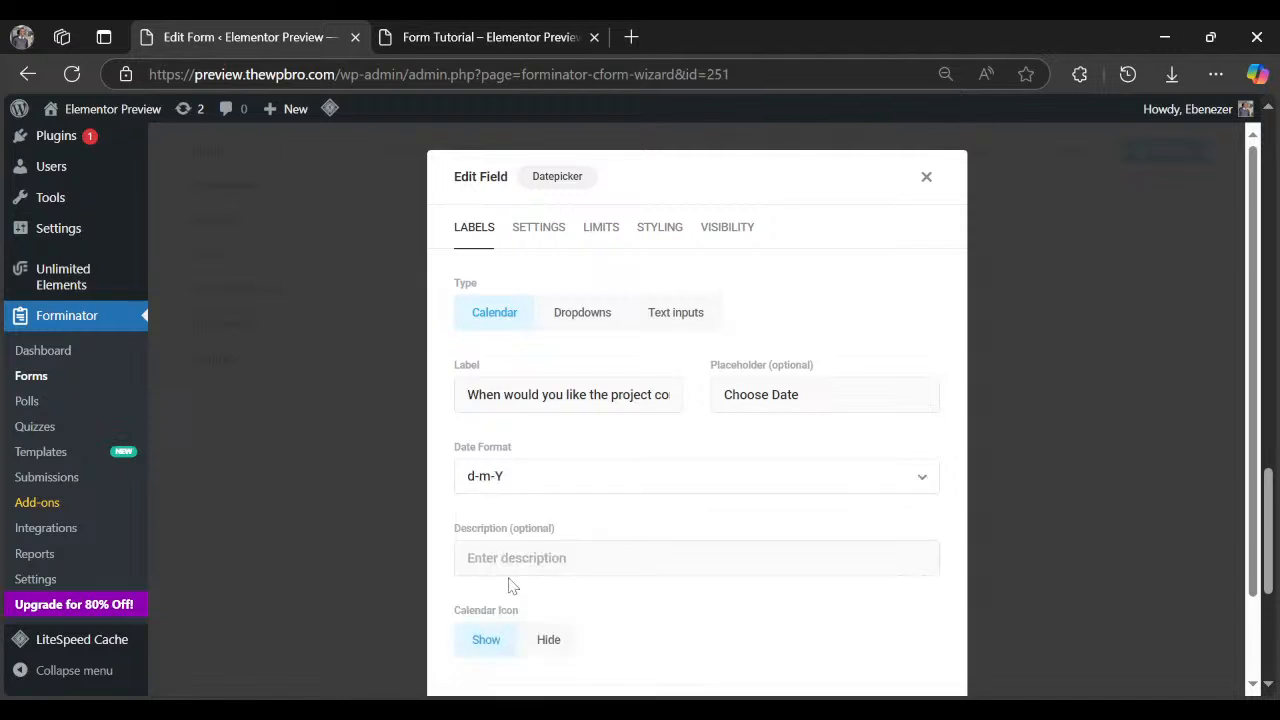
scroll(608, 477, down, 2)
scroll(603, 528, up, 2)
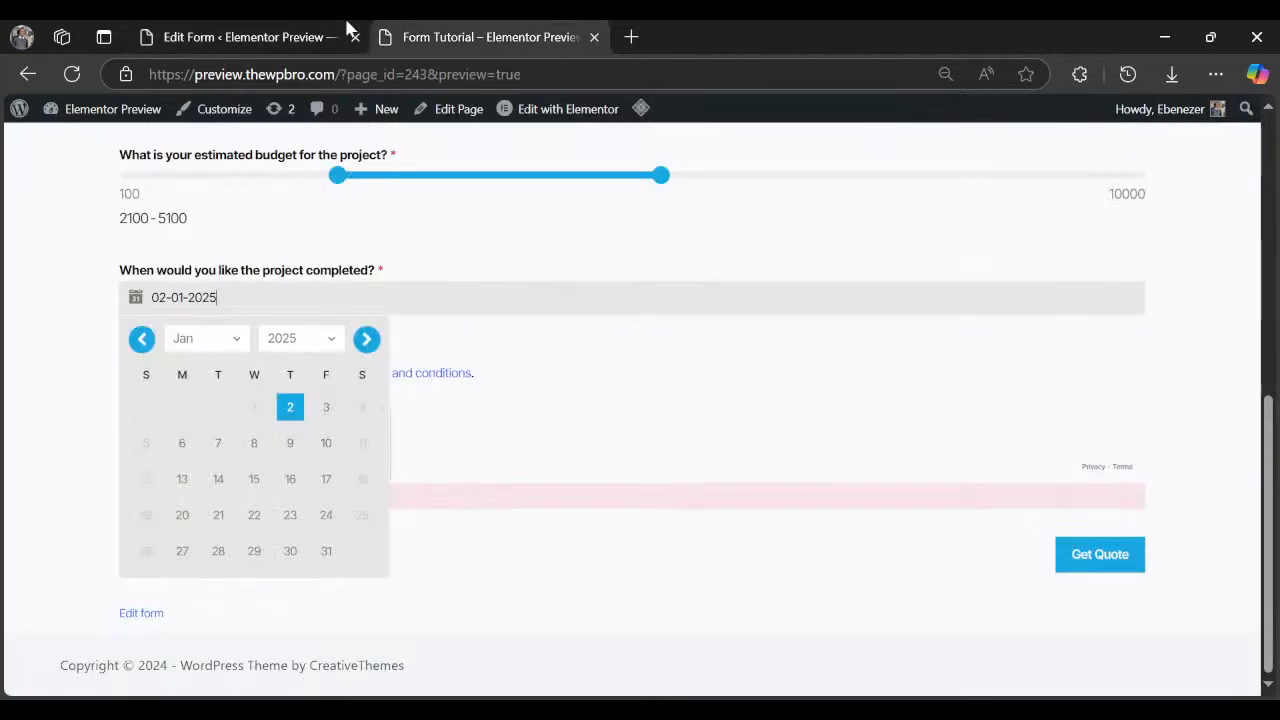
Make the Date field required with error message 'Please choosde a date'.
click(328, 36)
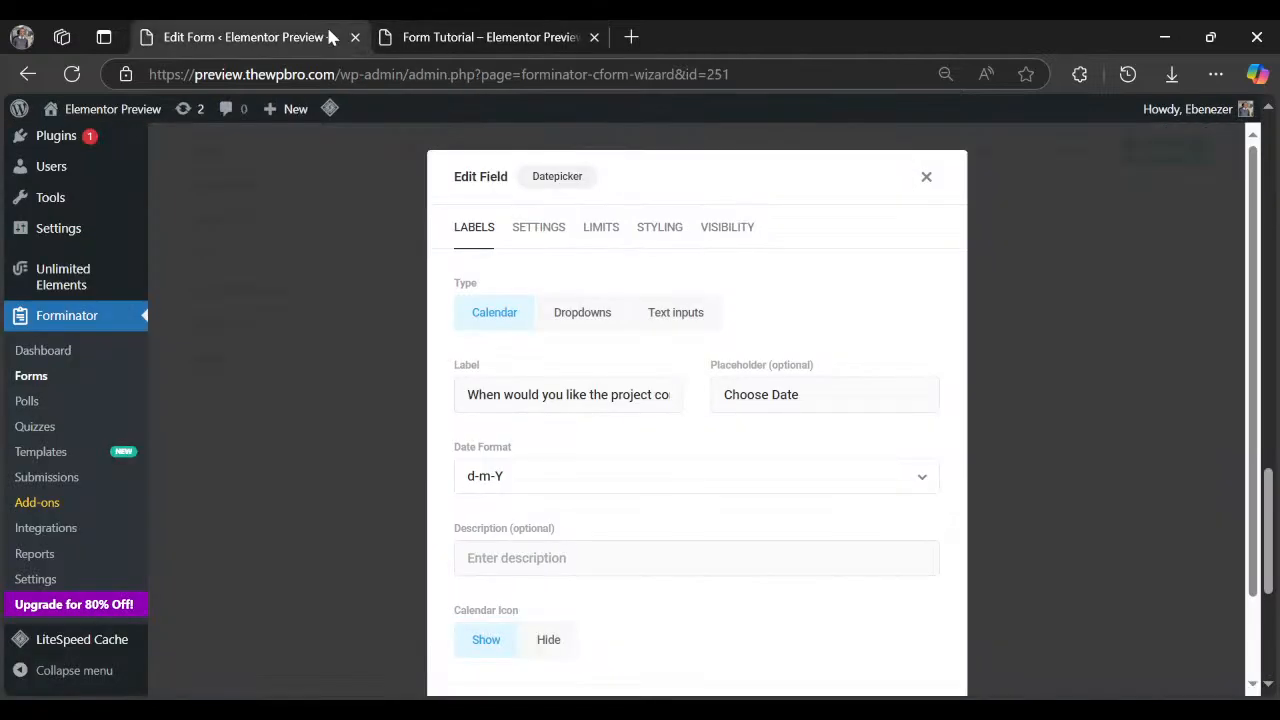
click(540, 228)
click(557, 364)
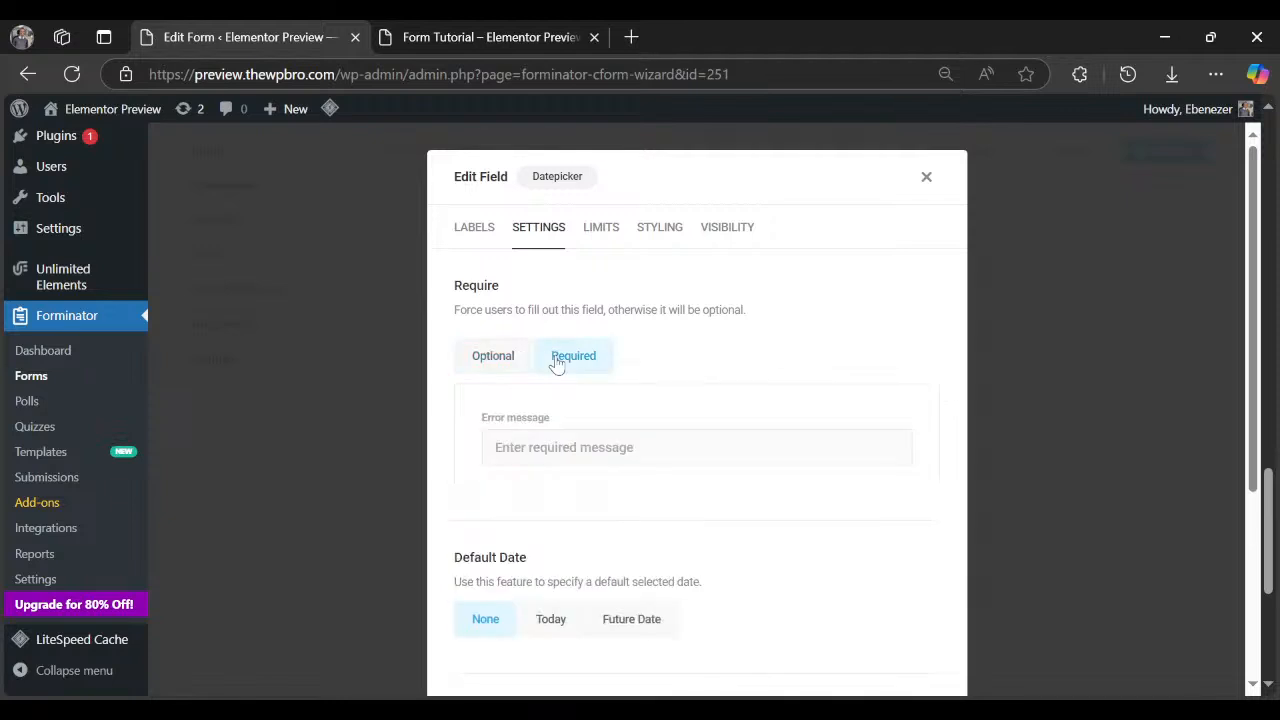
click(575, 455)
text(P)
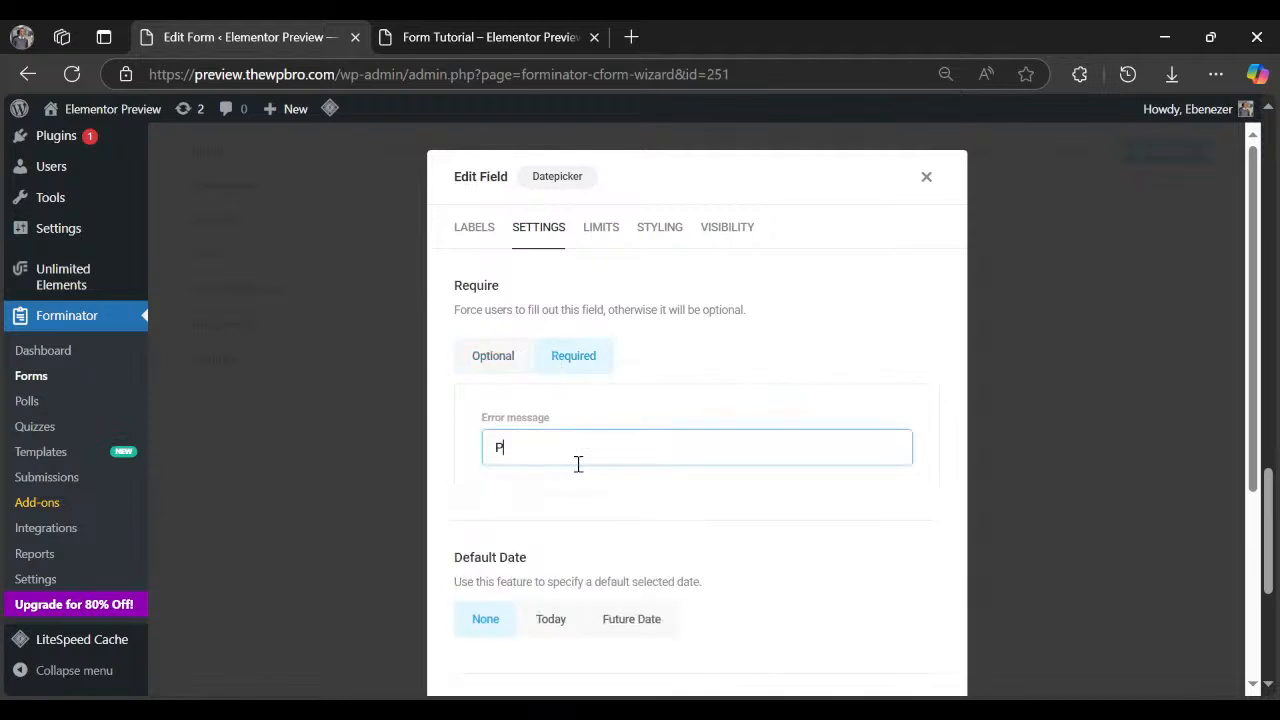
text(lease choosde a date)
click(592, 503)
Set the Date field's default date to Today.
scroll(591, 498, down, 2)
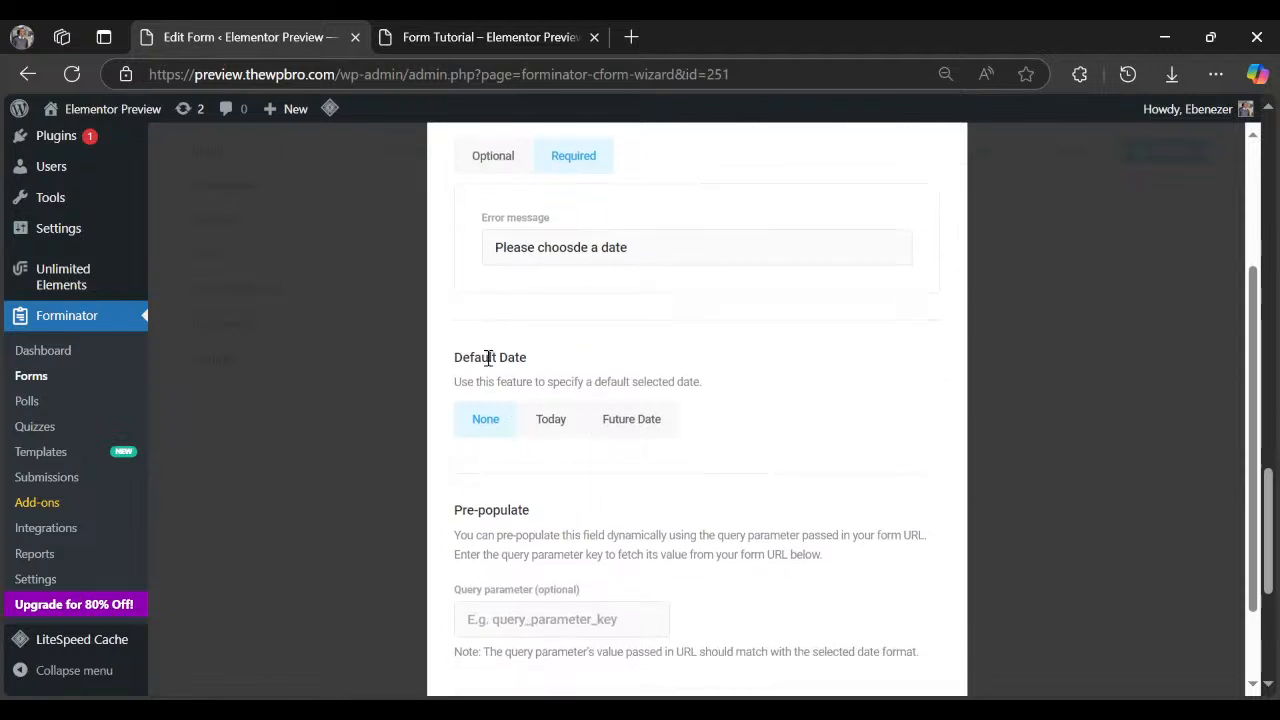
click(551, 424)
scroll(536, 465, down, 1)
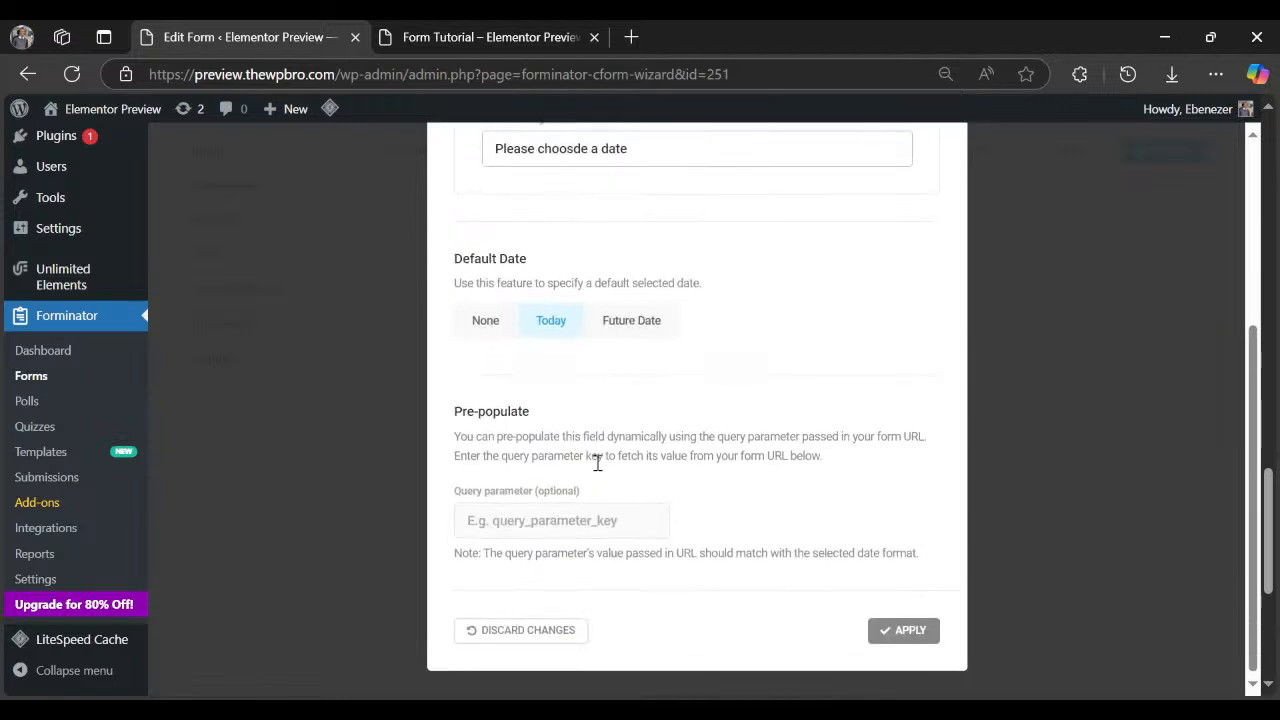
scroll(597, 462, up, 5)
click(606, 244)
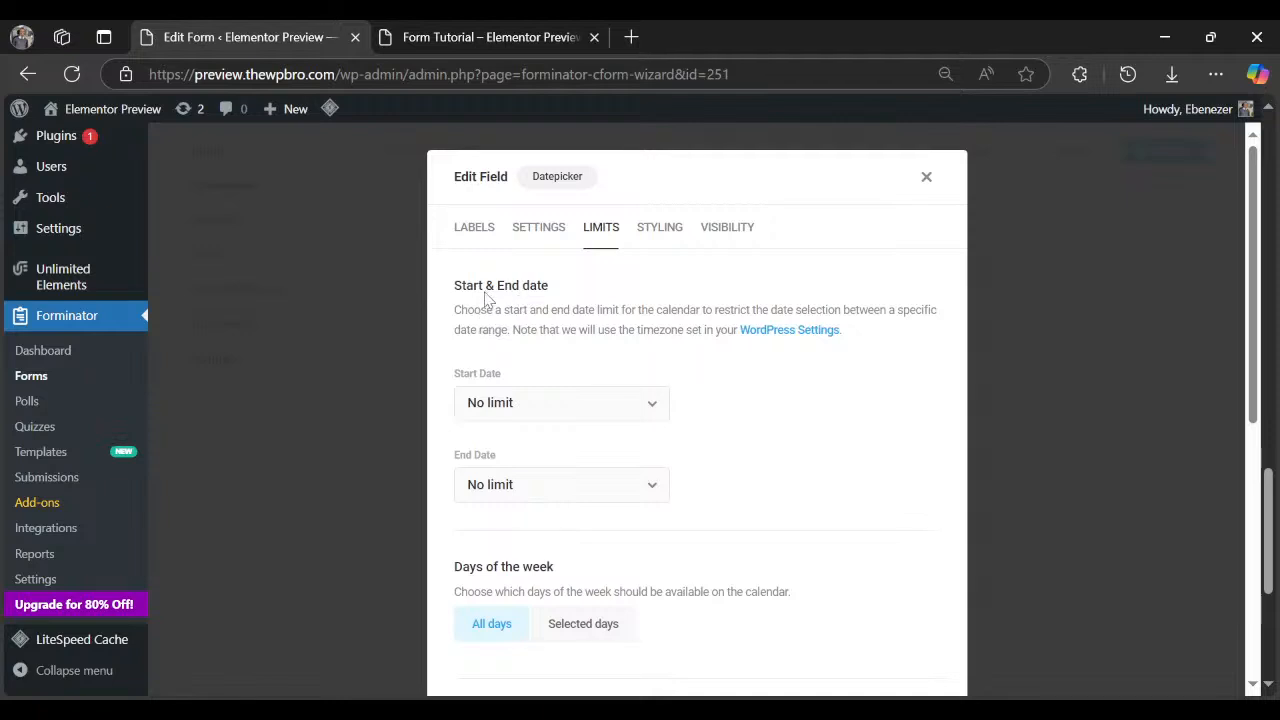
Keep both the start and end date limits at No limit.
drag(495, 310, 895, 310)
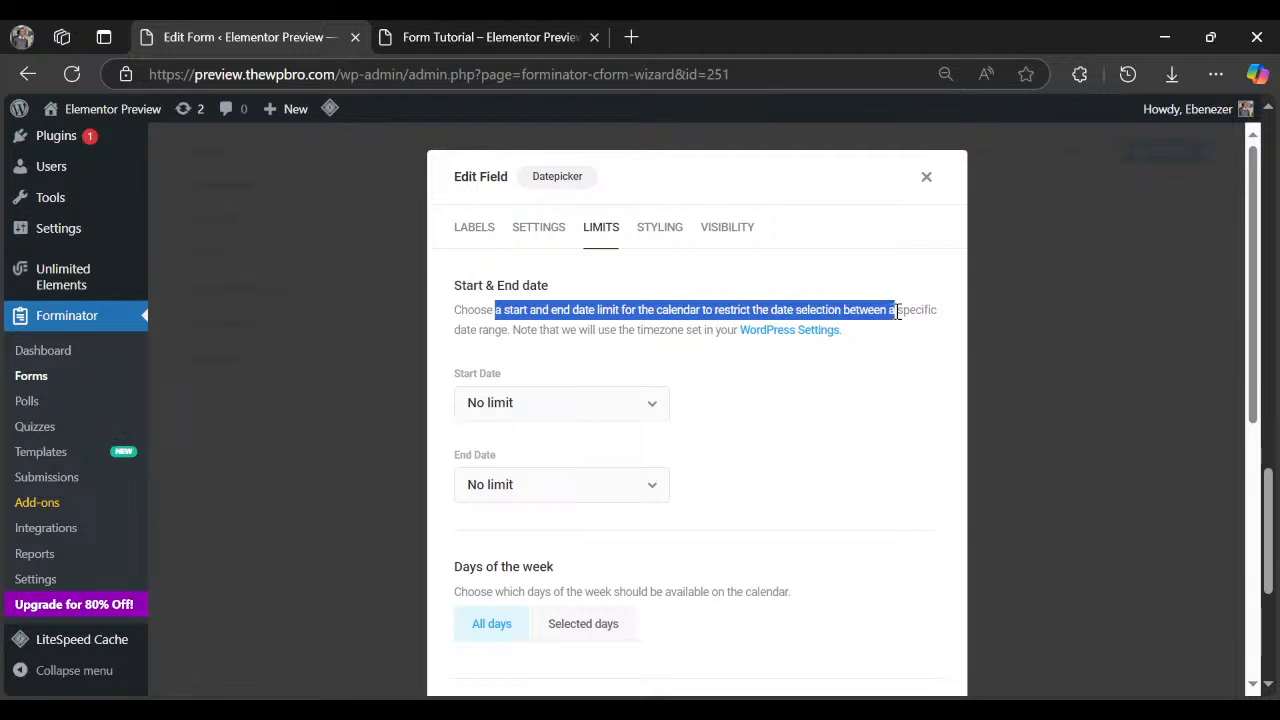
click(562, 336)
click(543, 401)
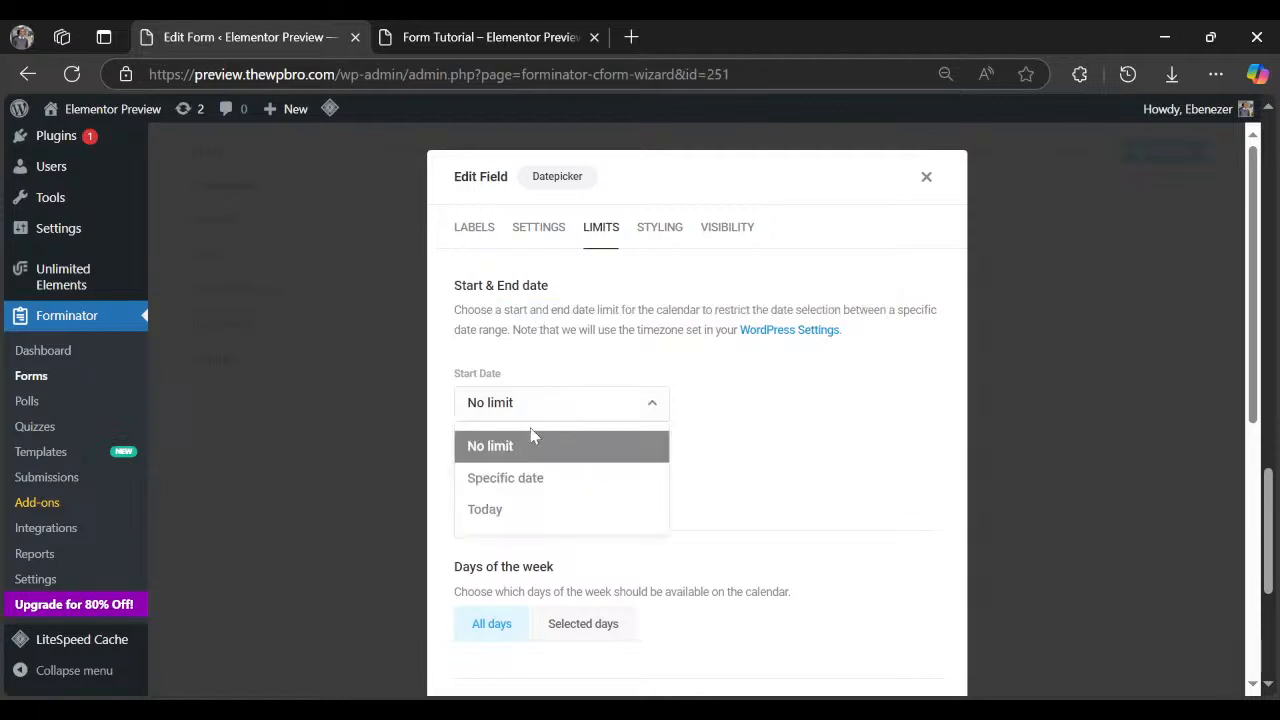
click(532, 445)
click(511, 485)
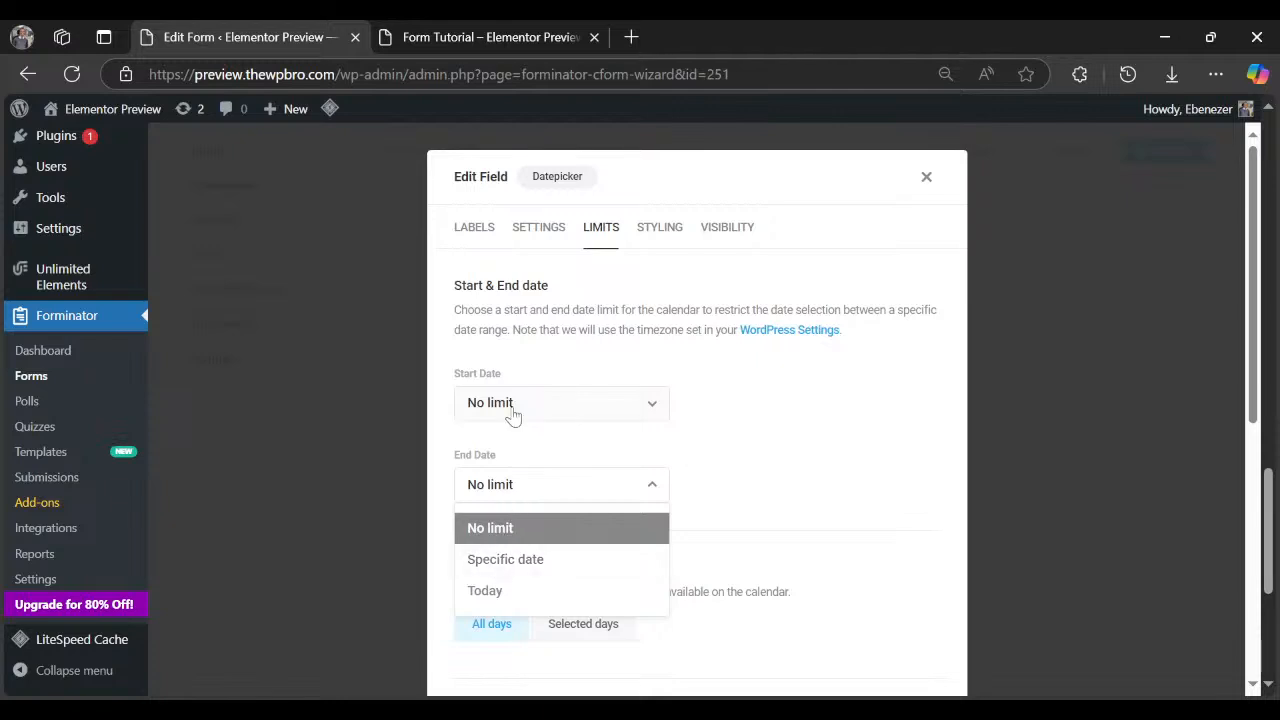
click(530, 370)
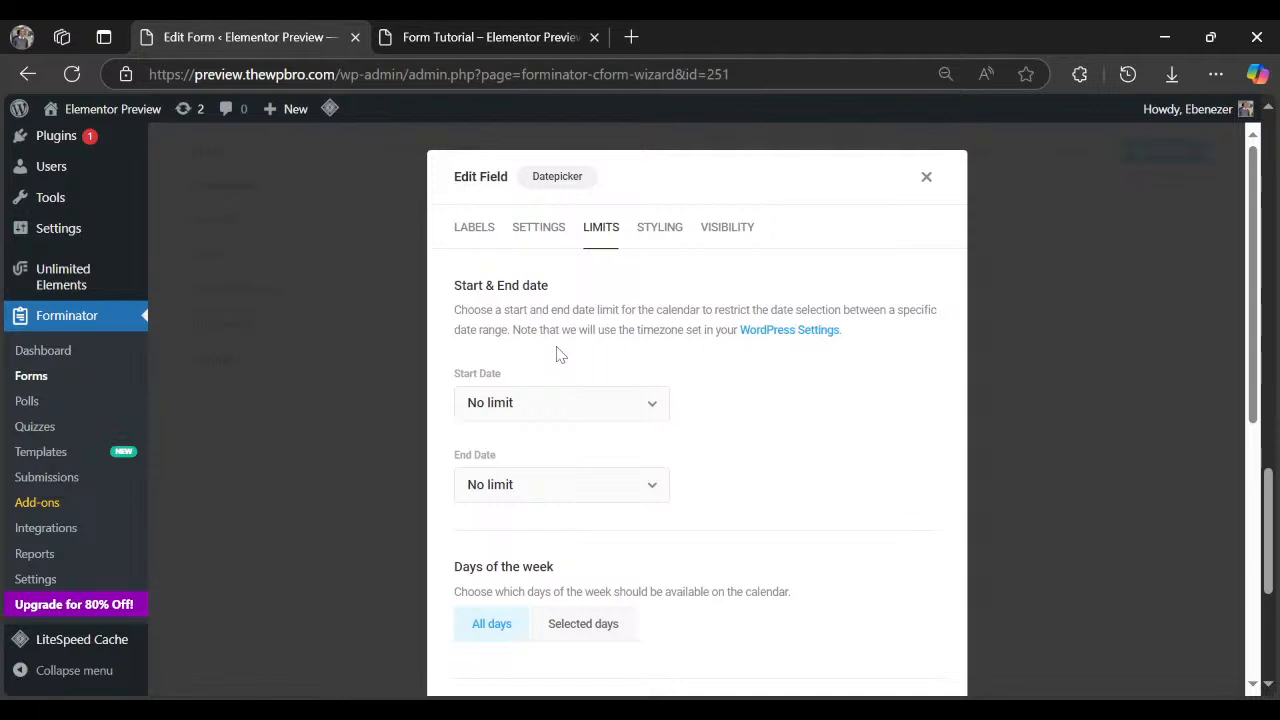
Restrict available days to Selected days, Monday through Friday.
scroll(560, 350, down, 3)
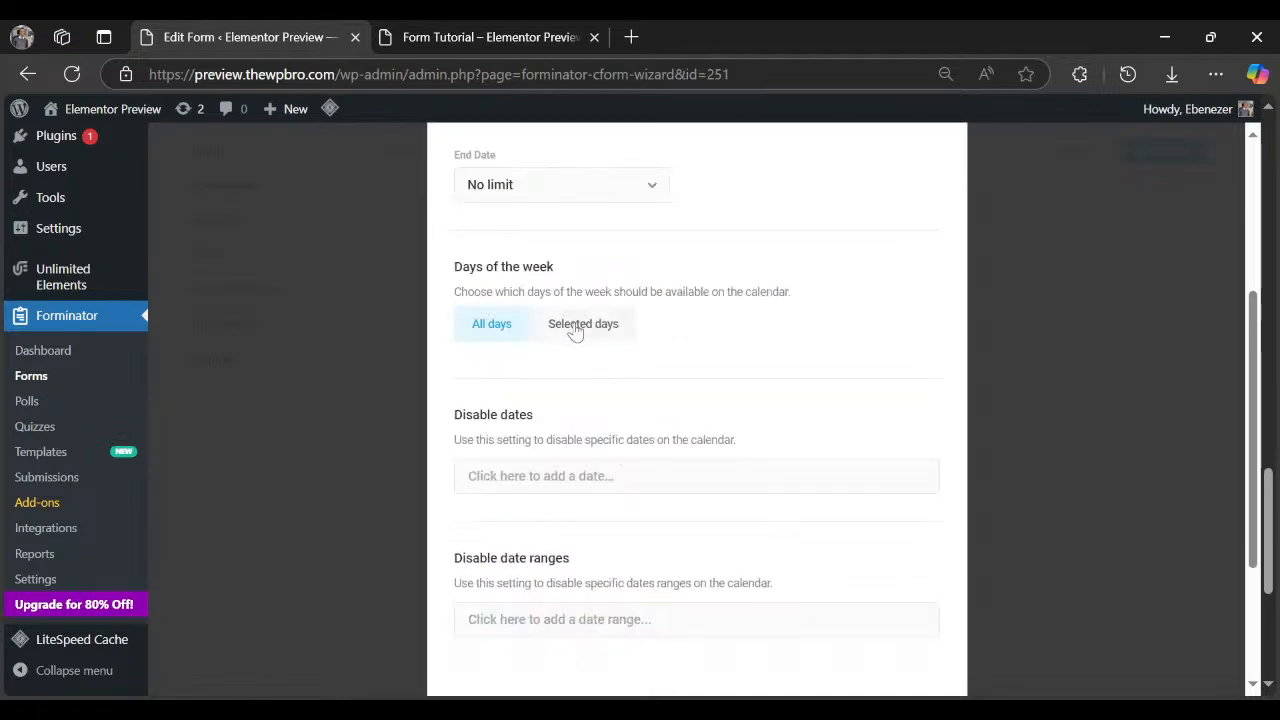
click(575, 331)
click(640, 389)
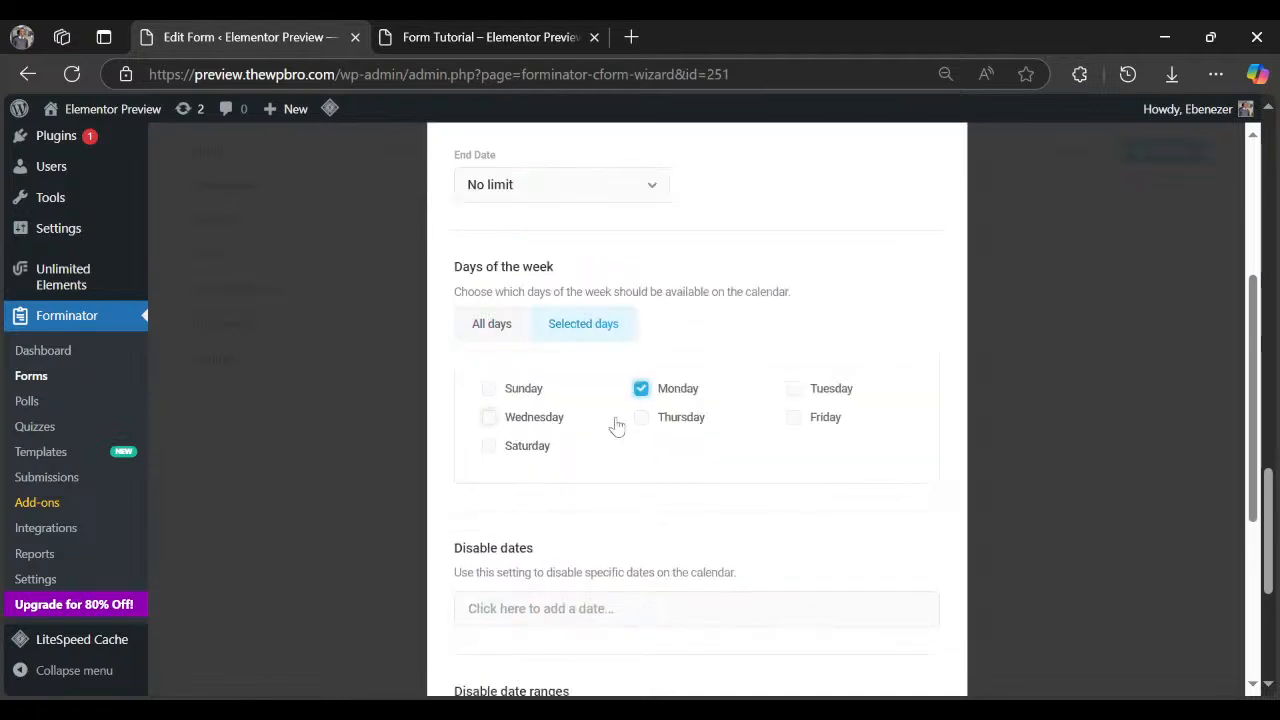
click(793, 388)
click(543, 420)
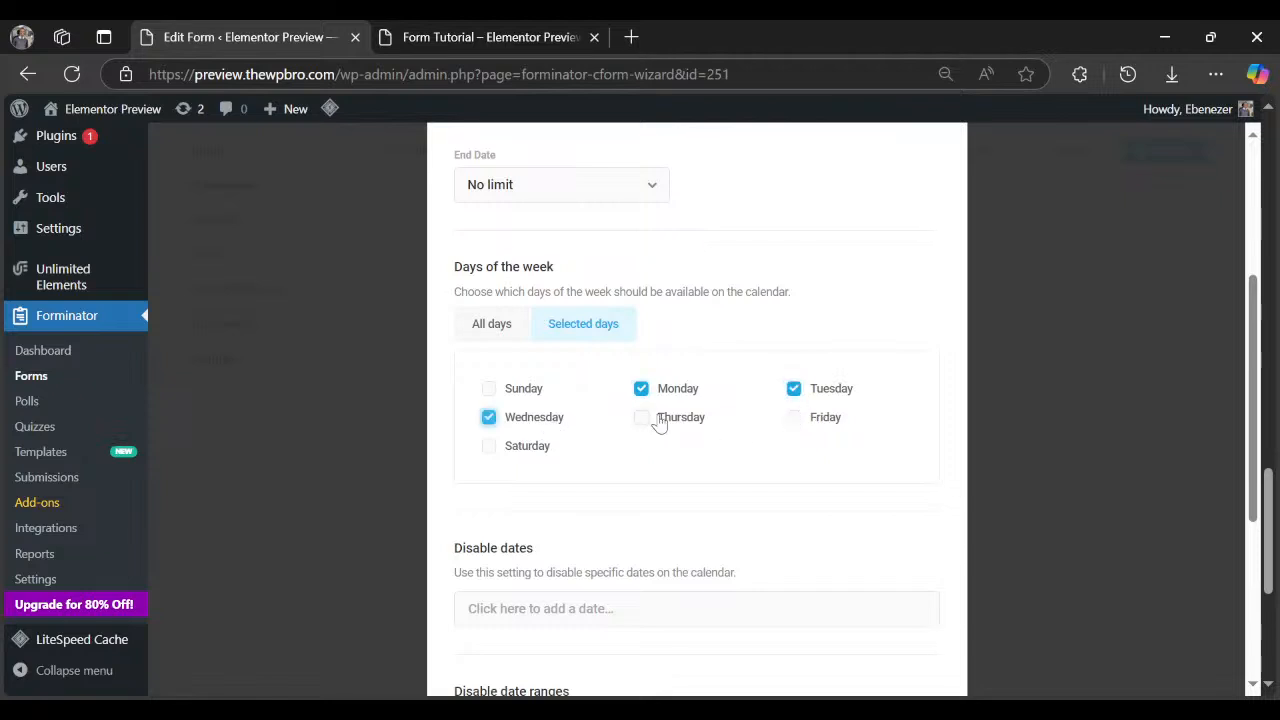
click(659, 422)
click(791, 419)
scroll(497, 495, down, 1)
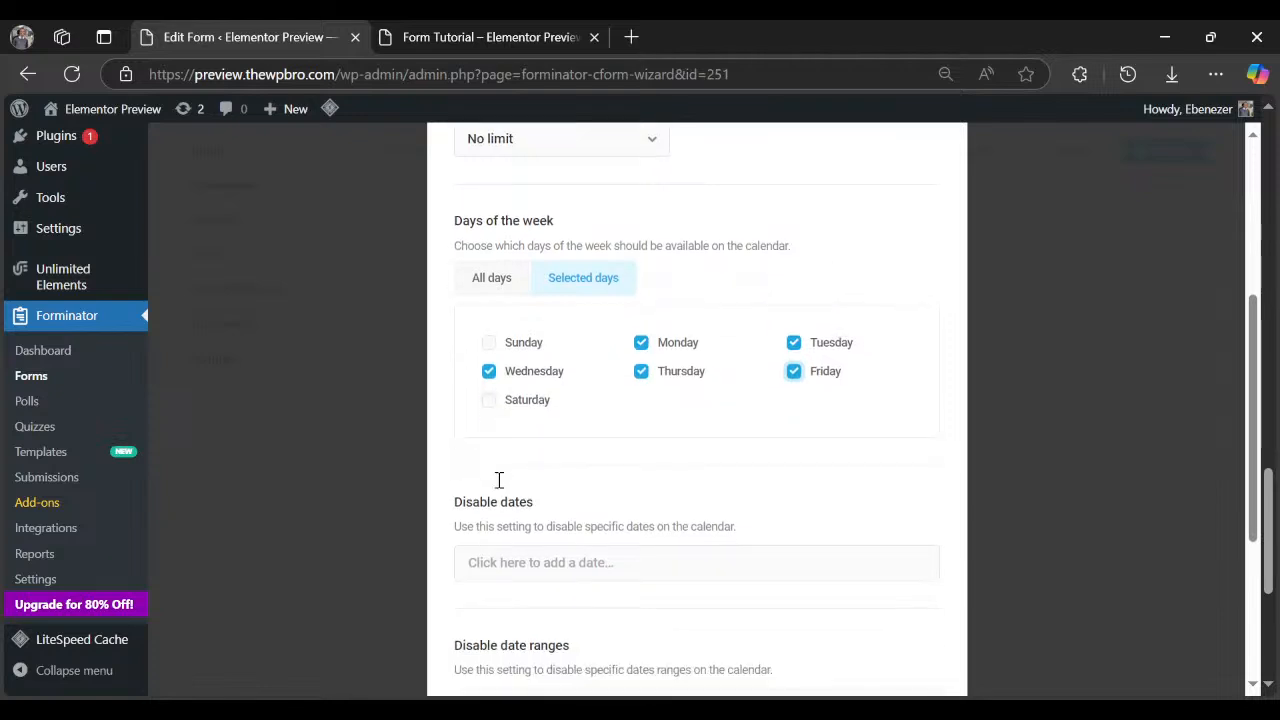
scroll(499, 480, down, 3)
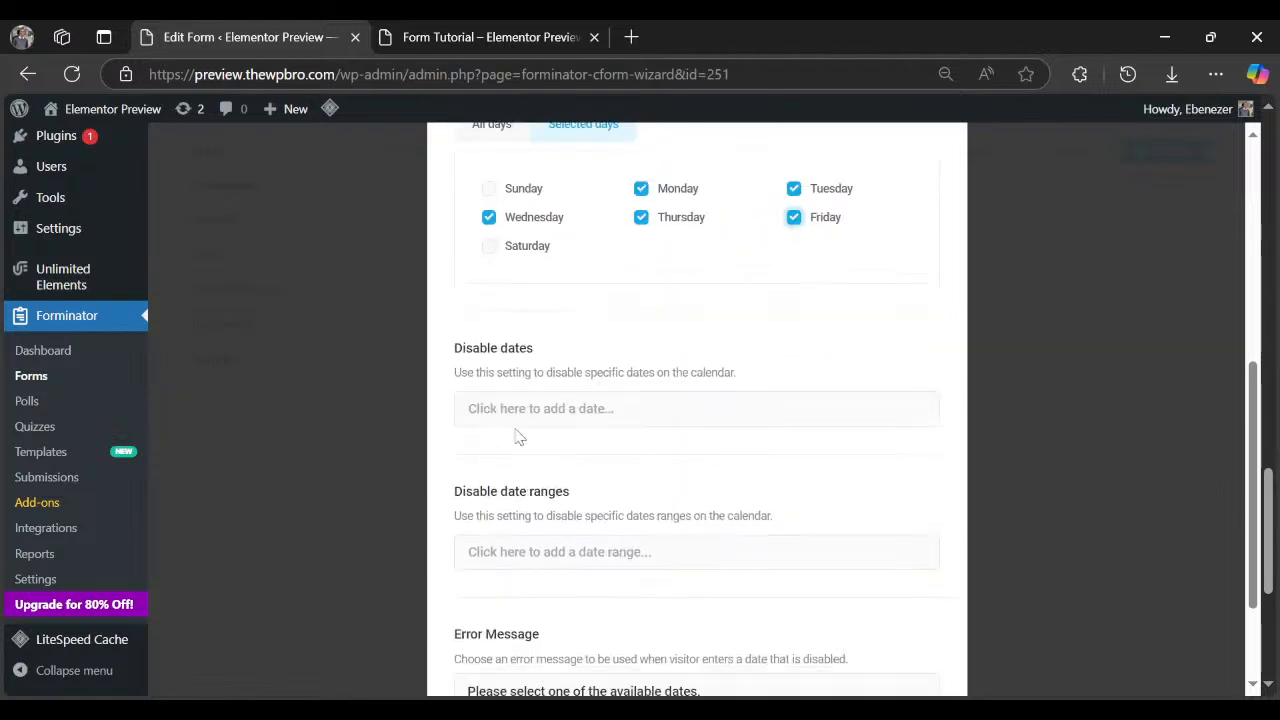
click(510, 405)
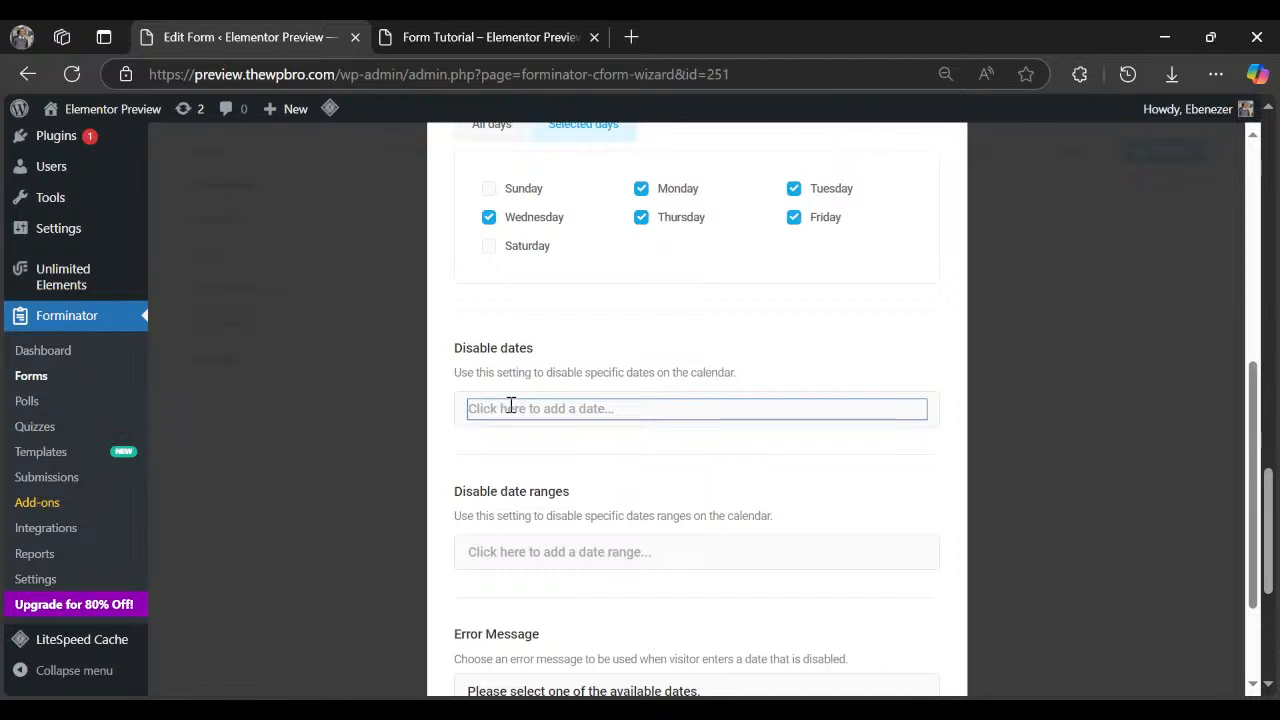
Enter 25/12/2024 as a disabled date.
text(dece)
key(BackSpace)
key(BackSpace)
key(BackSpace)
key(BackSpace)
click(557, 474)
scroll(598, 433, down, 1)
click(606, 307)
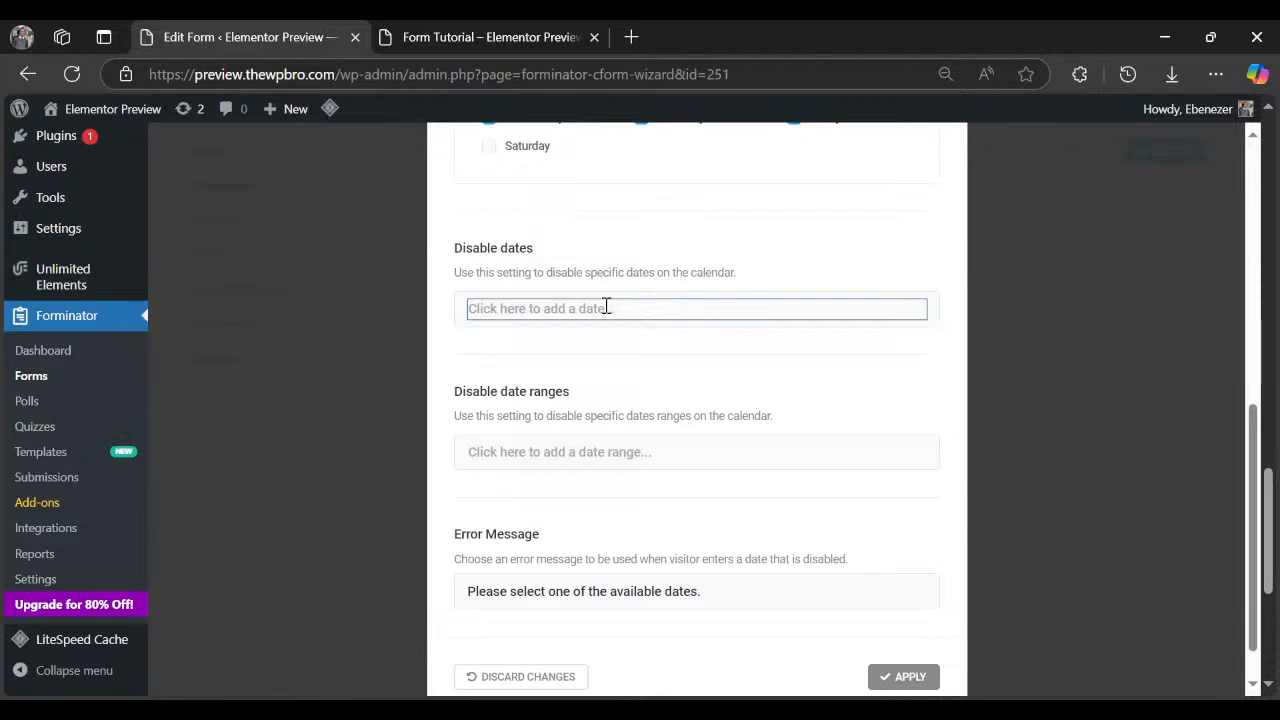
text(25/12/2024)
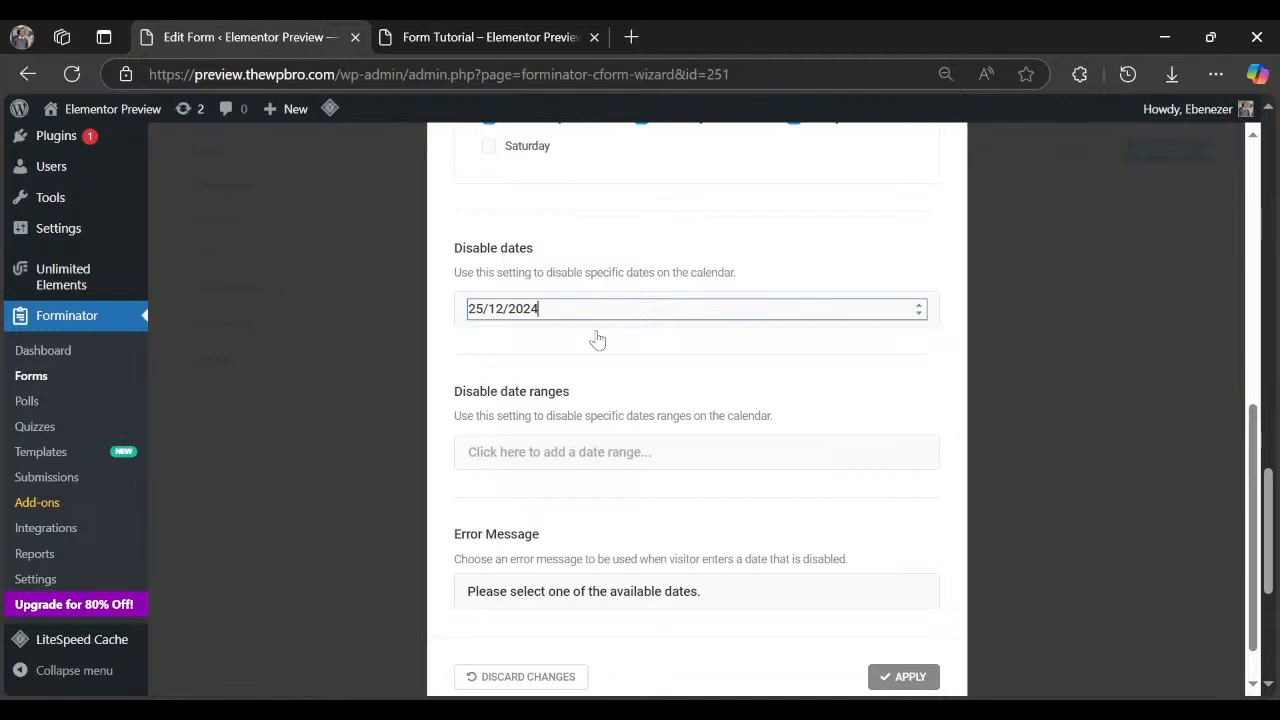
click(606, 366)
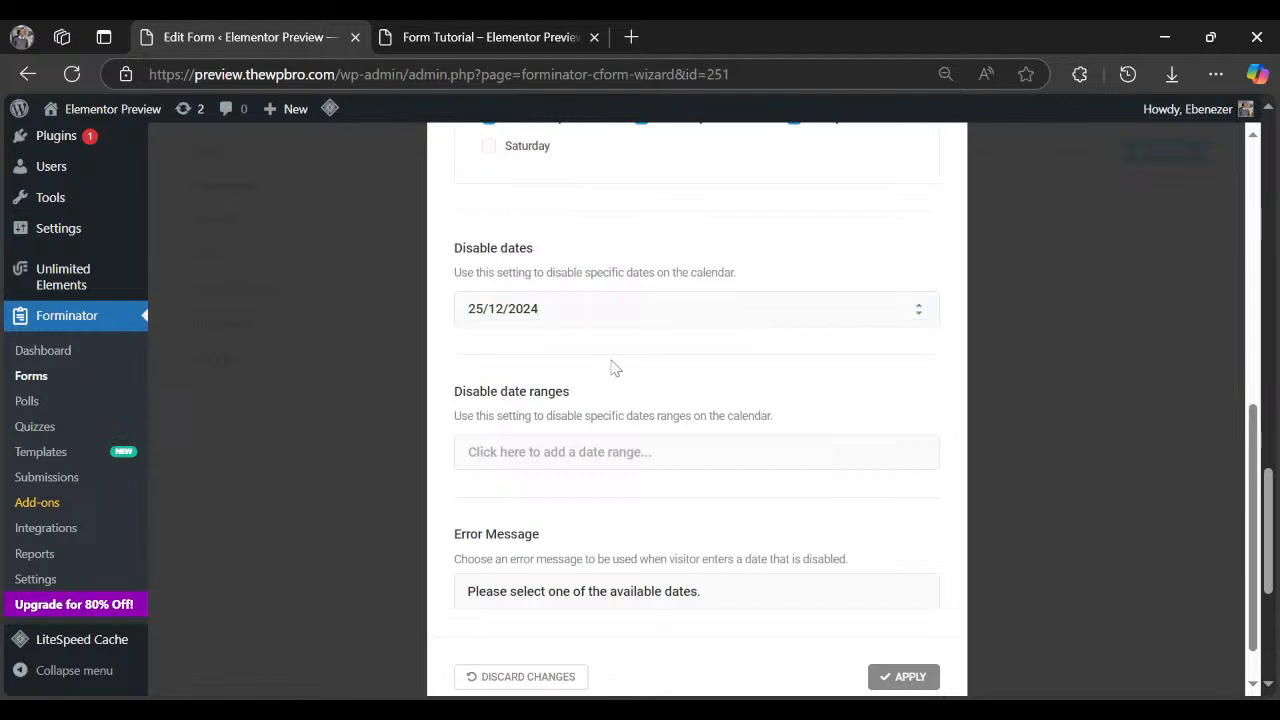
Replace the disabled date with 01/01/2025.
click(562, 308)
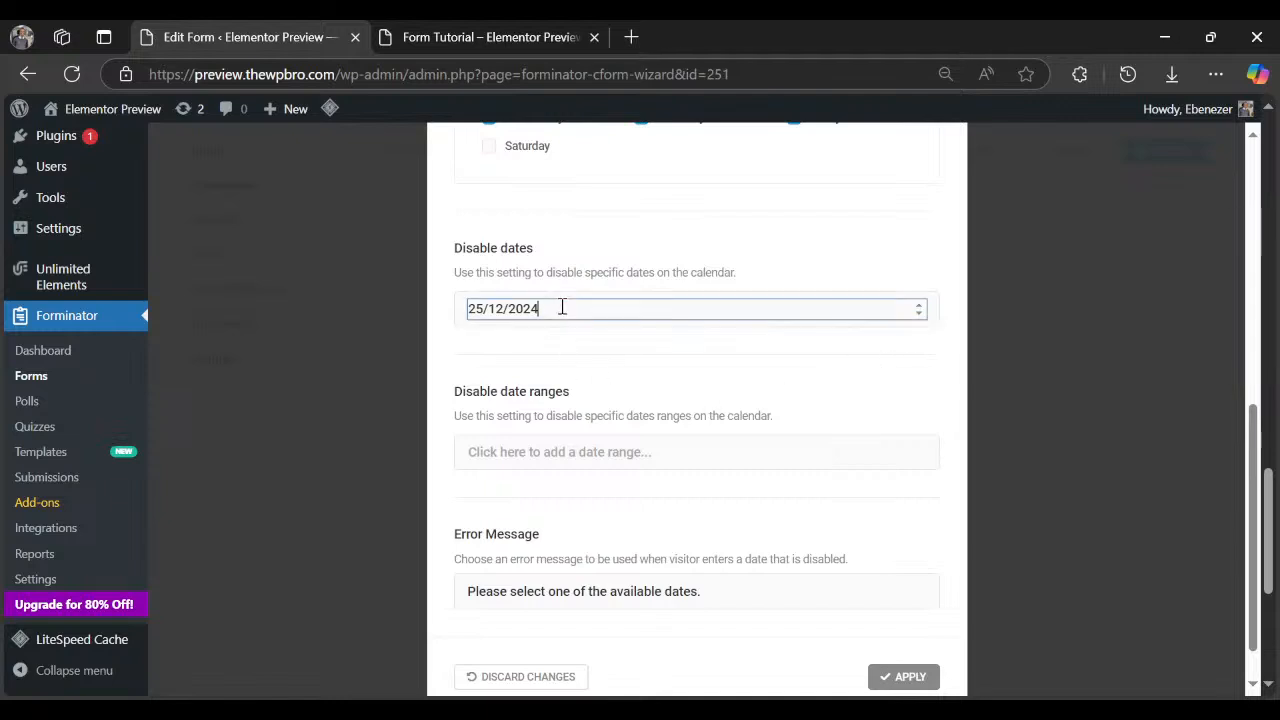
click(579, 359)
click(584, 309)
key(ctrl+a)
key(BackSpace)
text(01/01/)
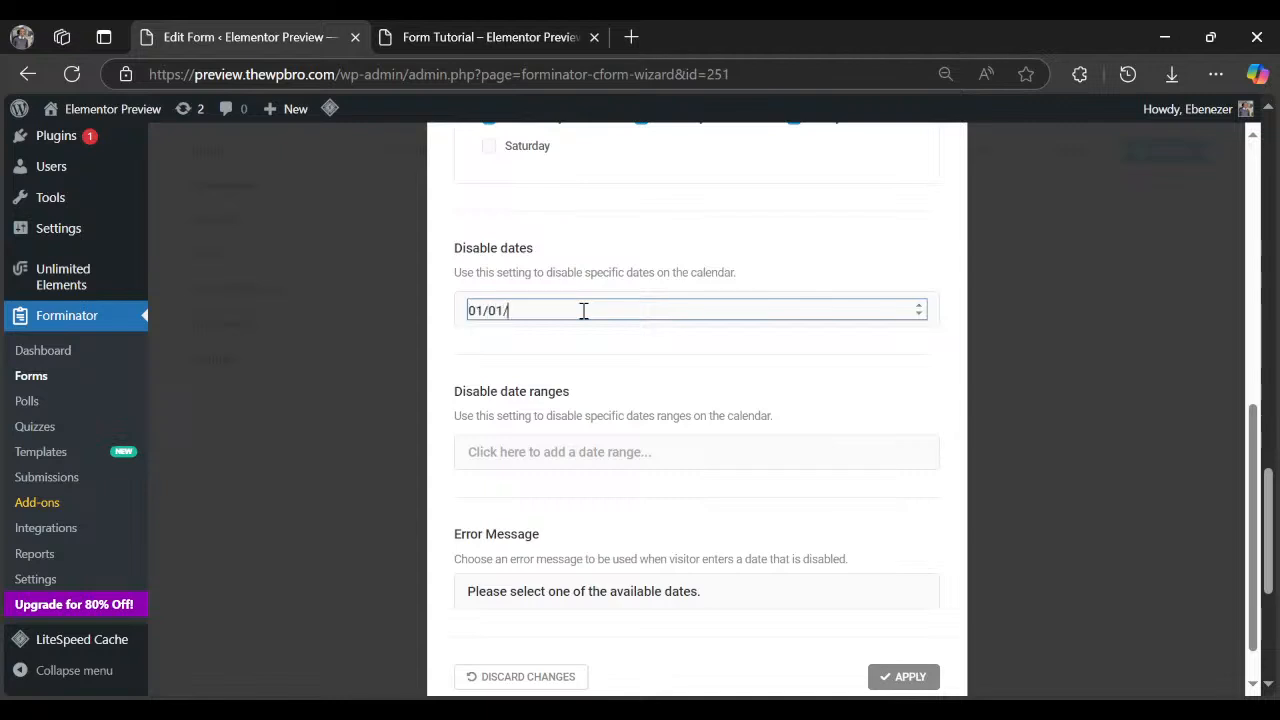
text(2025)
key(Return)
click(935, 345)
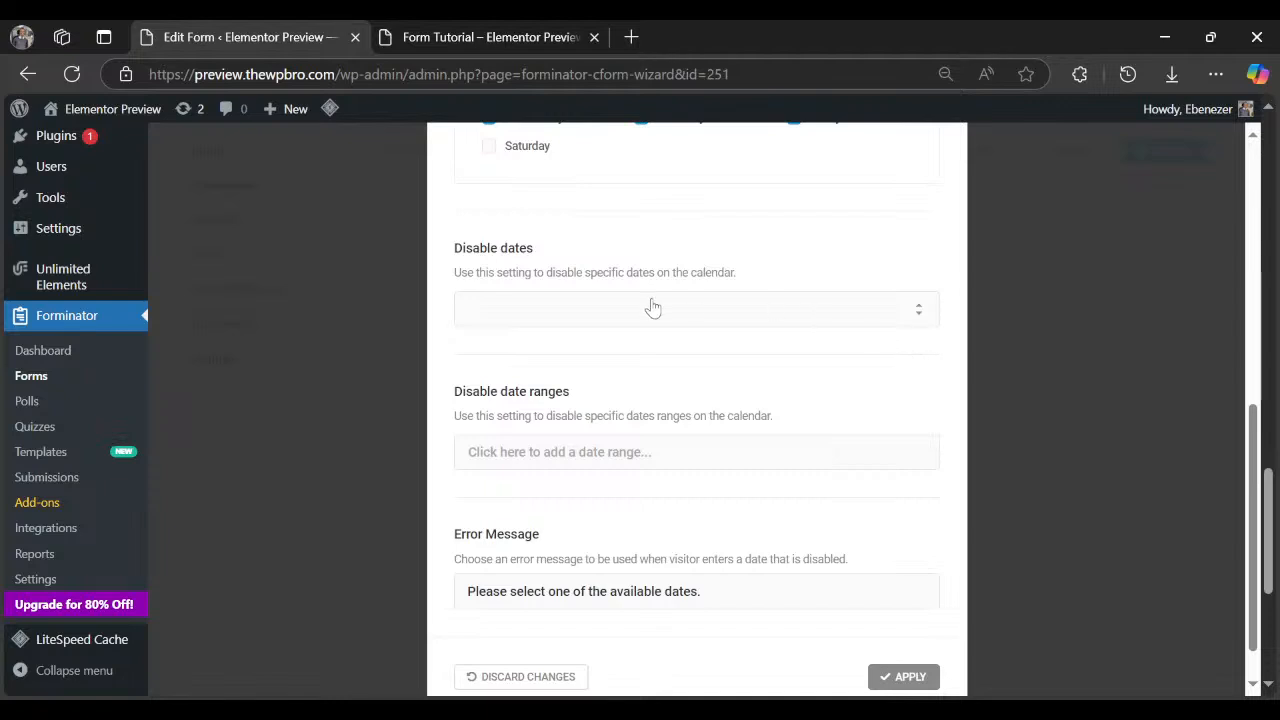
Try out the calendar for disabling a date range.
drag(453, 392, 477, 397)
click(543, 451)
scroll(598, 514, down, 1)
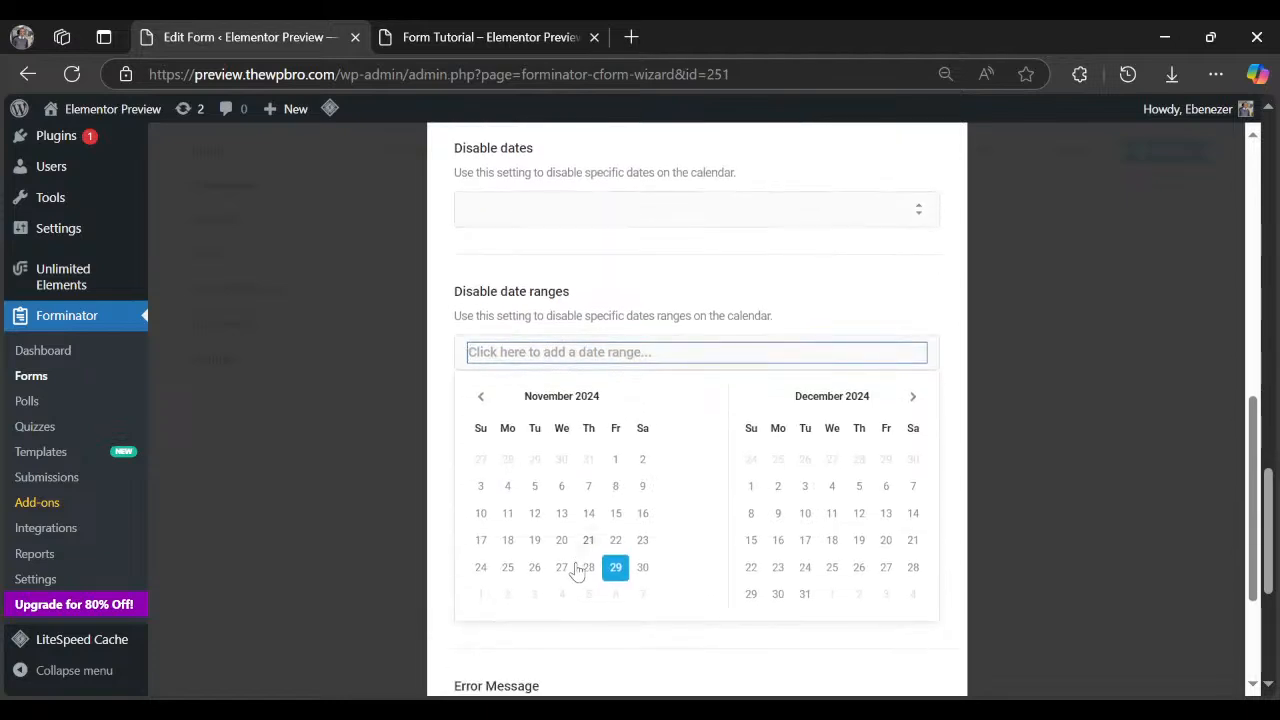
scroll(560, 480, up, 10)
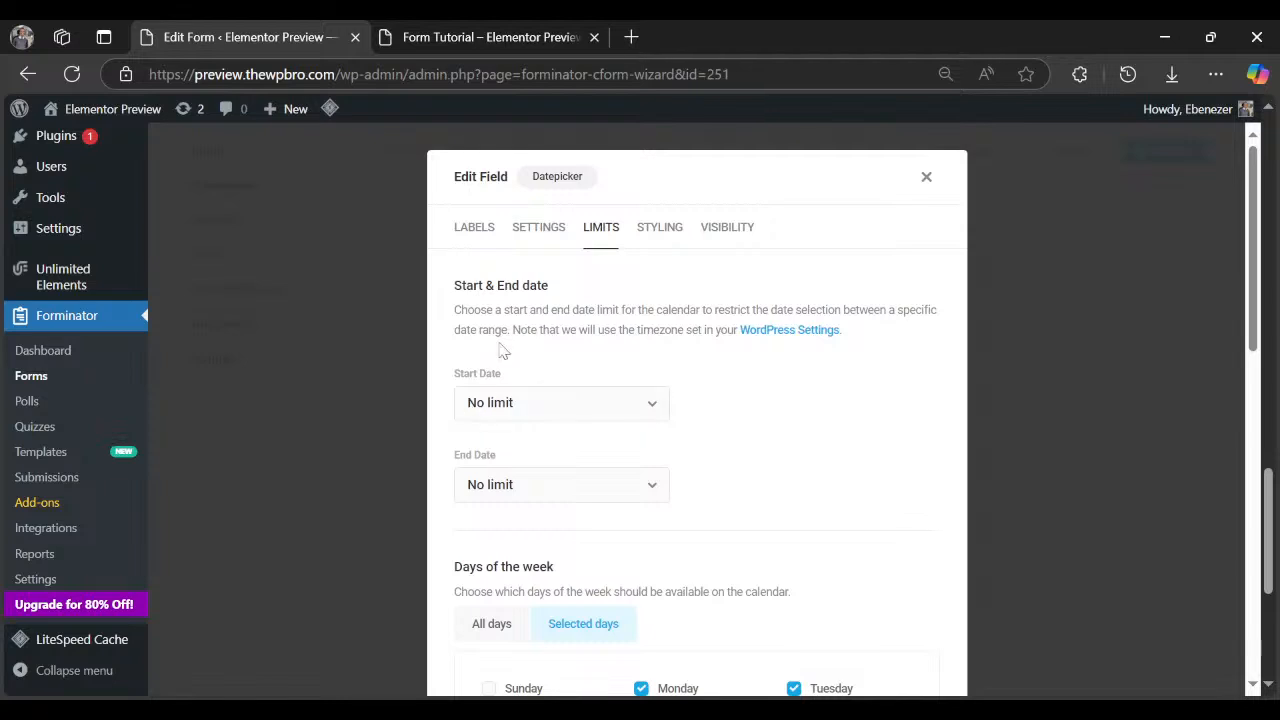
scroll(503, 350, down, 10)
click(503, 350)
scroll(514, 360, down, 1)
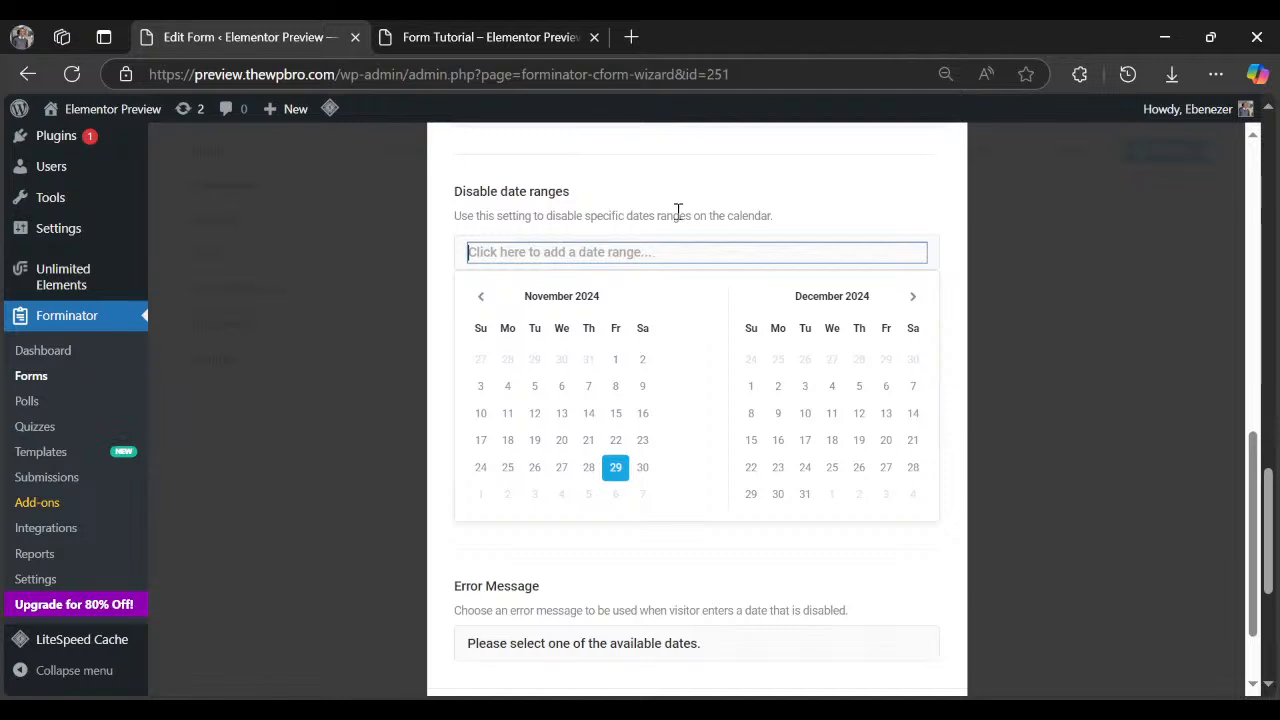
scroll(611, 409, up, 2)
click(611, 406)
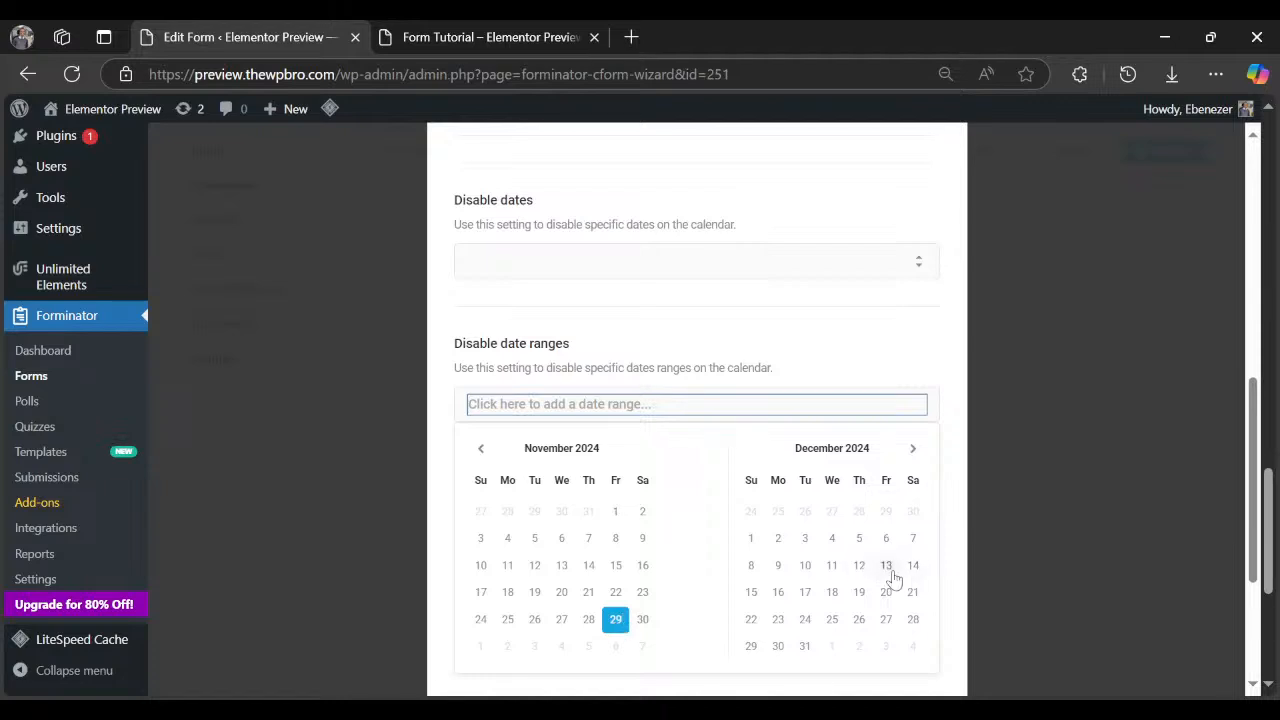
click(717, 423)
click(600, 340)
click(634, 395)
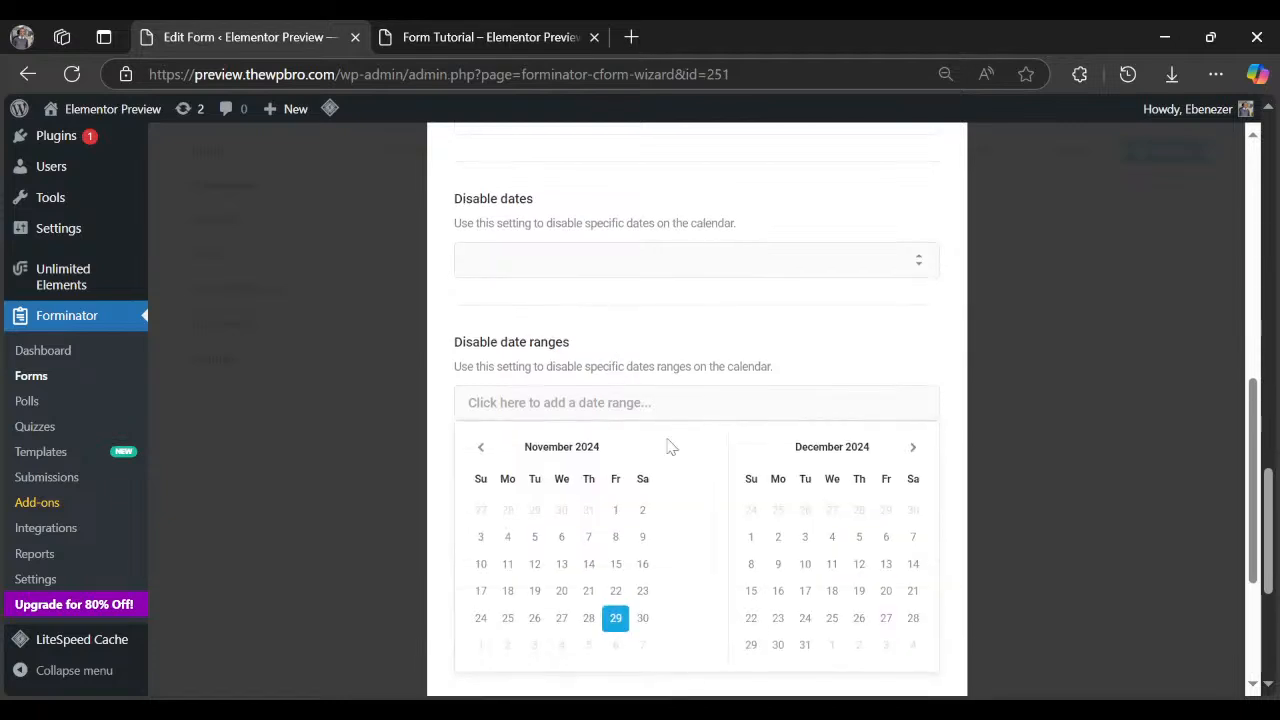
scroll(675, 490, down, 2)
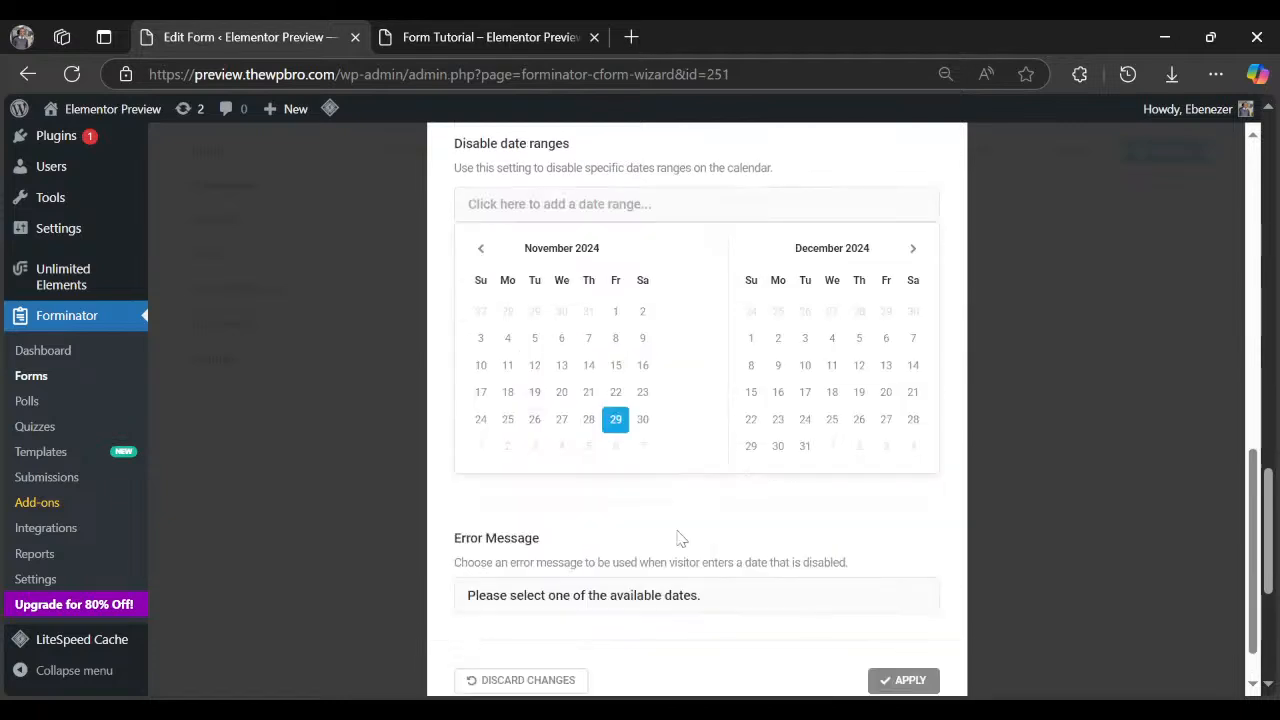
scroll(700, 400, up, 8)
Review Styling and Visibility, apply the Datepicker changes, and check the live preview.
click(658, 232)
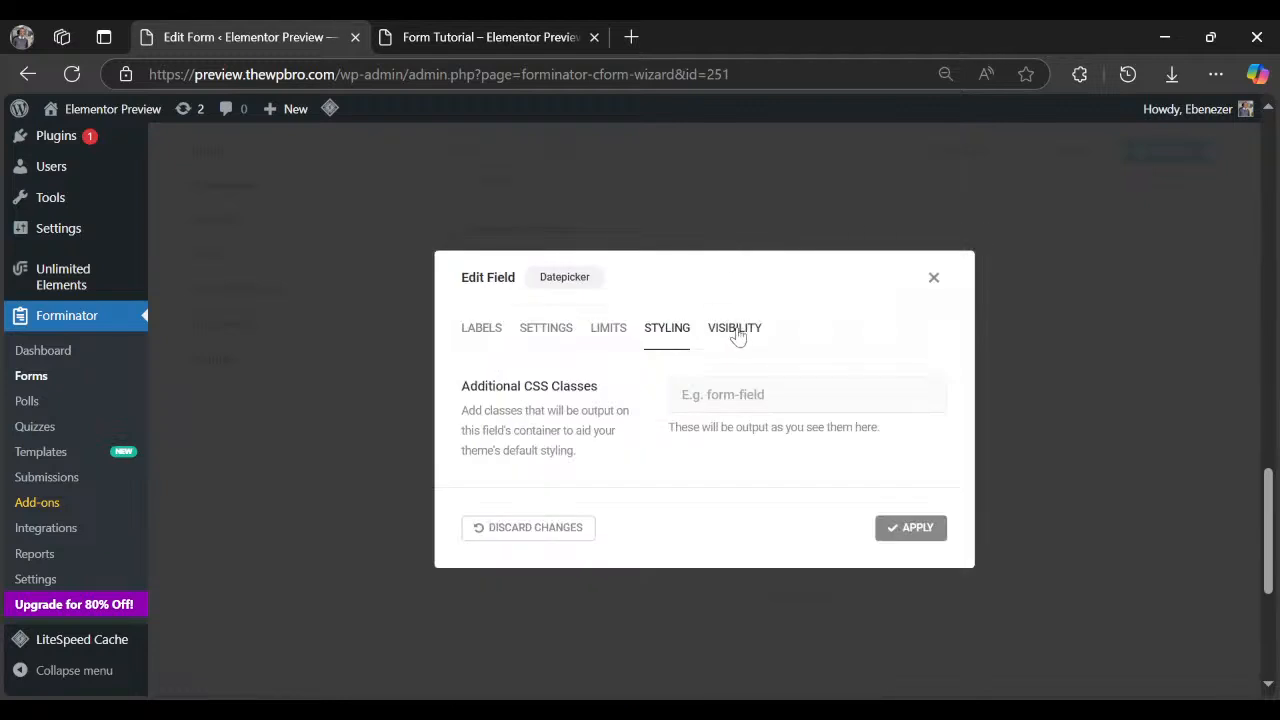
click(737, 333)
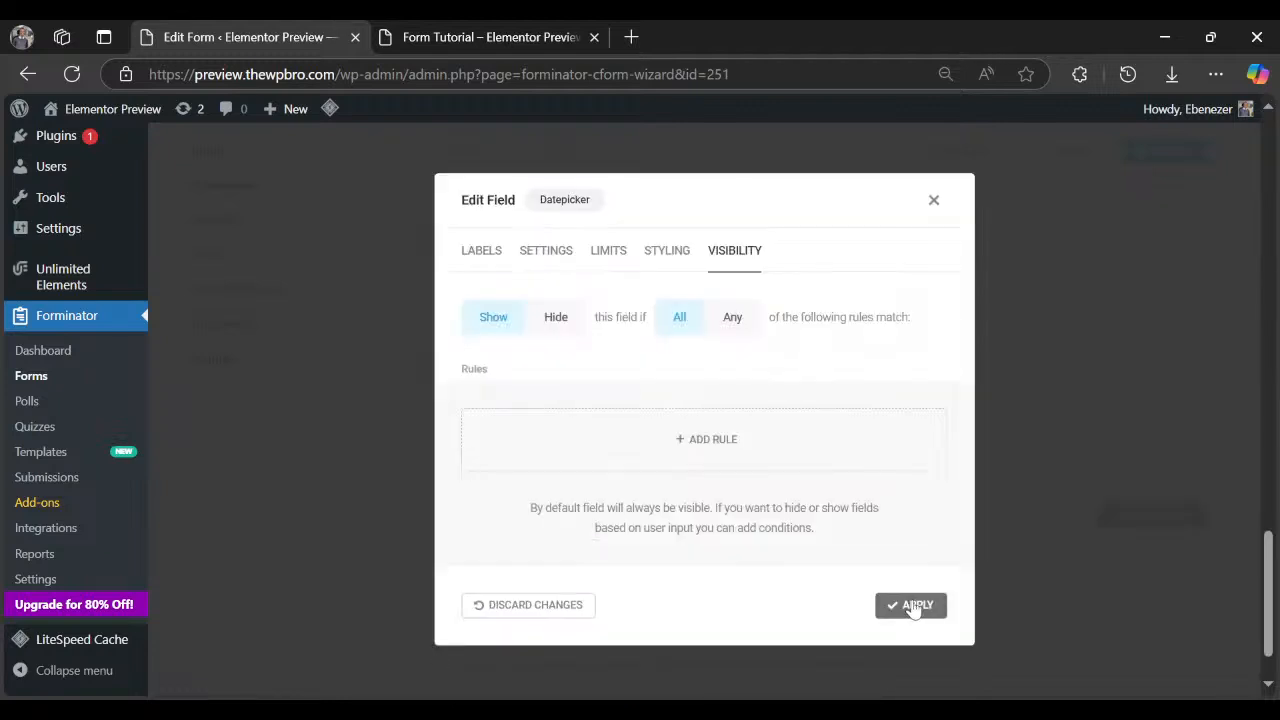
click(911, 605)
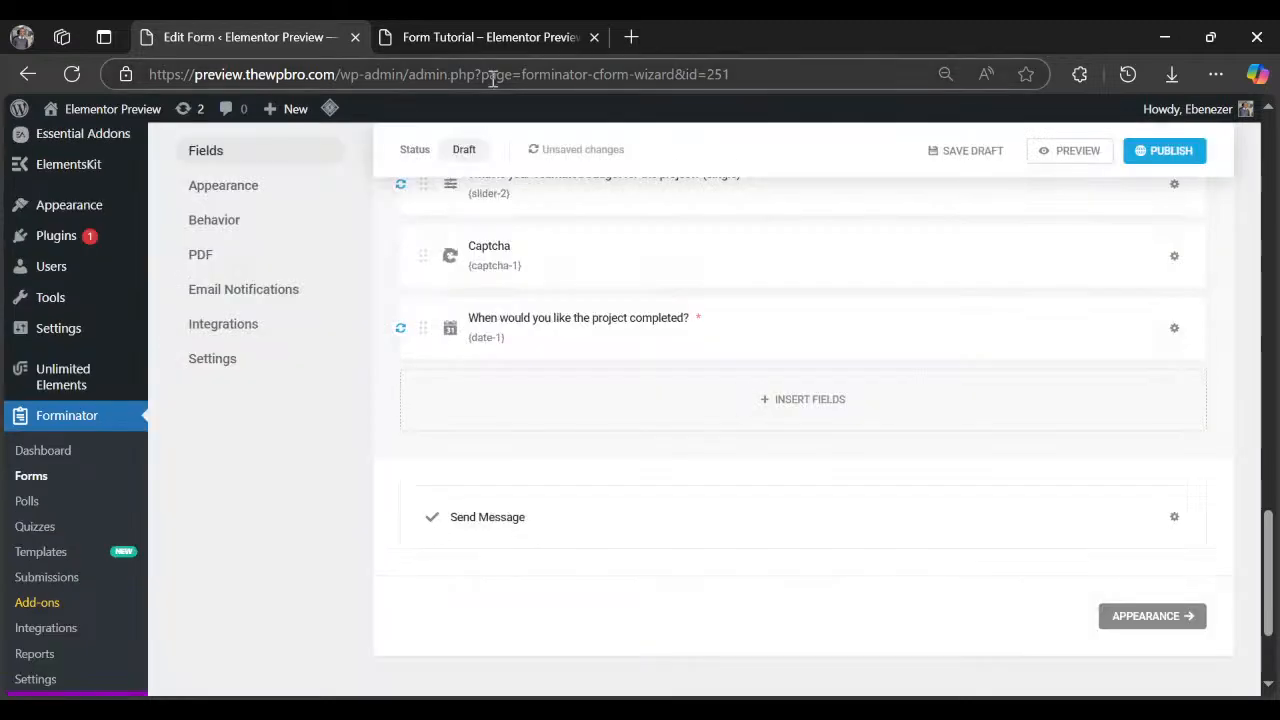
click(483, 40)
click(598, 377)
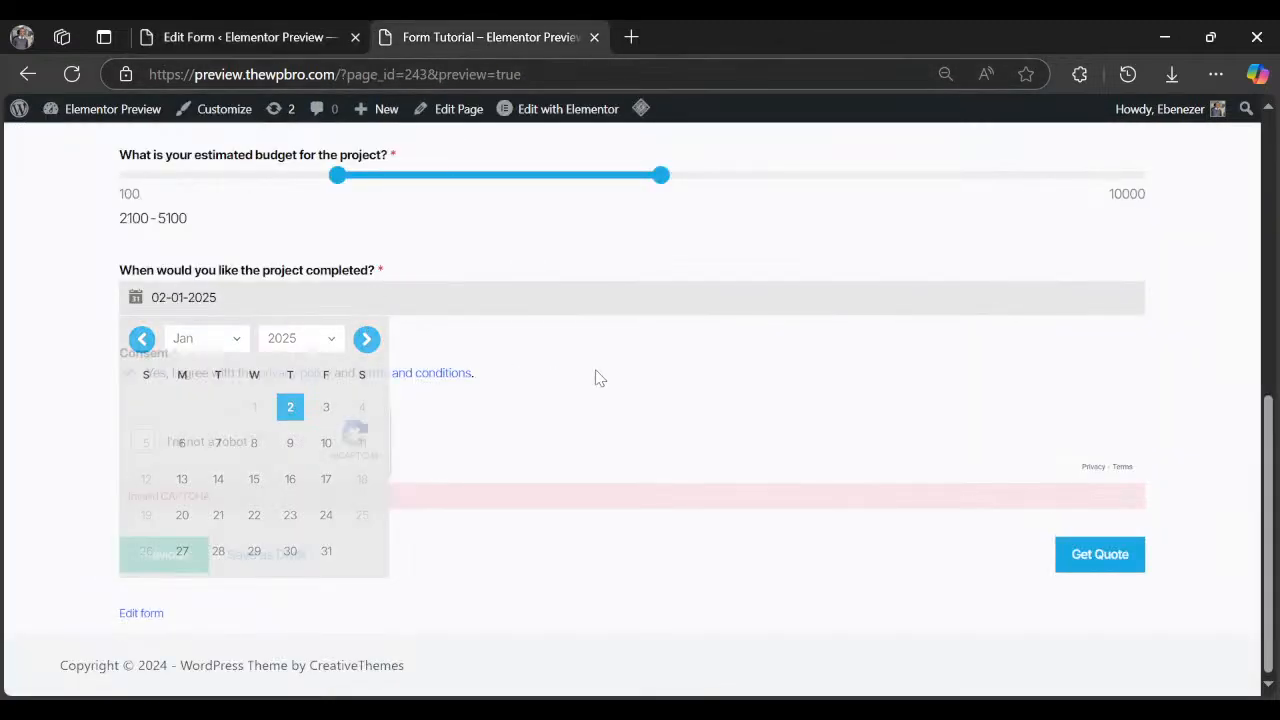
click(246, 31)
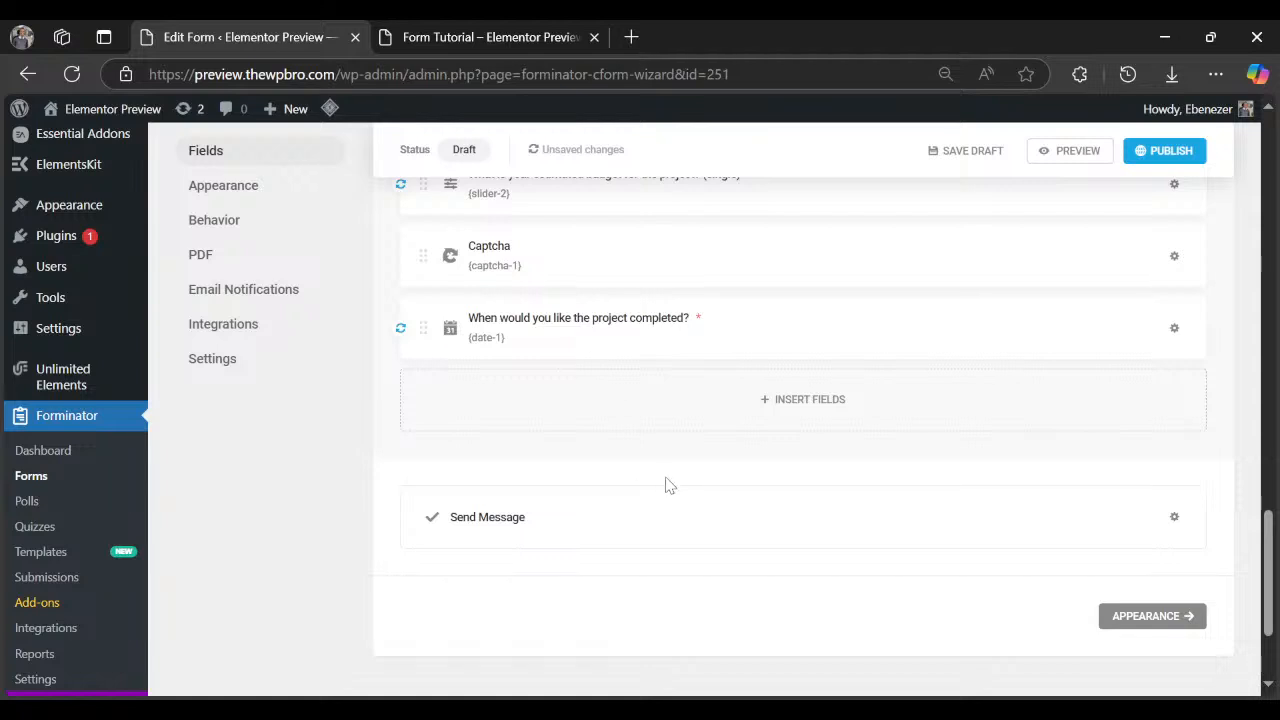
Insert a Consent field into the form.
click(708, 408)
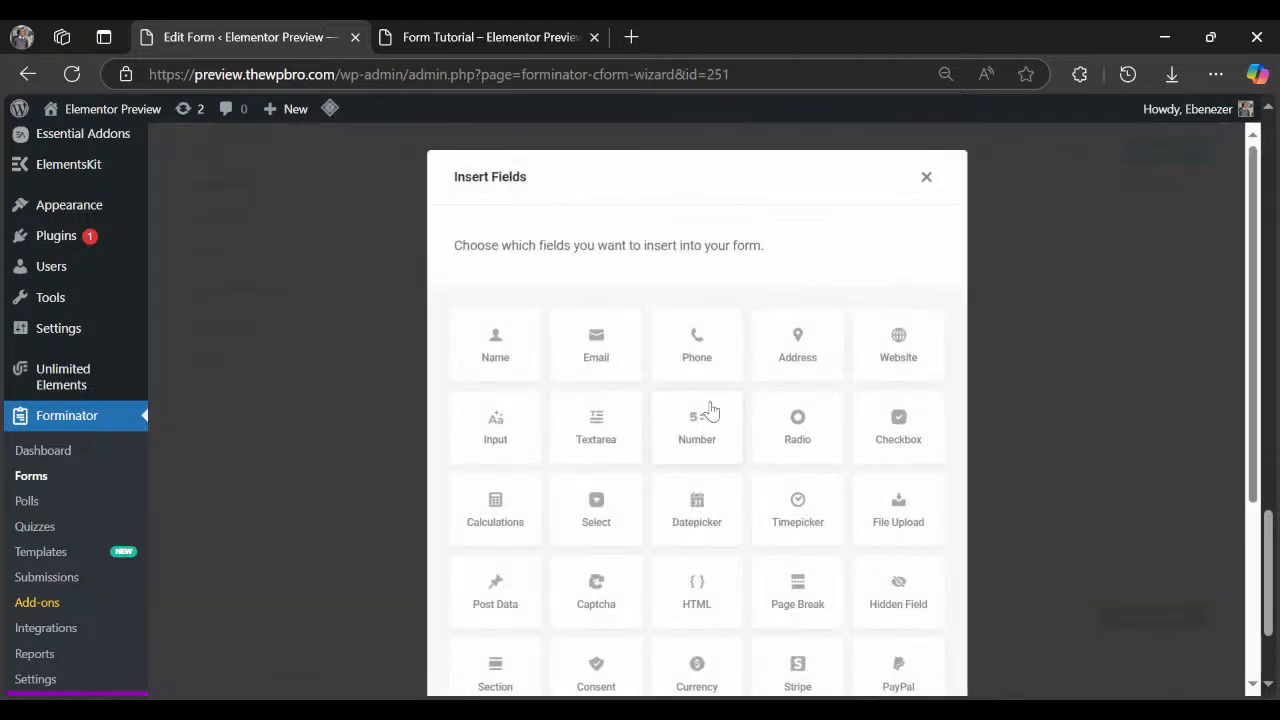
scroll(709, 410, down, 5)
click(596, 404)
click(421, 30)
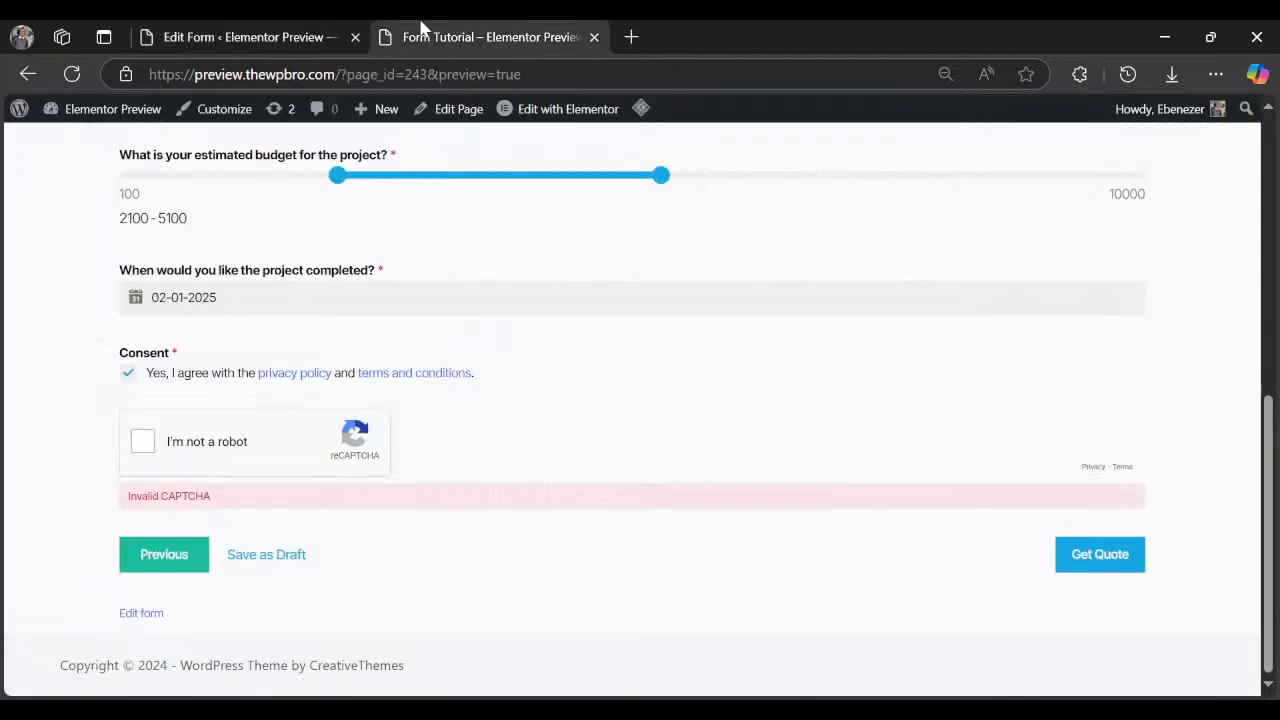
click(282, 37)
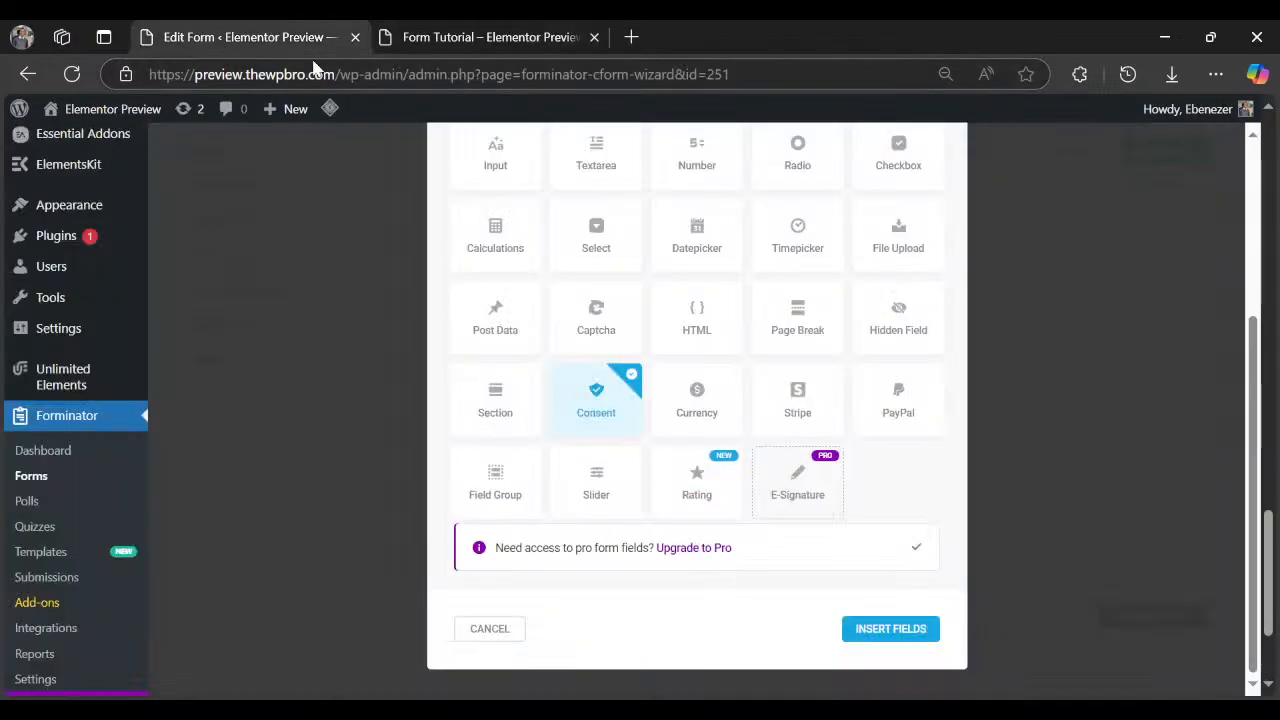
click(905, 628)
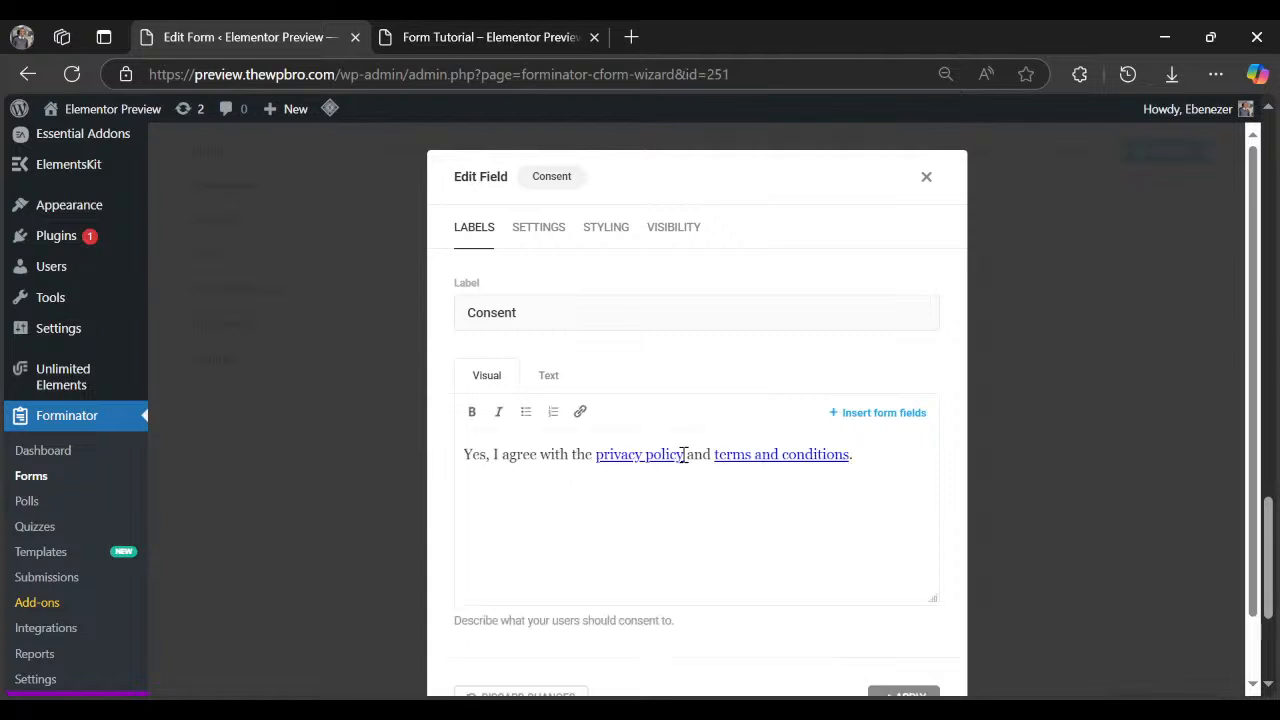
Check the privacy policy and terms links, apply the Consent field, and view the live form.
click(621, 456)
click(783, 454)
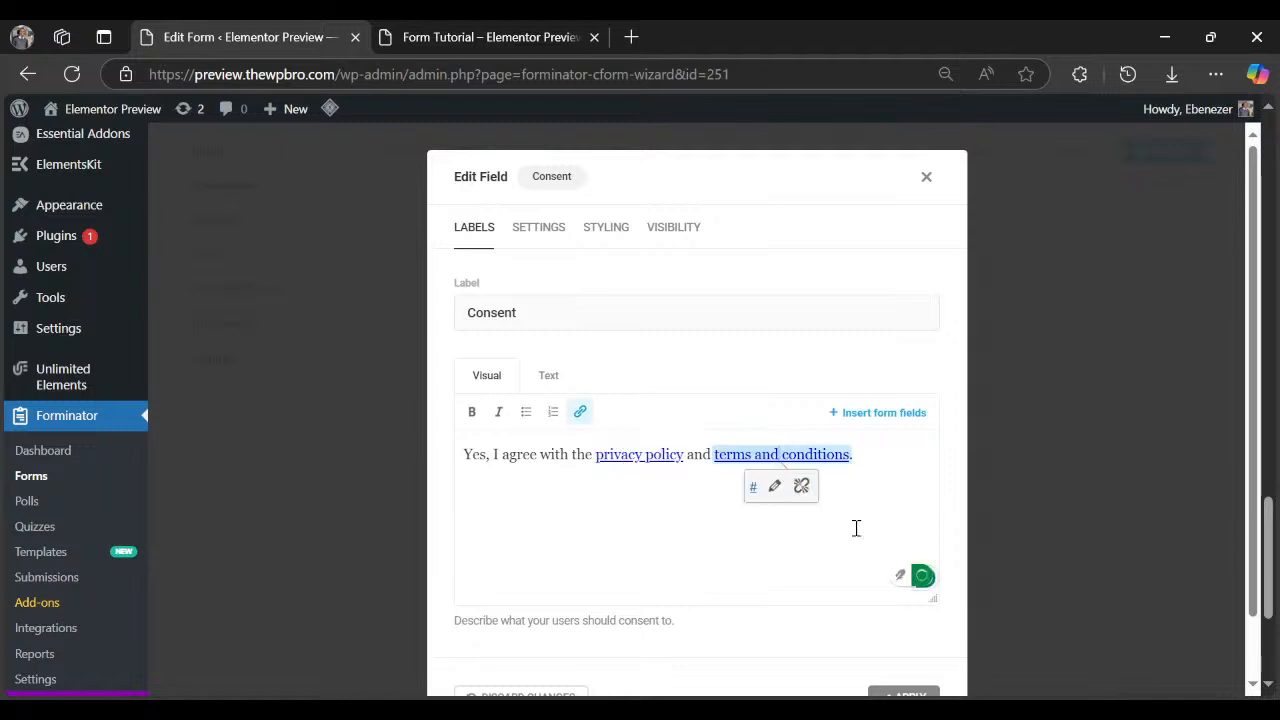
click(905, 693)
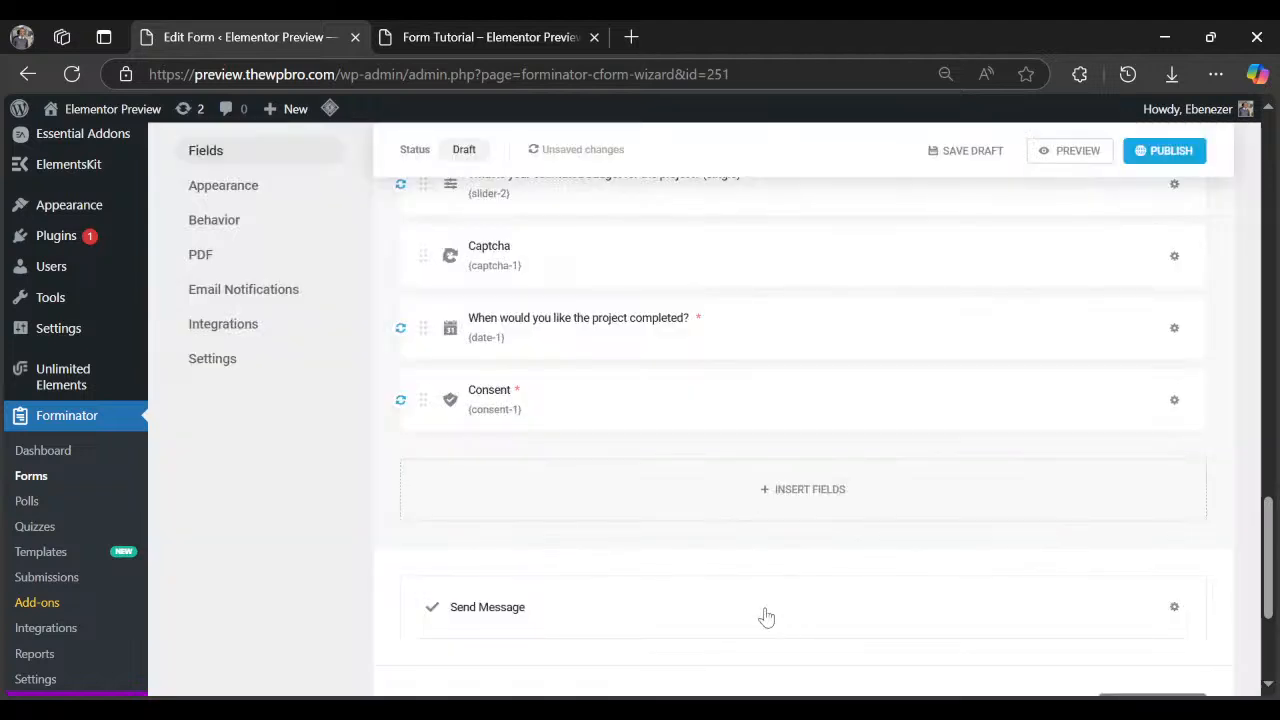
click(503, 28)
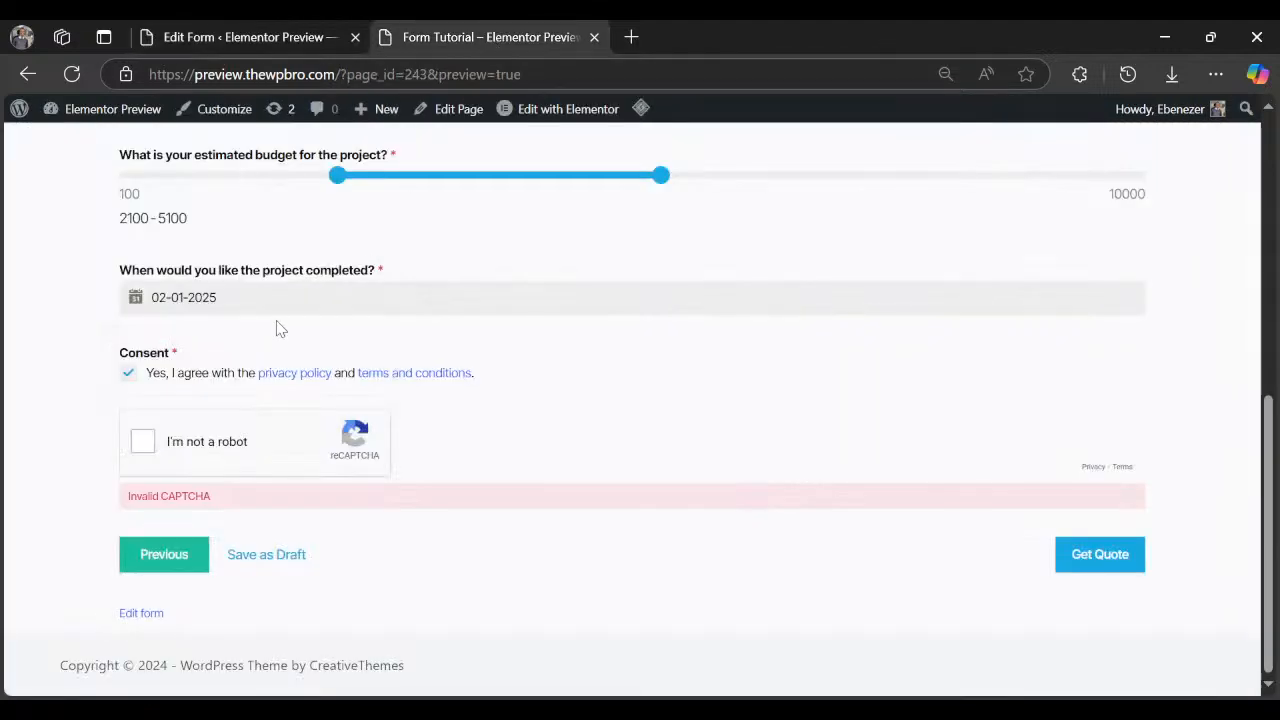
Drag the Captcha field below Consent and scroll down toward the Appearance step.
click(242, 45)
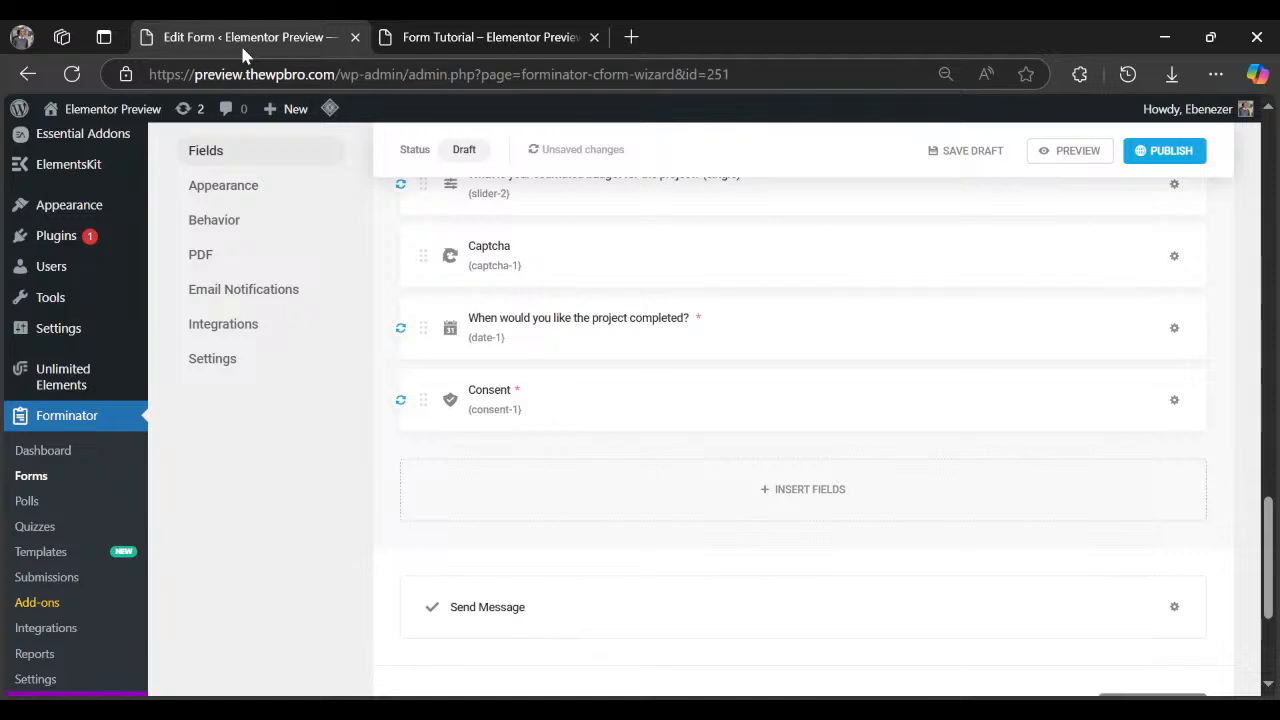
drag(534, 258, 590, 444)
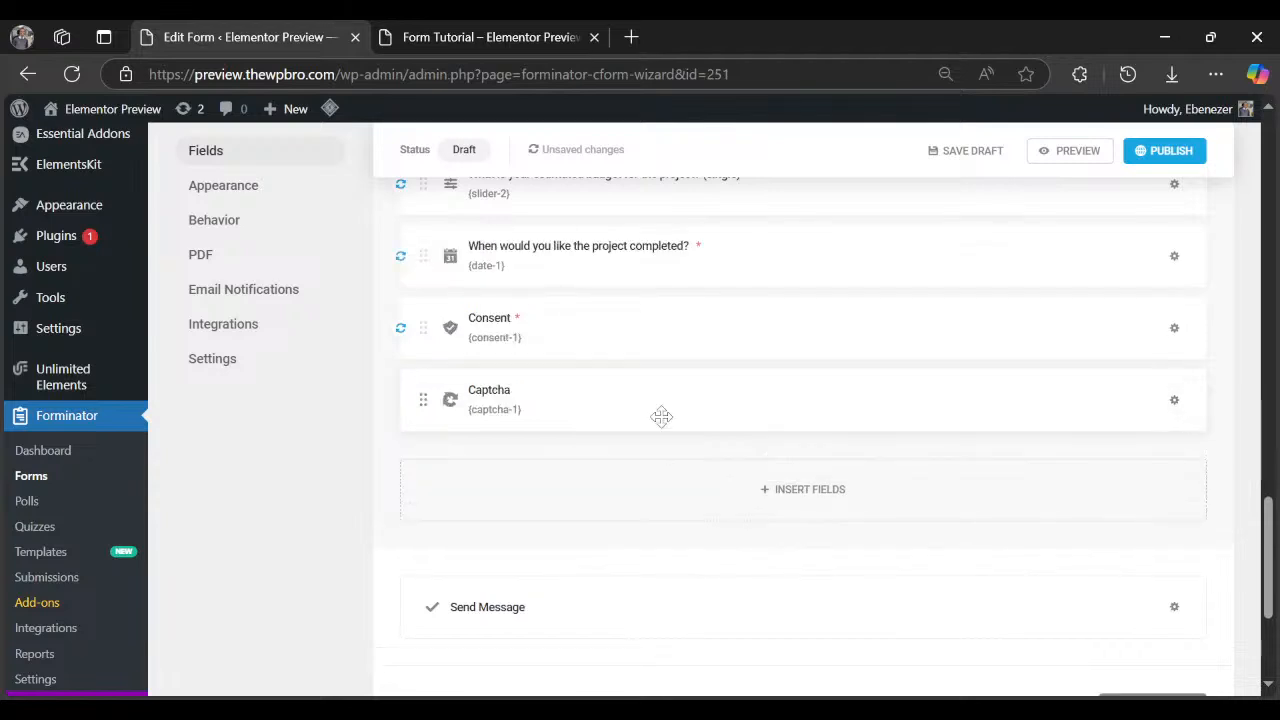
scroll(594, 370, up, 1)
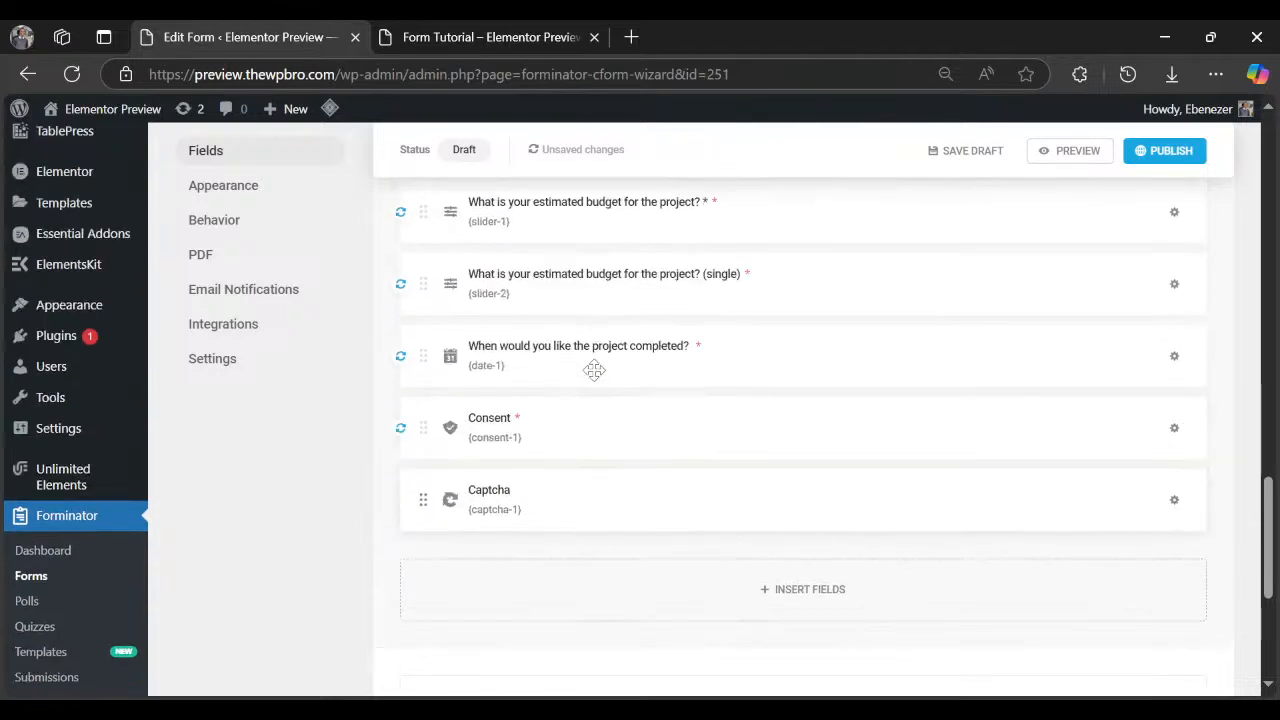
scroll(594, 370, up, 2)
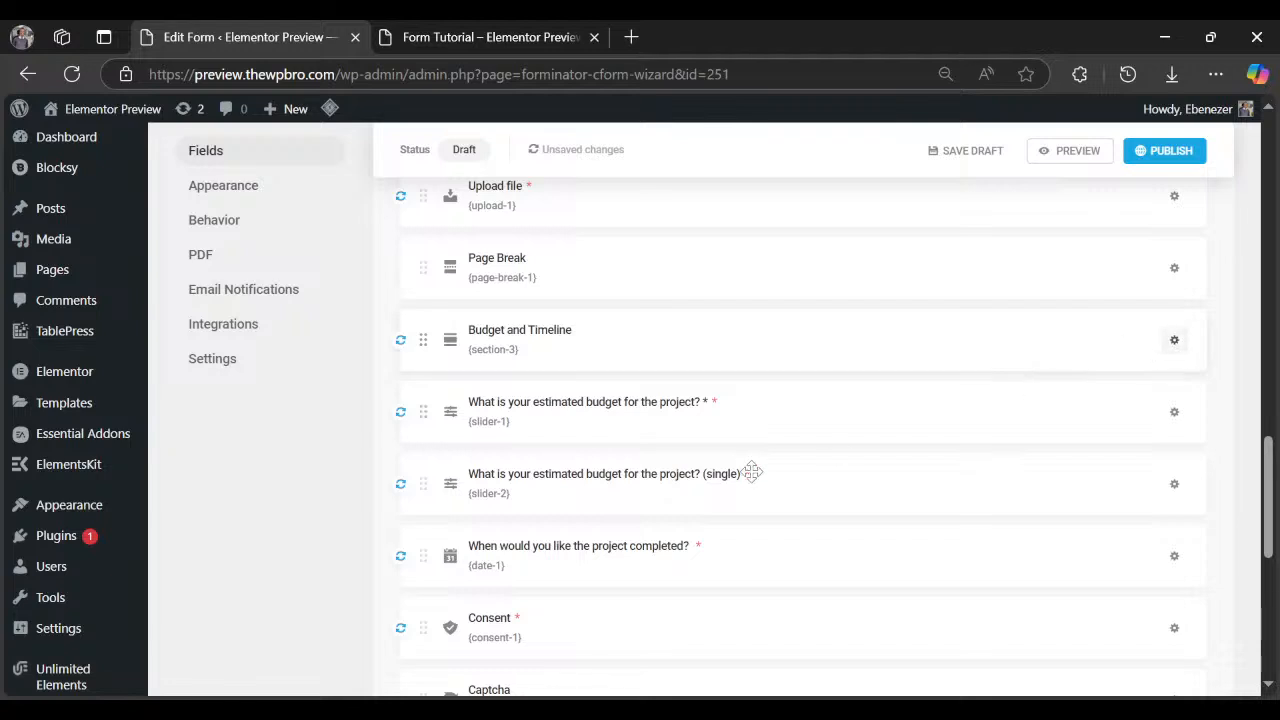
scroll(586, 494, down, 3)
scroll(566, 523, down, 1)
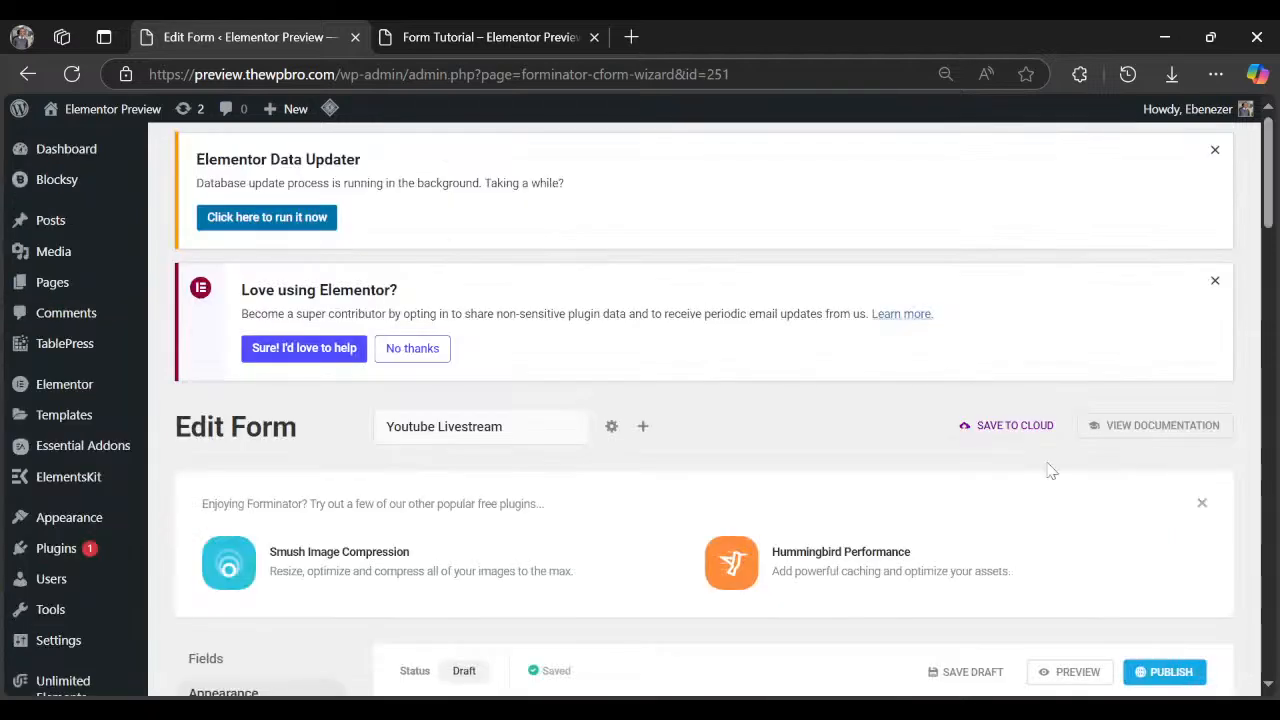
scroll(1052, 474, down, 3)
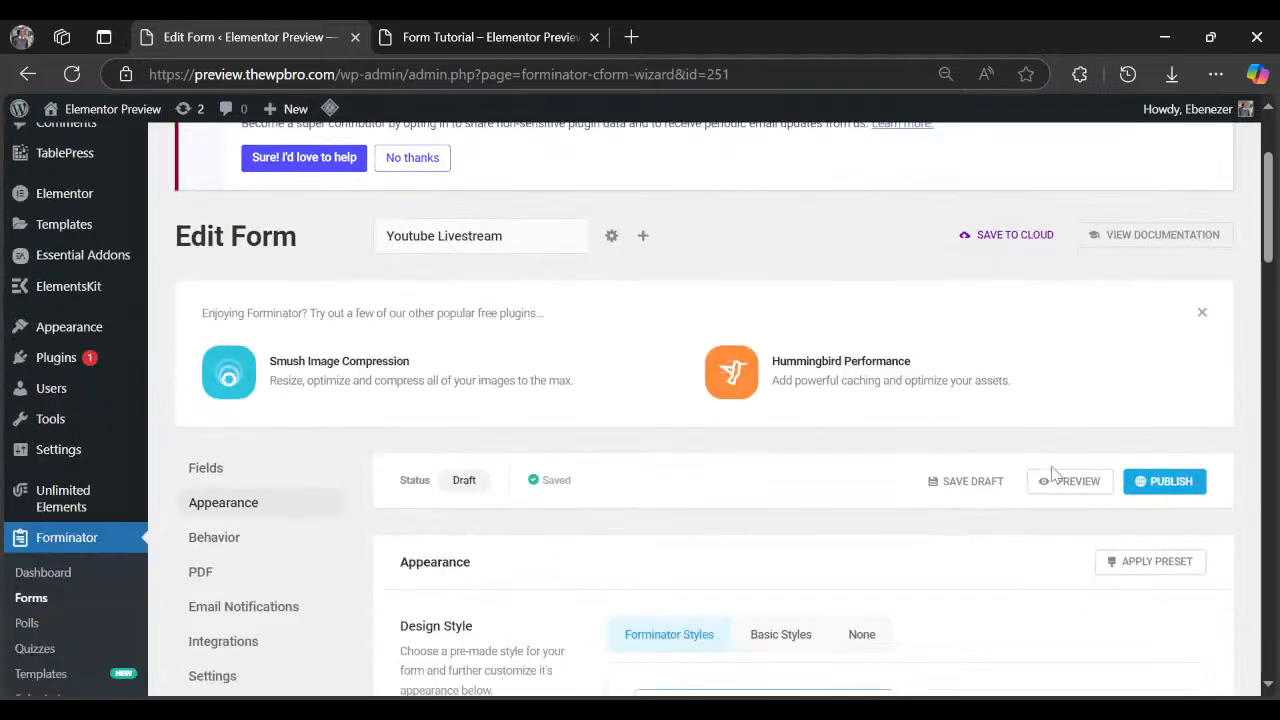
click(1066, 481)
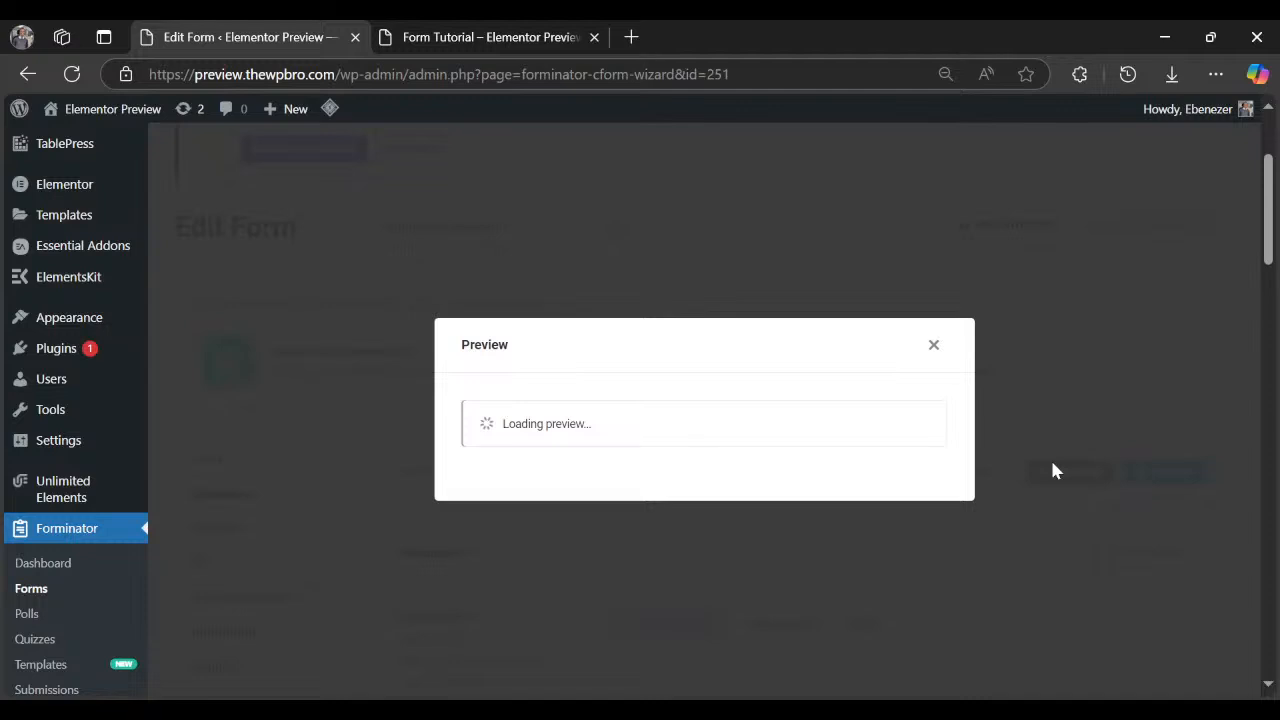
scroll(835, 395, down, 2)
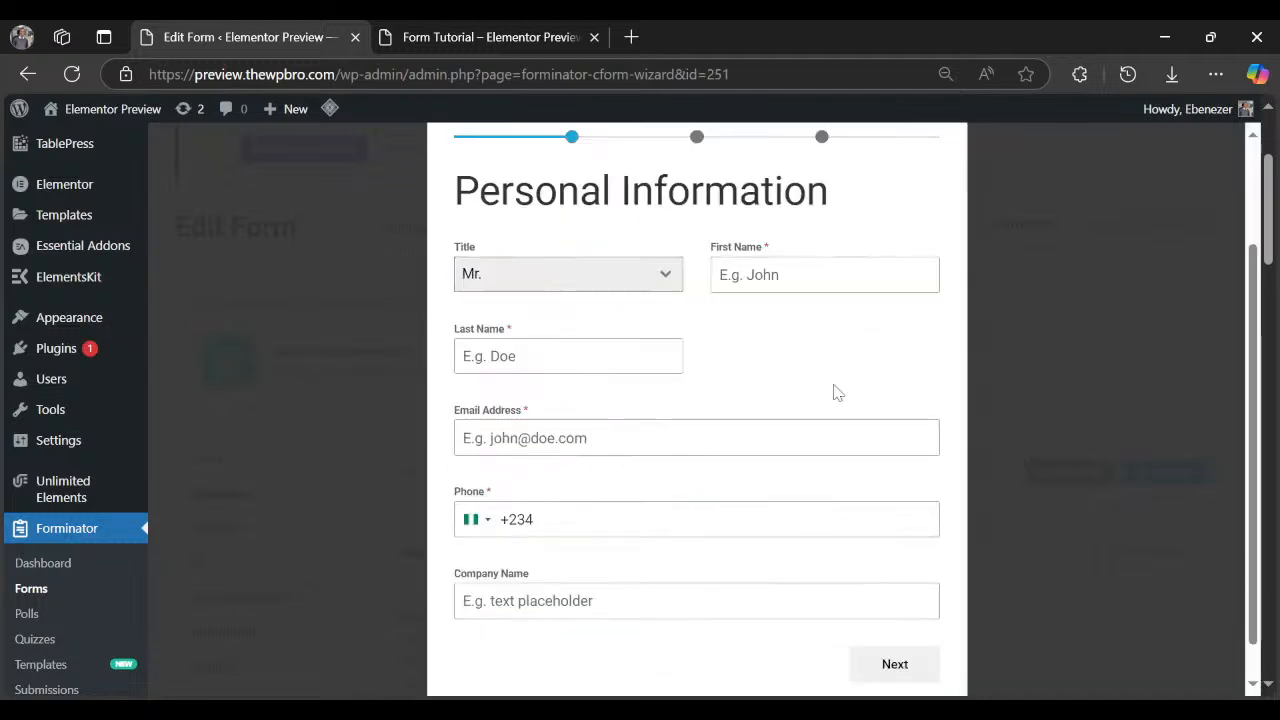
scroll(838, 392, up, 2)
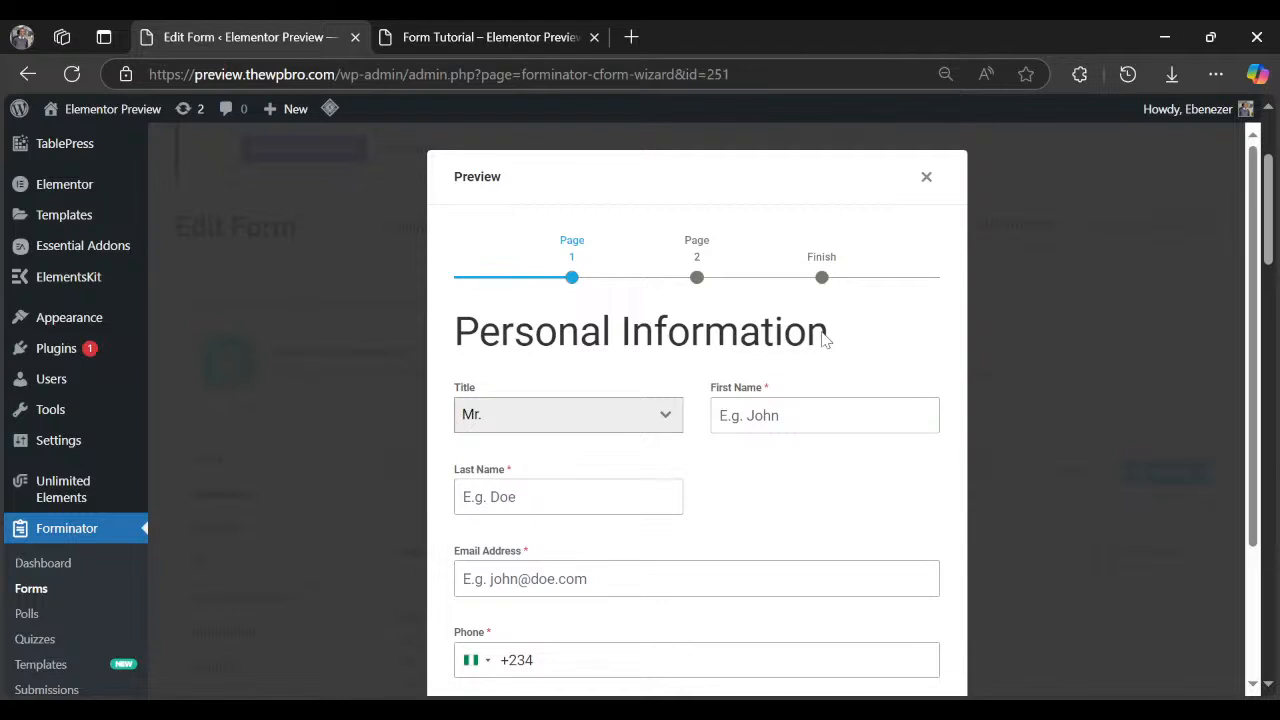
scroll(517, 475, down, 1)
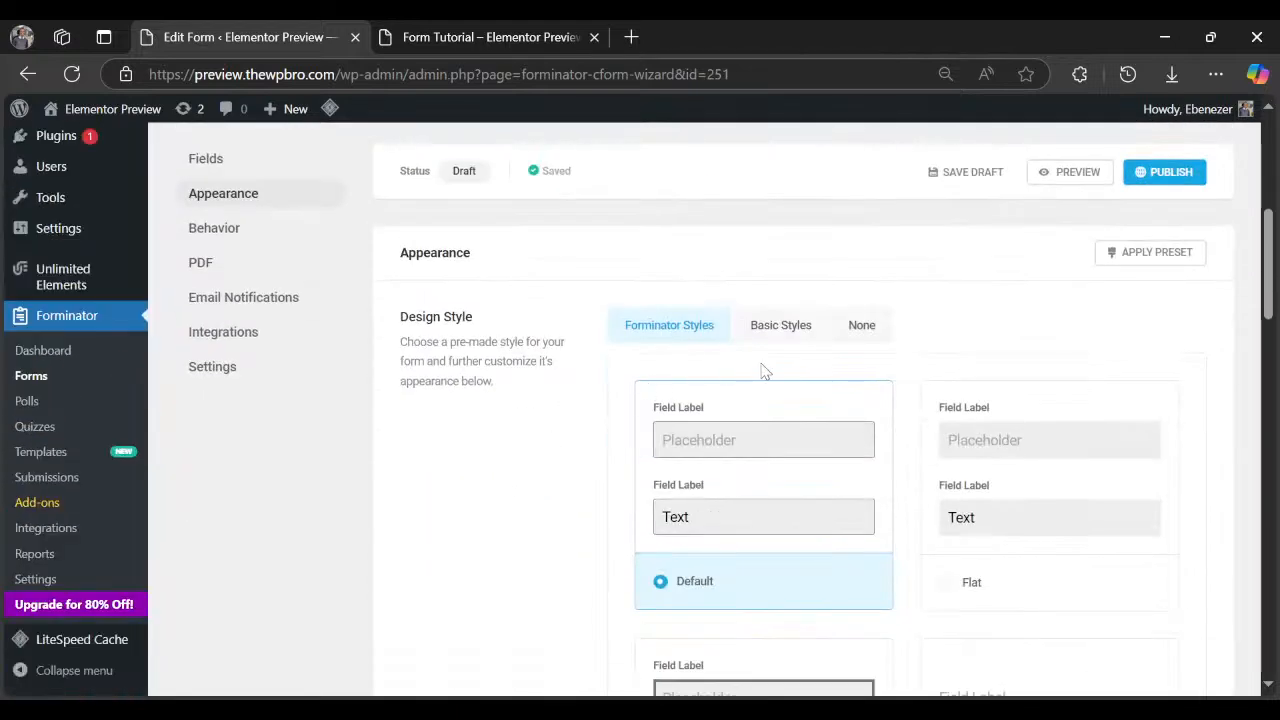
Choose the Flat design style and switch the form's Fonts from theme to Custom.
scroll(765, 371, down, 1)
click(996, 501)
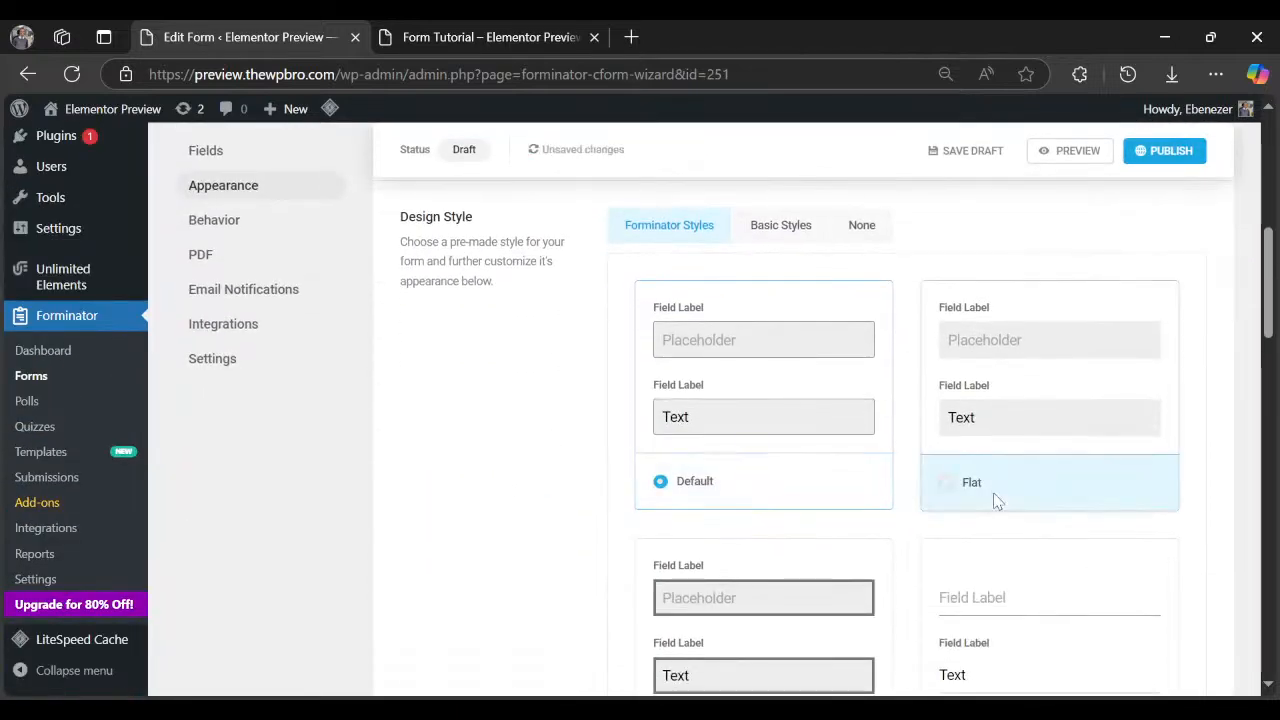
scroll(1000, 503, down, 6)
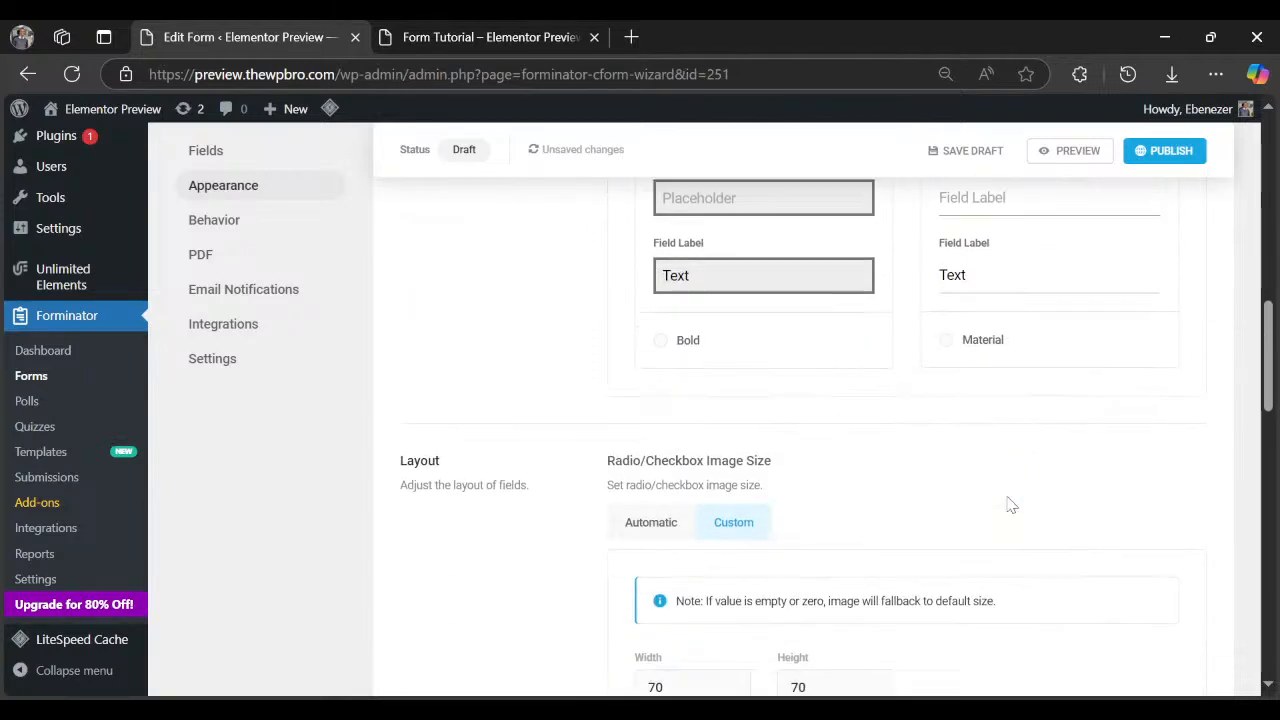
scroll(1006, 503, down, 4)
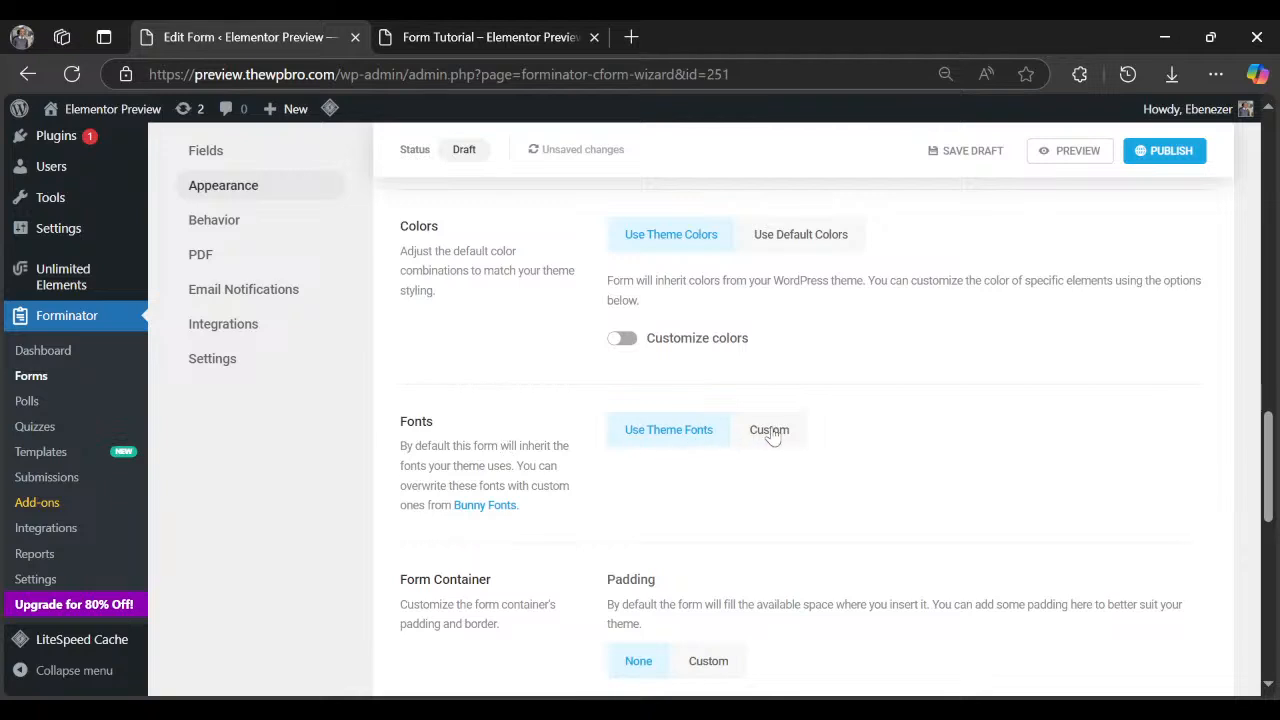
click(770, 432)
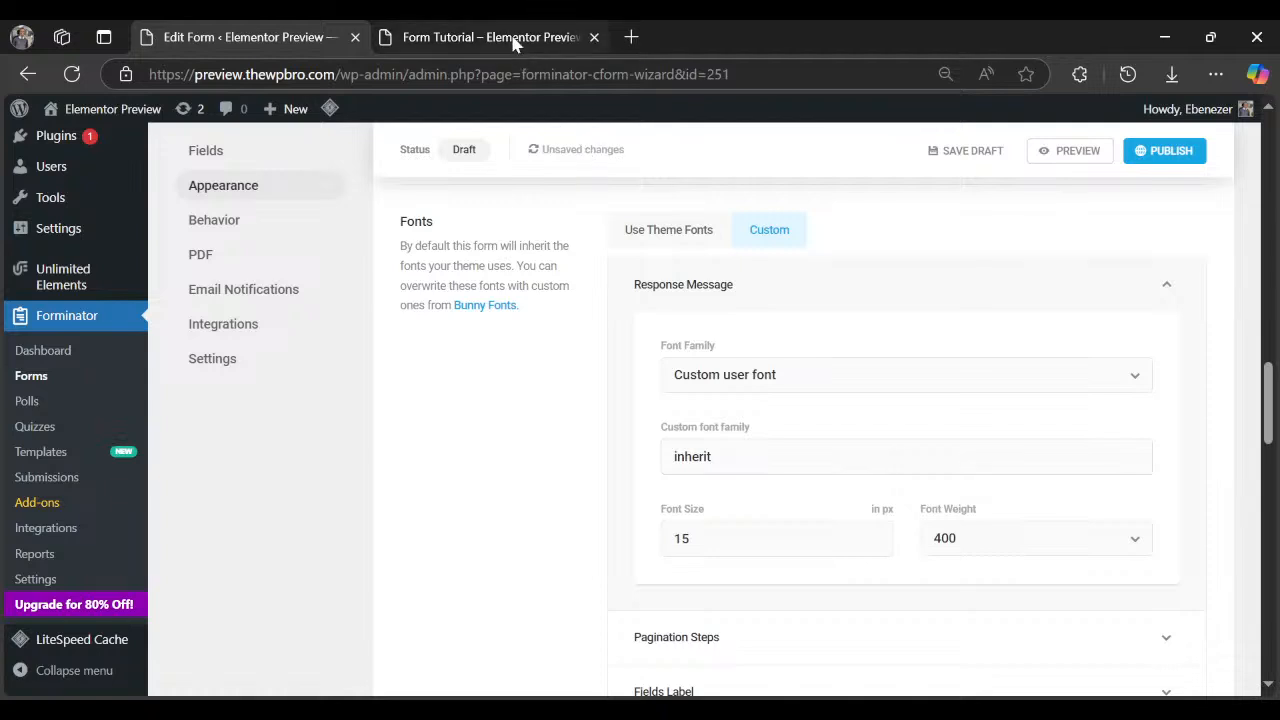
Compare with the Form Tutorial tab, highlighting its Budget and Timeline heading.
click(513, 37)
scroll(277, 426, up, 10)
scroll(155, 420, down, 2)
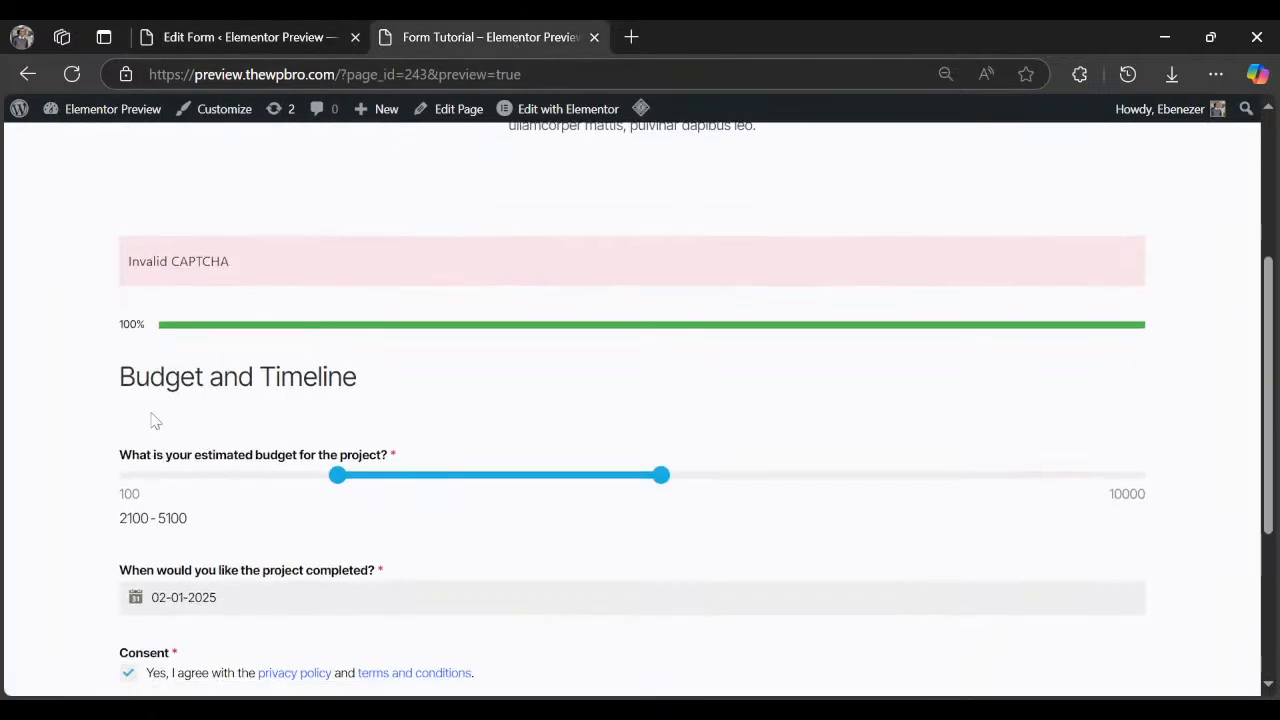
drag(115, 378, 457, 391)
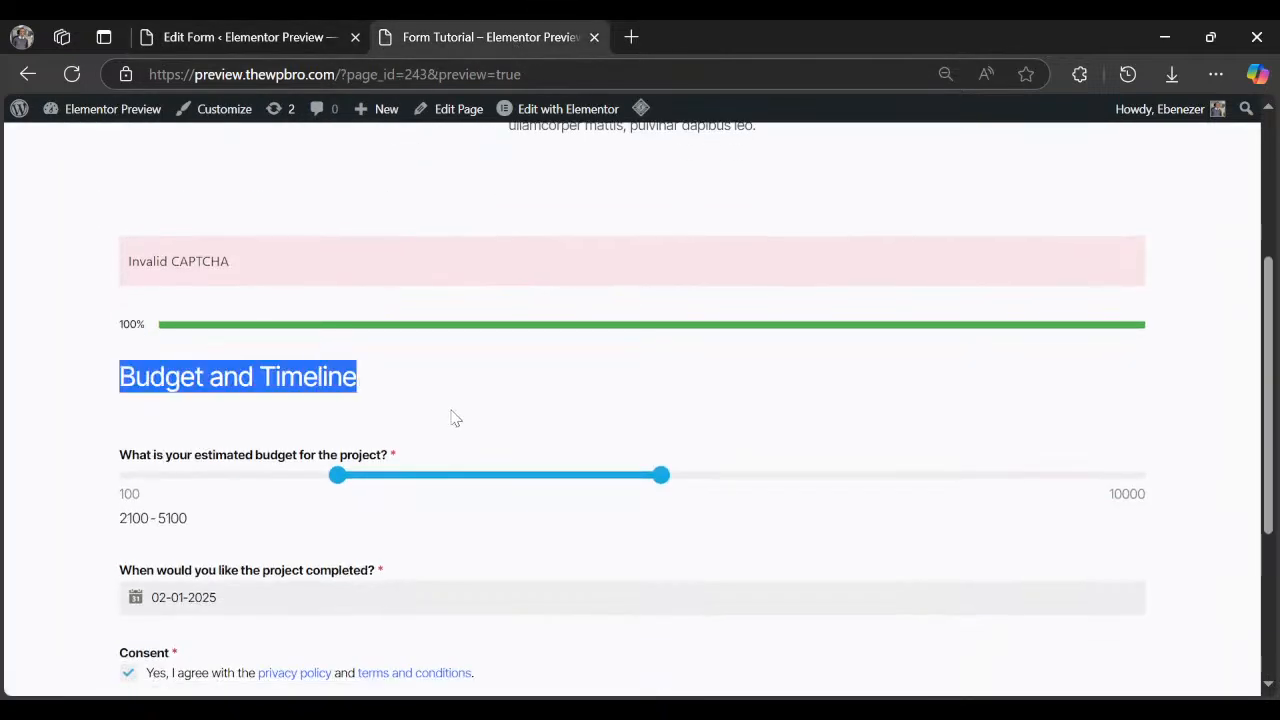
Set the Response Message font to Custom user font 'Inter Tight' at size 15.
click(337, 44)
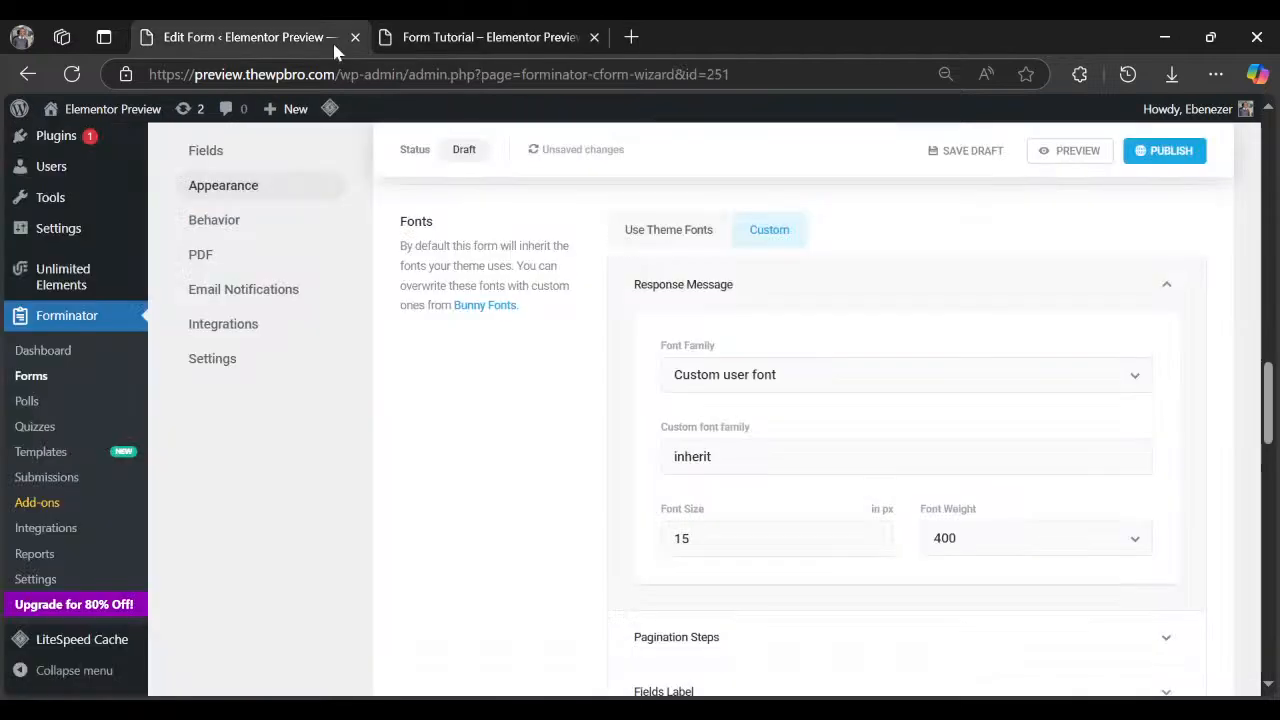
click(723, 392)
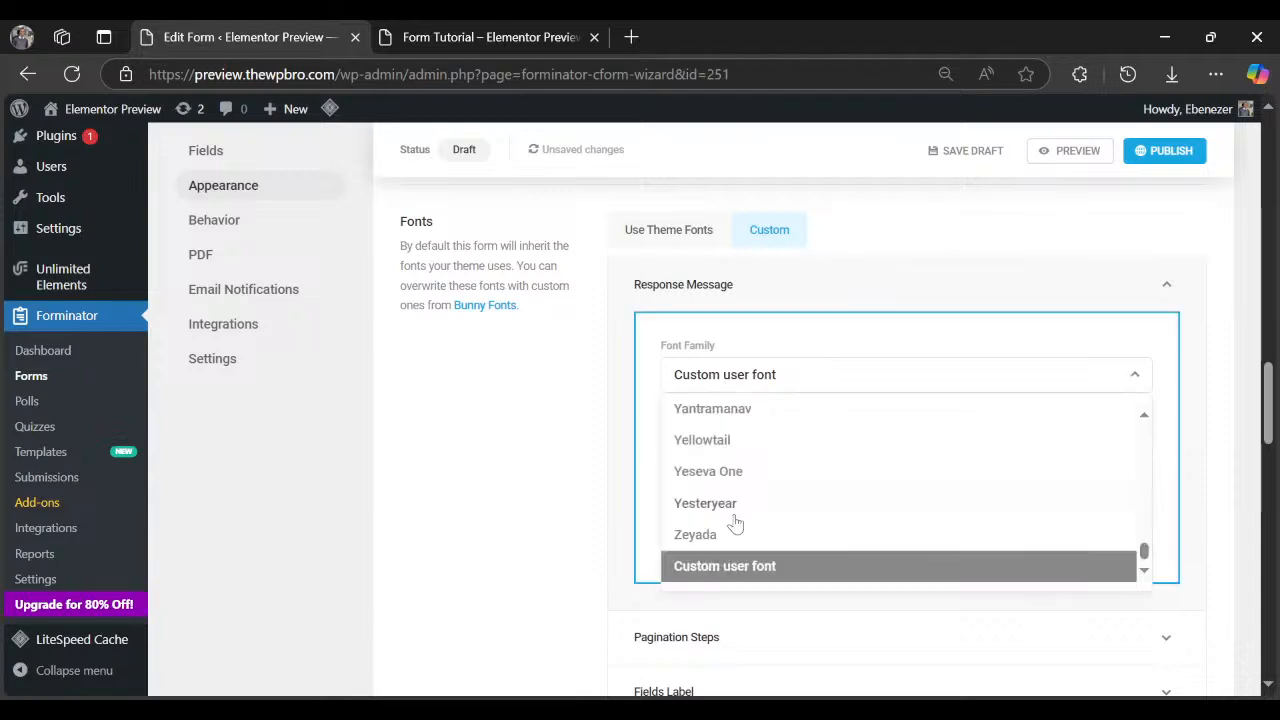
click(740, 566)
double_click(744, 448)
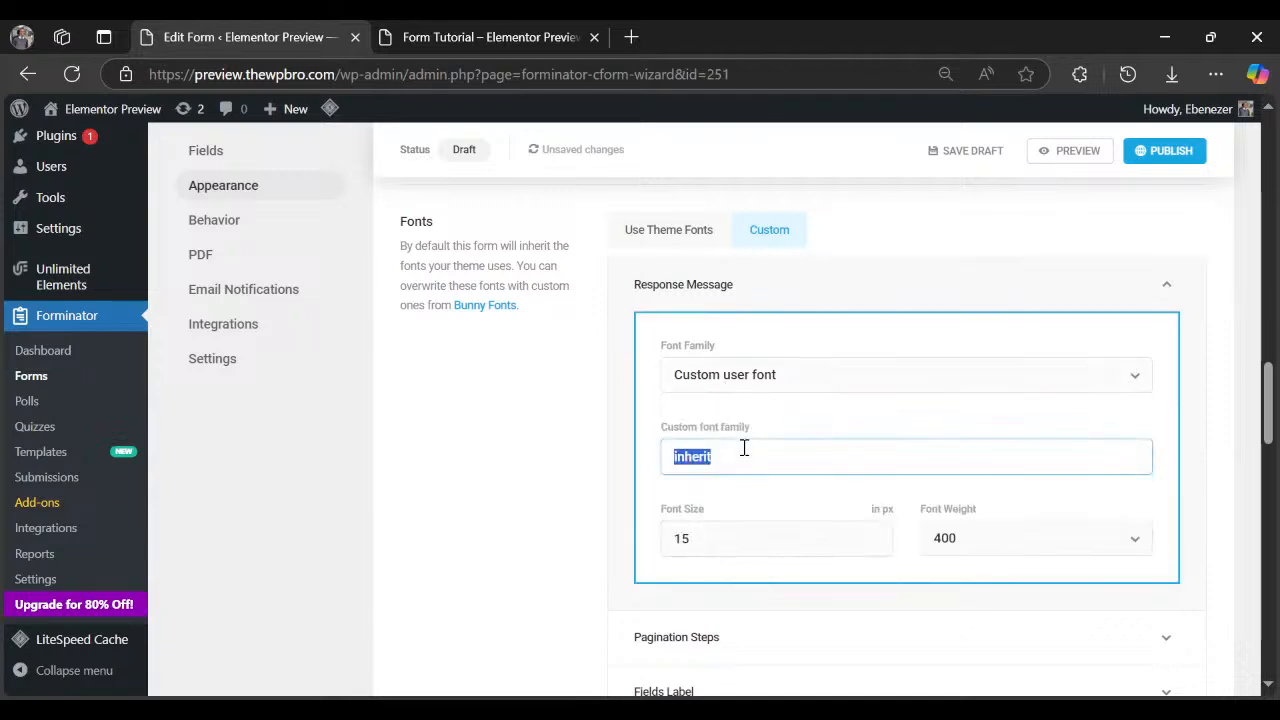
text(Inter Tight)
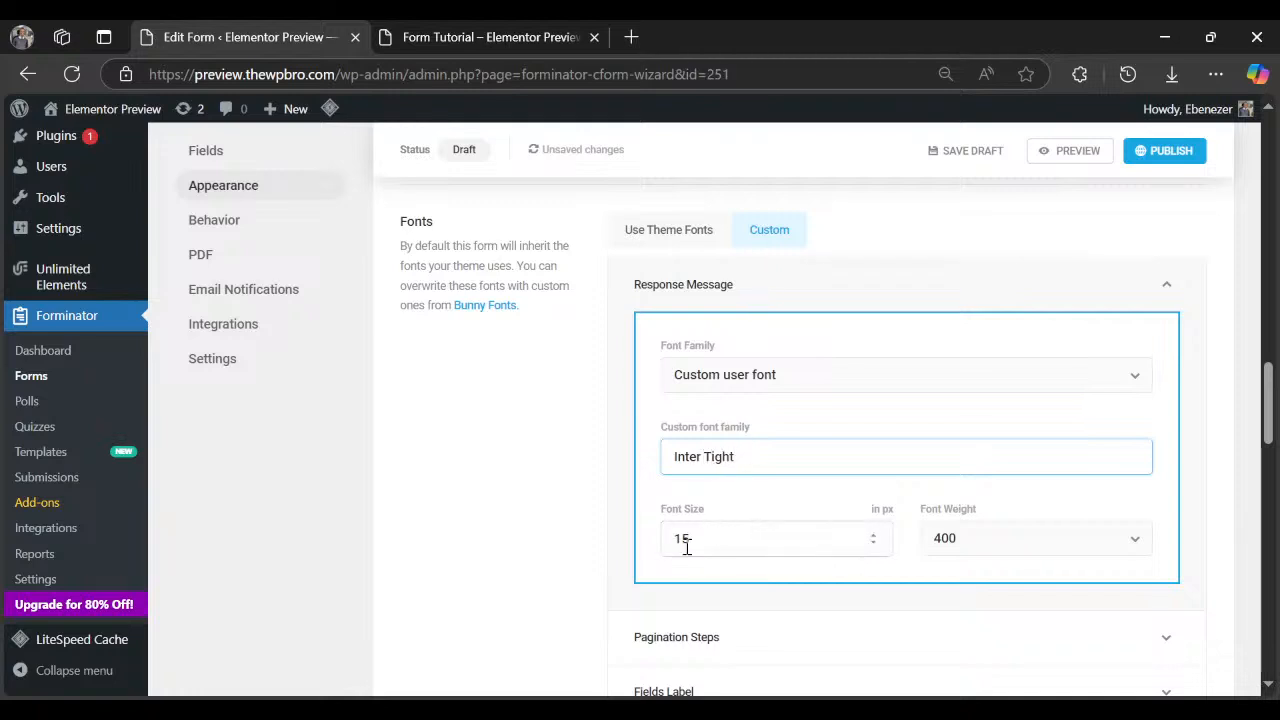
drag(700, 534, 681, 535)
text(5)
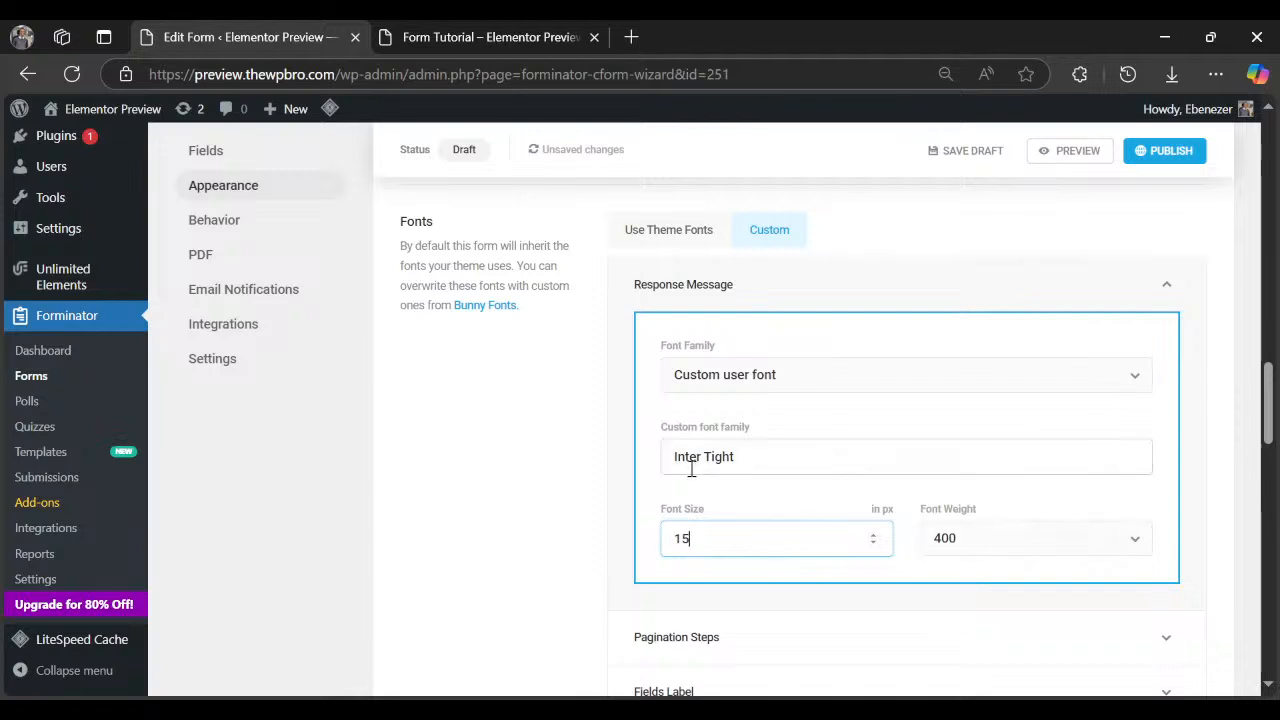
scroll(770, 520, down, 3)
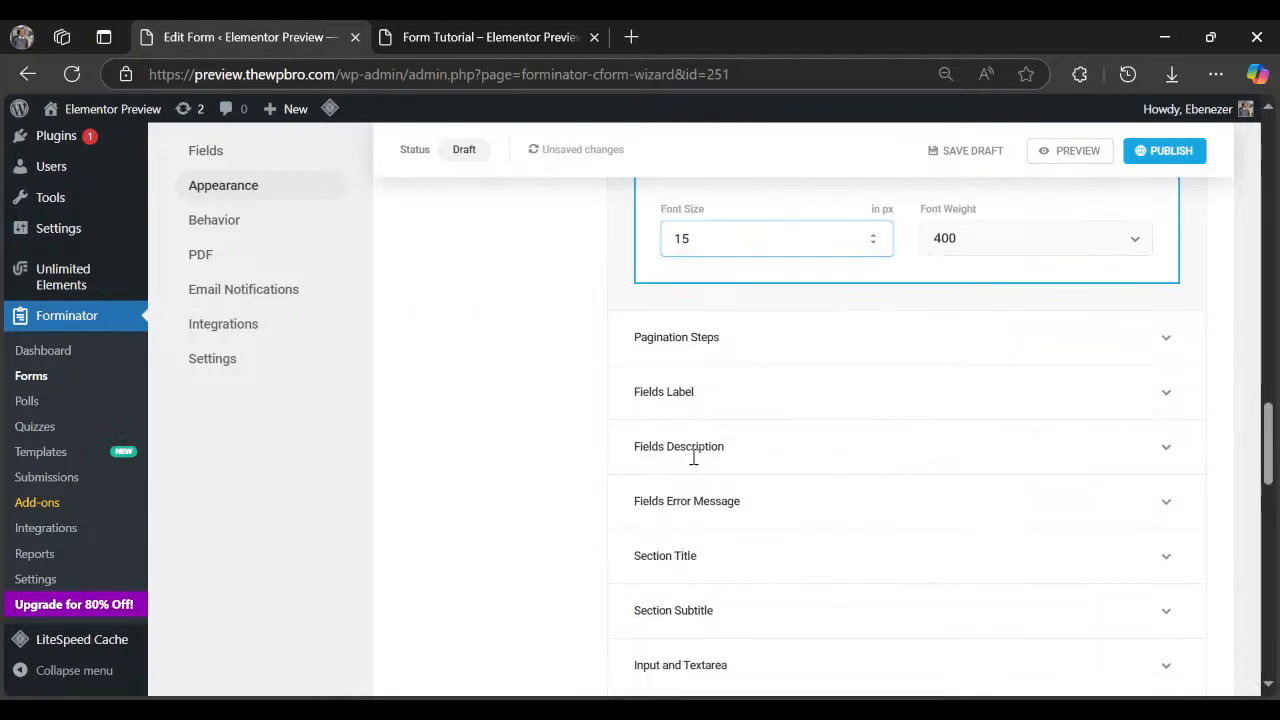
Give the Fields Label a Custom user font with family 'Inter tight'.
click(727, 398)
click(727, 396)
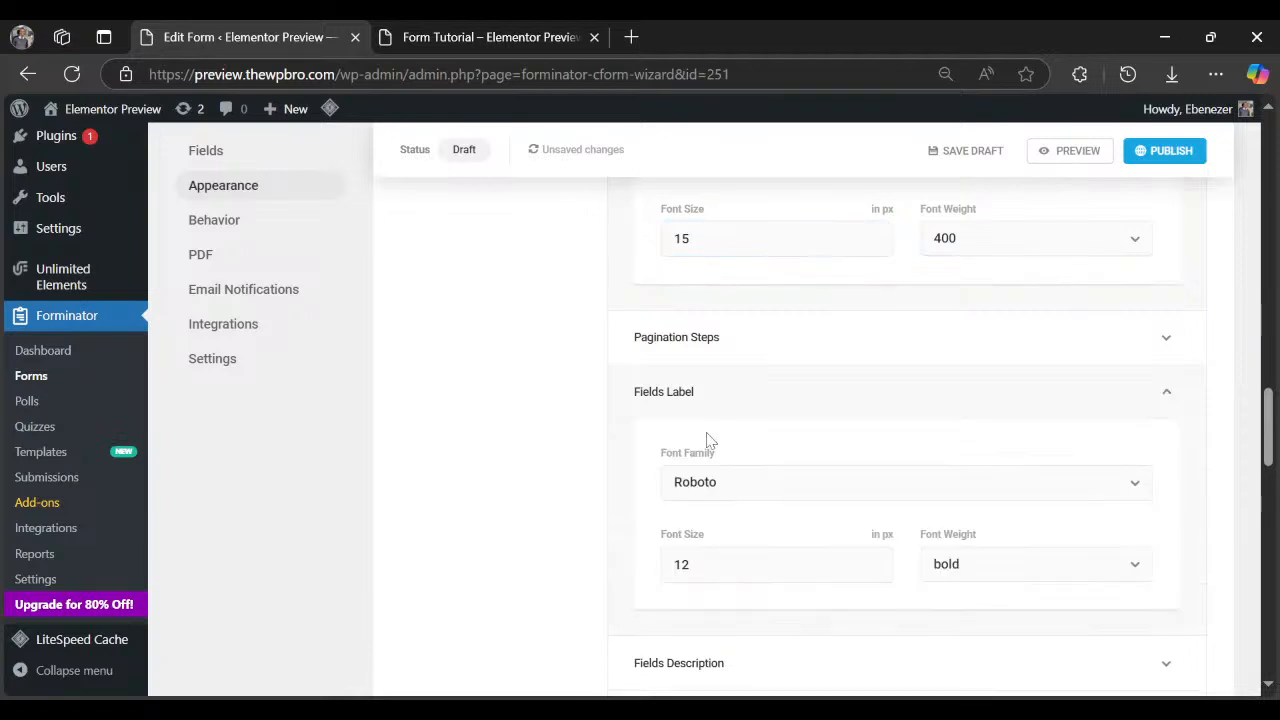
click(718, 485)
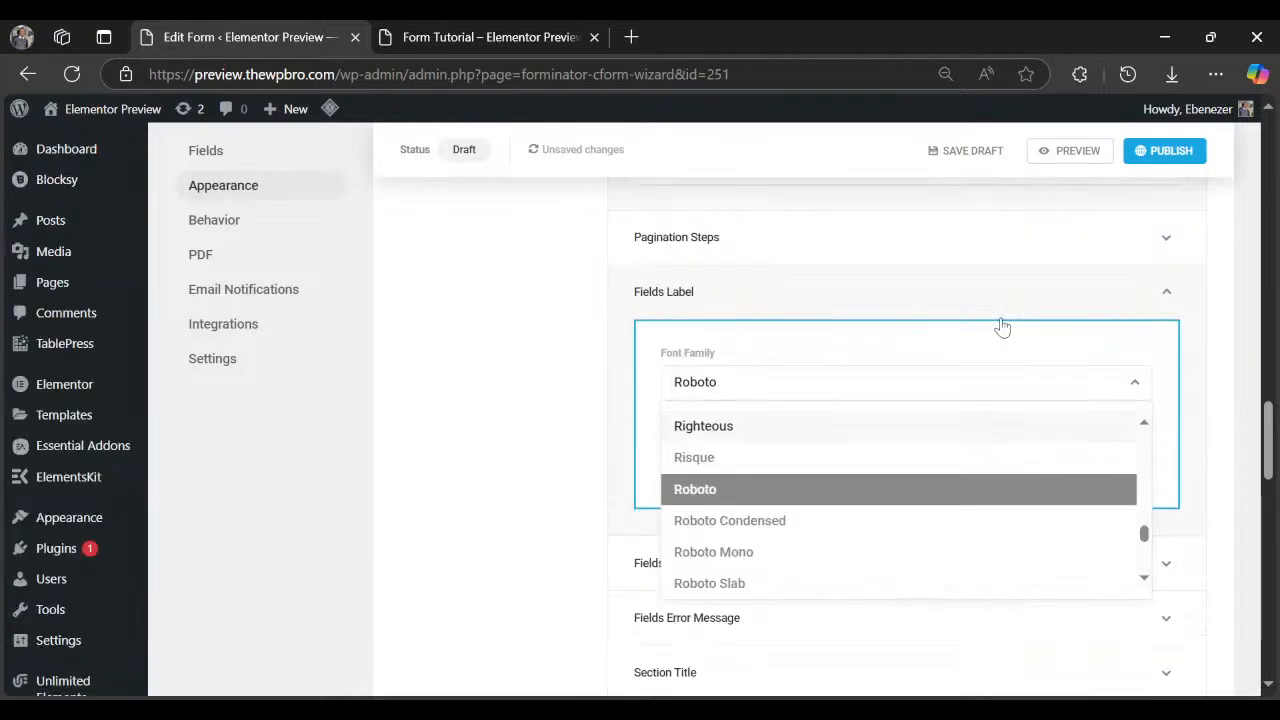
scroll(829, 563, down, 10)
scroll(780, 567, down, 5)
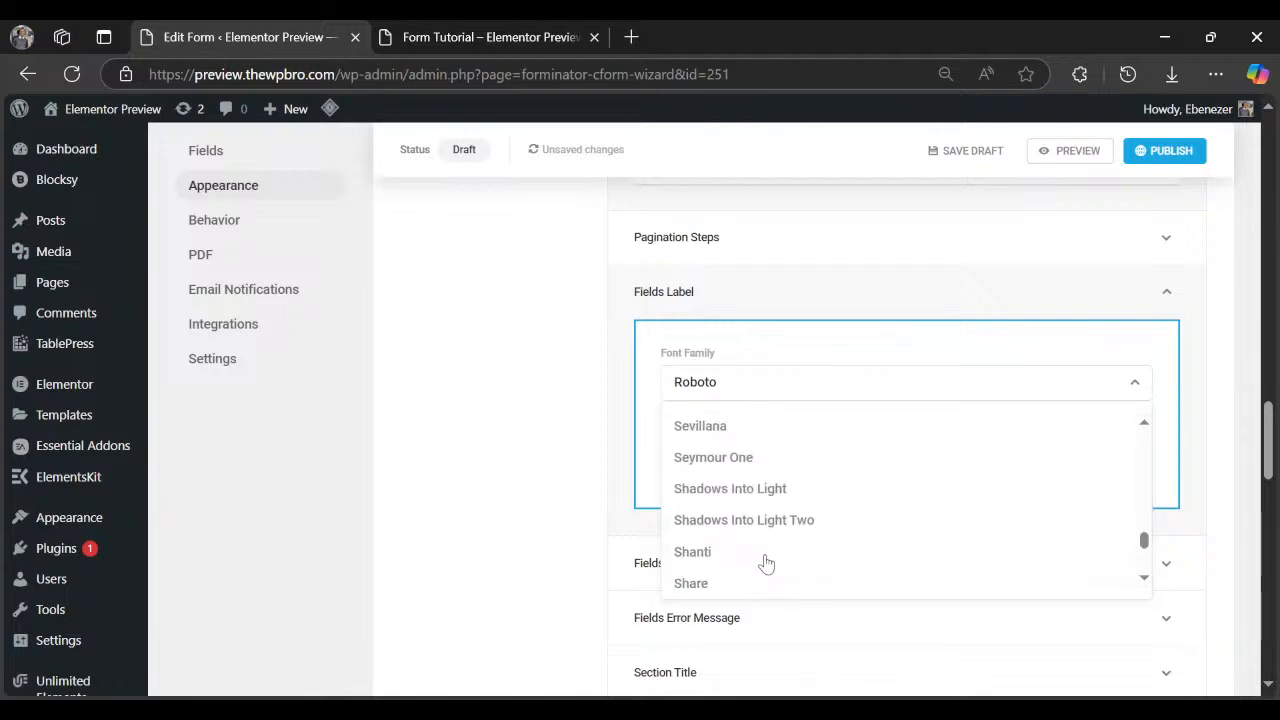
scroll(760, 562, down, 10)
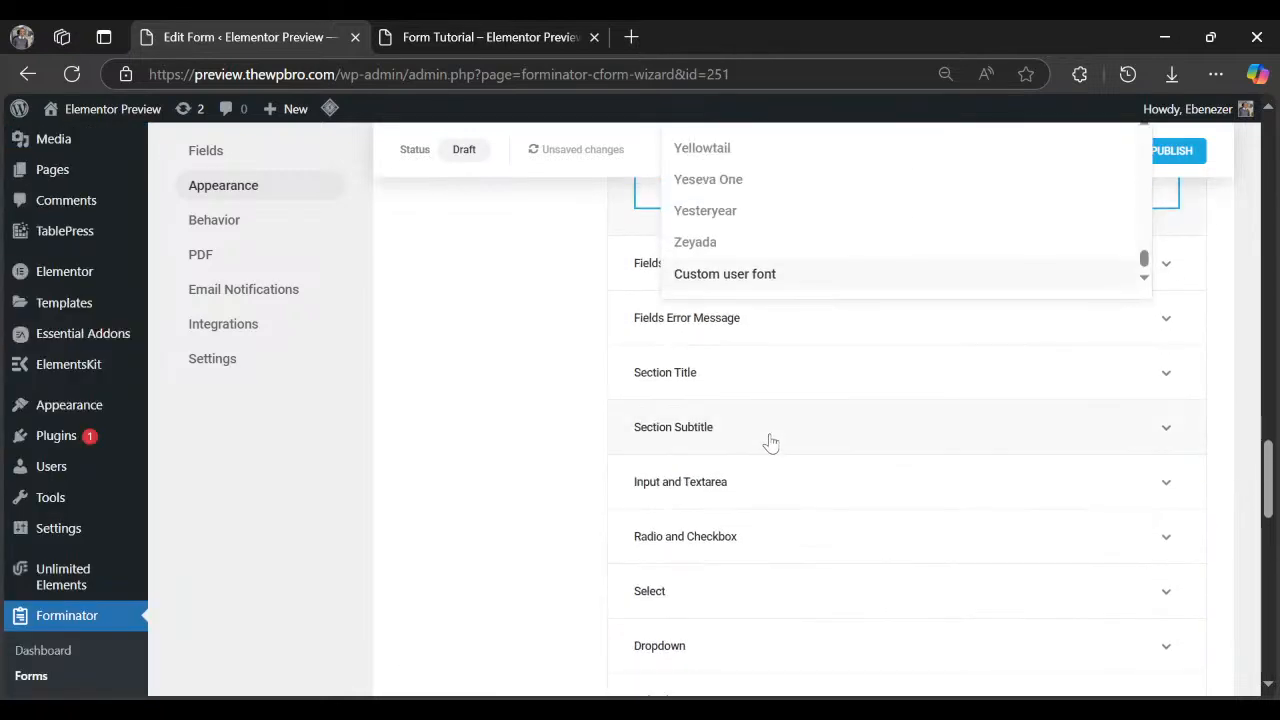
click(778, 275)
click(727, 491)
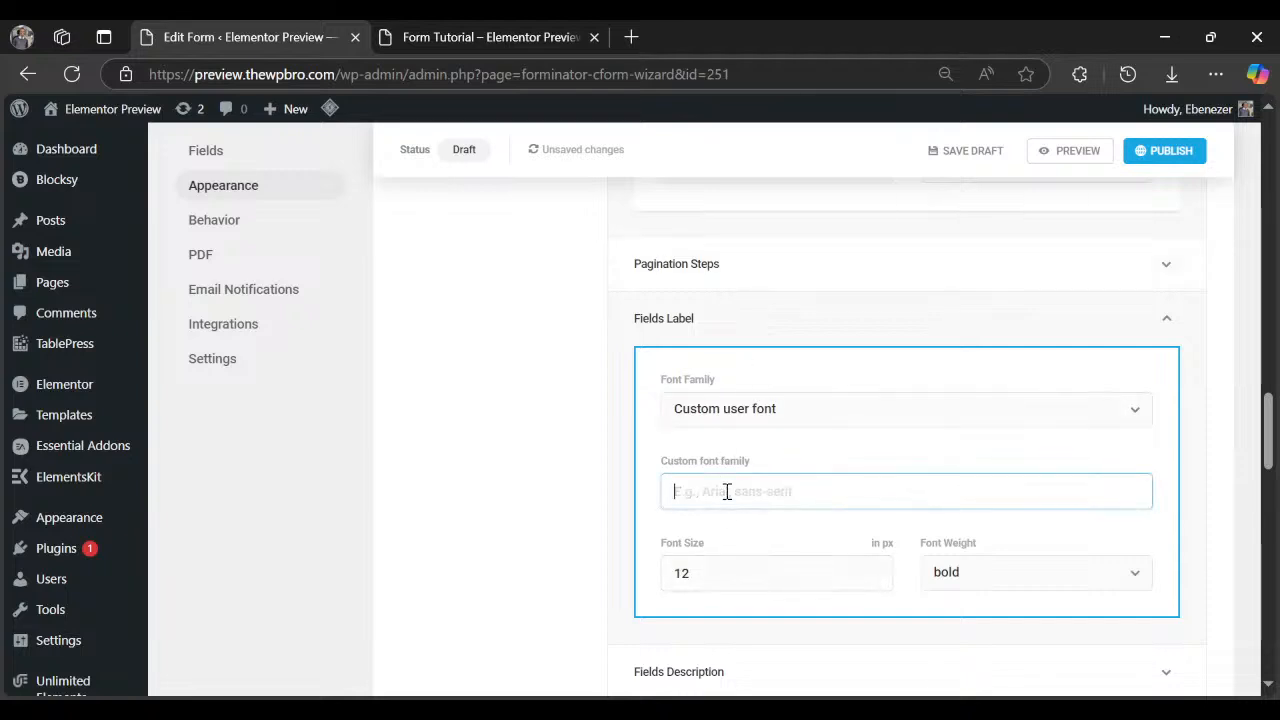
text(Inter tight)
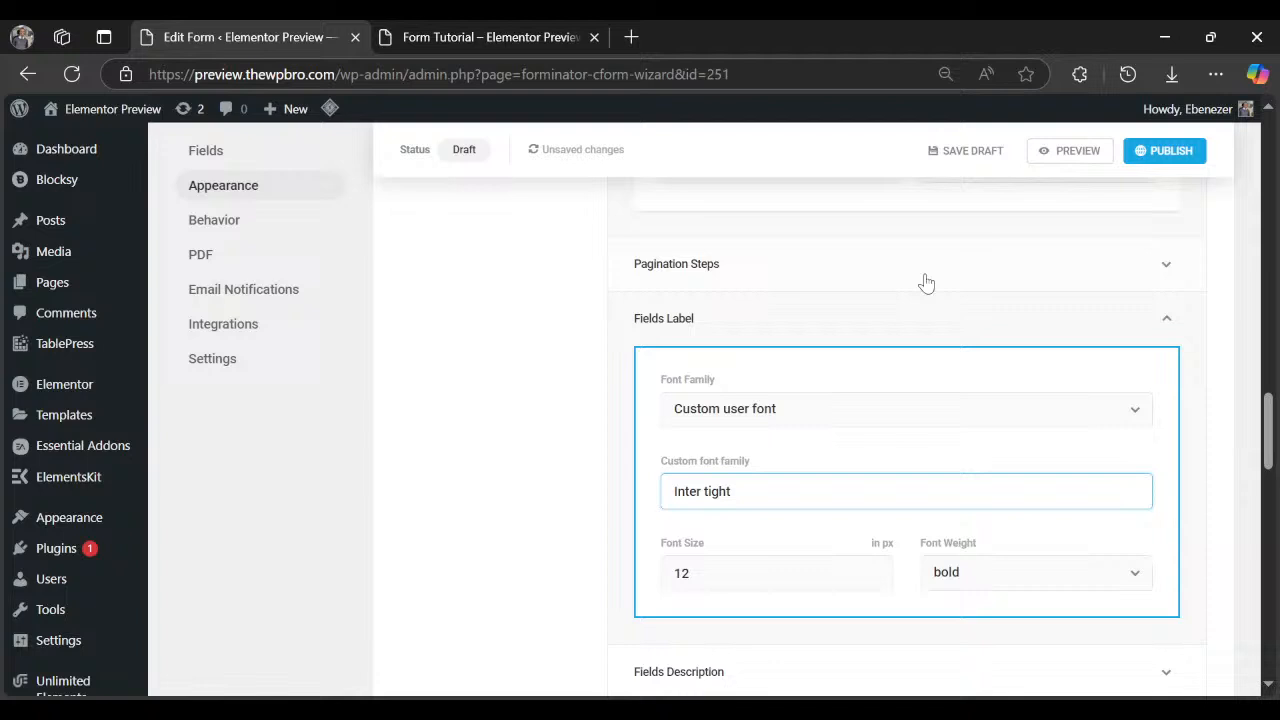
Preview the form to check the new Inter tight field labels, then close the preview.
click(1040, 155)
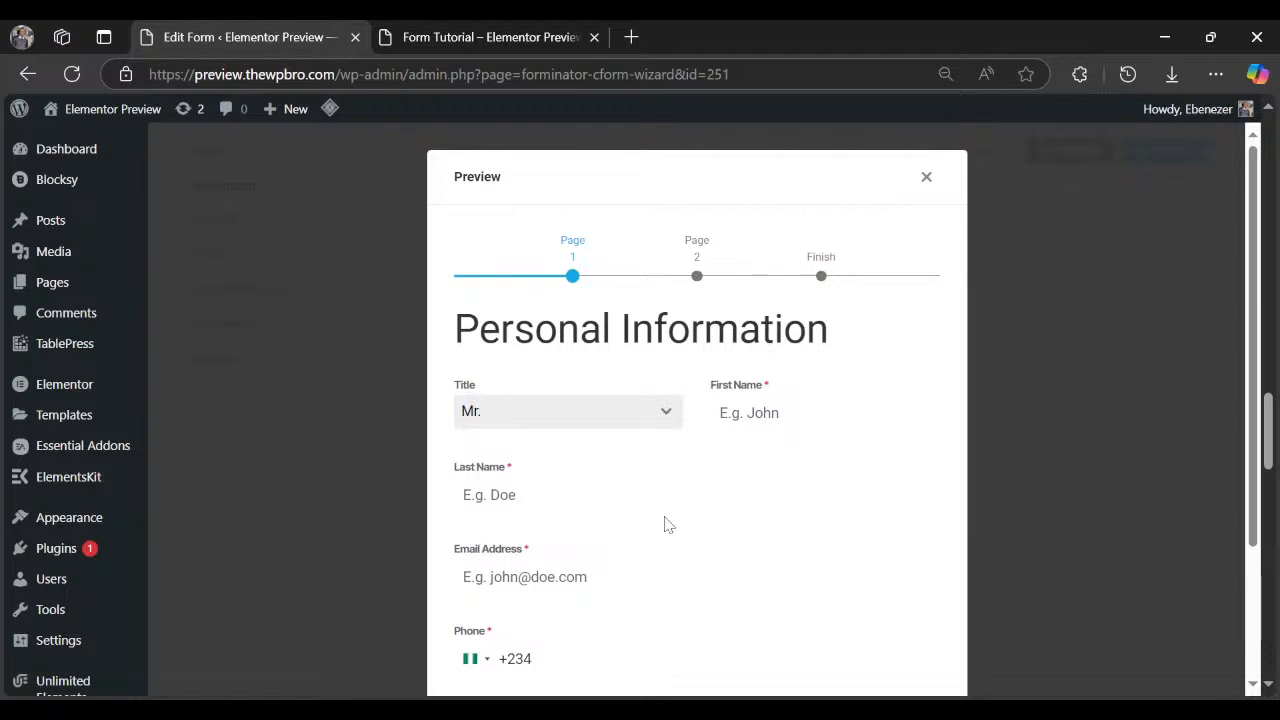
scroll(666, 523, down, 2)
scroll(697, 449, up, 2)
double_click(468, 386)
click(926, 178)
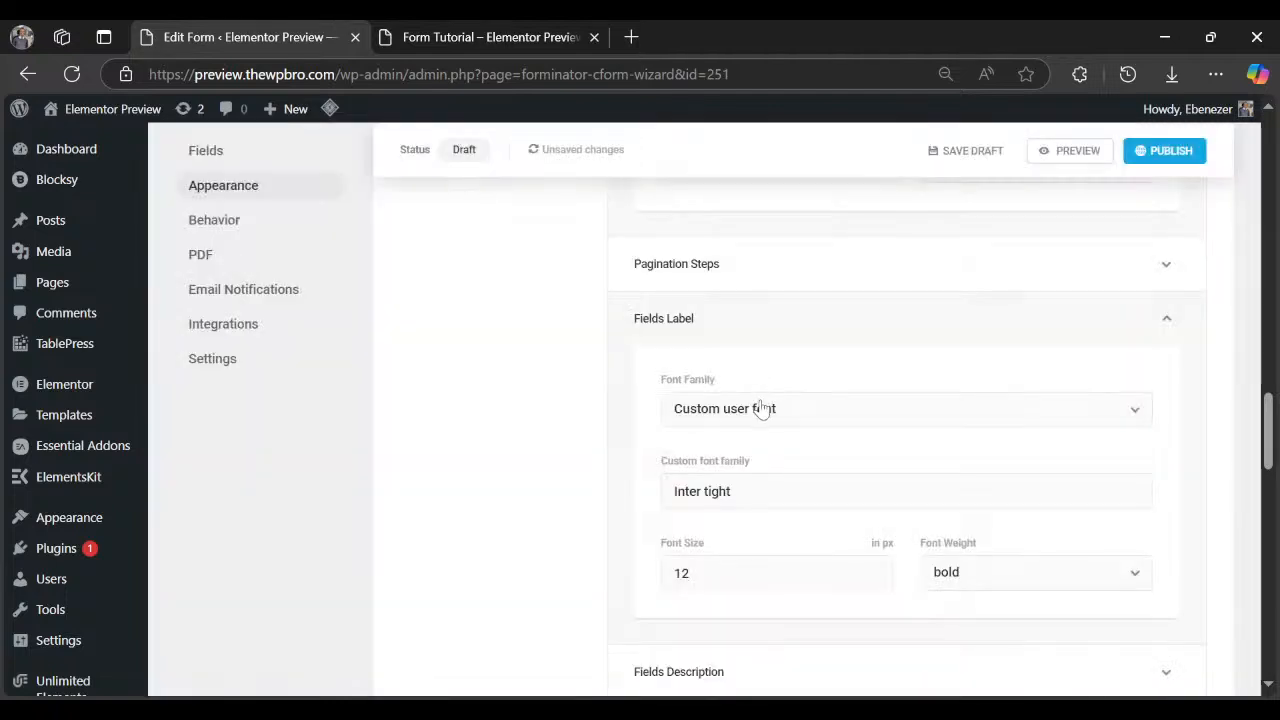
Set the field label font size to 15 and verify it in the form preview.
click(706, 573)
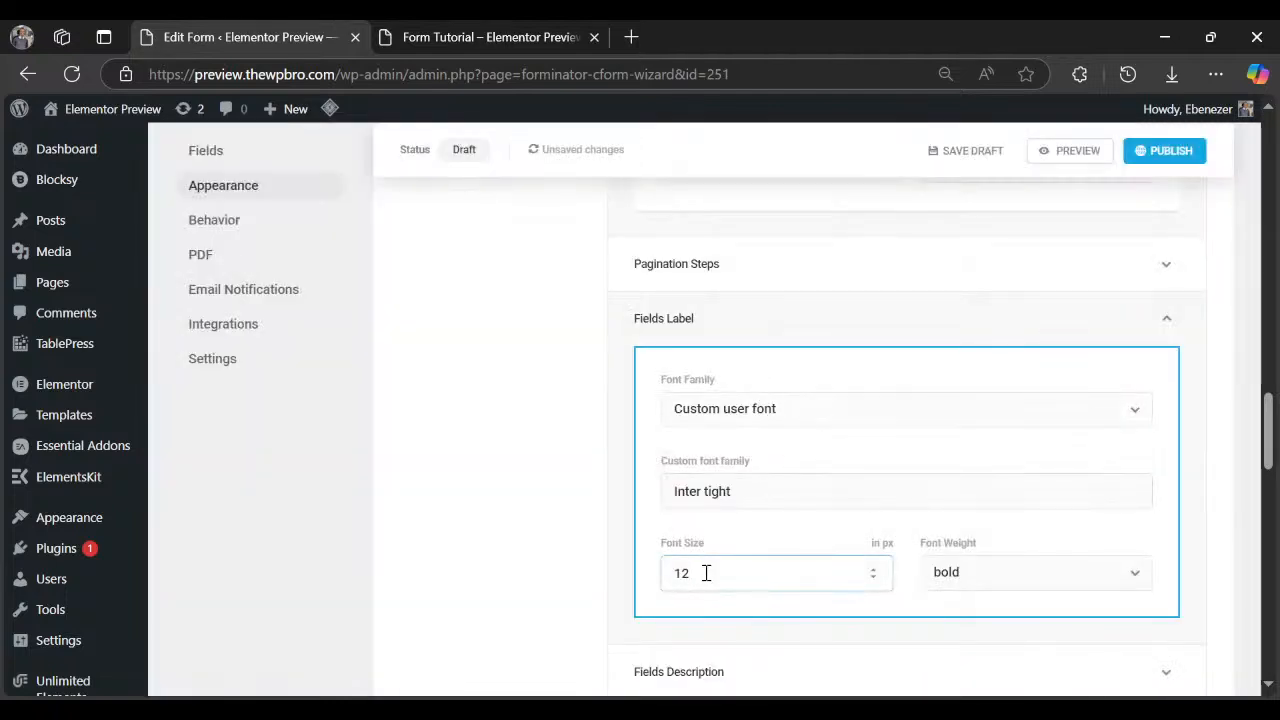
text(15)
click(1069, 150)
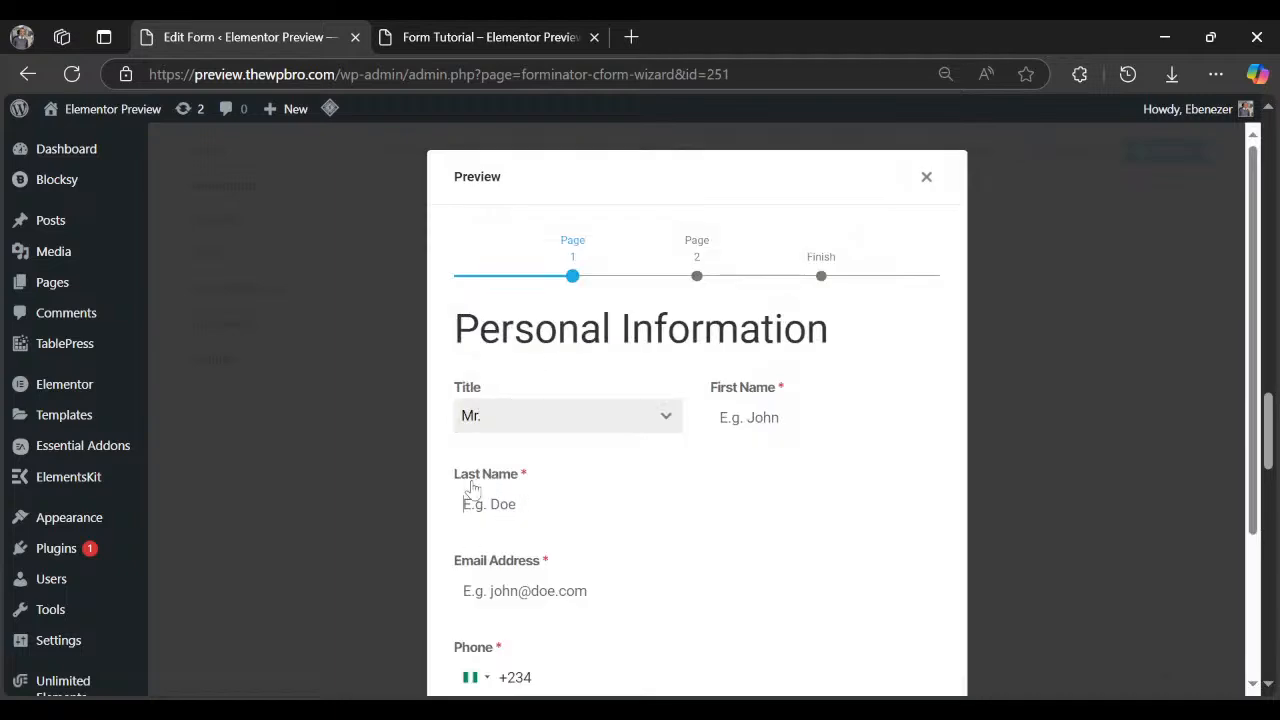
click(472, 483)
click(926, 178)
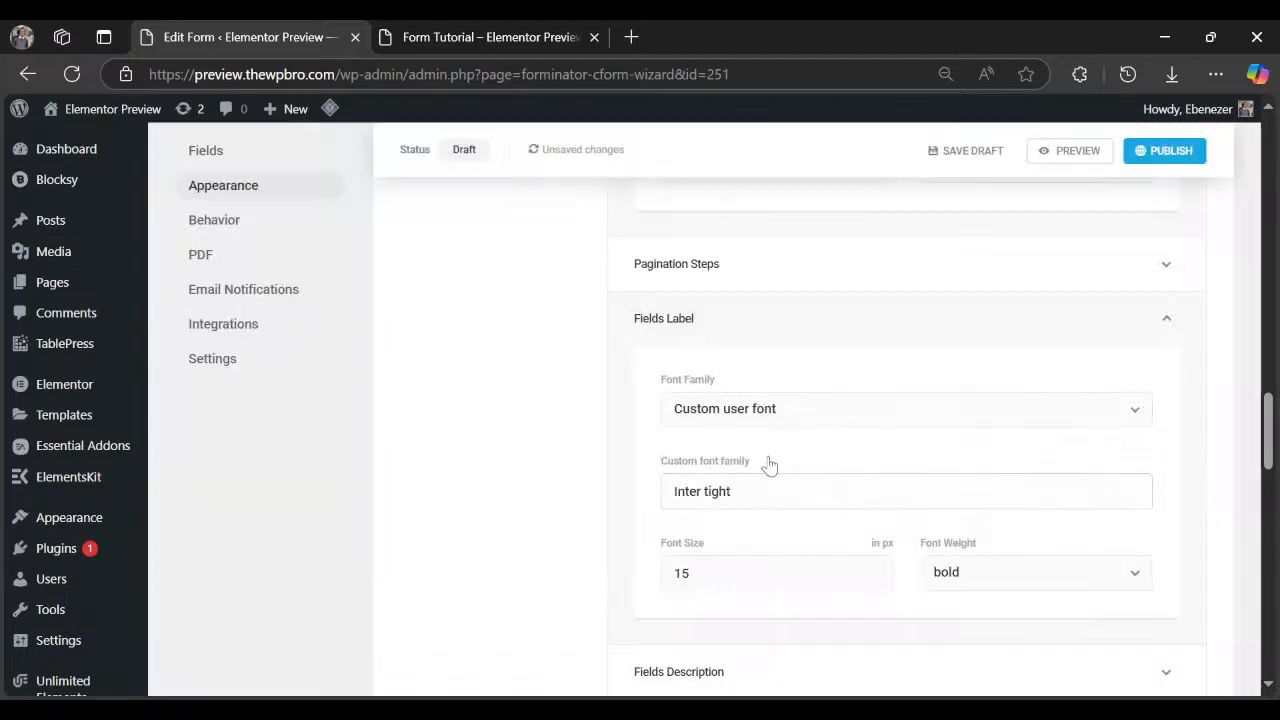
Turn on the Customize colors option for the form.
scroll(749, 317, up, 10)
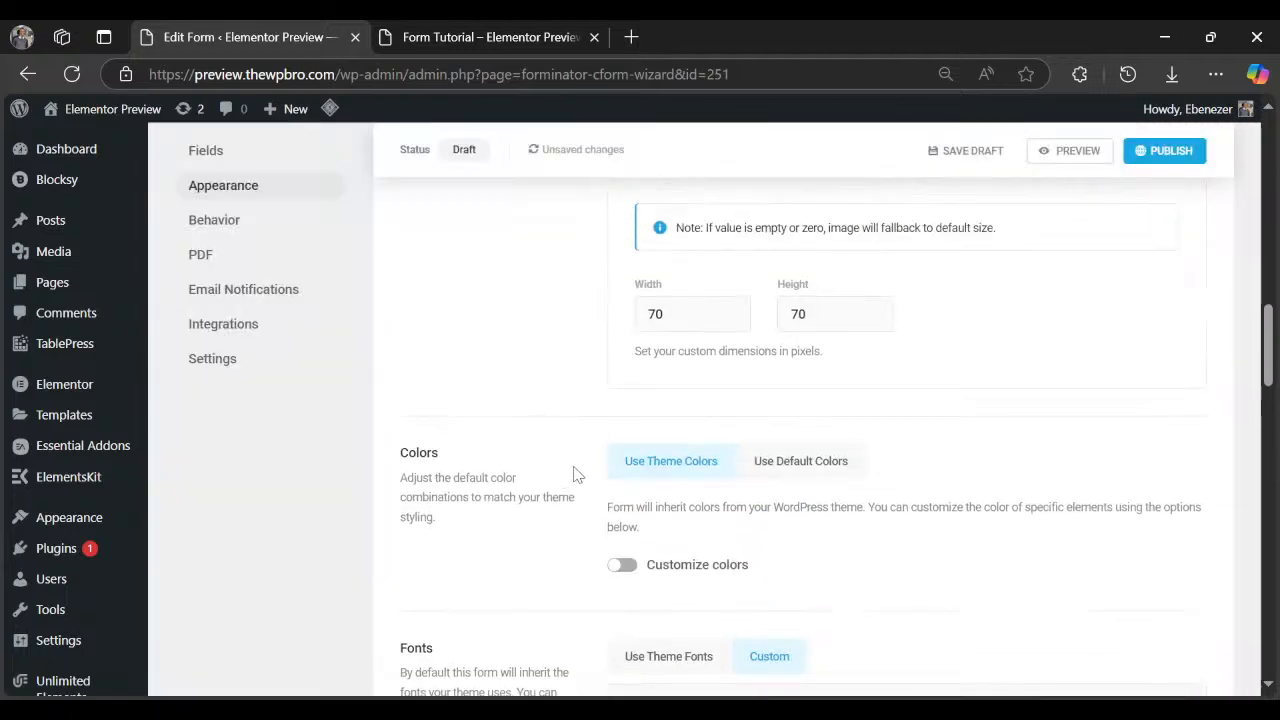
scroll(617, 530, down, 1)
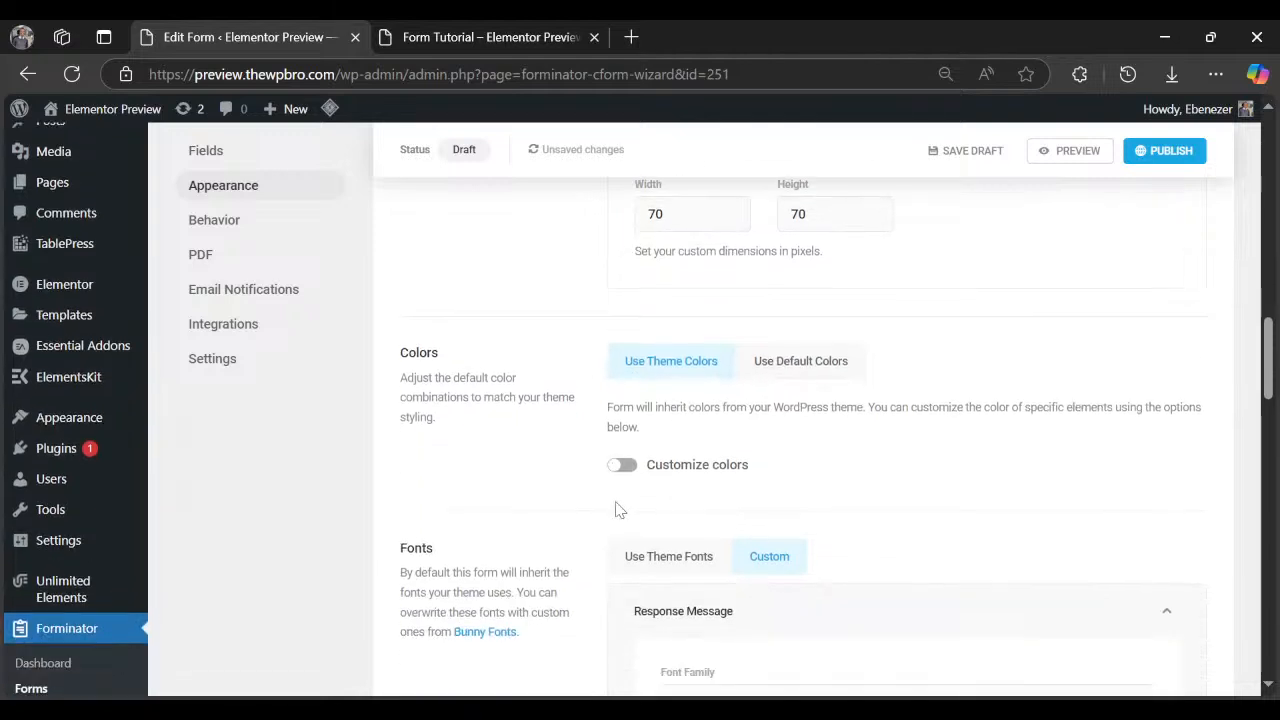
click(624, 464)
scroll(540, 497, down, 1)
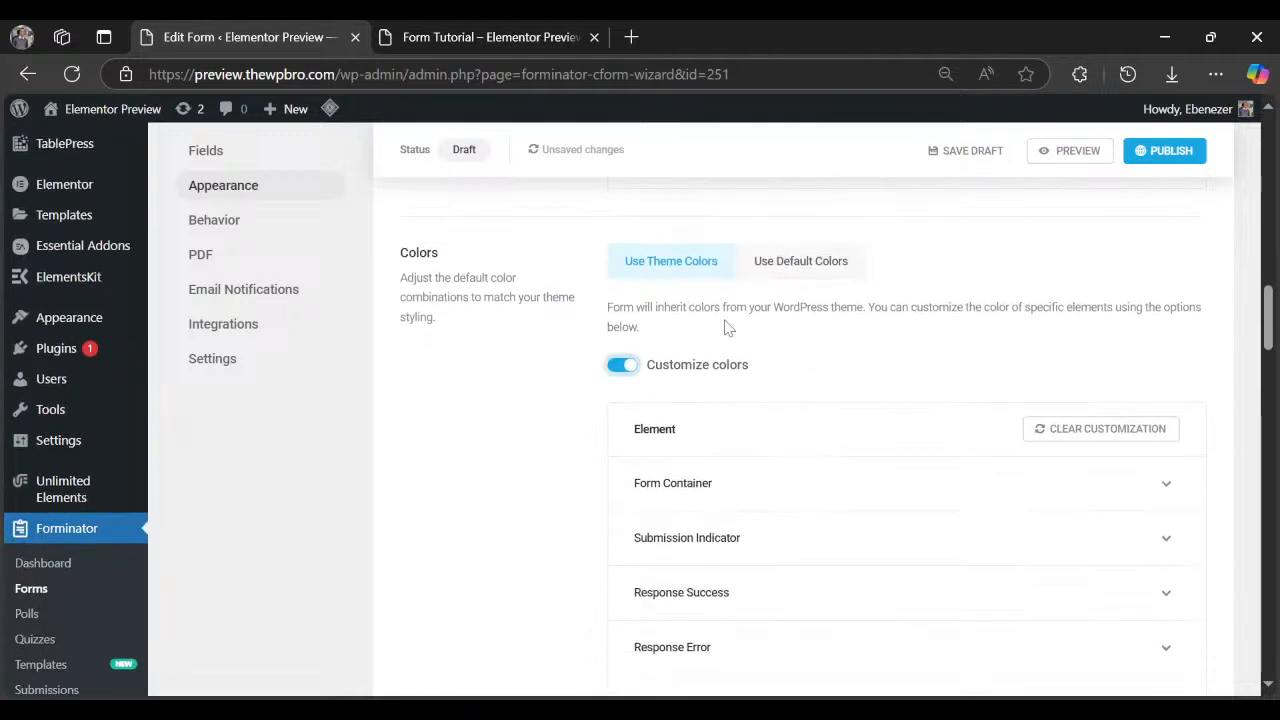
scroll(632, 513, down, 1)
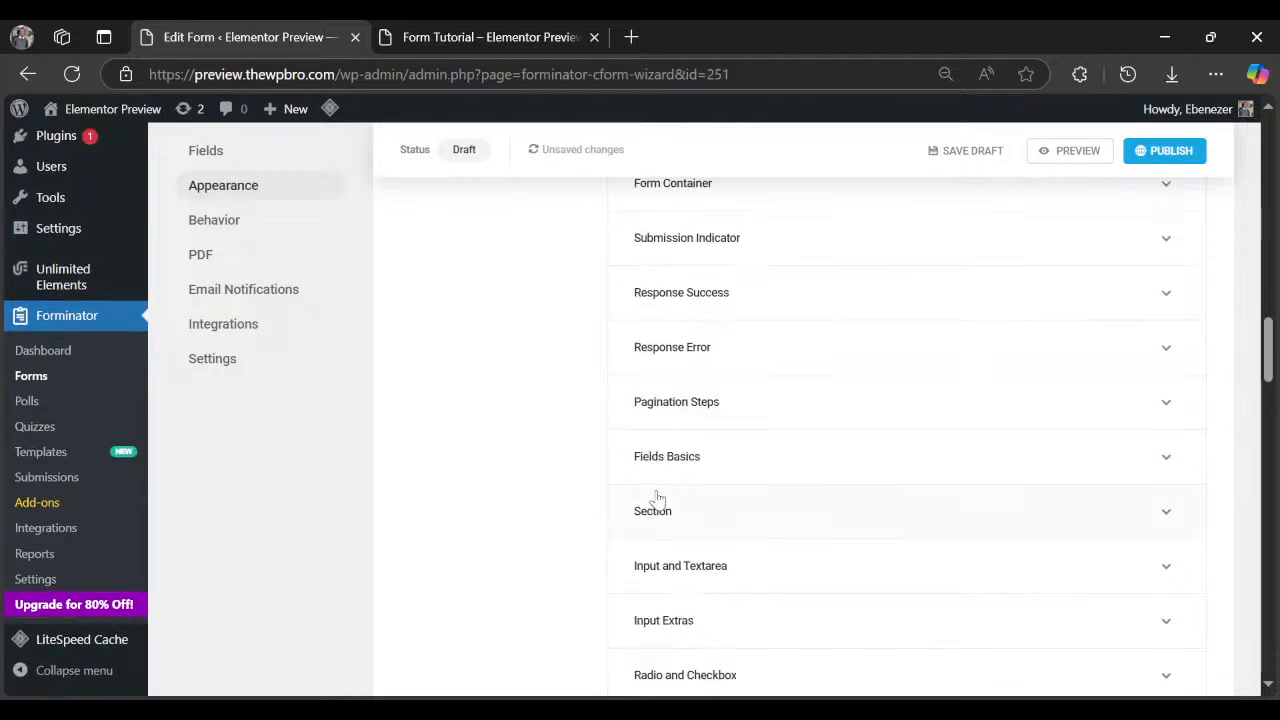
scroll(774, 497, down, 1)
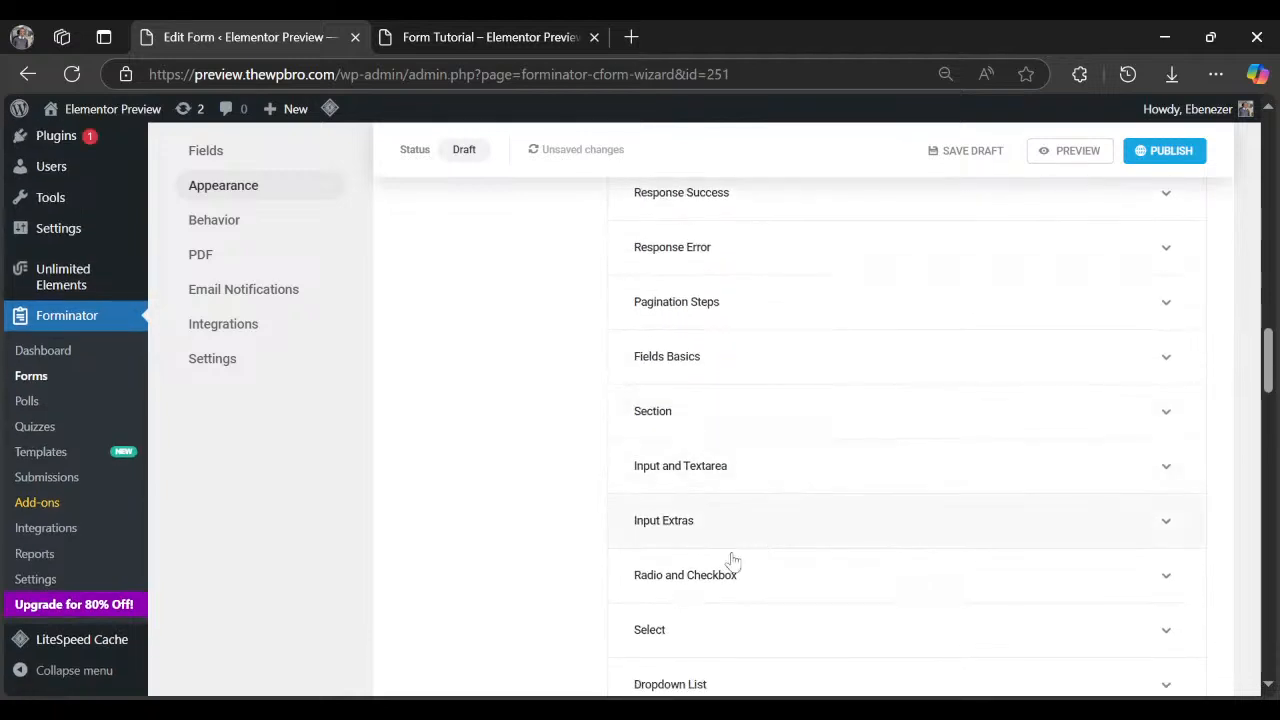
scroll(640, 560, down, 3)
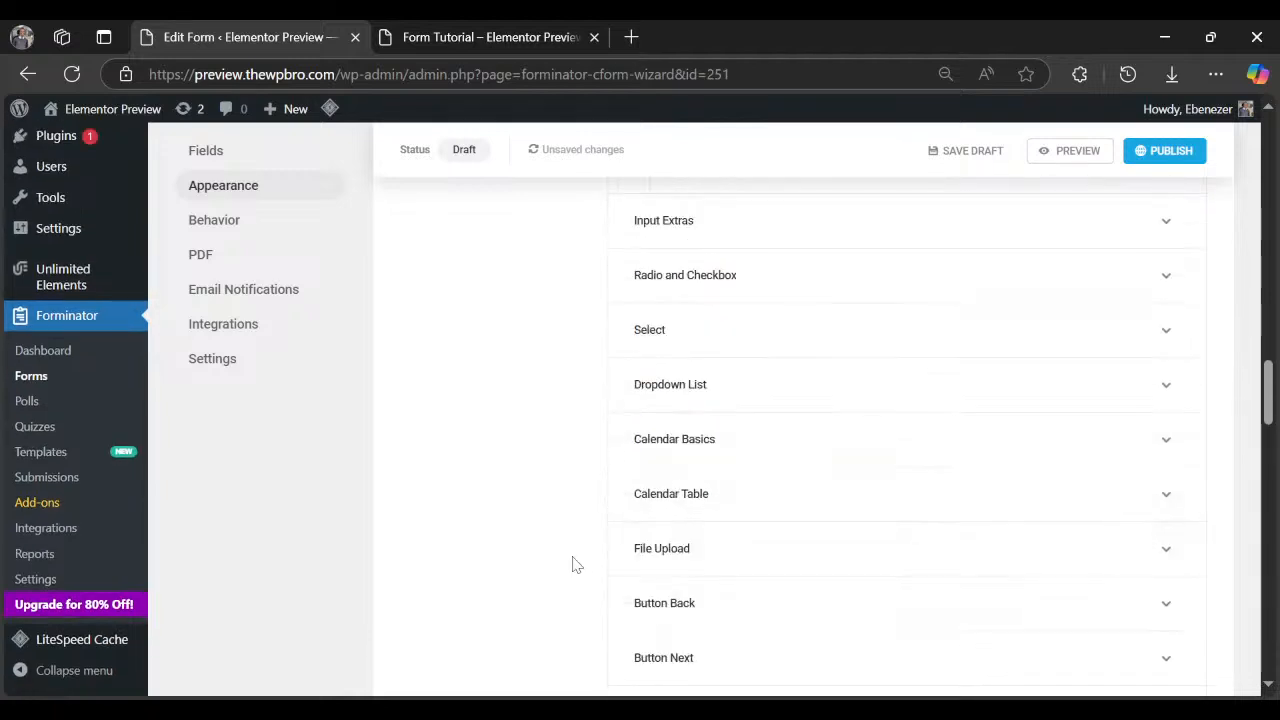
scroll(632, 584, down, 1)
scroll(634, 580, up, 5)
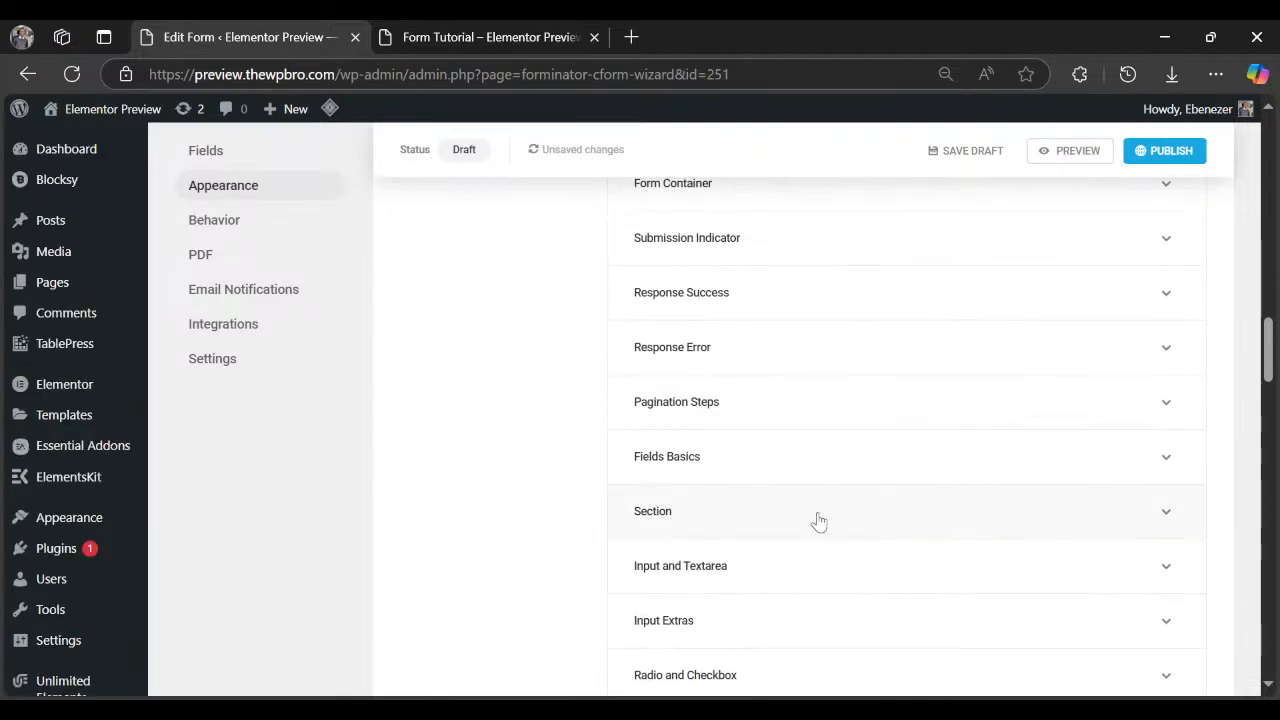
scroll(818, 520, up, 2)
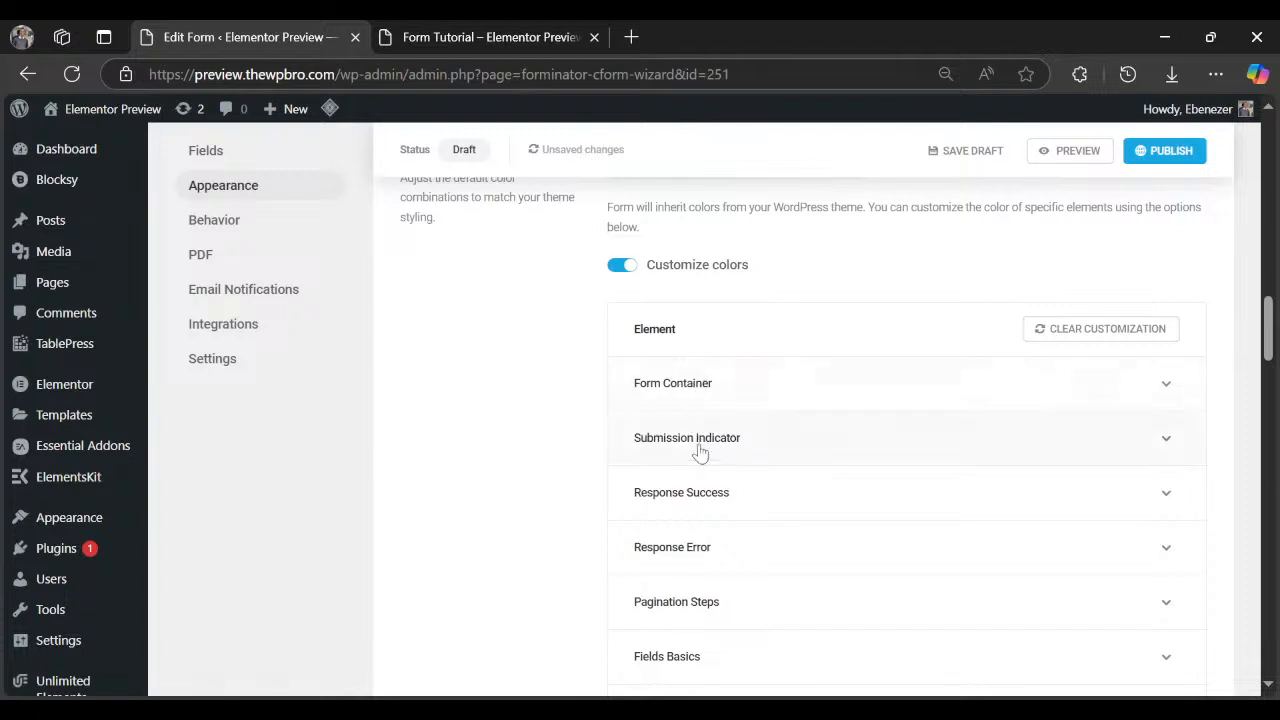
scroll(700, 486, down, 1)
Expand the Fields Basics and Input and Textarea colour settings.
click(712, 557)
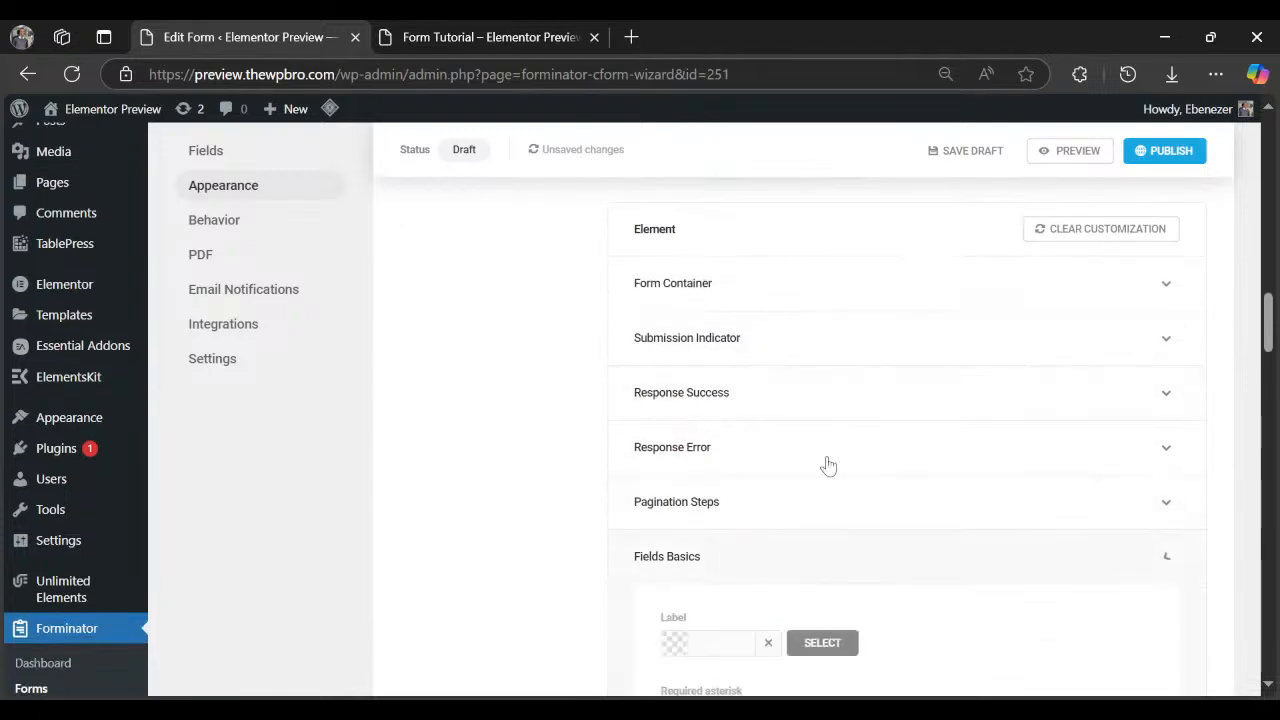
scroll(863, 443, down, 3)
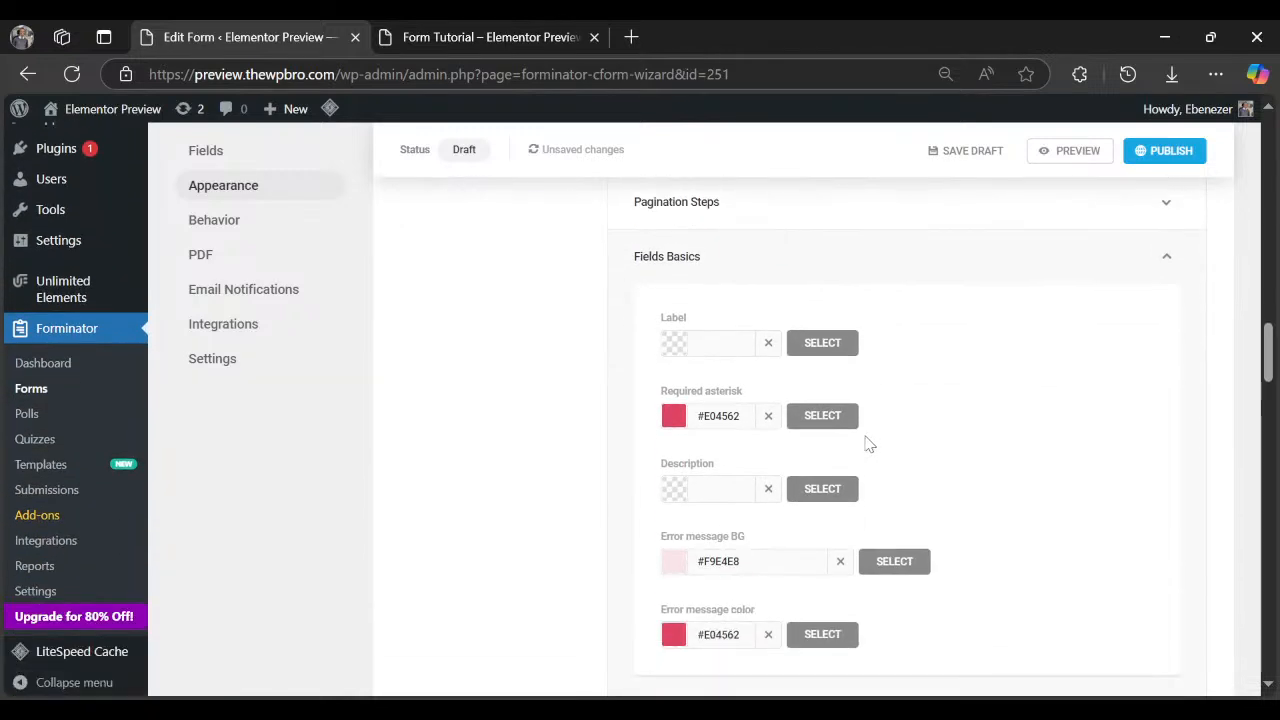
scroll(866, 444, down, 1)
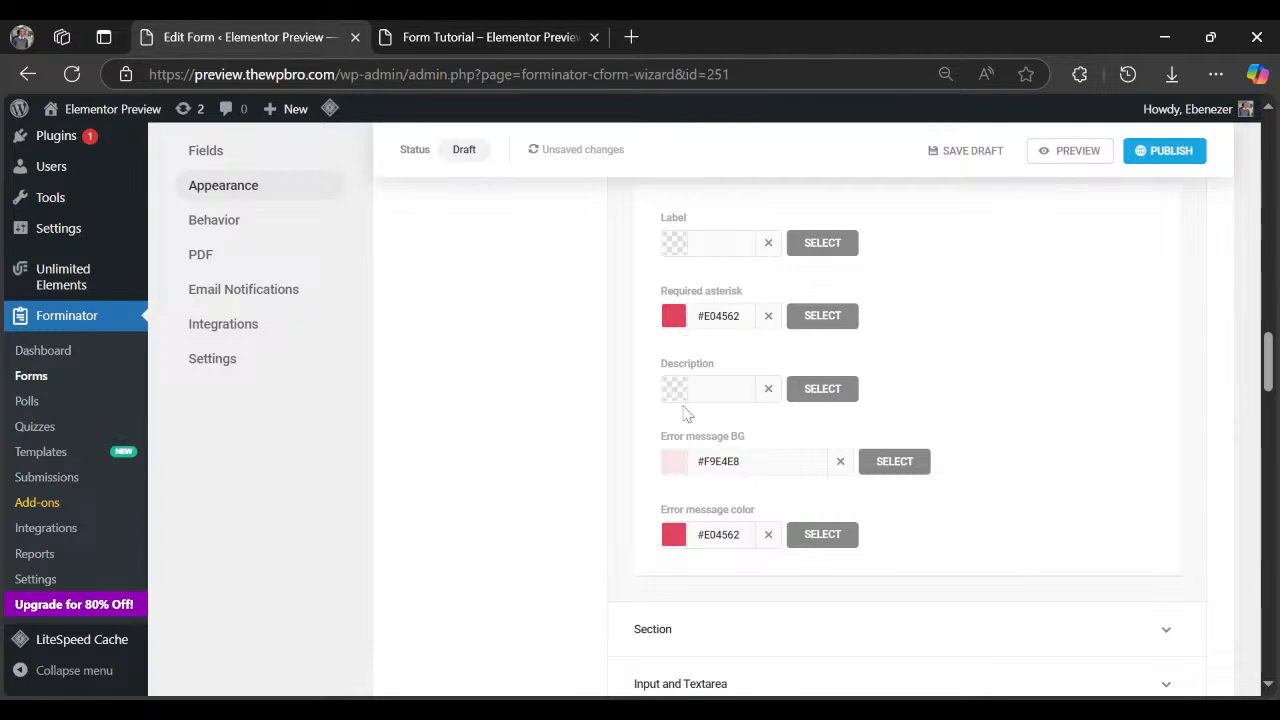
scroll(687, 413, down, 1)
scroll(754, 506, down, 2)
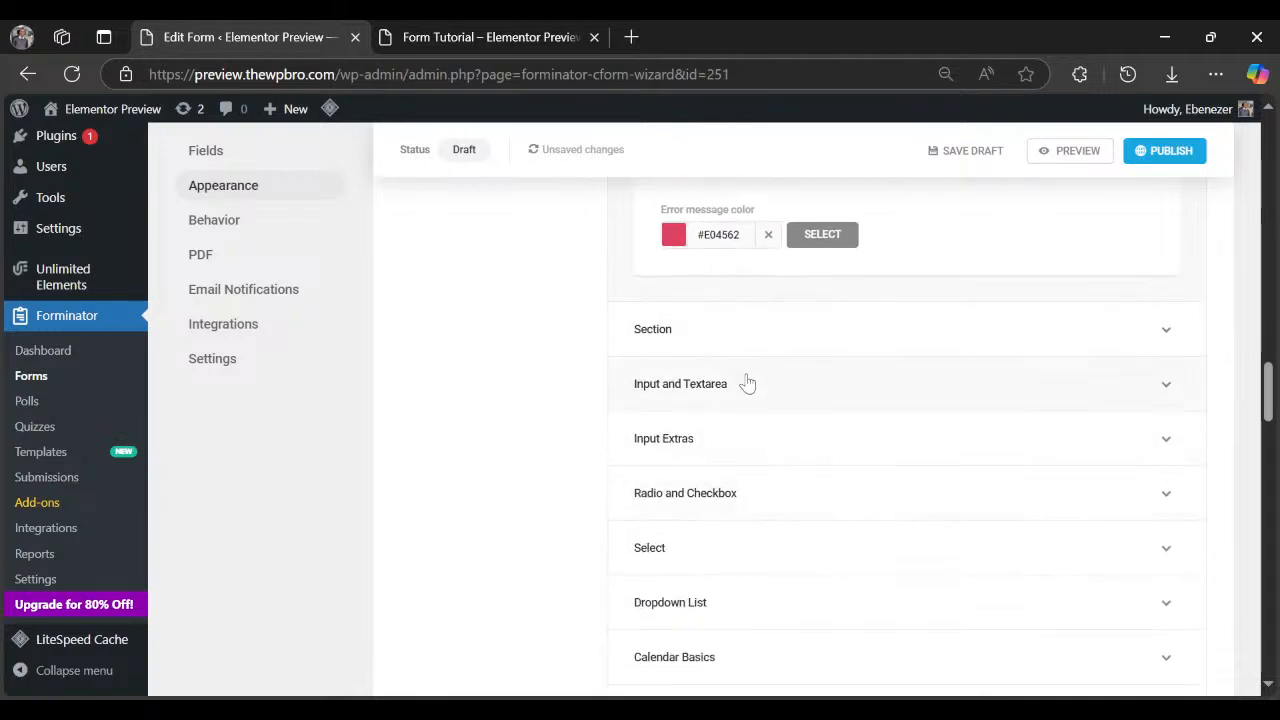
click(747, 383)
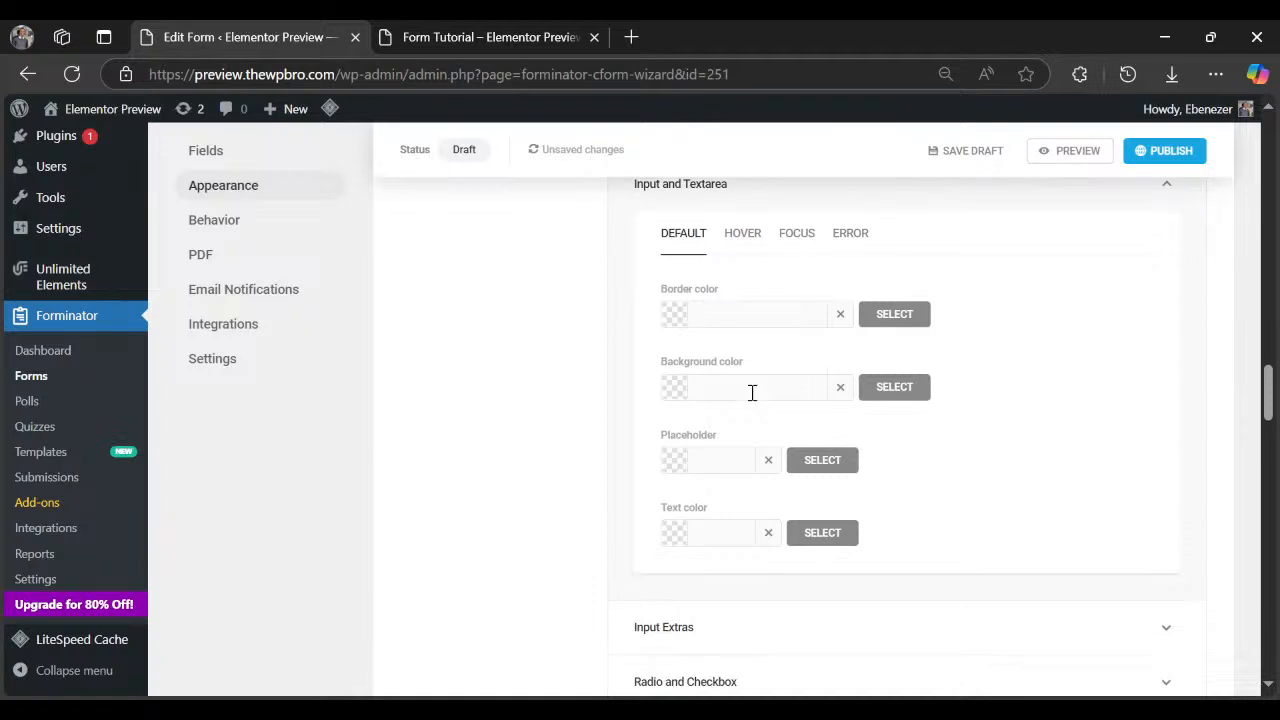
scroll(837, 374, up, 7)
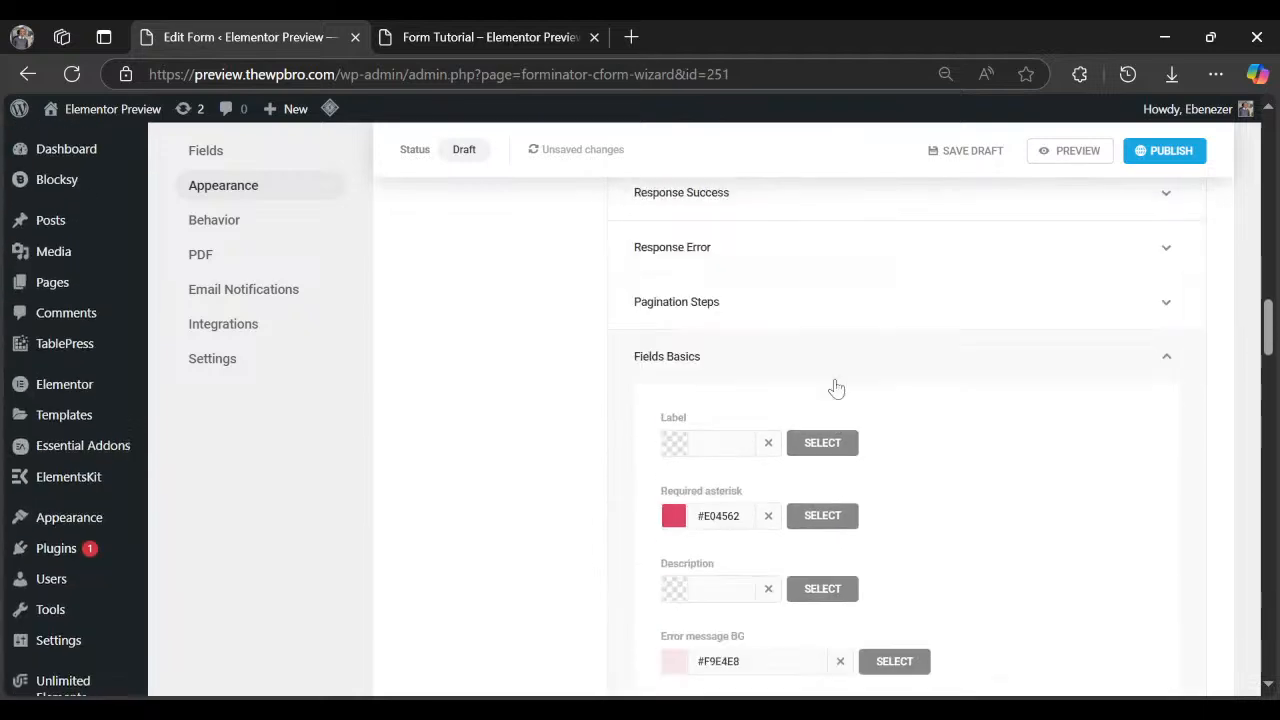
scroll(778, 434, down, 1)
scroll(778, 434, down, 1)
Set the Fields Basics Label colour to black #000000 and preview the form.
click(674, 342)
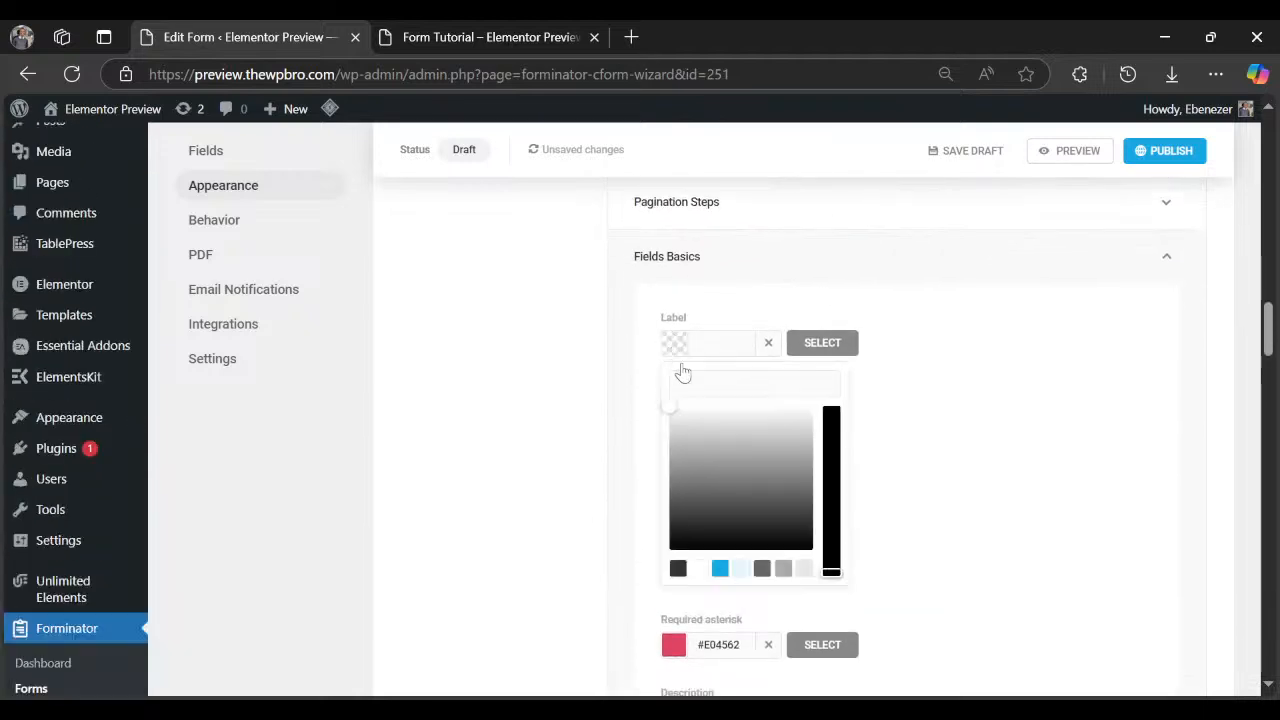
click(678, 568)
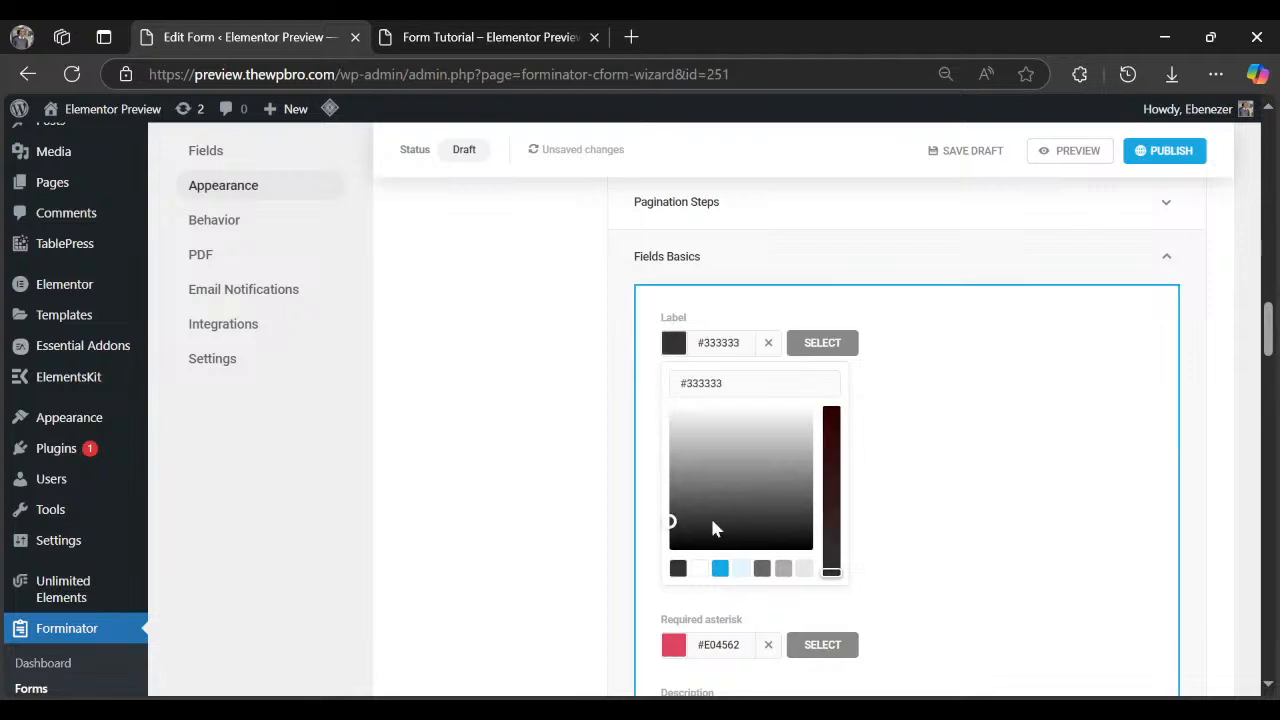
drag(714, 528, 628, 575)
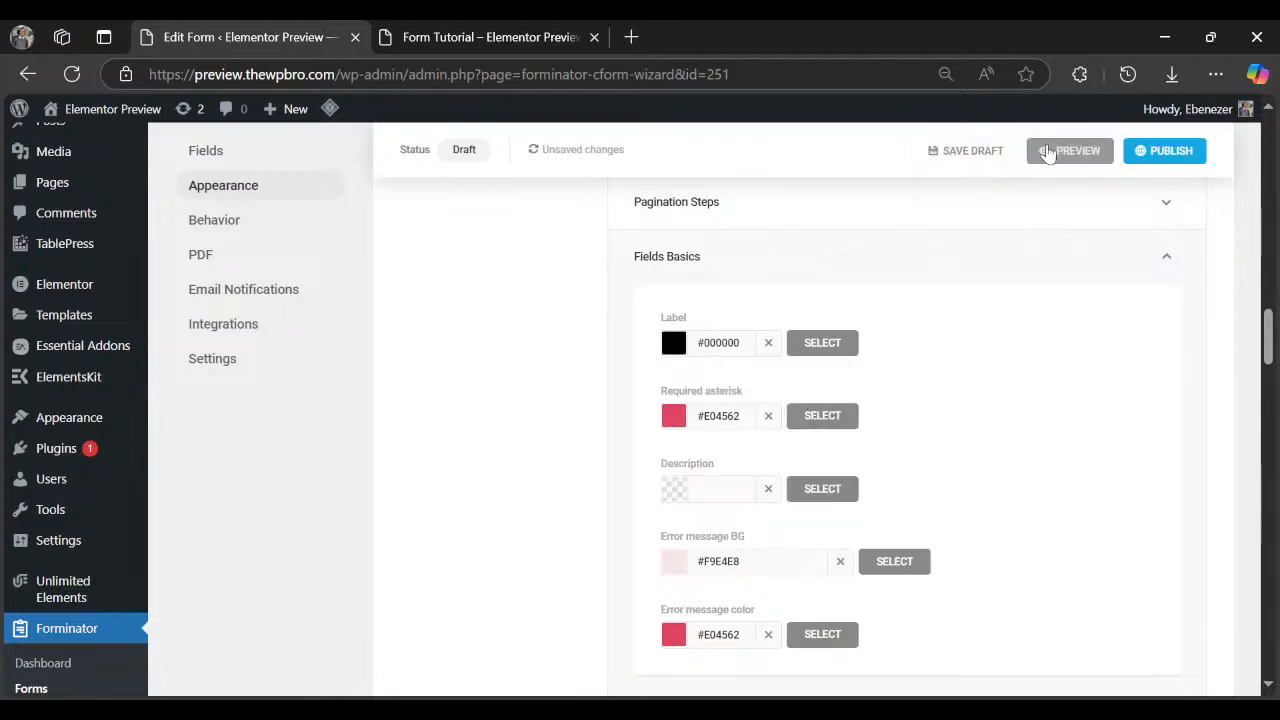
click(1047, 150)
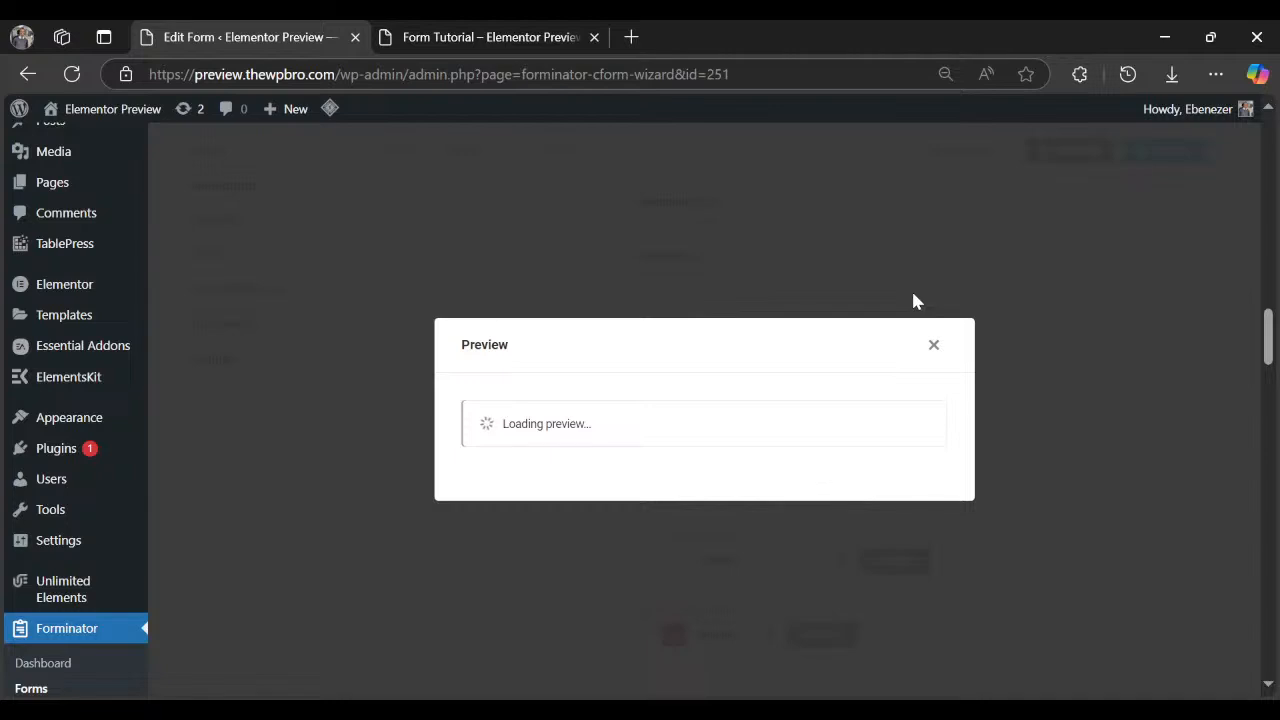
Close the form preview and scroll through the remaining Appearance settings.
click(932, 346)
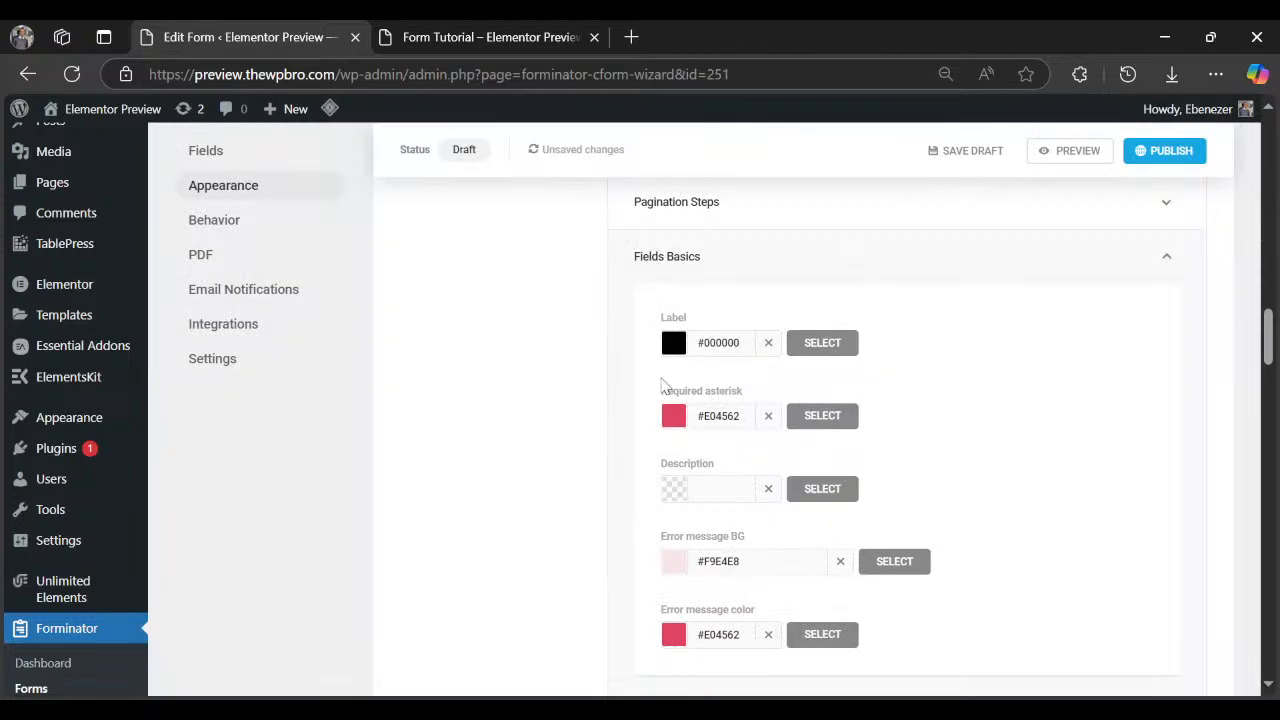
scroll(663, 380, down, 8)
scroll(685, 397, down, 7)
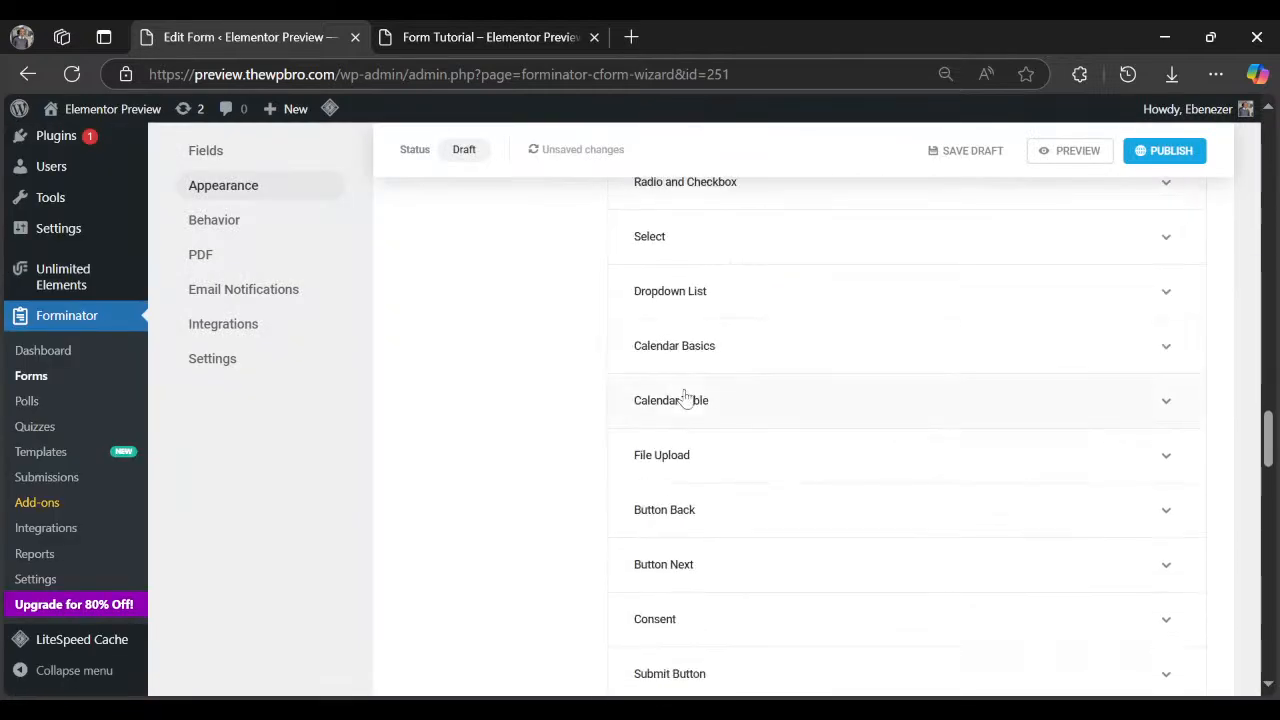
scroll(685, 397, down, 10)
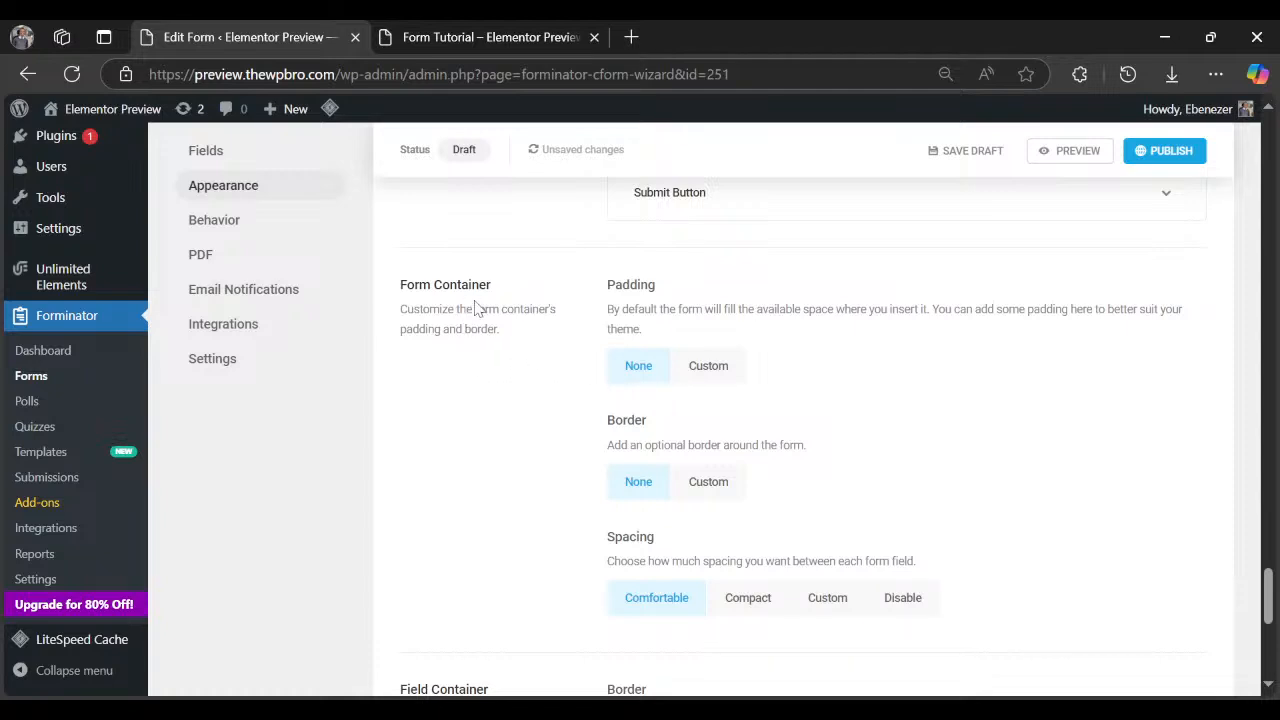
scroll(563, 308, down, 5)
scroll(650, 312, up, 1)
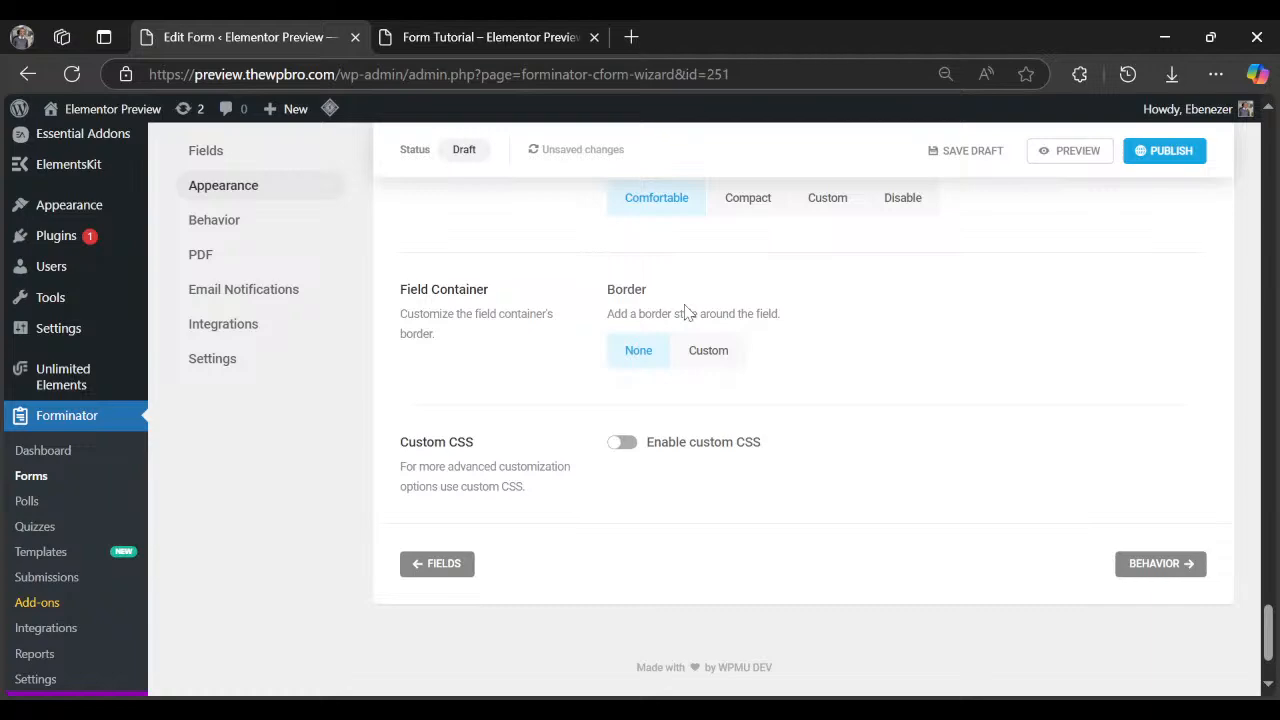
Open the form's Behavior settings and preview the form again.
click(297, 220)
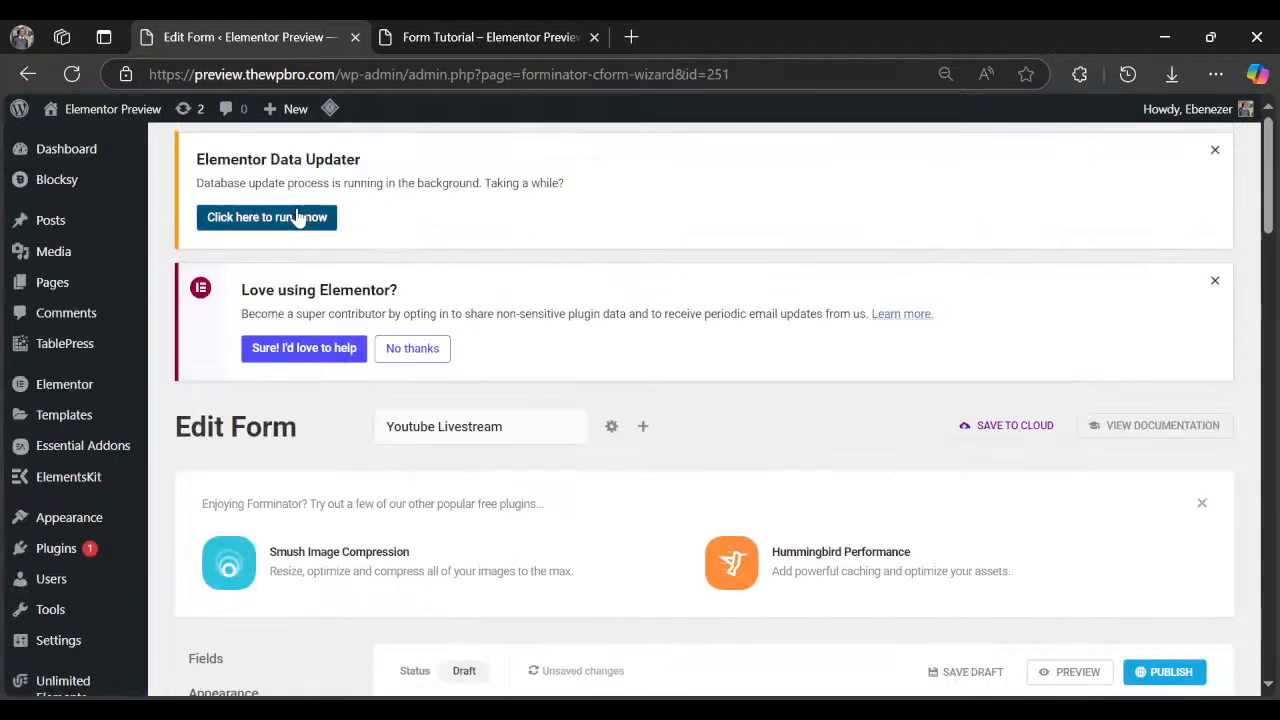
scroll(660, 380, down, 4)
click(1063, 285)
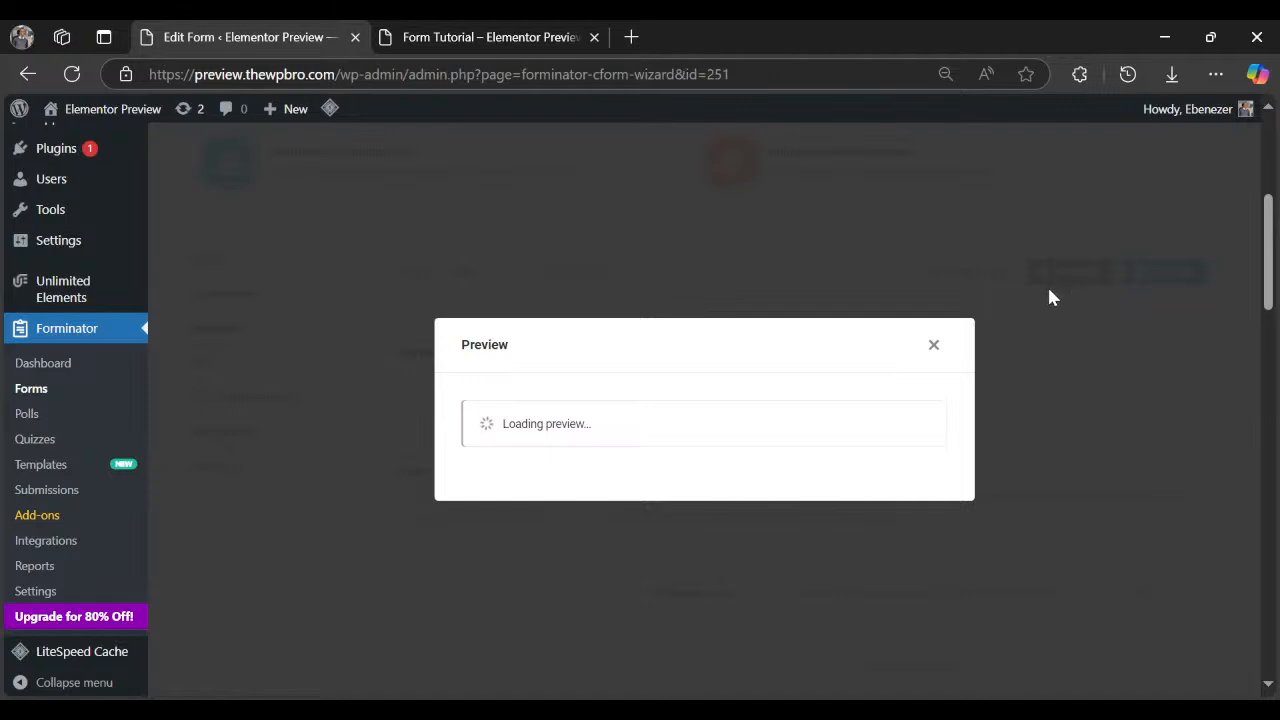
Close the preview and read the Submission Behavior and After submission descriptions.
click(934, 346)
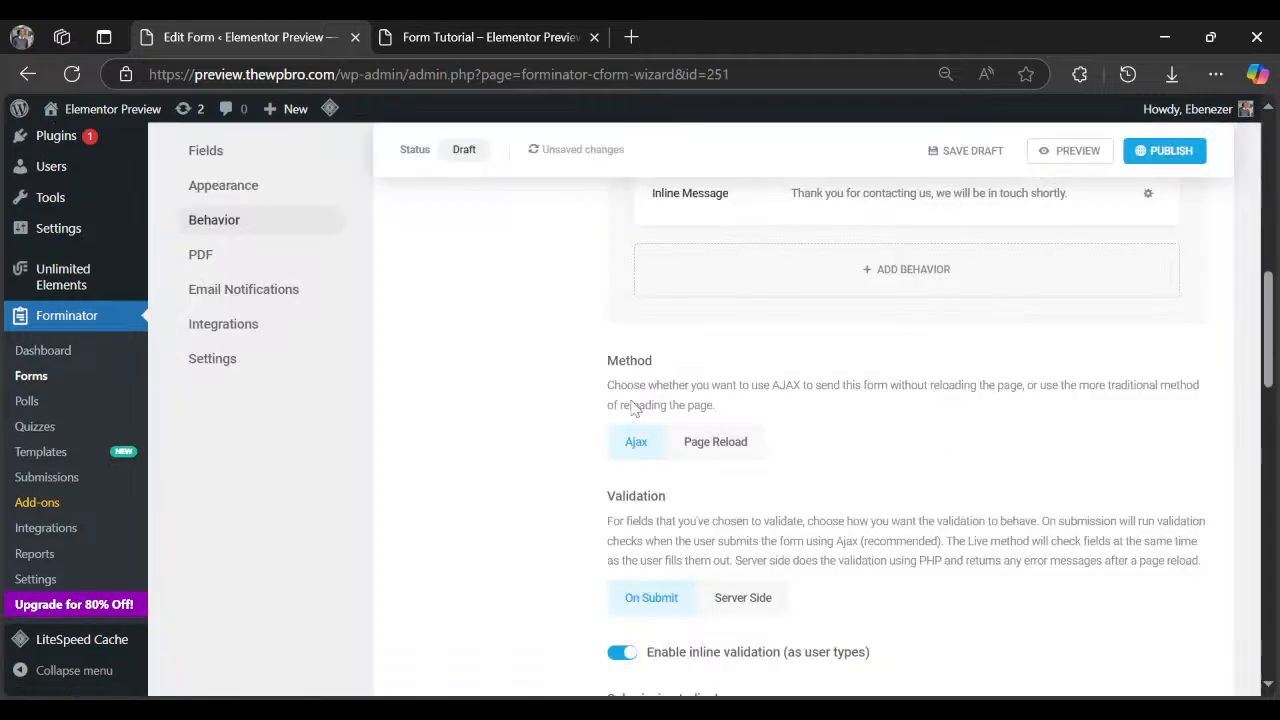
scroll(414, 290, up, 2)
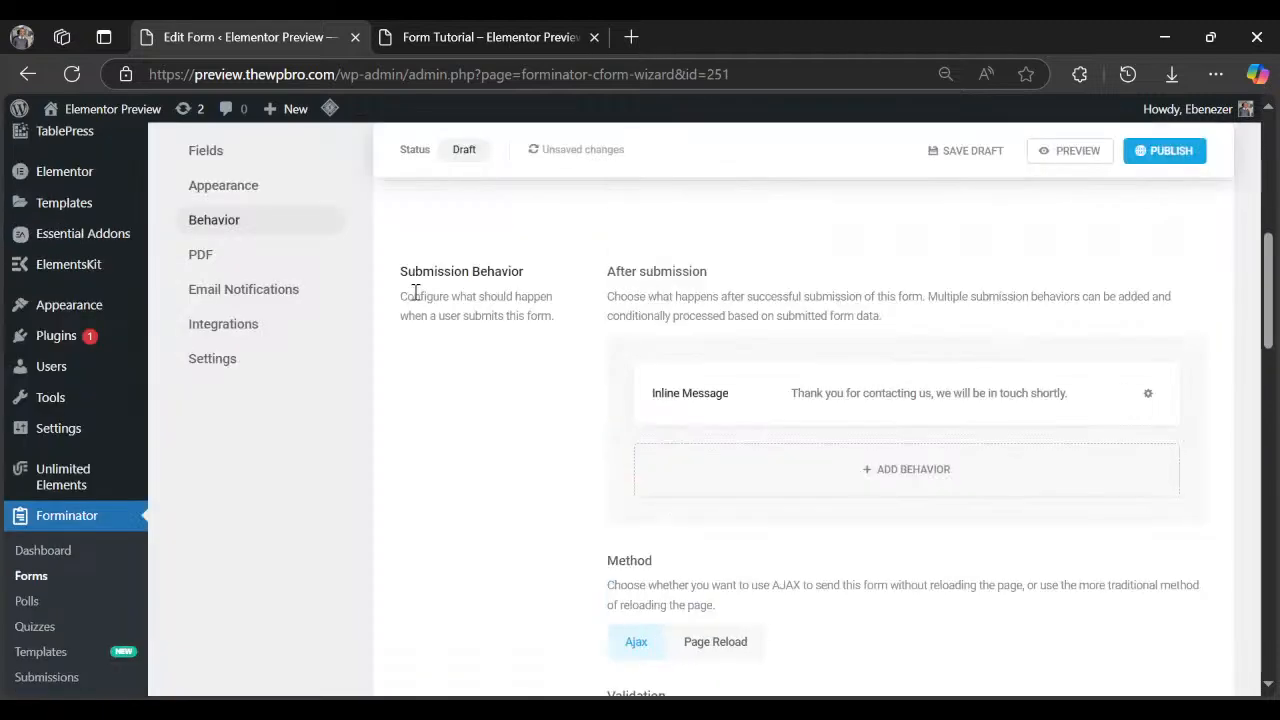
drag(415, 296, 558, 331)
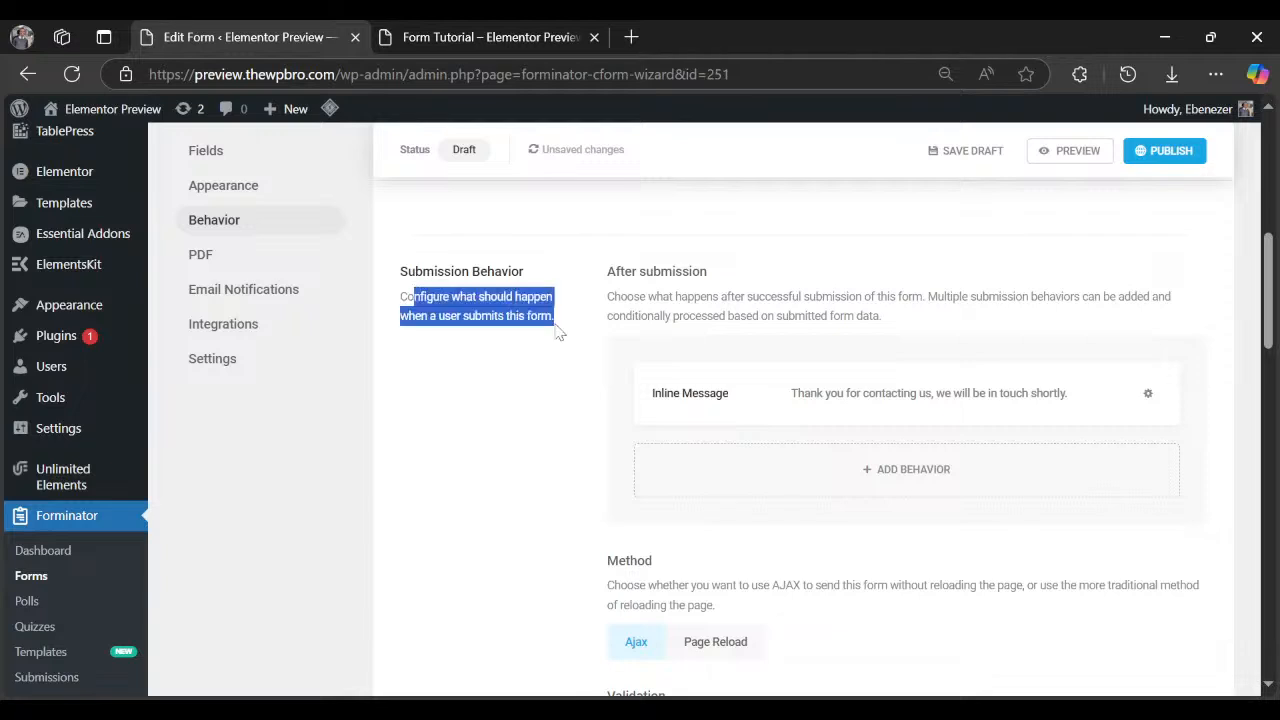
click(611, 294)
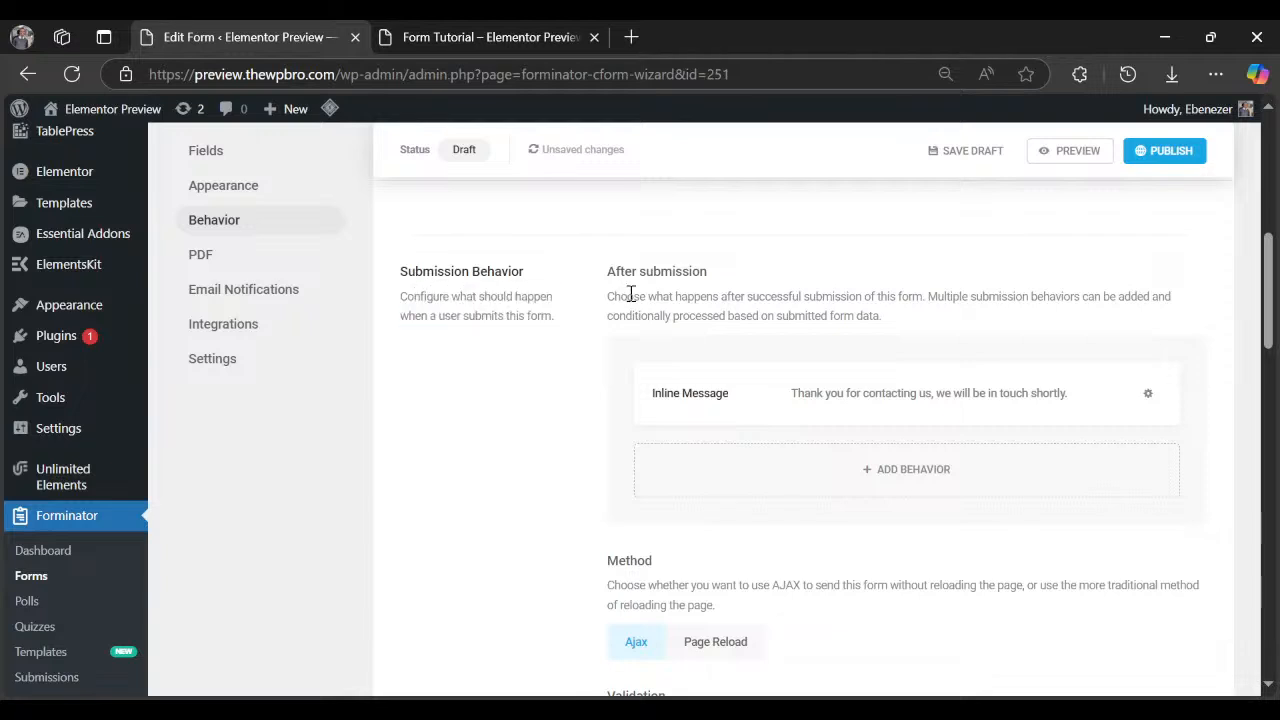
drag(648, 296, 822, 298)
click(702, 320)
Add a new after-submission behavior labelled 'Custom' and move into its message editor.
click(928, 470)
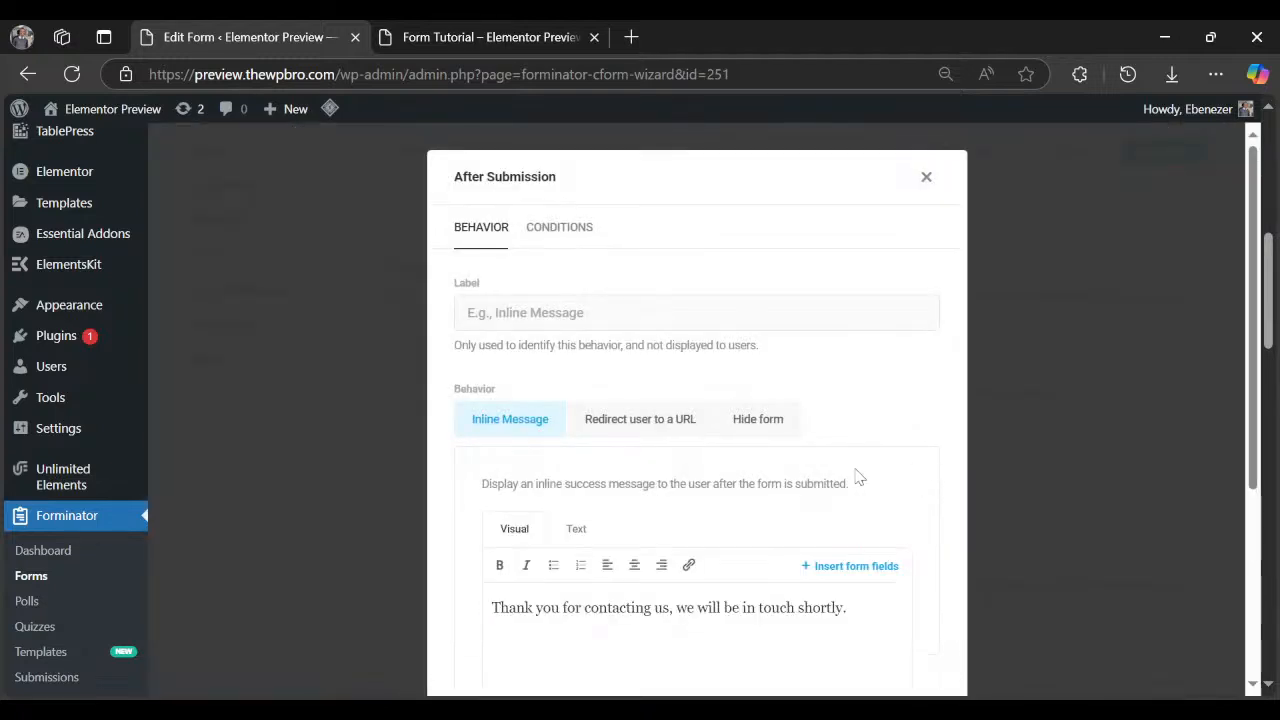
click(527, 313)
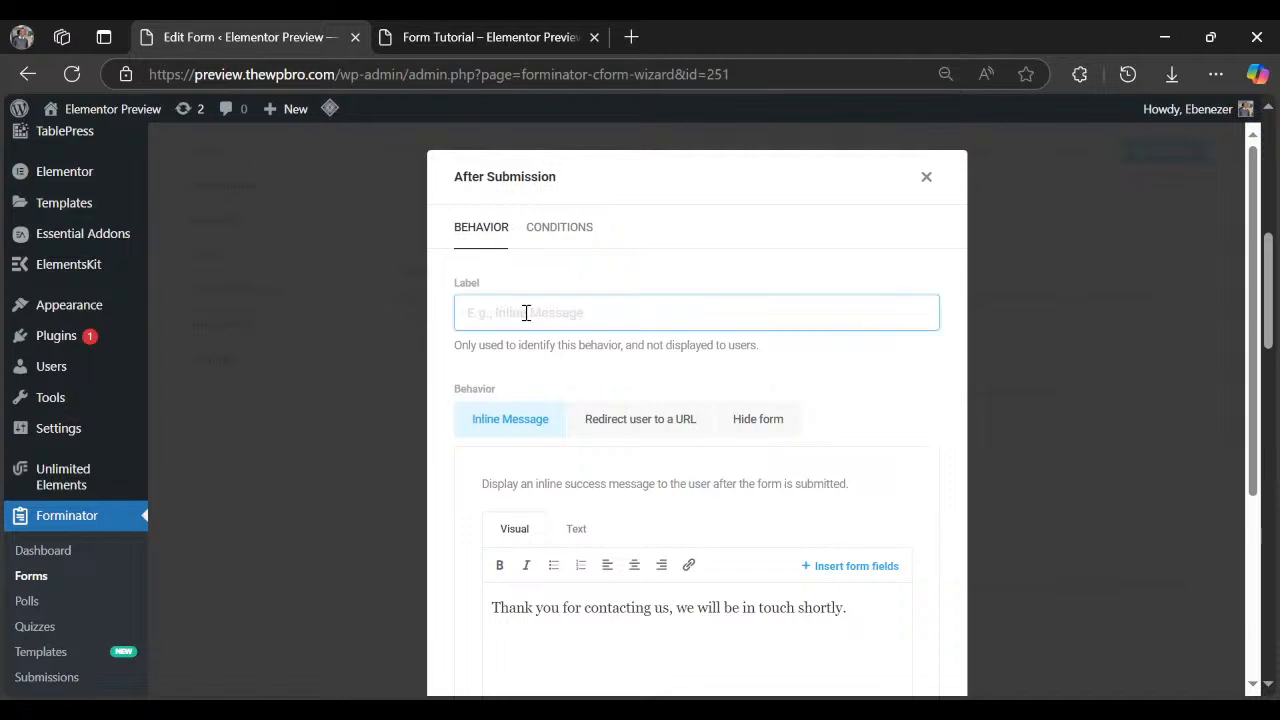
text(Custom)
scroll(524, 322, down, 1)
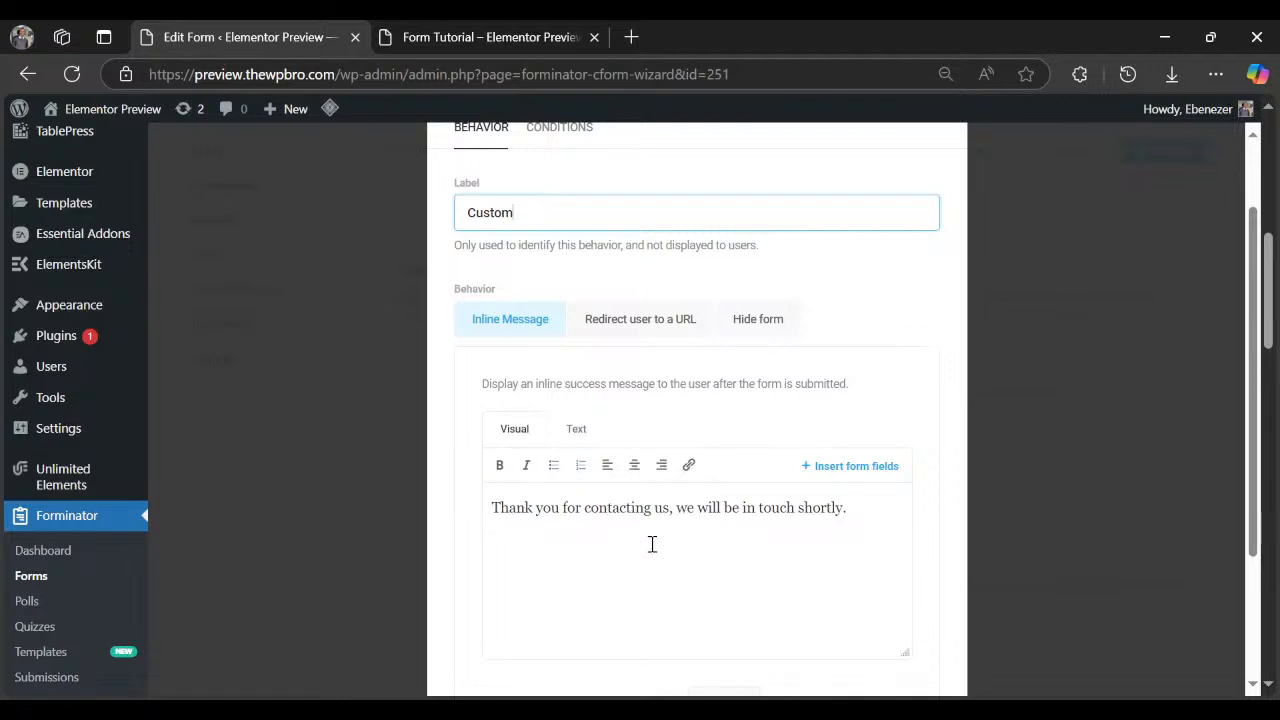
click(687, 520)
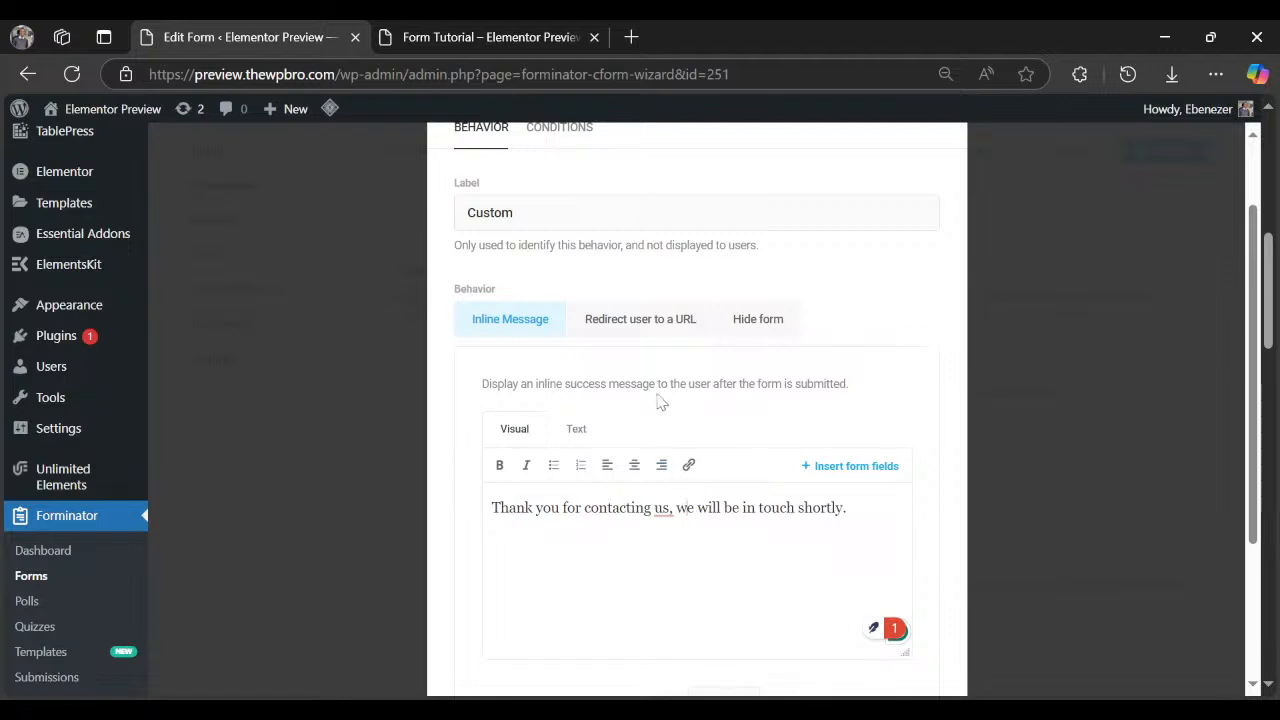
Try the 'Redirect user to a URL' option, then set the behavior to Hide form instead.
click(628, 320)
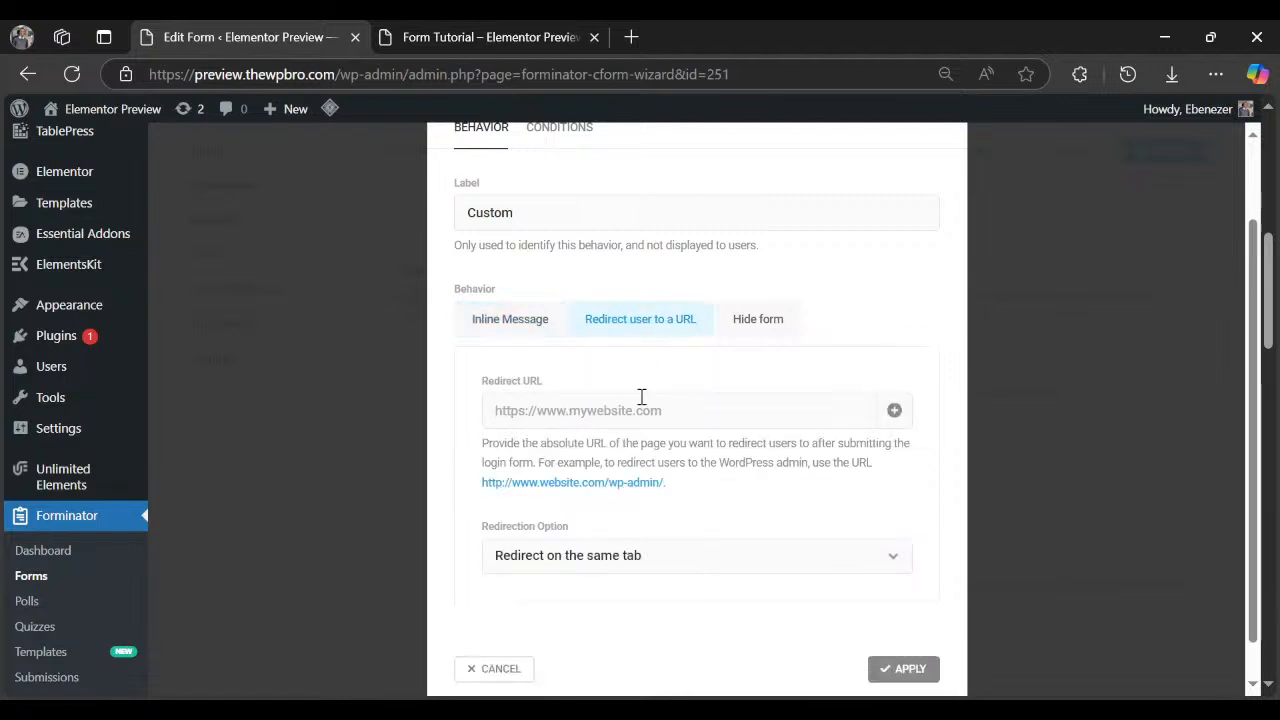
click(508, 408)
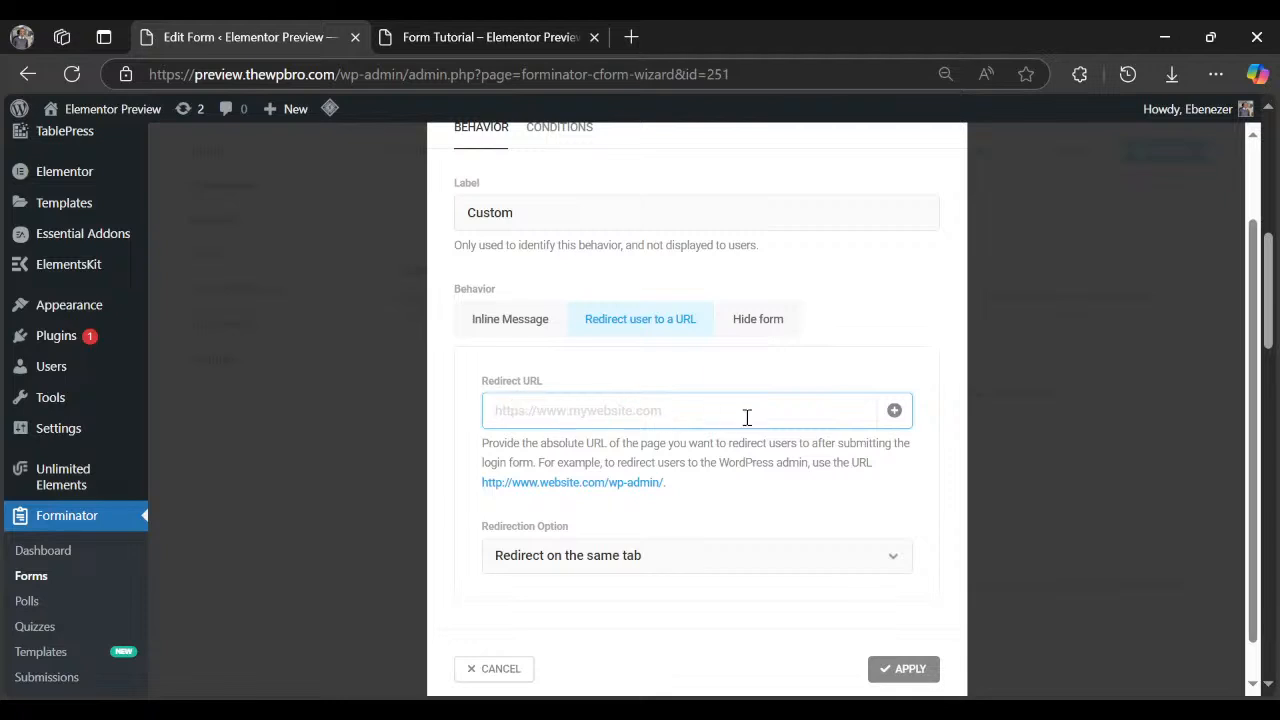
scroll(650, 505, down, 1)
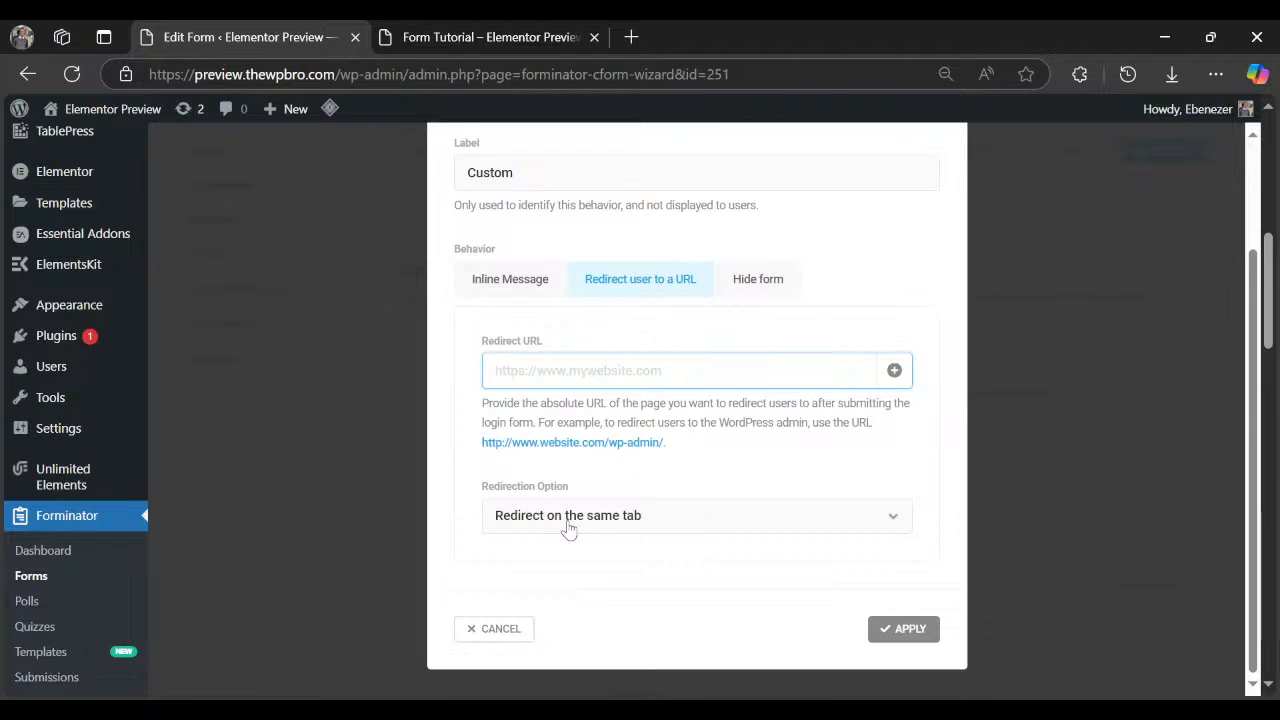
click(568, 527)
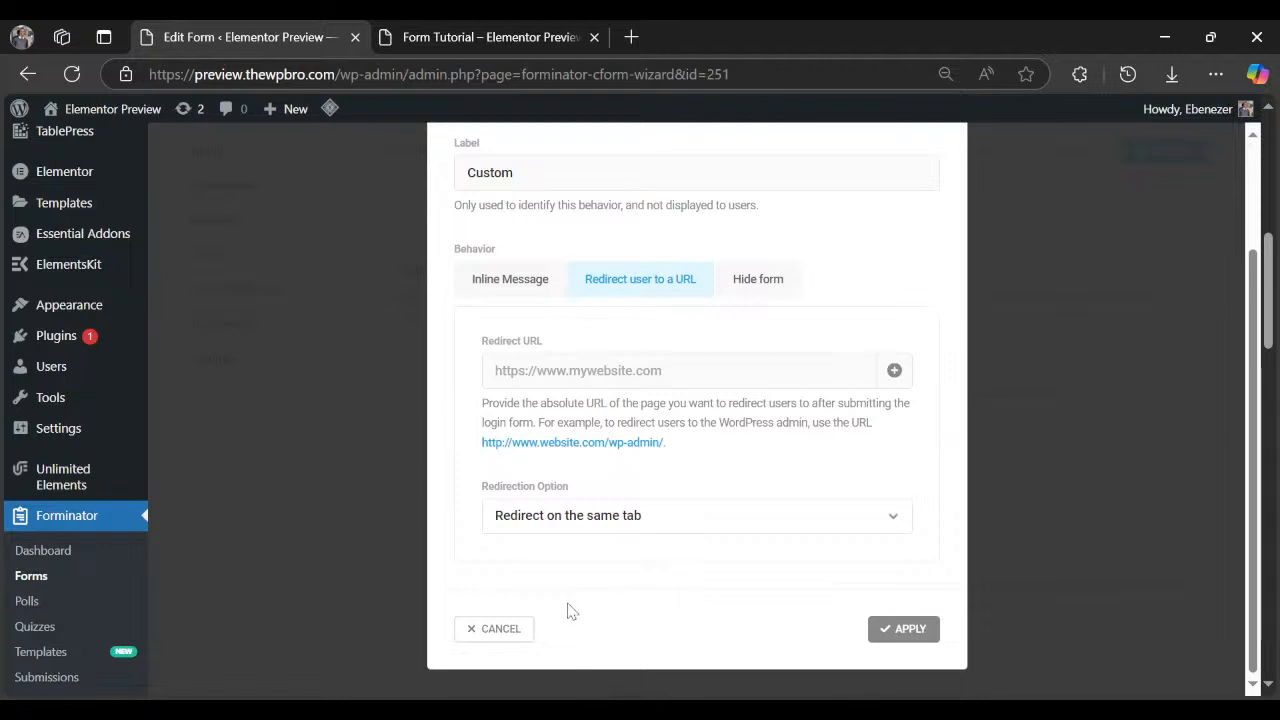
click(787, 292)
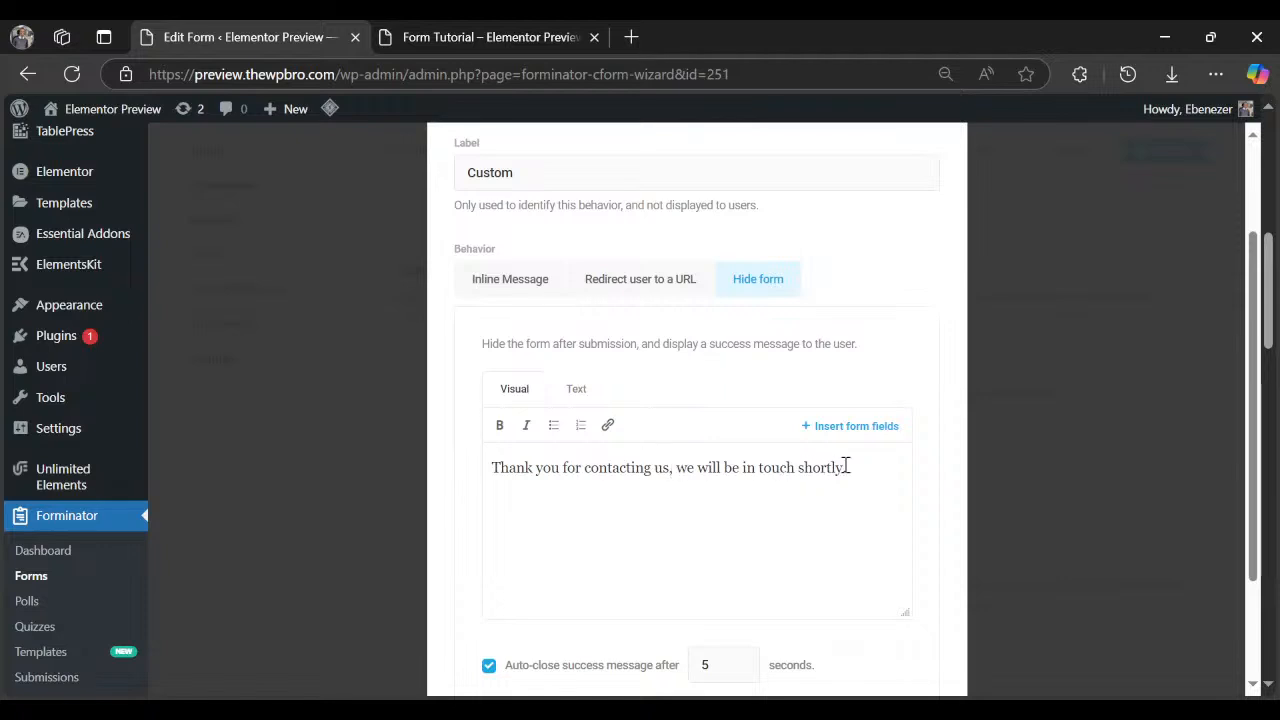
Append 'Please check your email for a confirmation mail.' to the thank-you message.
click(878, 467)
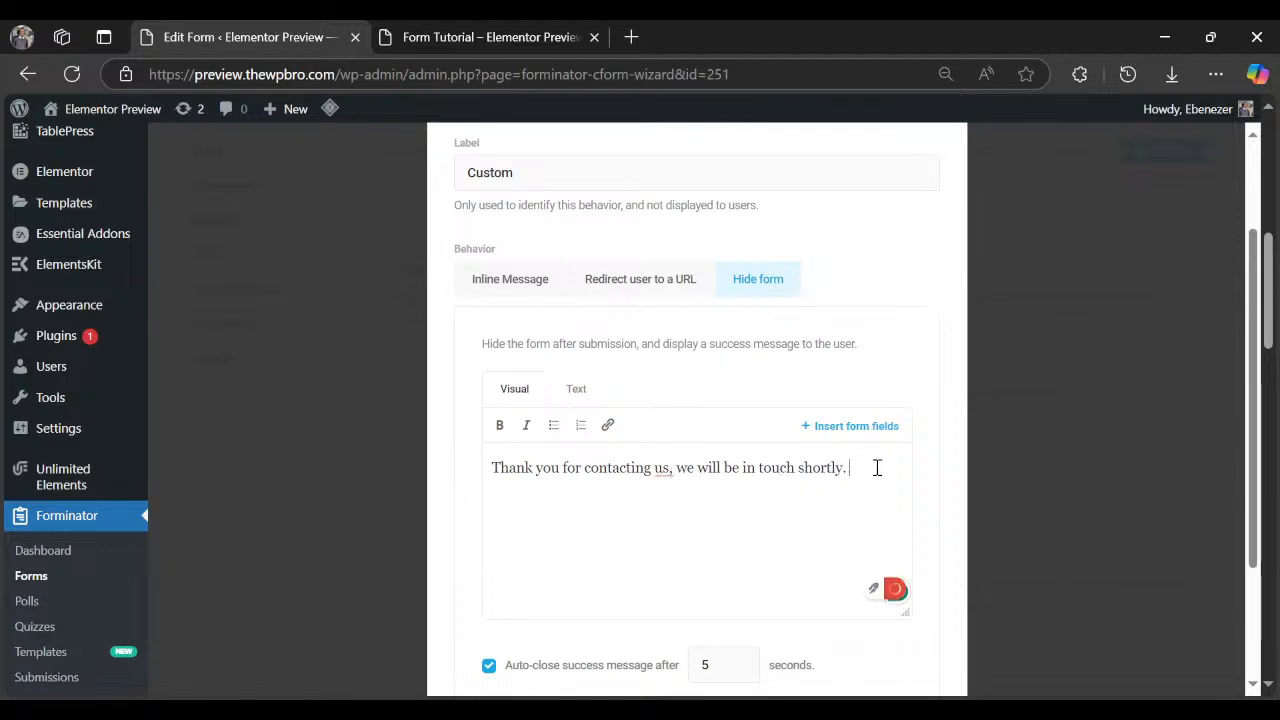
text(Please check )
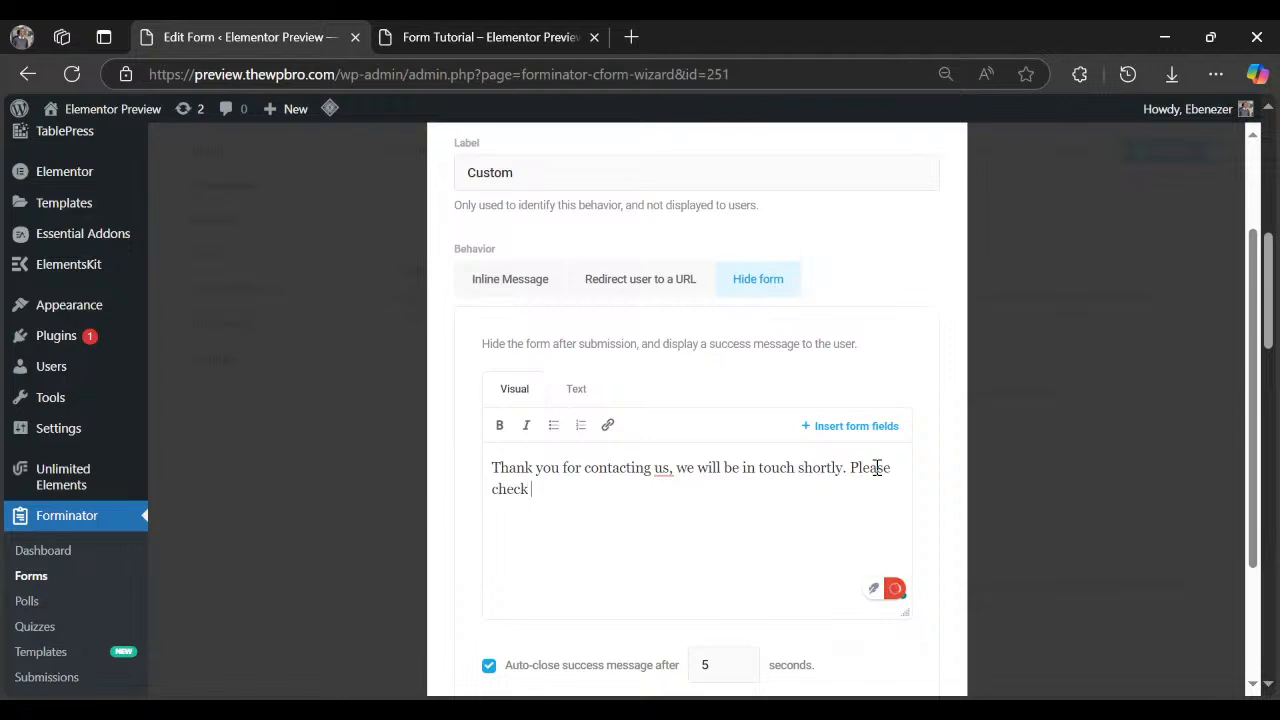
text(your email for a conf)
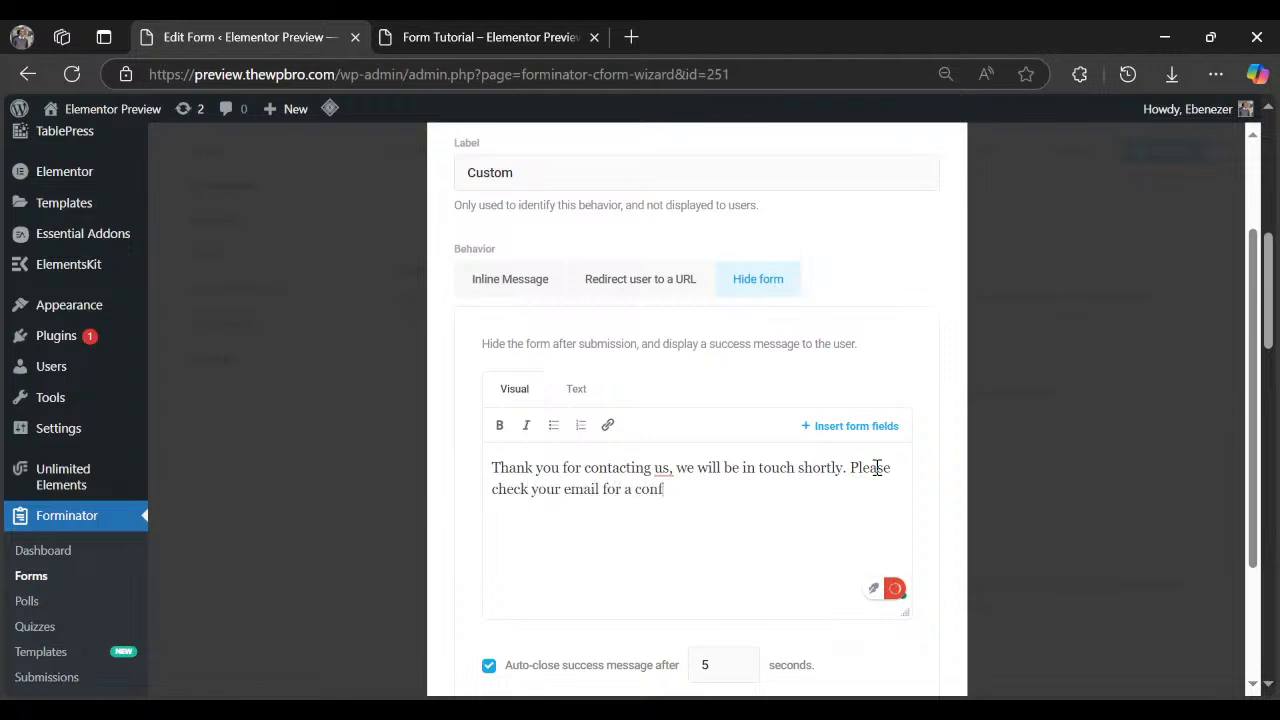
key(BackSpace)
key(BackSpace)
key(BackSpace)
text(confirmation mail.)
Review the 5-second auto-close value and the behavior's empty Conditions tab.
scroll(688, 476, down, 1)
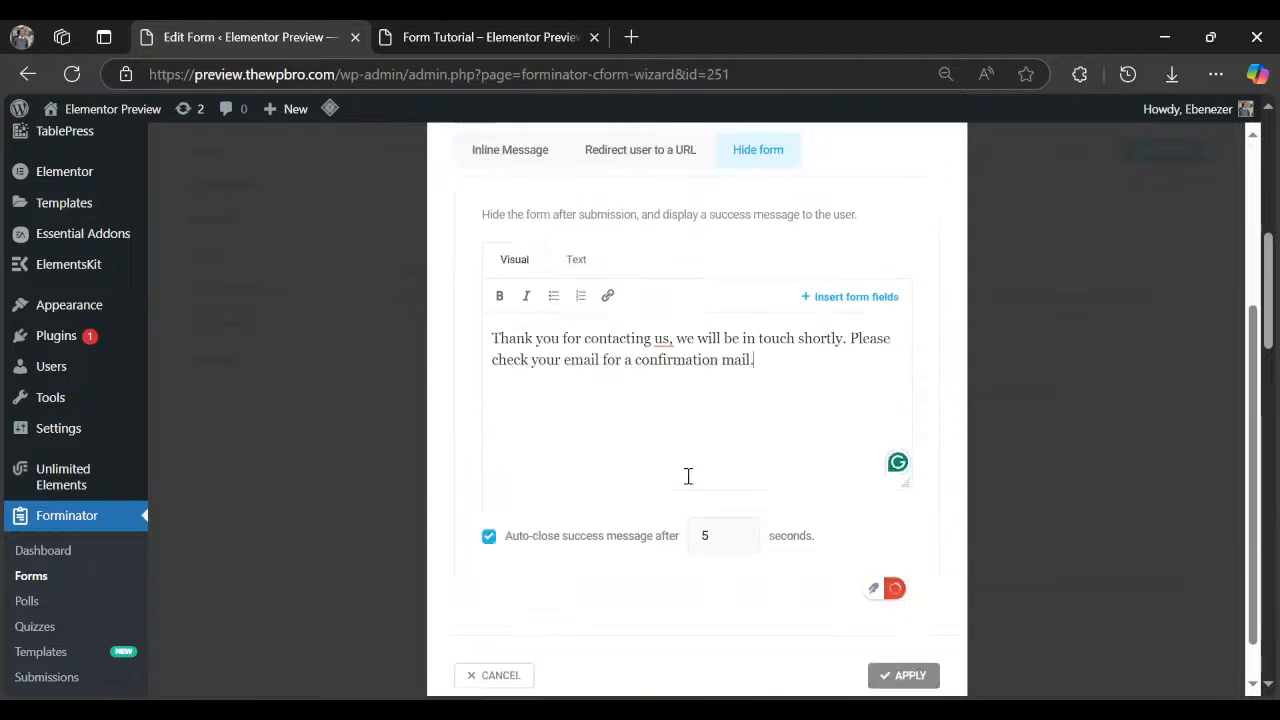
scroll(688, 476, down, 1)
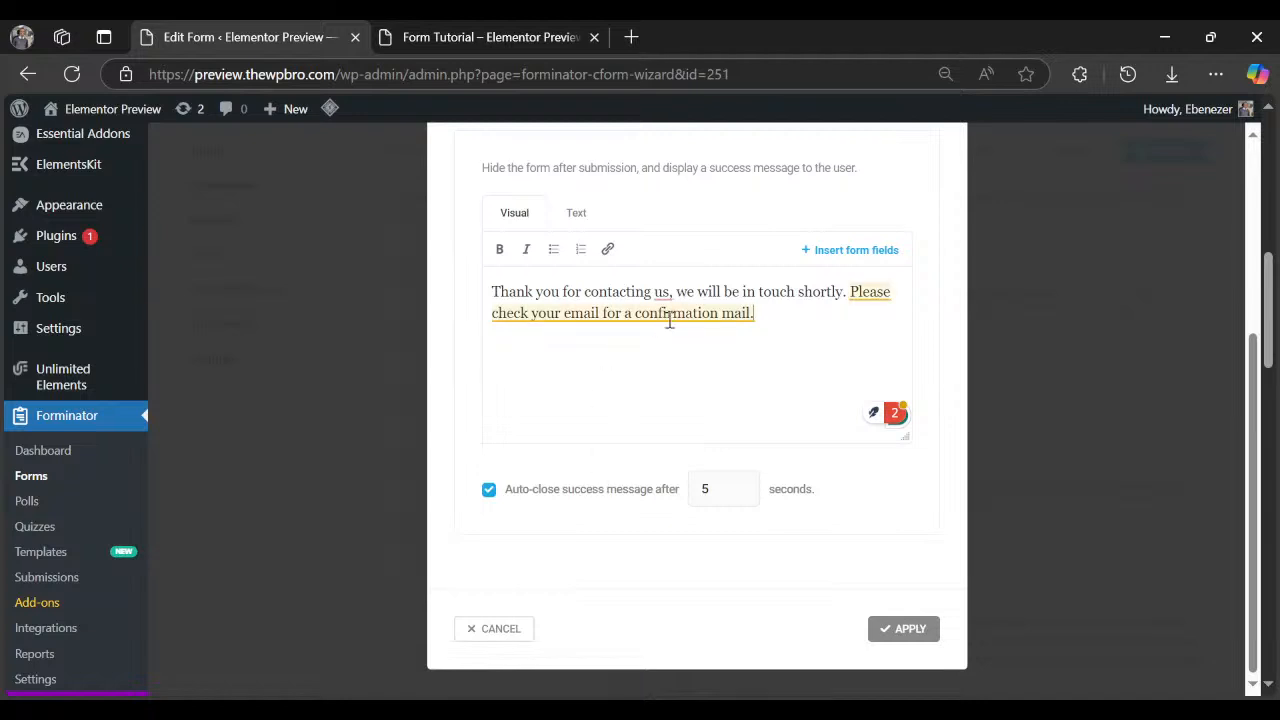
click(704, 487)
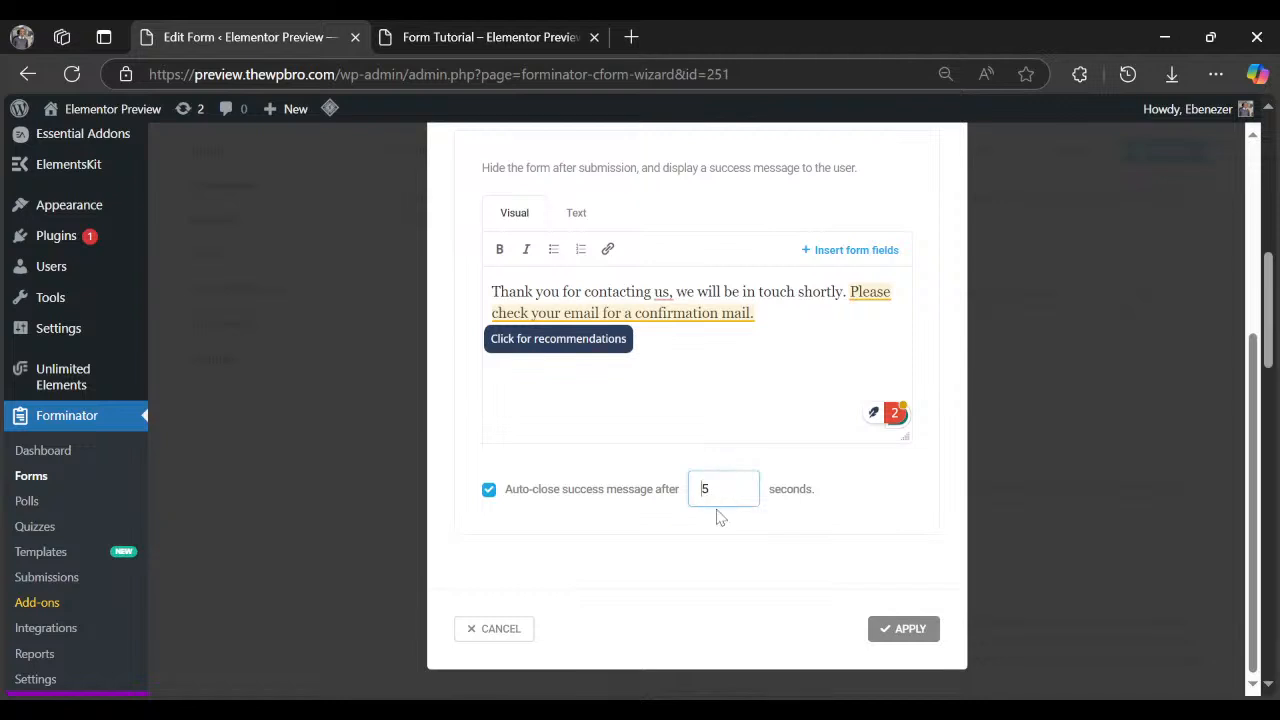
scroll(718, 517, up, 3)
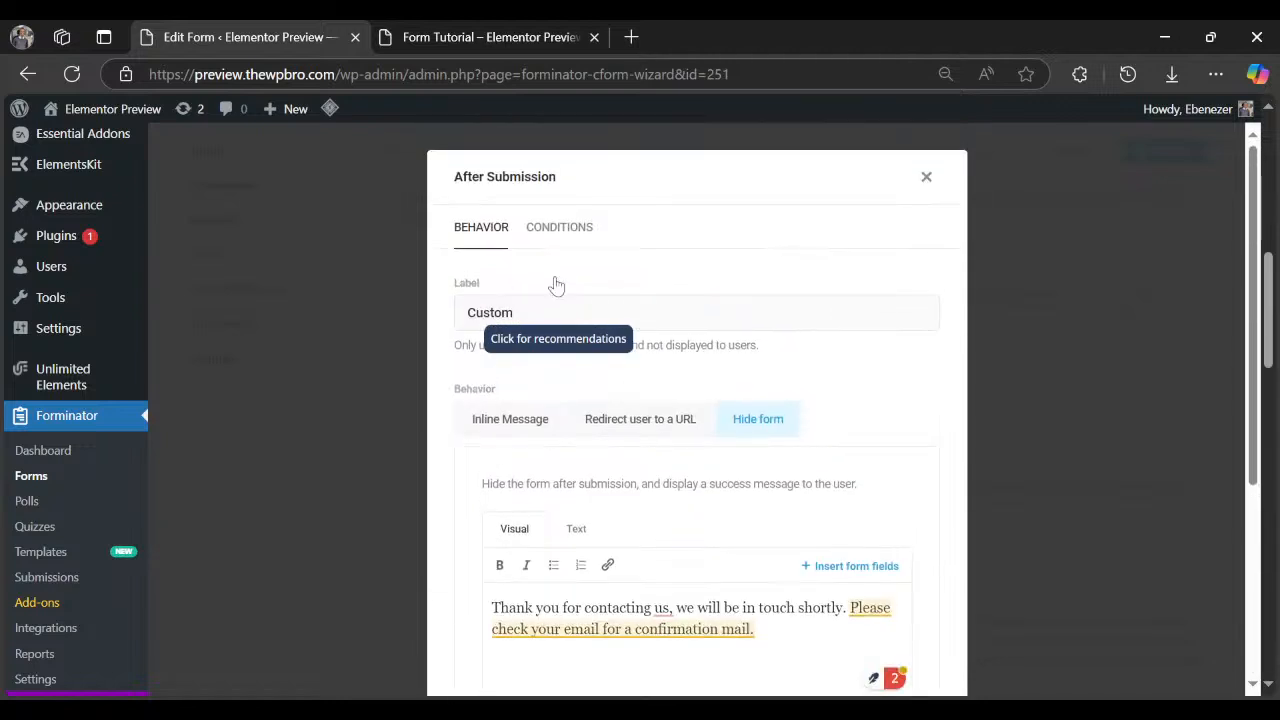
click(543, 230)
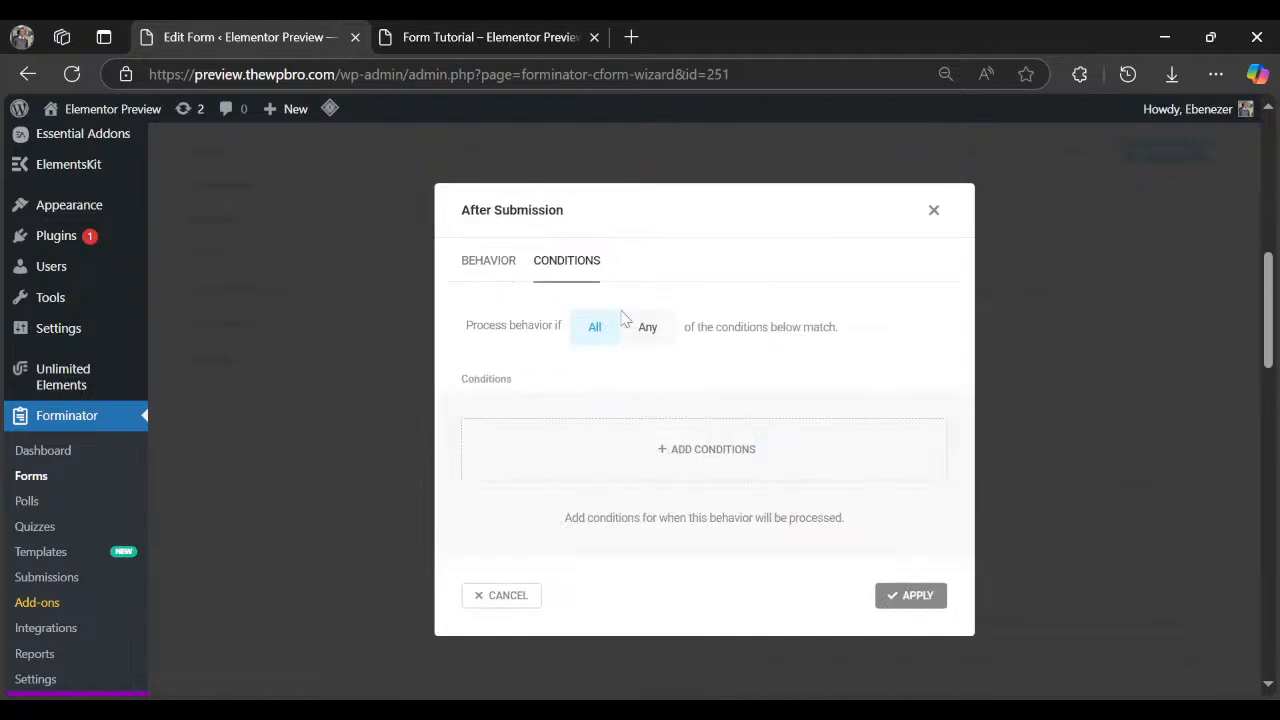
Apply the Custom behavior, then dismiss a second After Submission dialog without adding it.
click(882, 594)
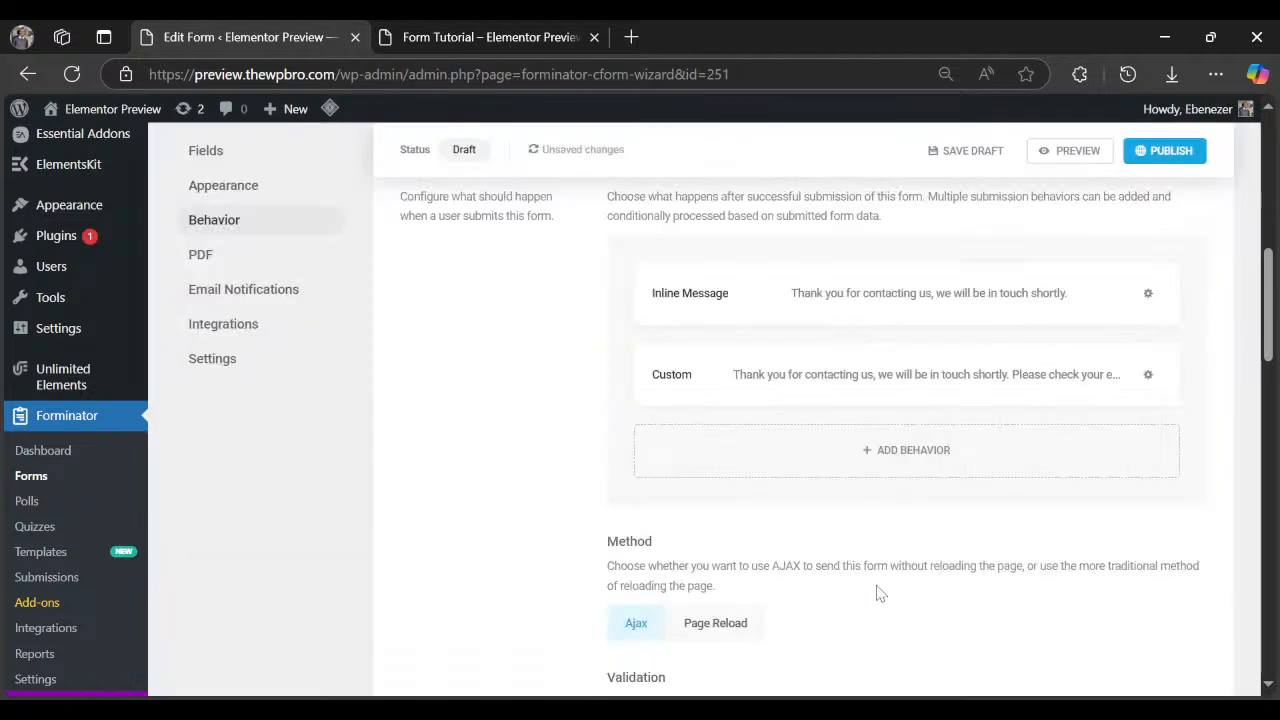
scroll(880, 592, up, 1)
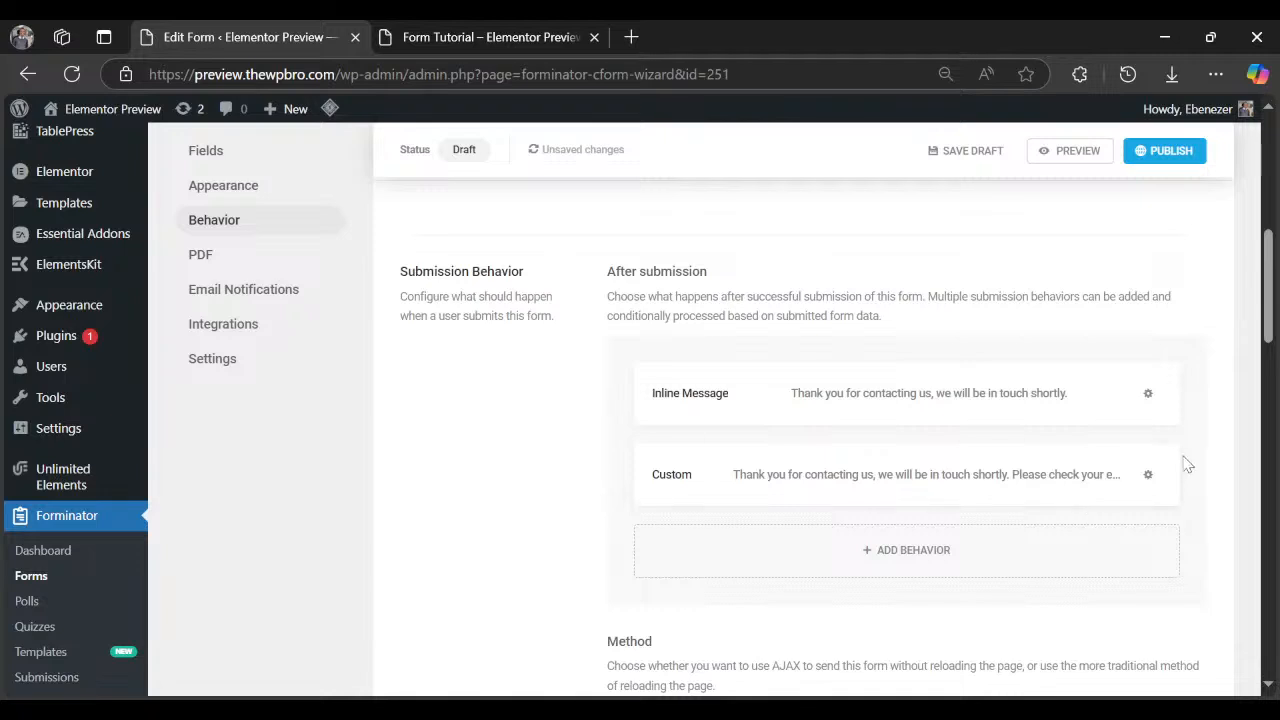
click(905, 550)
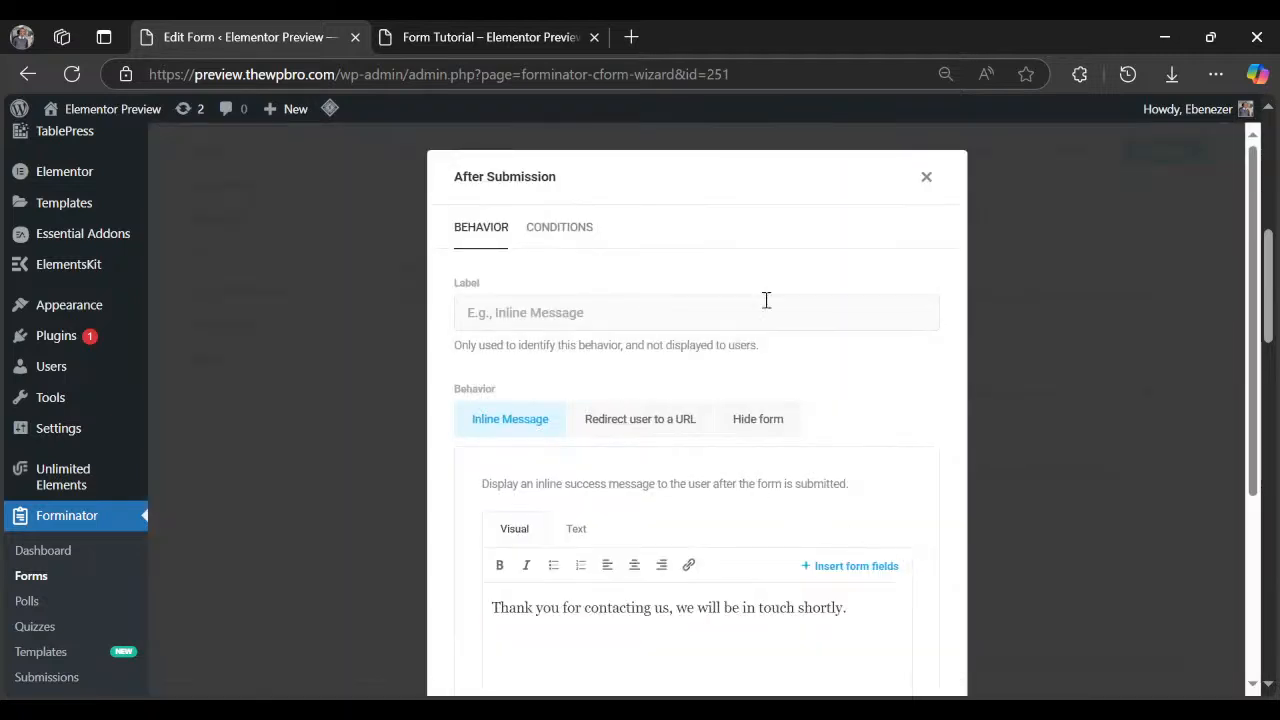
click(926, 177)
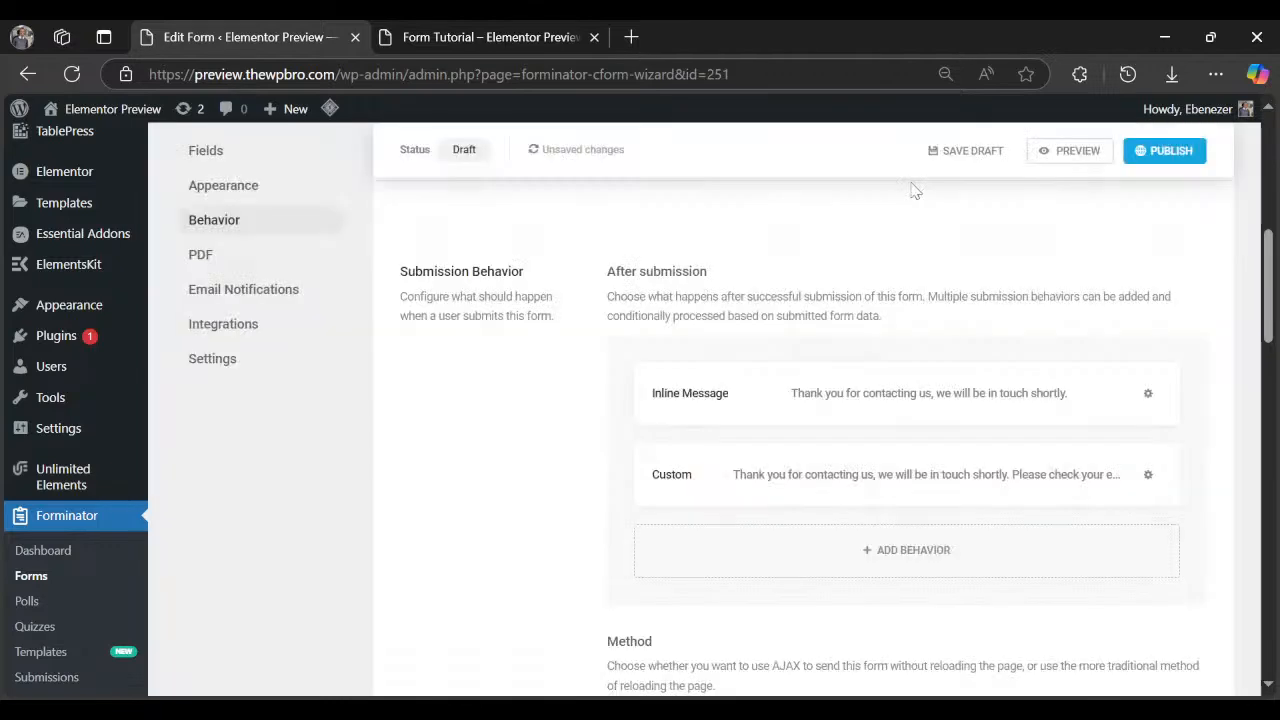
Review the After submission list showing the Inline Message and Custom behaviors.
scroll(858, 313, down, 3)
scroll(858, 316, down, 3)
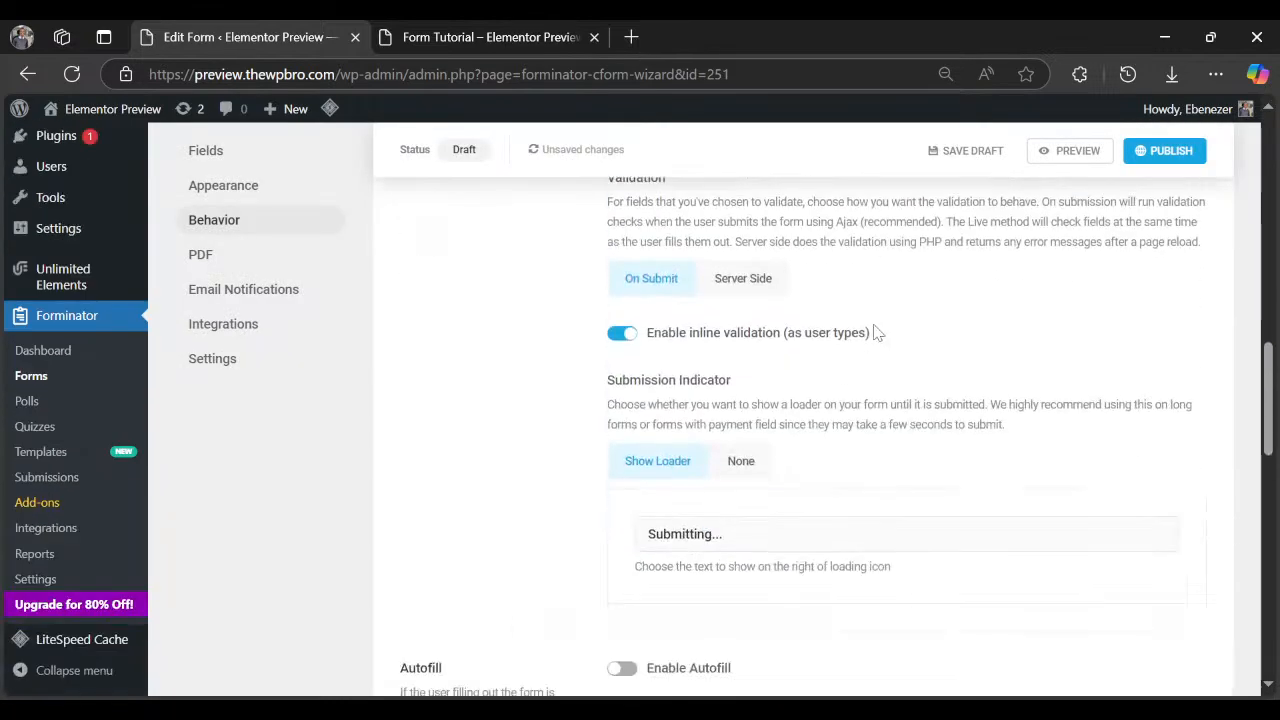
scroll(830, 350, down, 3)
scroll(828, 360, up, 4)
scroll(828, 360, up, 4)
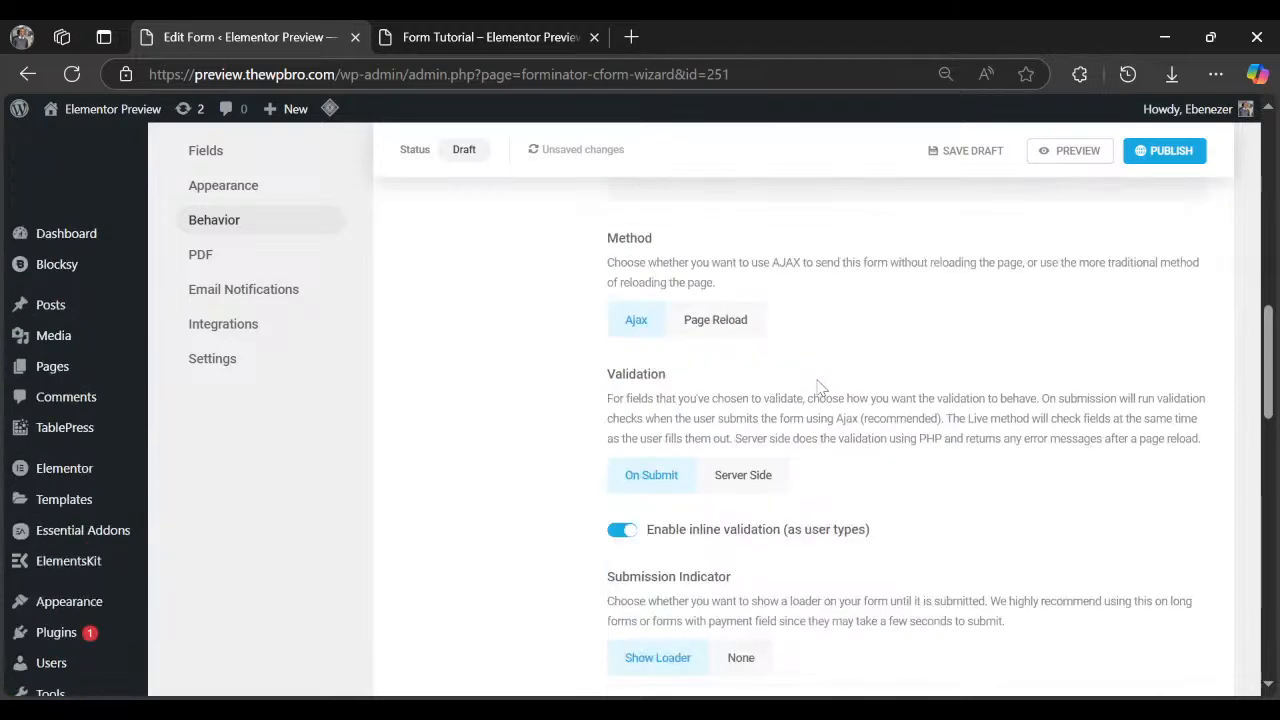
scroll(817, 388, up, 1)
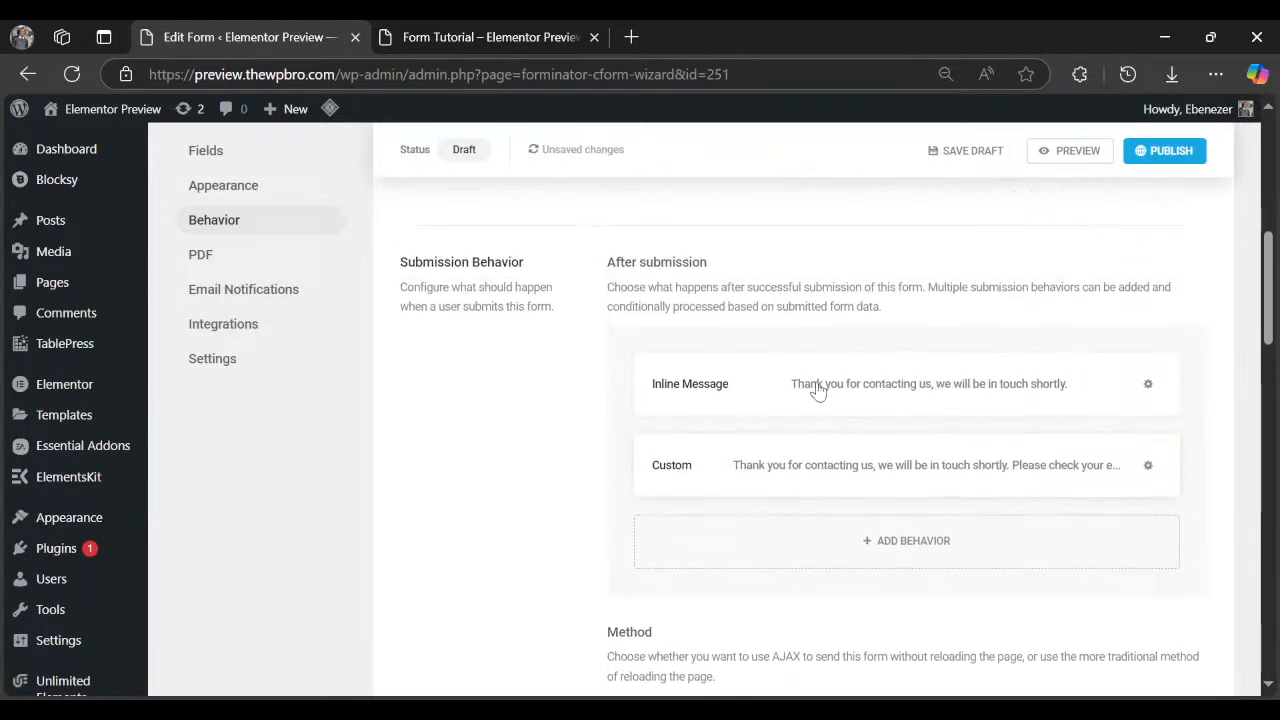
scroll(817, 388, down, 2)
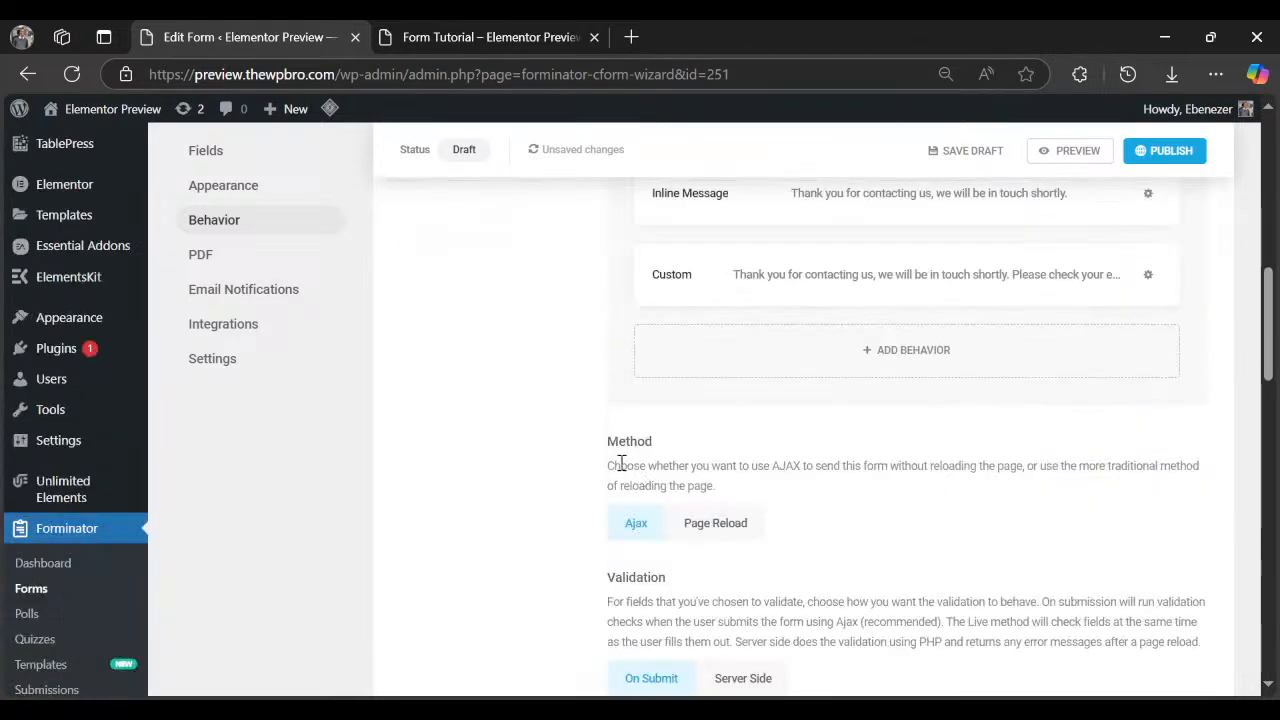
drag(620, 466, 911, 468)
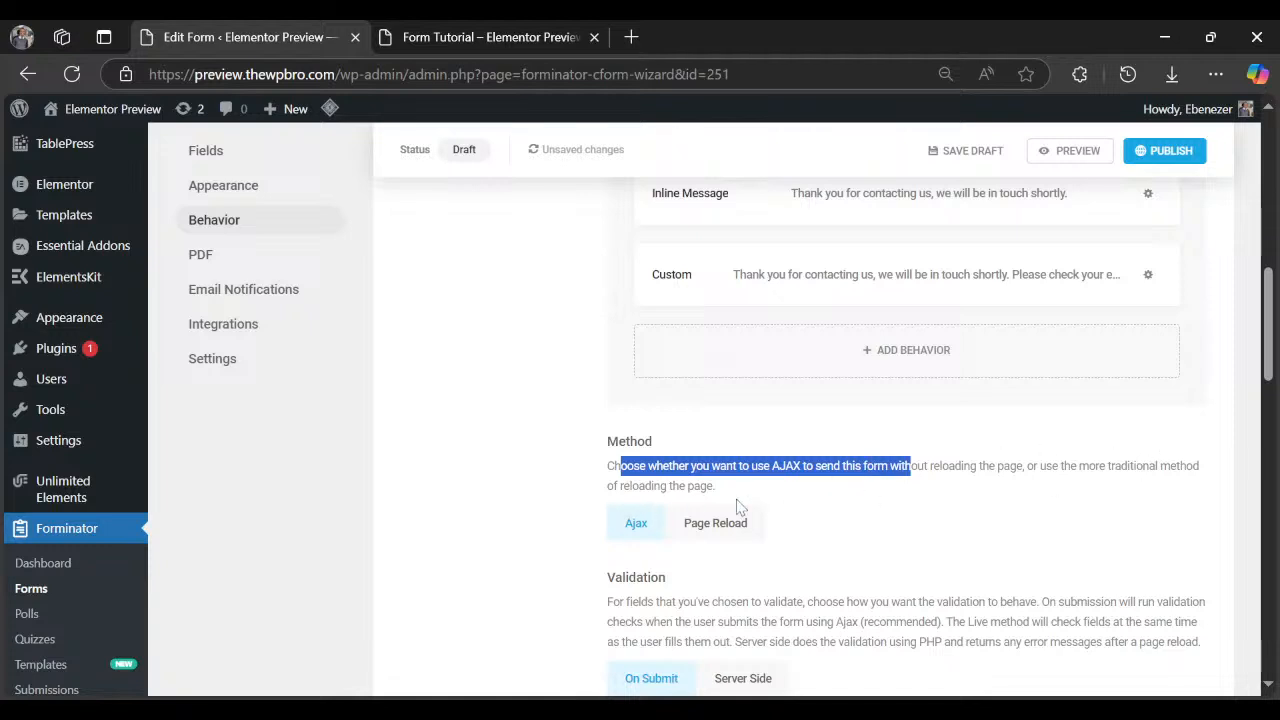
scroll(1190, 428, up, 1)
Delete the Inline Message behavior and review the Ajax, validation and submission indicator settings.
click(1148, 293)
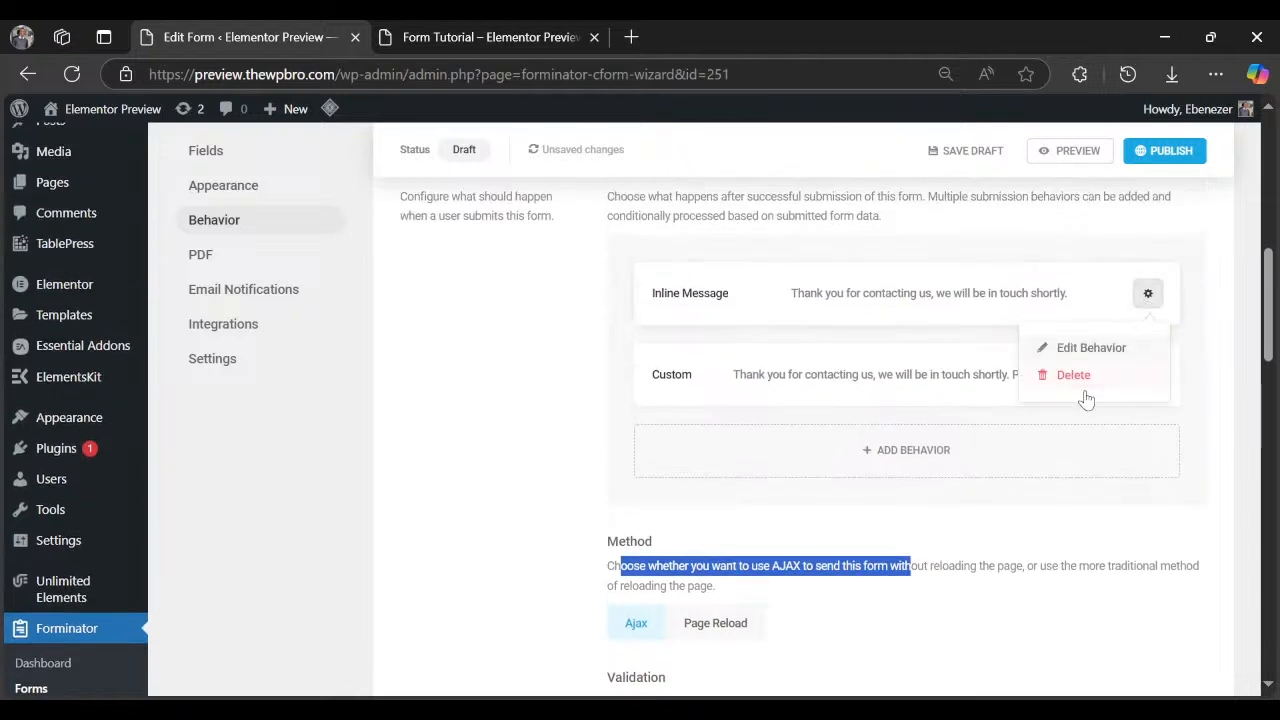
click(1073, 376)
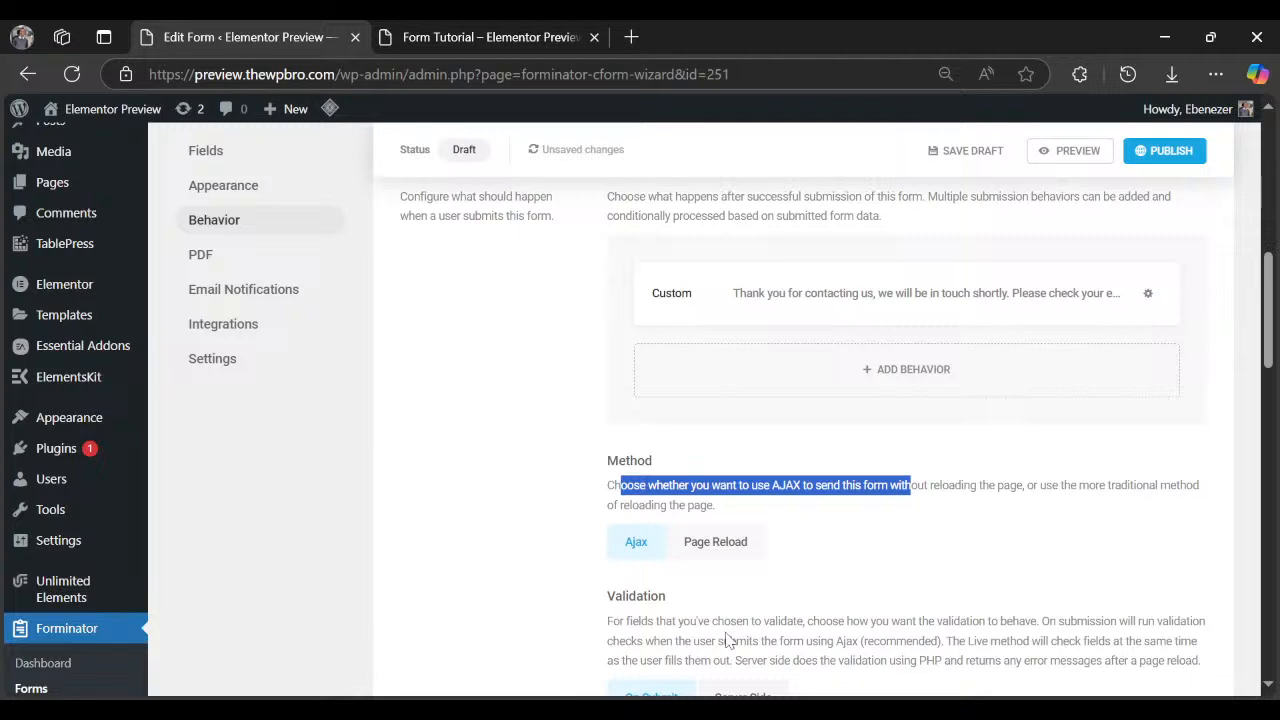
scroll(800, 600, down, 1)
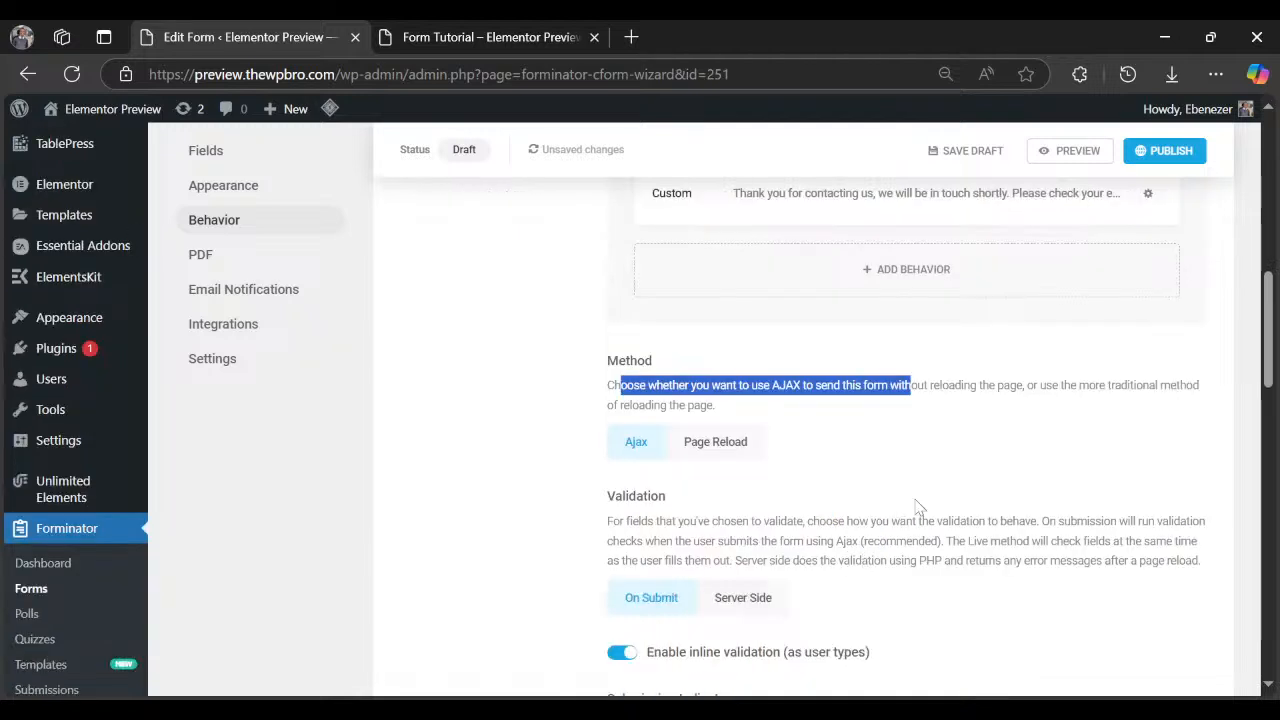
scroll(937, 510, down, 1)
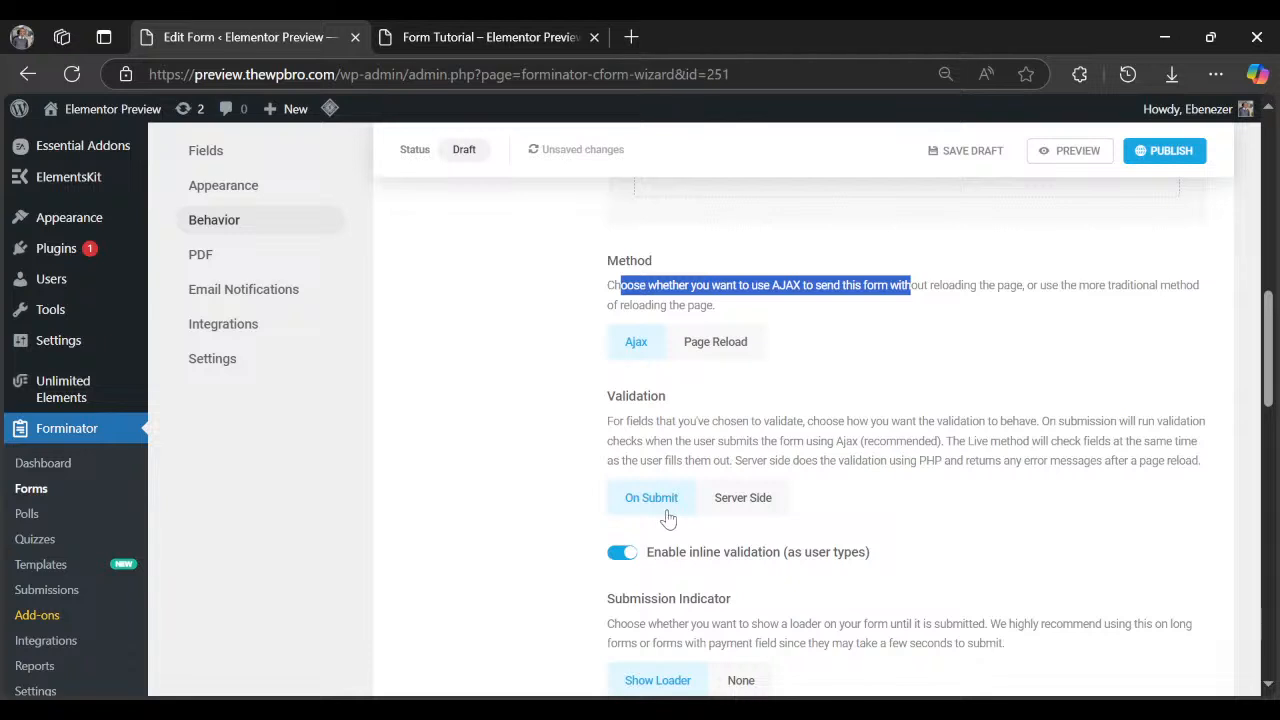
scroll(670, 538, down, 1)
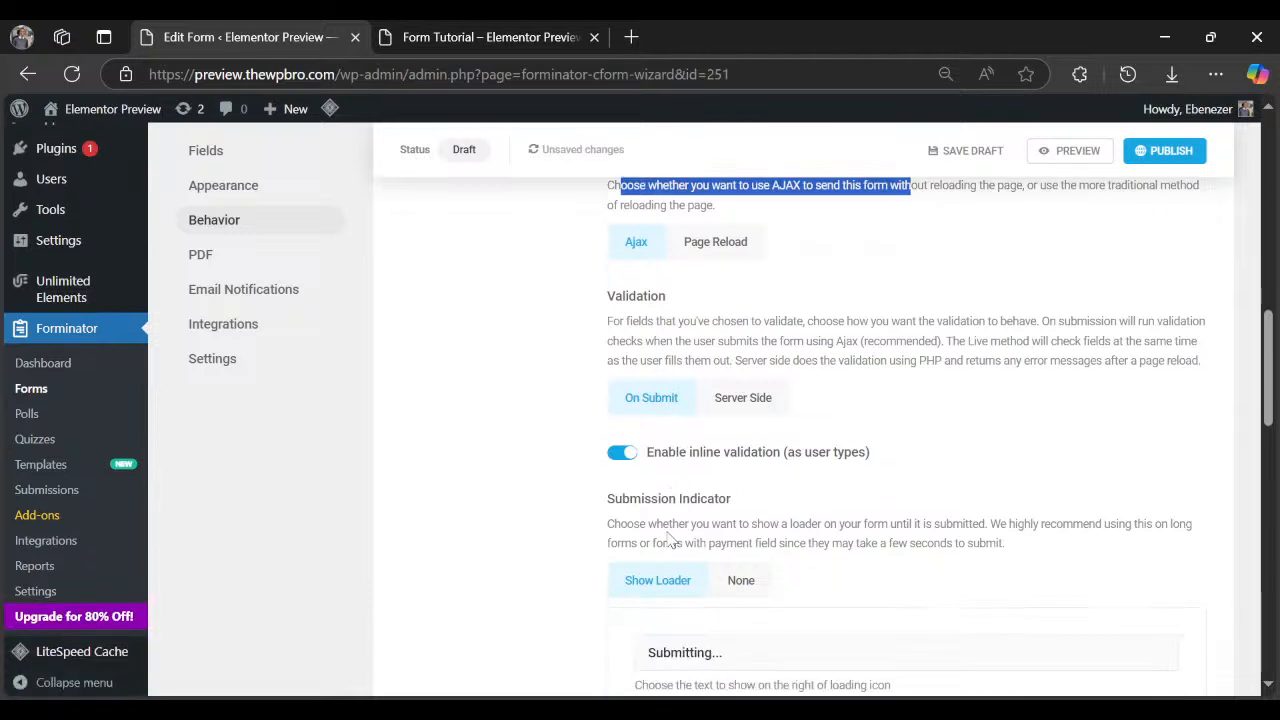
scroll(670, 538, down, 2)
scroll(823, 503, down, 2)
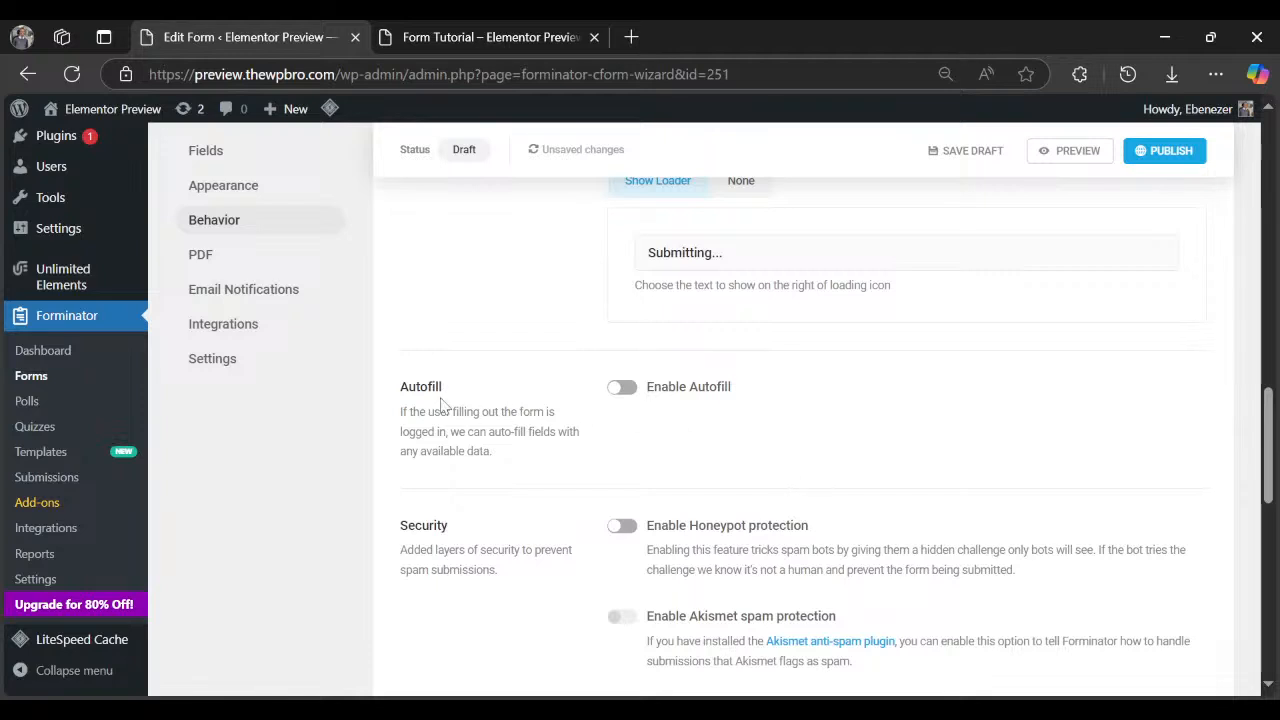
Toggle Autofill on and back off, then enable Honeypot spam protection.
click(622, 390)
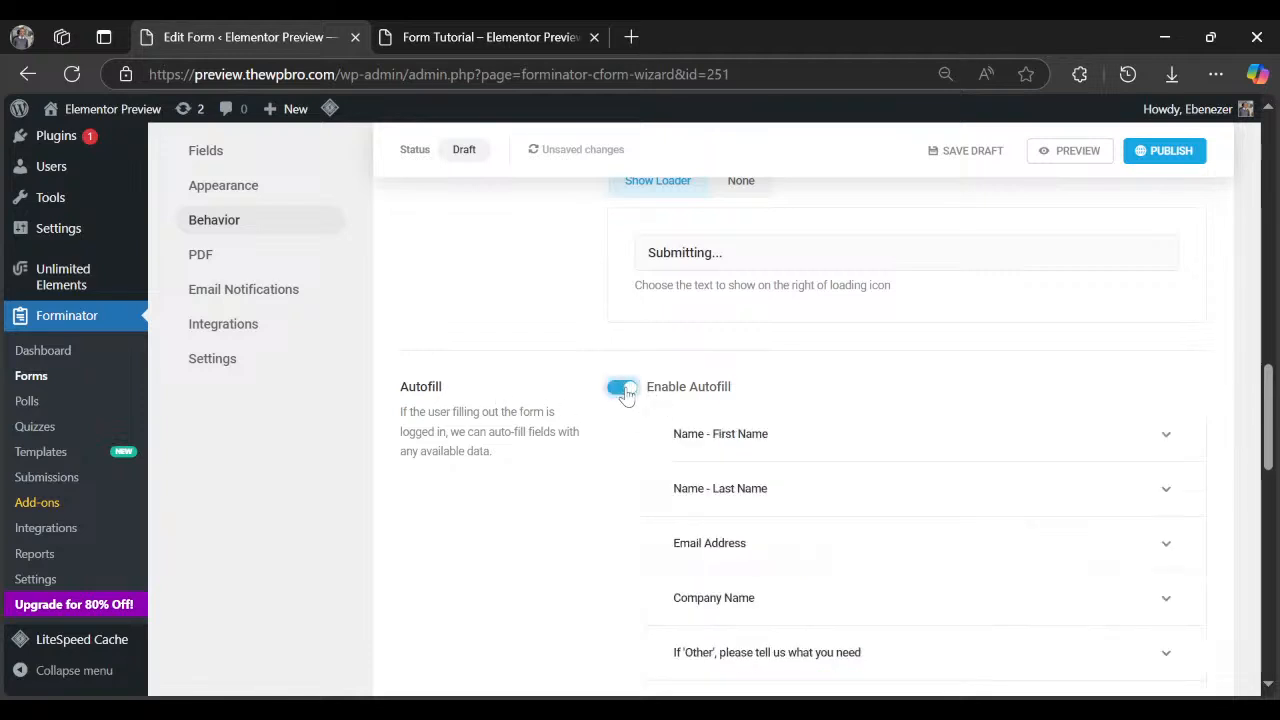
click(622, 390)
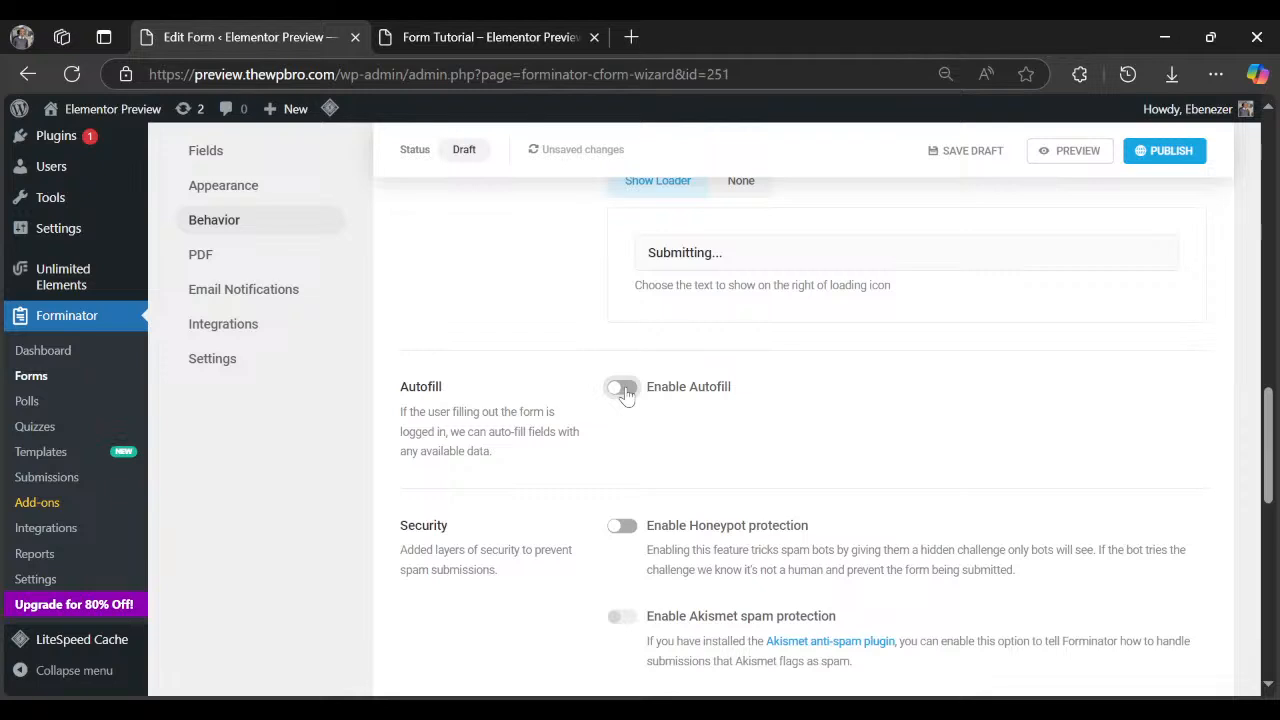
scroll(600, 395, down, 2)
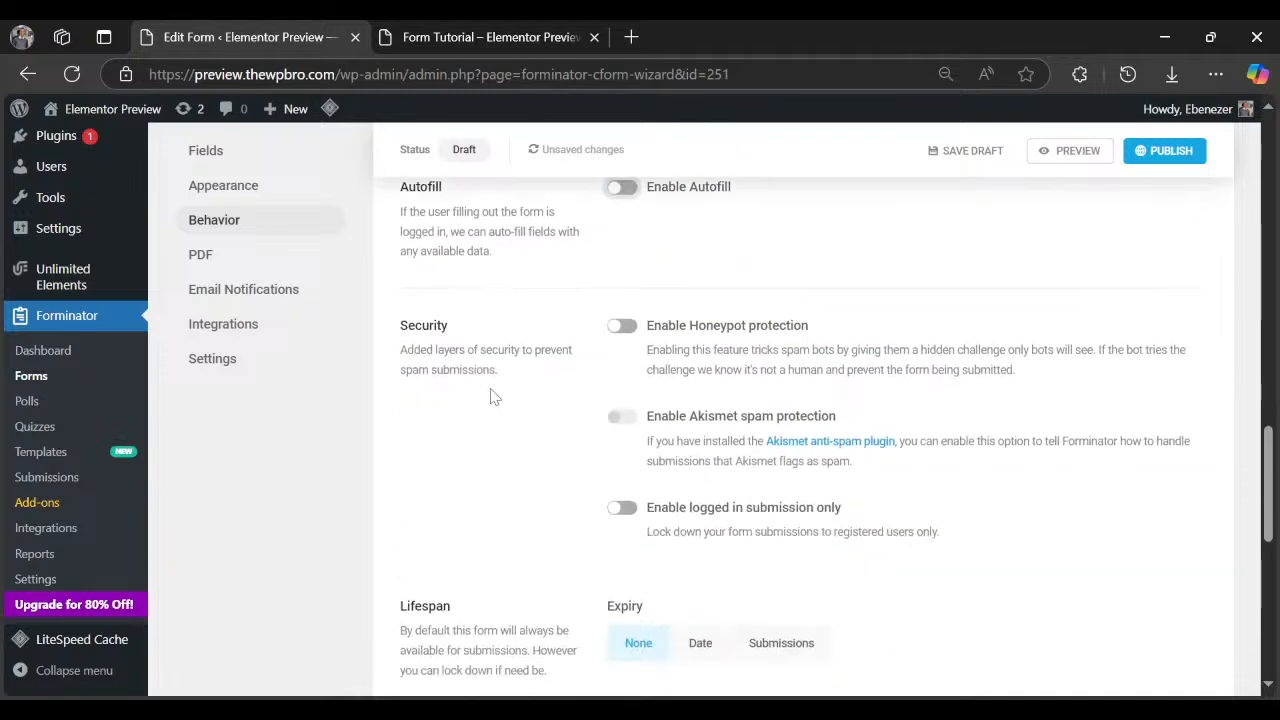
click(622, 326)
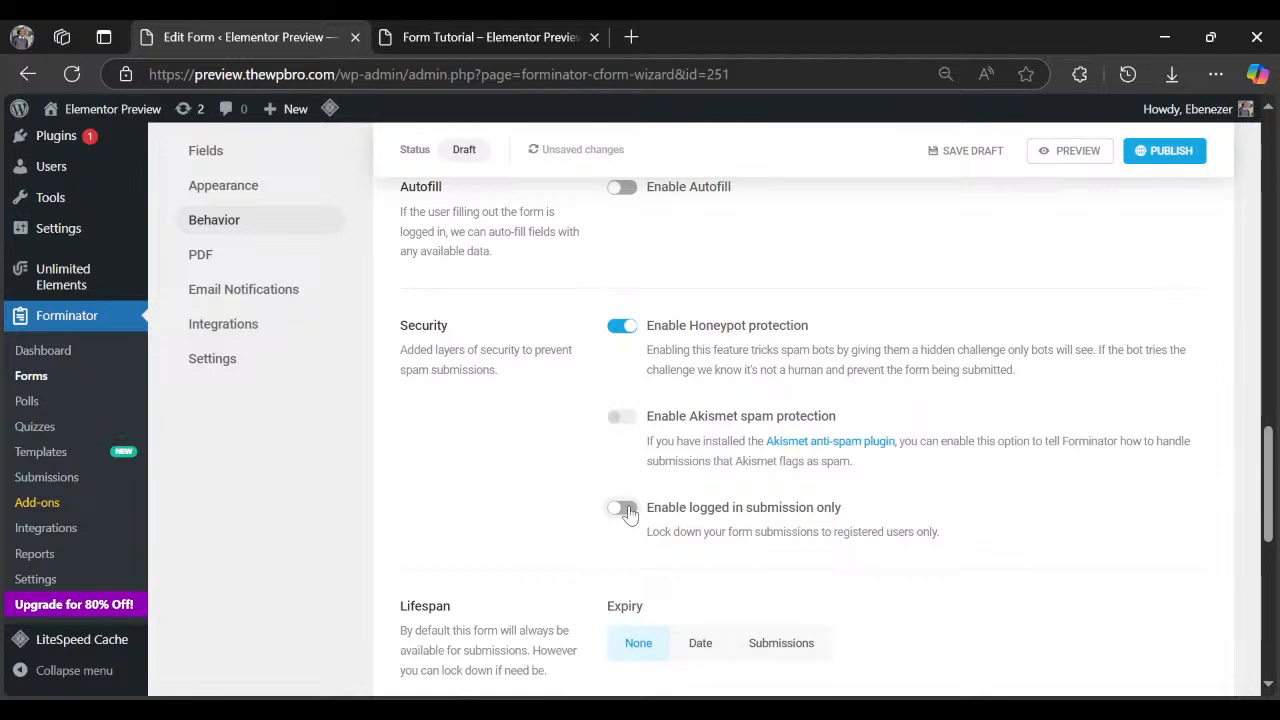
scroll(628, 512, down, 2)
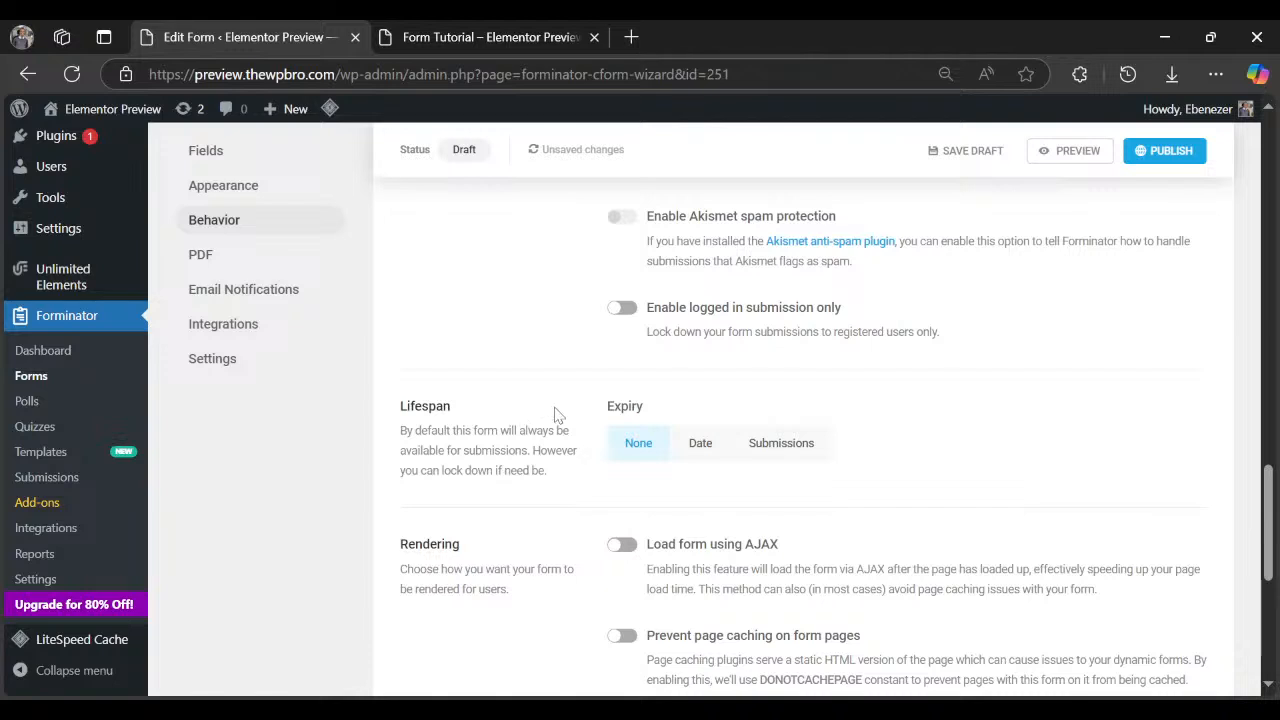
Look at the Date and Submissions expiry options, leaving form lifespan at None.
click(694, 456)
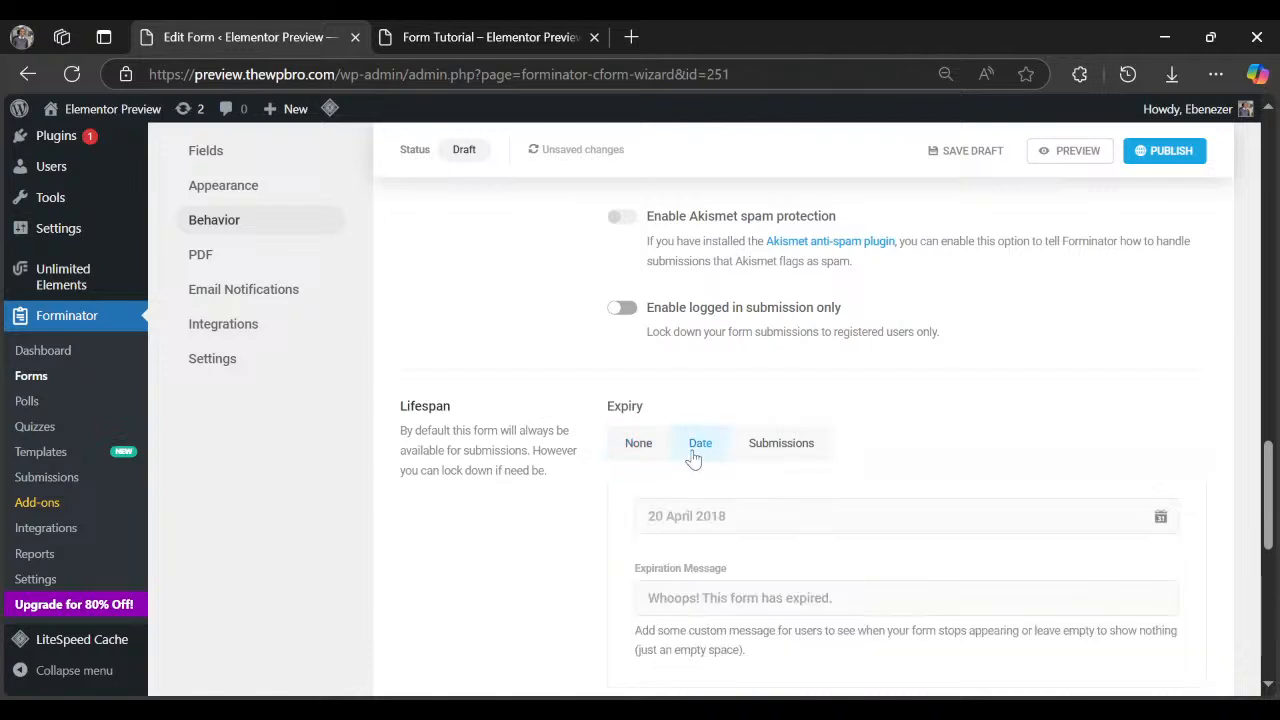
scroll(789, 520, down, 1)
click(783, 350)
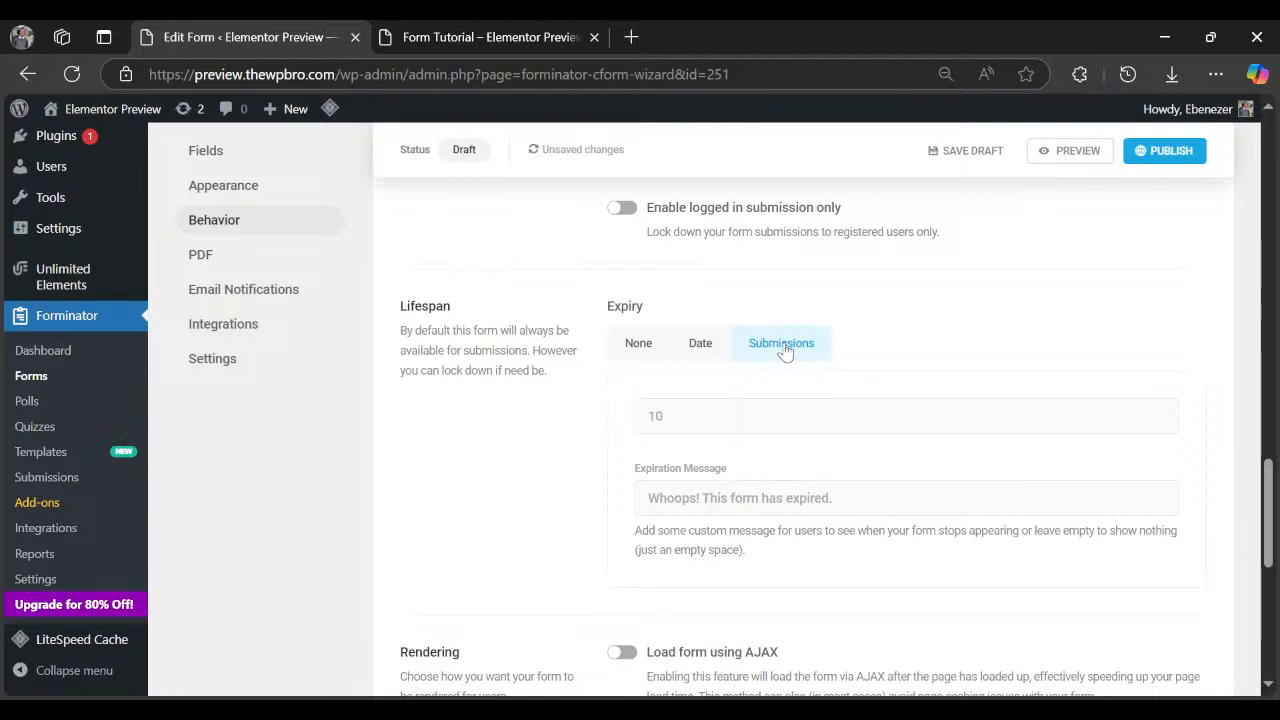
click(634, 350)
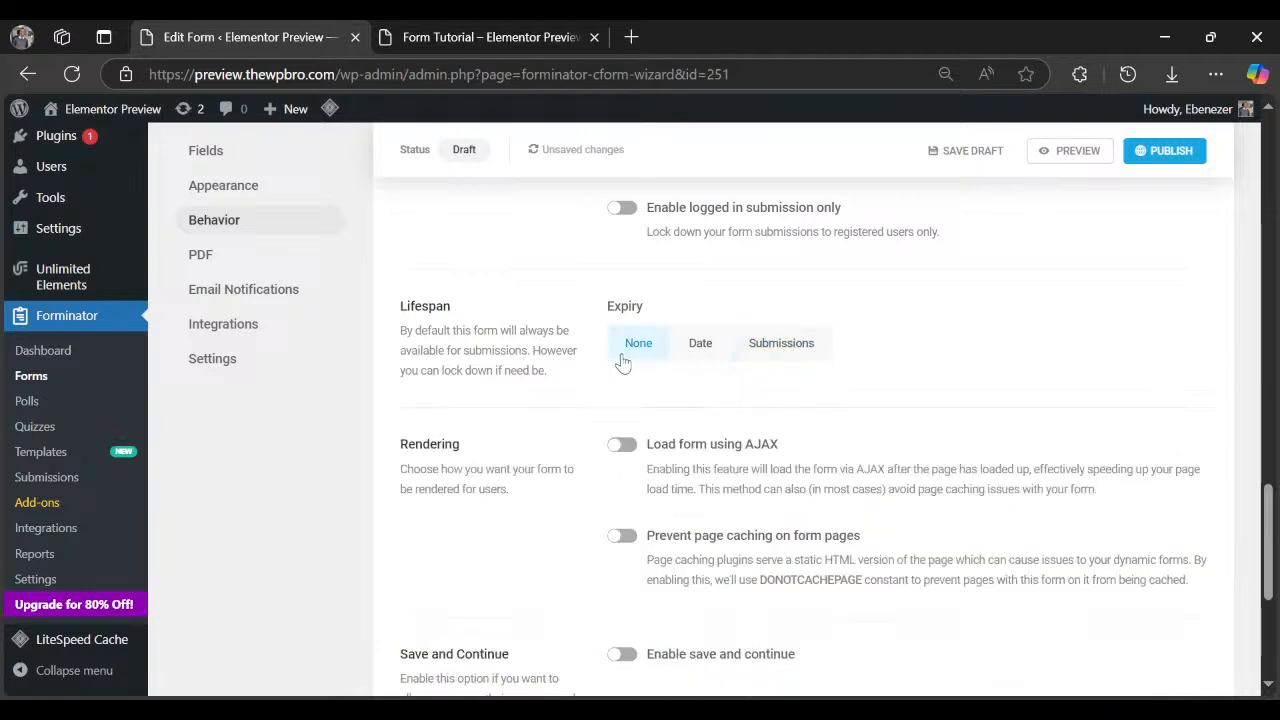
Turn on Load form using AJAX and Prevent page caching on form pages.
scroll(622, 362, down, 1)
click(624, 348)
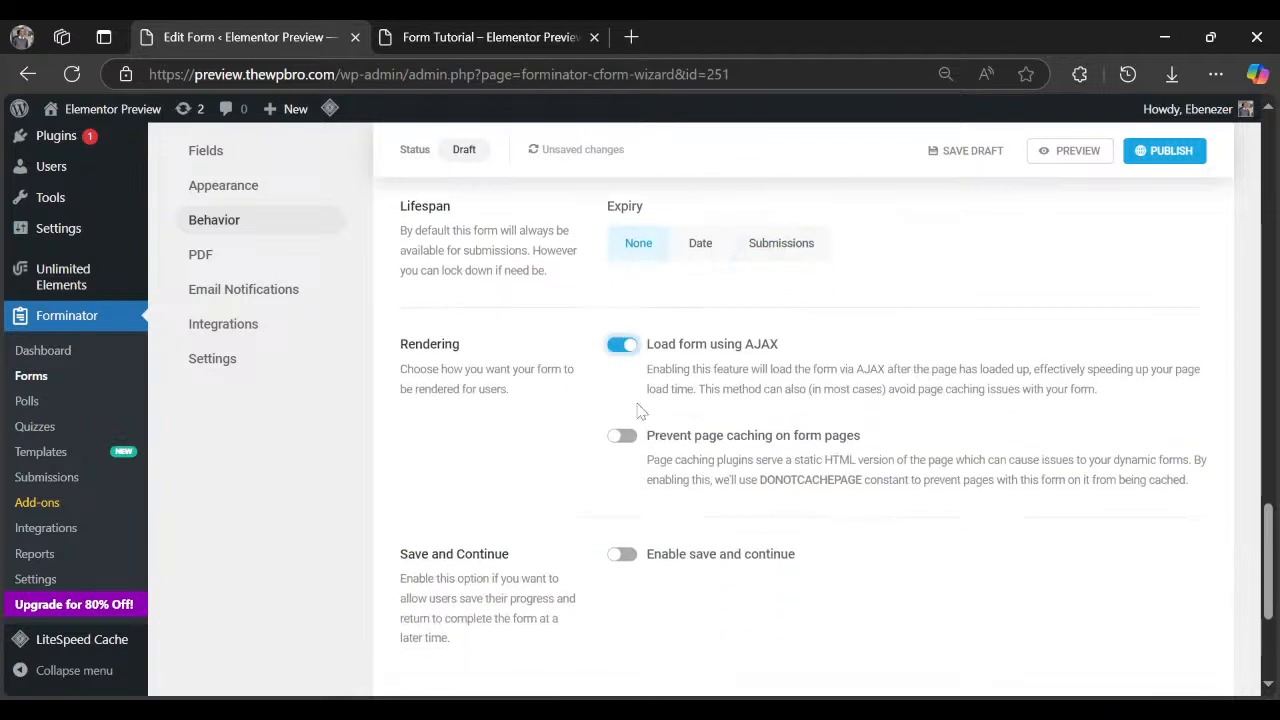
click(622, 440)
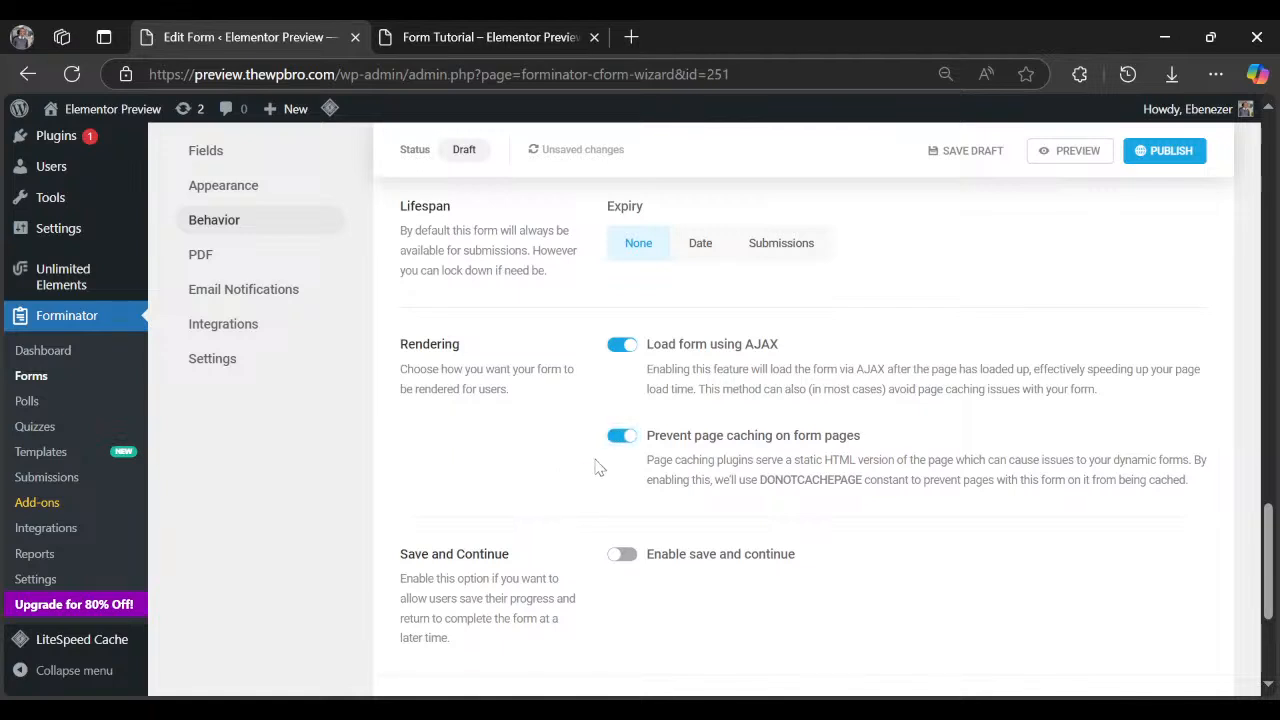
scroll(594, 470, down, 2)
Enable saving the form as a draft and glance at the Form Tutorial page.
click(620, 356)
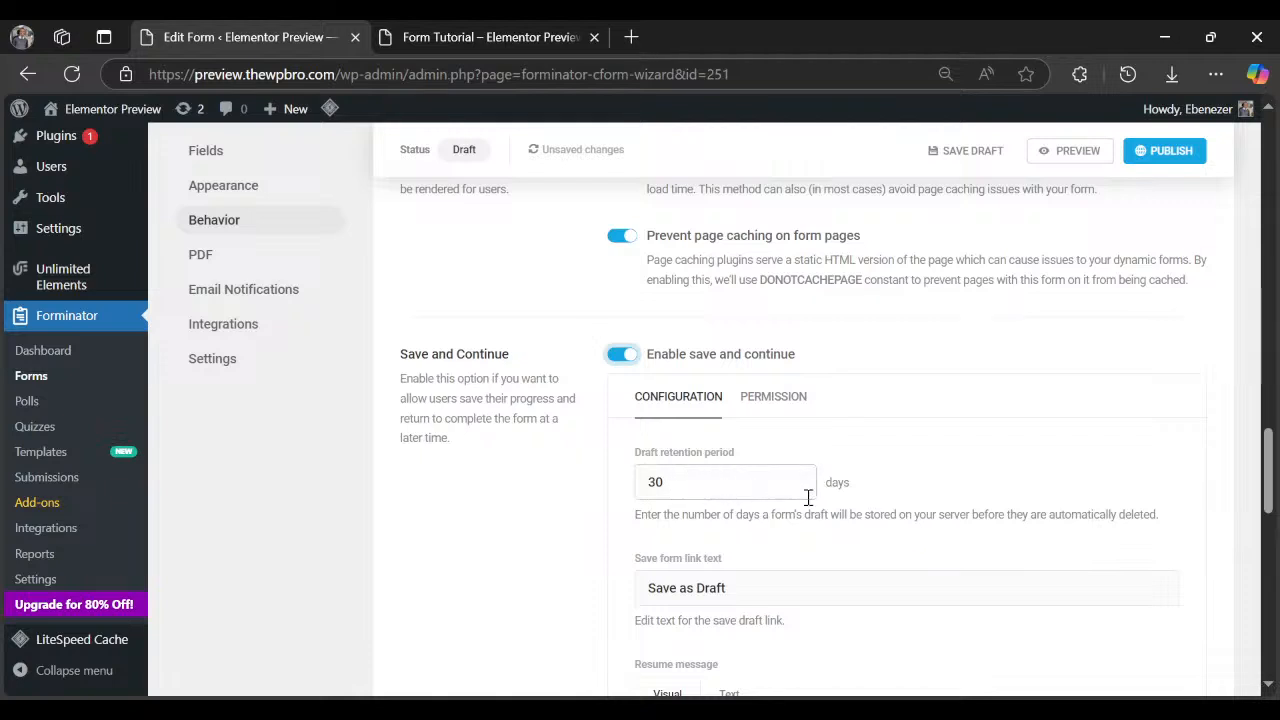
scroll(735, 567, down, 1)
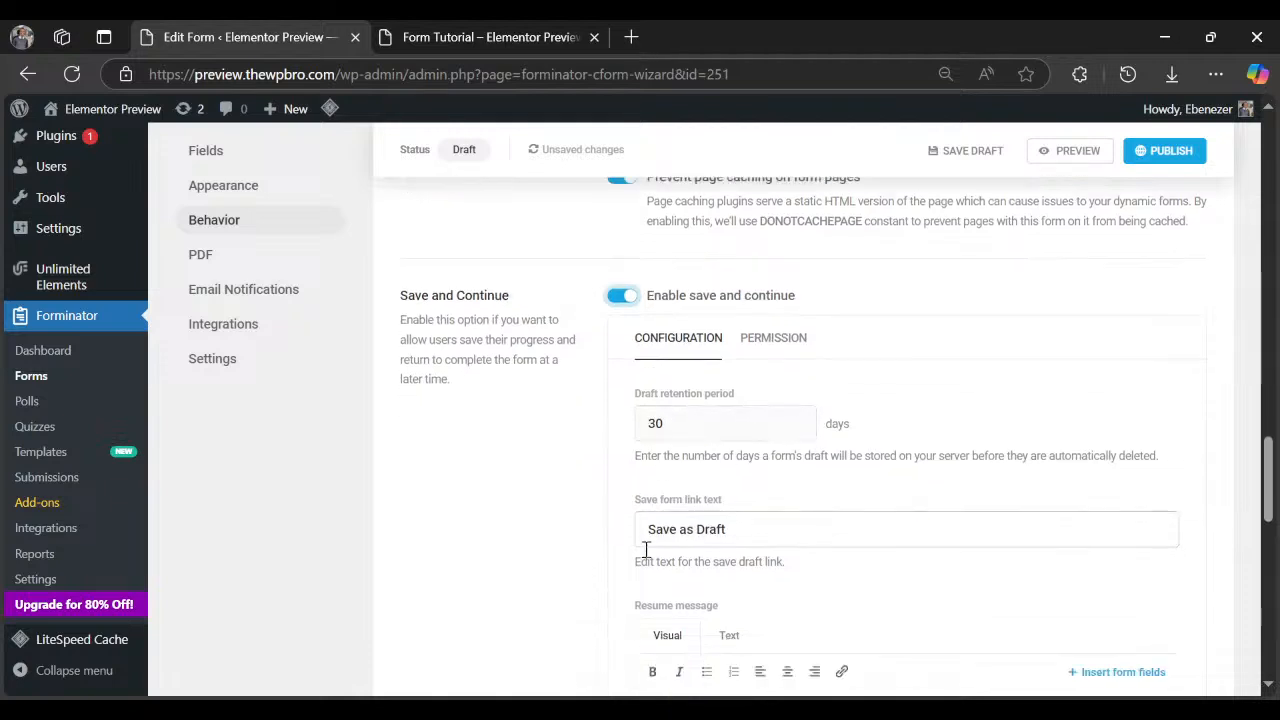
scroll(640, 530, down, 2)
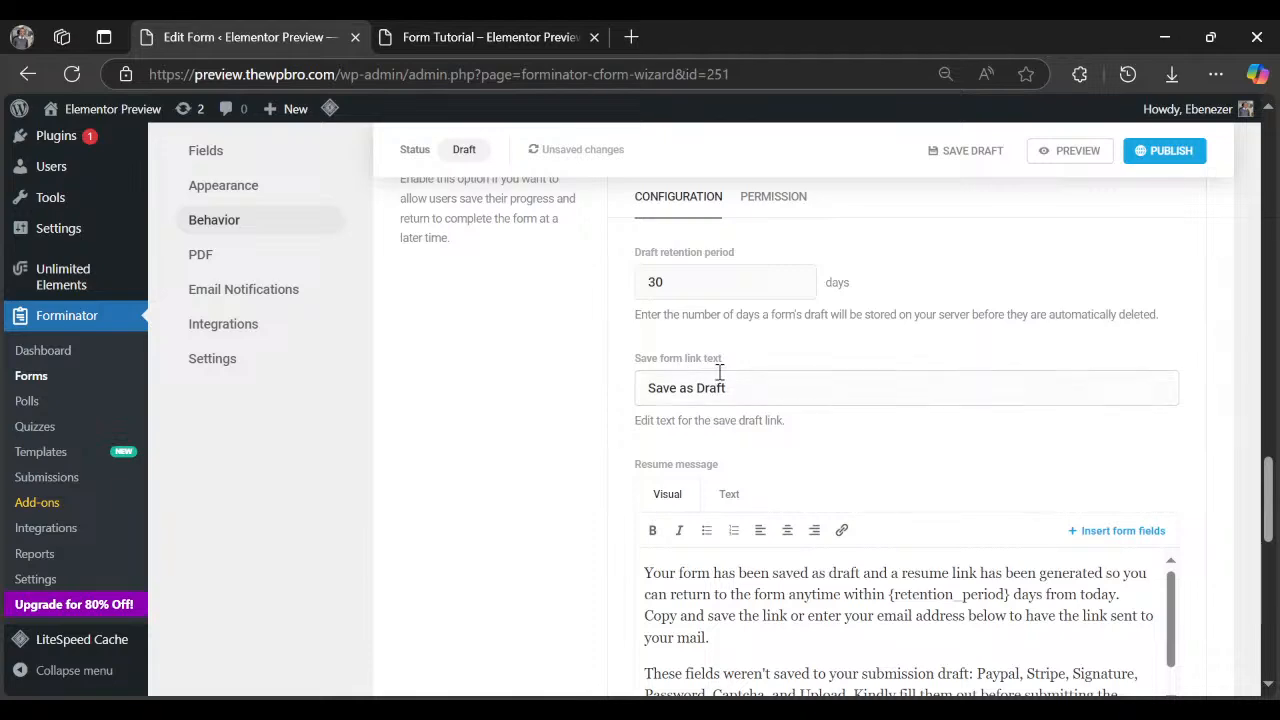
click(495, 37)
scroll(226, 522, down, 1)
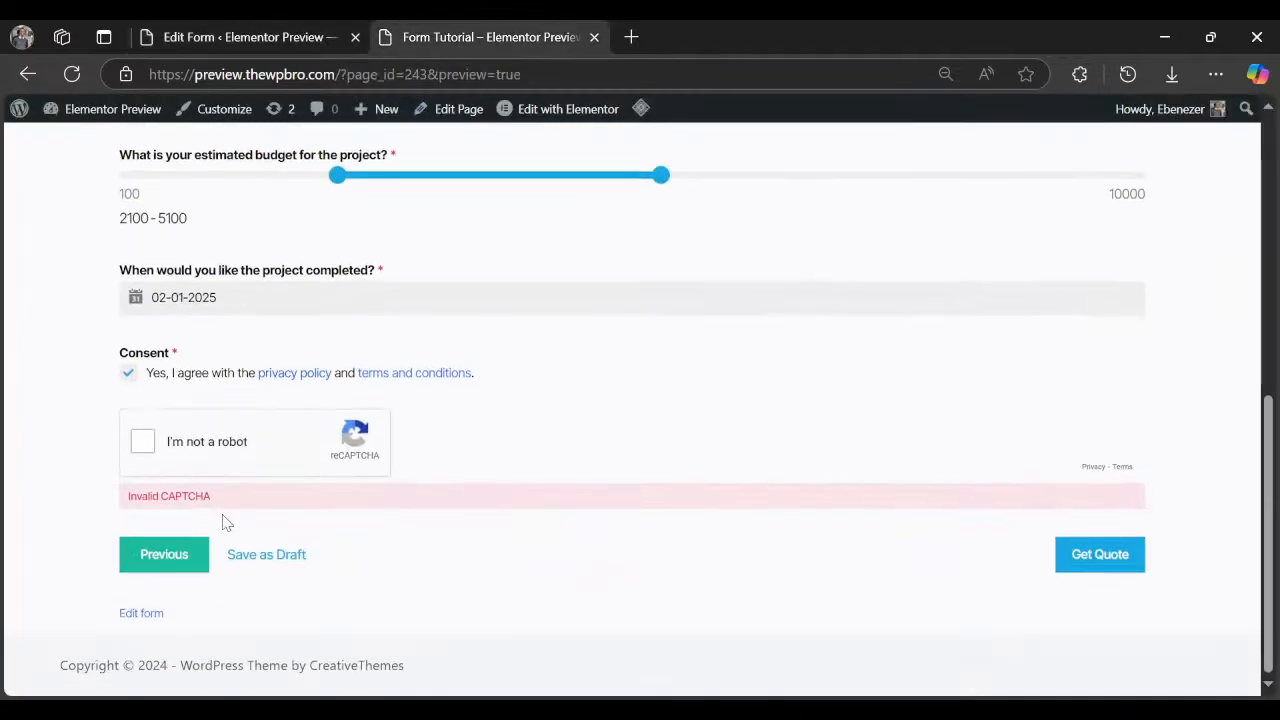
click(250, 37)
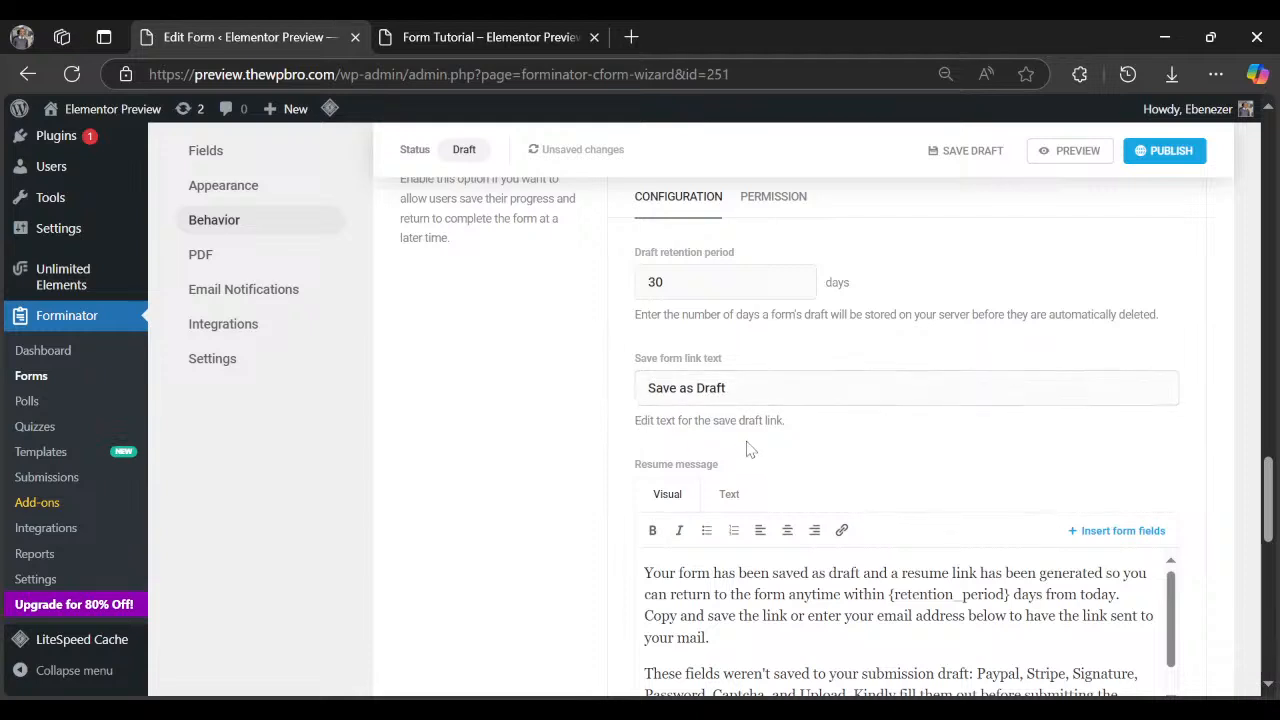
Review the resume message and draft-link email fields, then switch to the Form Tutorial preview.
scroll(752, 455, down, 1)
scroll(765, 497, up, 1)
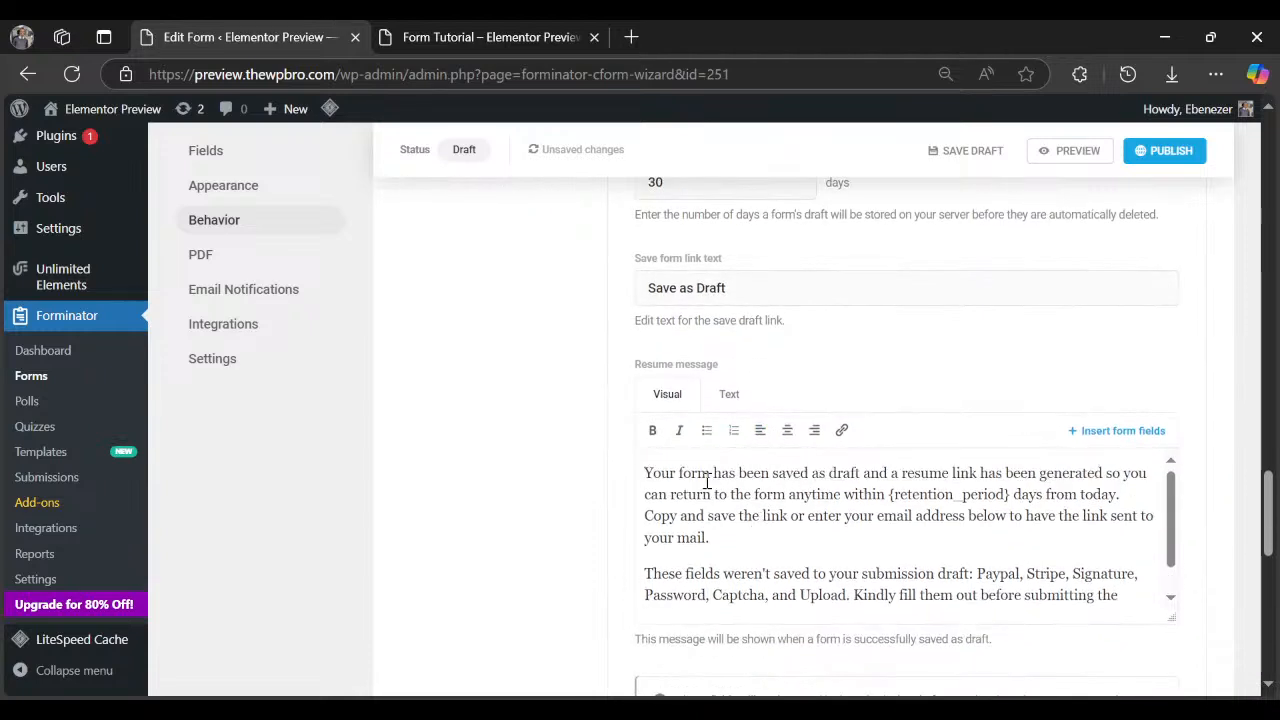
drag(669, 476, 864, 495)
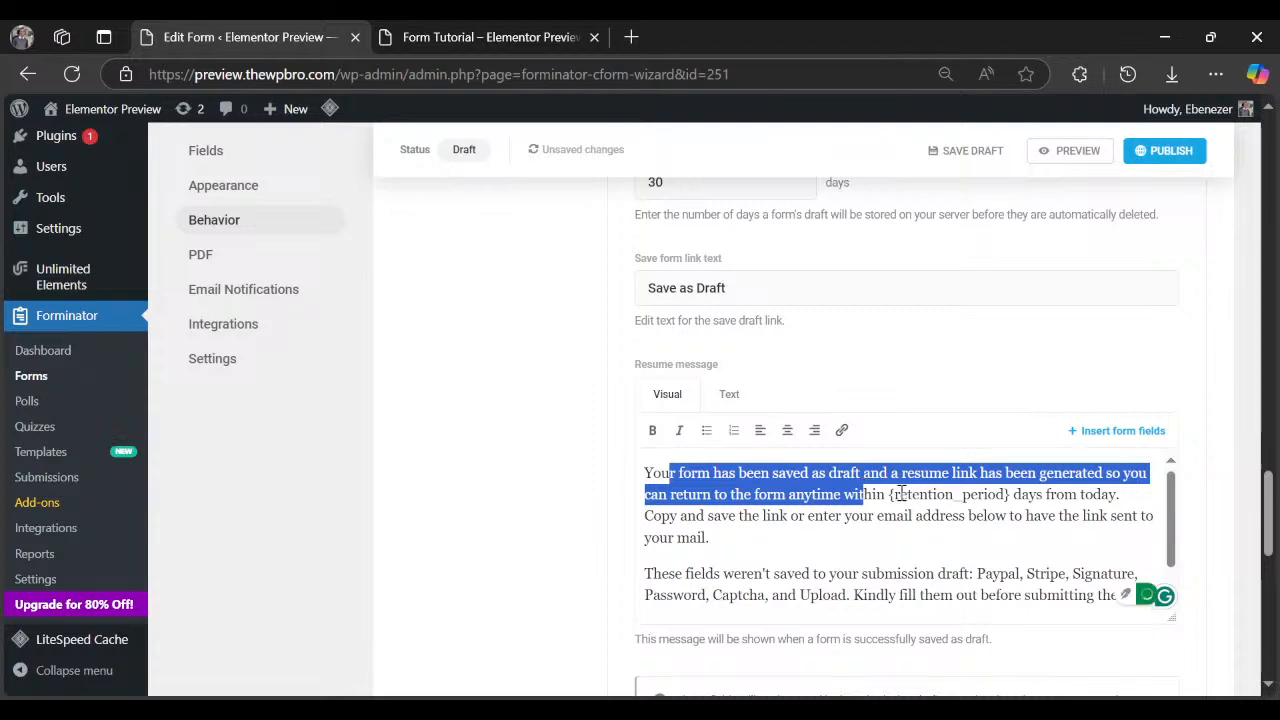
click(946, 502)
scroll(970, 515, down, 3)
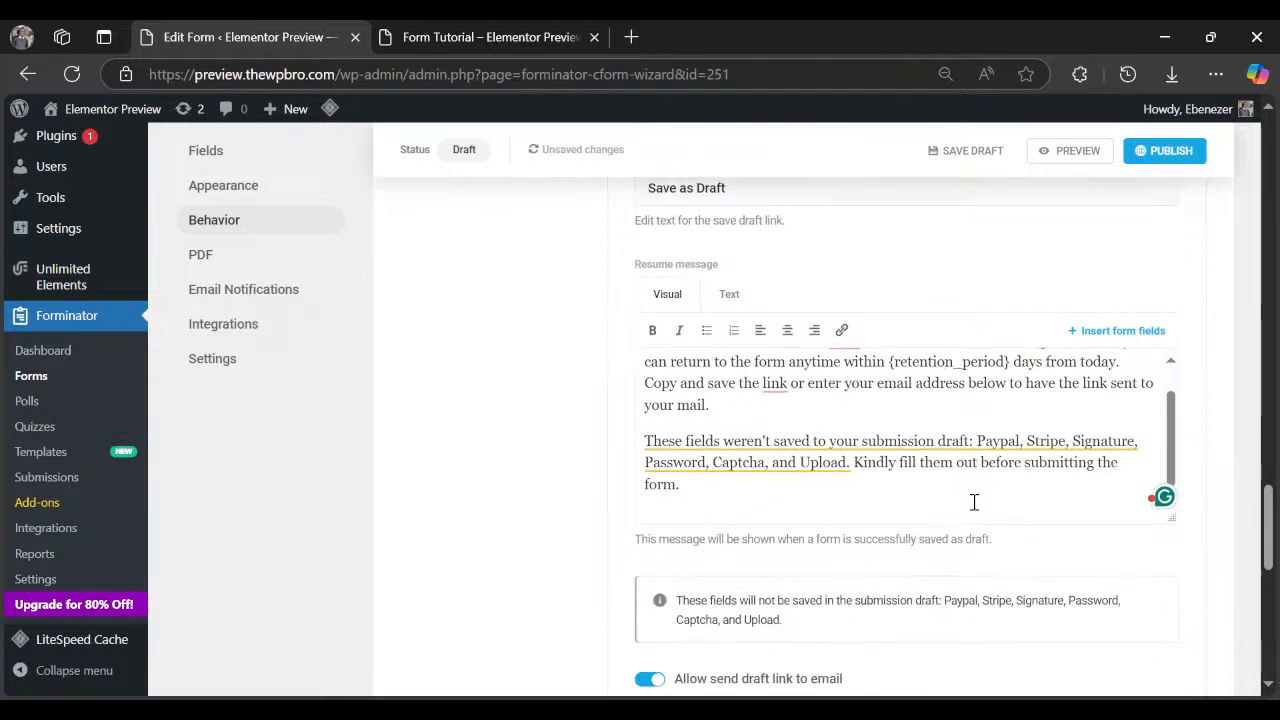
scroll(600, 520, up, 3)
scroll(683, 500, down, 5)
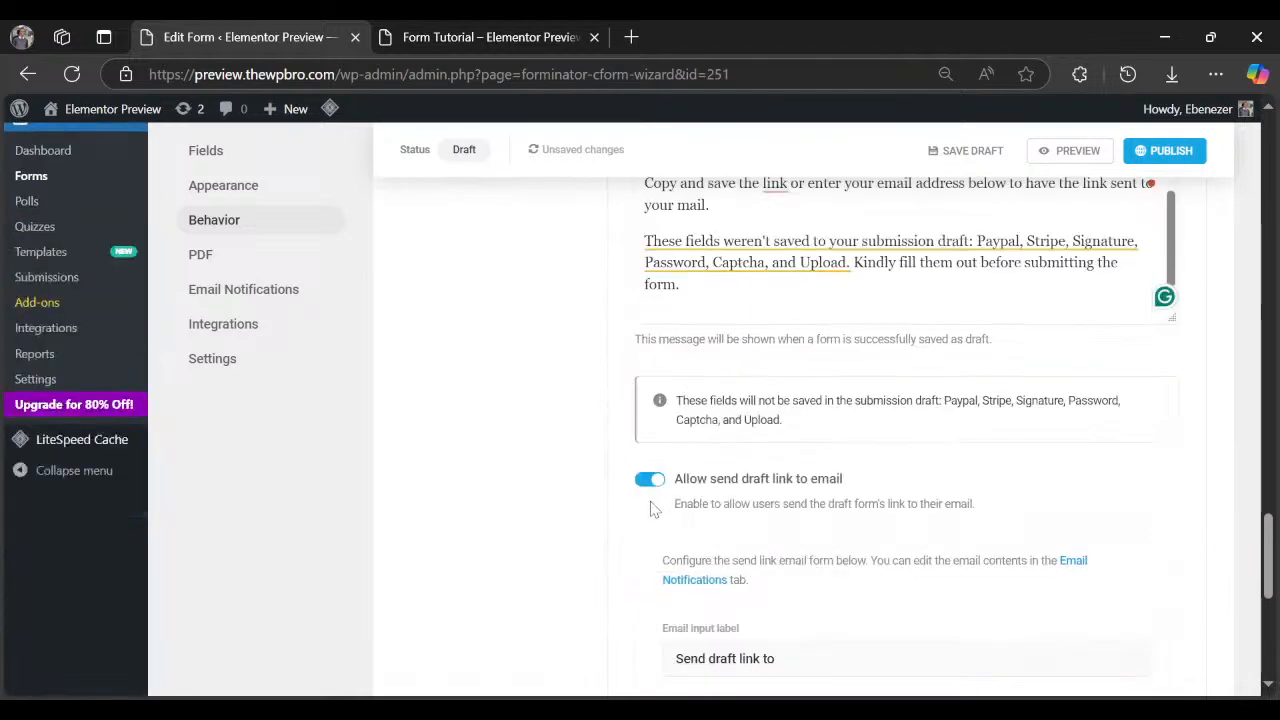
scroll(683, 503, down, 1)
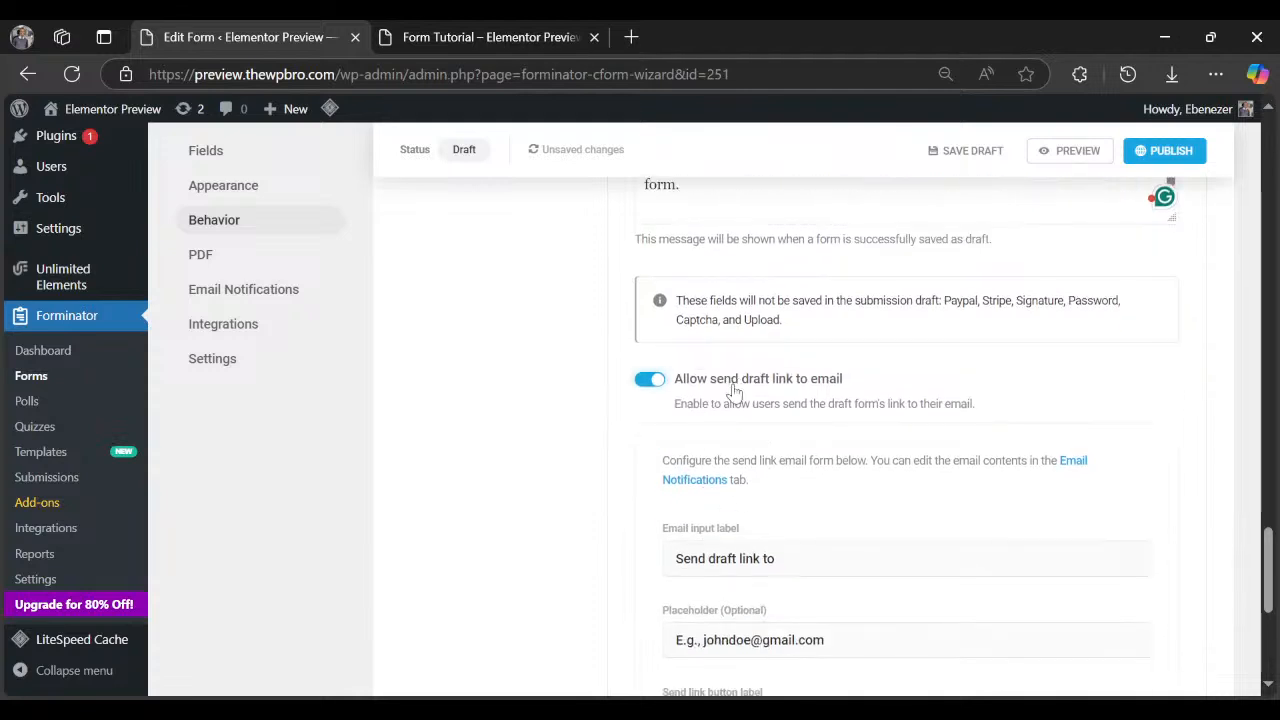
scroll(790, 530, down, 3)
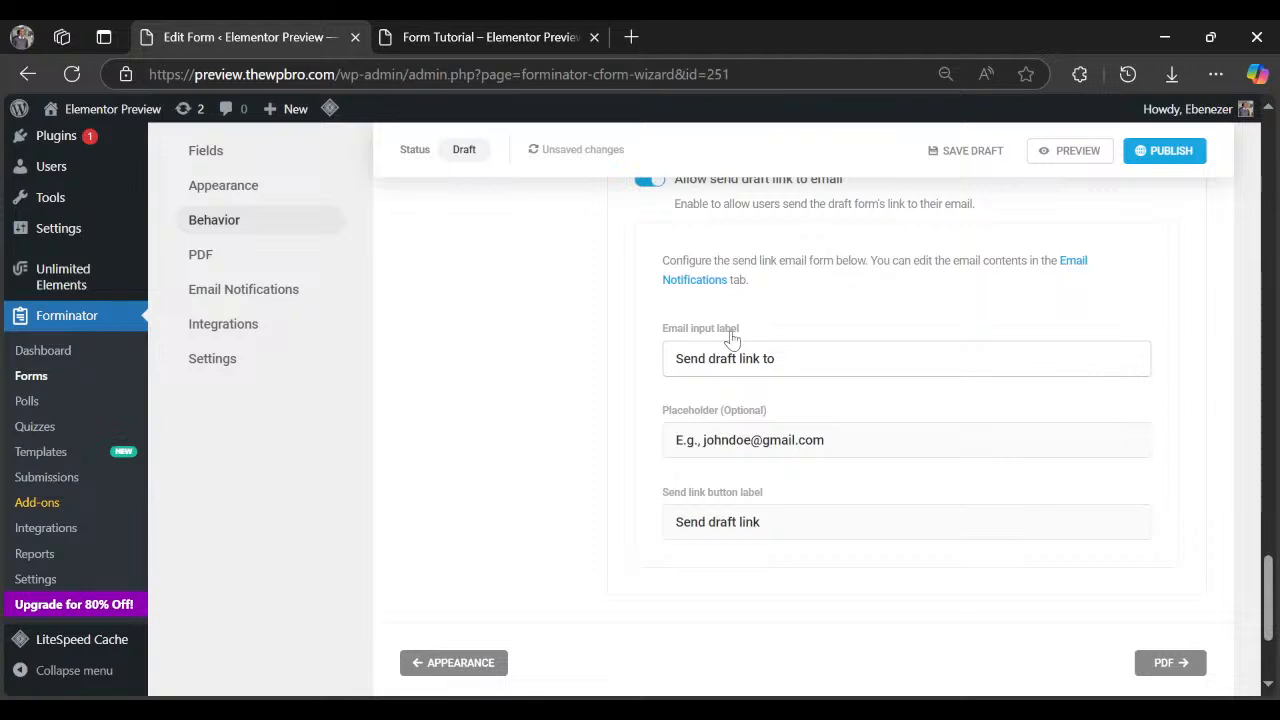
click(784, 358)
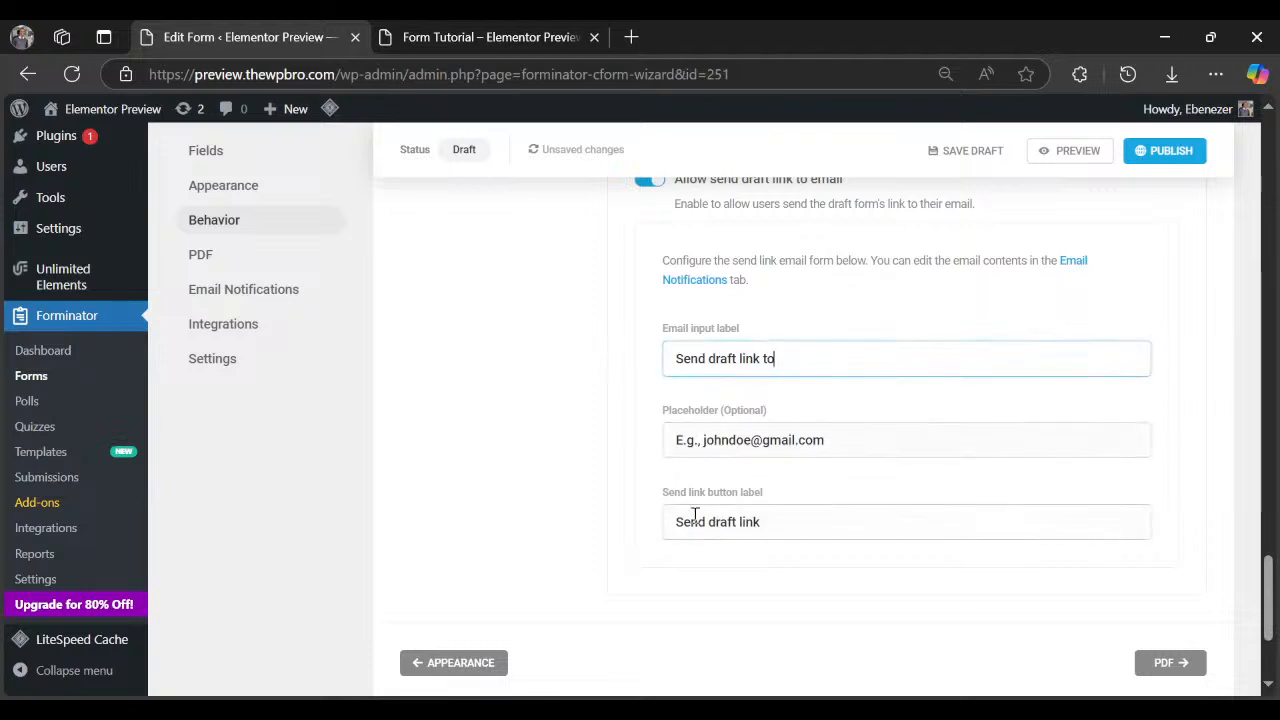
click(485, 37)
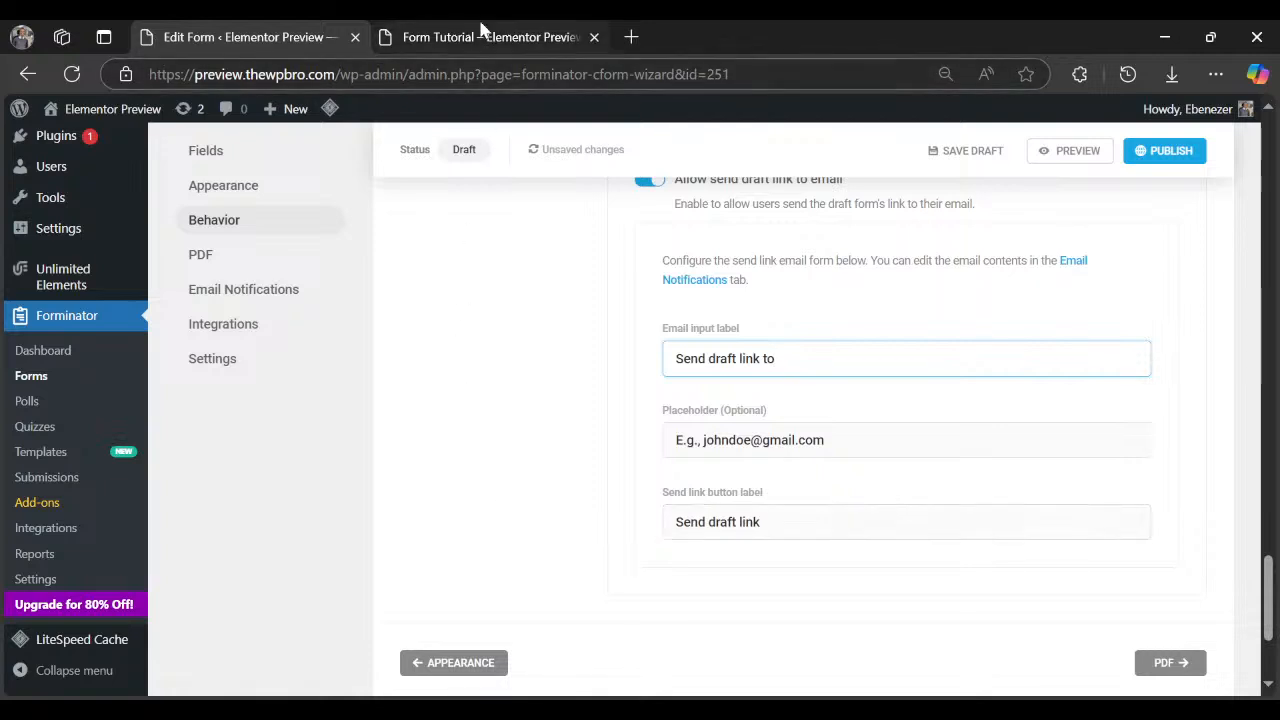
Save the filled-in test form as a draft and return to the form settings editor.
click(286, 557)
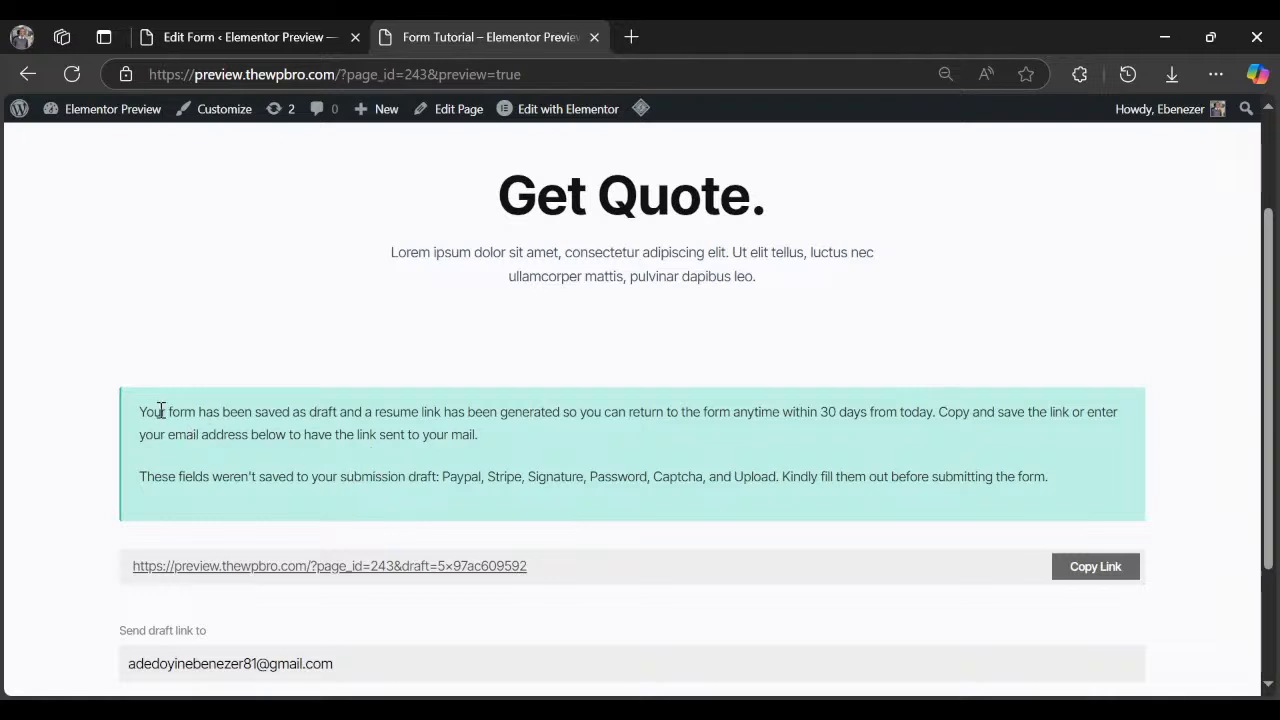
drag(153, 411, 392, 434)
click(226, 32)
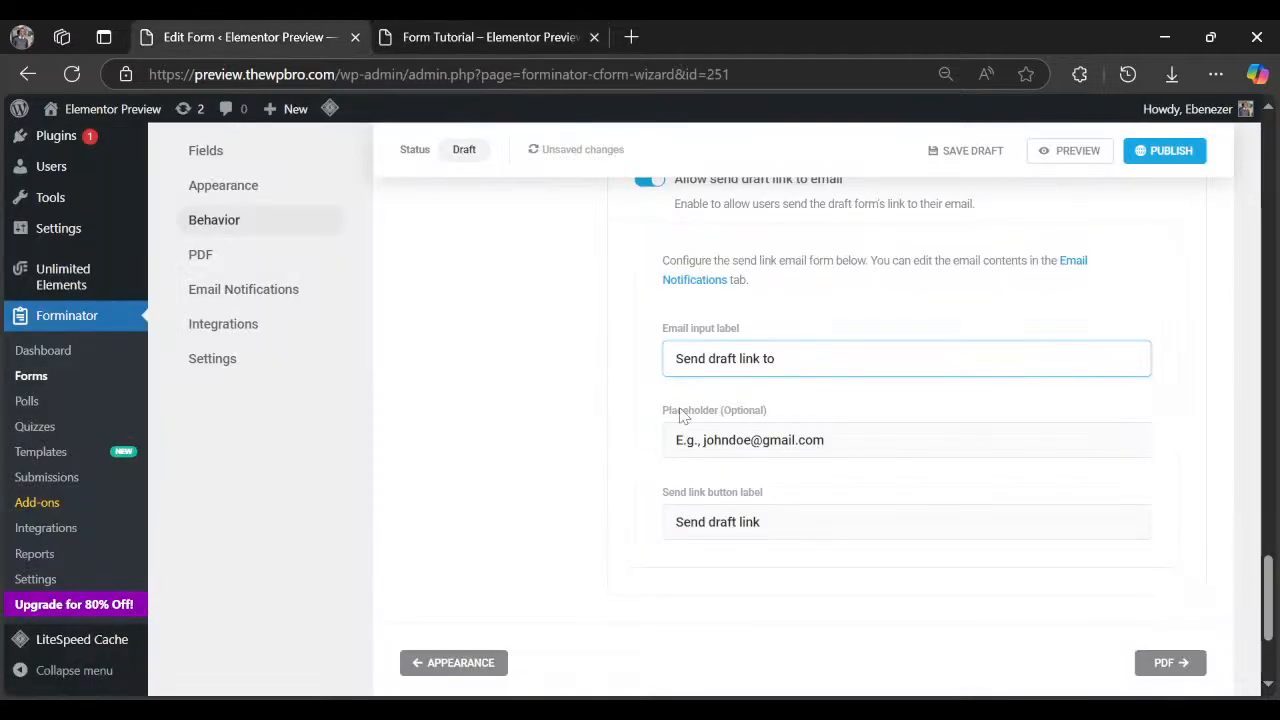
scroll(600, 432, up, 5)
Toggle draft-saving permission to Registered Users and back to Public, then move to the PDF step.
click(731, 405)
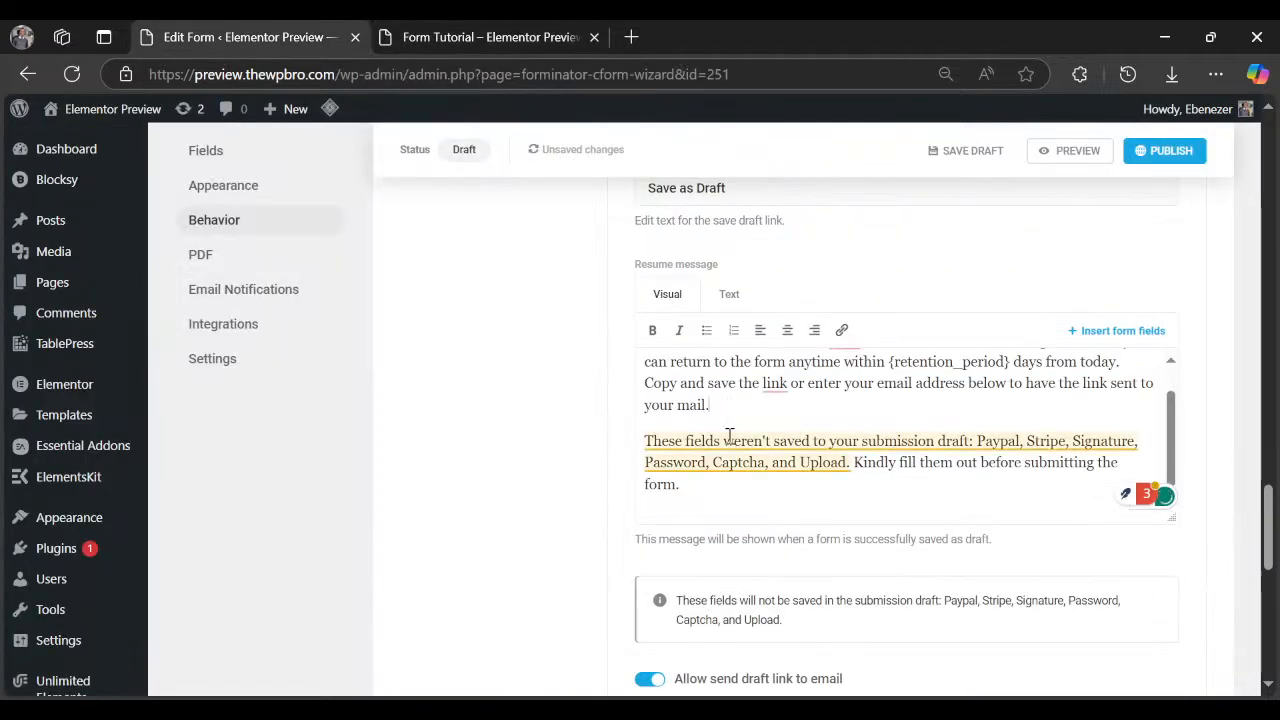
scroll(729, 440, down, 5)
scroll(731, 470, up, 5)
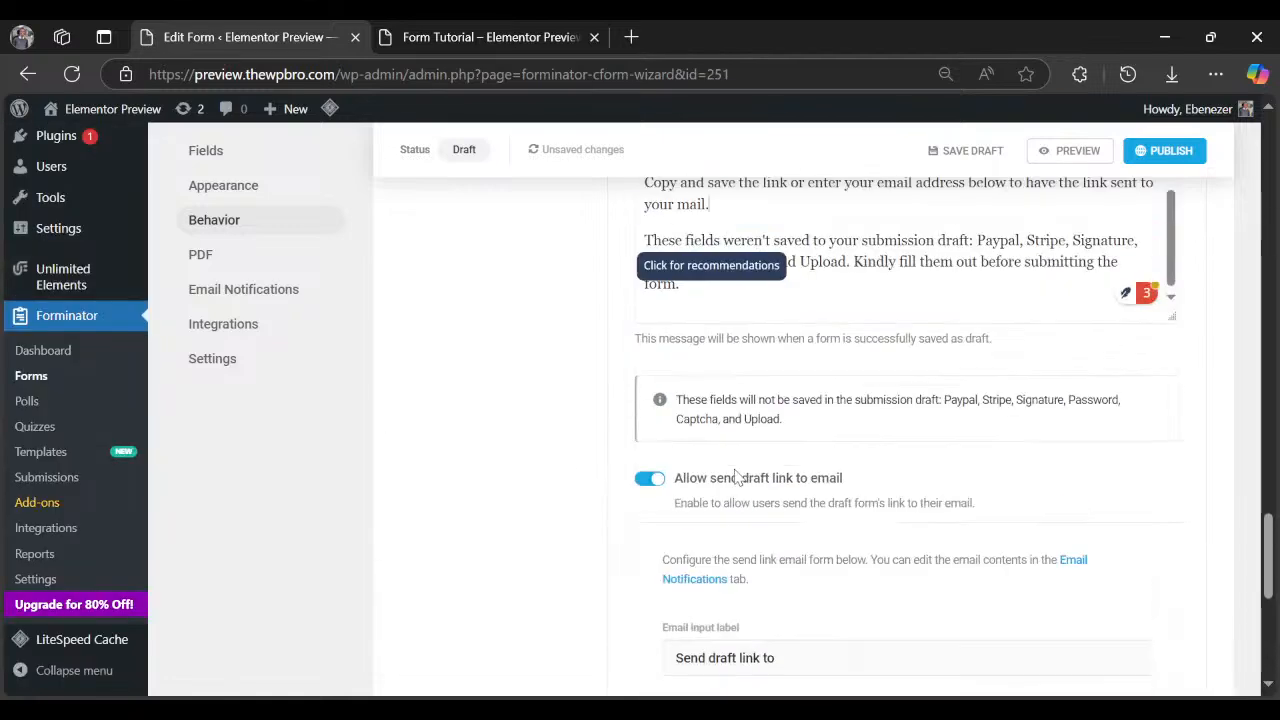
scroll(735, 475, up, 3)
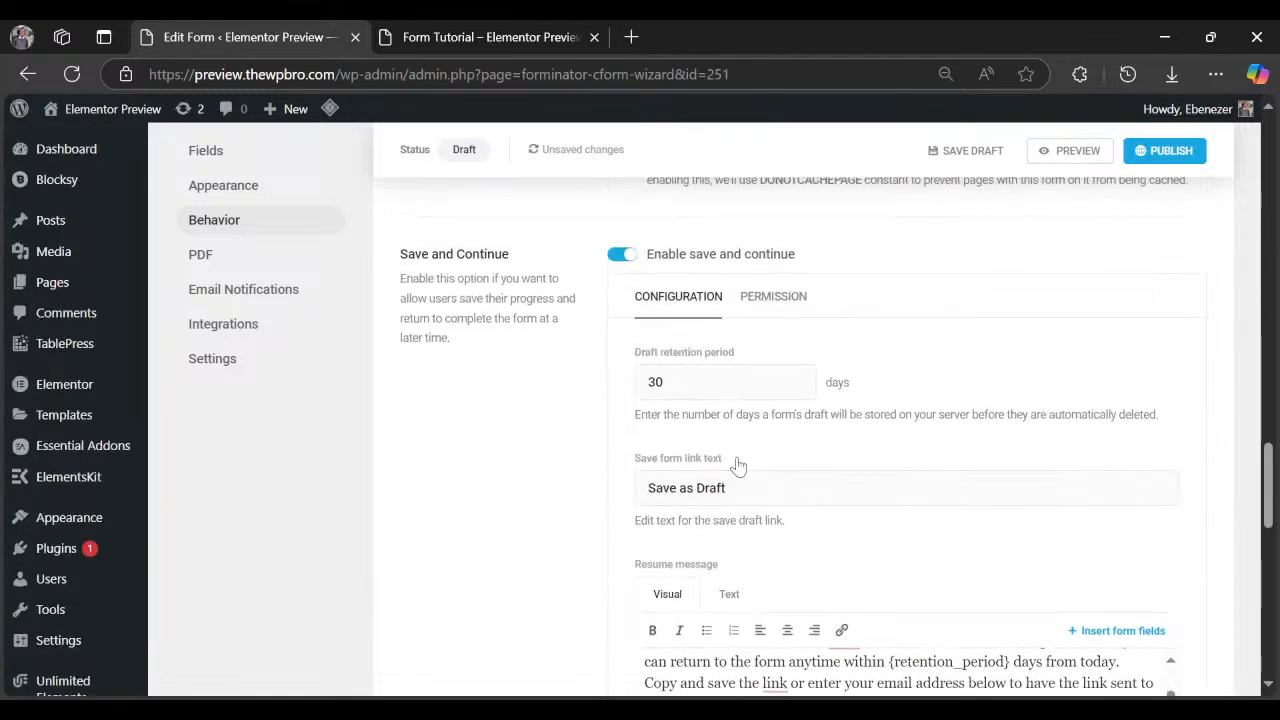
click(757, 298)
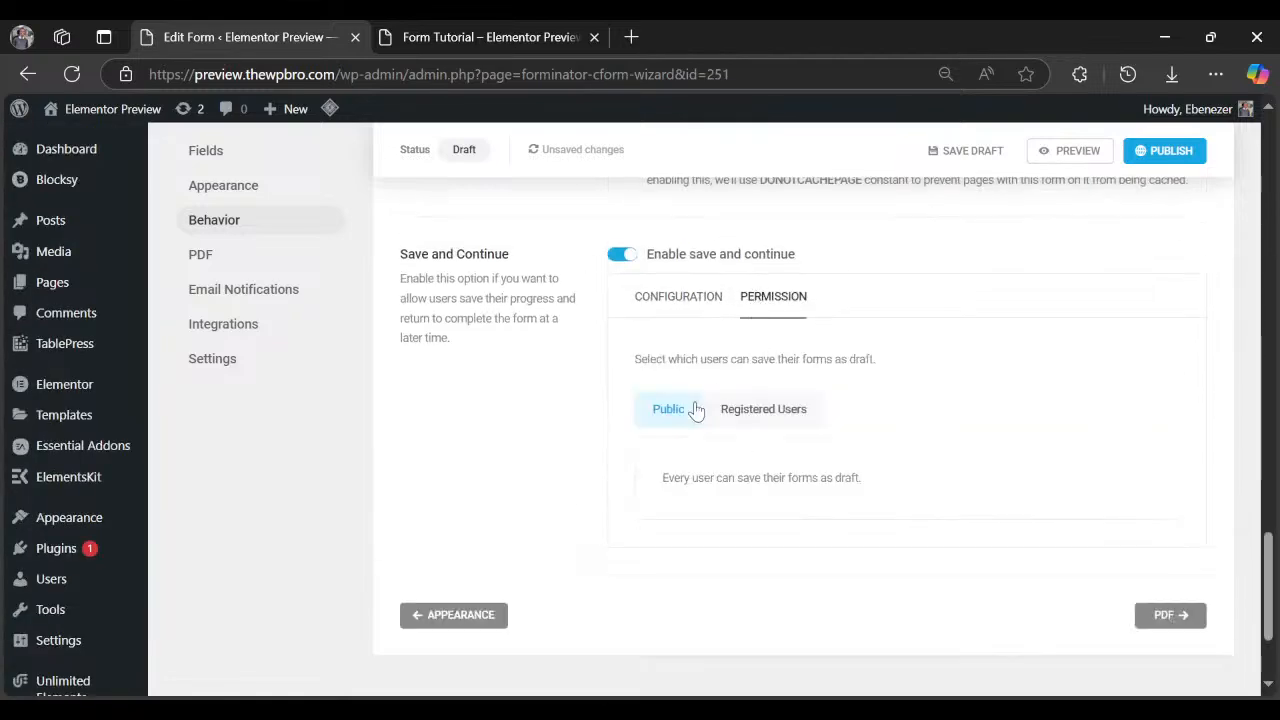
click(789, 417)
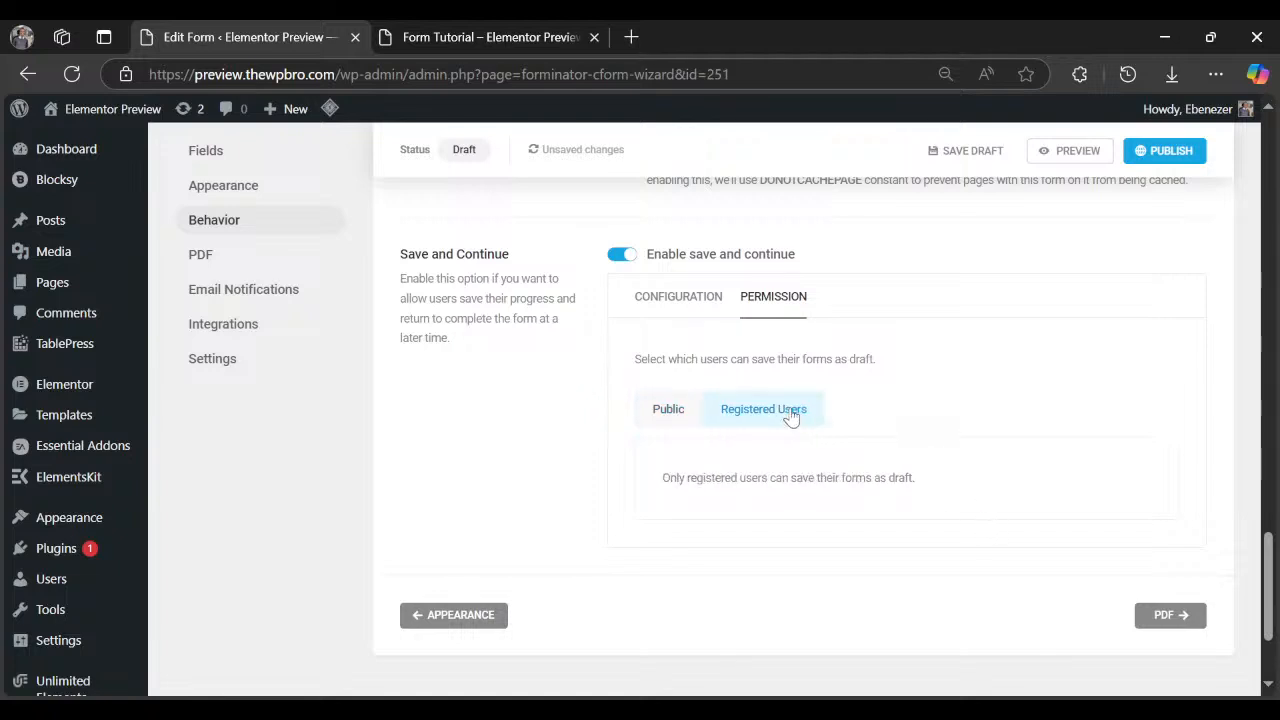
click(647, 410)
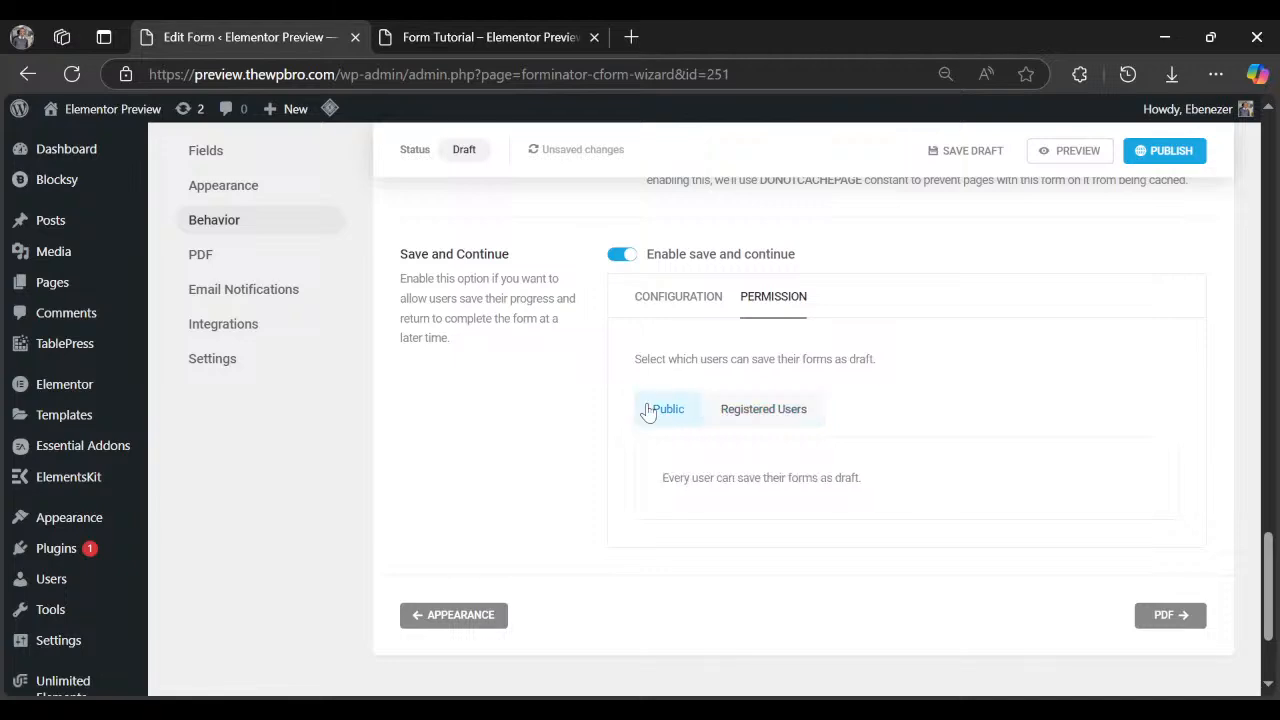
click(1145, 614)
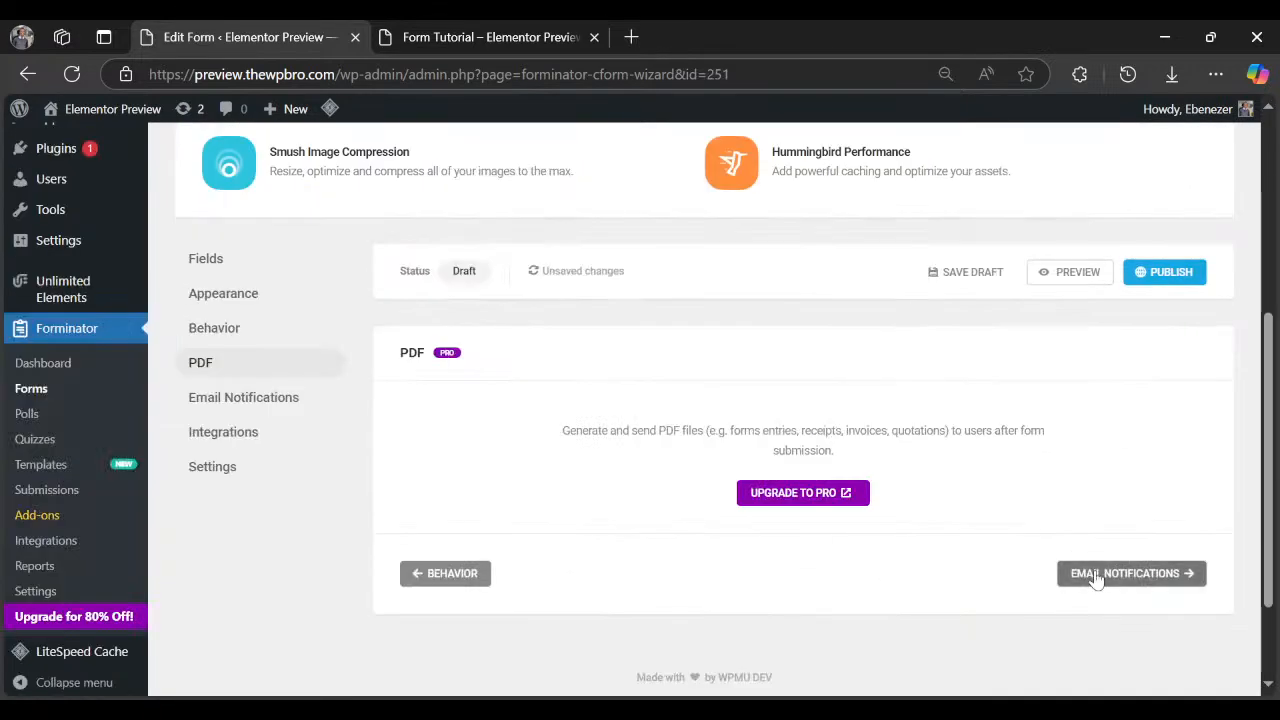
Advance to Email Notifications and open the Save and Continue notification's options.
click(1097, 576)
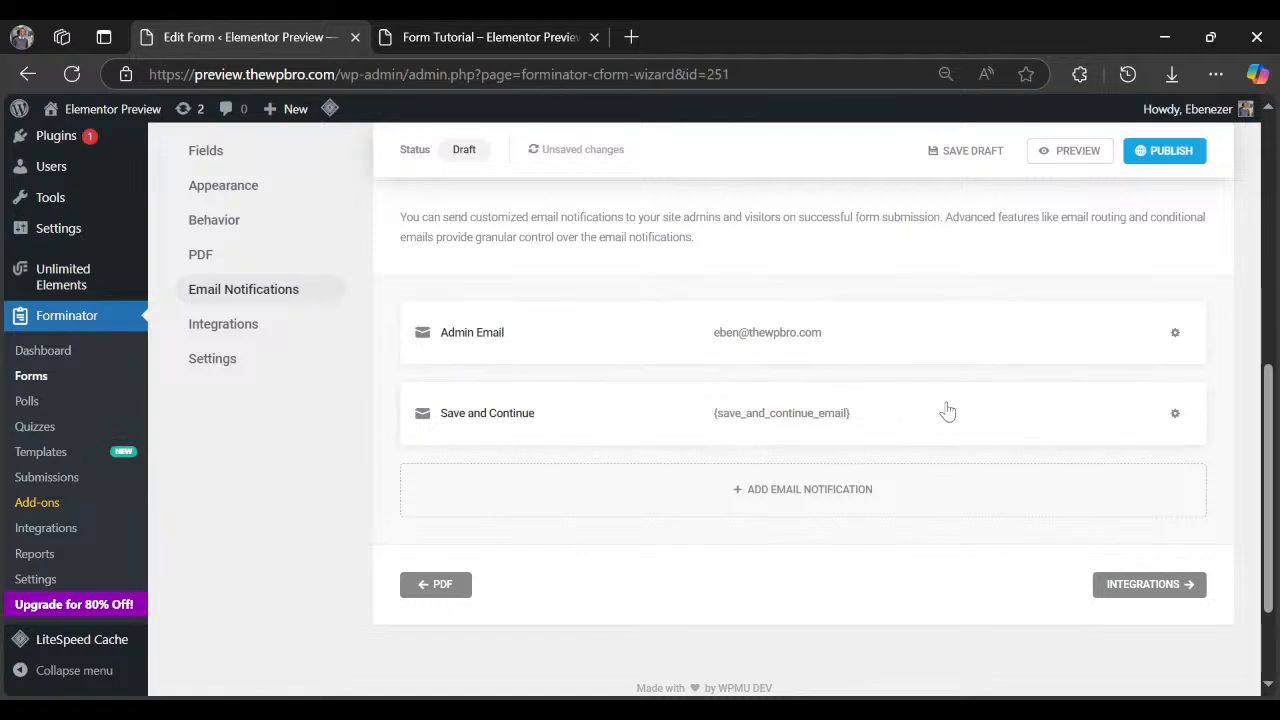
click(1172, 415)
Review the Save and Continue notification's draft-saved subject and body, save it, and start a new notification.
click(1120, 462)
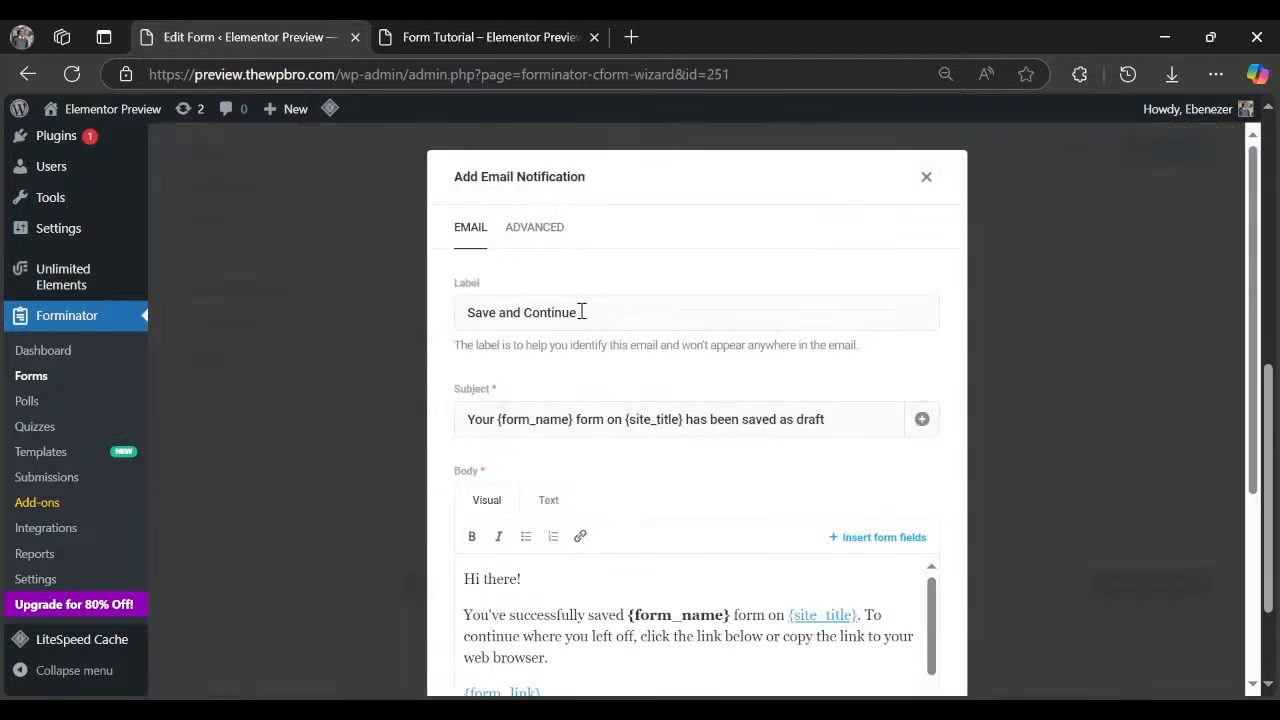
scroll(563, 592, down, 1)
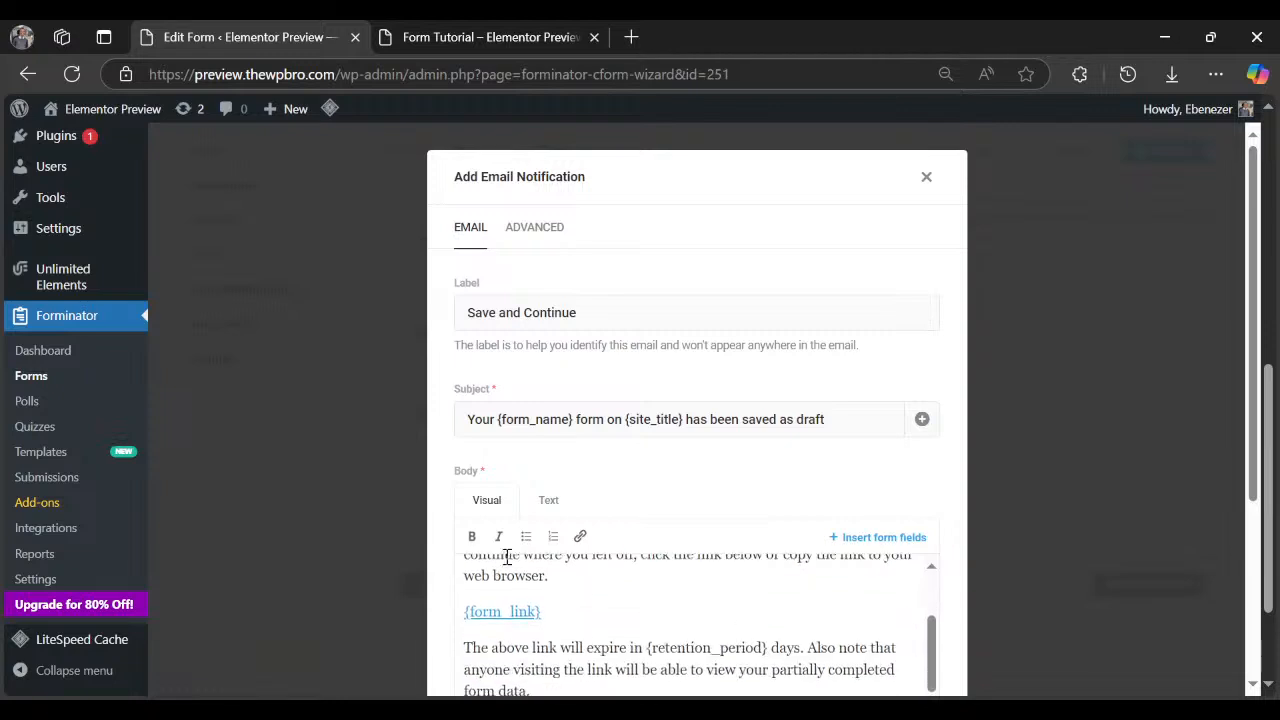
scroll(517, 594, up, 1)
scroll(851, 303, down, 2)
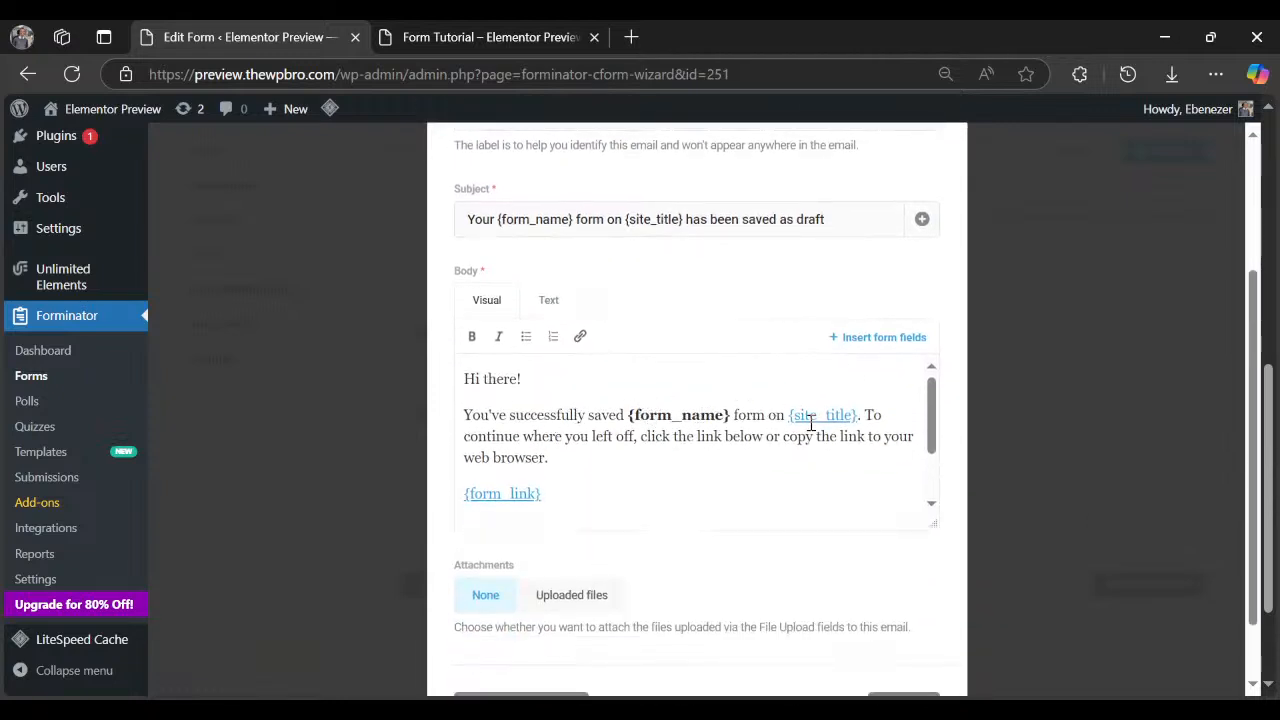
scroll(706, 438, down, 3)
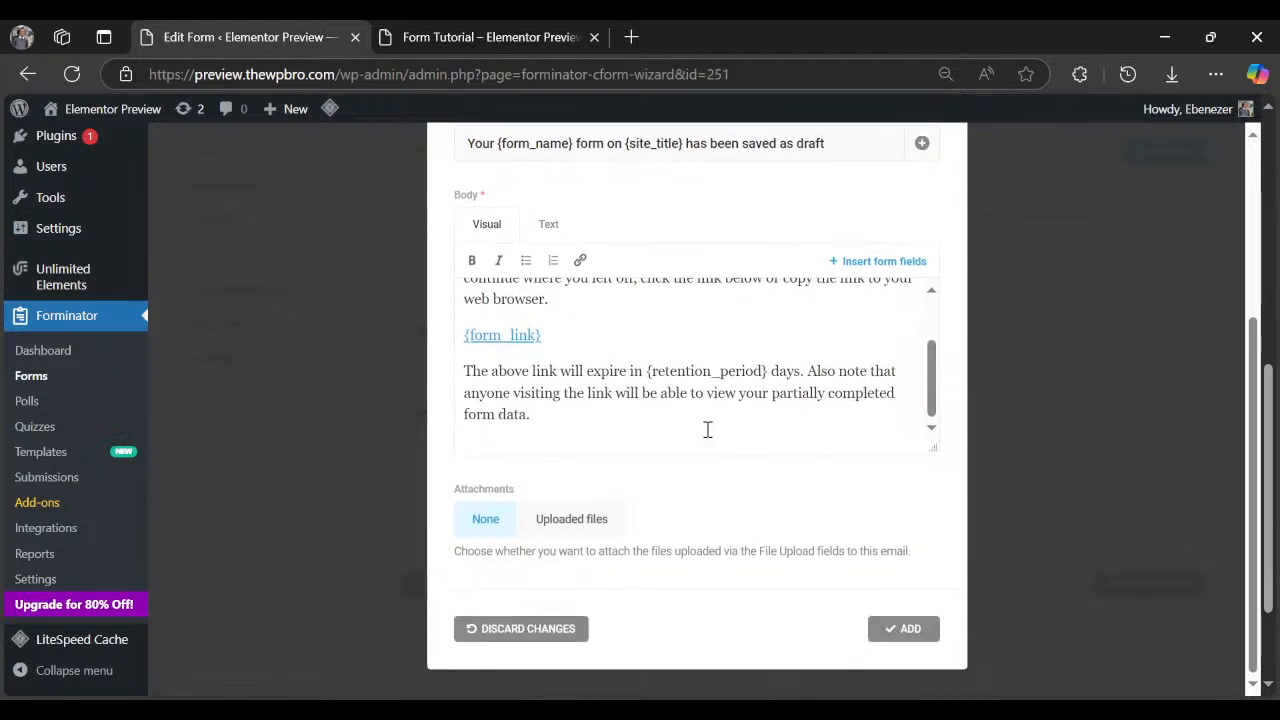
scroll(707, 429, up, 3)
scroll(706, 524, up, 4)
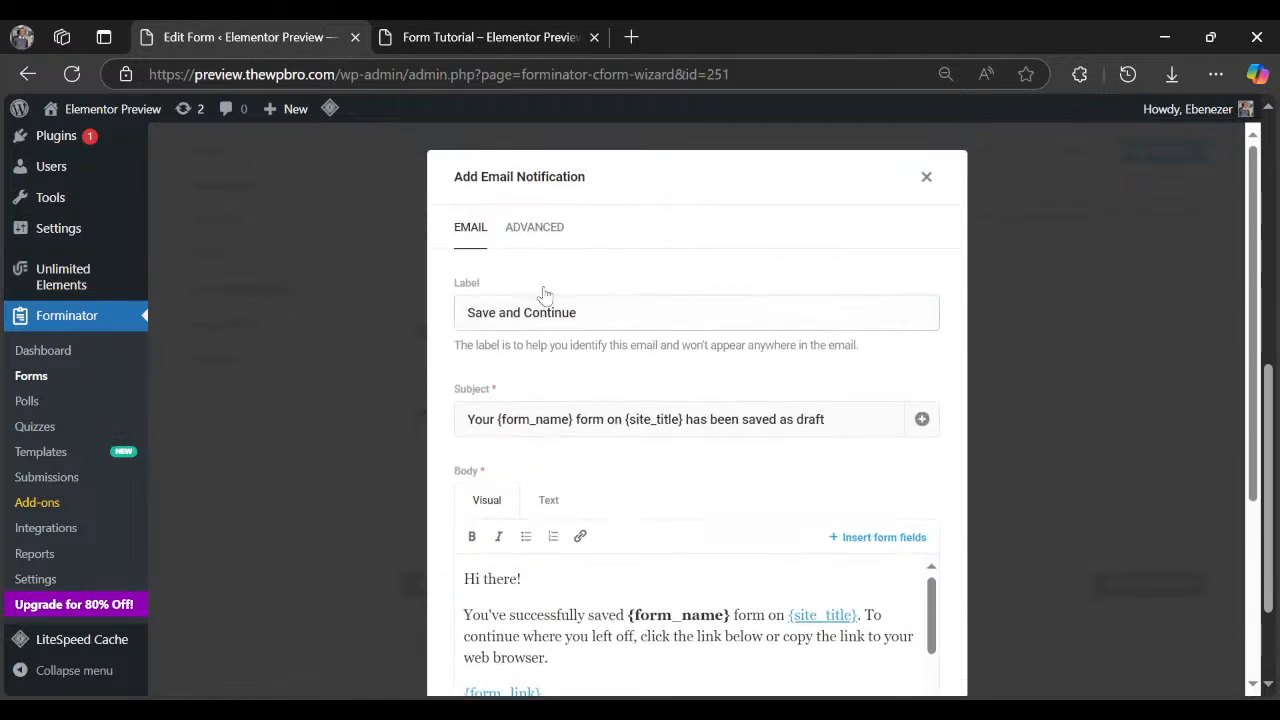
drag(535, 419, 624, 419)
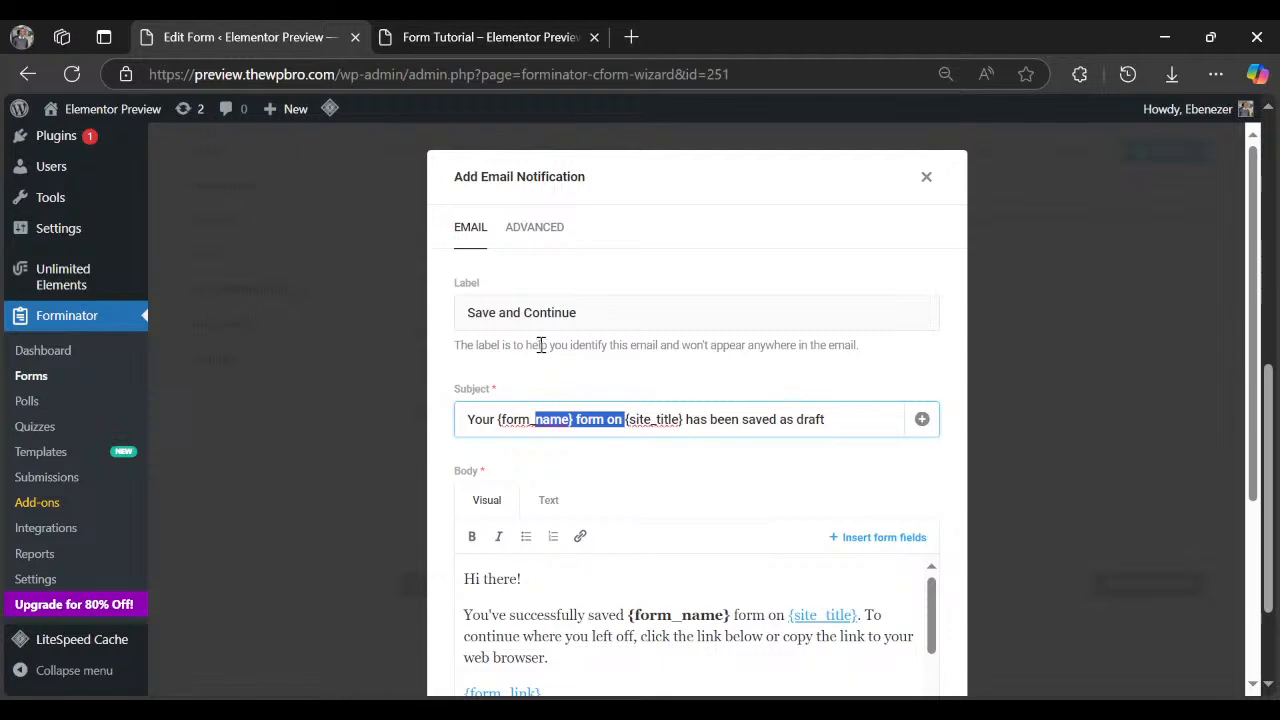
scroll(930, 400, down, 4)
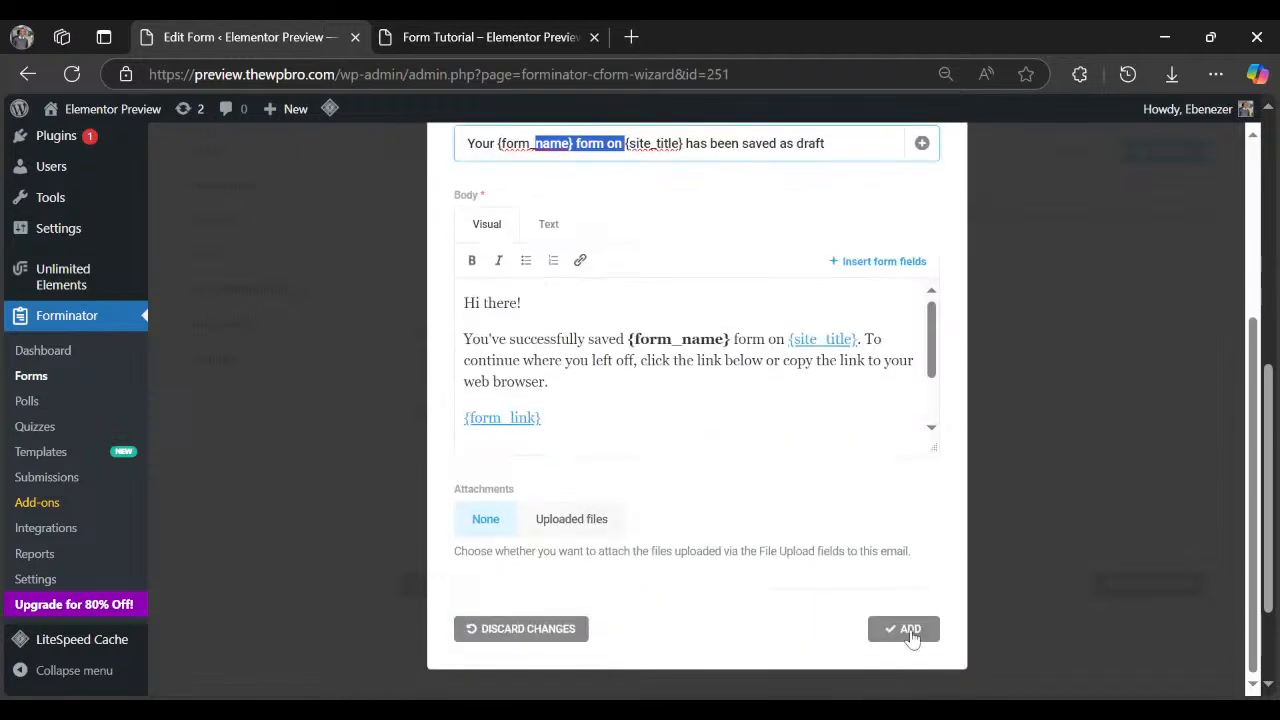
click(908, 630)
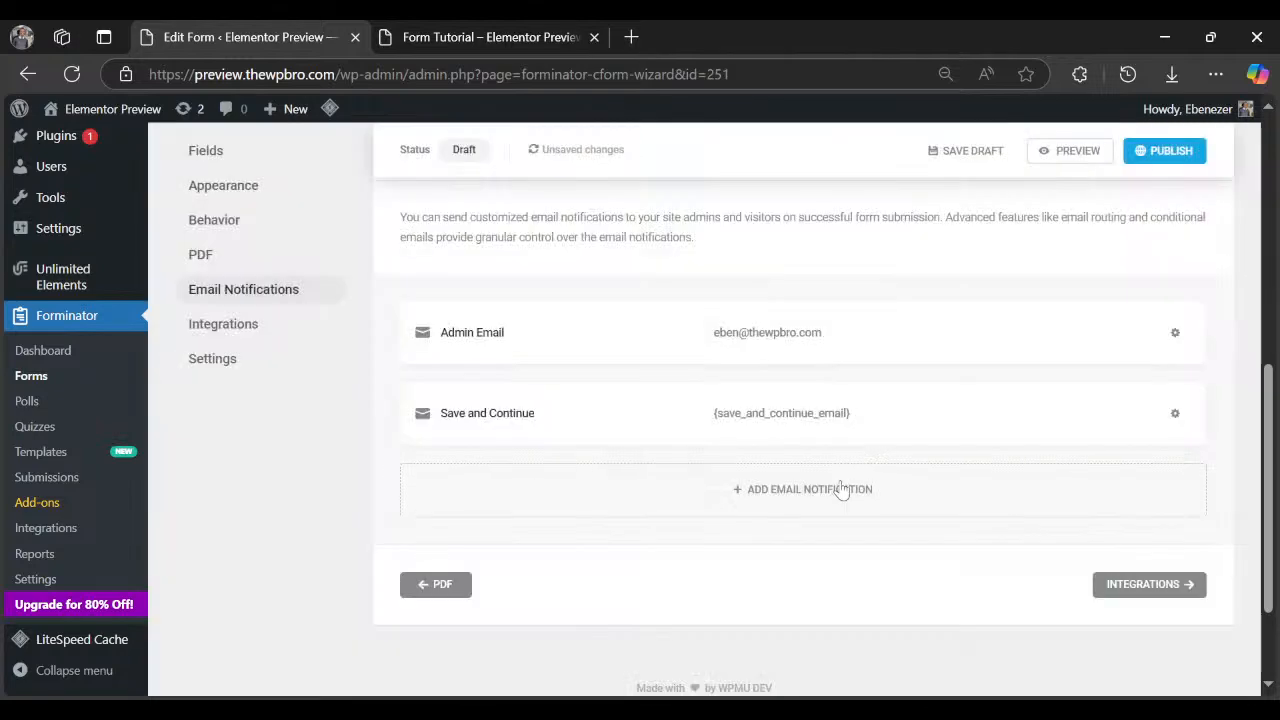
click(840, 489)
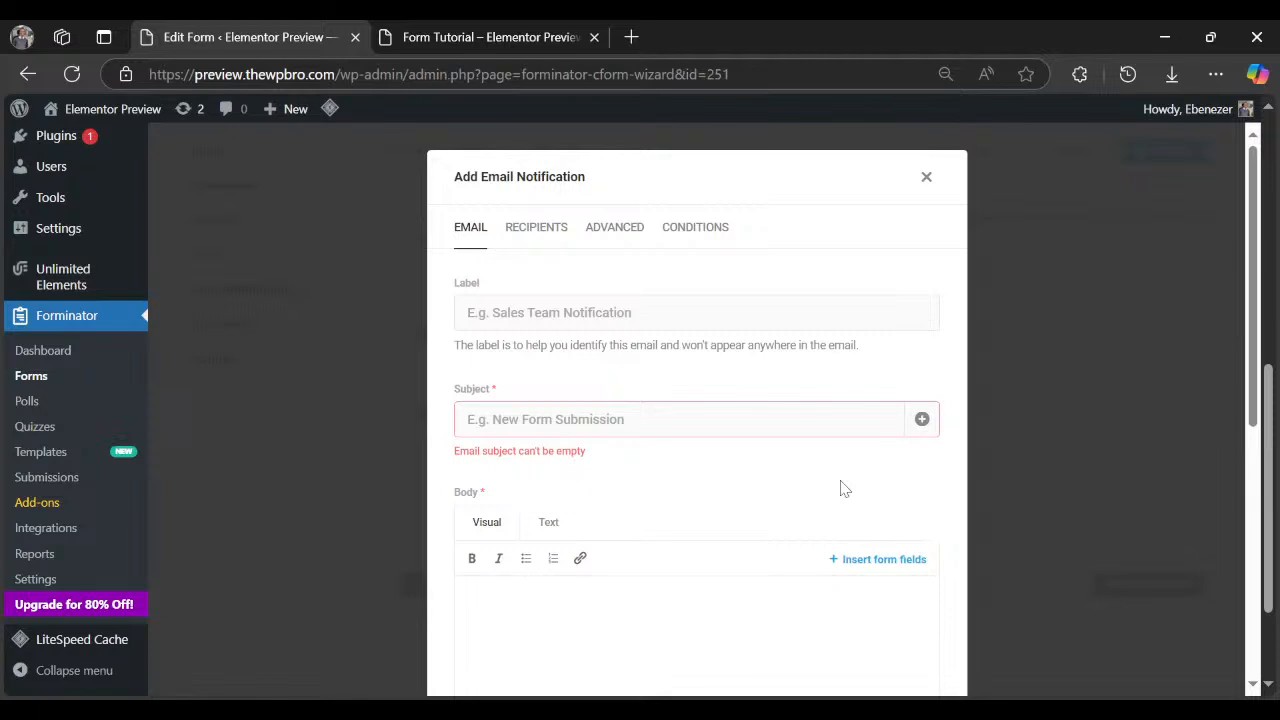
Type the new email's subject and name the notification 'quote for users'.
click(739, 422)
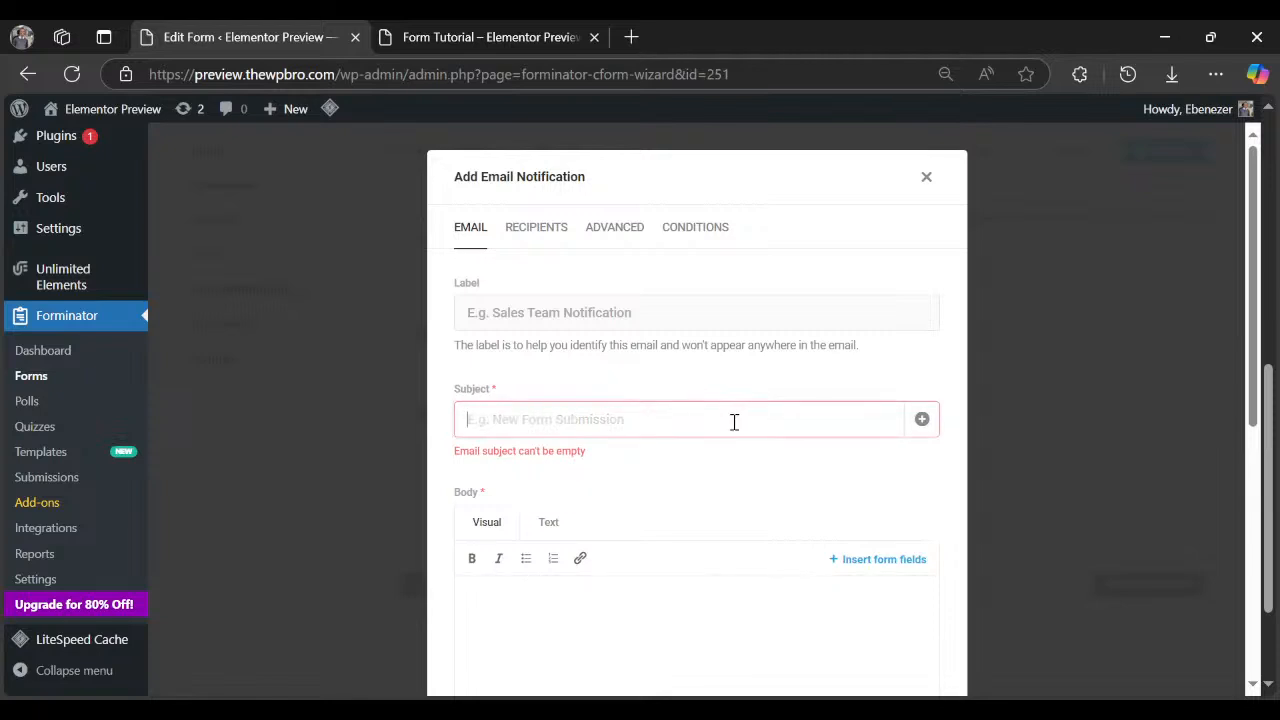
text(We've)
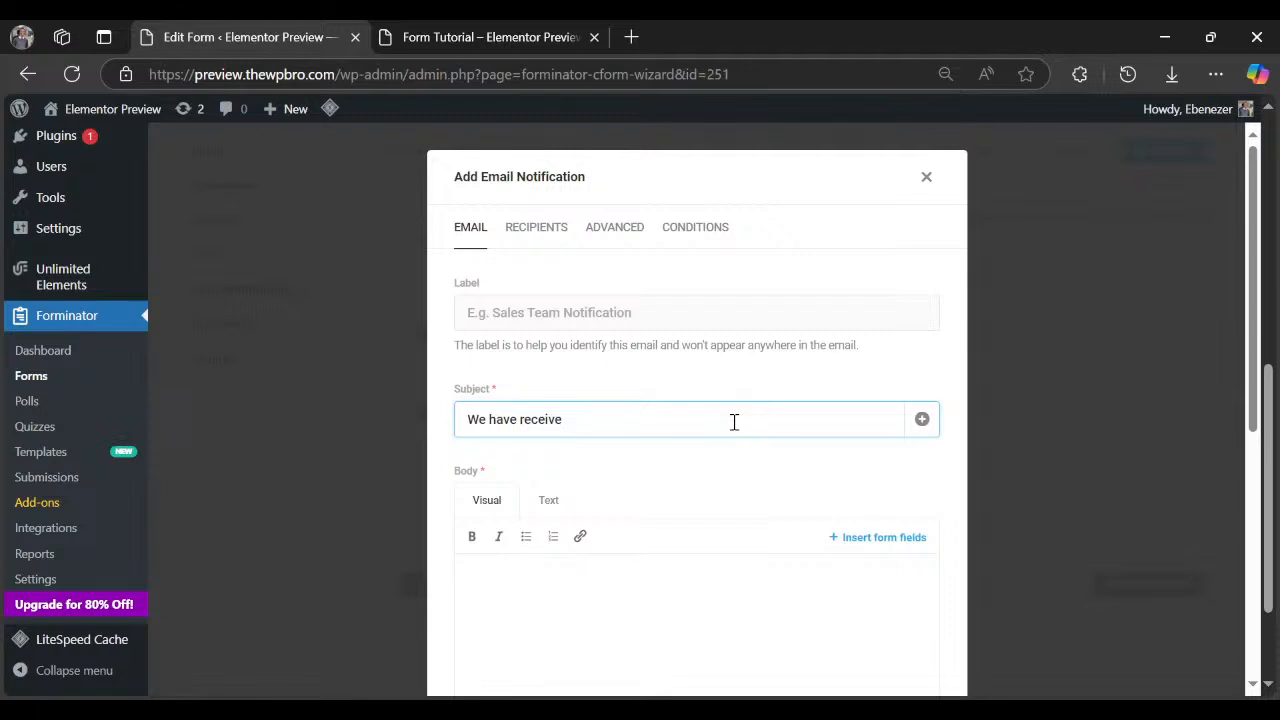
text(d your quit)
text(quest)
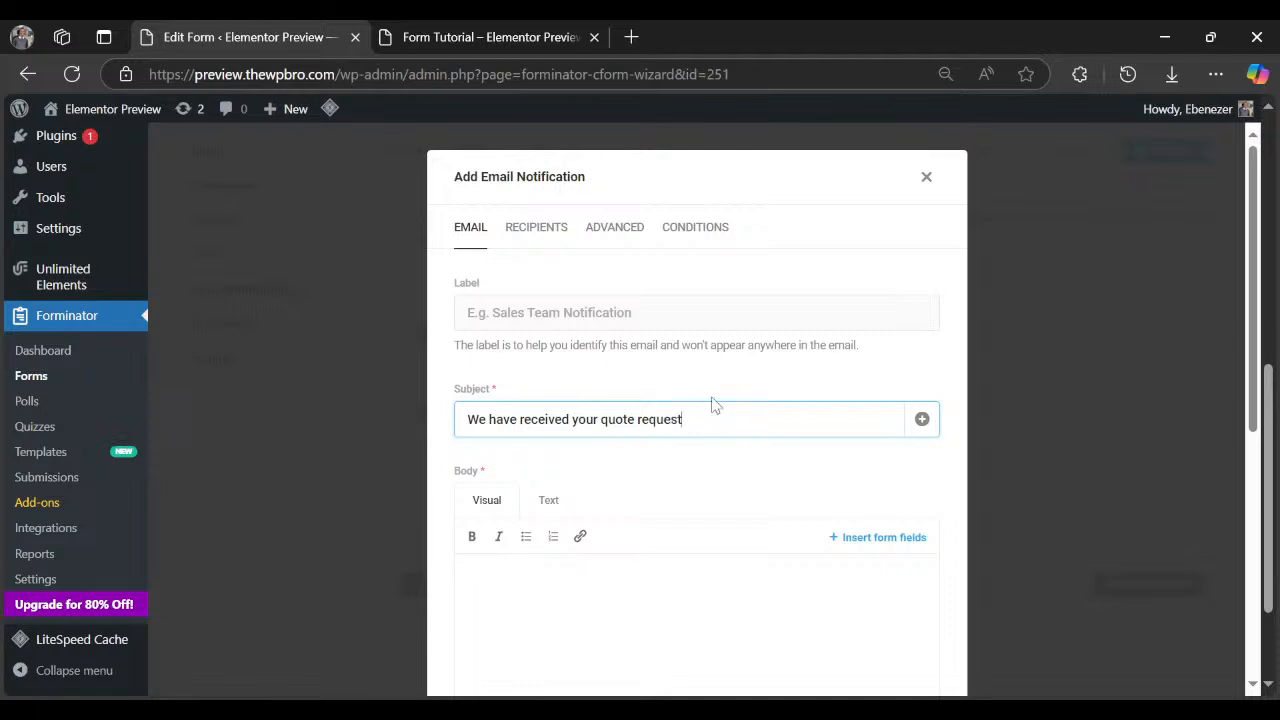
click(665, 310)
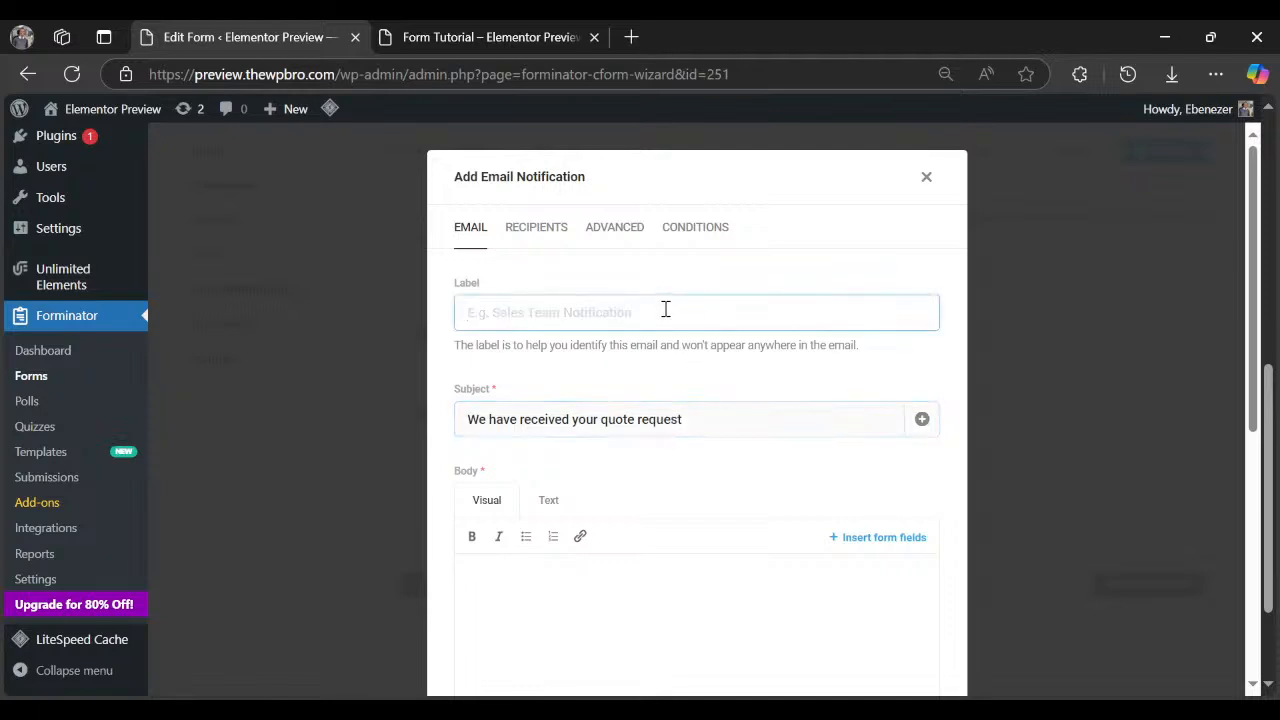
text(quote f)
text(or users)
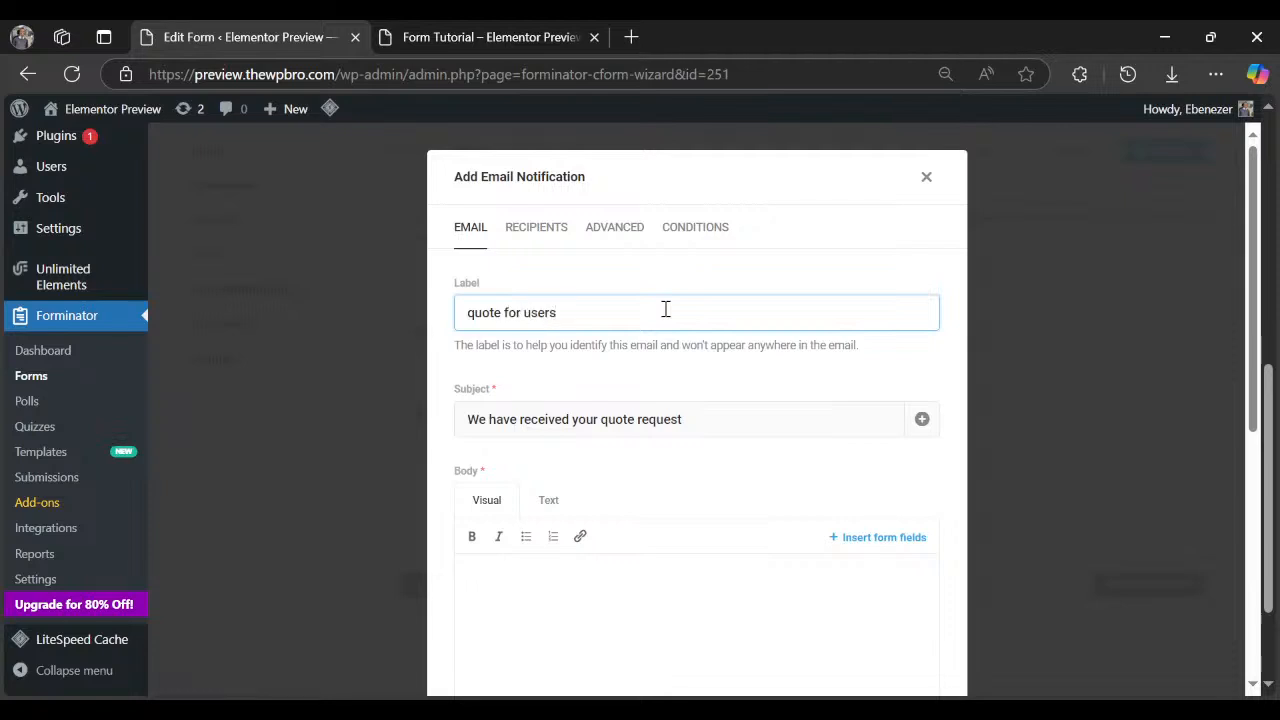
Write the body 'Thank you. We will get back shortly!' and attach uploaded files.
scroll(672, 350, down, 3)
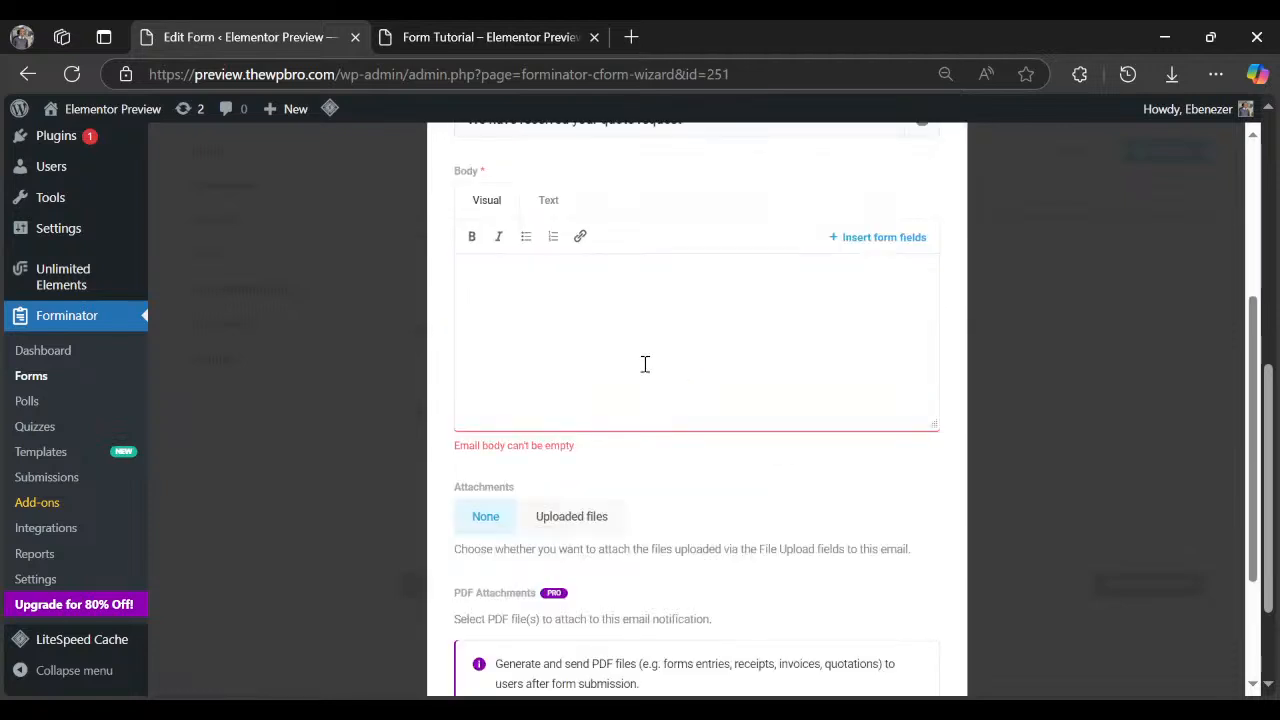
click(644, 358)
text(Thank yo)
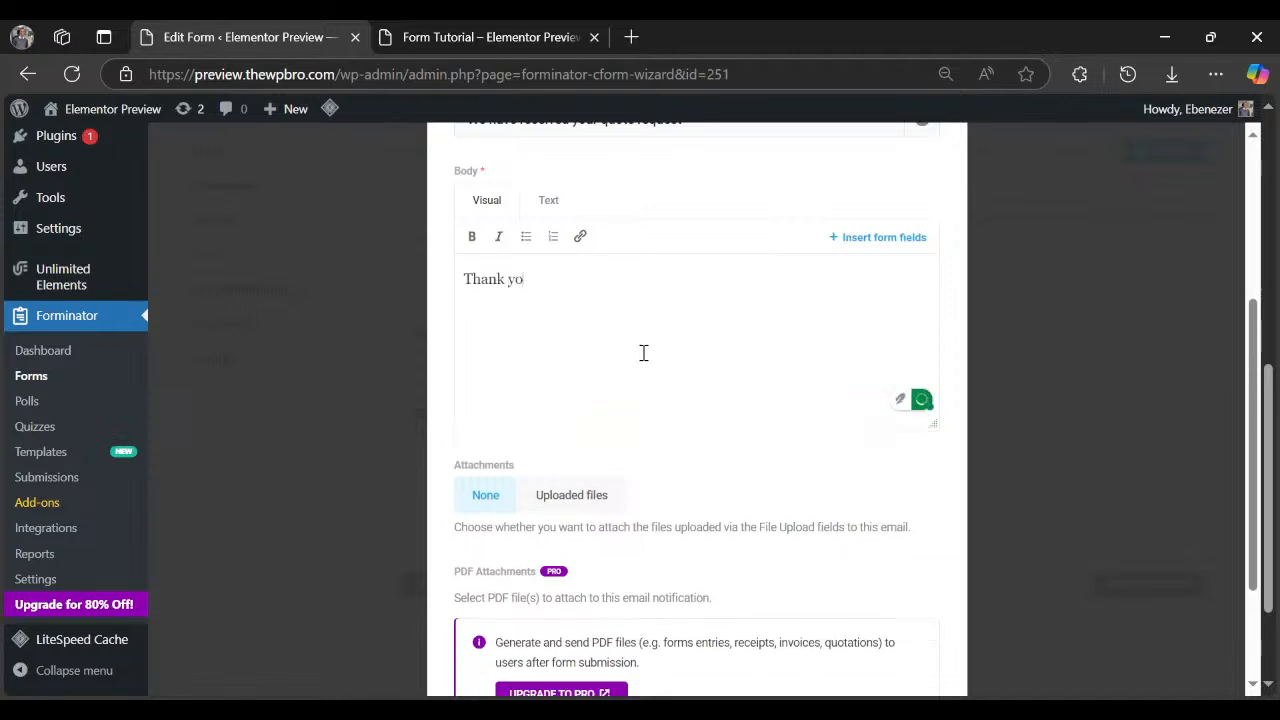
text(u. We will get back short)
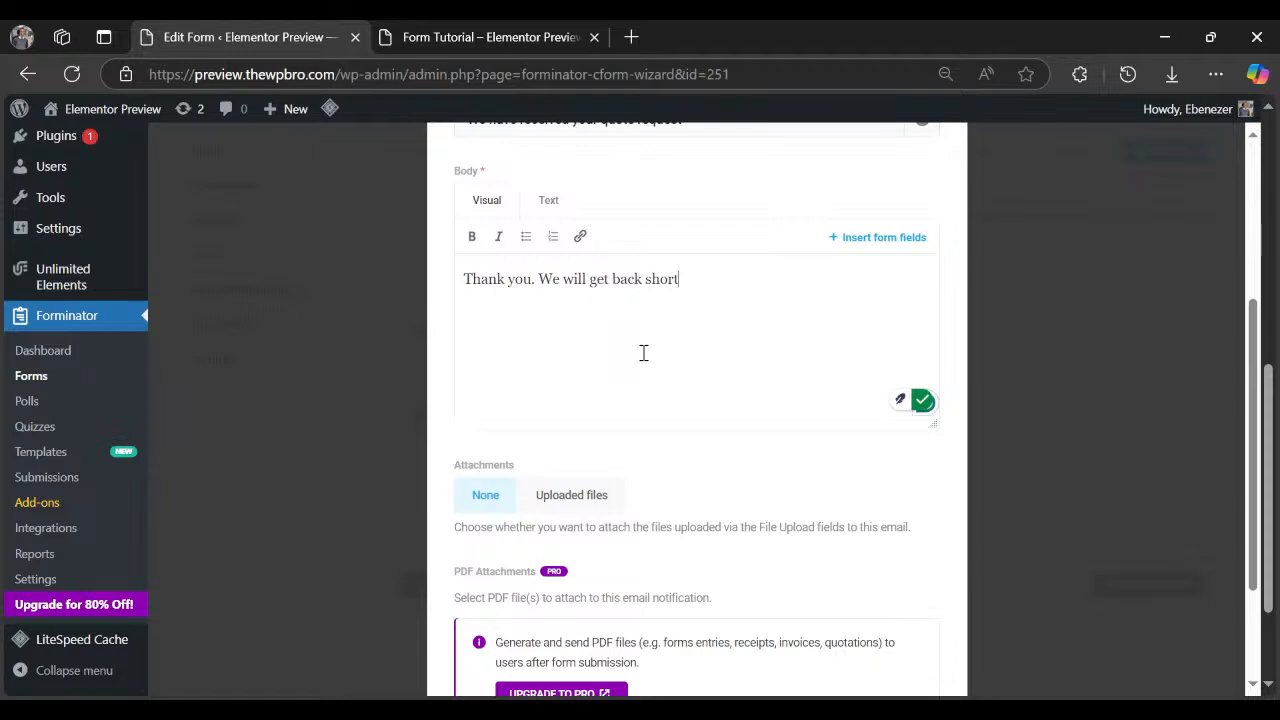
text(ly!)
scroll(643, 358, down, 2)
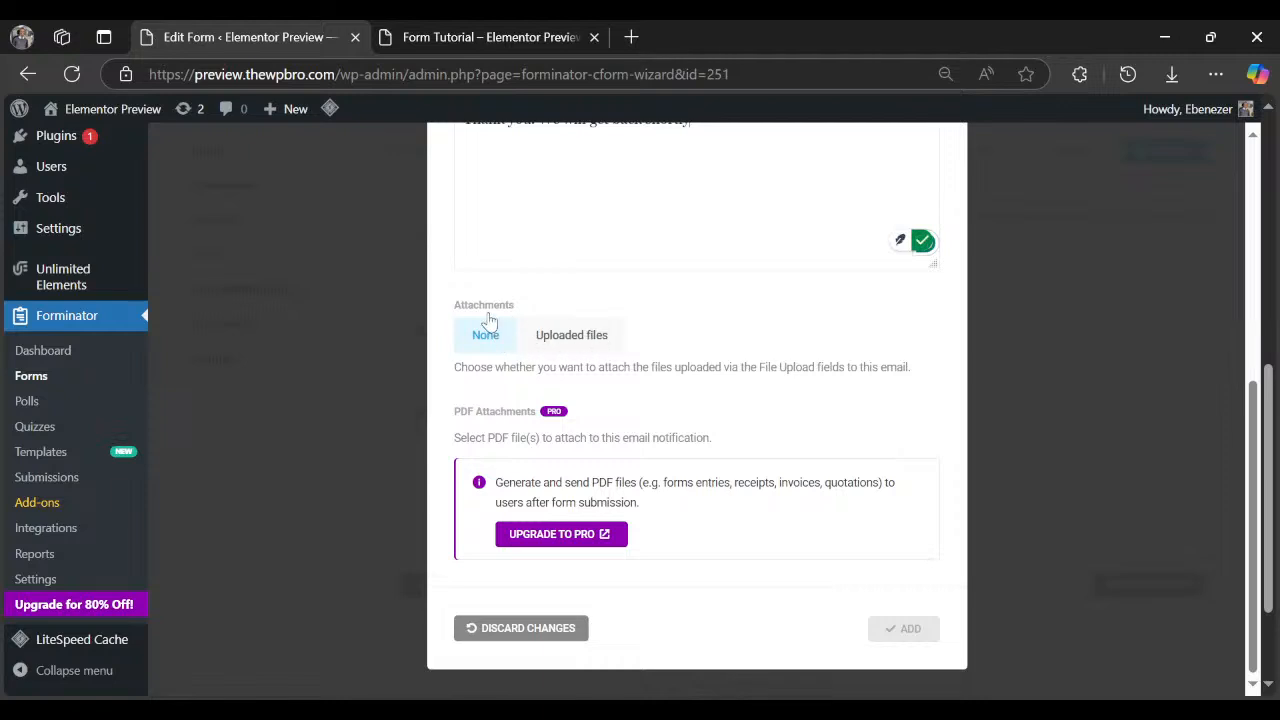
click(551, 334)
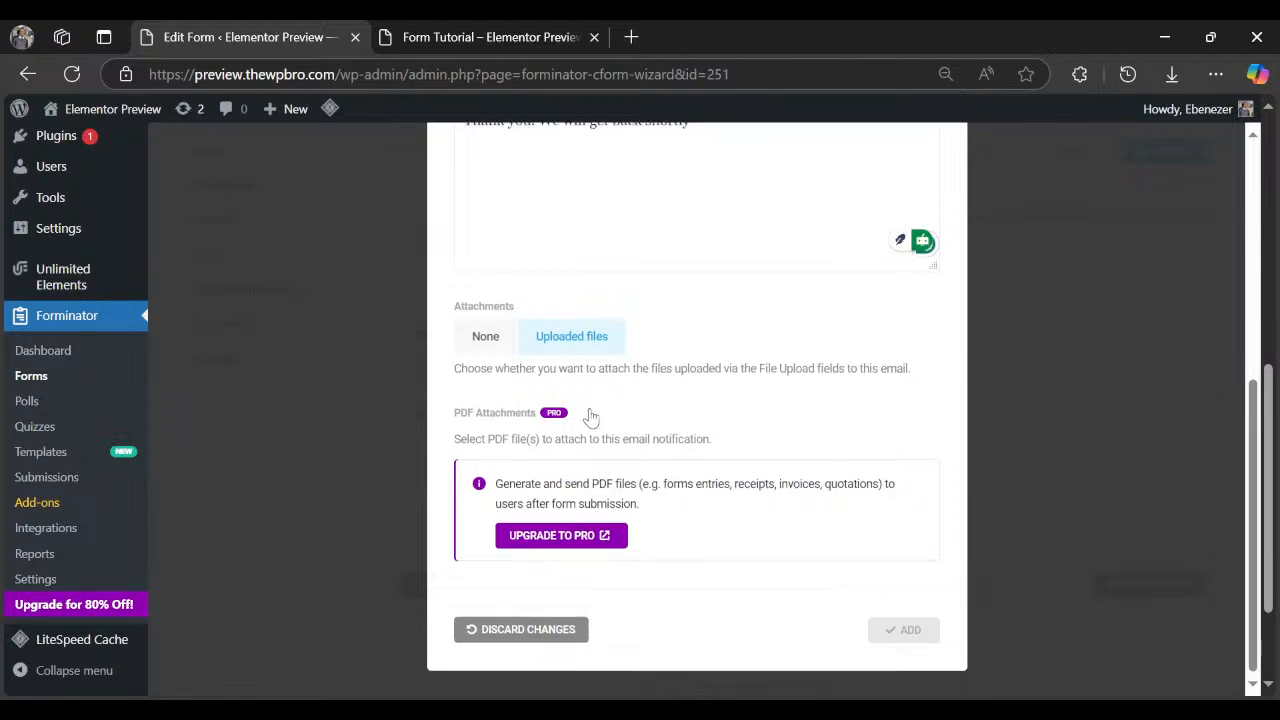
scroll(590, 415, up, 5)
click(557, 242)
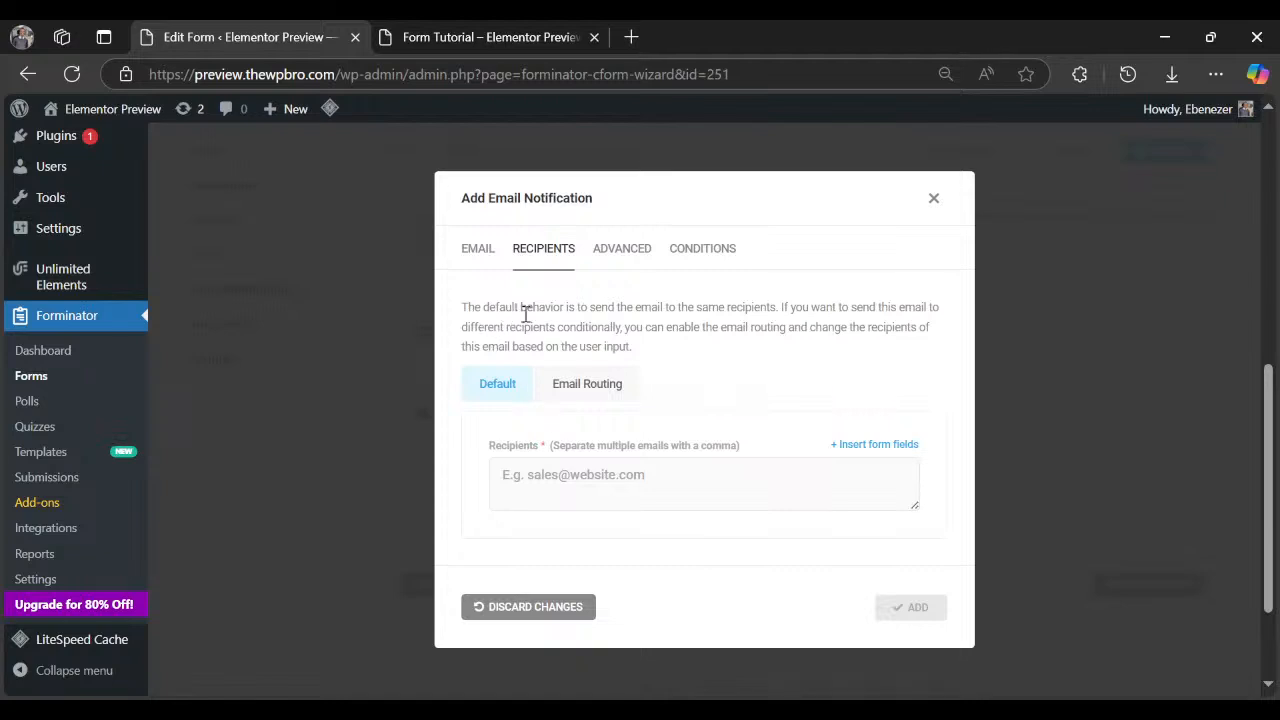
Set the notification's recipient to the form's Email Address field {email-1}.
drag(498, 309, 745, 309)
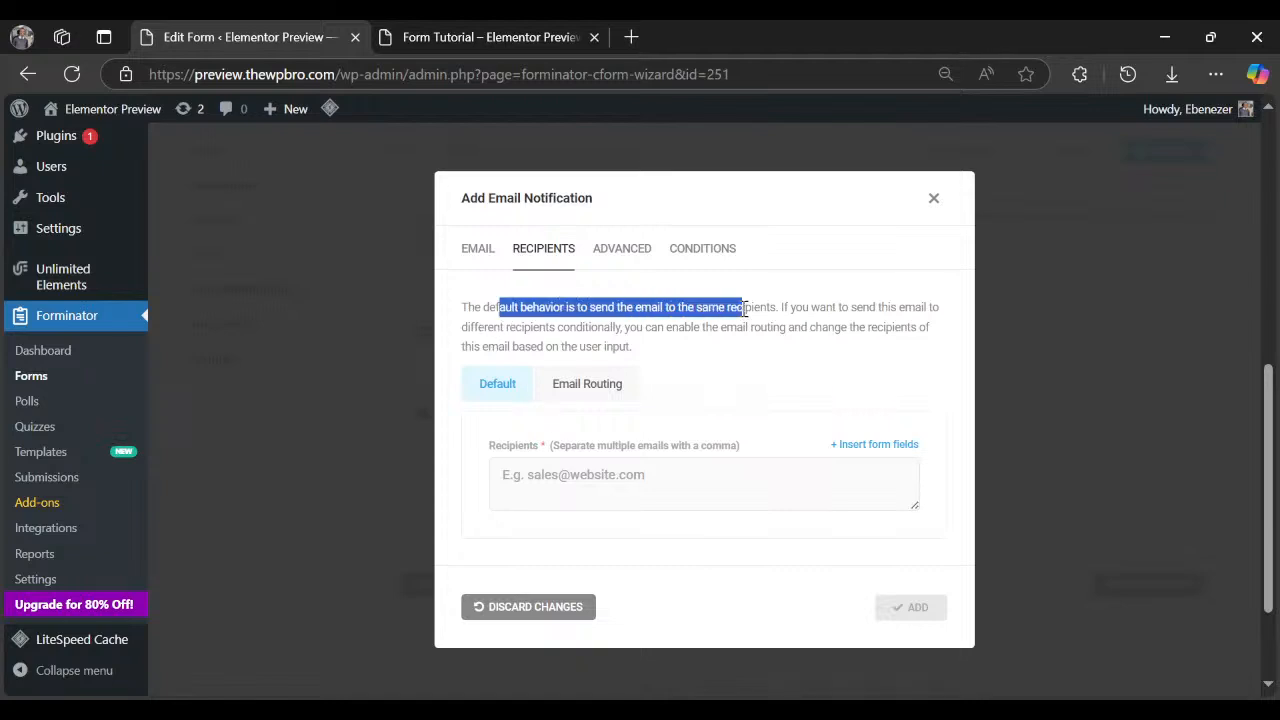
click(663, 334)
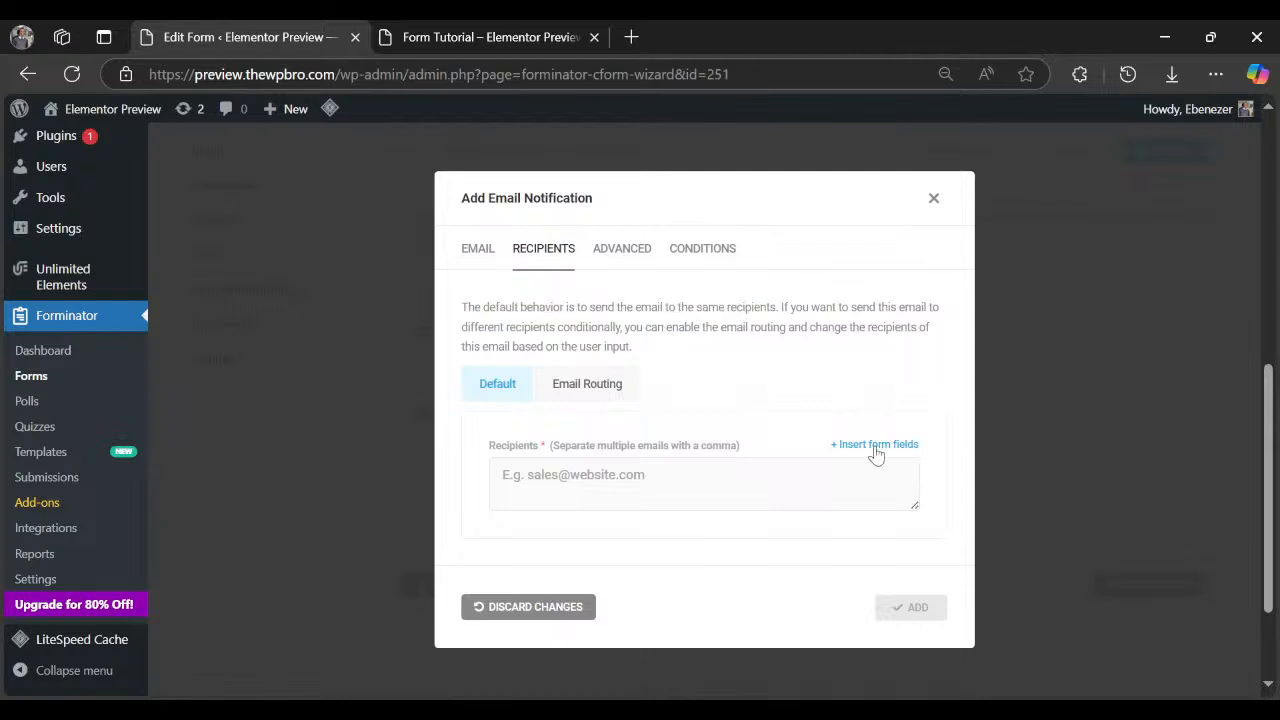
click(874, 446)
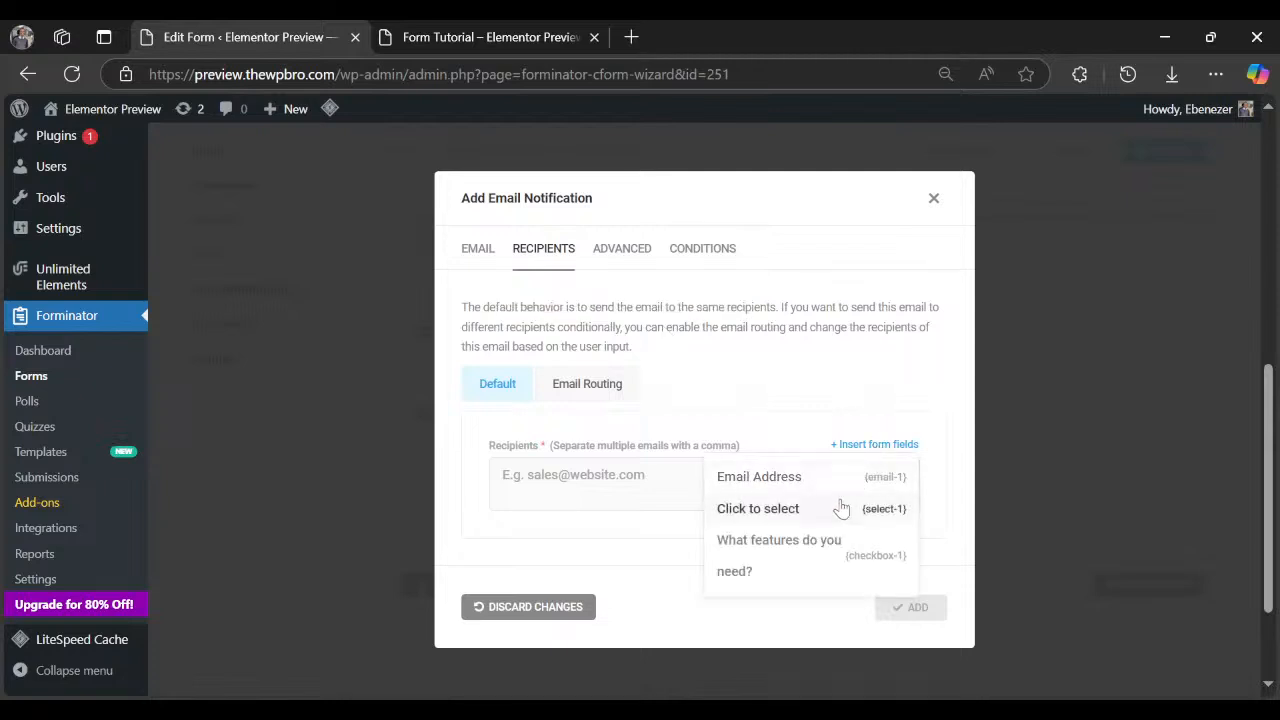
click(745, 477)
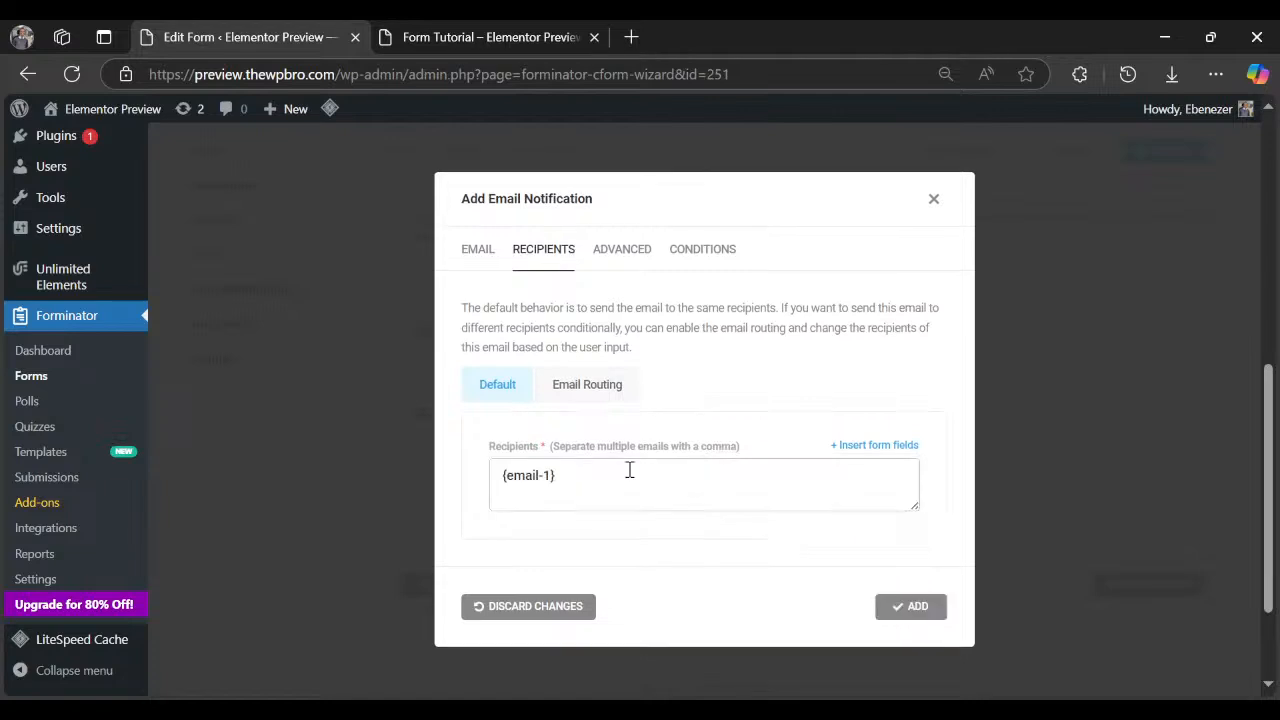
click(634, 250)
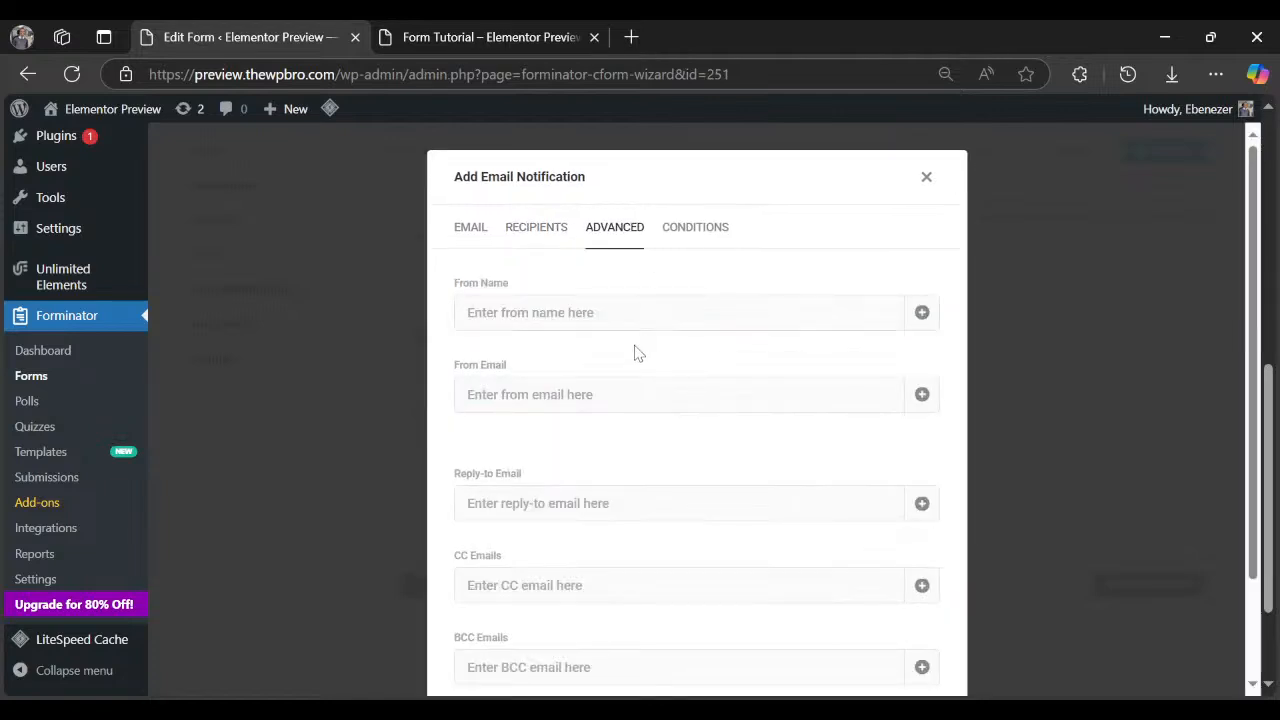
Enter the sender's name in the notification's From Name field.
click(531, 318)
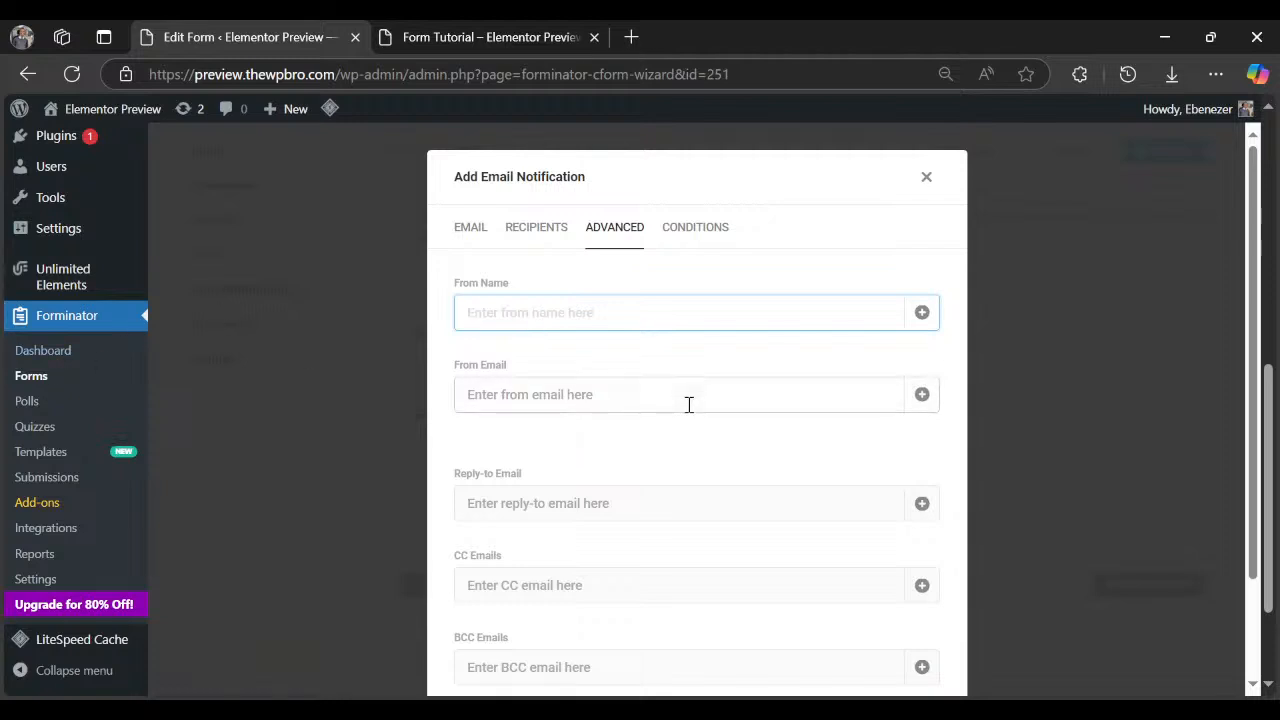
scroll(650, 410, down, 2)
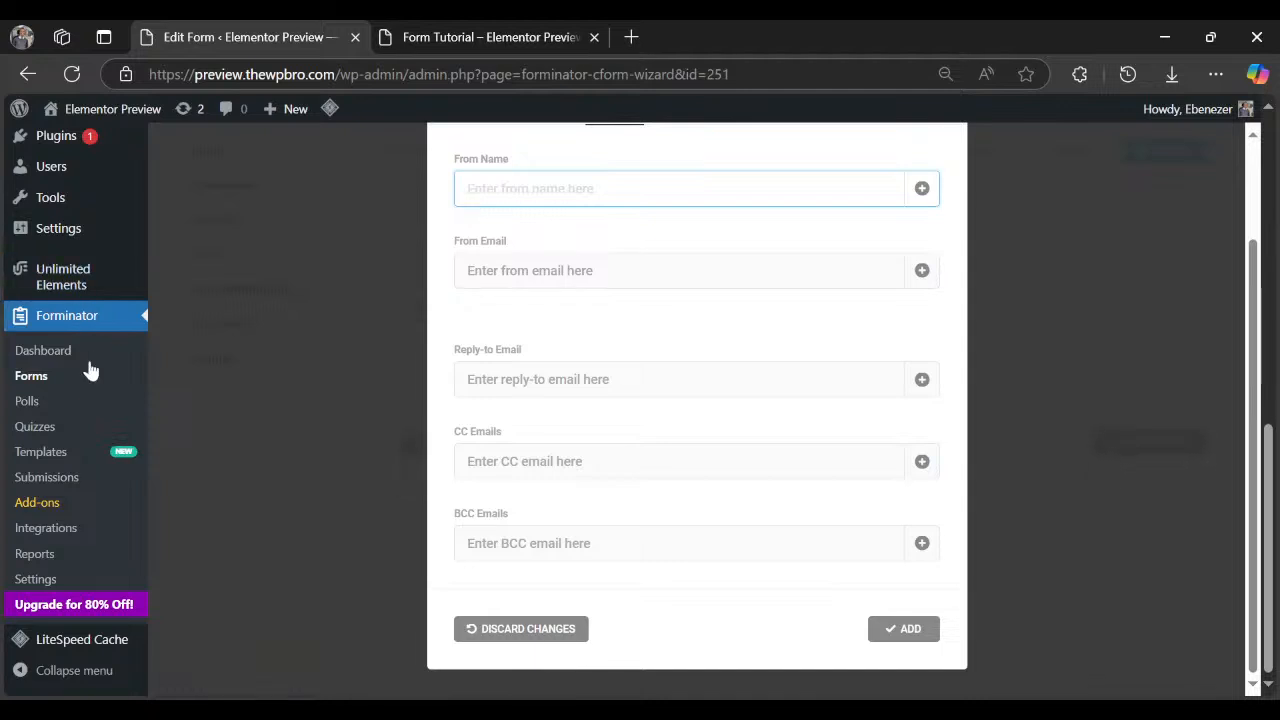
scroll(88, 390, up, 3)
scroll(90, 397, up, 3)
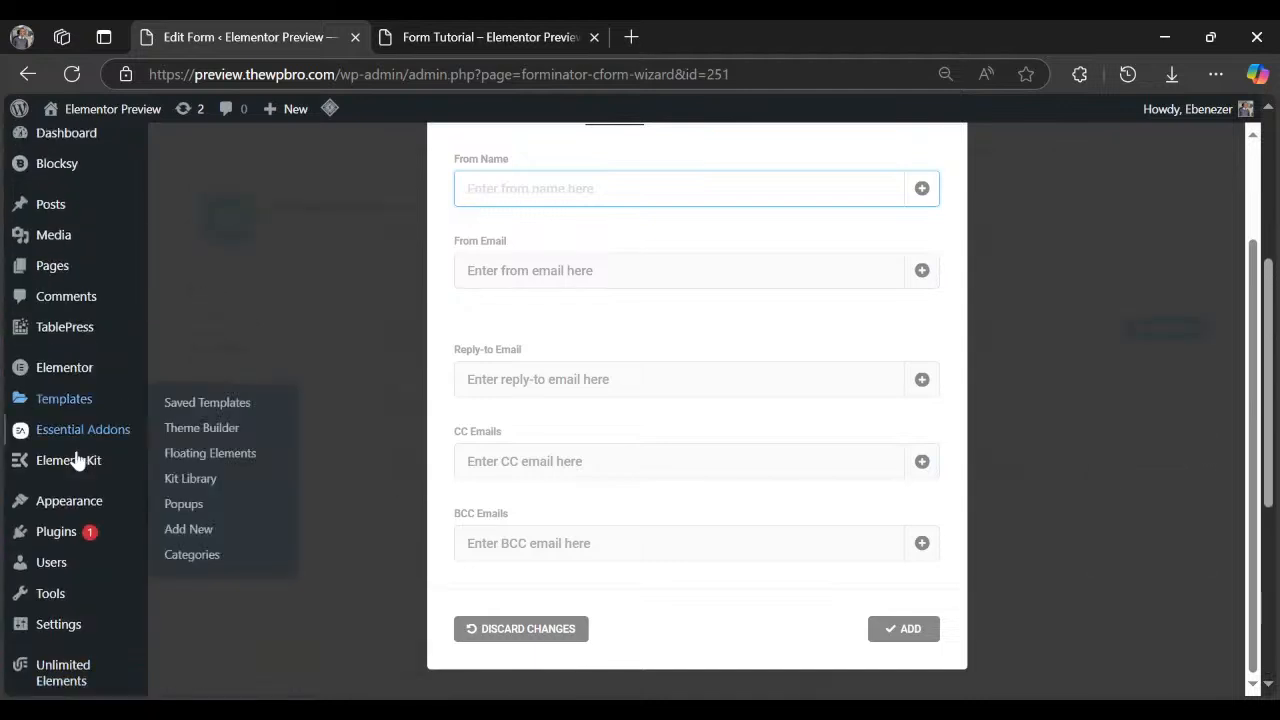
scroll(86, 451, up, 1)
scroll(623, 466, up, 3)
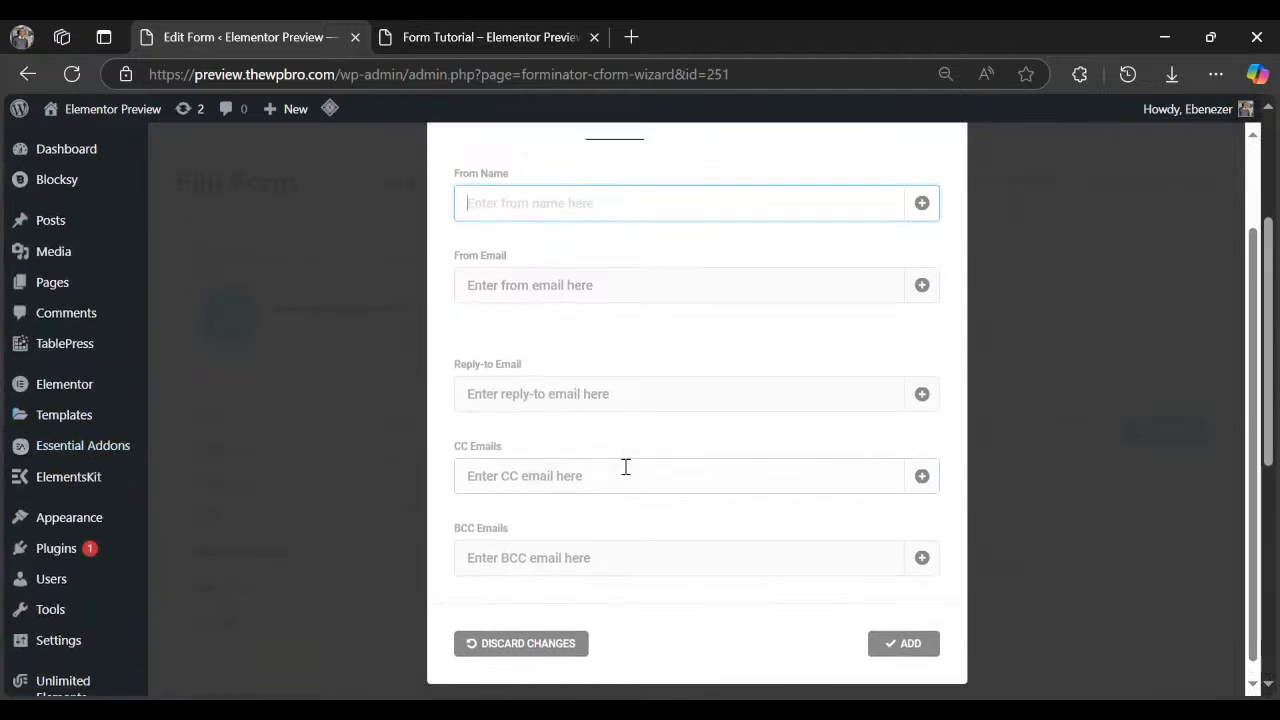
scroll(615, 455, up, 1)
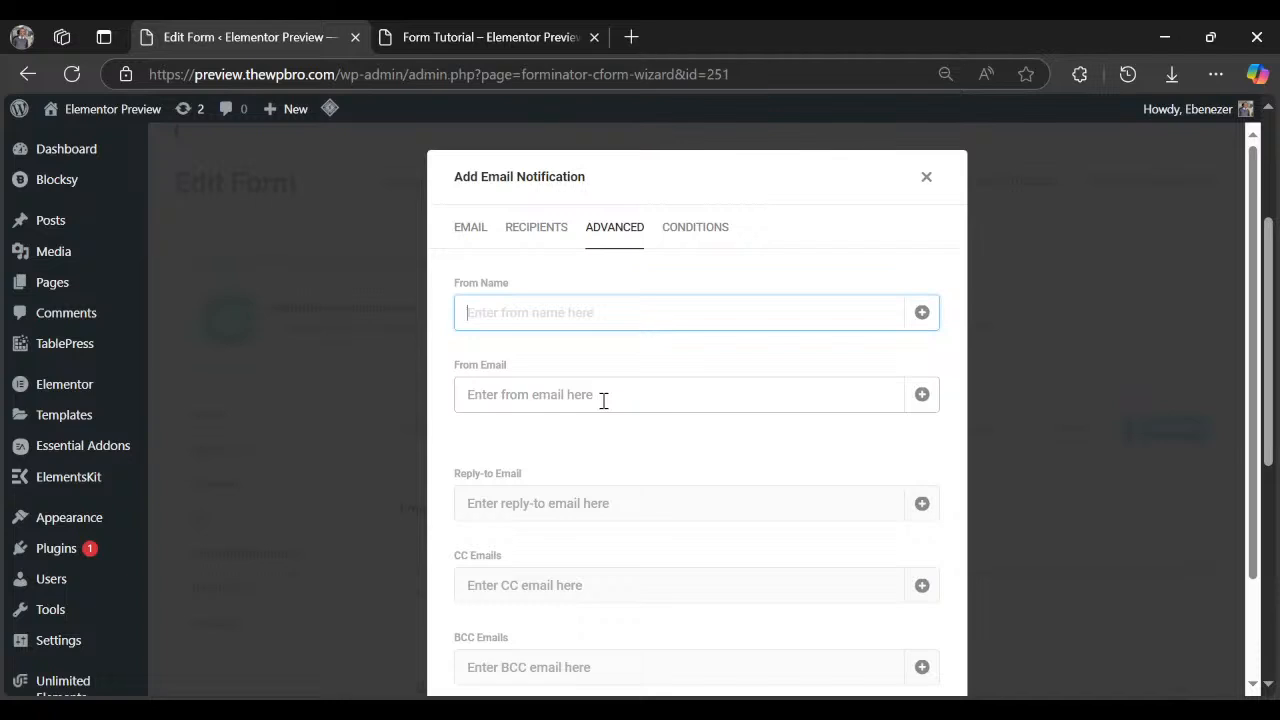
scroll(40, 575, down, 1)
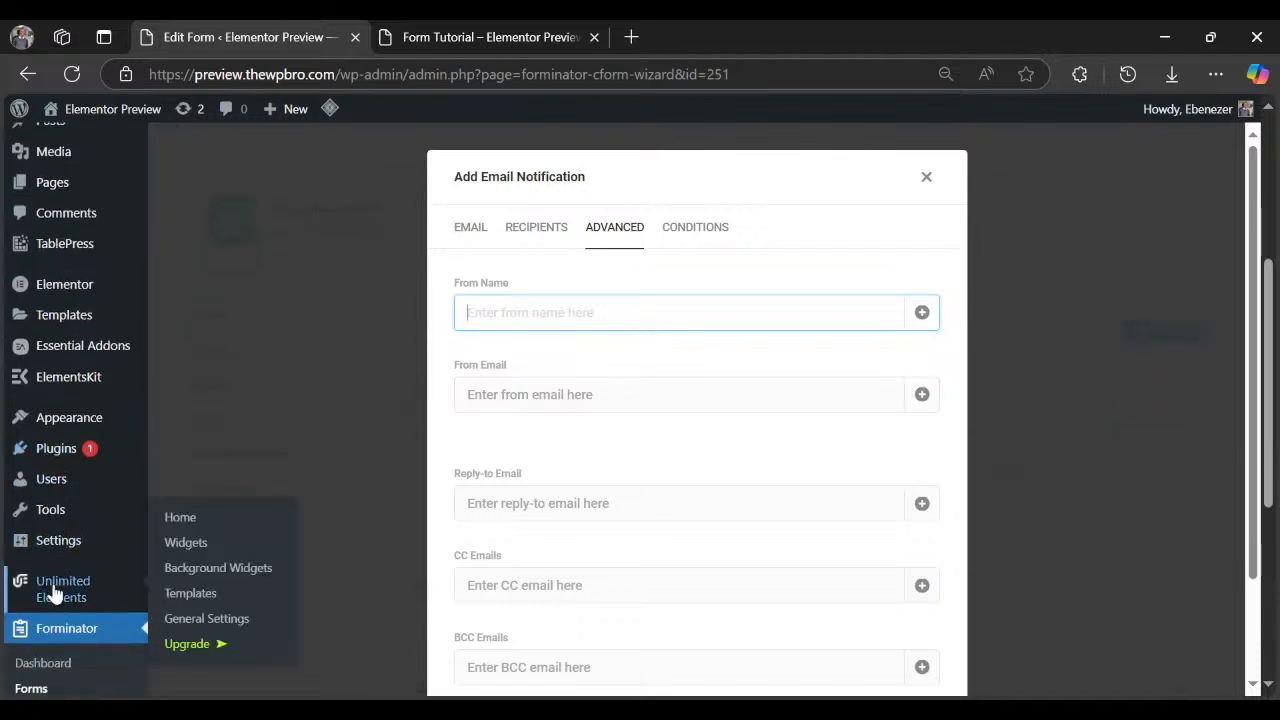
scroll(85, 541, down, 2)
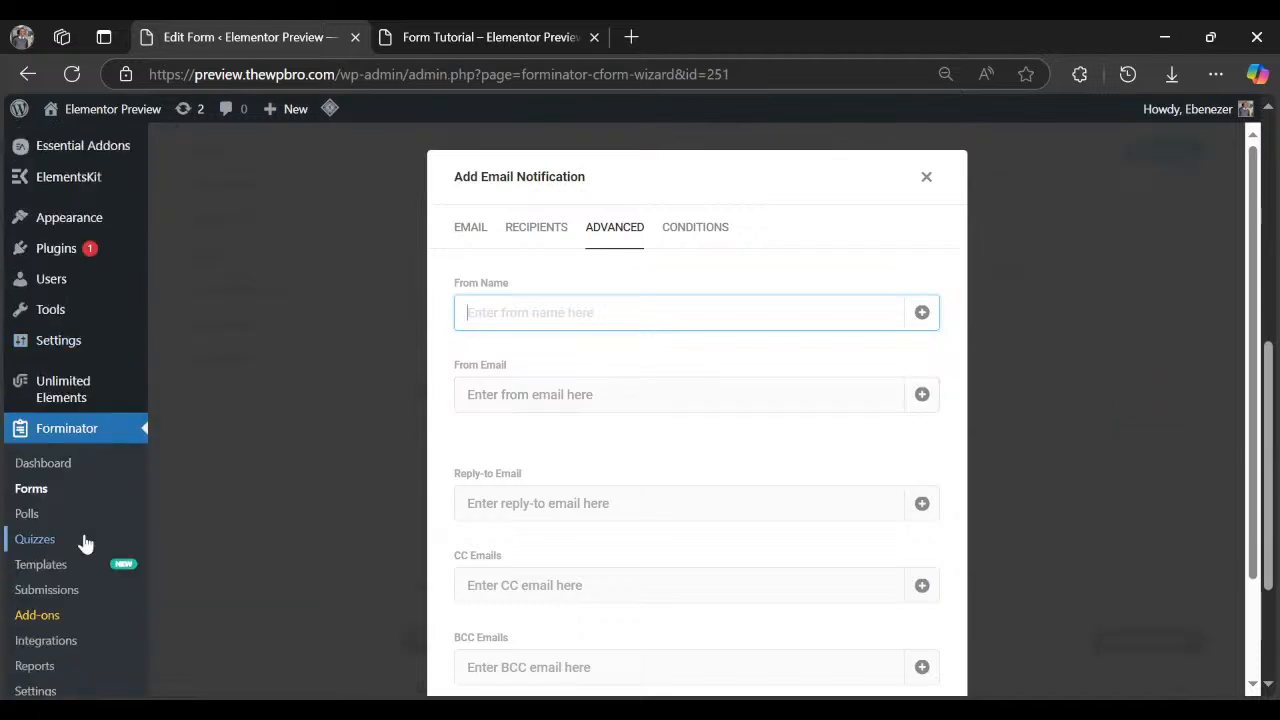
scroll(86, 543, up, 3)
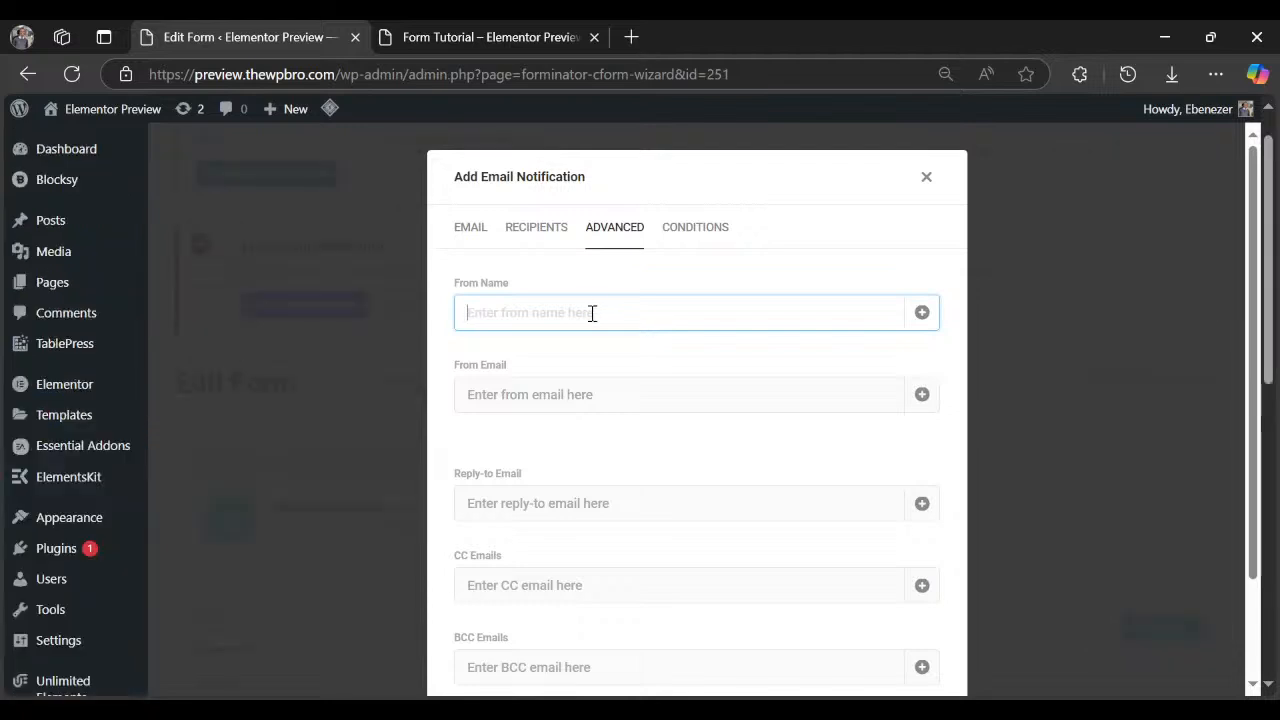
text(Eben from THE)
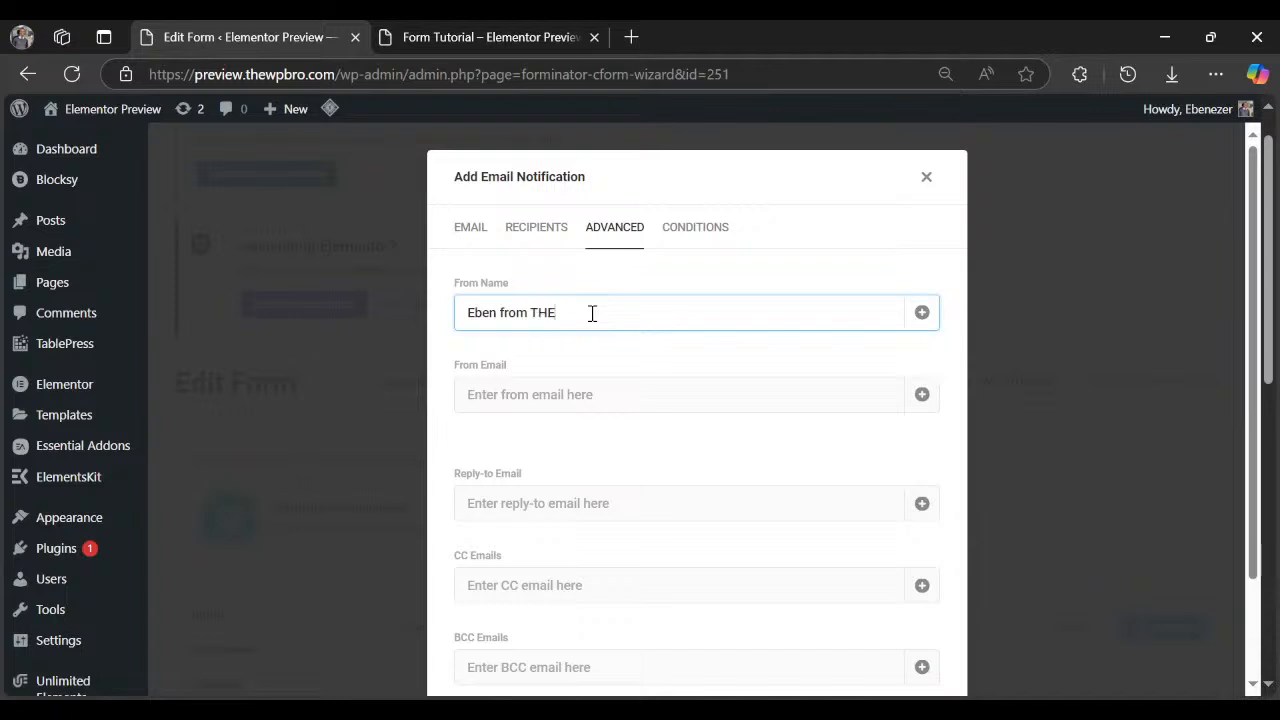
text(WPBRO)
Accept the suggested From Email, check Conditions, and add the notification to the form.
click(574, 390)
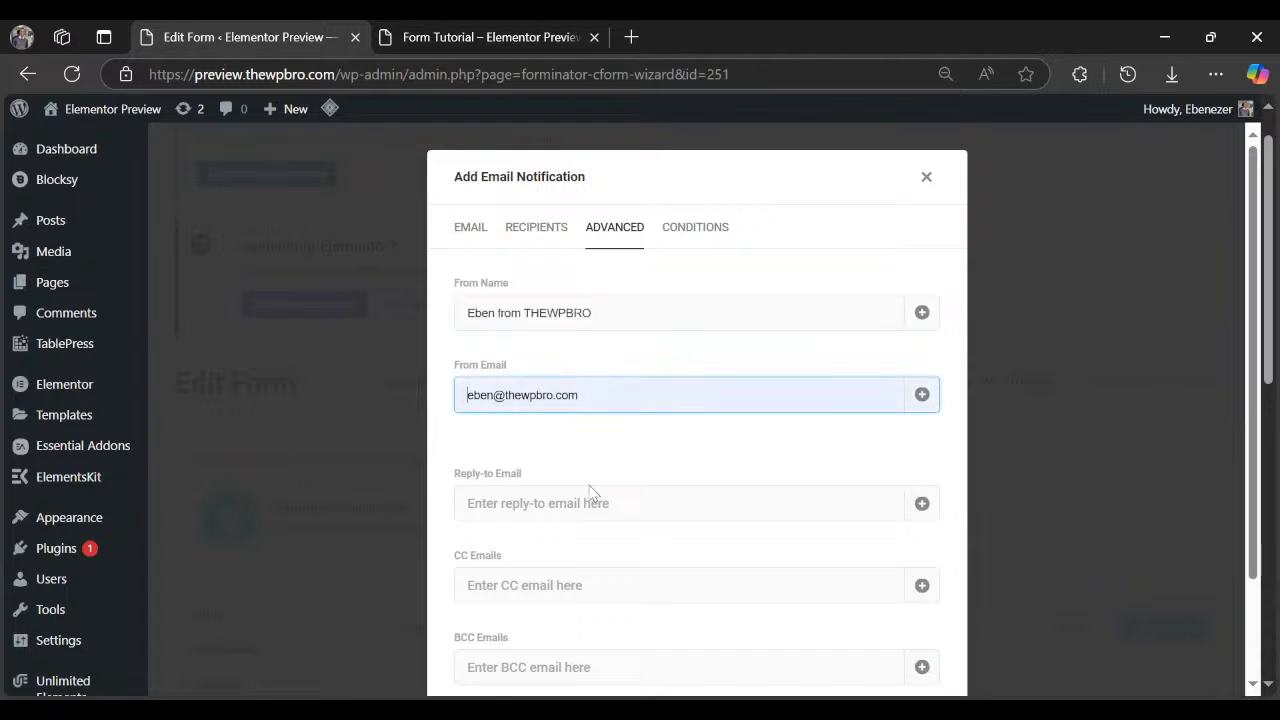
scroll(590, 480, down, 2)
click(577, 450)
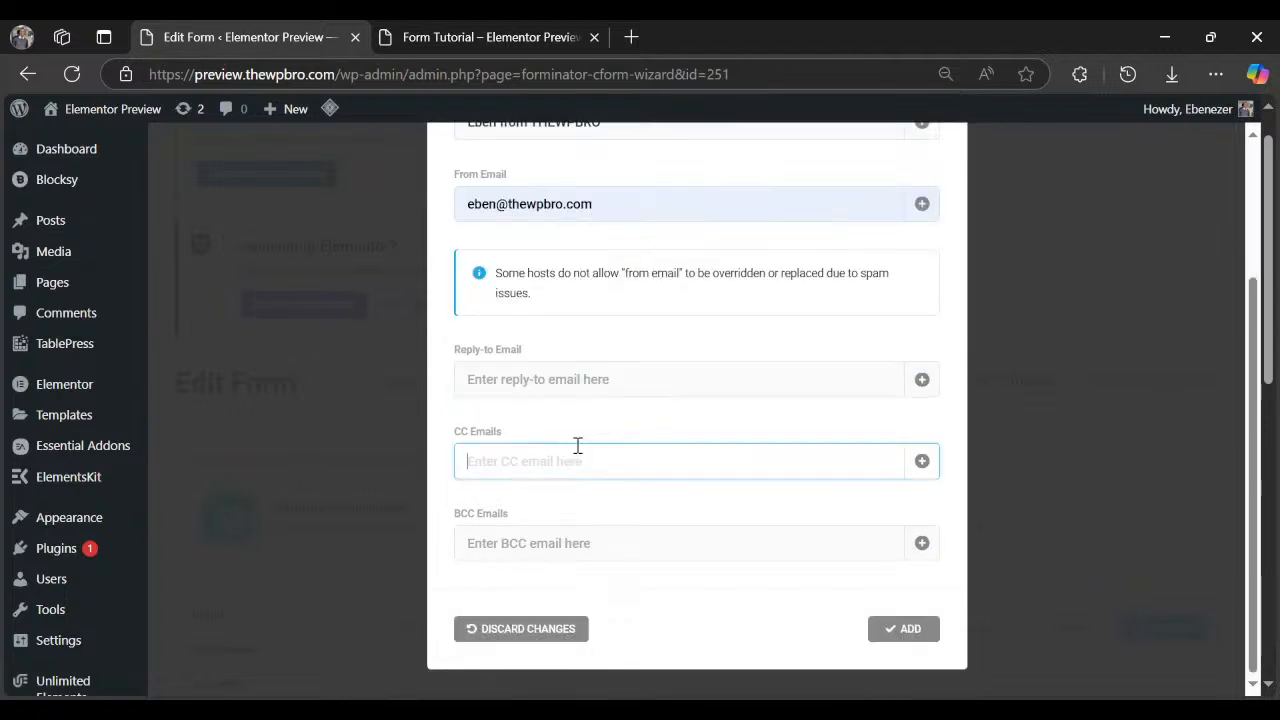
scroll(866, 423, up, 2)
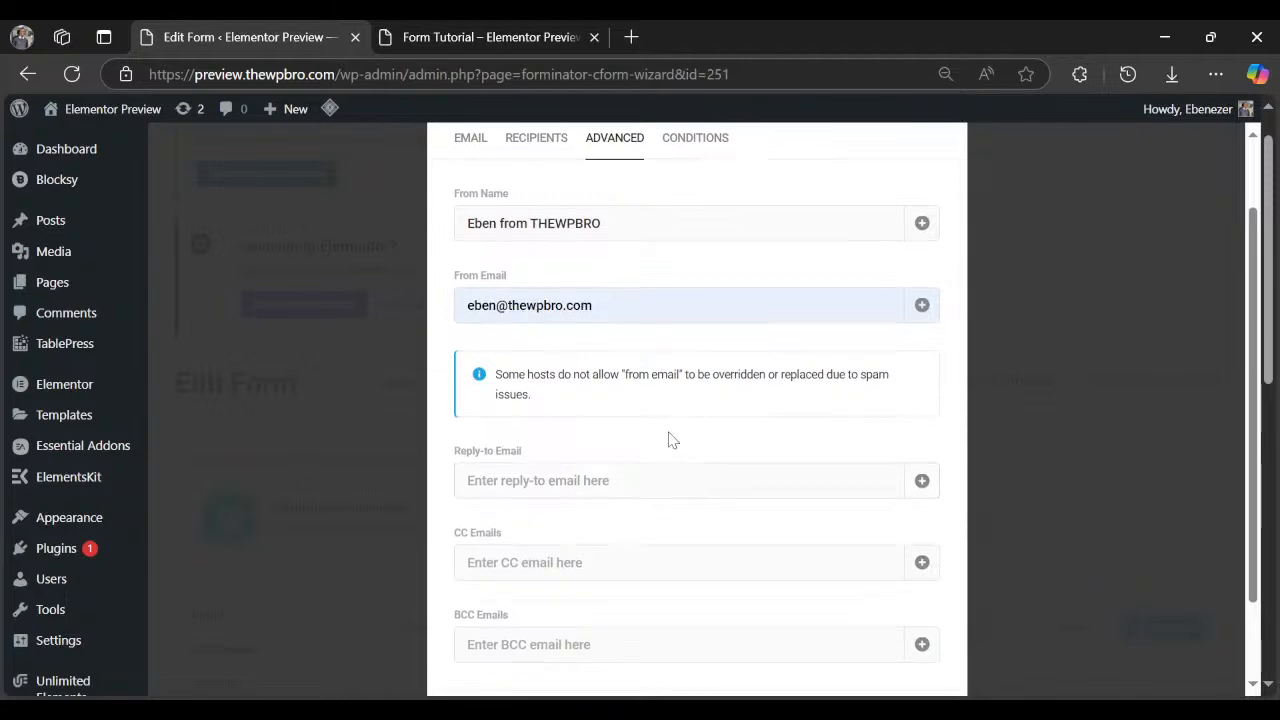
scroll(671, 437, up, 1)
click(690, 240)
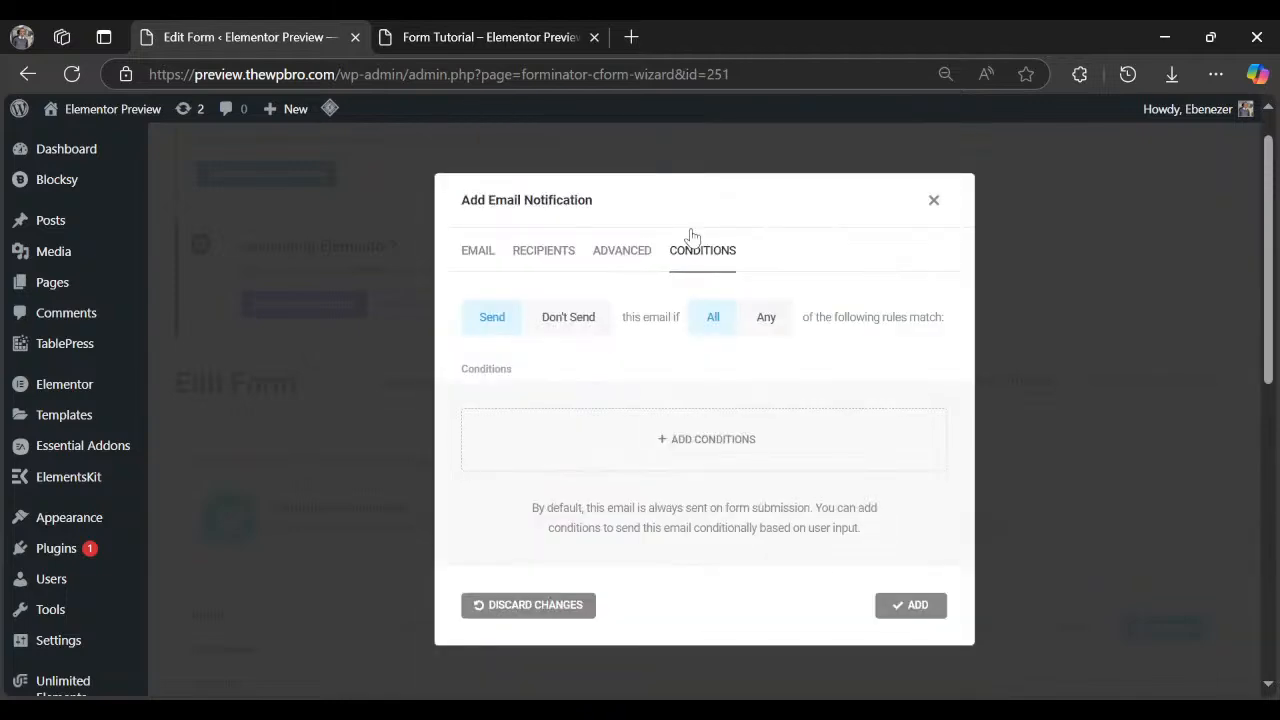
click(910, 605)
scroll(903, 580, down, 4)
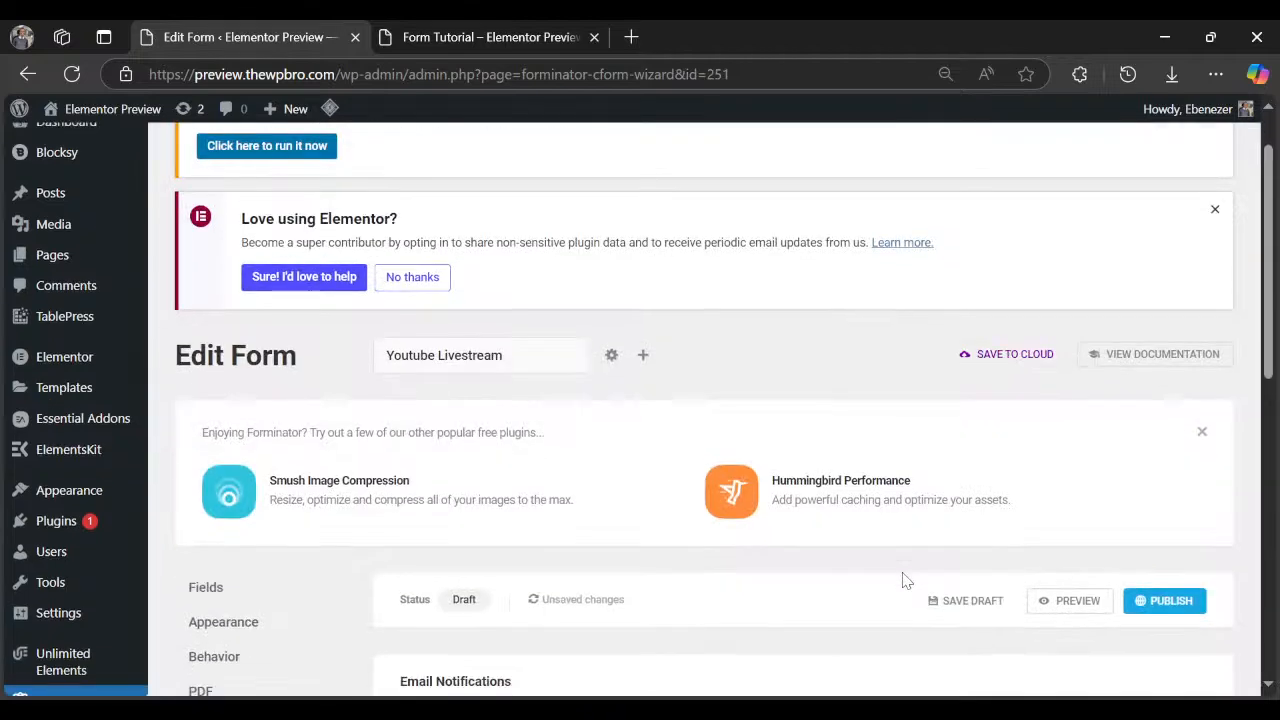
Step through Integrations and Settings, save the draft, and publish to get shortcode [forminator_form id="251"].
scroll(903, 580, down, 4)
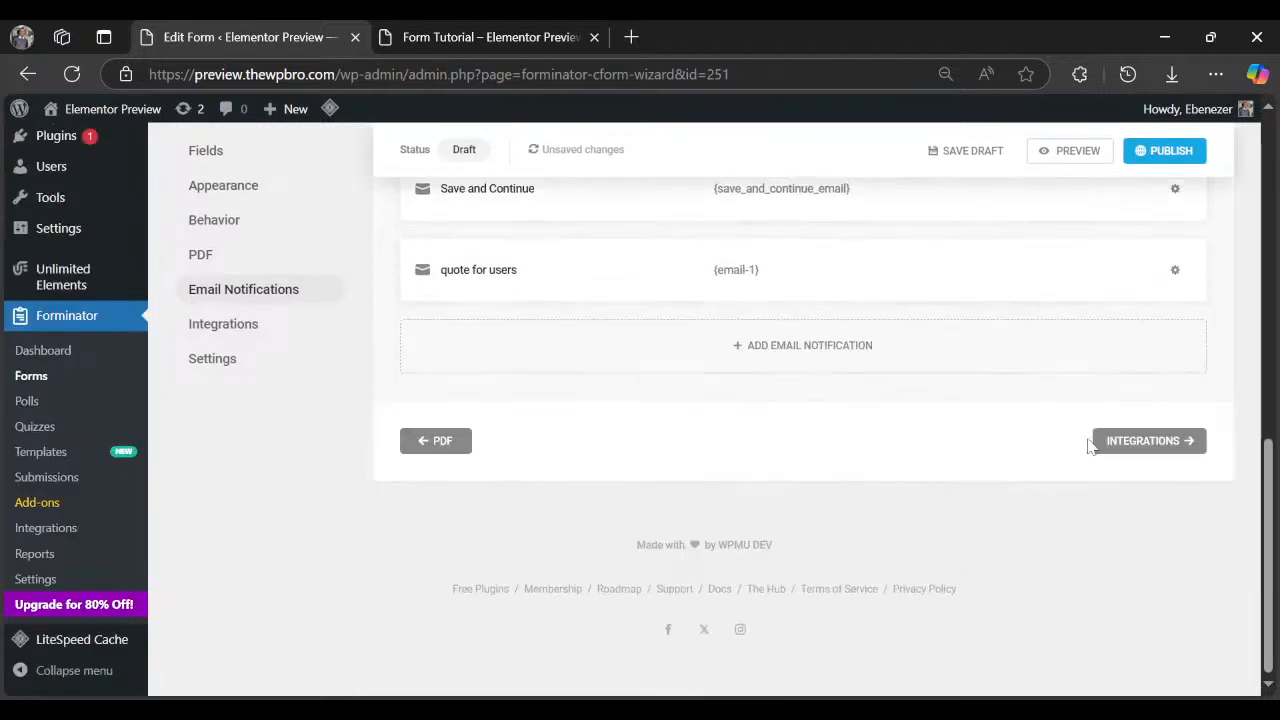
click(1122, 436)
scroll(980, 494, down, 5)
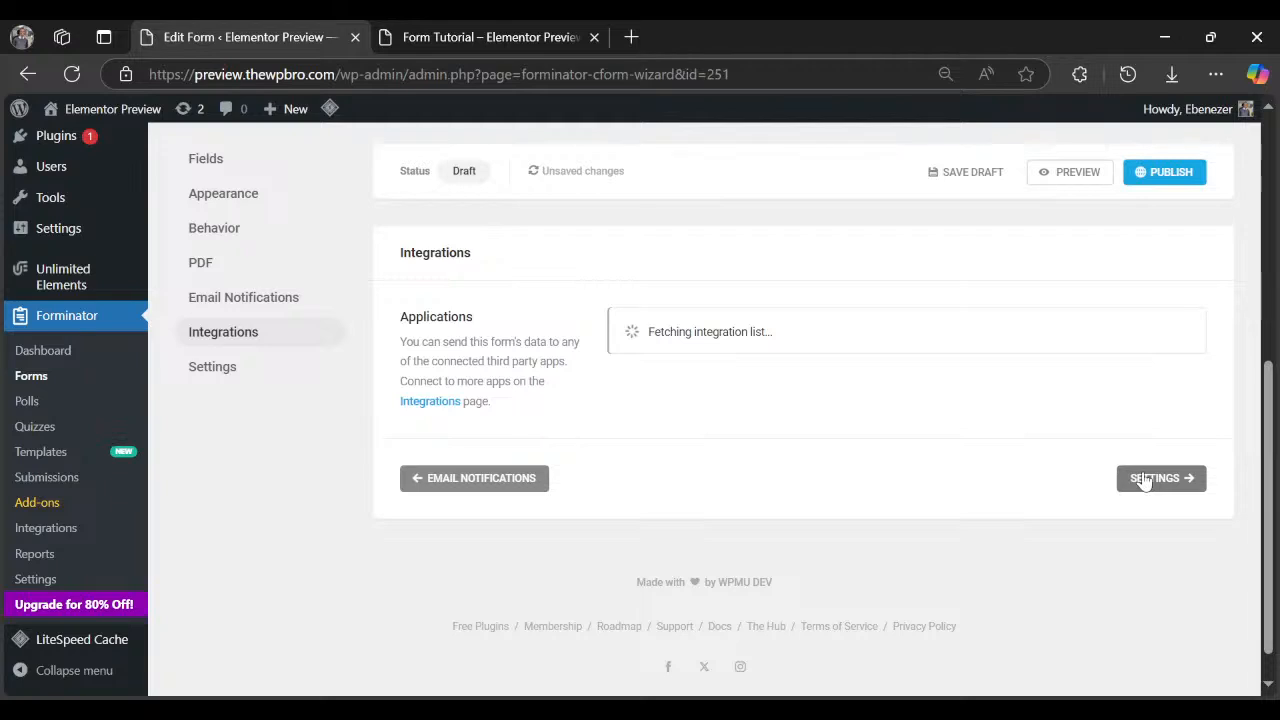
click(1145, 479)
scroll(614, 410, down, 1)
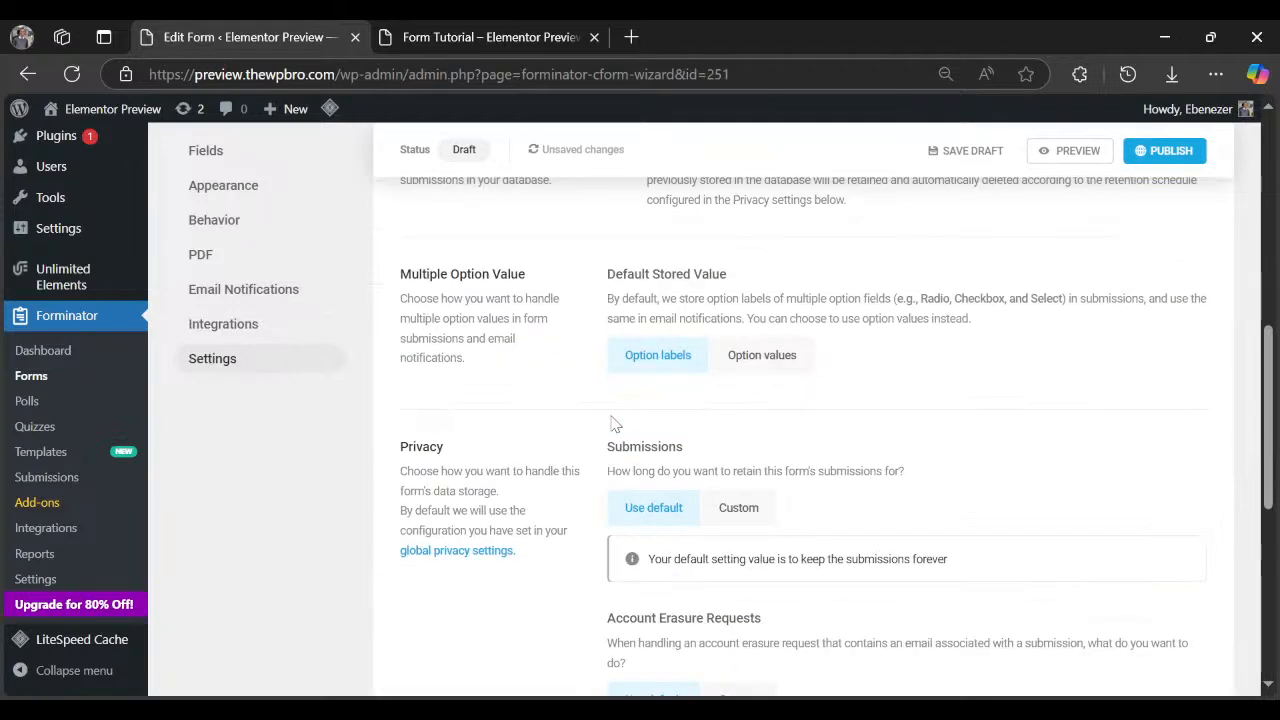
scroll(614, 424, down, 5)
click(983, 157)
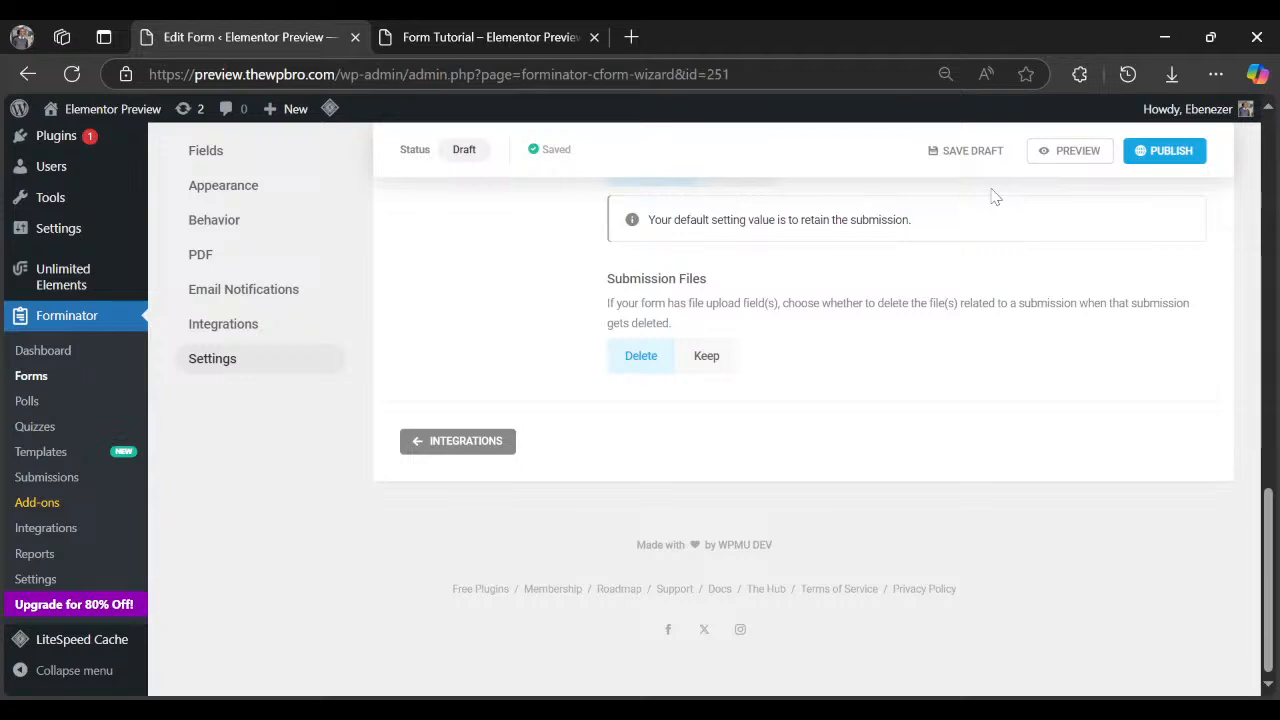
click(1155, 152)
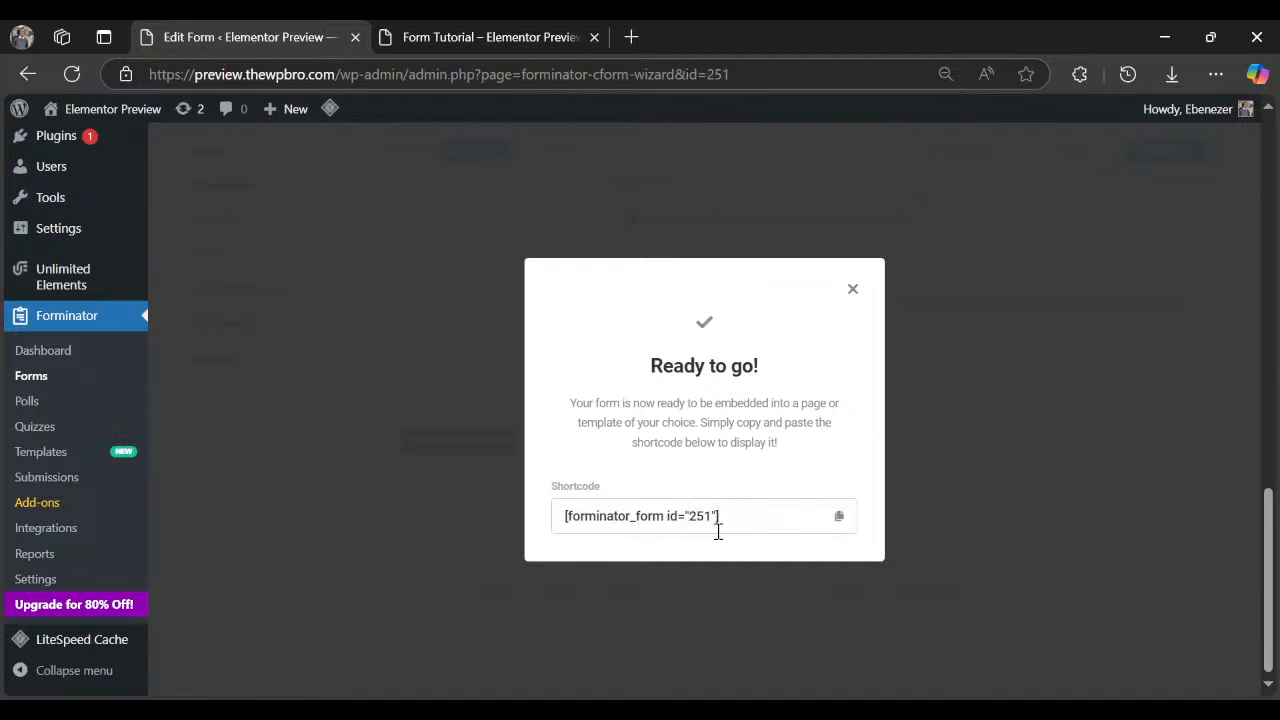
Copy the form's shortcode, dismiss the Ready to go dialog, and preview the Get Quote form.
click(838, 516)
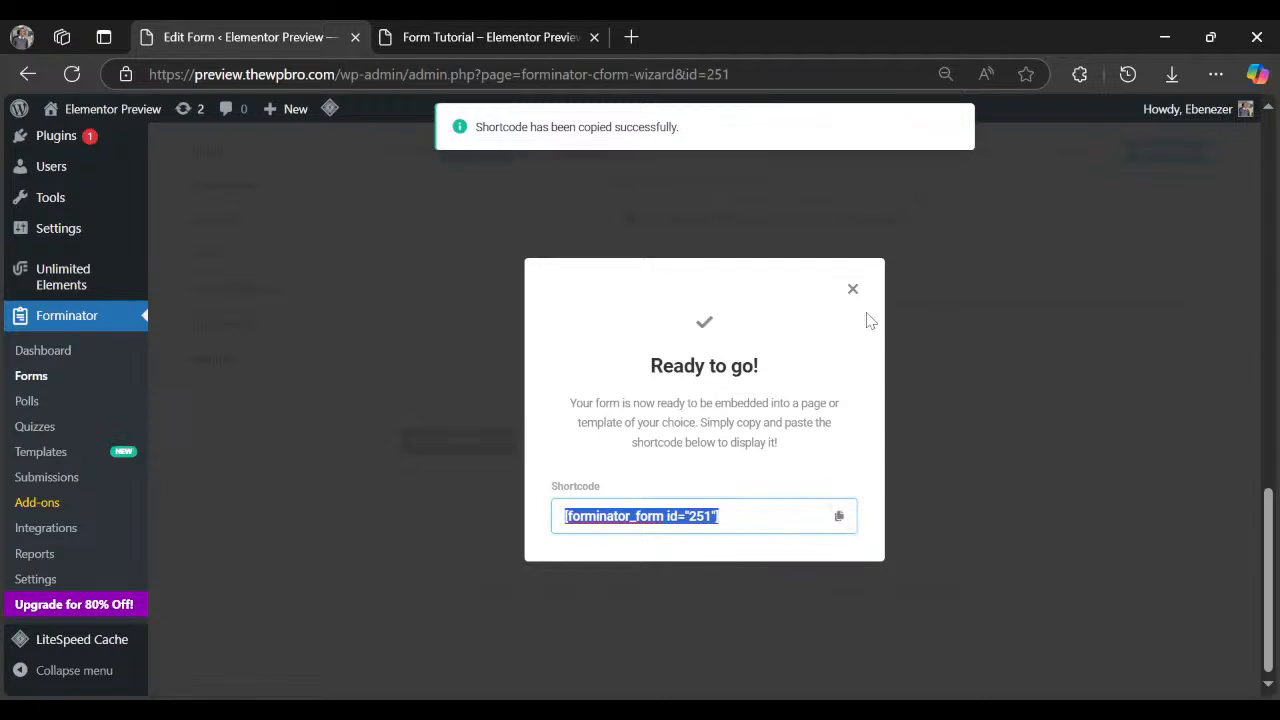
click(853, 289)
click(1062, 152)
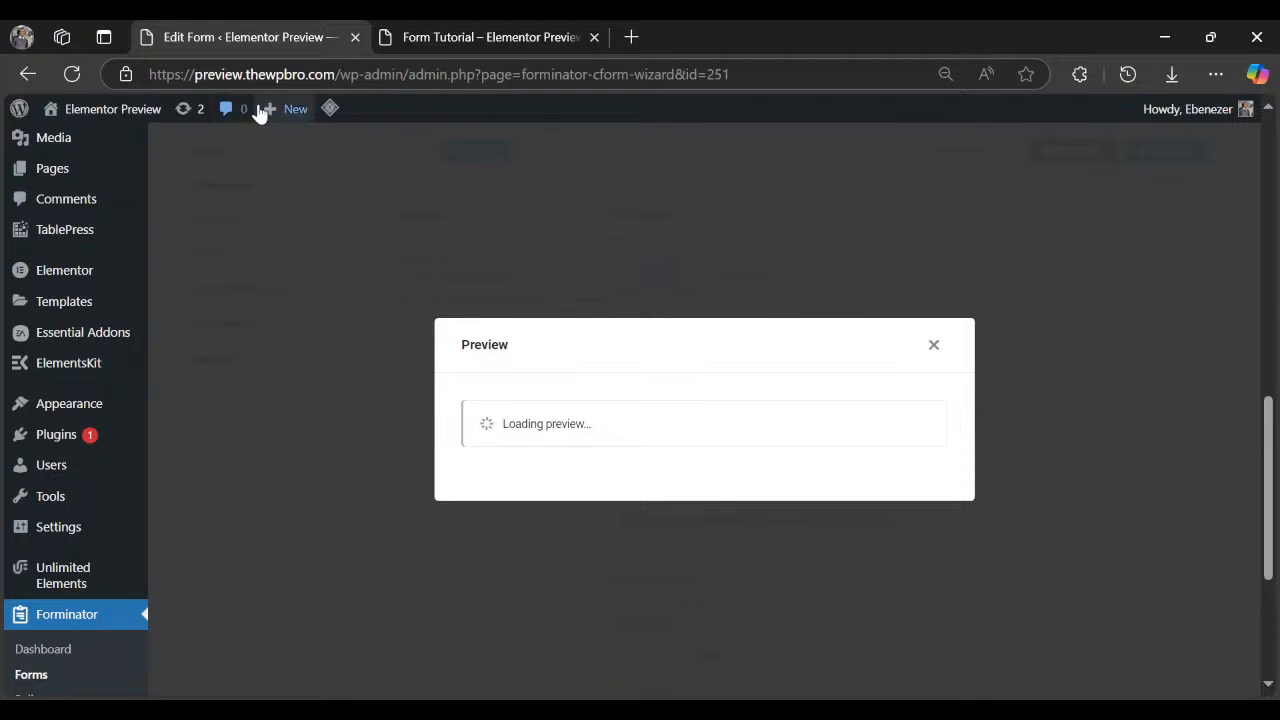
Open a new page editor in a tab beside the form editor and close the preview.
mouse_move(273, 120)
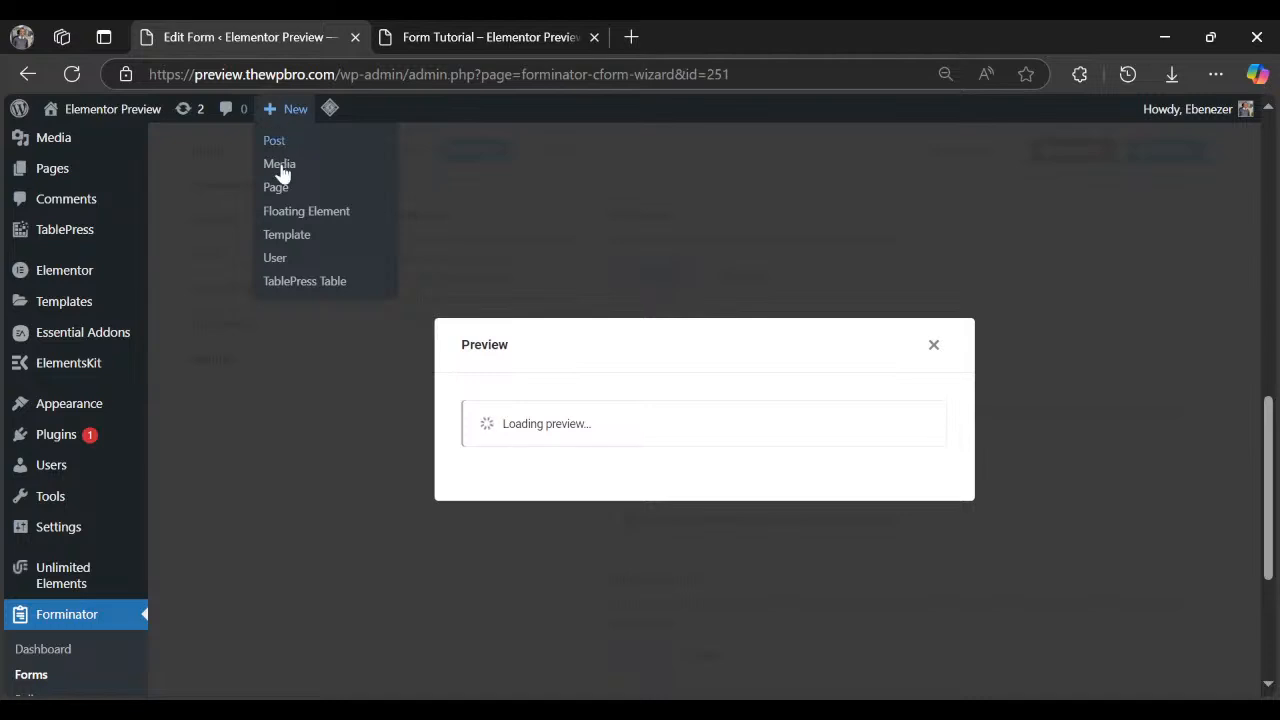
middle_click(332, 212)
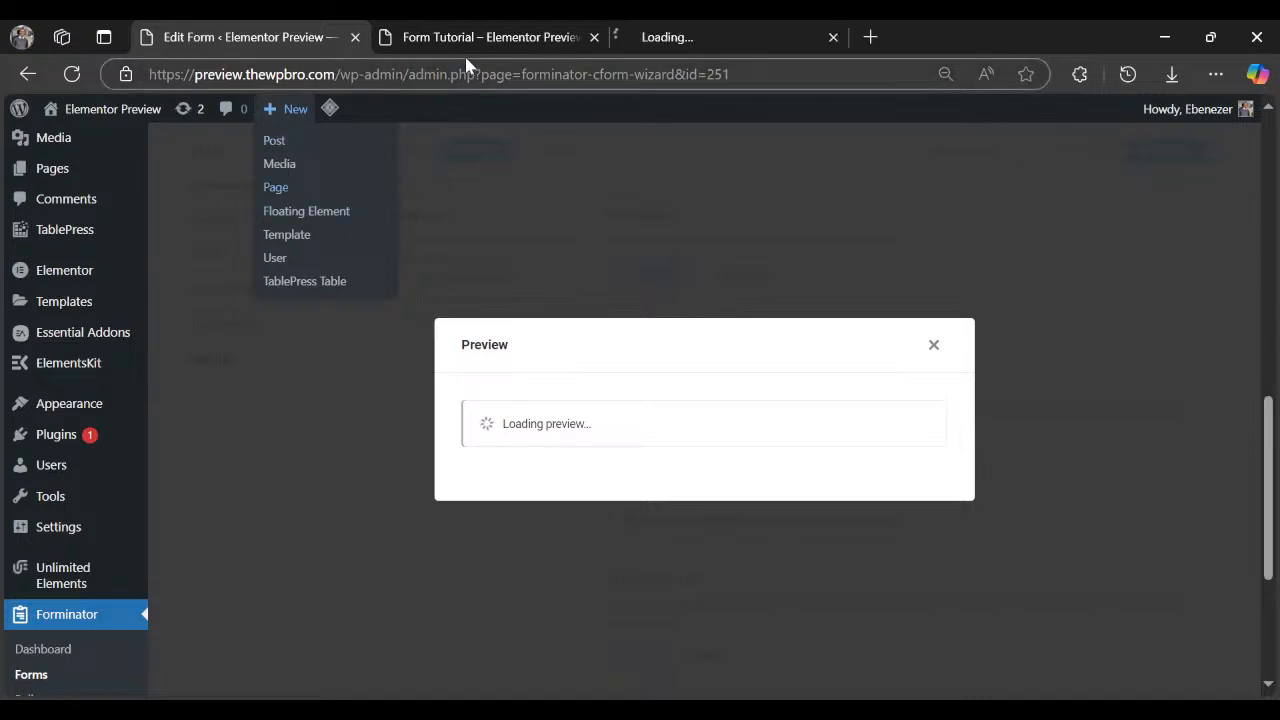
click(675, 42)
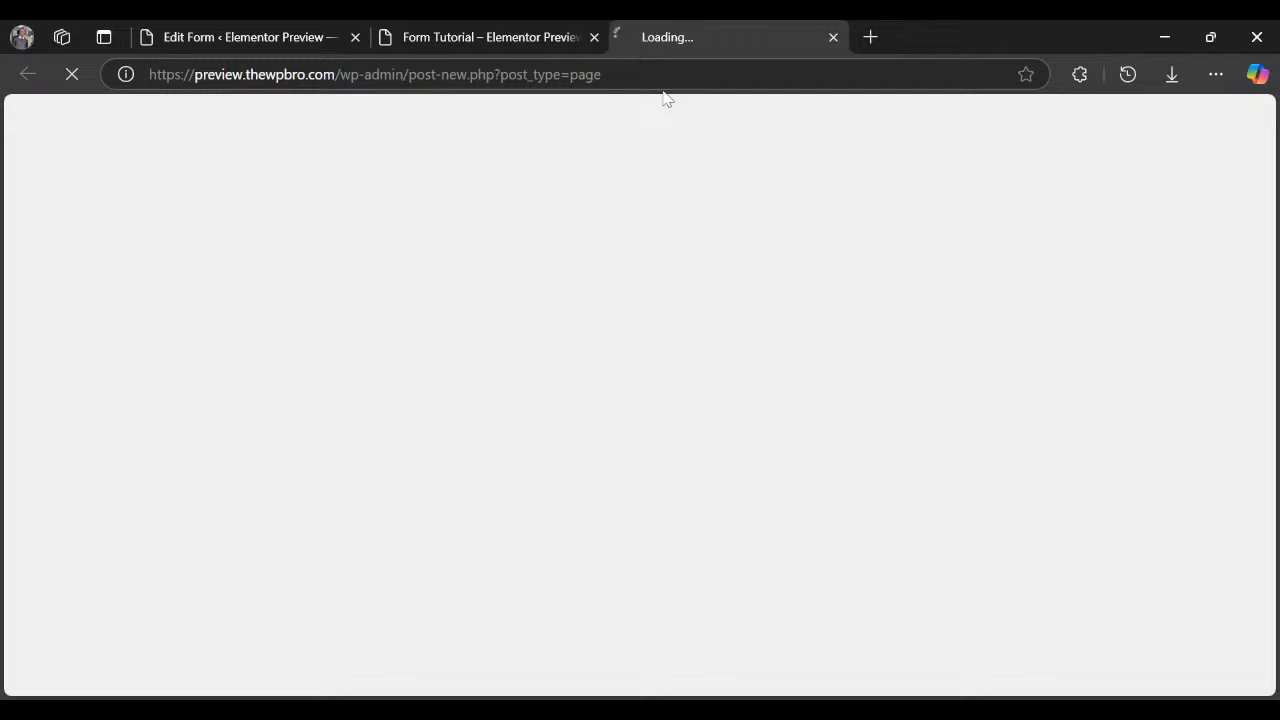
click(249, 40)
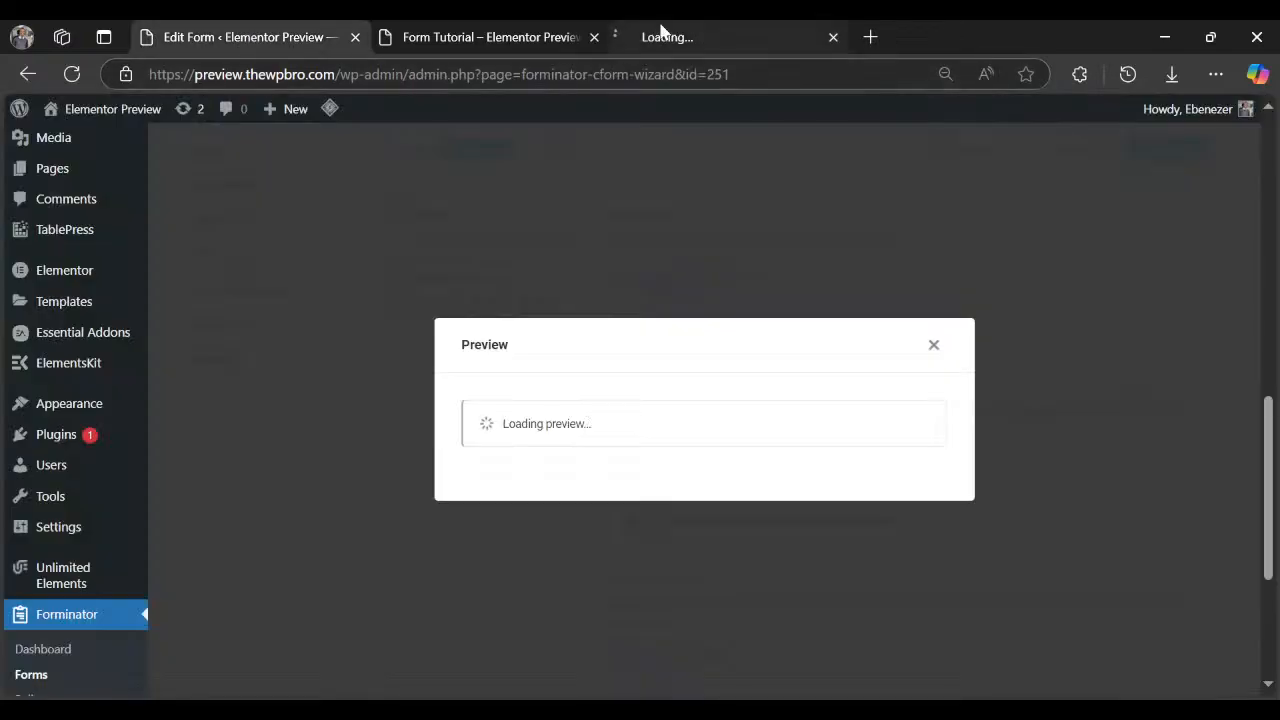
drag(657, 36, 466, 37)
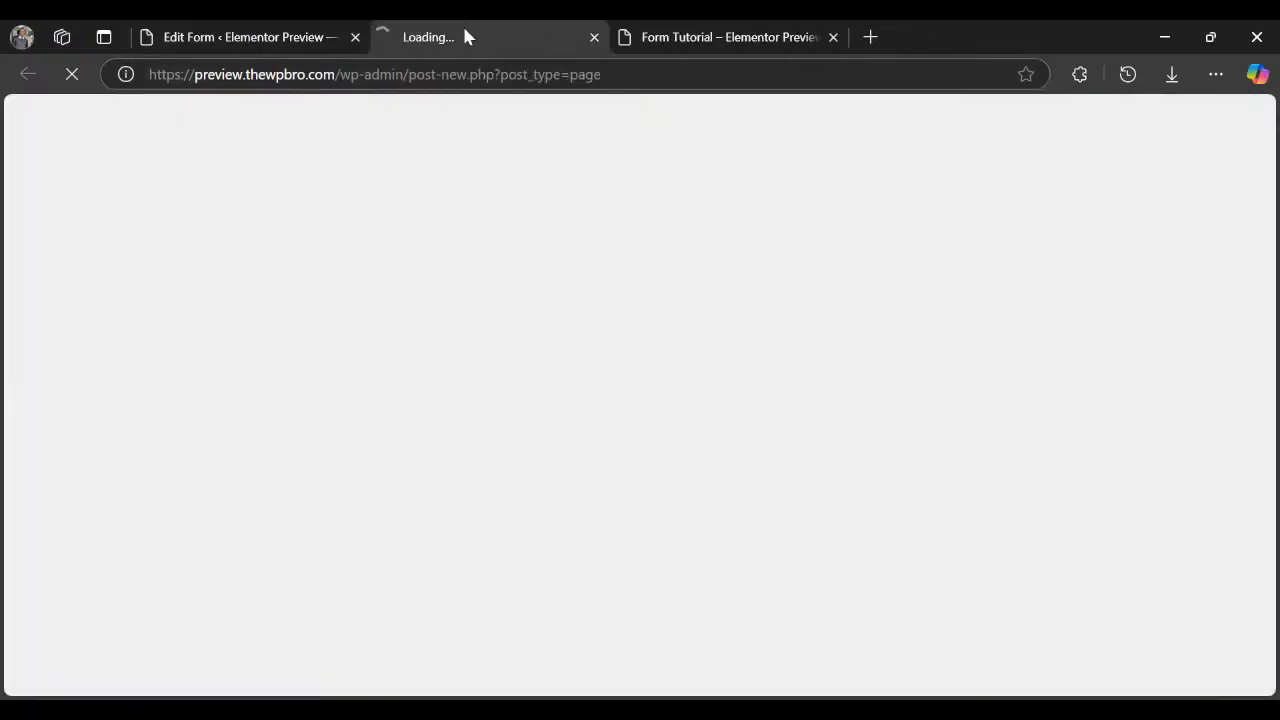
key(ctrl+shift+Tab)
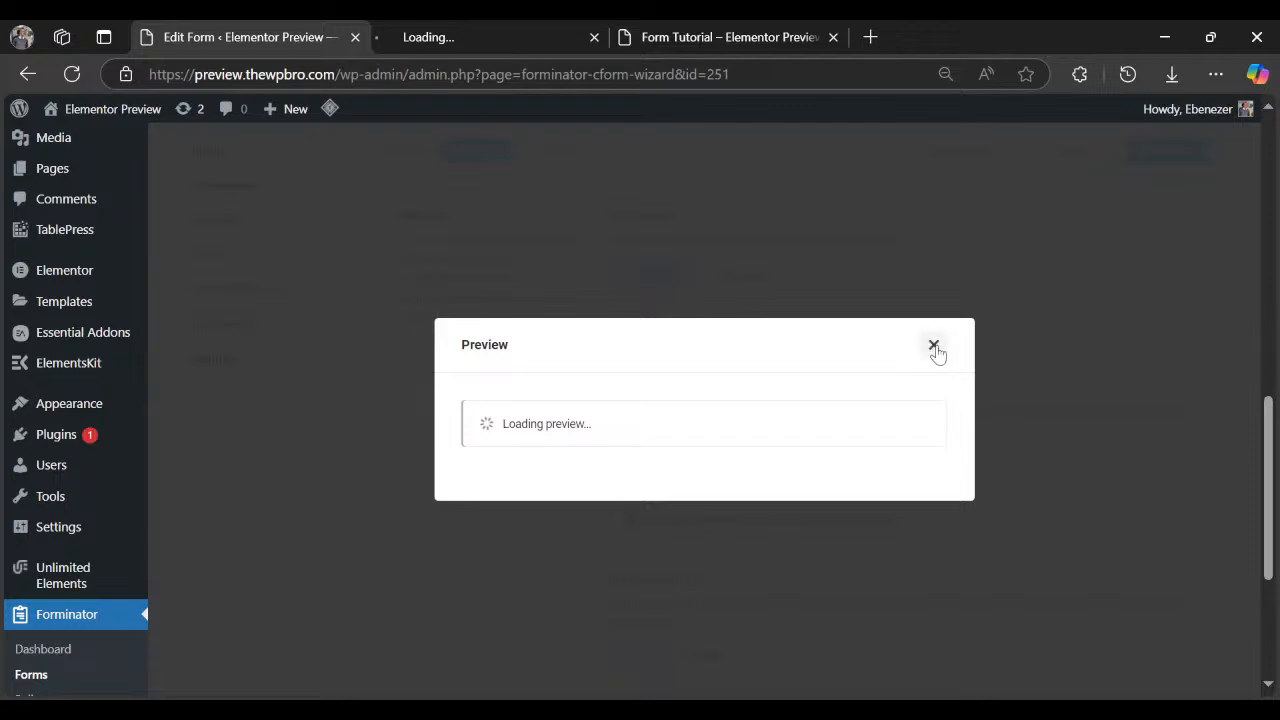
click(932, 346)
Expand the Fields Basics colour options under Appearance, then bring the Get Quote preview tab forward.
scroll(715, 505, up, 8)
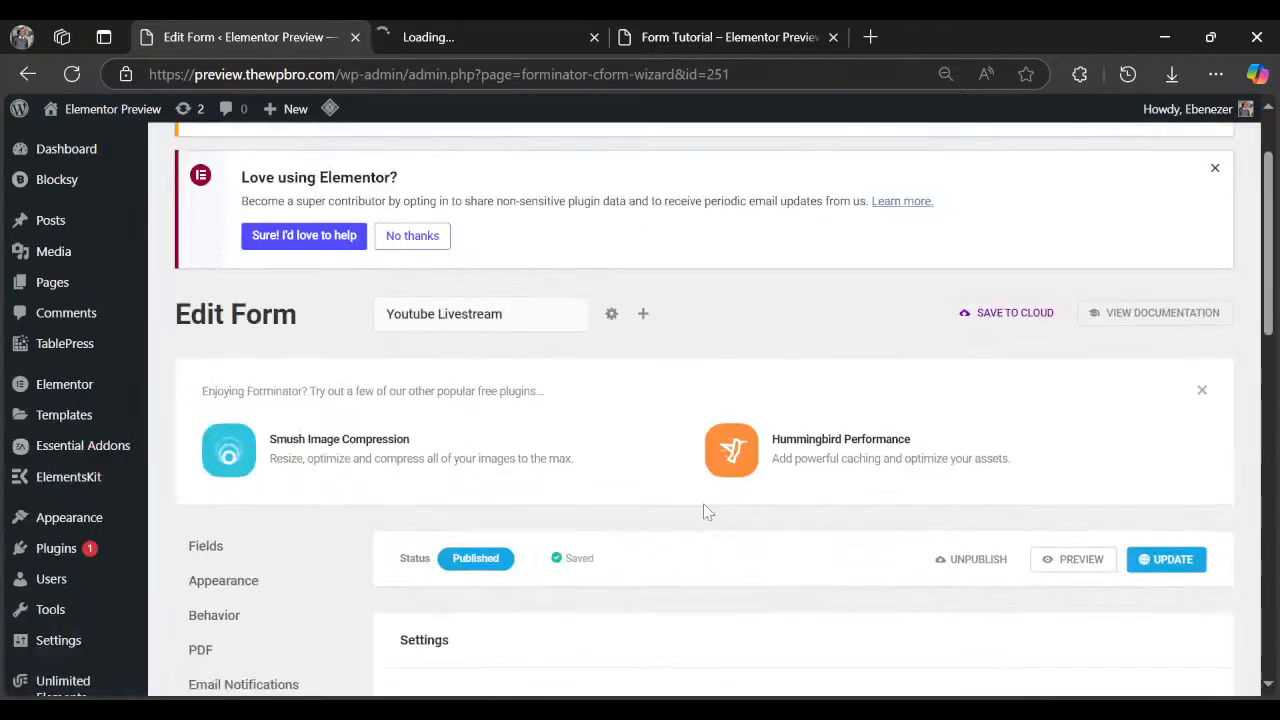
scroll(600, 450, down, 3)
click(270, 298)
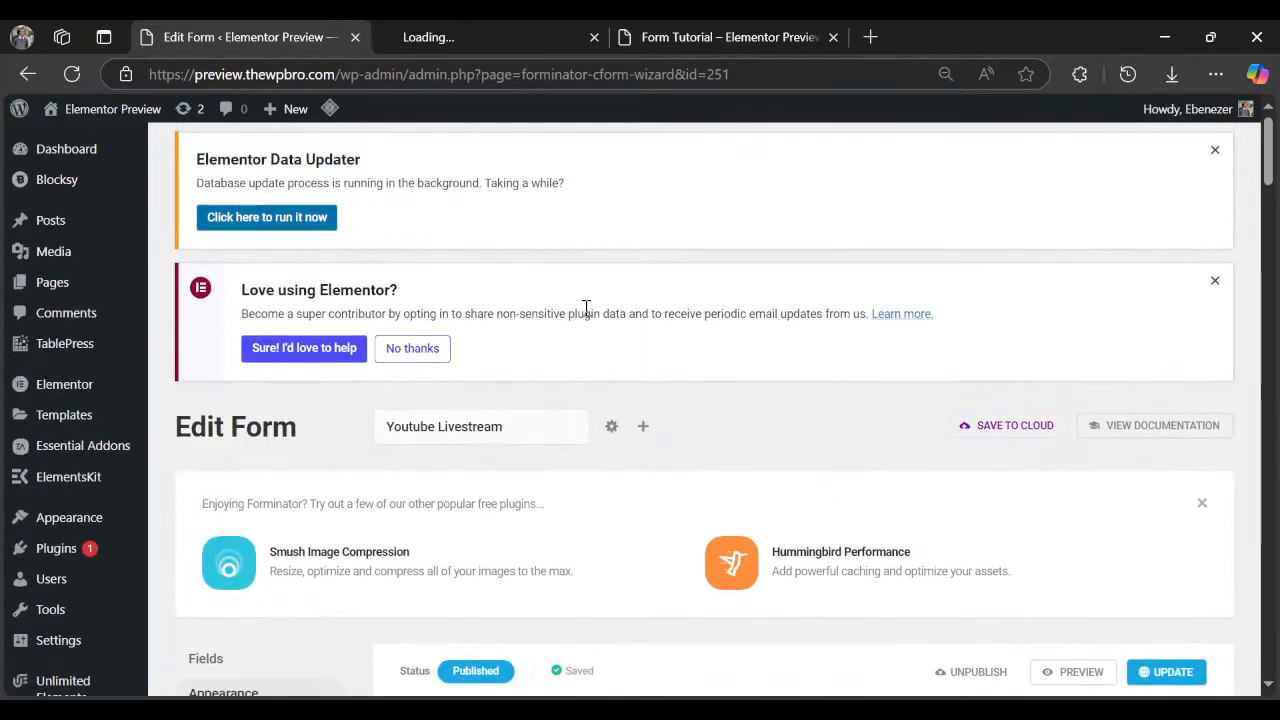
scroll(621, 360, down, 4)
scroll(621, 360, down, 4)
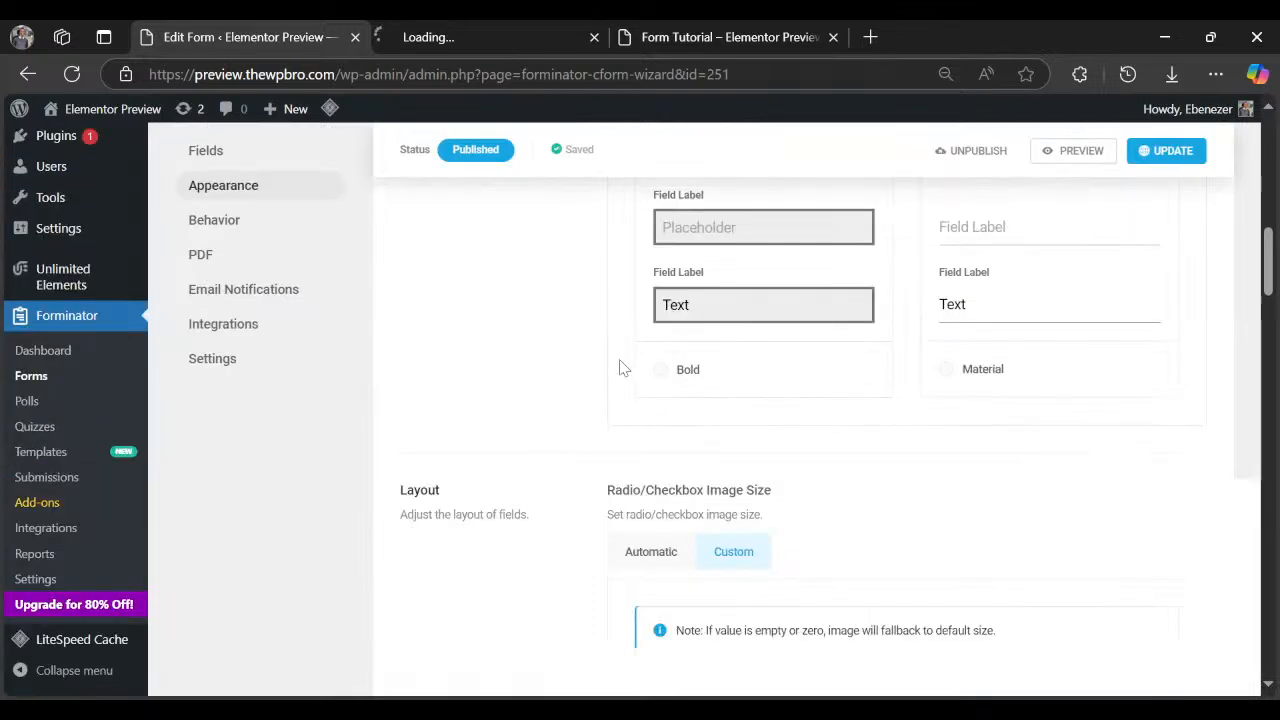
scroll(800, 351, down, 8)
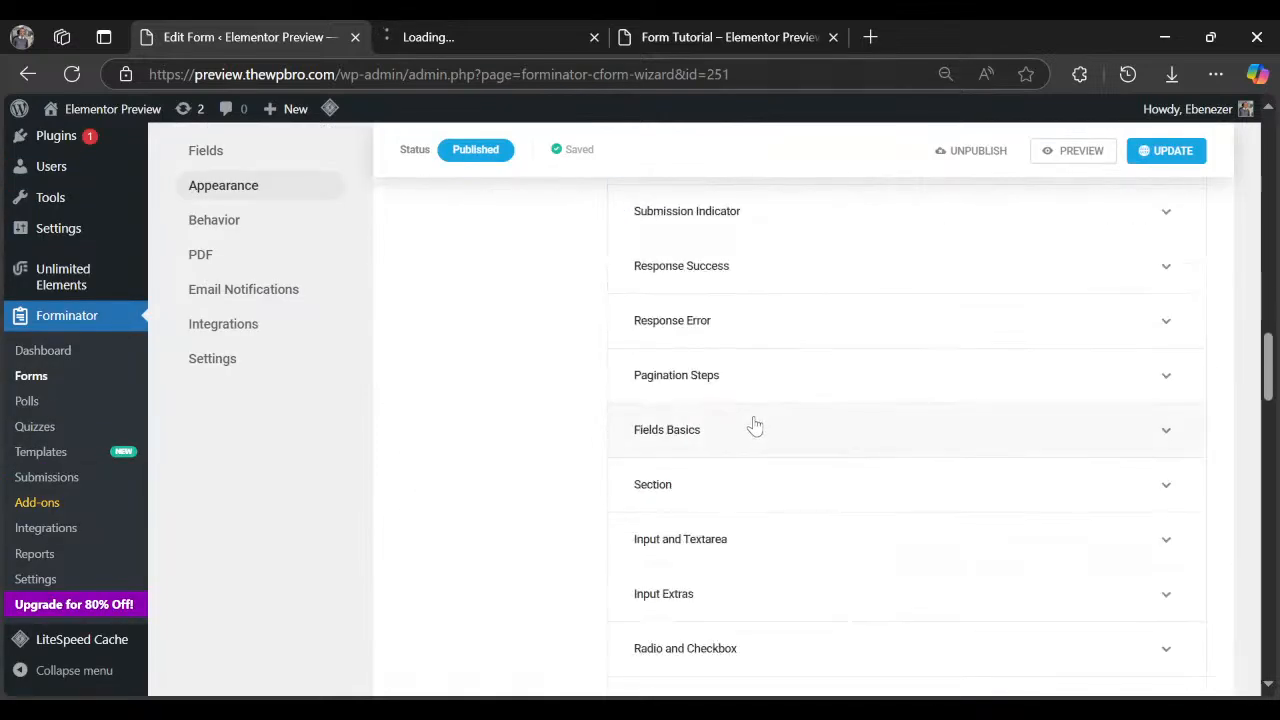
scroll(751, 423, up, 2)
scroll(751, 423, up, 2)
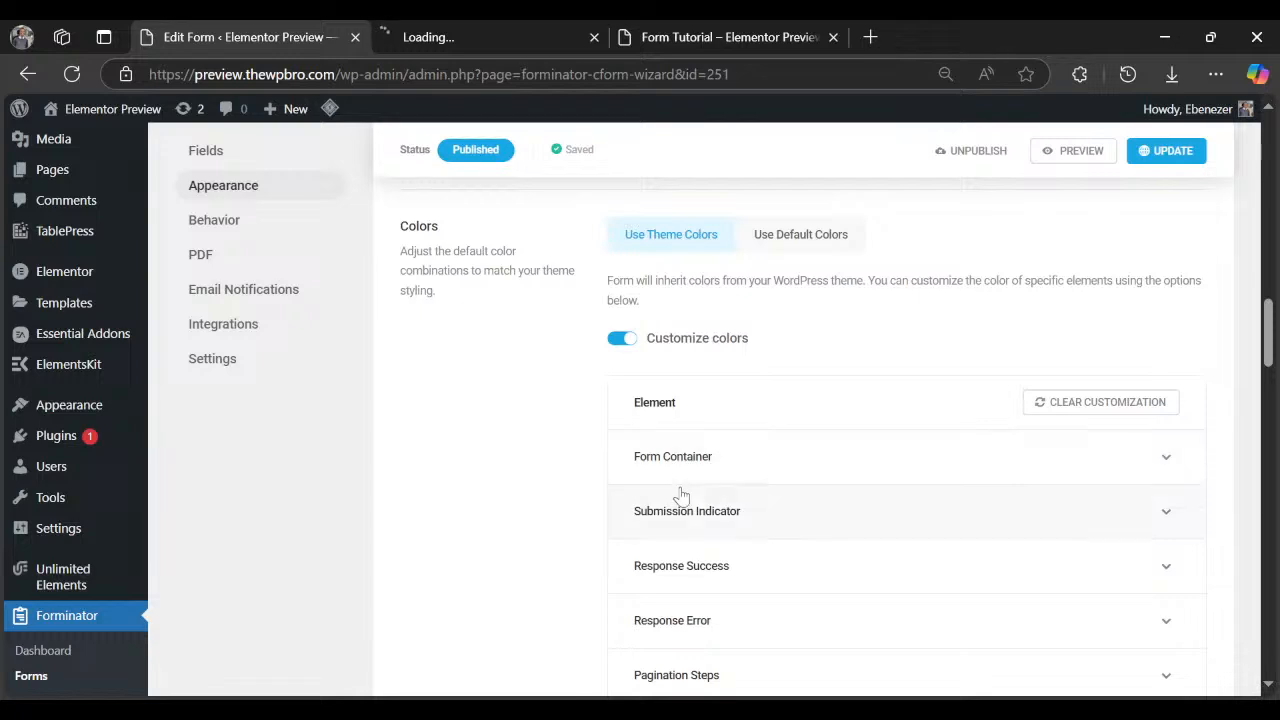
scroll(686, 491, down, 2)
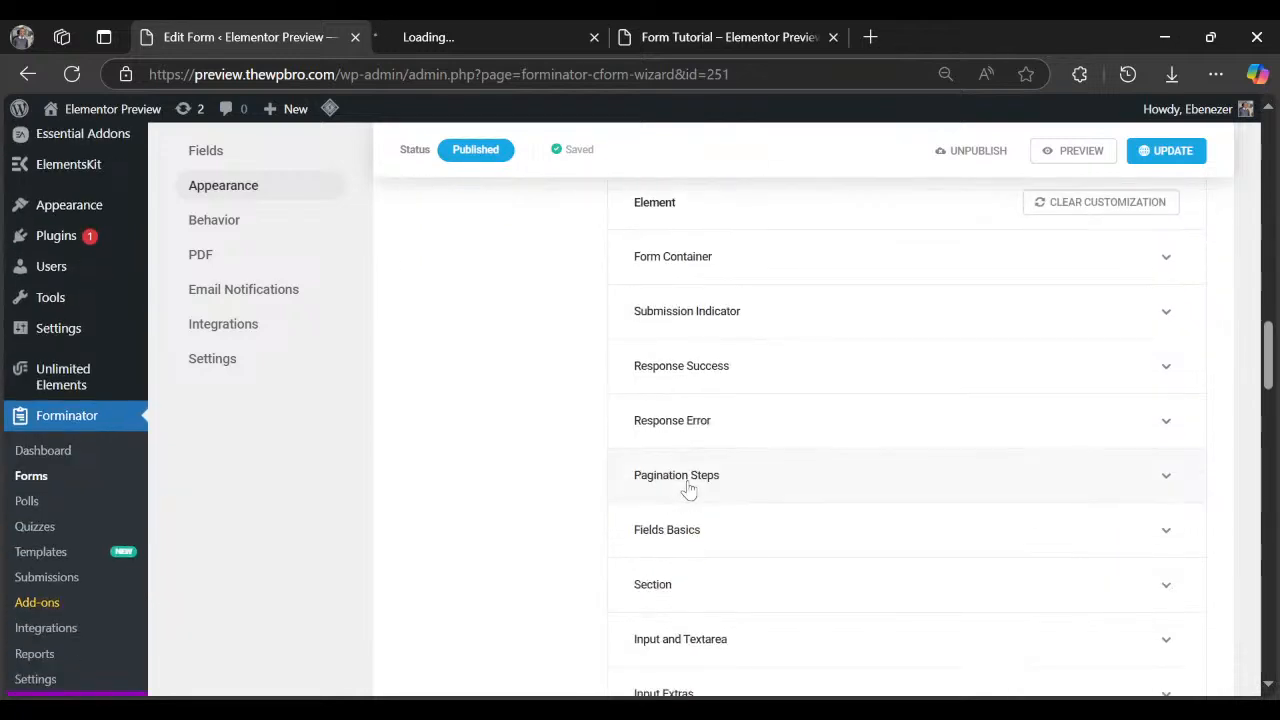
click(766, 540)
scroll(766, 543, down, 2)
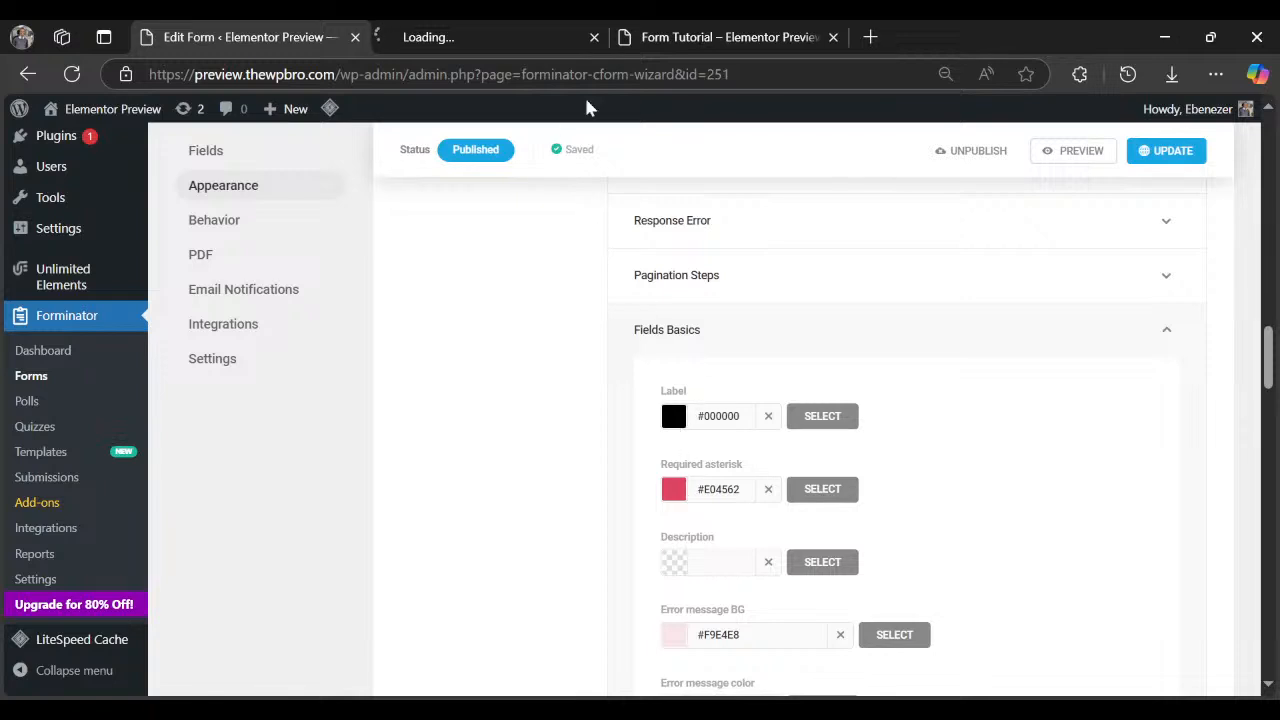
click(670, 40)
scroll(394, 534, down, 3)
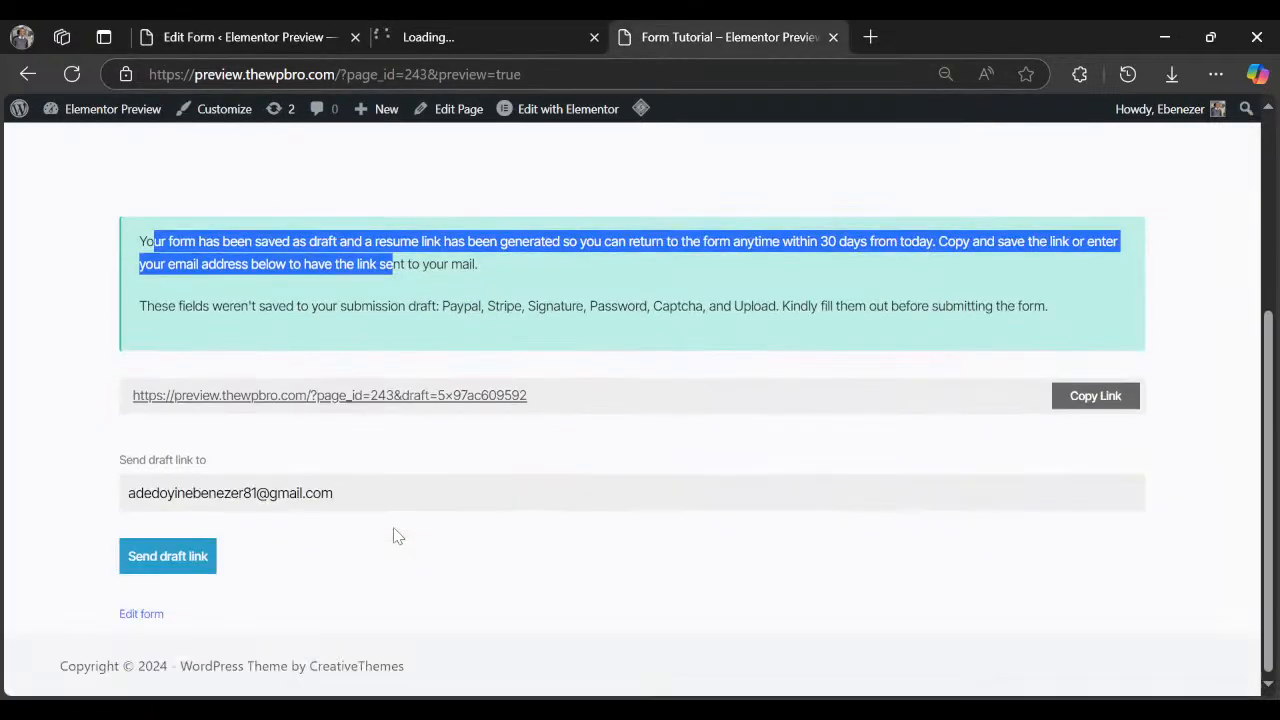
Go back on the preview tab, wait out the unresponsive page, and return to the new page editor.
scroll(408, 378, up, 2)
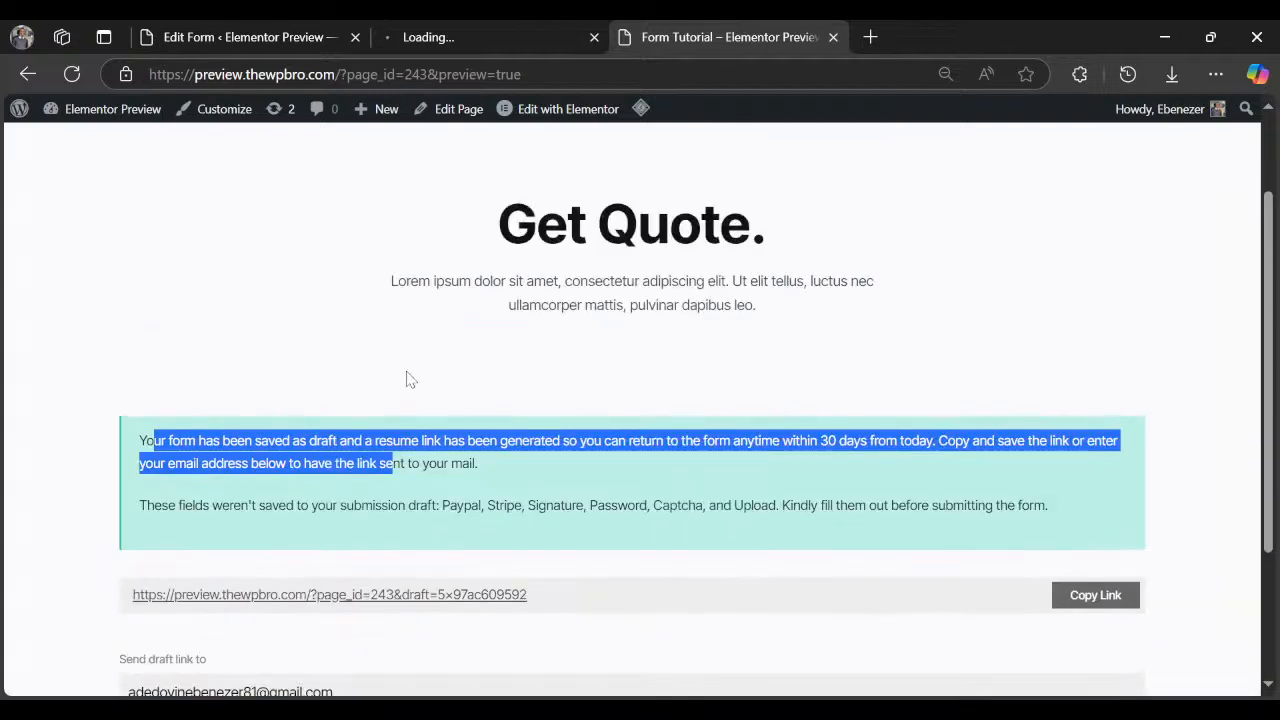
key(alt+Left)
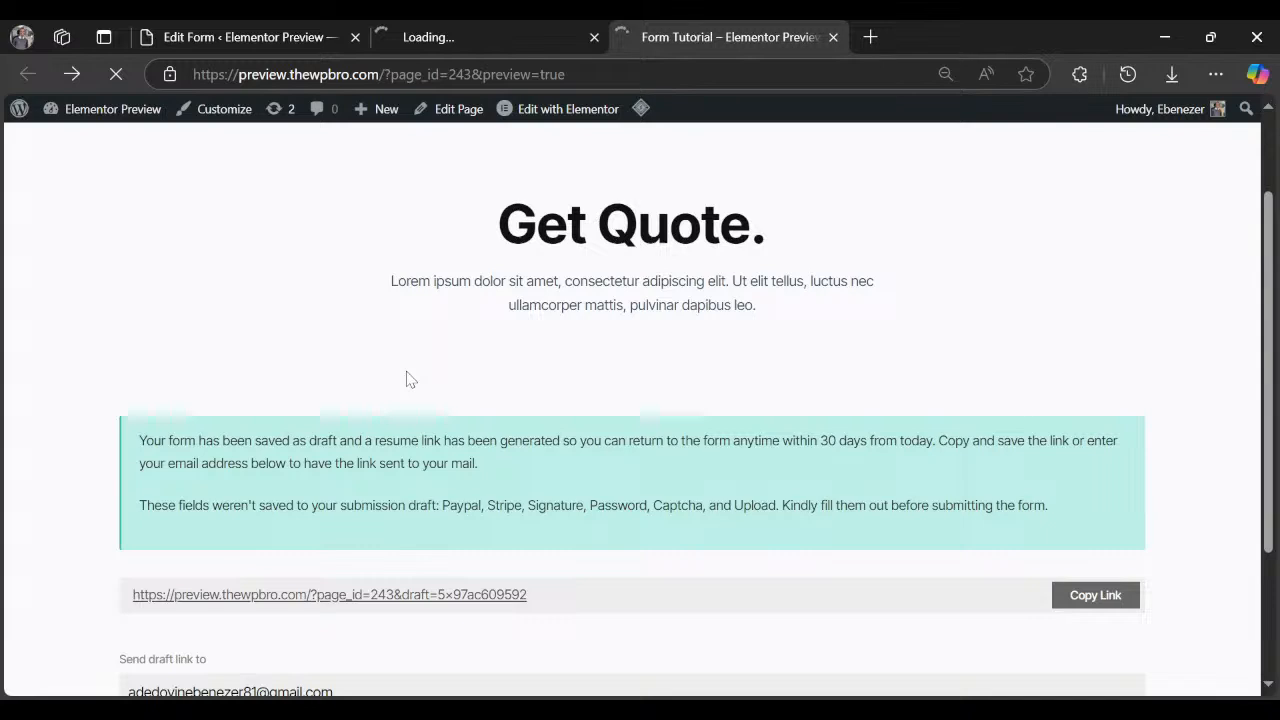
scroll(409, 379, down, 1)
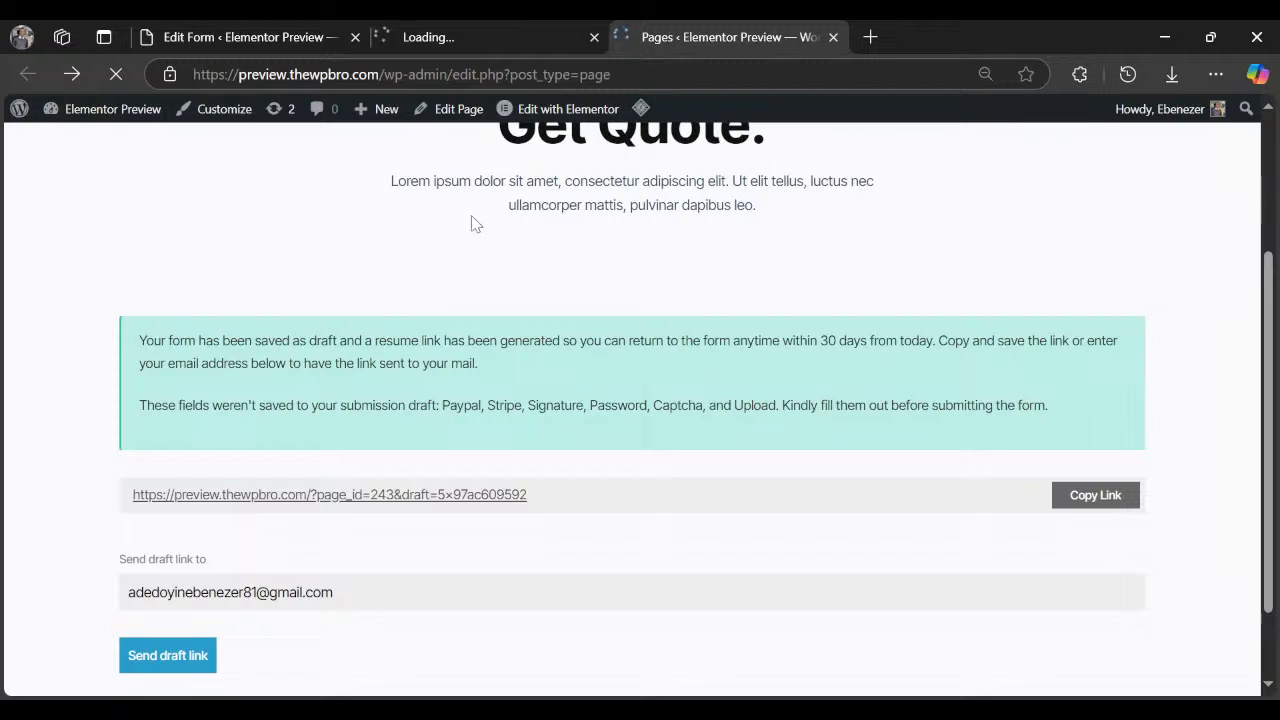
click(485, 42)
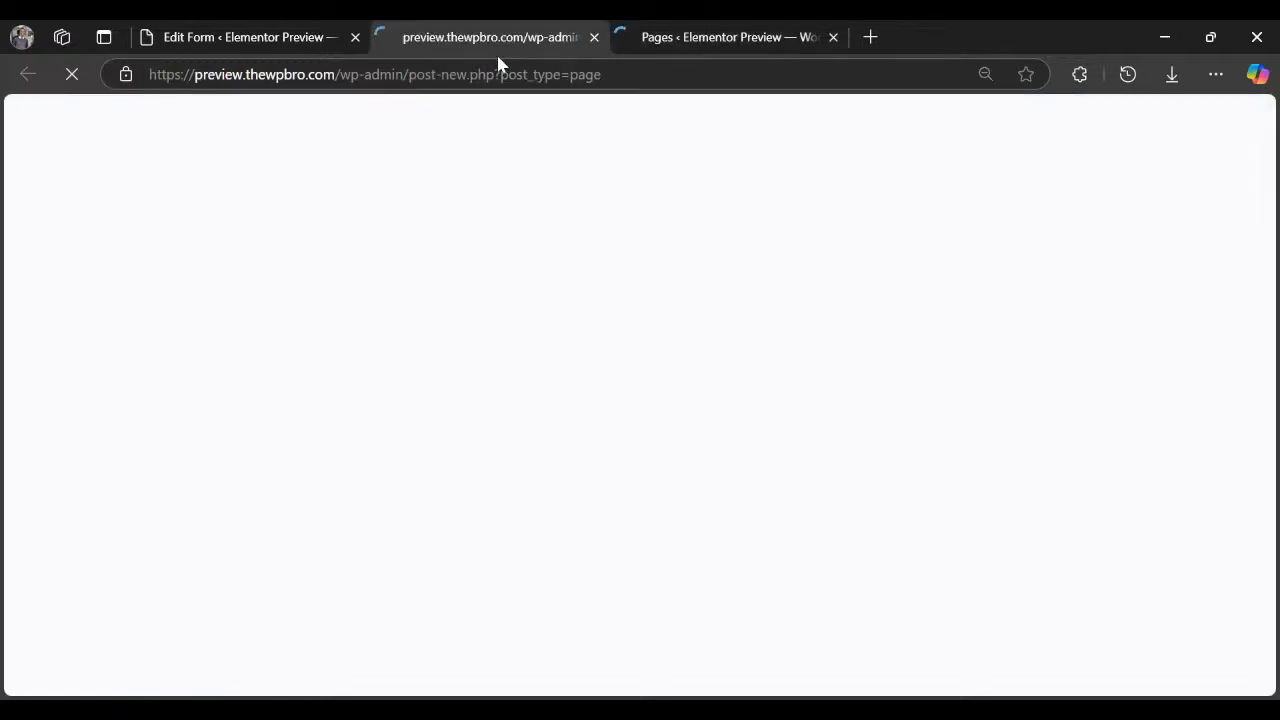
click(687, 46)
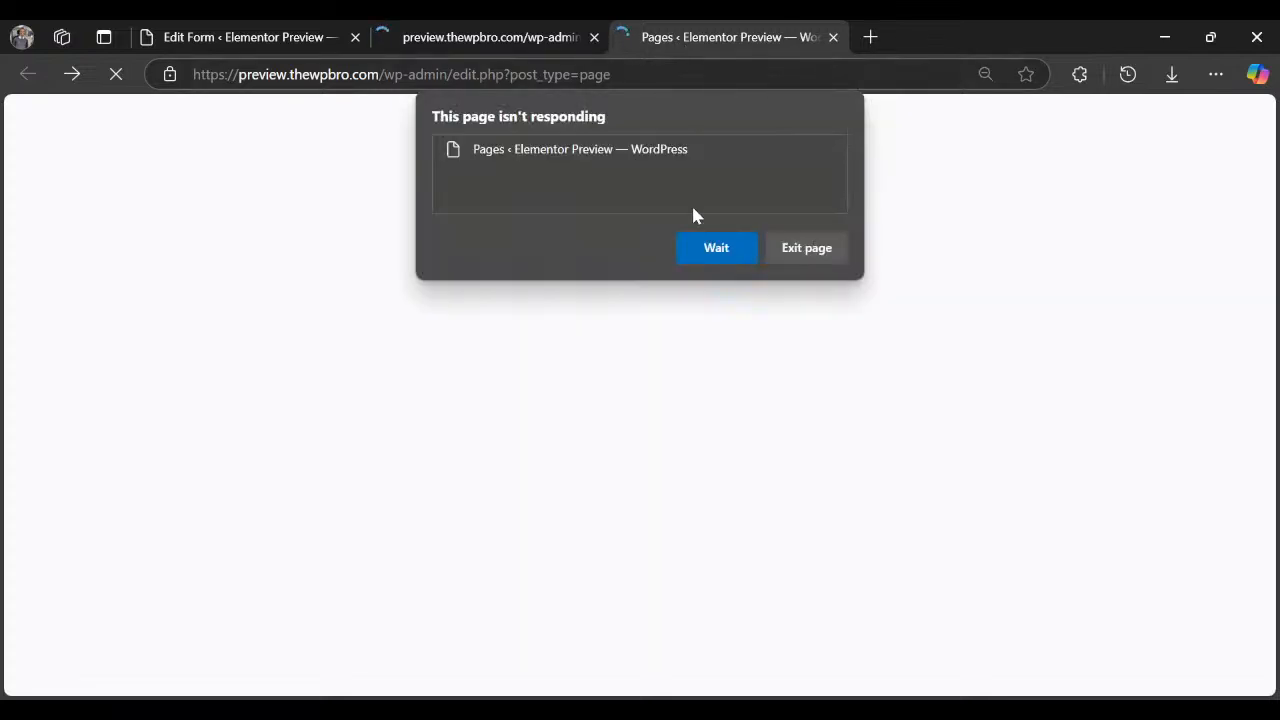
click(708, 255)
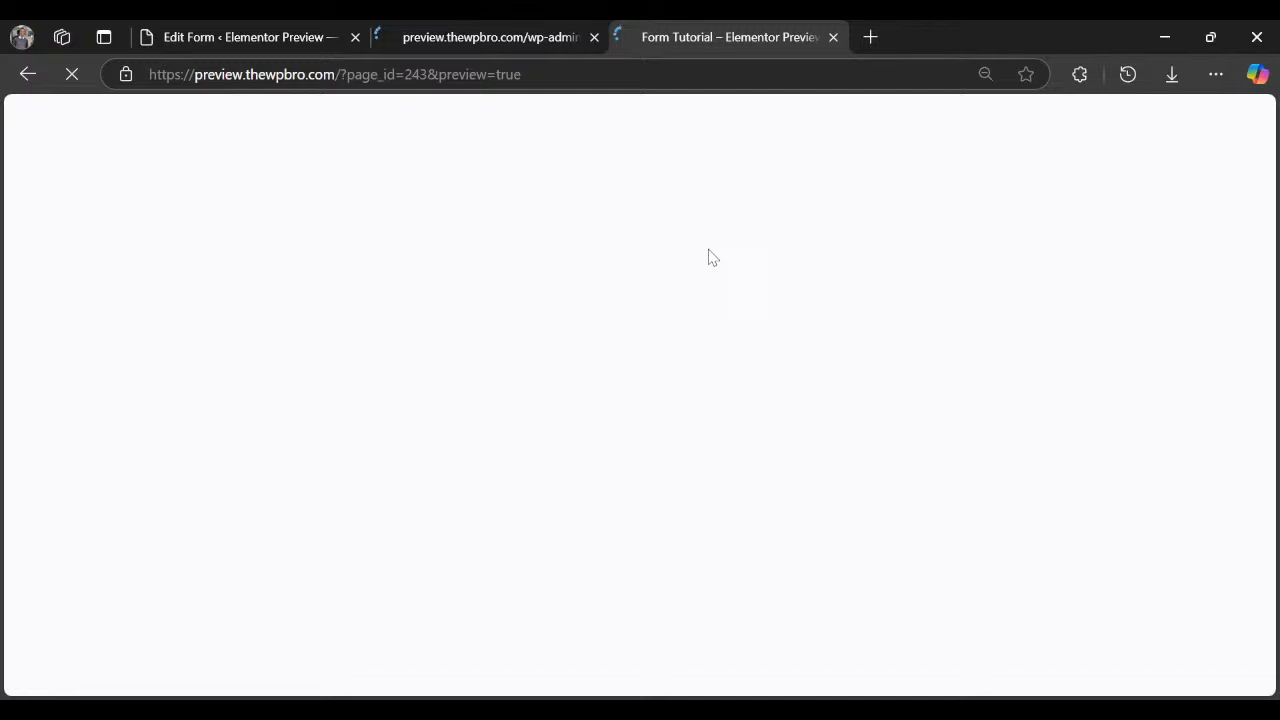
click(486, 36)
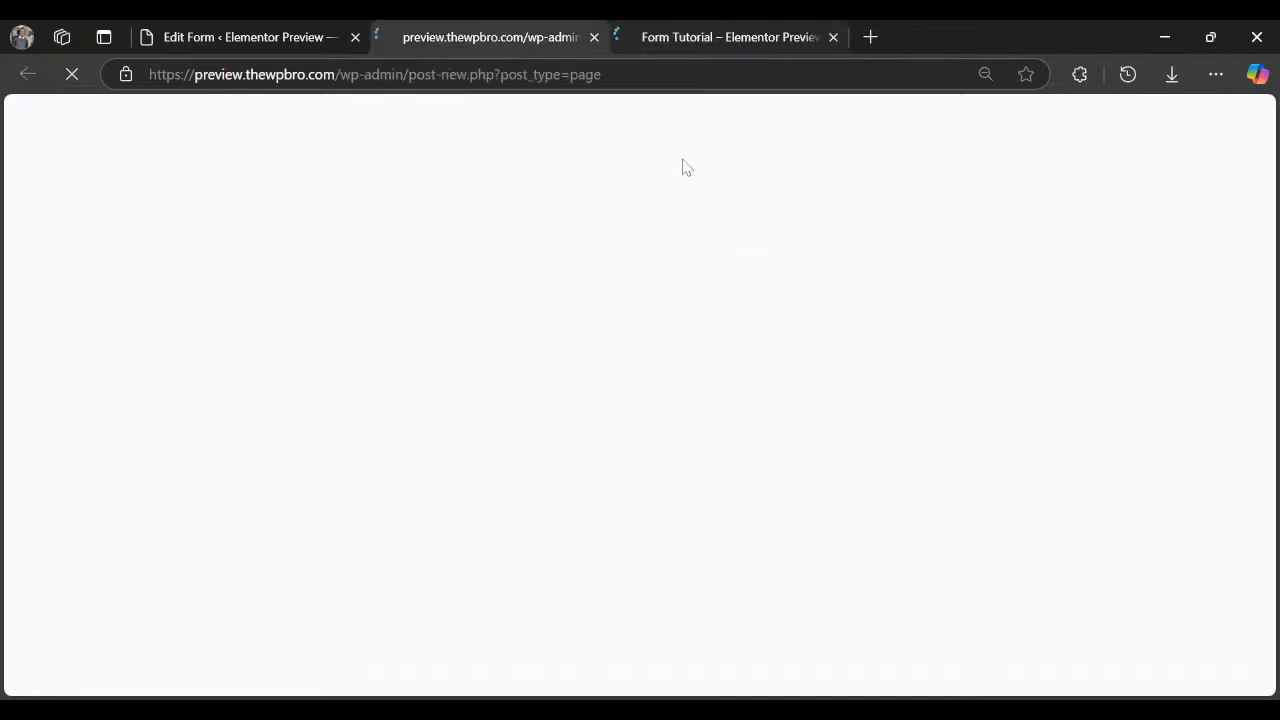
click(266, 33)
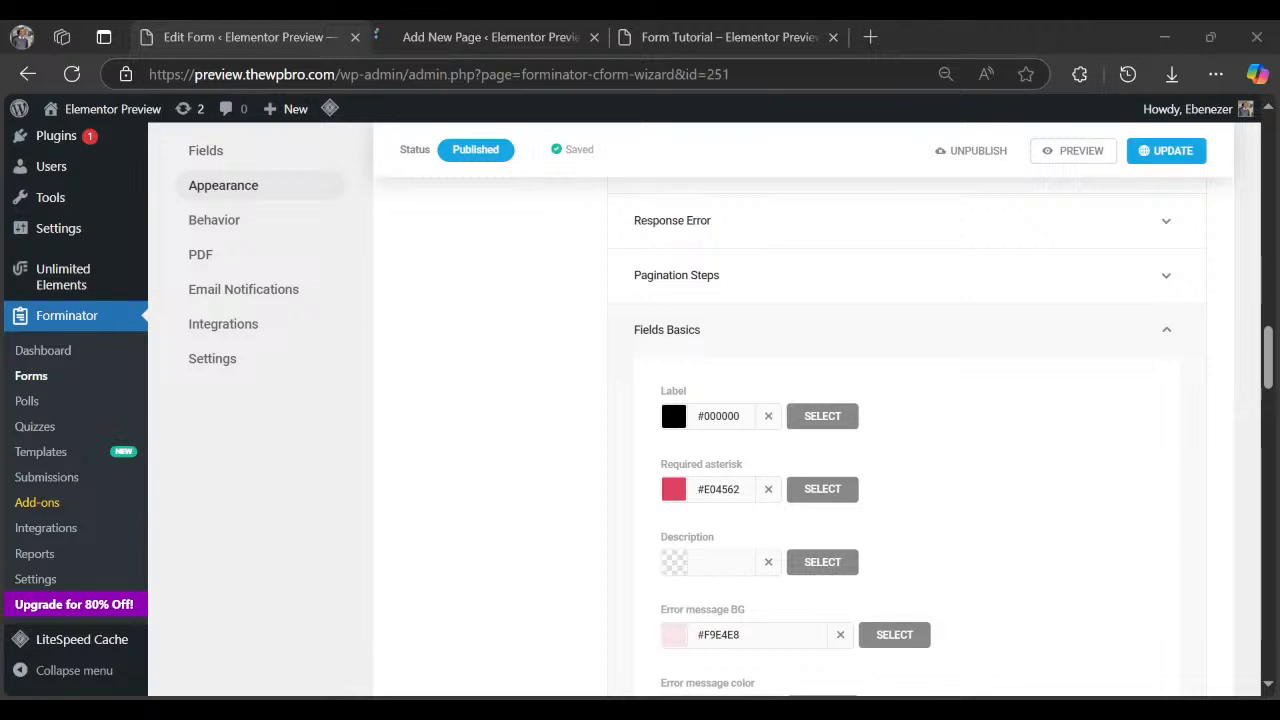
click(490, 37)
click(763, 33)
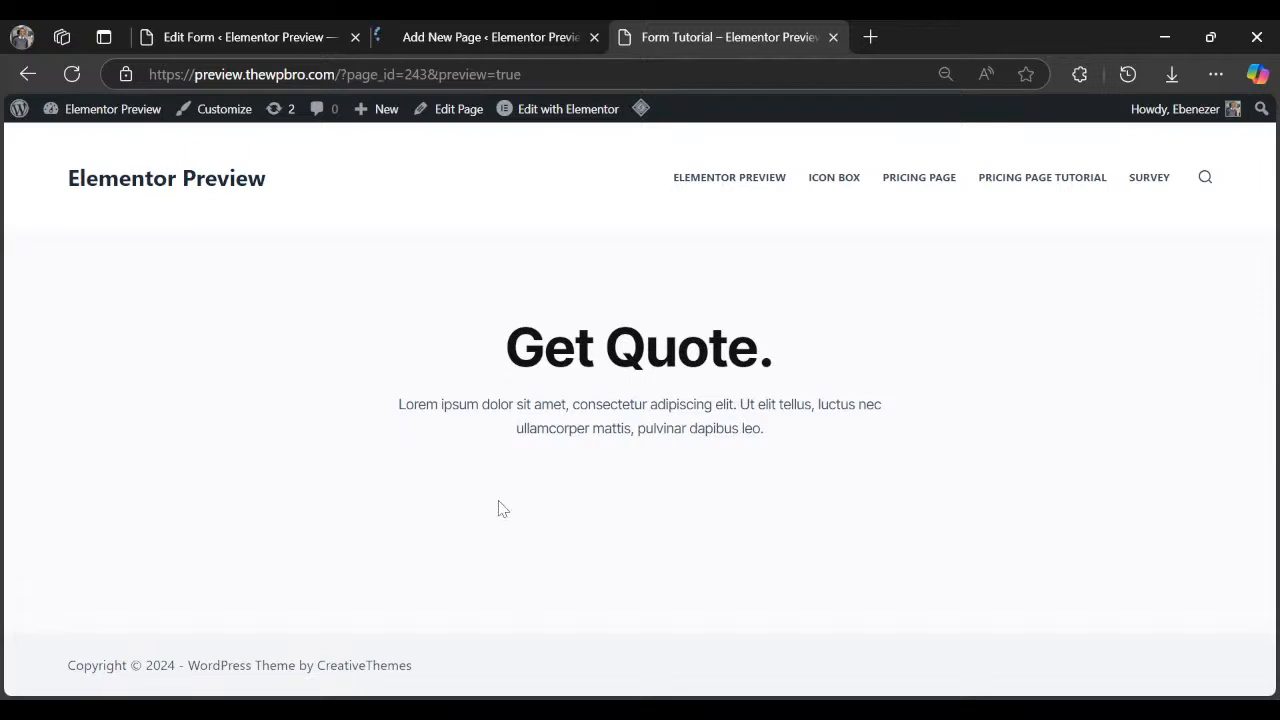
click(480, 30)
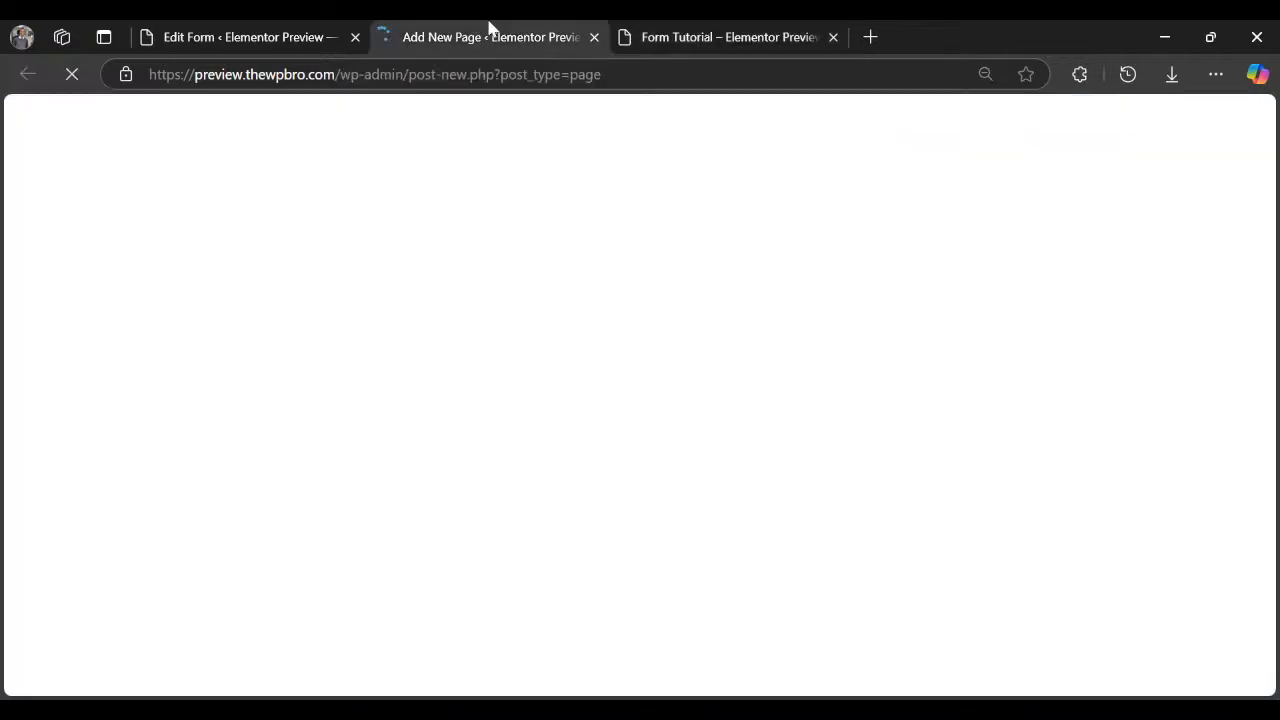
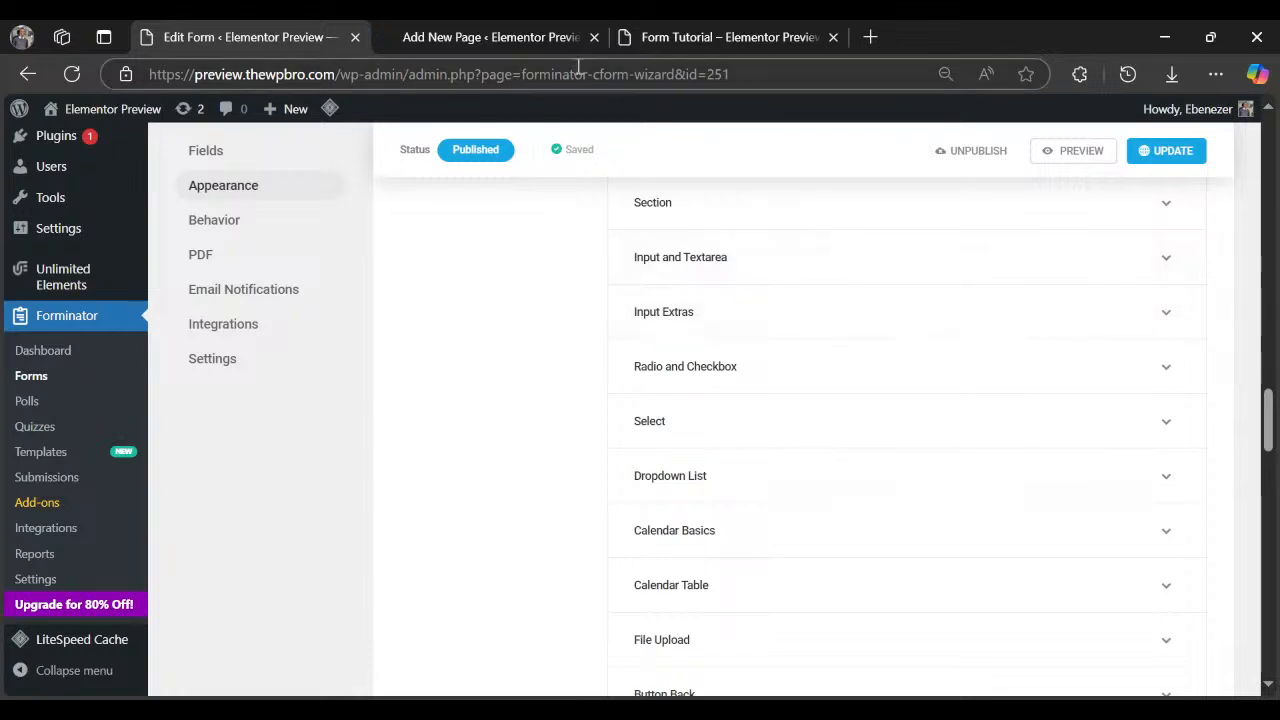
Glance at the new page tab, then return to the form's Appearance settings.
click(516, 40)
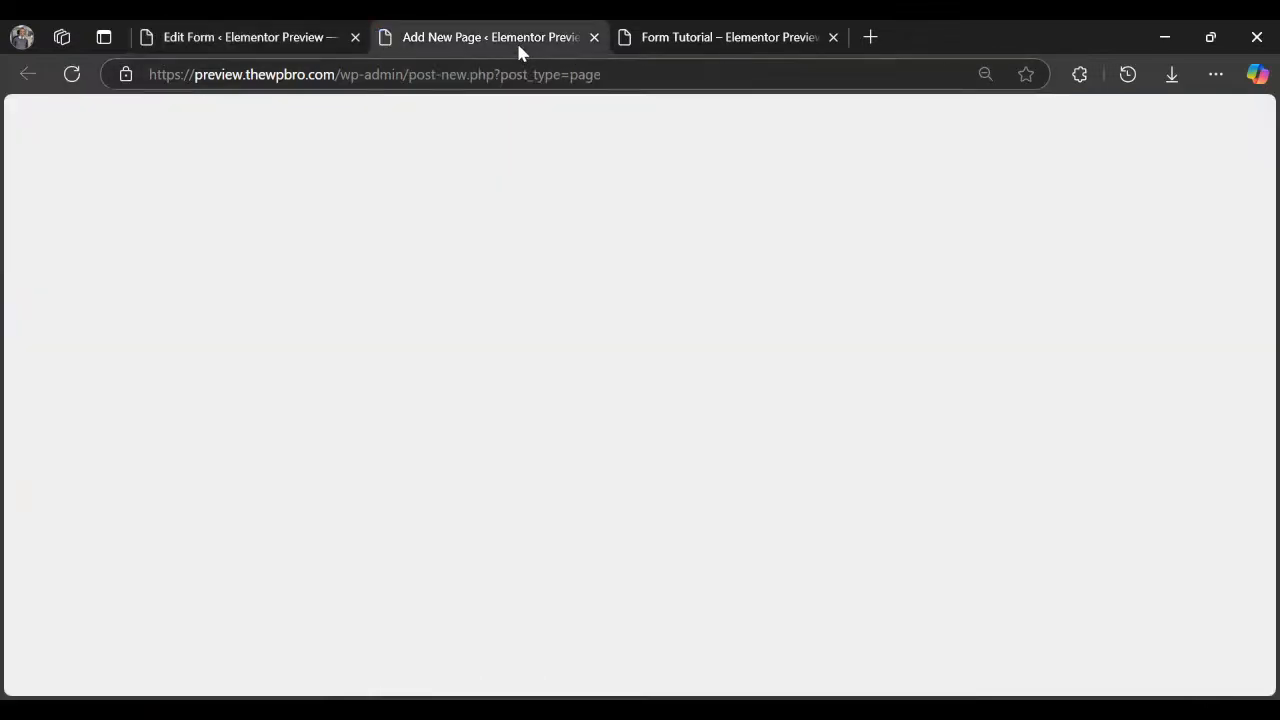
click(237, 37)
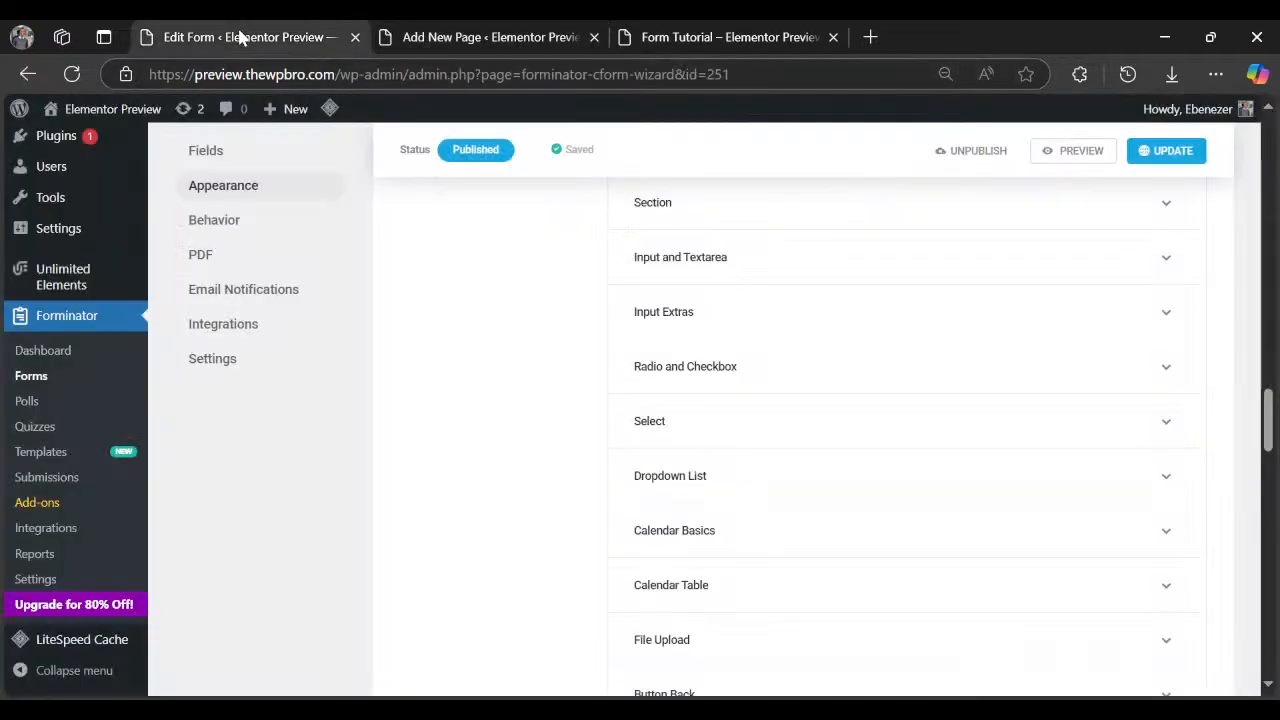
Publish a new page titled 'Forminator' holding a Shortcode block with [forminator_form id="251"].
click(462, 42)
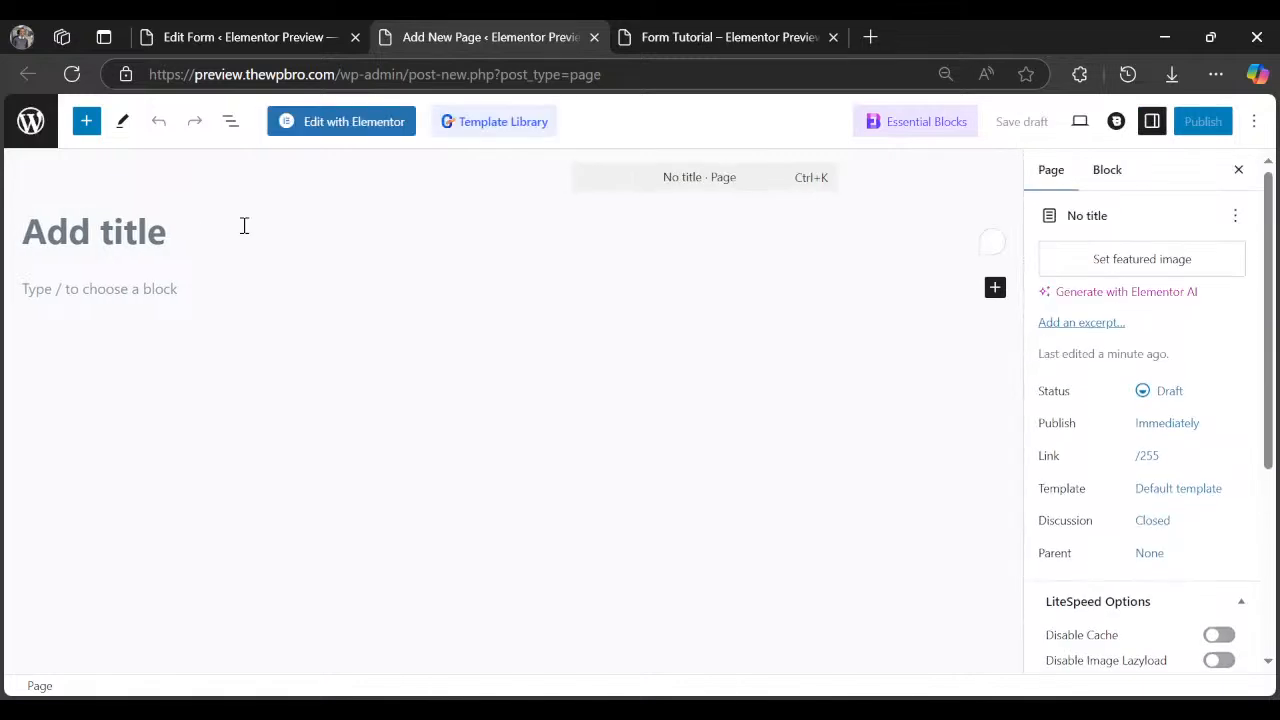
text(Form)
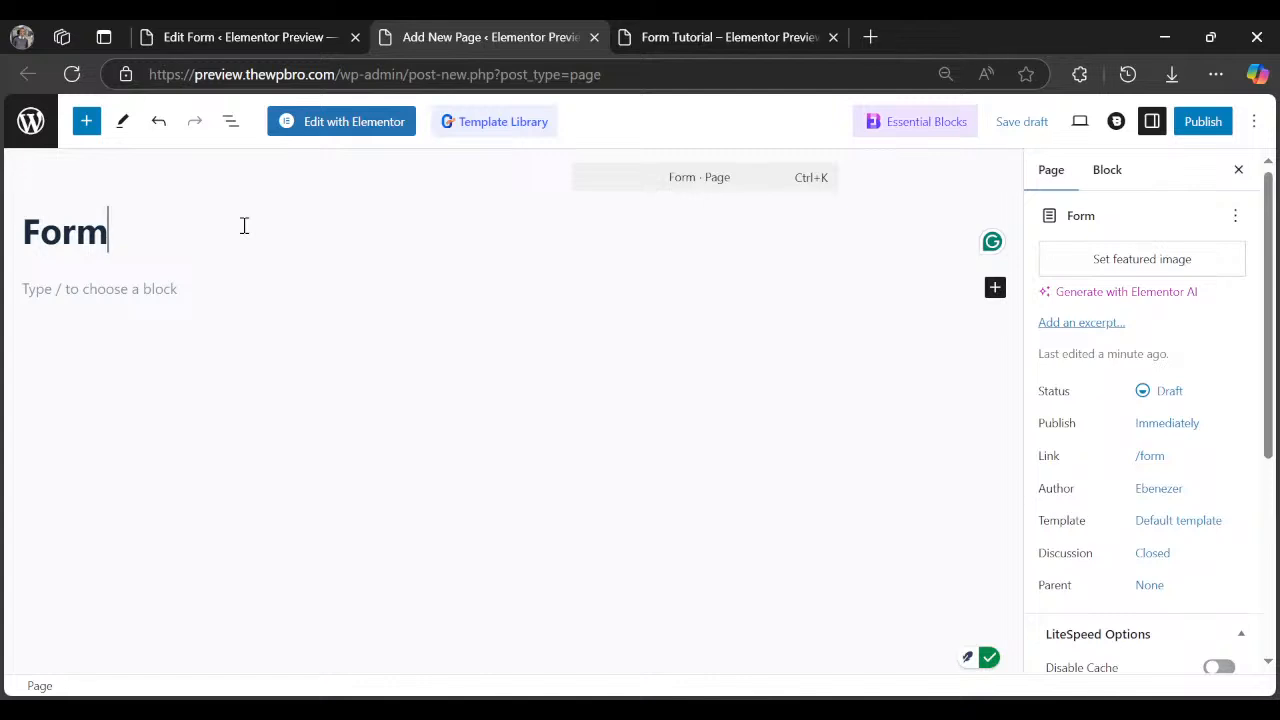
text(inator)
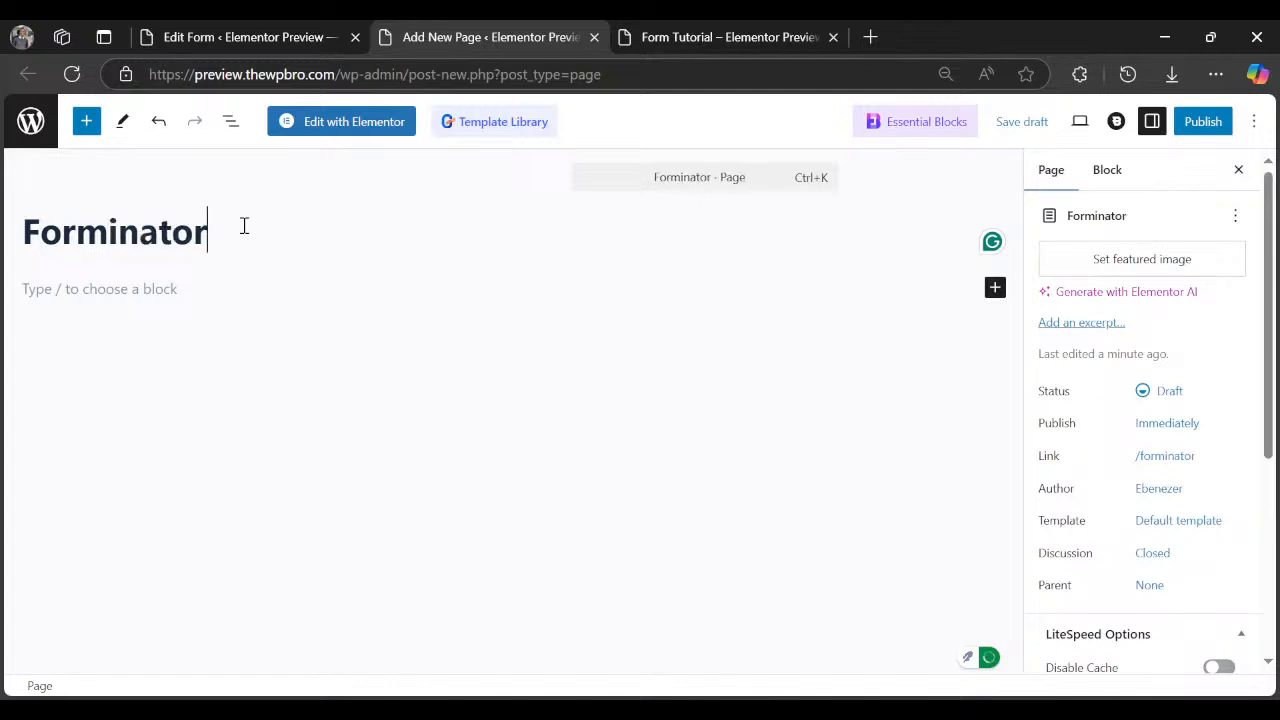
click(248, 290)
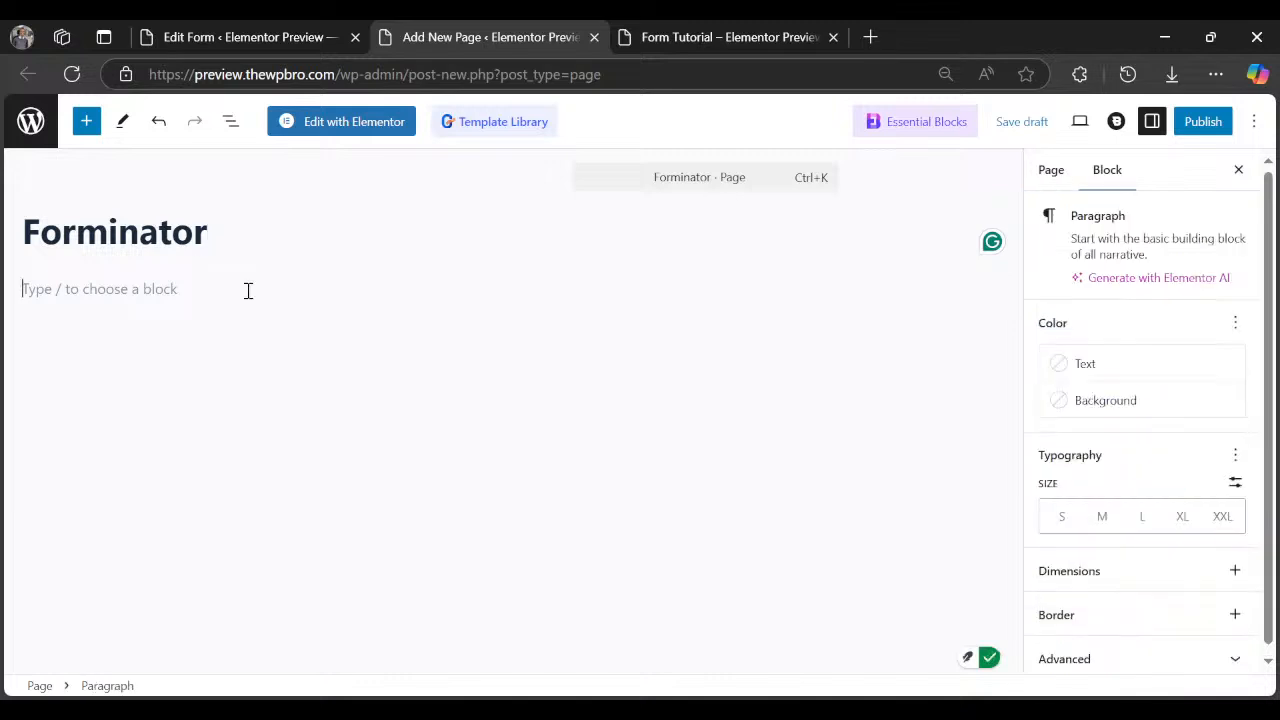
text(/)
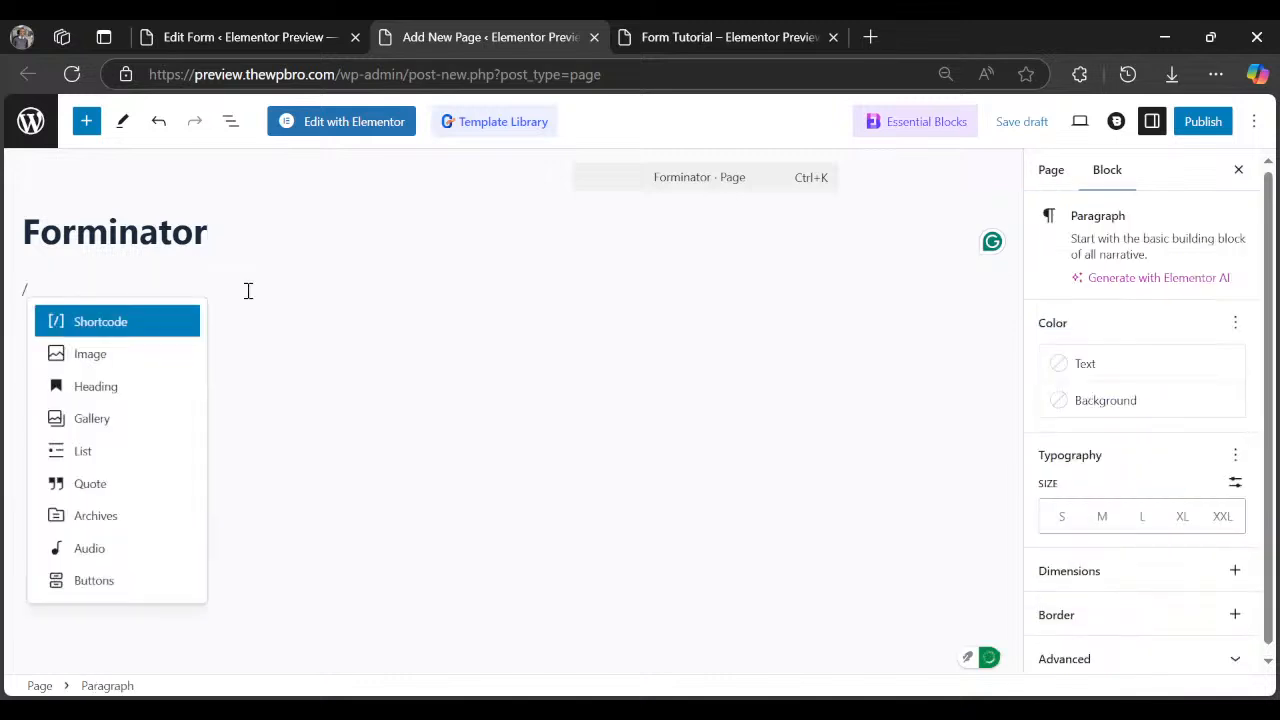
key(Return)
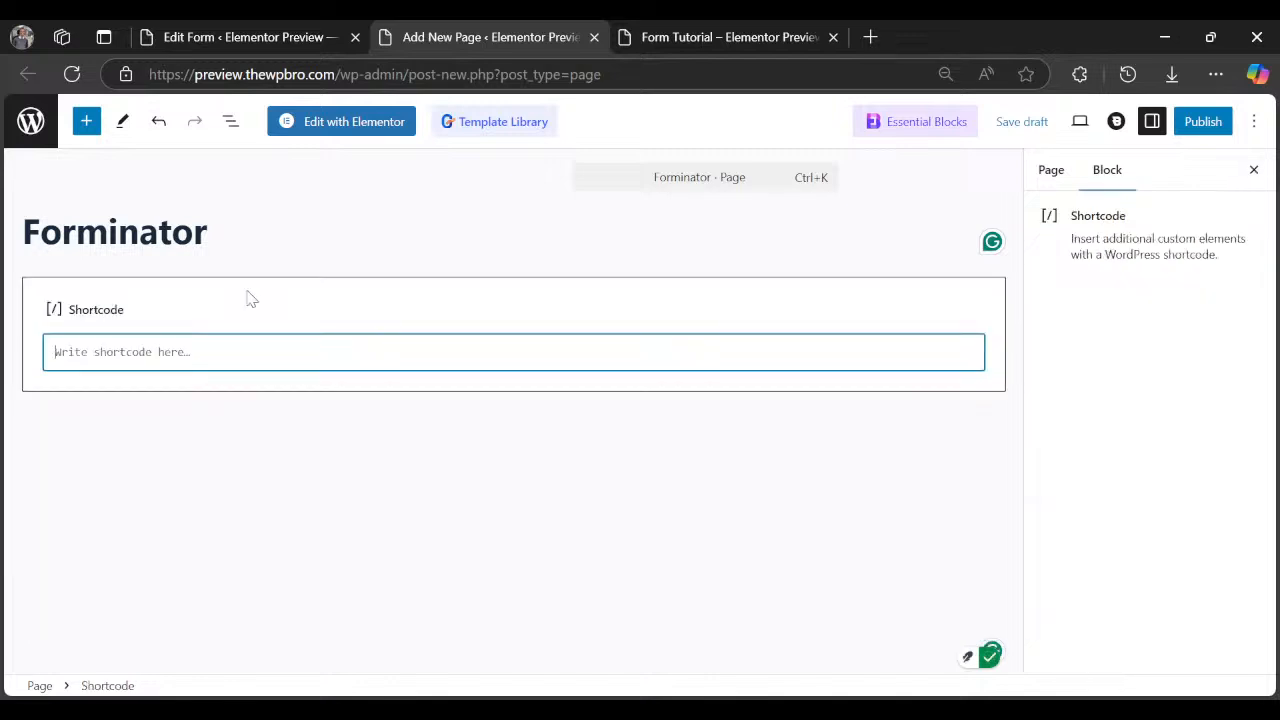
text([forminator_form id="251"])
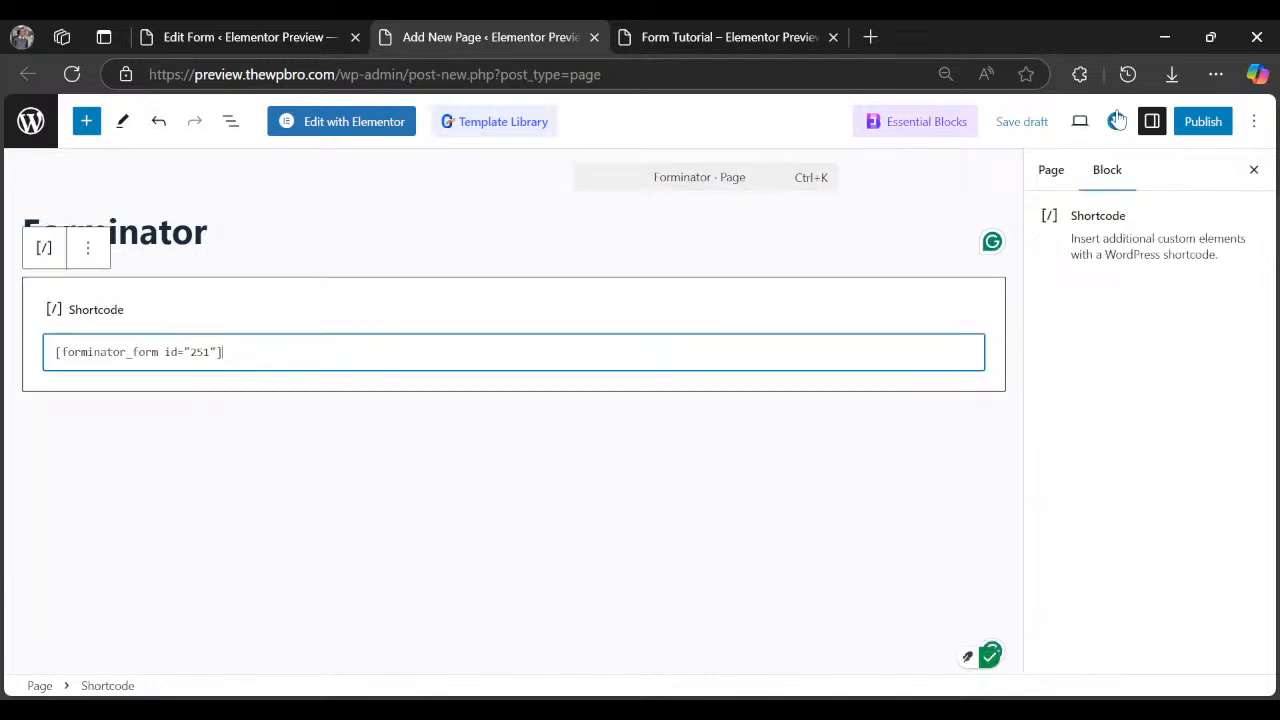
click(1196, 123)
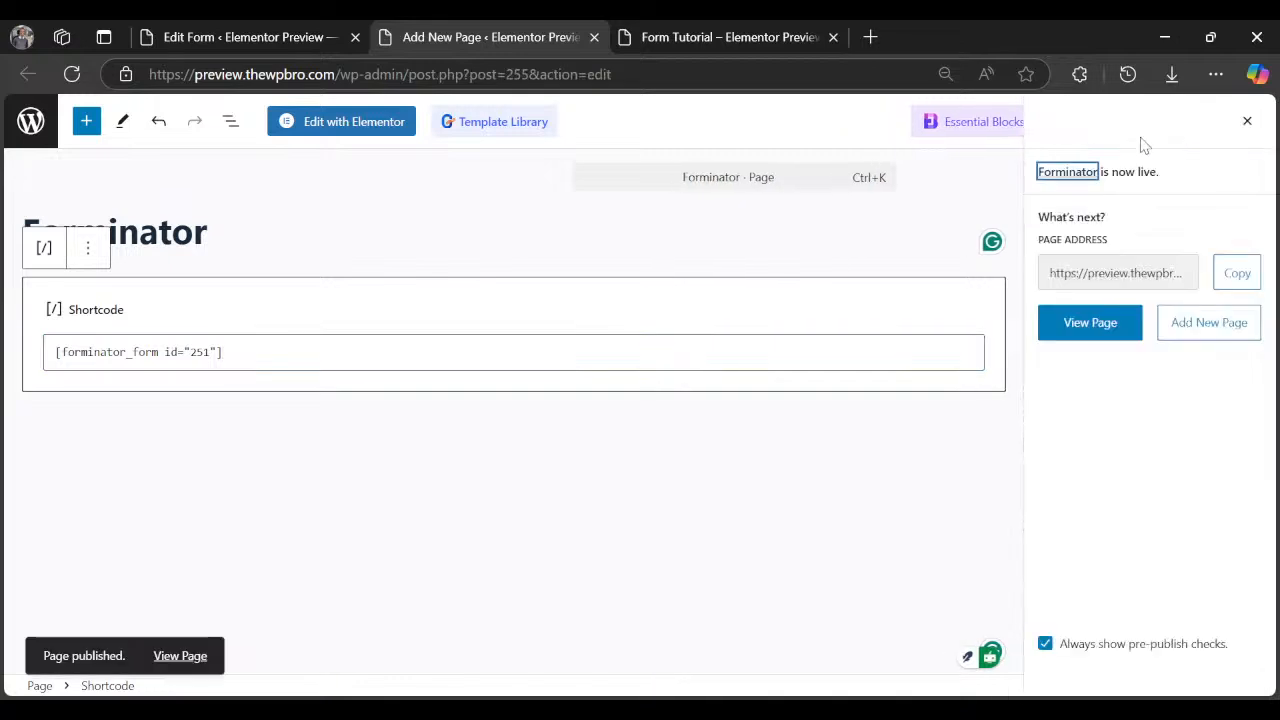
Open the published Forminator page live, waiting out unresponsive prompts and reloading until the form appears.
click(180, 656)
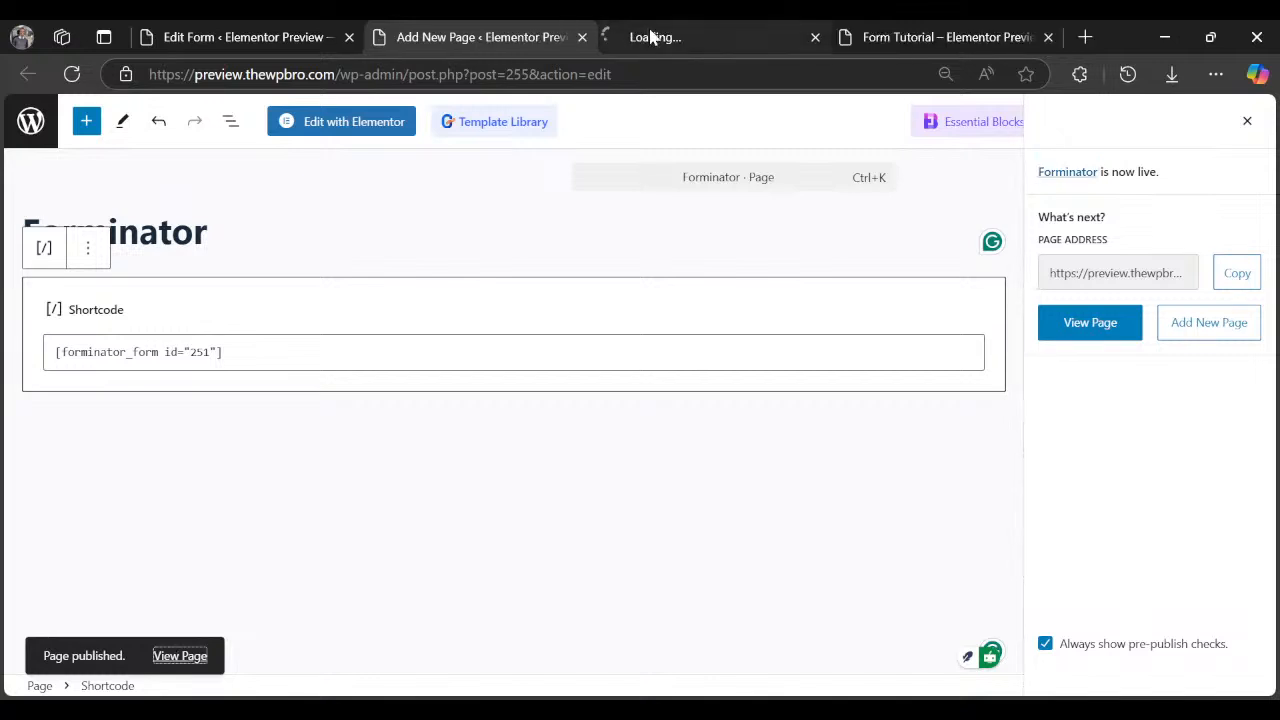
click(651, 37)
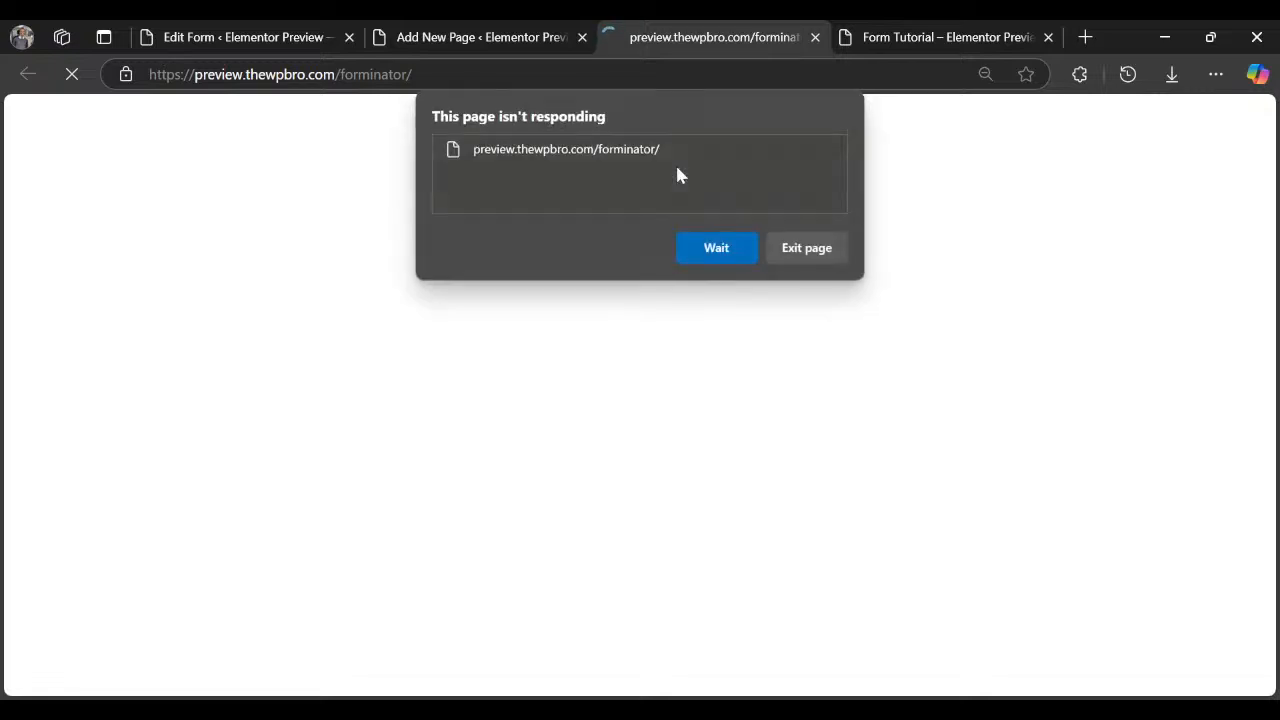
click(713, 249)
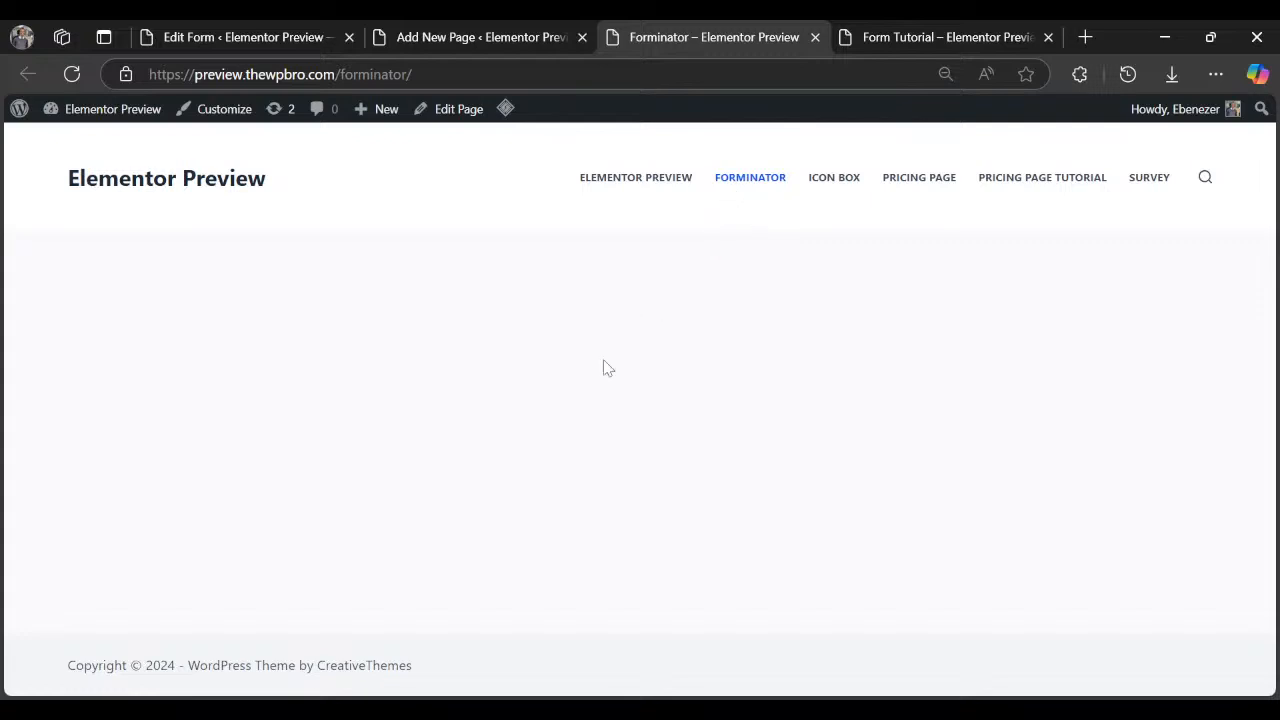
click(735, 185)
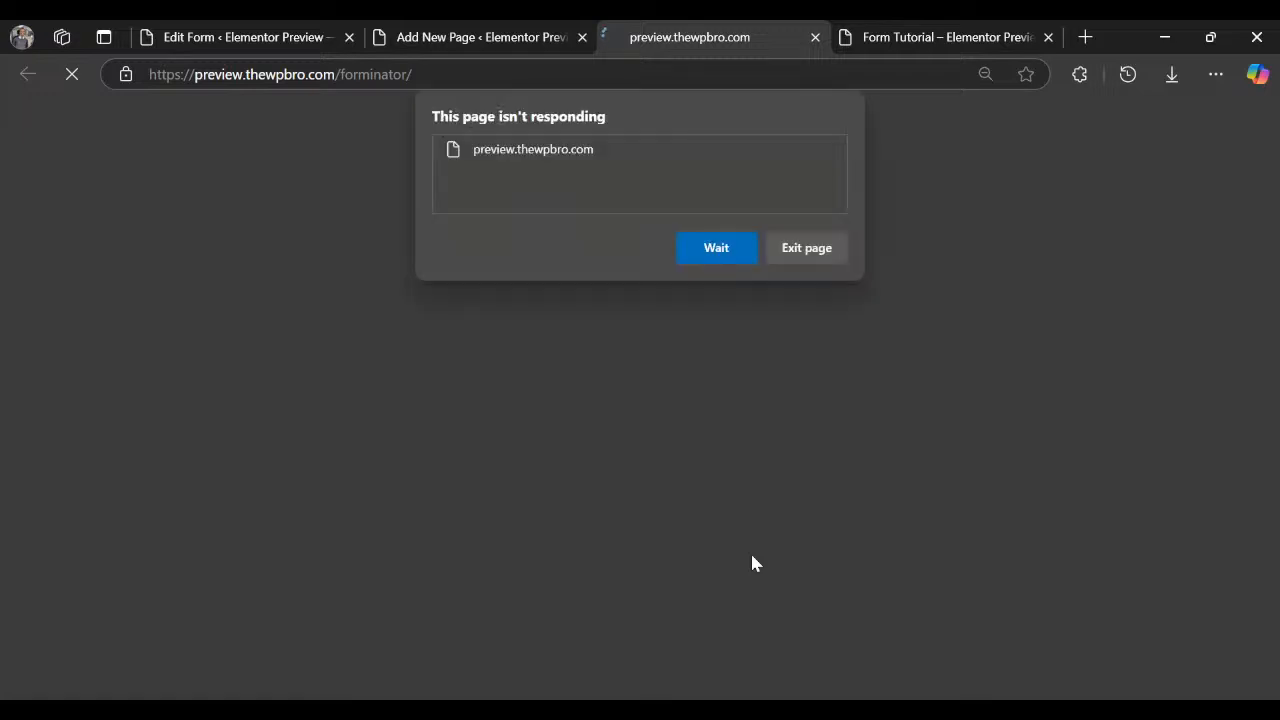
click(716, 248)
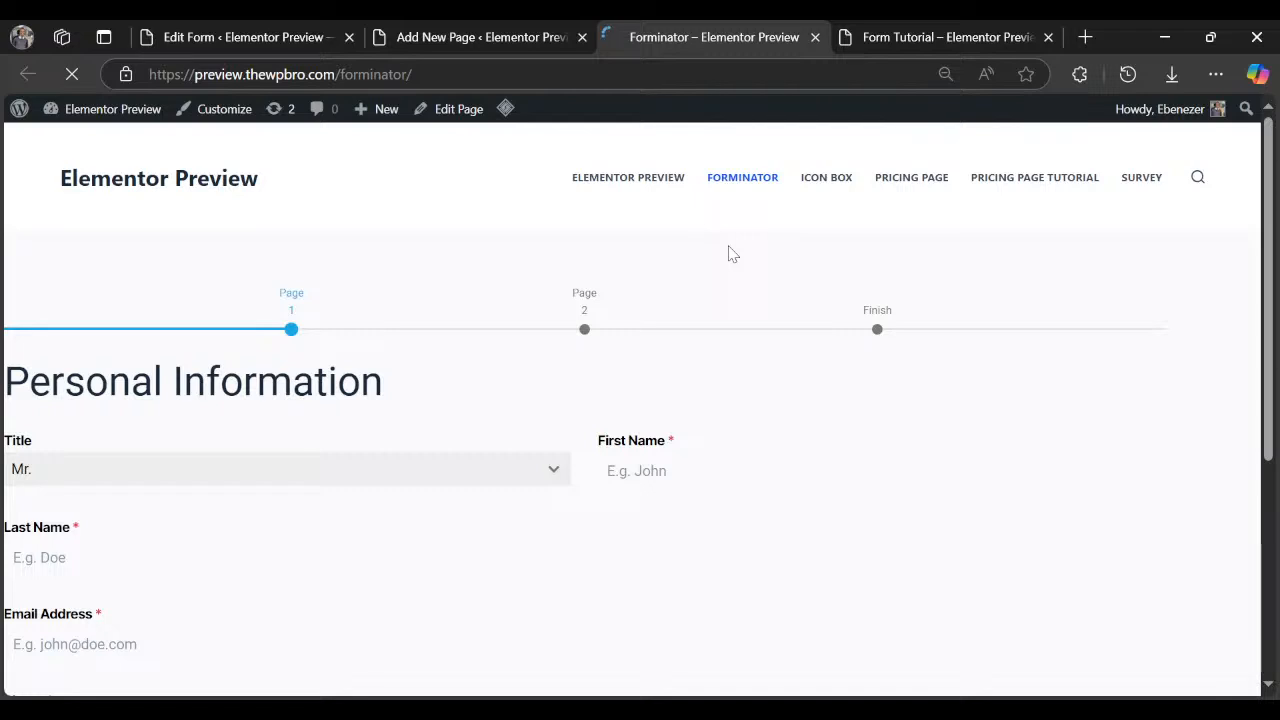
Autofill first name, last name and email on the live form, revealing the Phone error.
scroll(730, 248, down, 4)
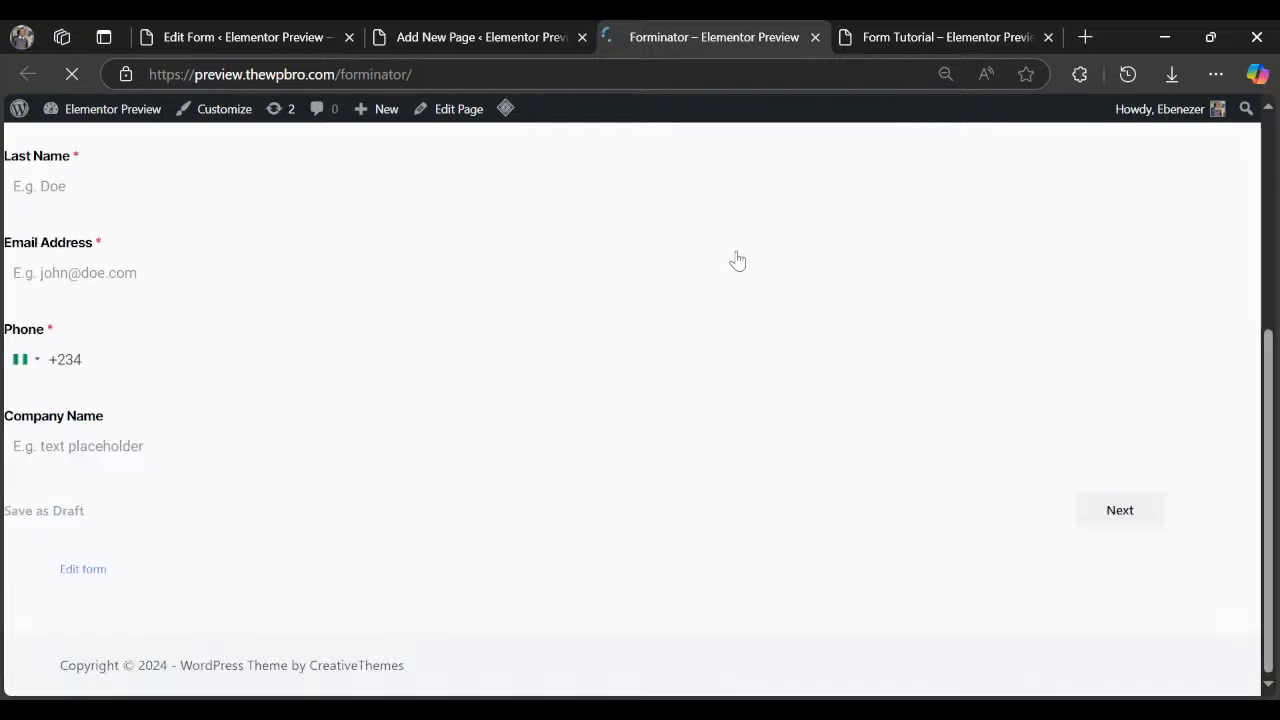
scroll(182, 390, up, 4)
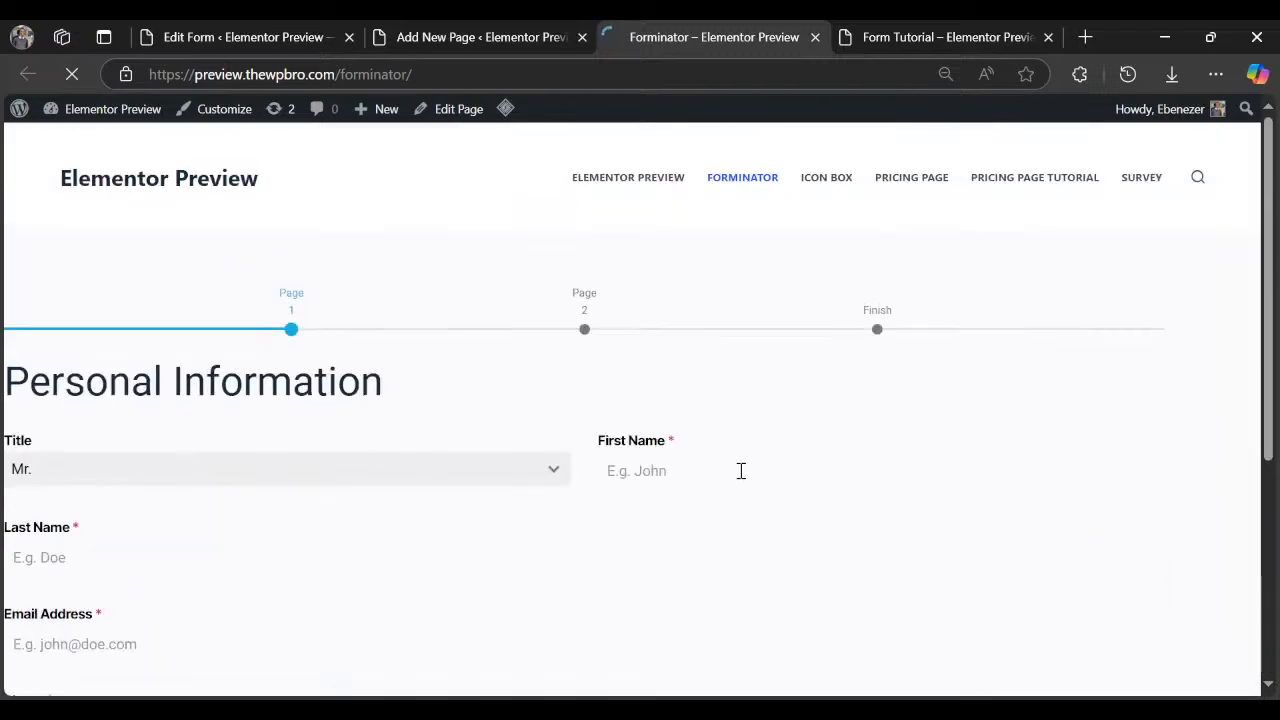
scroll(706, 466, down, 1)
click(692, 385)
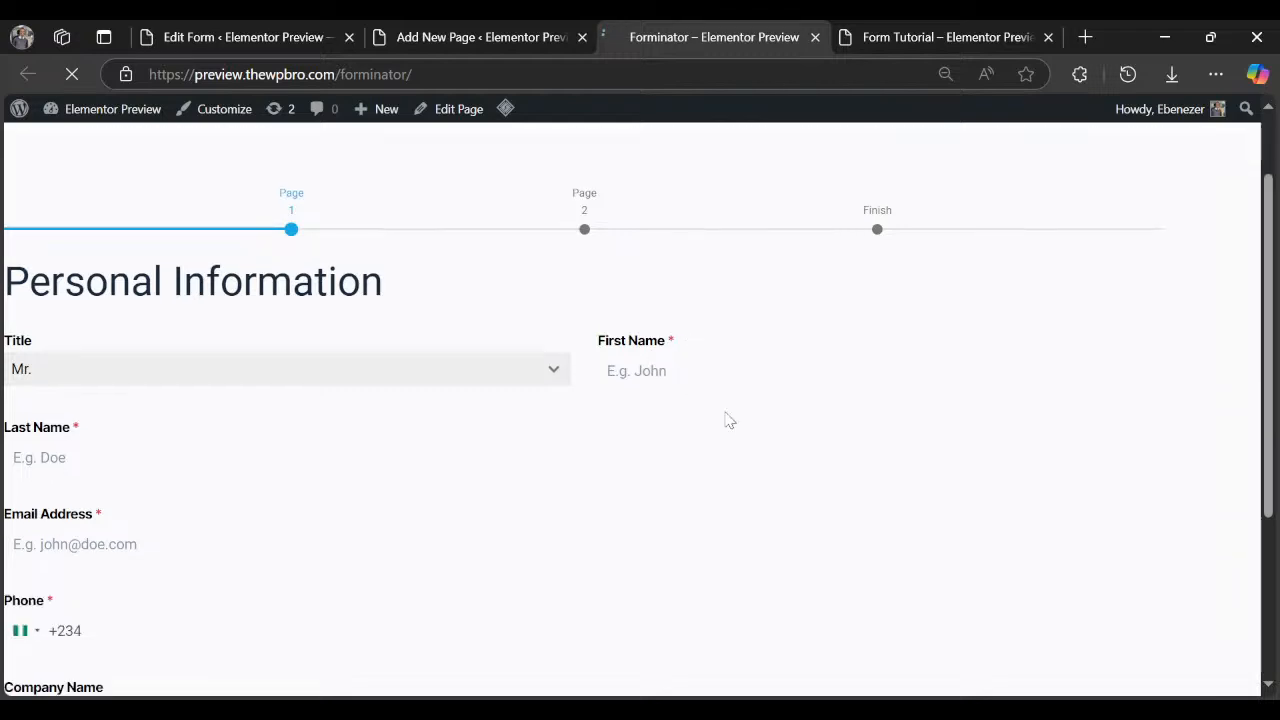
click(660, 450)
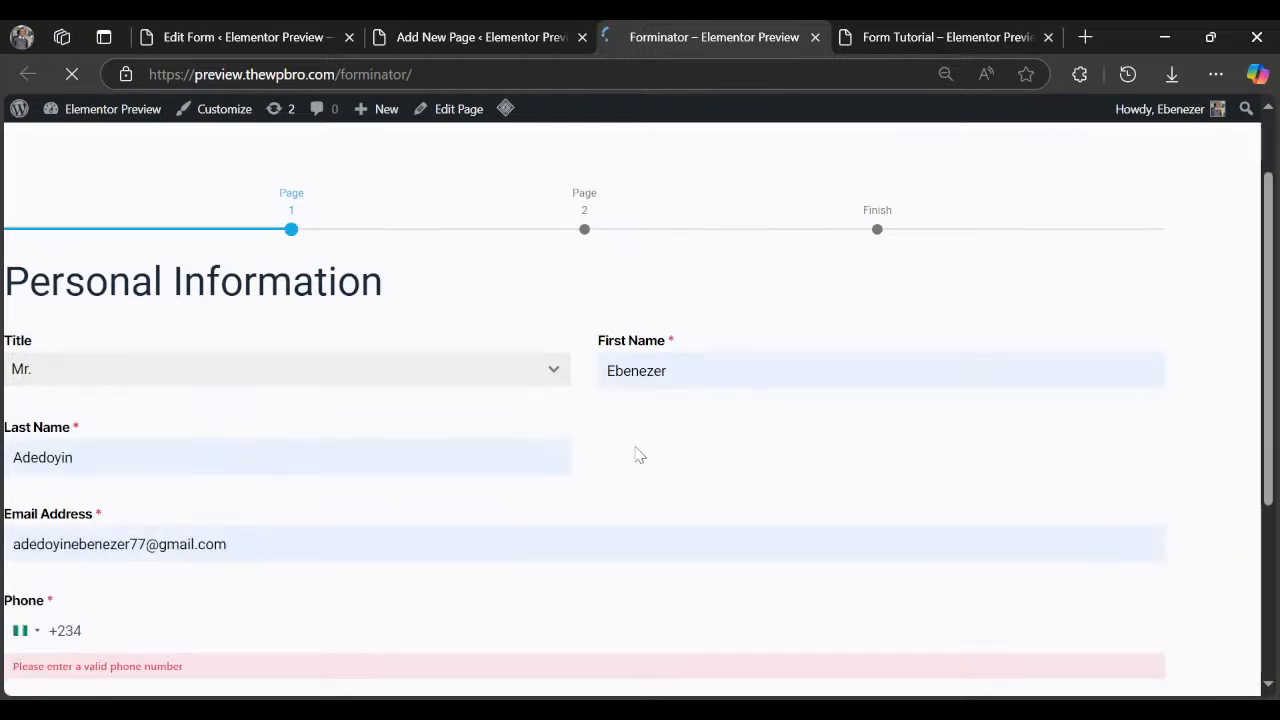
scroll(600, 460, down, 2)
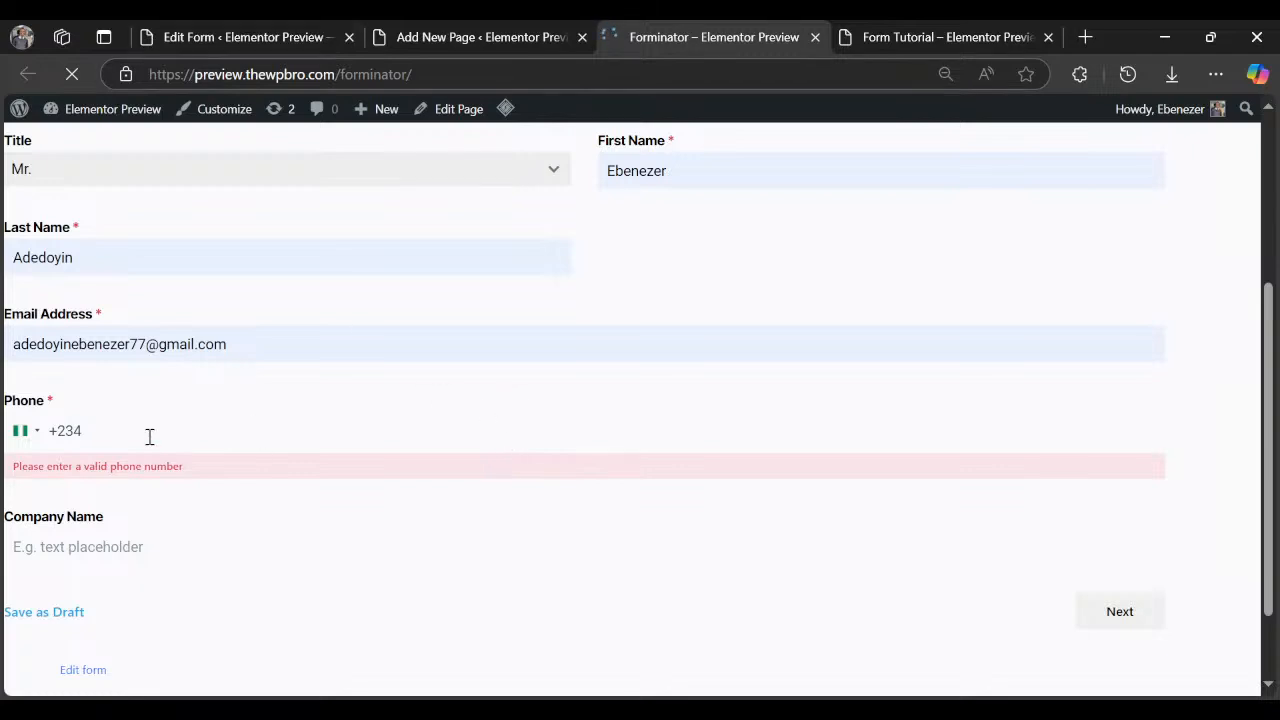
Set the Input and Textarea background colour to light grey #e6e6e6 and update the form.
click(180, 32)
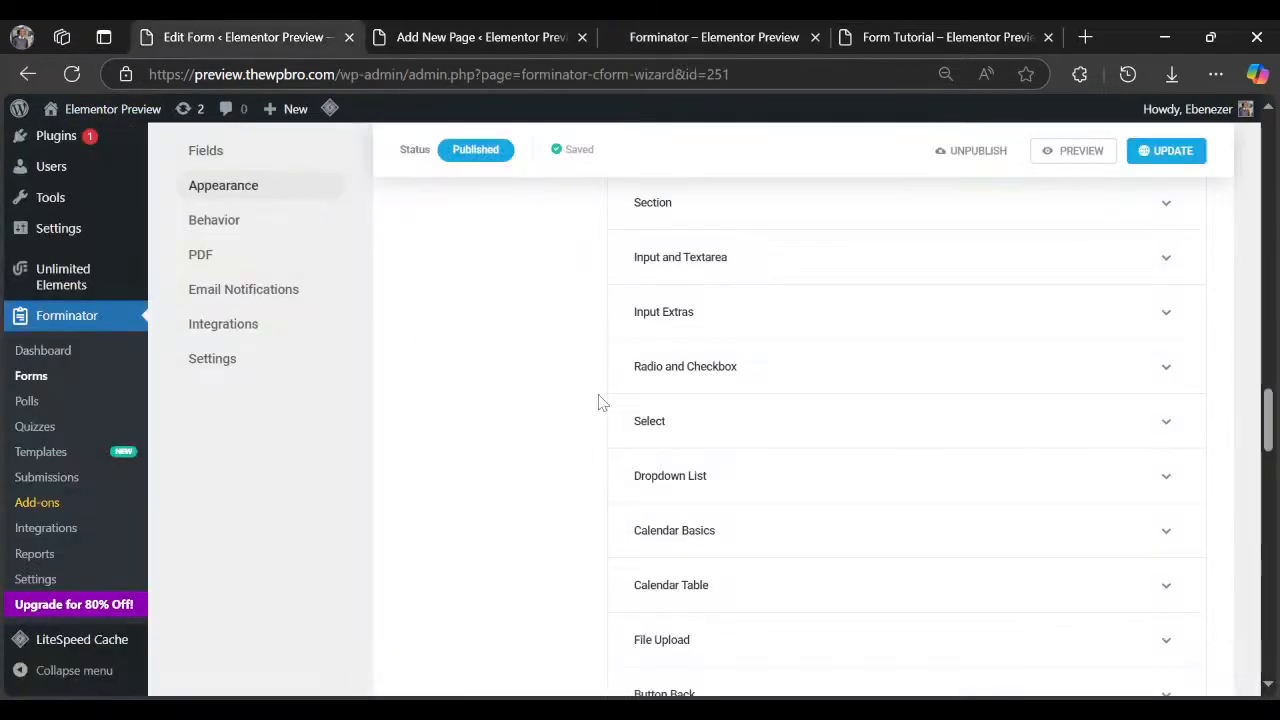
scroll(750, 400, up, 1)
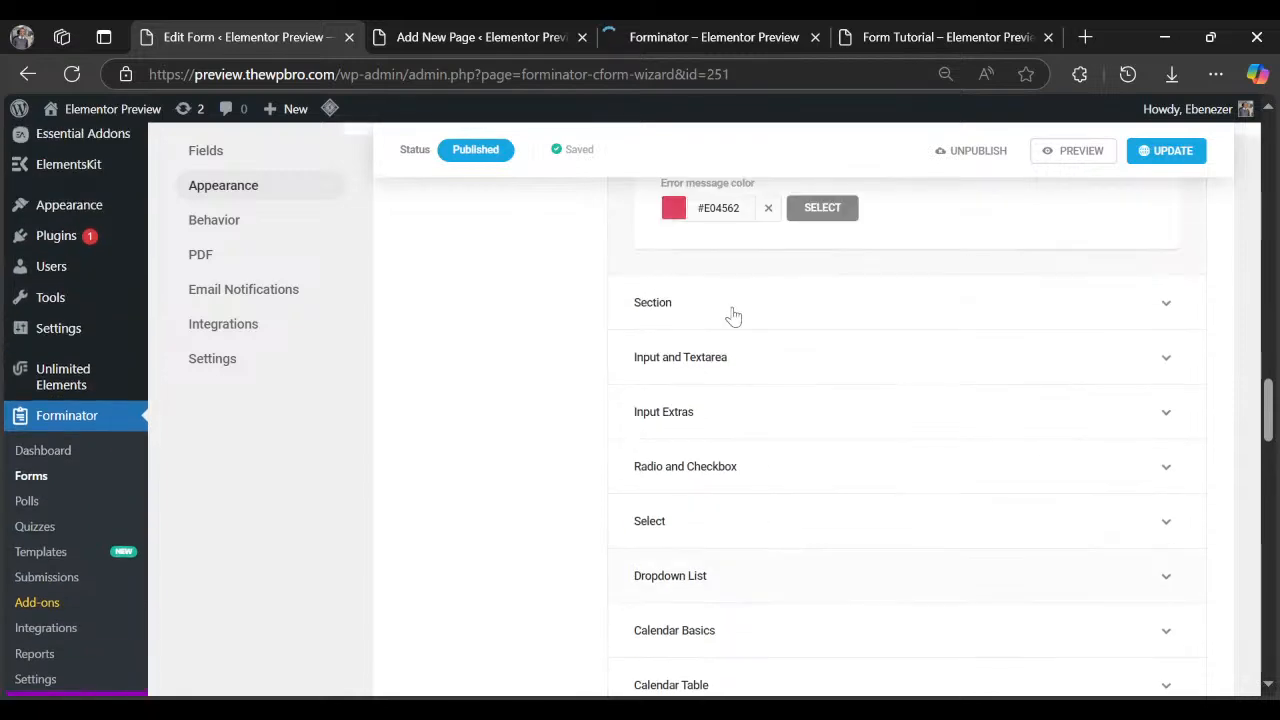
click(745, 370)
scroll(740, 370, down, 1)
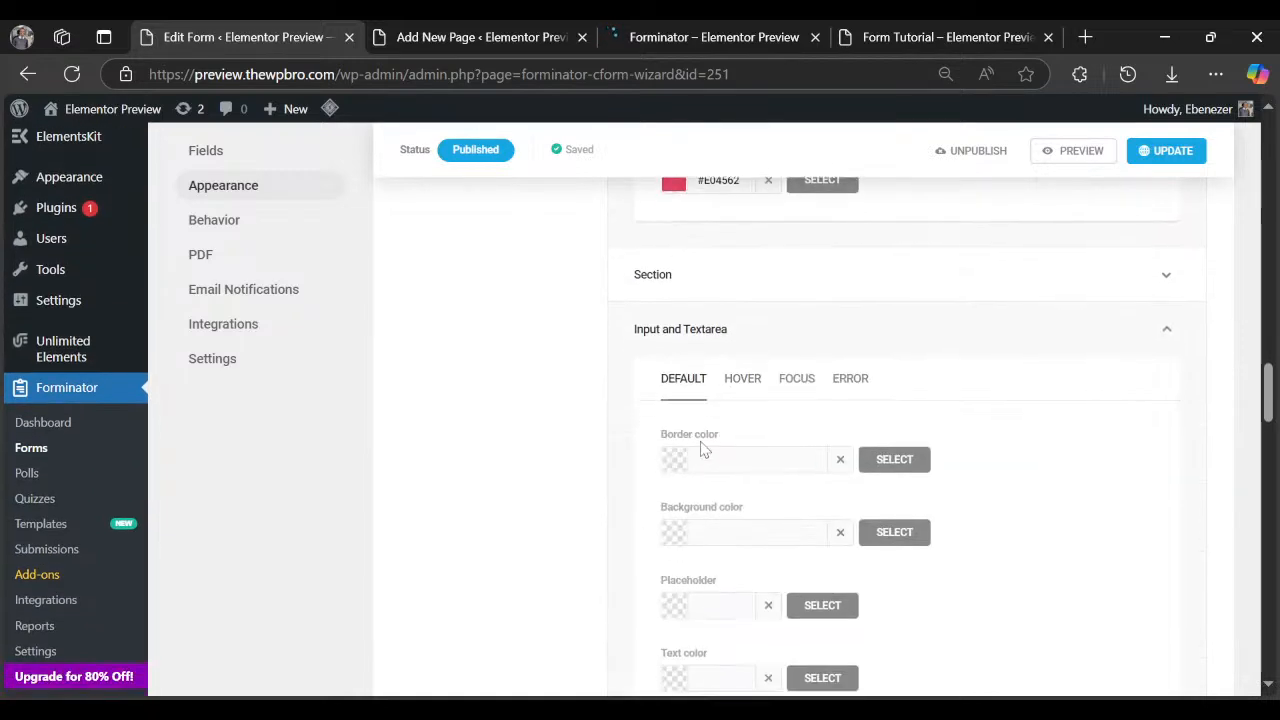
scroll(737, 488, down, 1)
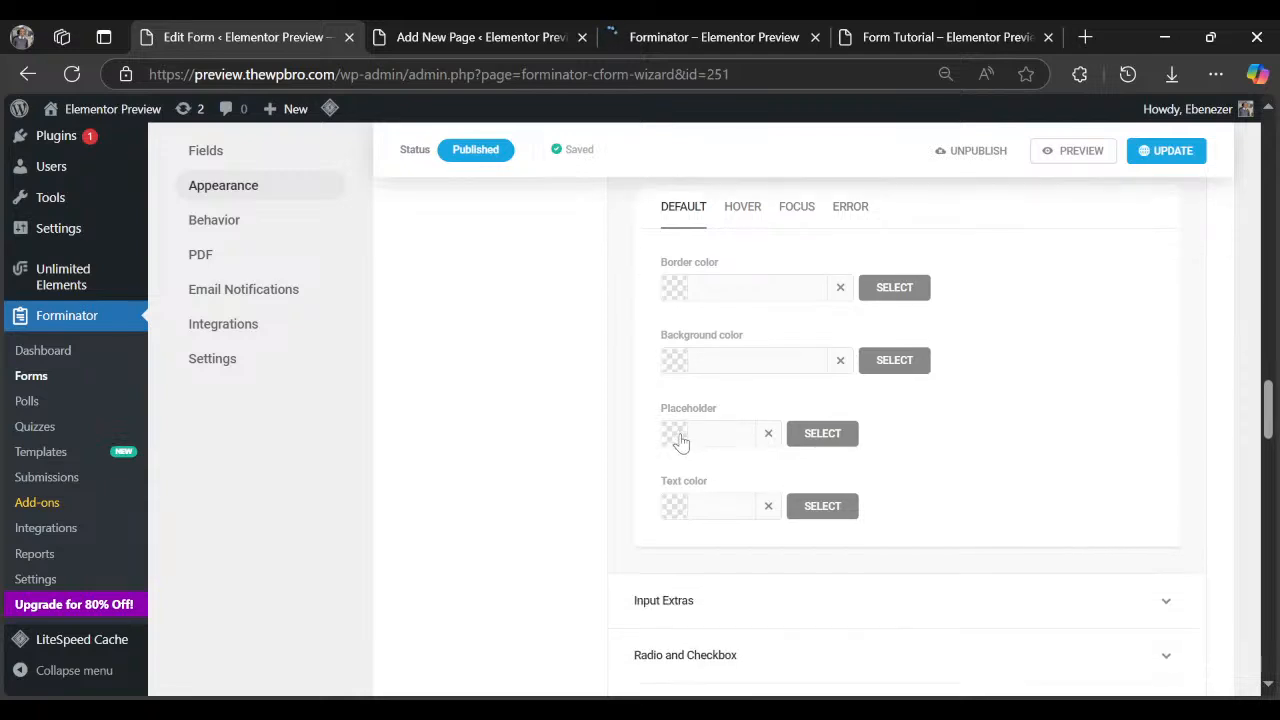
click(676, 372)
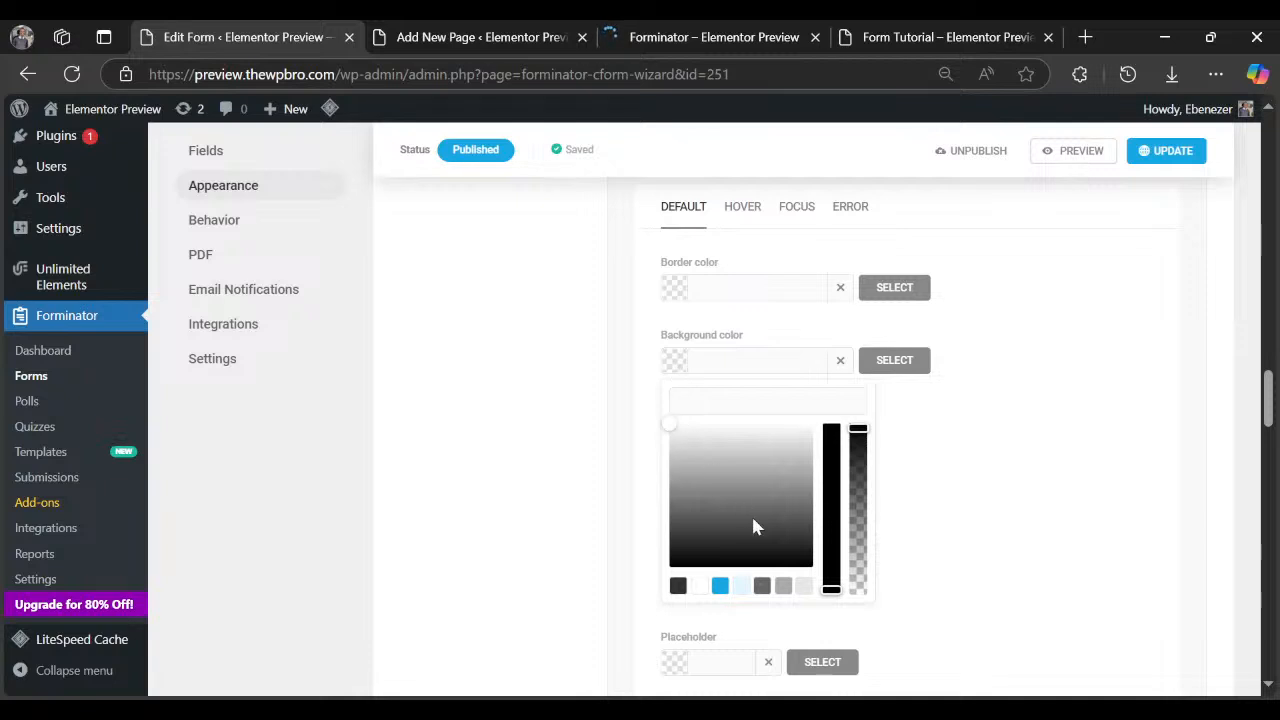
click(804, 586)
click(1085, 320)
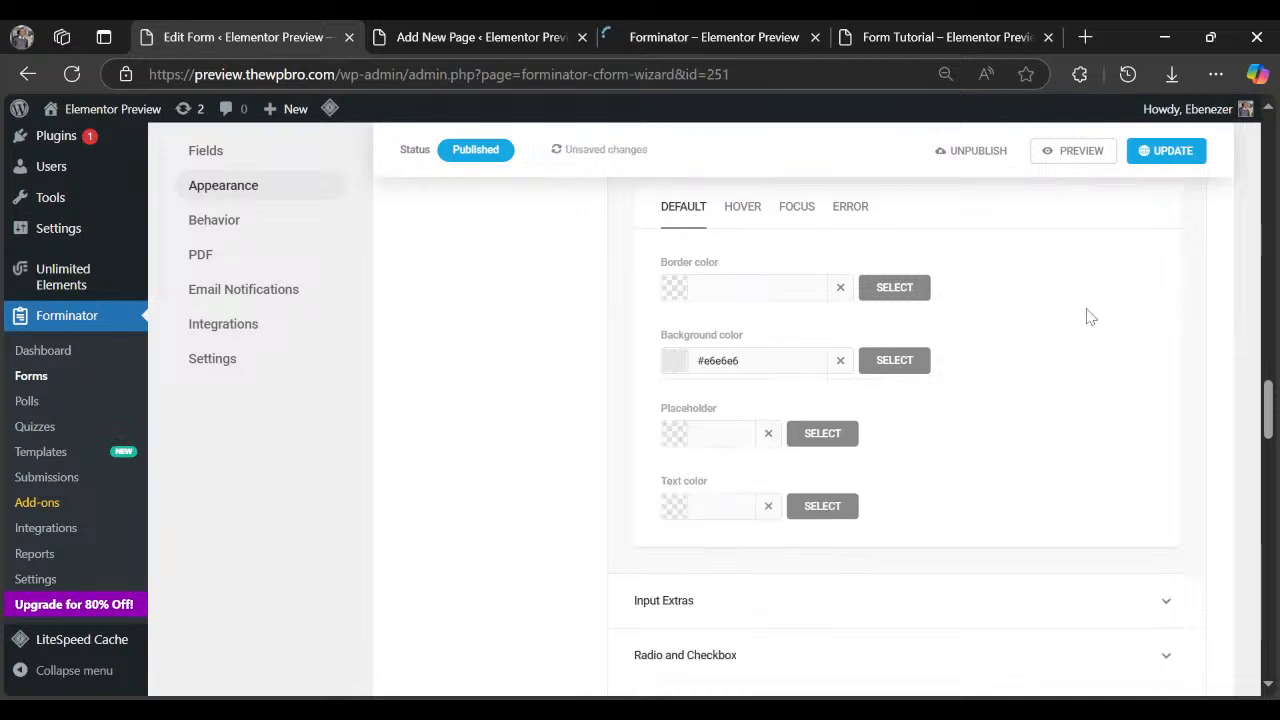
click(1160, 150)
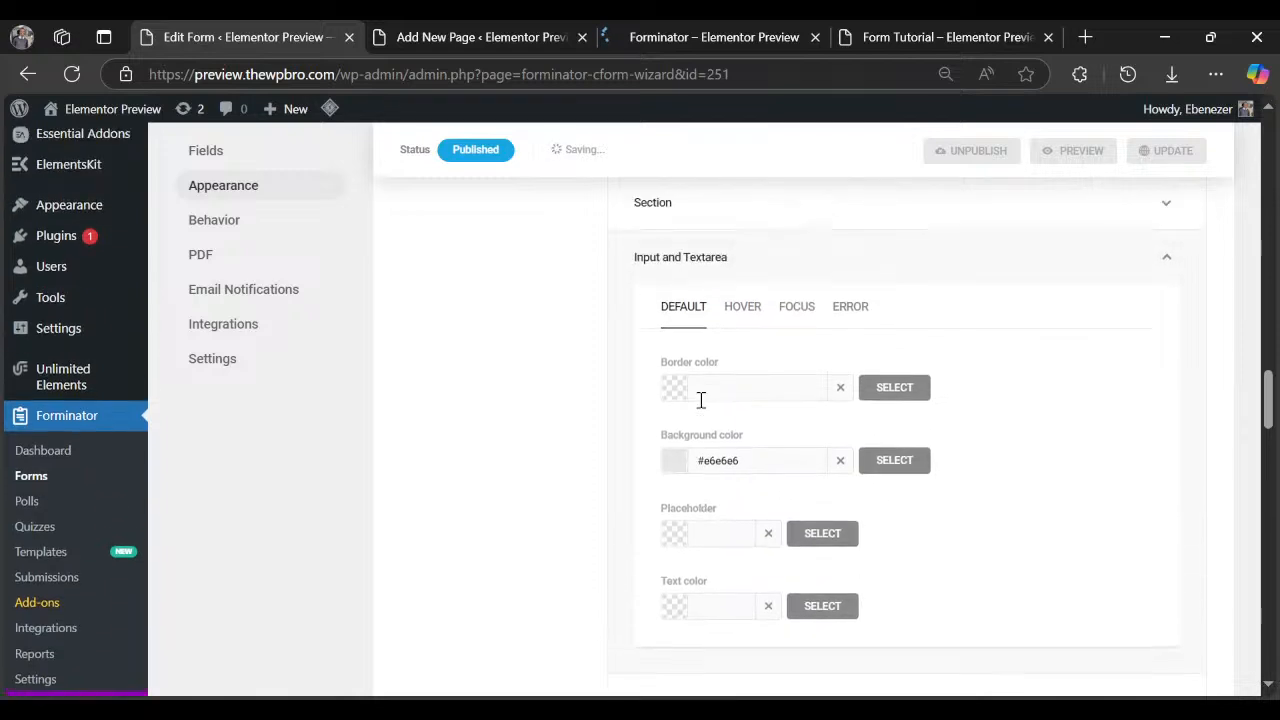
click(425, 32)
Reload the live Forminator page and scroll through to confirm the grey field backgrounds.
click(637, 27)
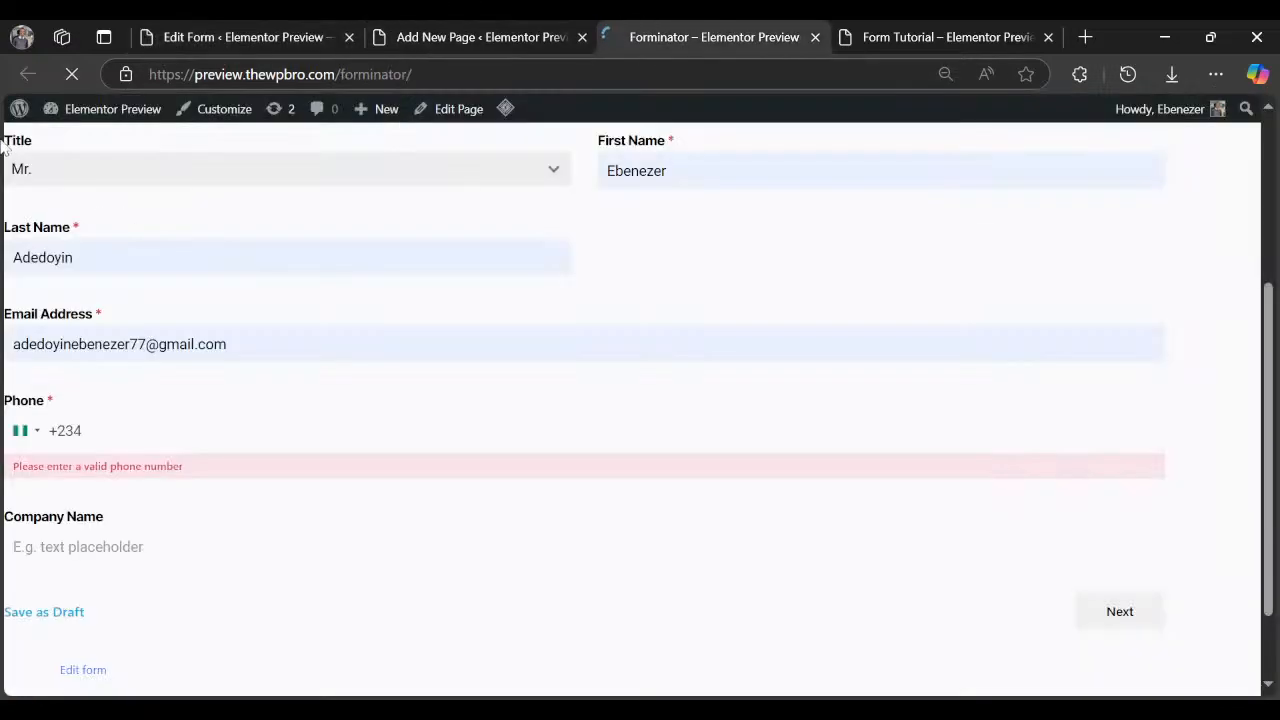
click(74, 74)
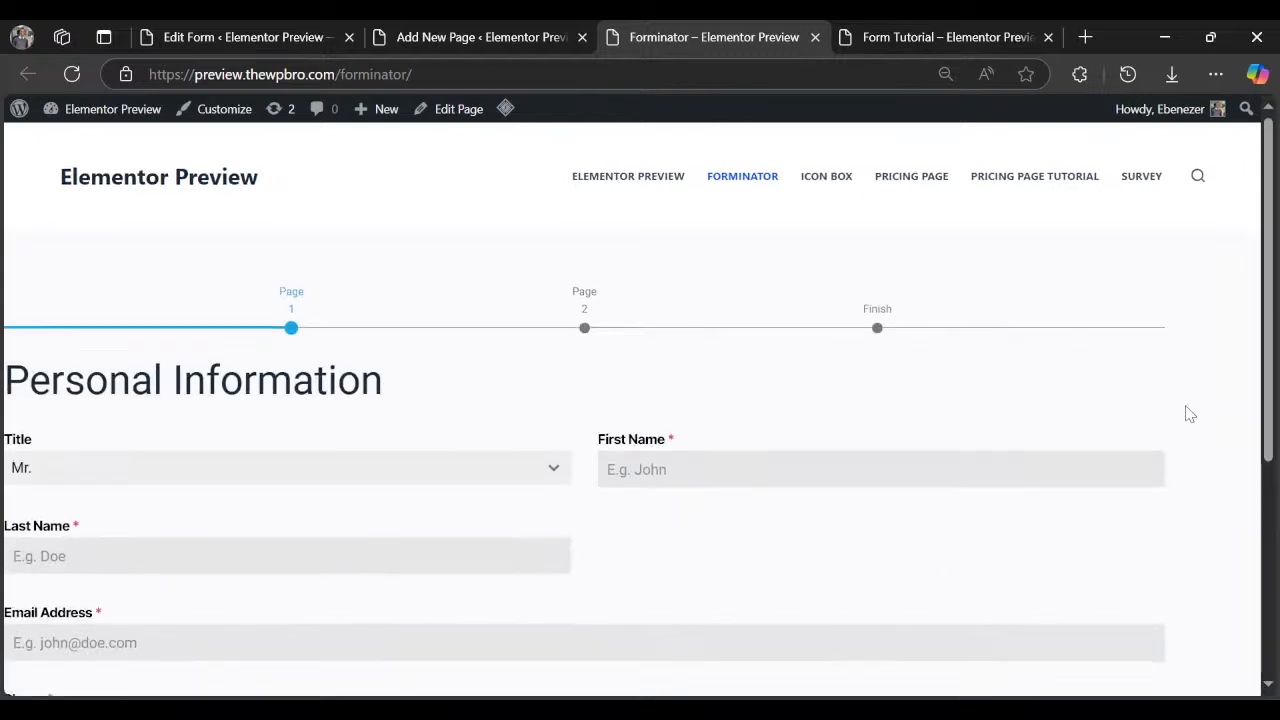
scroll(1188, 414, down, 3)
scroll(1188, 414, down, 1)
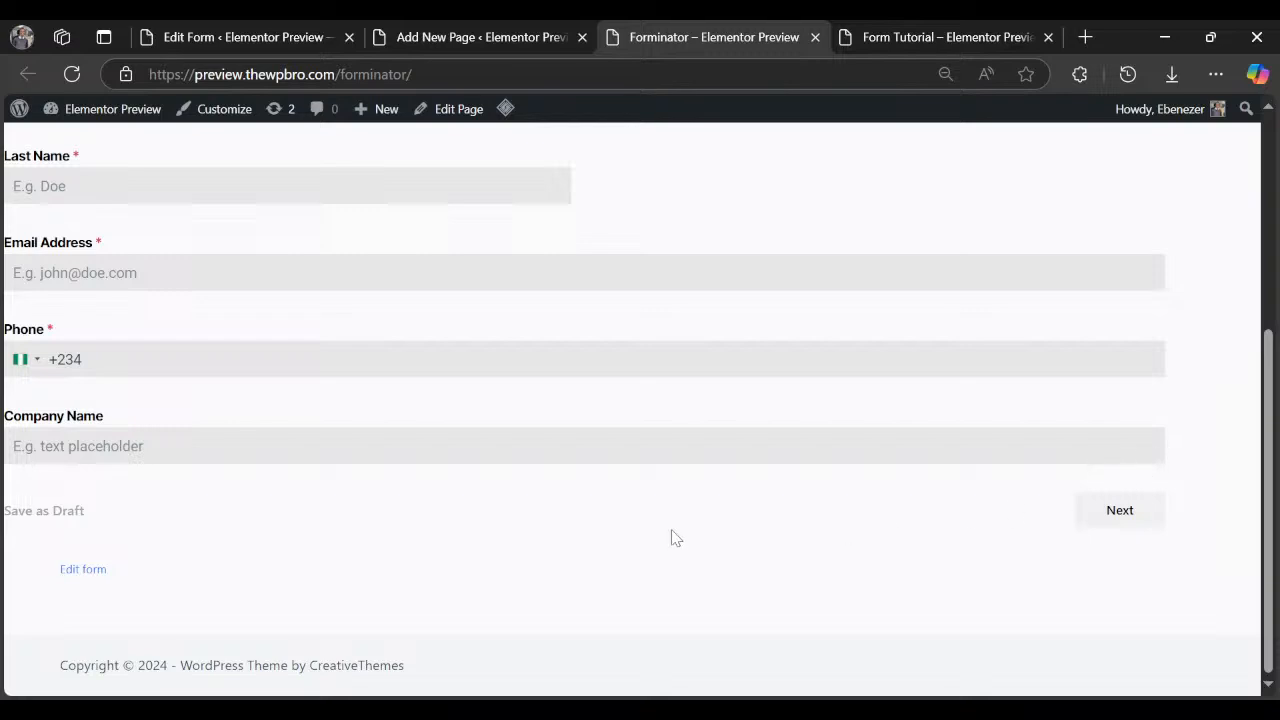
scroll(500, 530, up, 5)
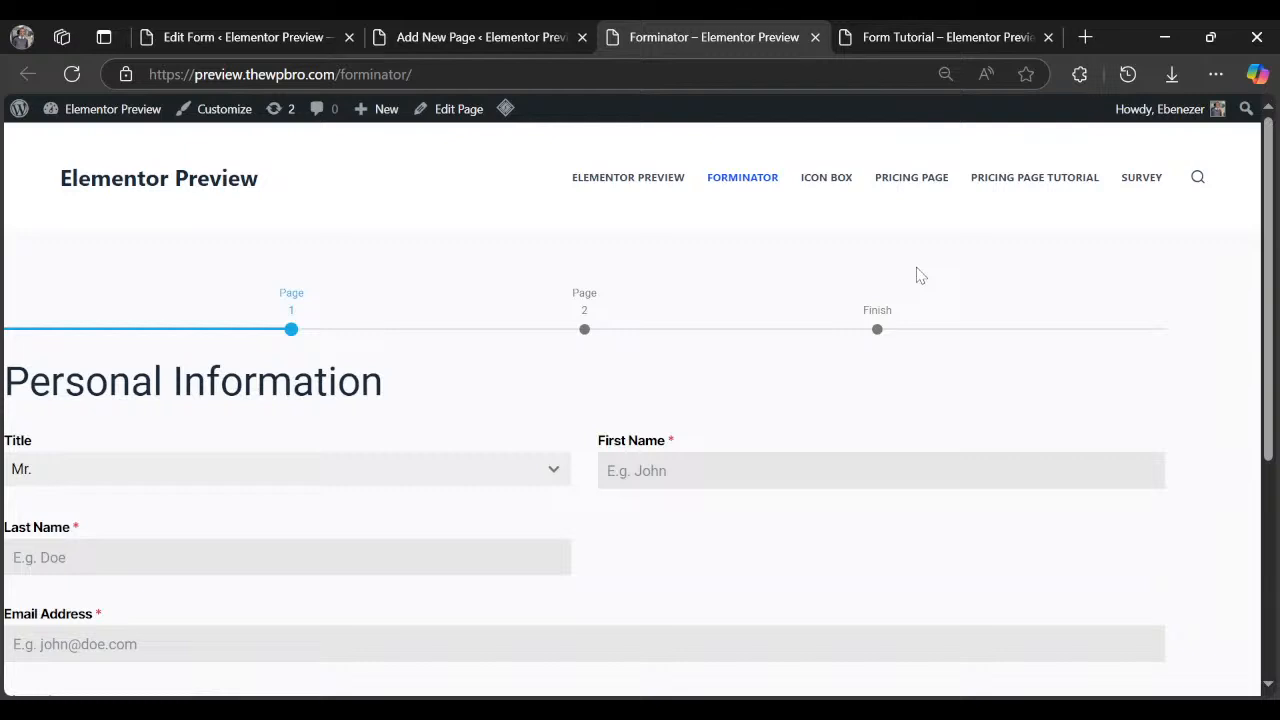
Scroll through the form editor's Appearance fonts and style sections.
click(211, 33)
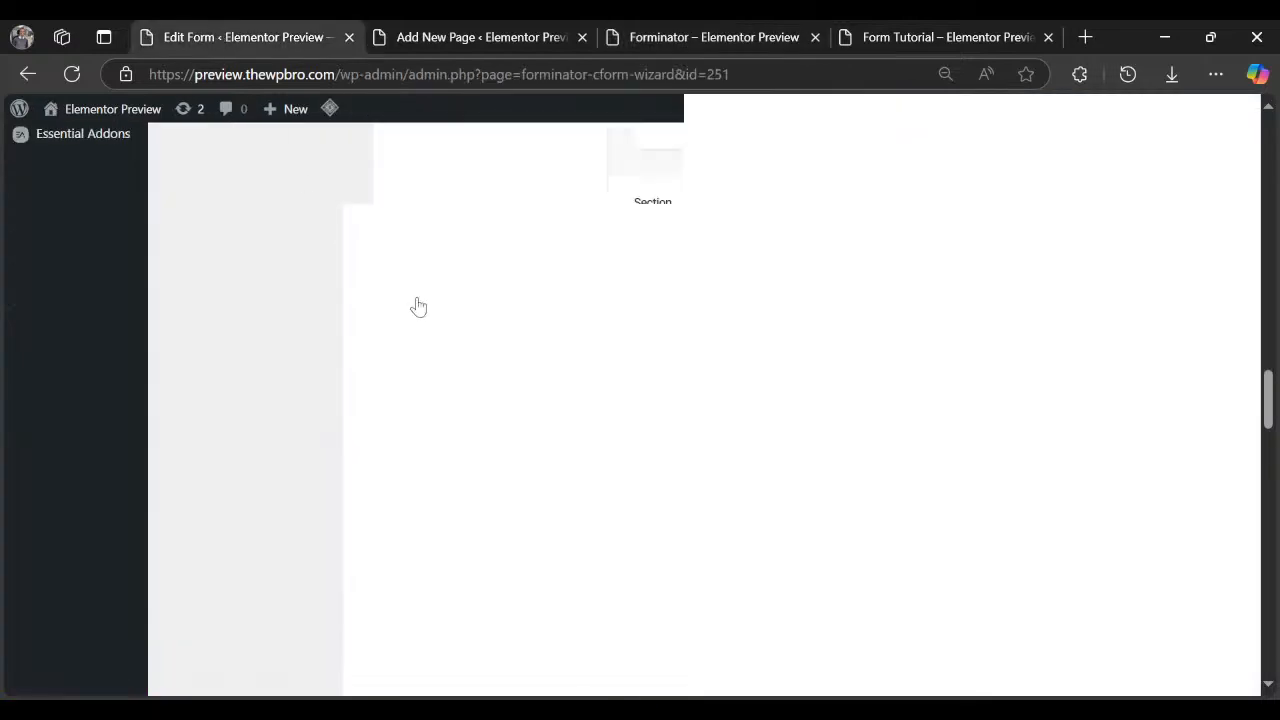
scroll(525, 391, up, 4)
scroll(543, 396, down, 6)
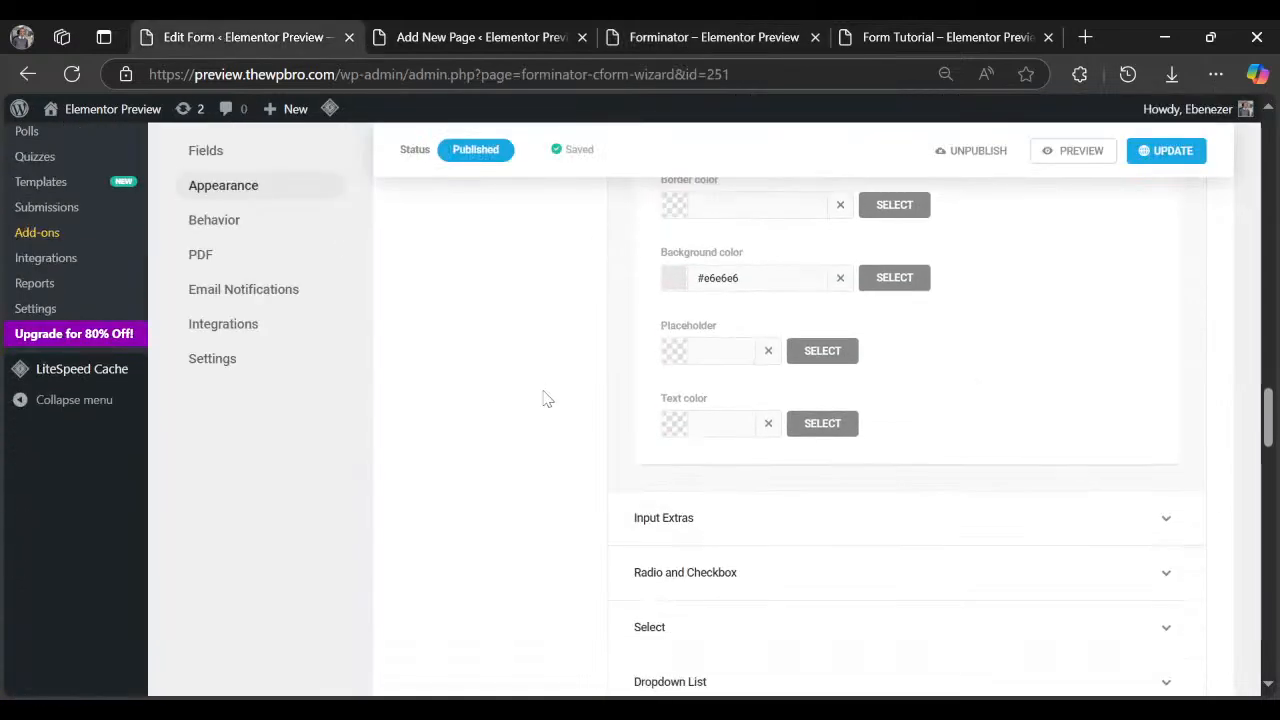
scroll(545, 395, down, 10)
scroll(546, 391, up, 5)
scroll(546, 389, down, 5)
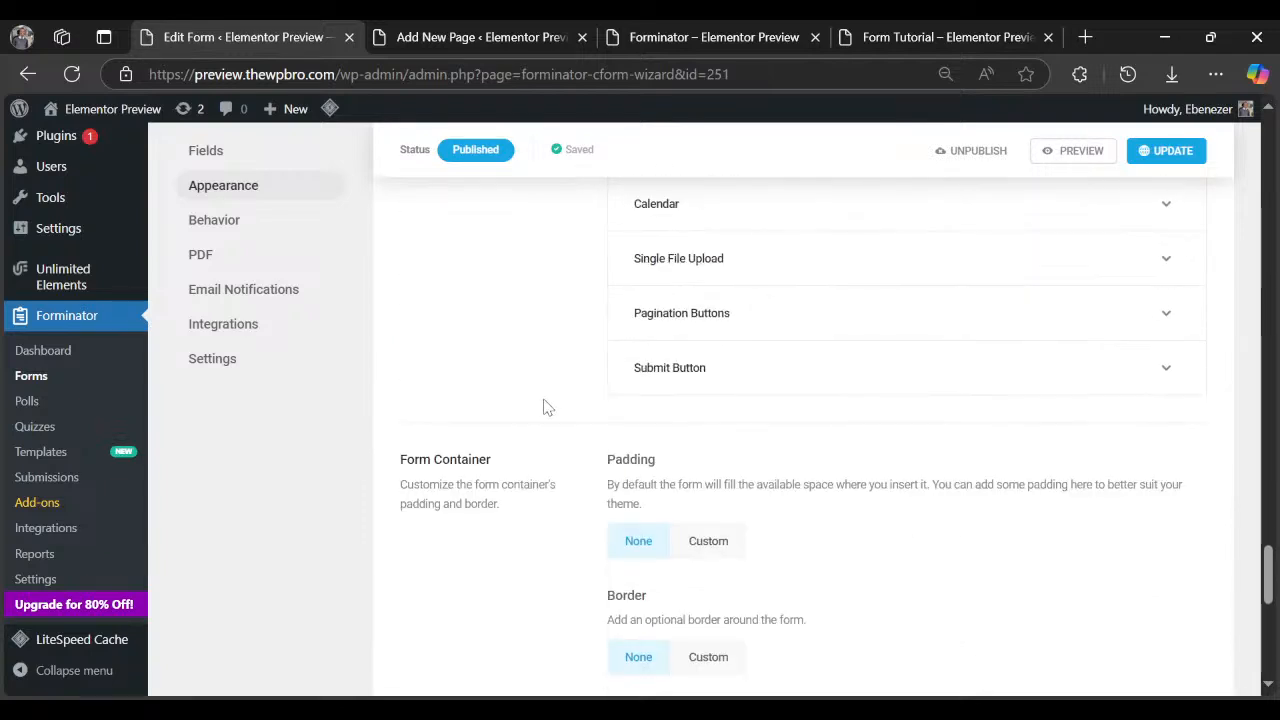
scroll(550, 410, down, 2)
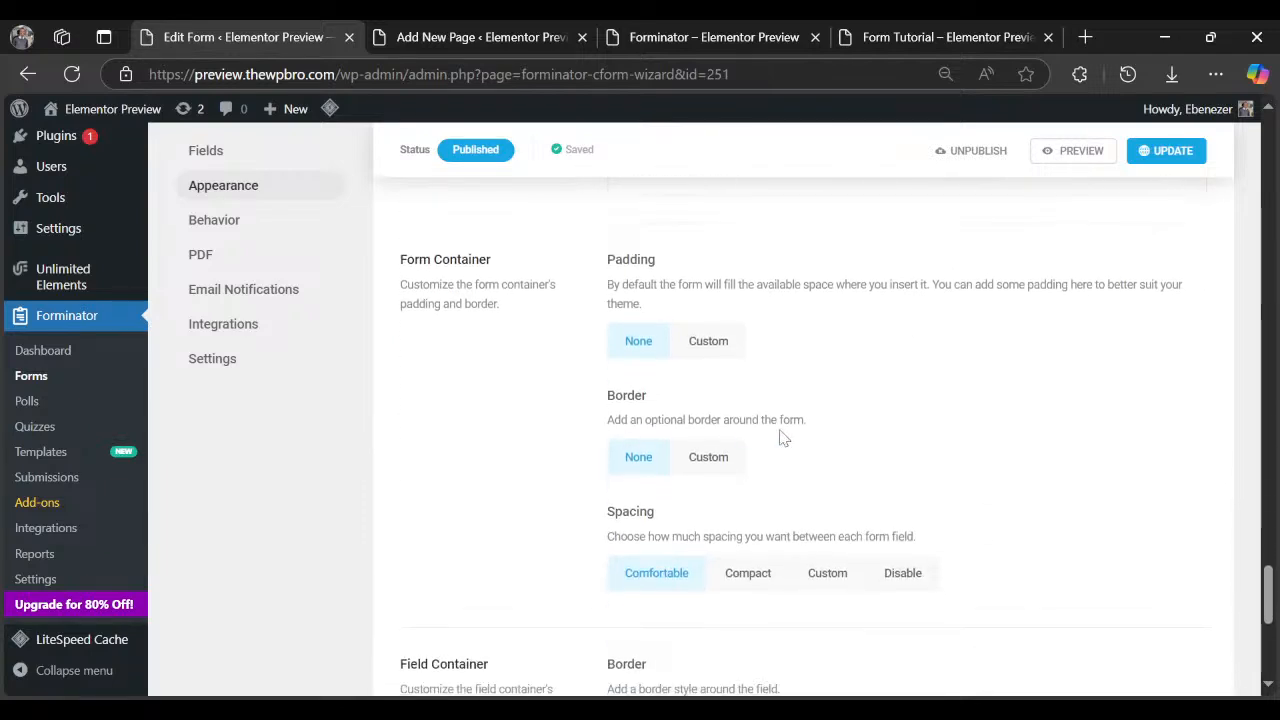
scroll(592, 463, up, 6)
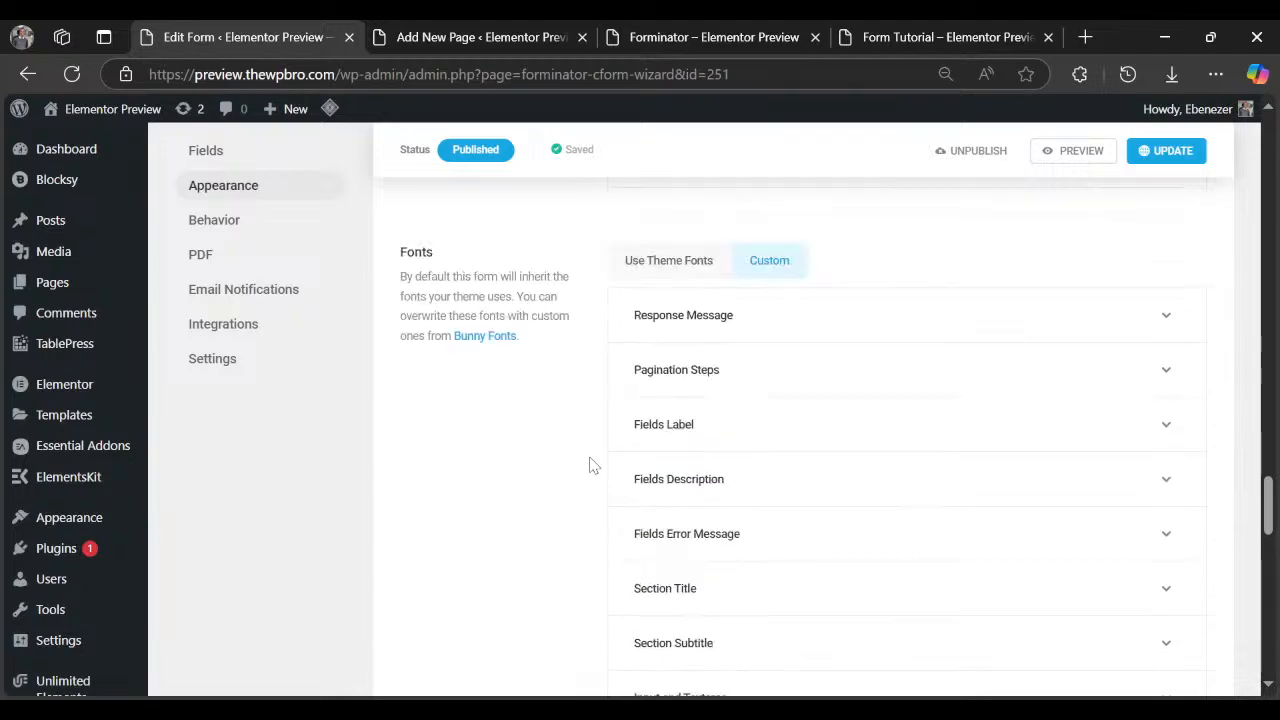
scroll(592, 463, up, 3)
scroll(580, 500, down, 7)
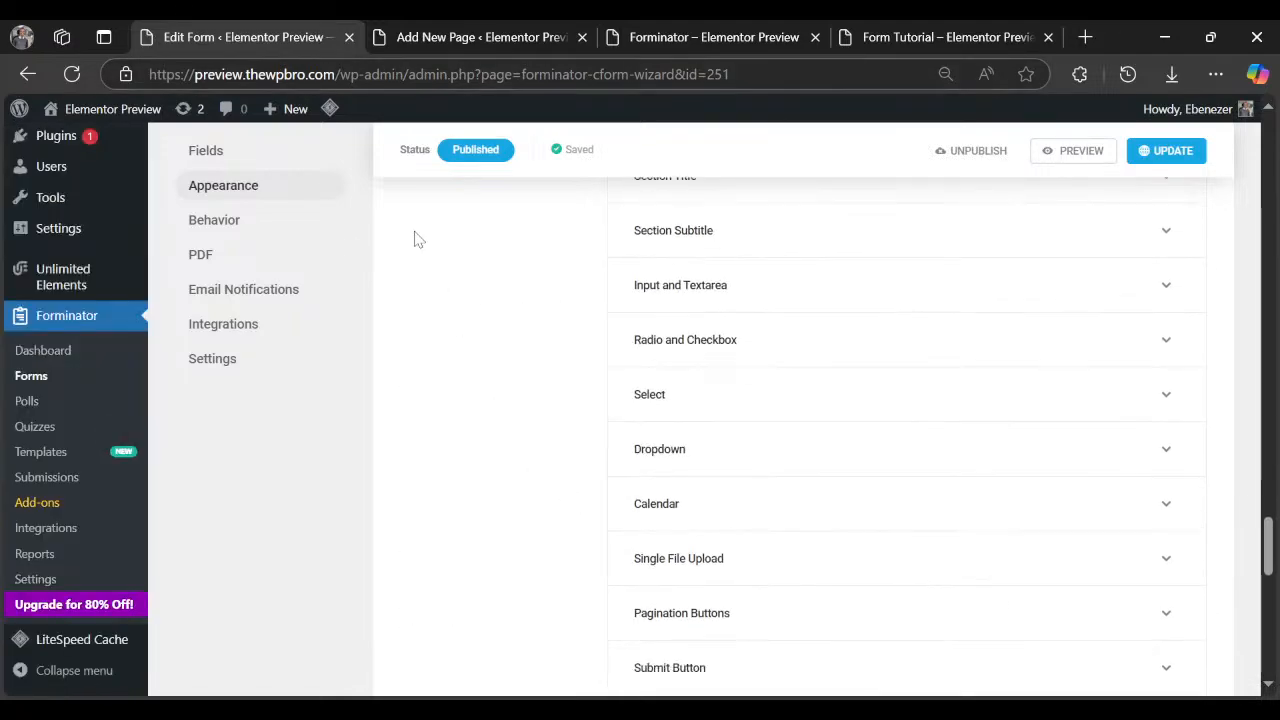
Compare the grey inputs on the live form, then return to the editor's Appearance settings.
click(418, 40)
click(677, 33)
scroll(515, 470, down, 4)
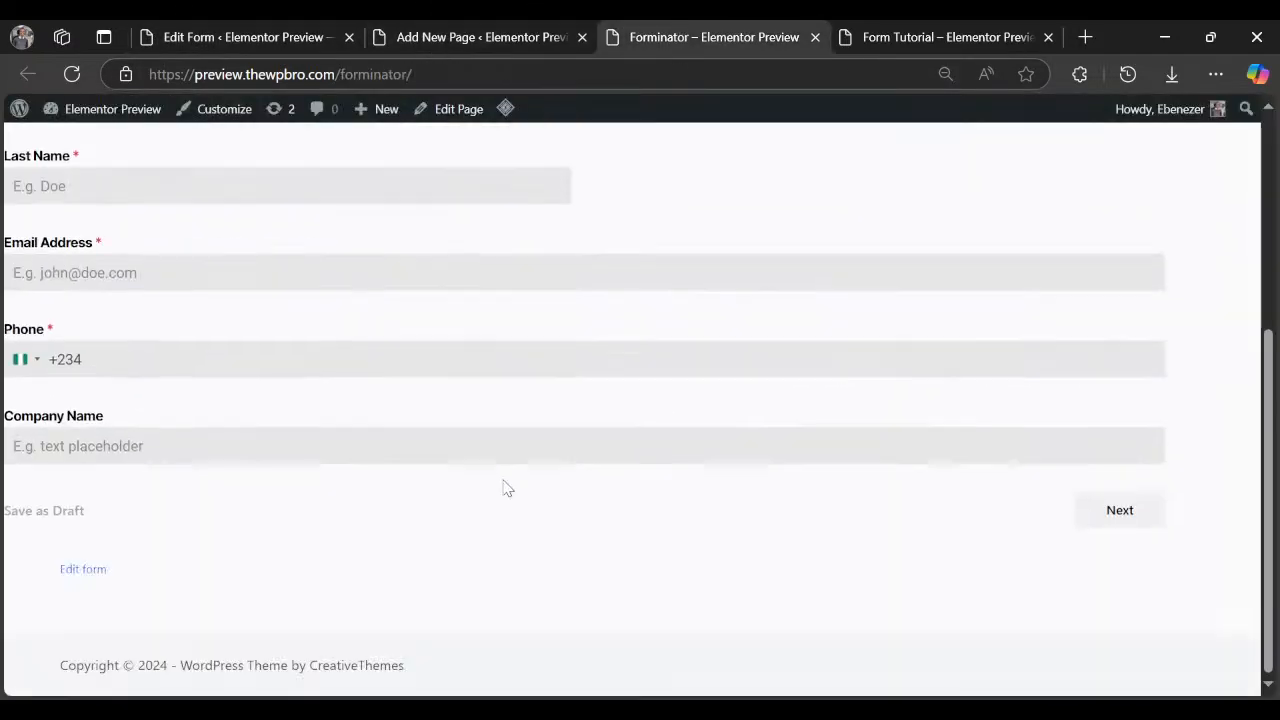
scroll(507, 488, up, 4)
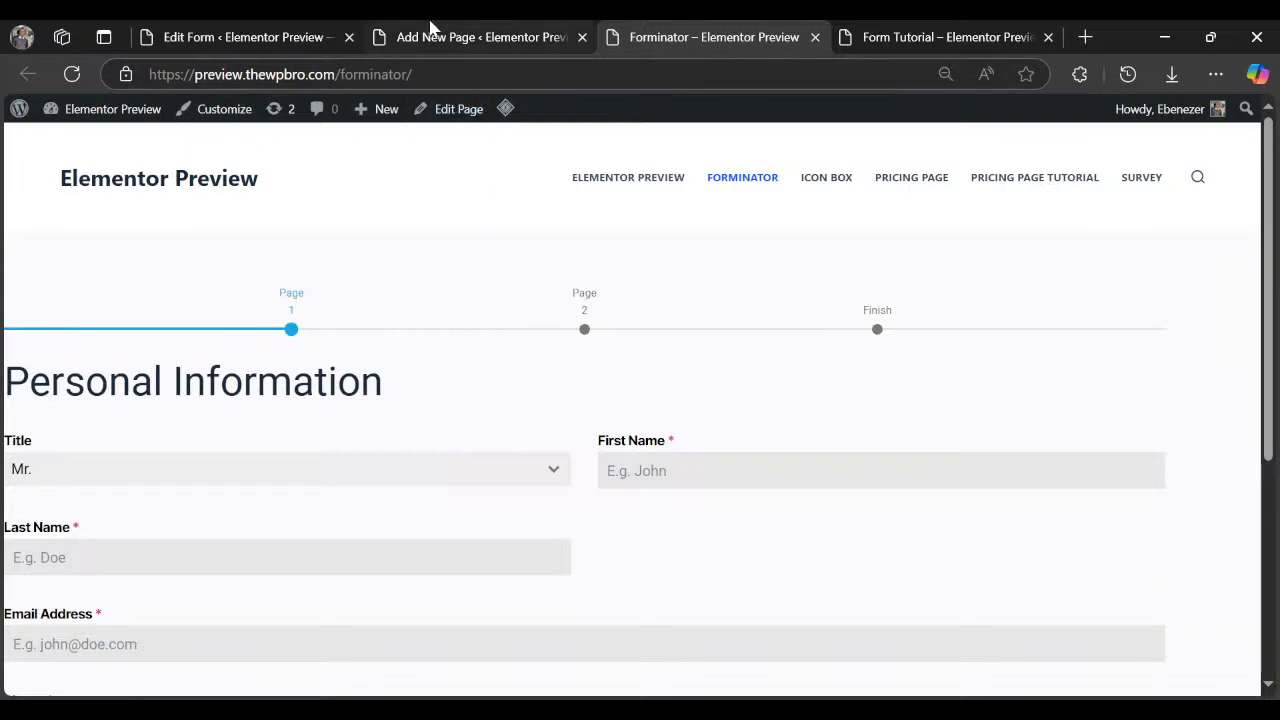
click(229, 30)
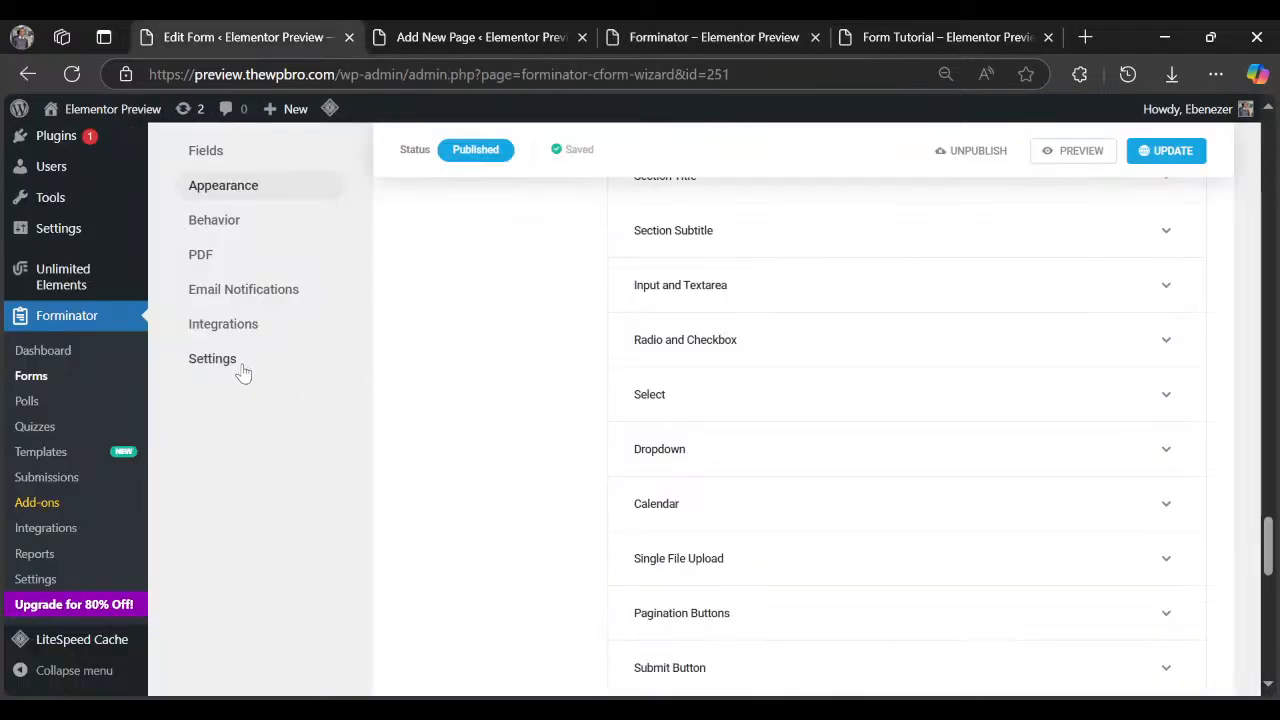
scroll(248, 378, up, 2)
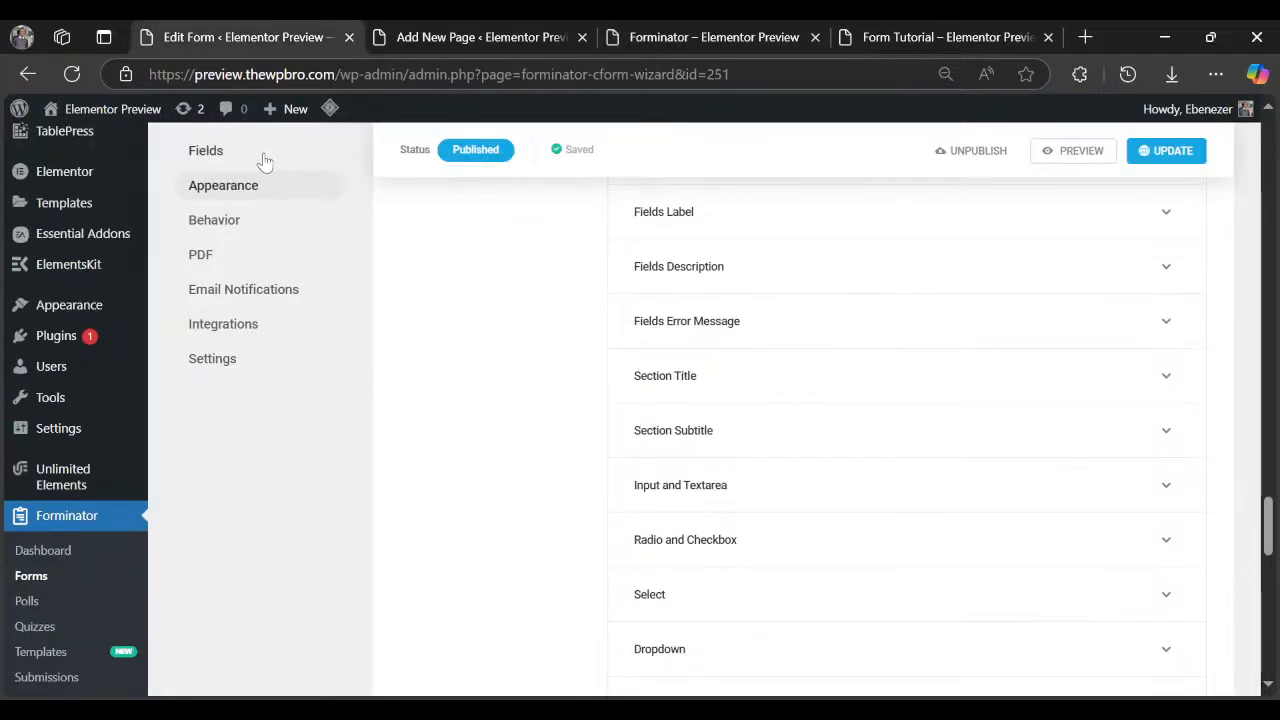
Open the Pagination field settings and rename the Page 1 label to 'Project Details'.
click(264, 162)
scroll(729, 377, down, 6)
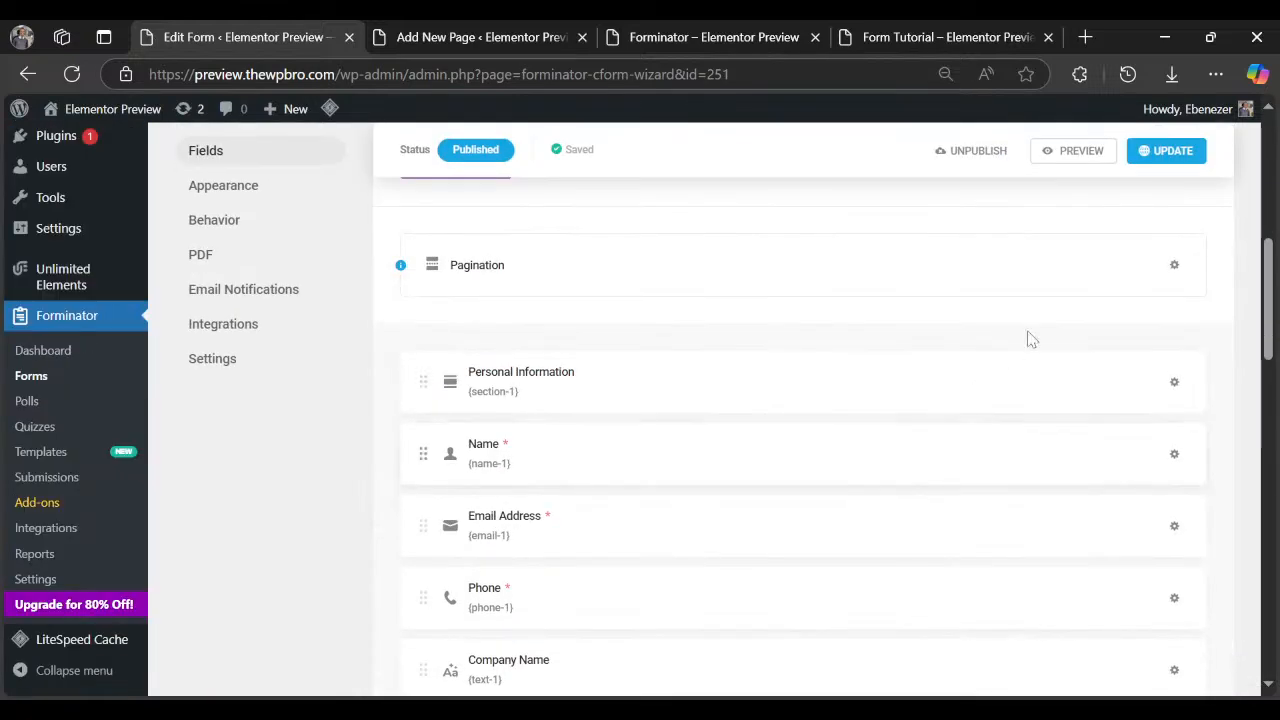
click(1175, 268)
click(551, 394)
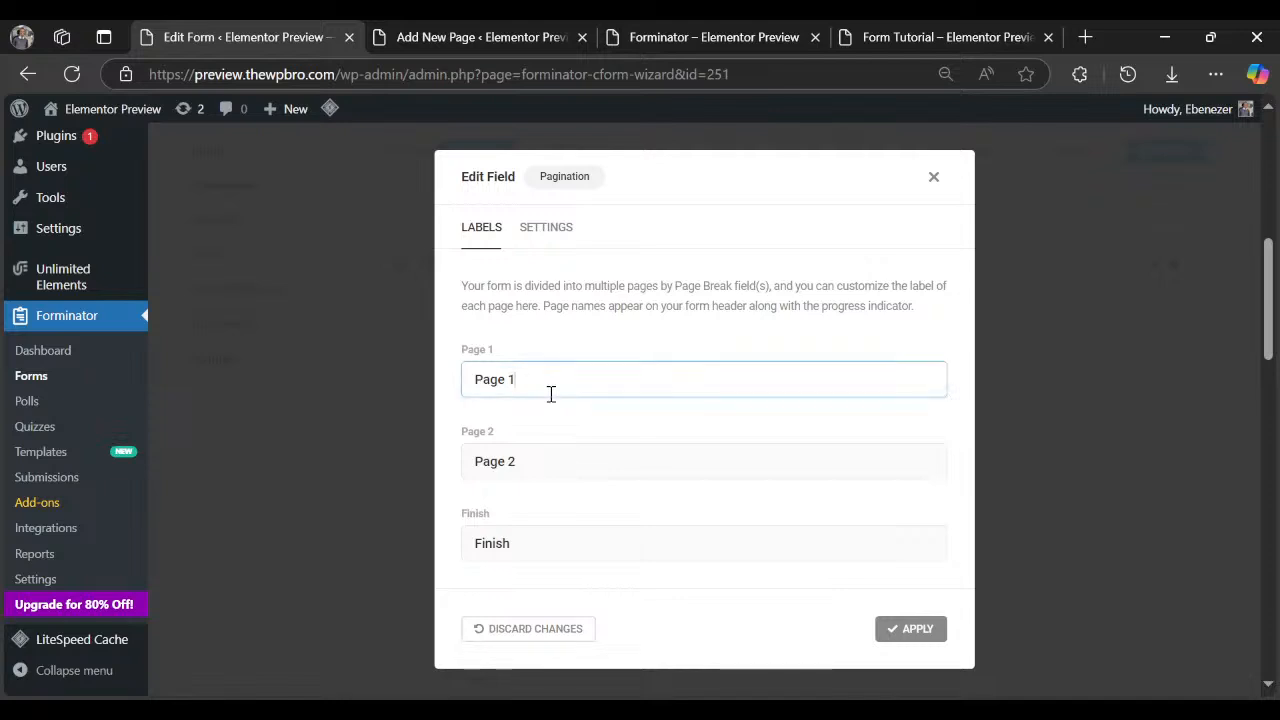
key(ctrl+a)
text(prod)
click(534, 446)
Rename the Page 2 label to 'Project', leaving Finish as the last label.
triple_click(532, 461)
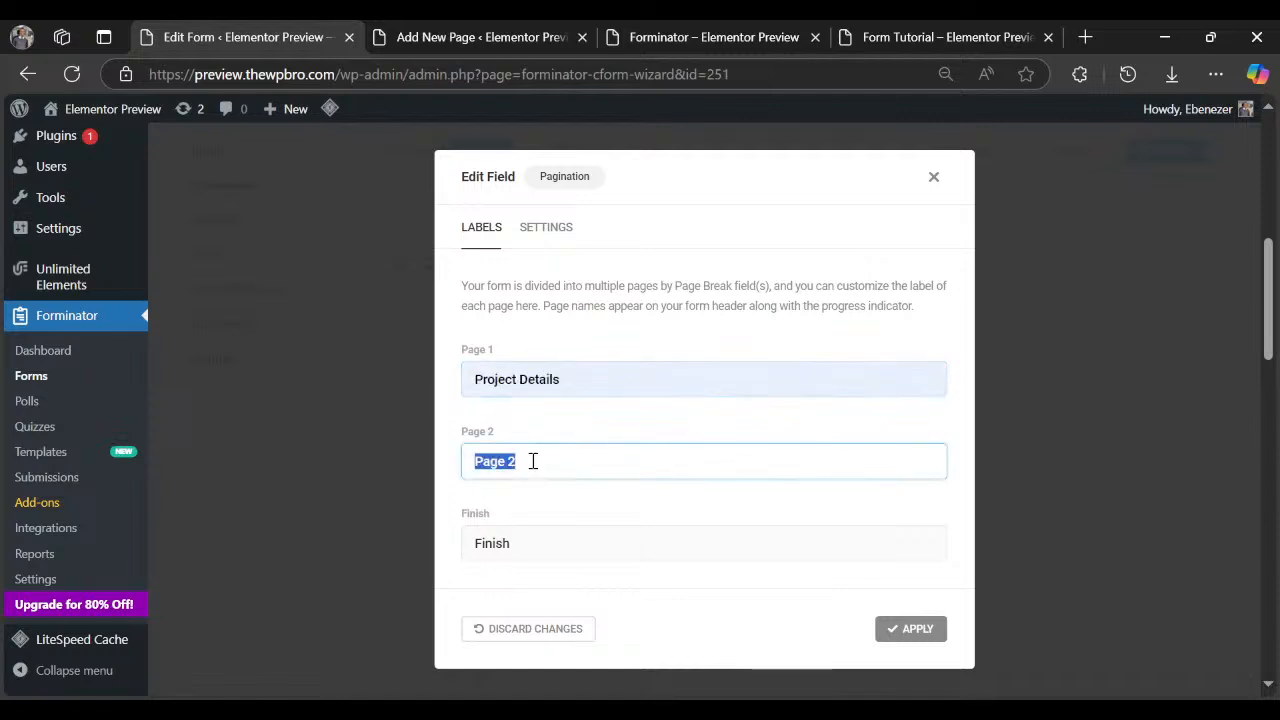
key(BackSpace)
text(Prod)
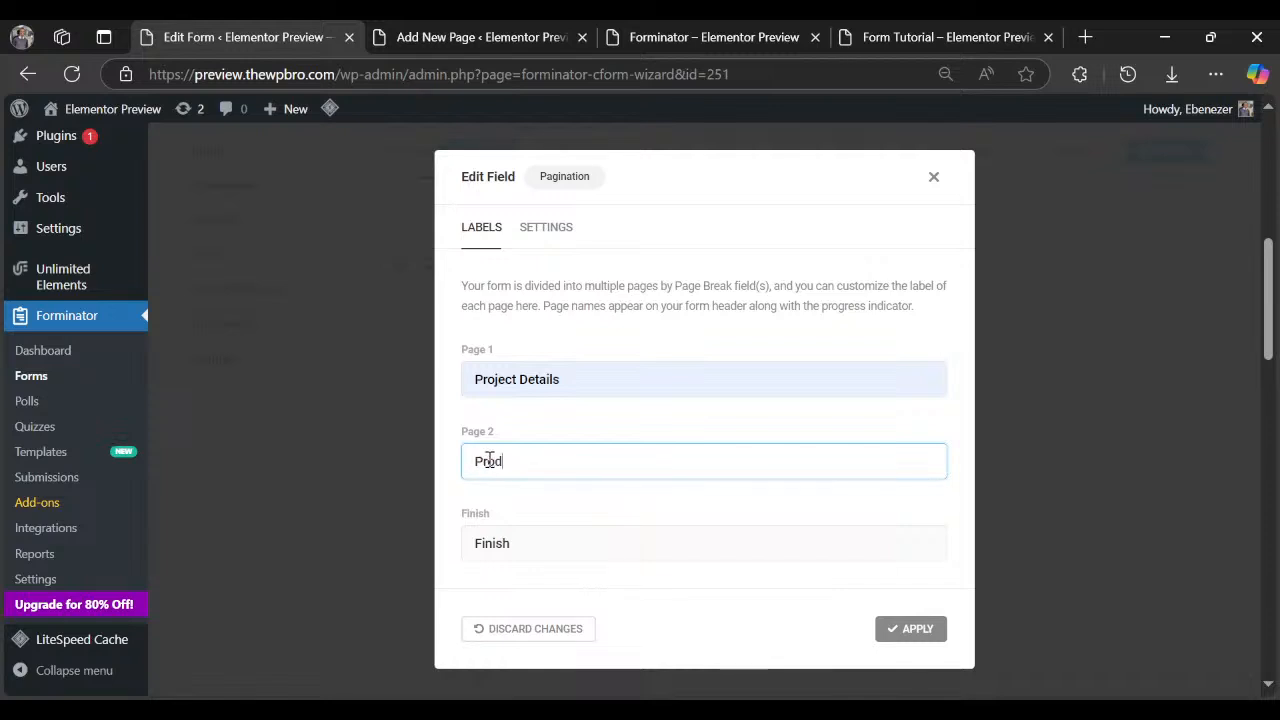
key(BackSpace)
text(ject)
double_click(615, 548)
click(675, 545)
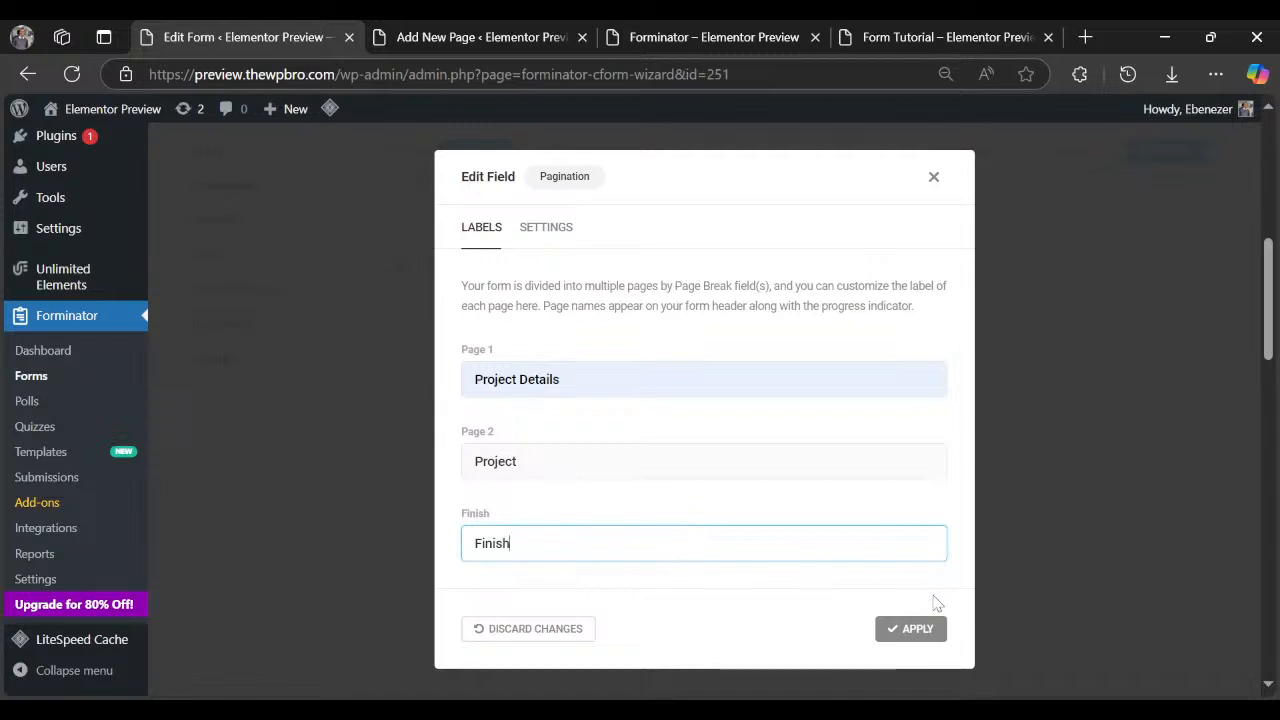
Switch the pagination indicator from Steps to Progress Bar, apply it, and update the form.
click(548, 228)
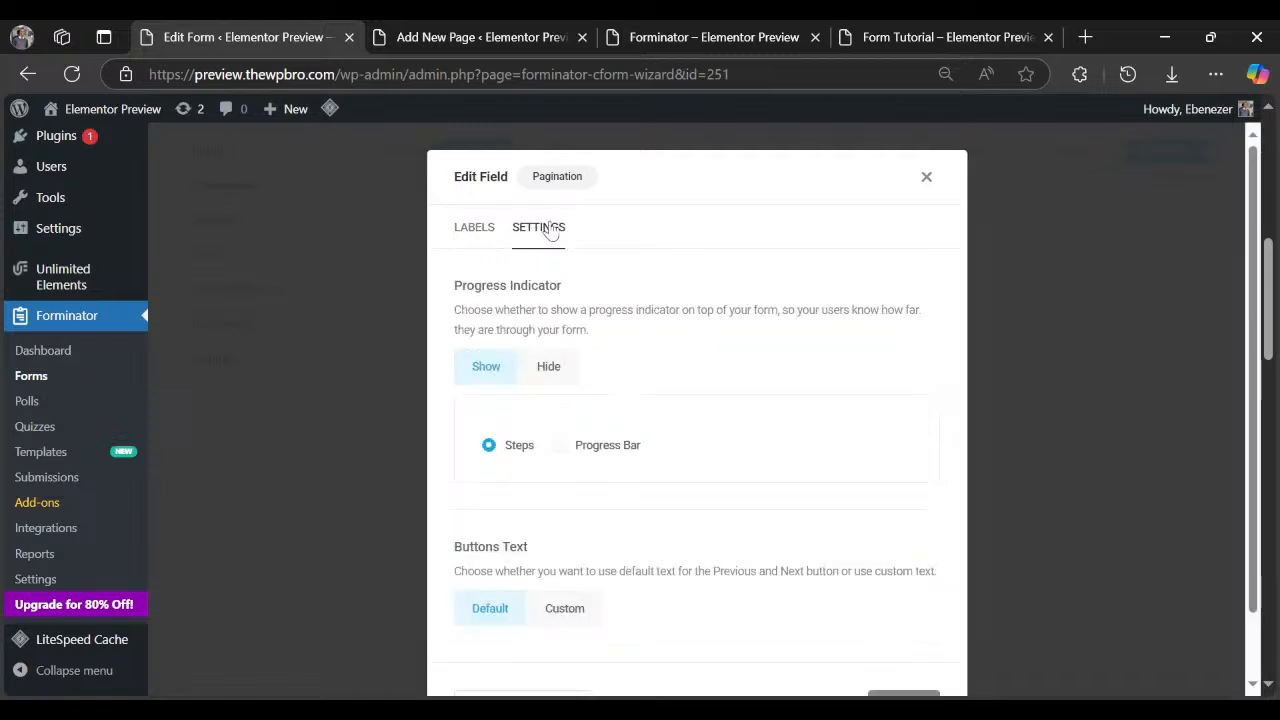
click(566, 448)
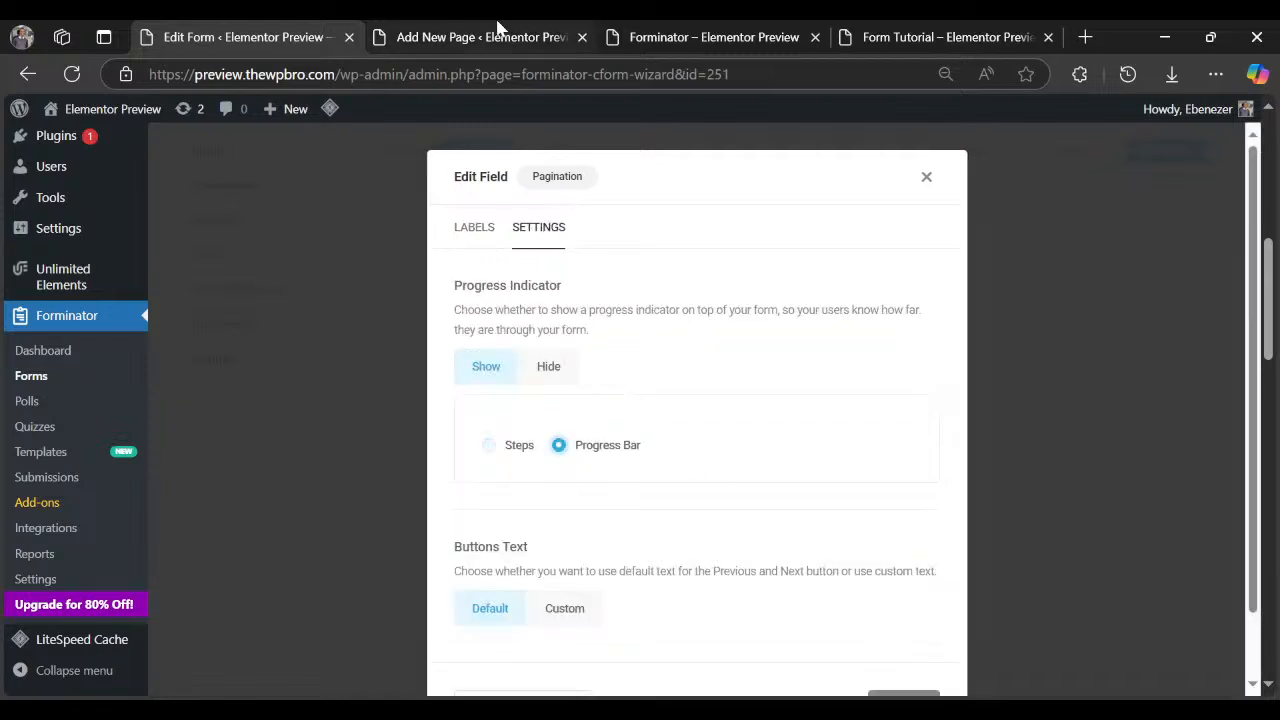
click(704, 28)
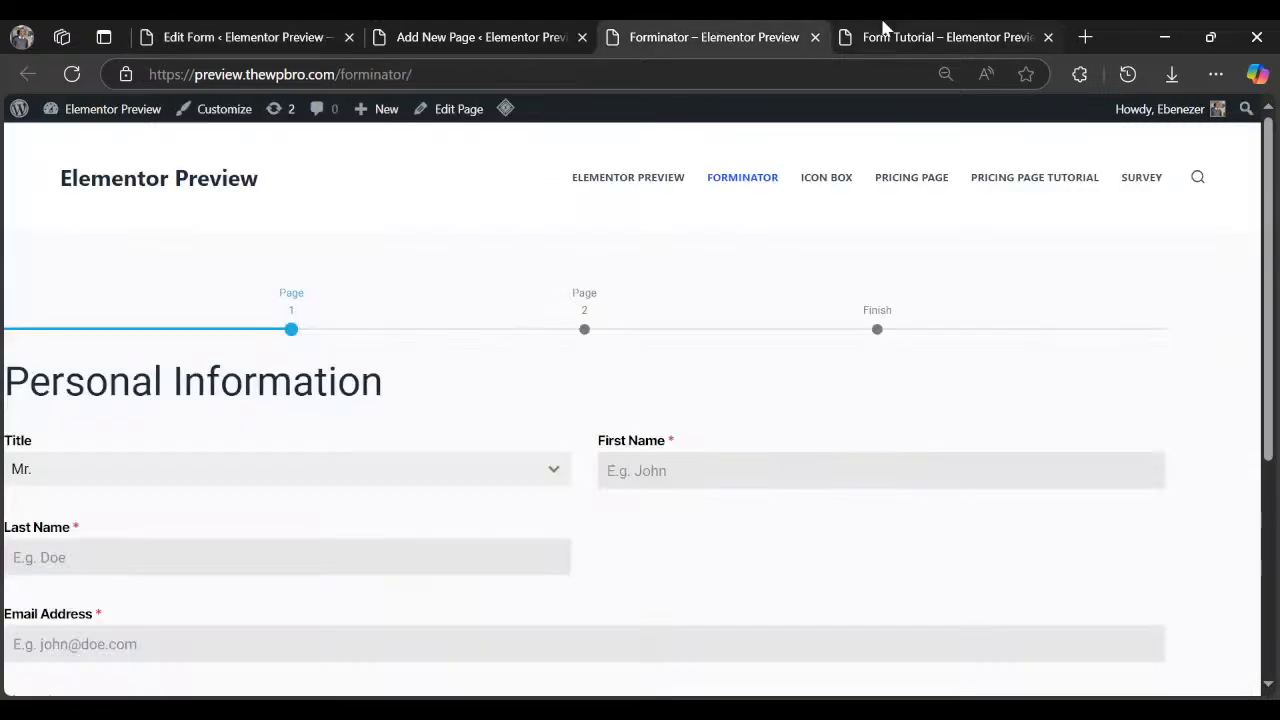
click(885, 30)
scroll(525, 424, down, 4)
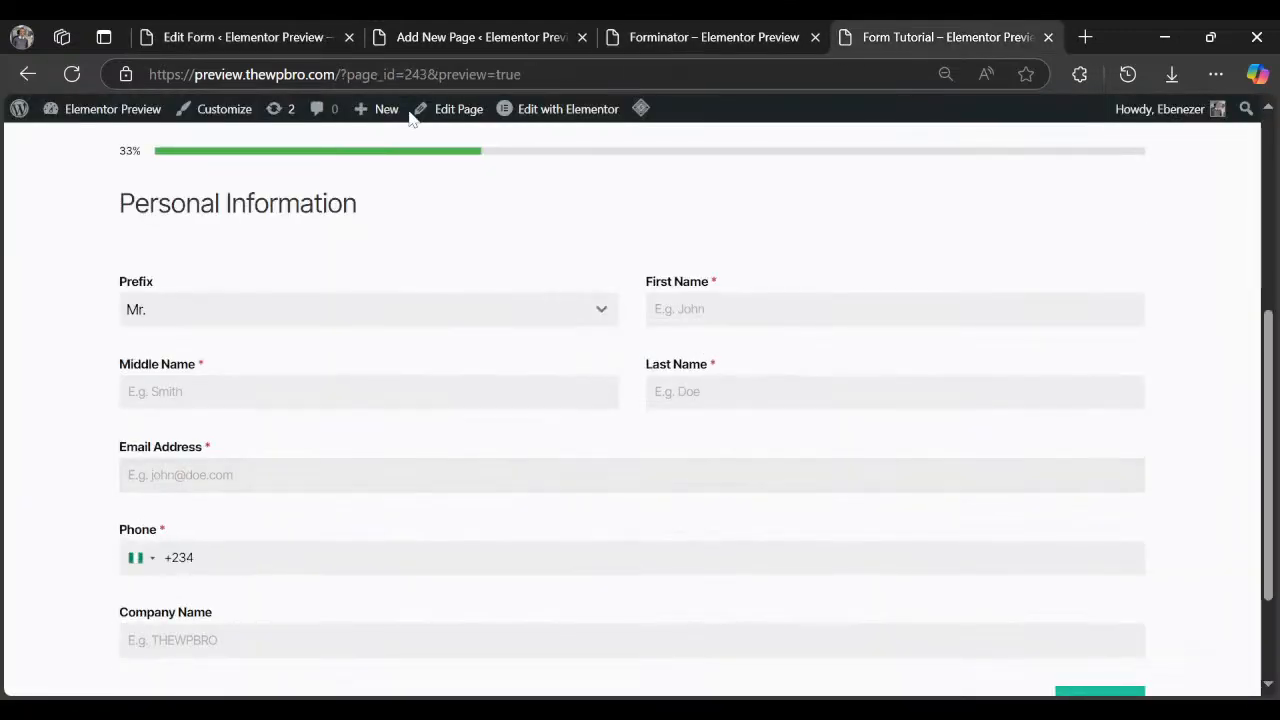
click(425, 28)
click(294, 34)
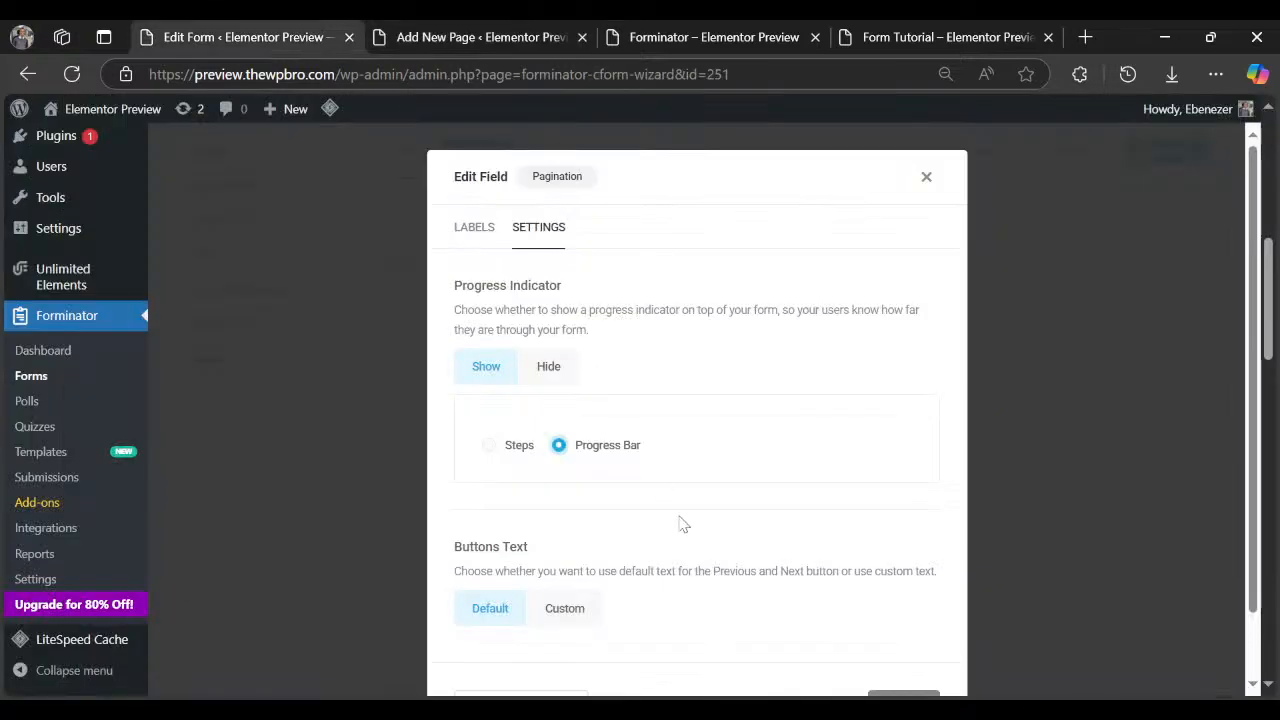
scroll(680, 523, down, 2)
click(904, 629)
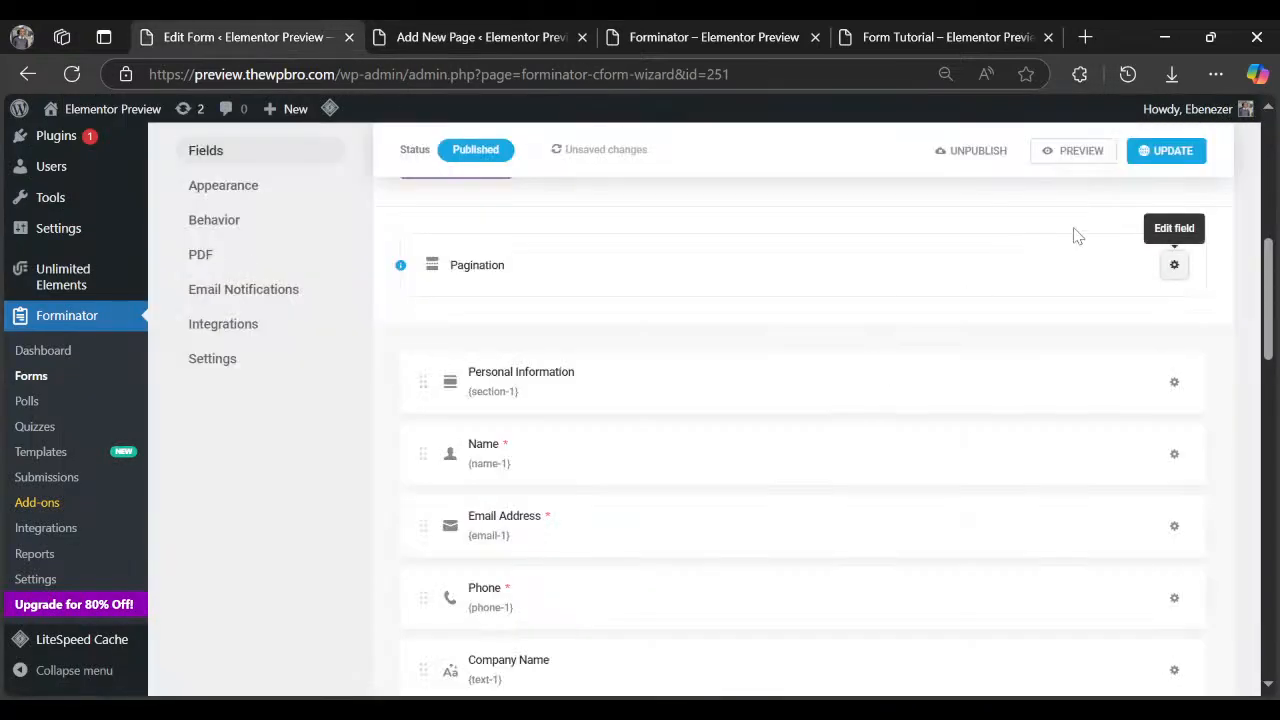
click(1168, 150)
Reload the live Forminator page, close the page-editor tab, and check the 33% progress bar.
click(560, 30)
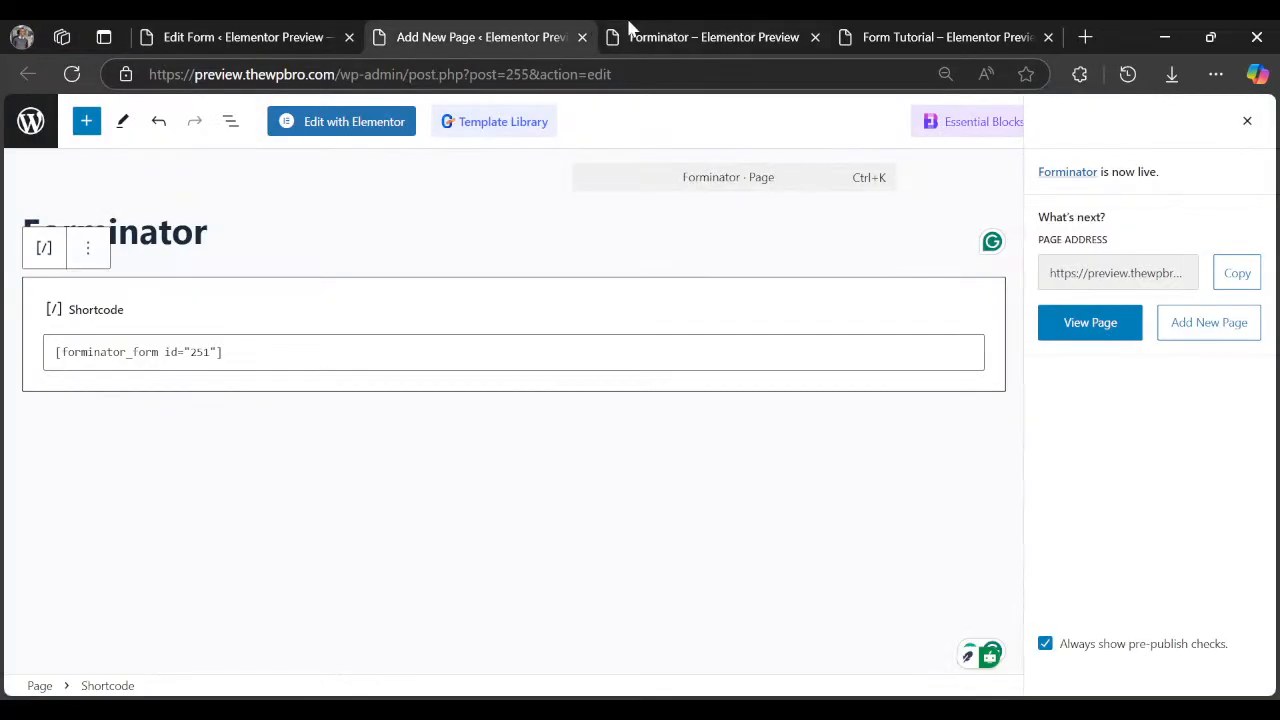
click(629, 30)
click(72, 74)
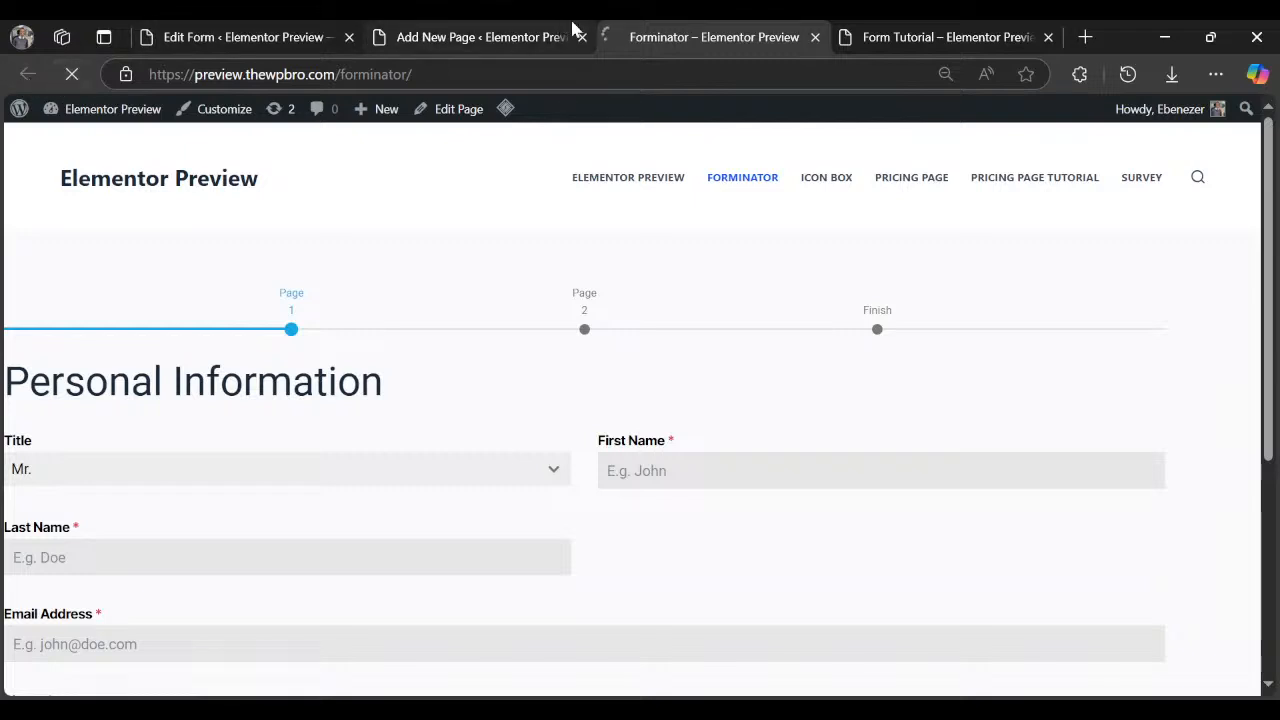
click(578, 31)
key(ctrl+w)
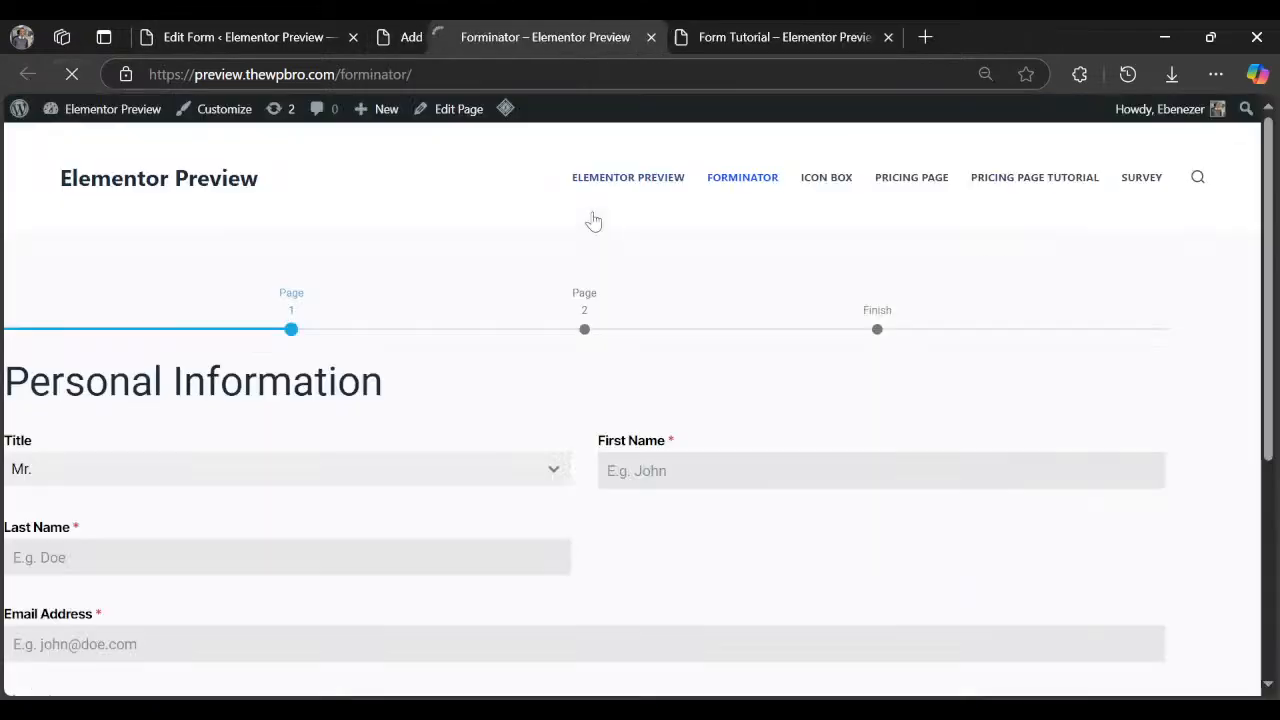
scroll(552, 371, down, 3)
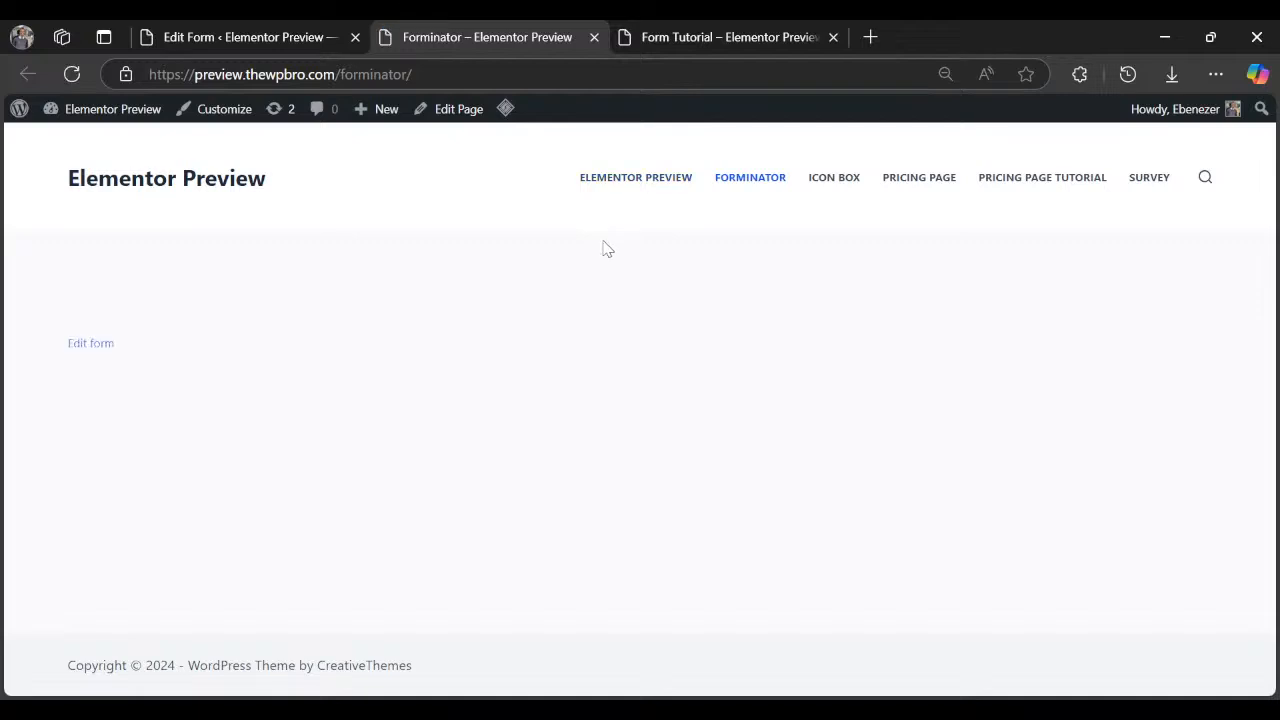
scroll(603, 249, down, 4)
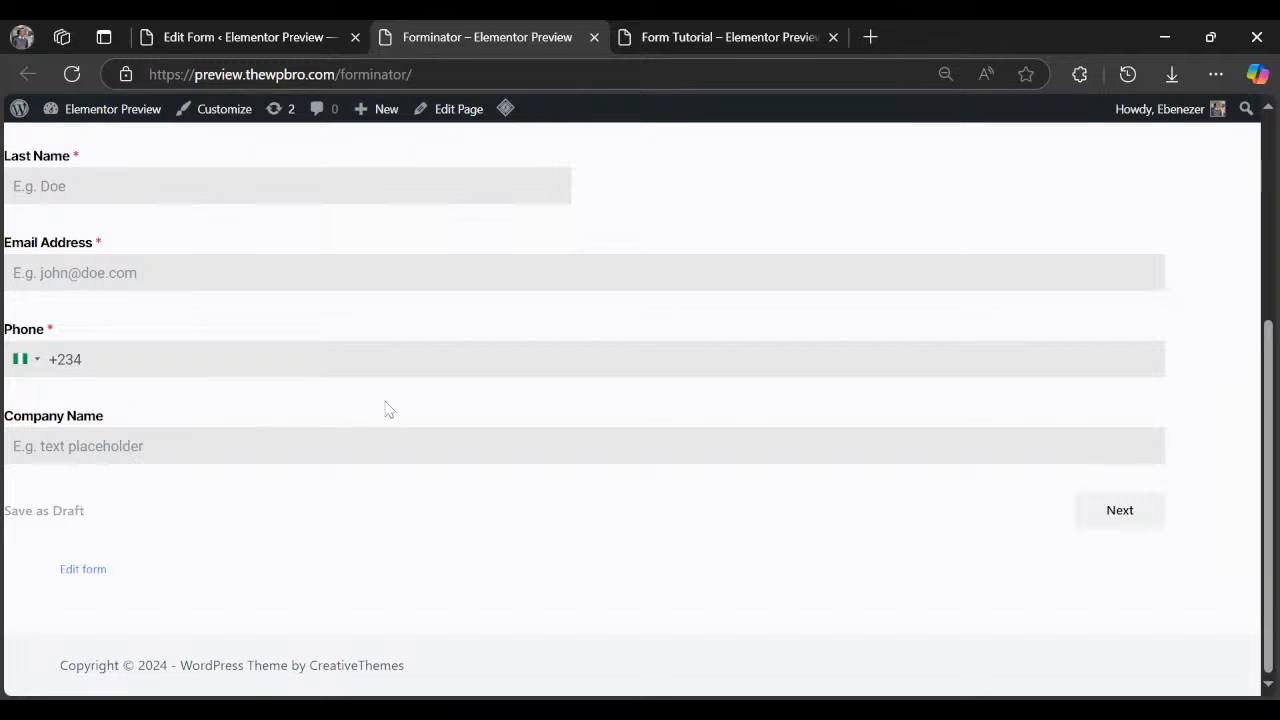
scroll(700, 380, up, 4)
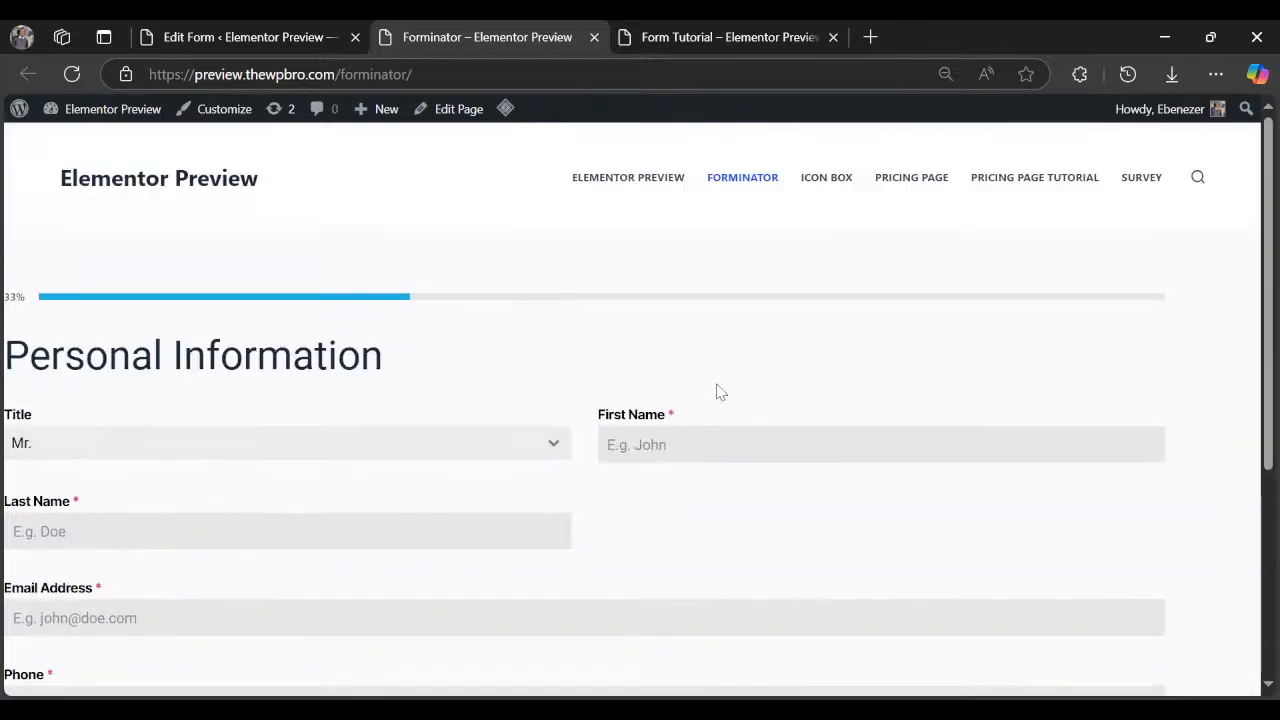
scroll(768, 416, down, 3)
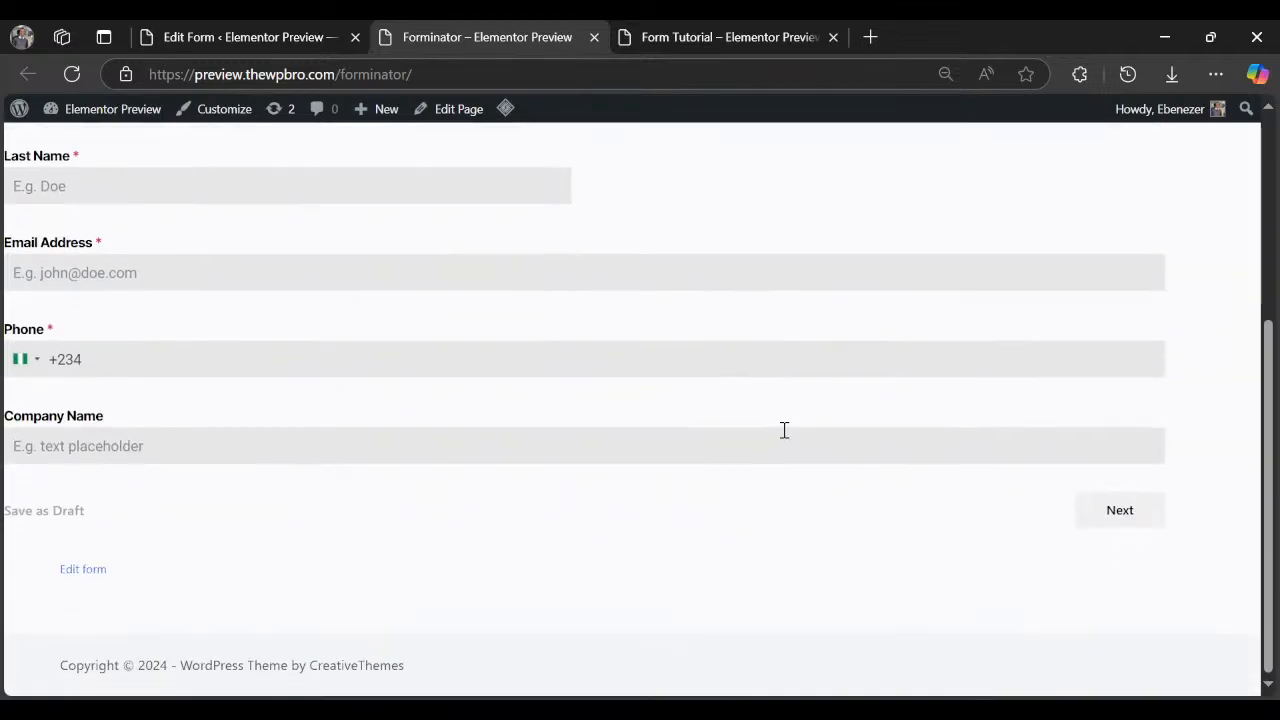
scroll(786, 441, up, 3)
scroll(771, 437, down, 4)
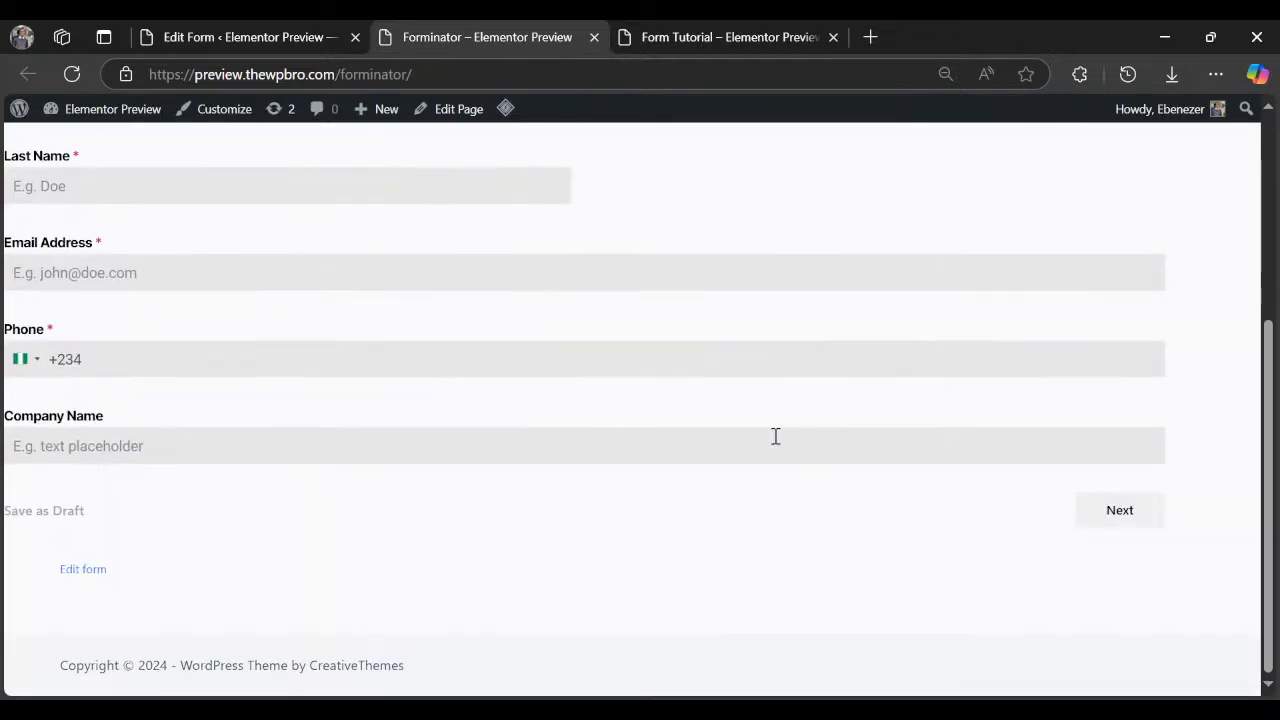